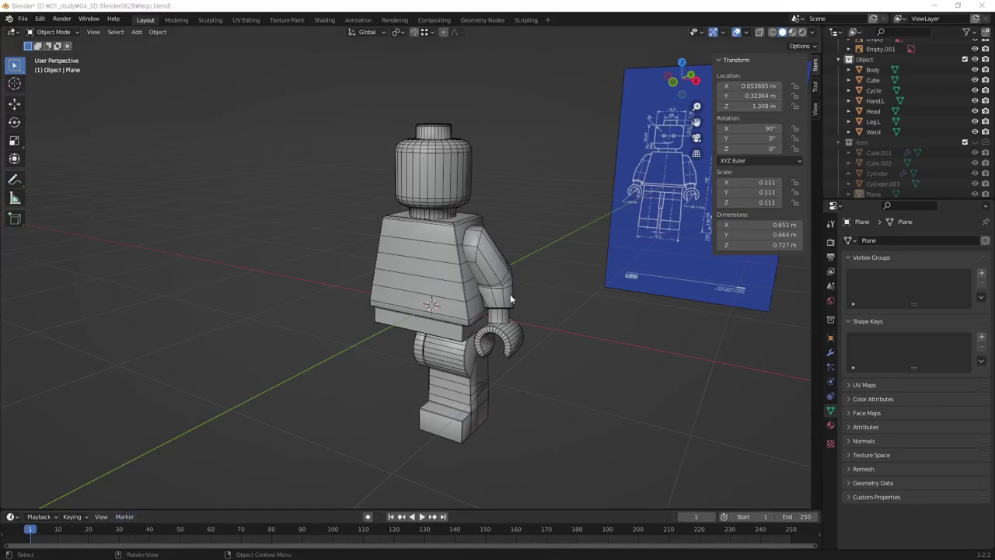
Switch to the UV Editing workspace and frame the minifigure beside the empty UV grid
{"action": "mouse_move", "coordinate": [509, 294]}
{"action": "middle_mouse_down"}
{"action": "mouse_move", "coordinate": [535, 313]}
{"action": "mouse_move", "coordinate": [441, 315]}
{"action": "mouse_move", "coordinate": [470, 305]}
{"action": "mouse_move", "coordinate": [449, 312]}
{"action": "mouse_move", "coordinate": [461, 302]}
{"action": "middle_mouse_up"}
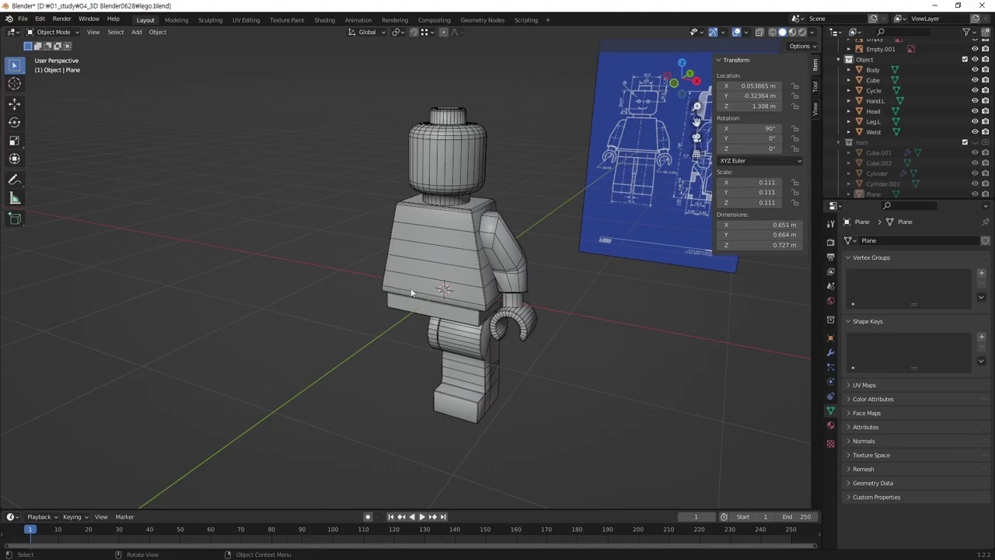
{"action": "mouse_move", "coordinate": [459, 244]}
{"action": "middle_mouse_down"}
{"action": "mouse_move", "coordinate": [418, 253]}
{"action": "mouse_move", "coordinate": [455, 230]}
{"action": "mouse_move", "coordinate": [450, 247]}
{"action": "middle_mouse_up"}
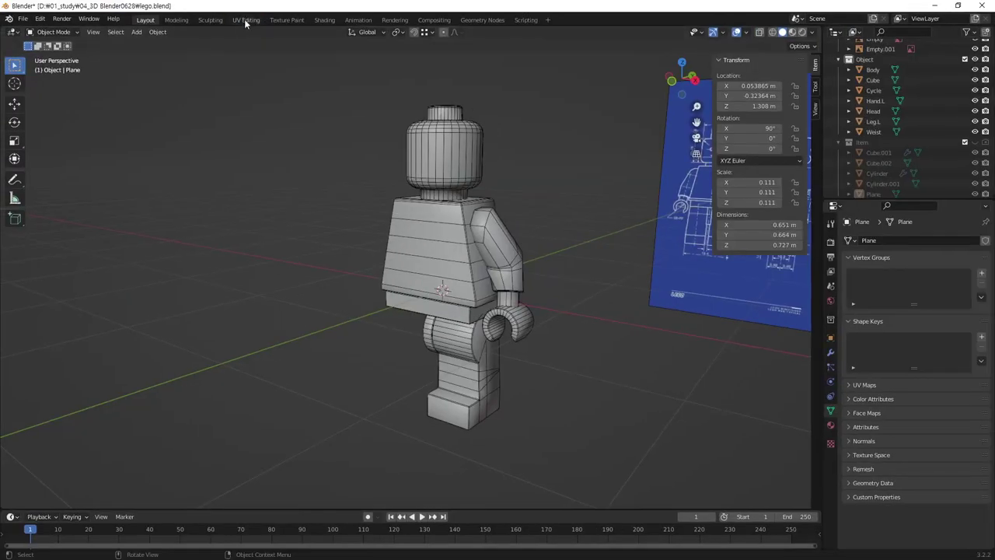
{"action": "left_click", "coordinate": [245, 21]}
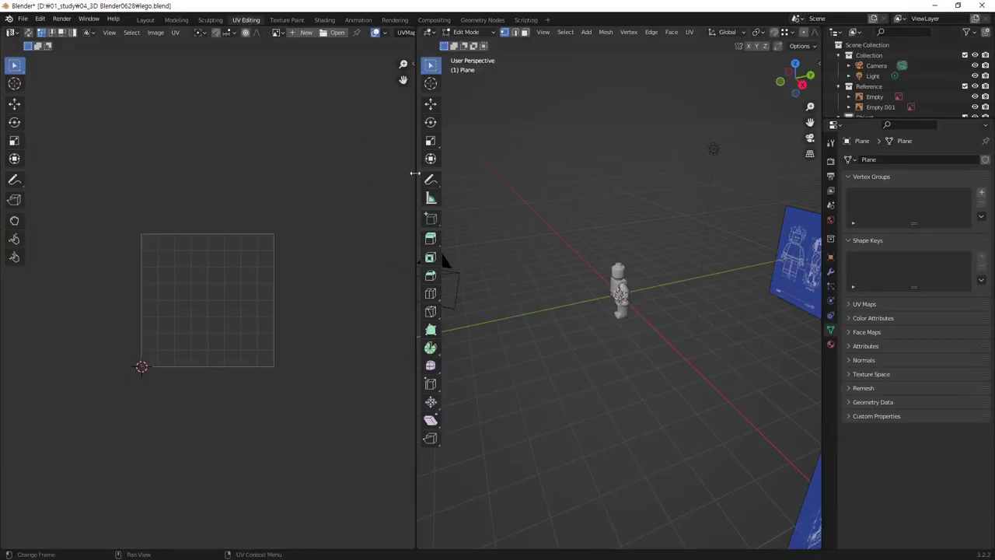
{"action": "middle_click_drag", "start_coordinate": [607, 272], "coordinate": [643, 252]}
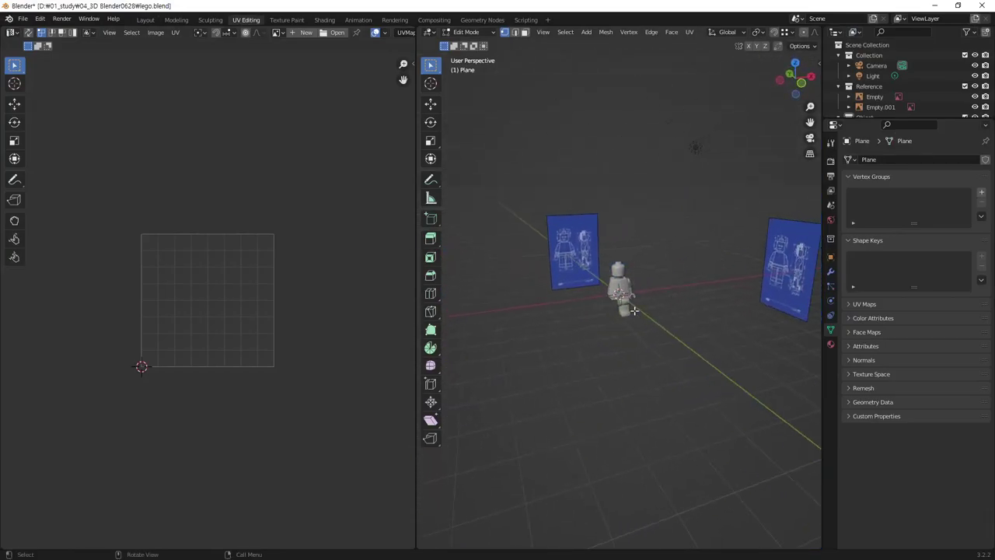
{"action": "scroll", "coordinate": [643, 252], "scroll_direction": "up", "scroll_amount": 5}
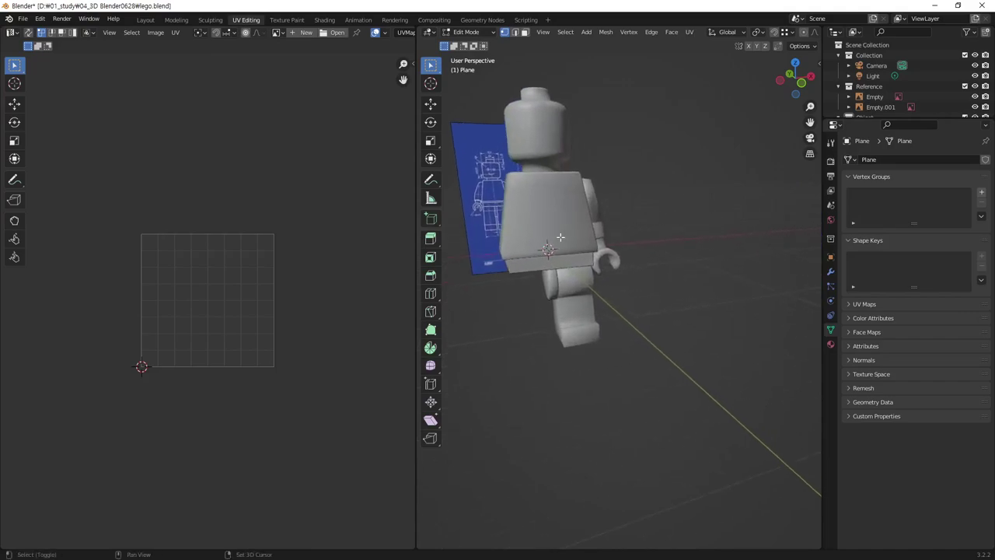
{"action": "middle_click_drag", "start_coordinate": [689, 200], "coordinate": [644, 238]}
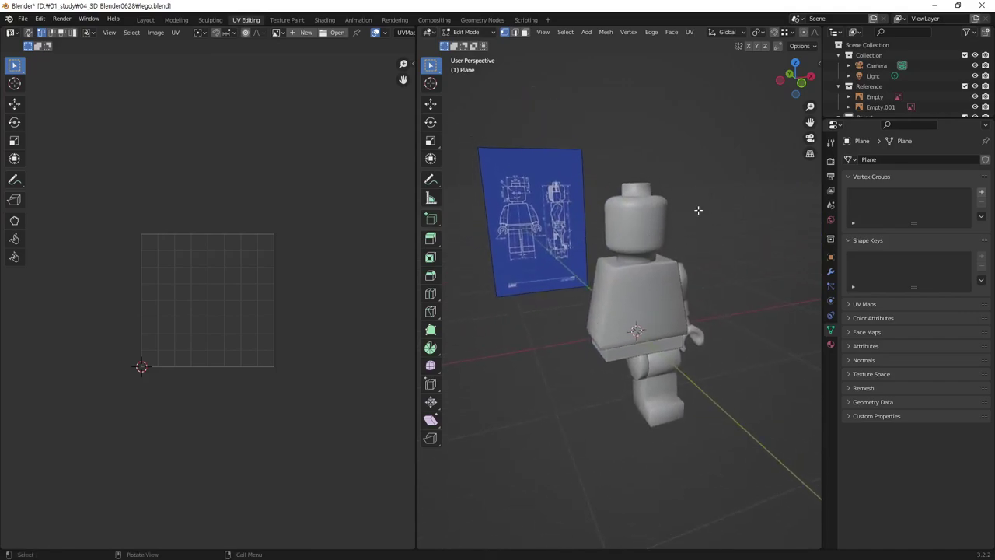
{"action": "middle_click_drag", "start_coordinate": [229, 311], "coordinate": [284, 282]}
{"action": "scroll", "coordinate": [251, 296], "scroll_direction": "up", "scroll_amount": 3}
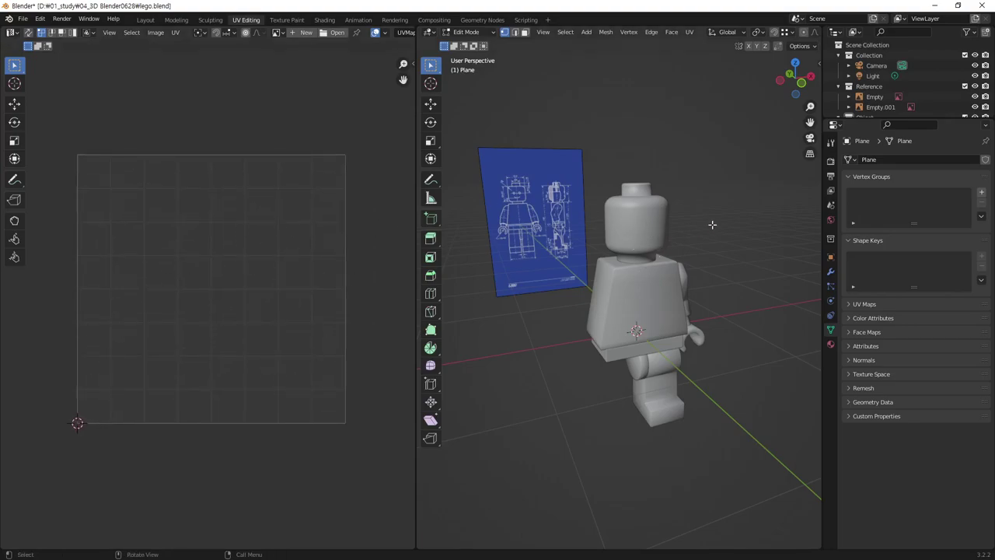
Select the Head, enter Edit Mode in face select, and select all its faces
{"action": "key", "text": "Tab"}
{"action": "left_click", "coordinate": [650, 234]}
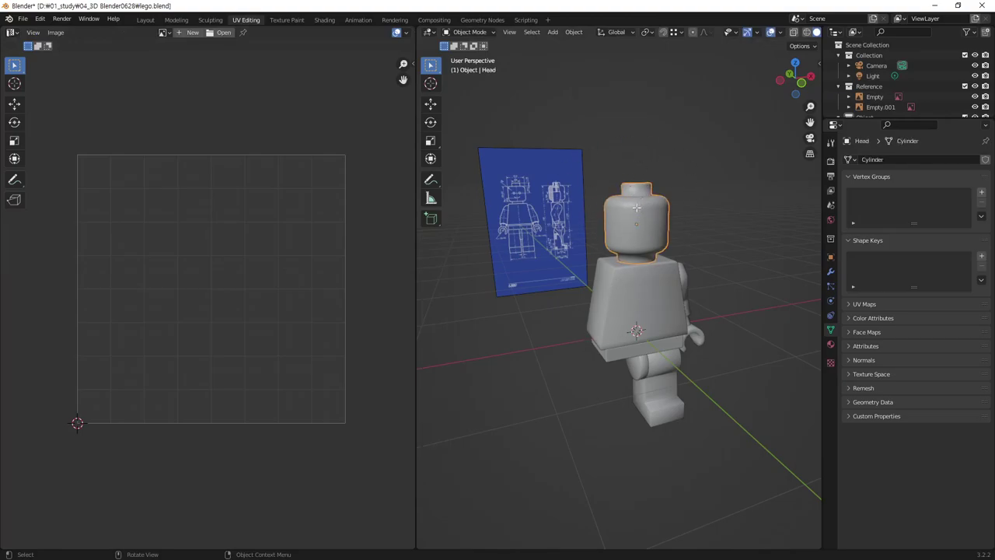
{"action": "key", "text": "Tab"}
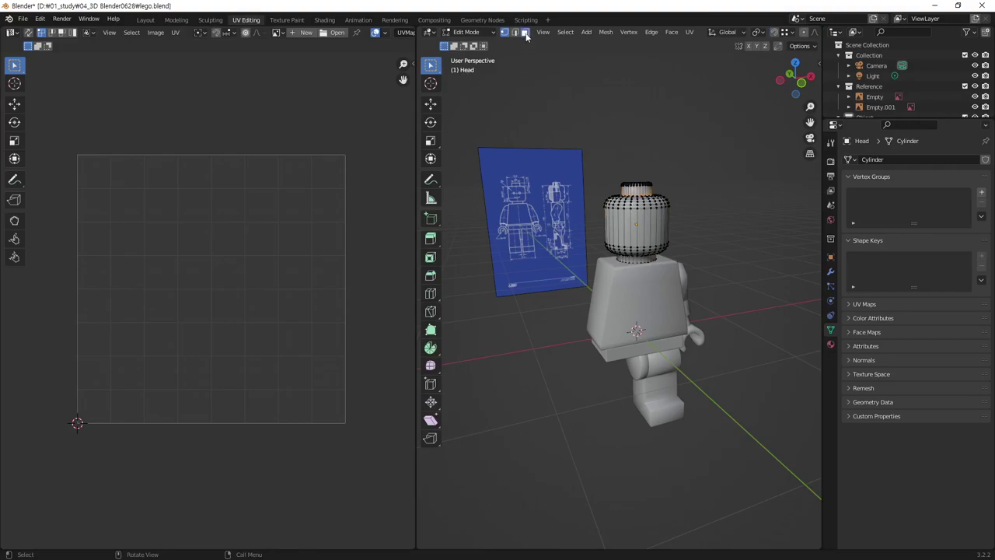
{"action": "left_click", "coordinate": [526, 33]}
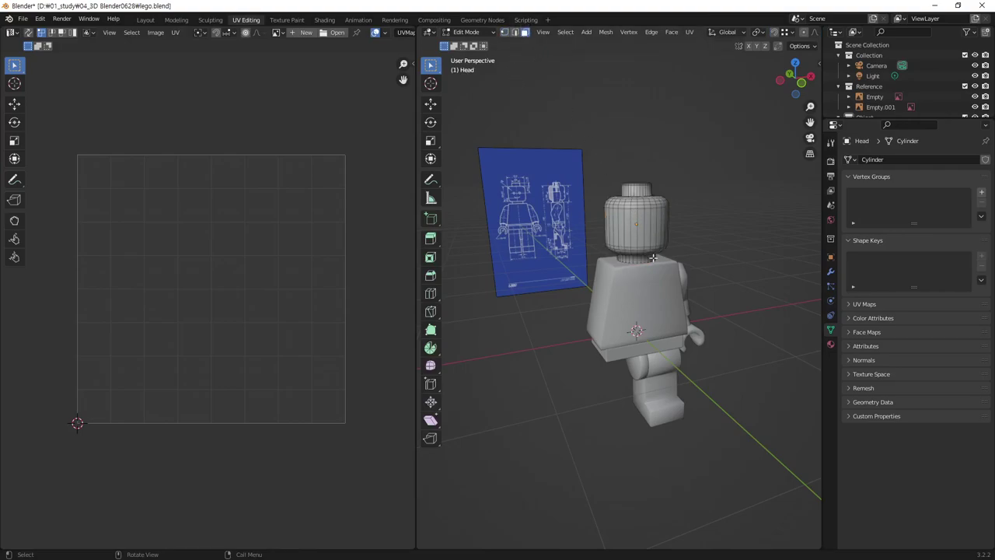
{"action": "key", "text": "a"}
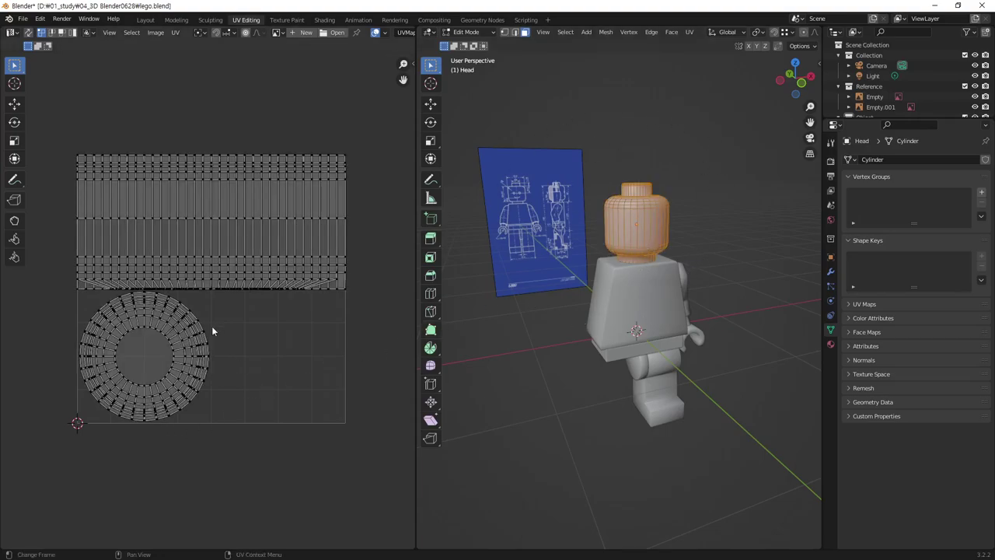
Annotate the Head's round cap and rectangular strip UV islands with circles and arrows
{"action": "left_click", "coordinate": [17, 181]}
{"action": "left_click_drag", "start_coordinate": [231, 409], "coordinate": [224, 422]}
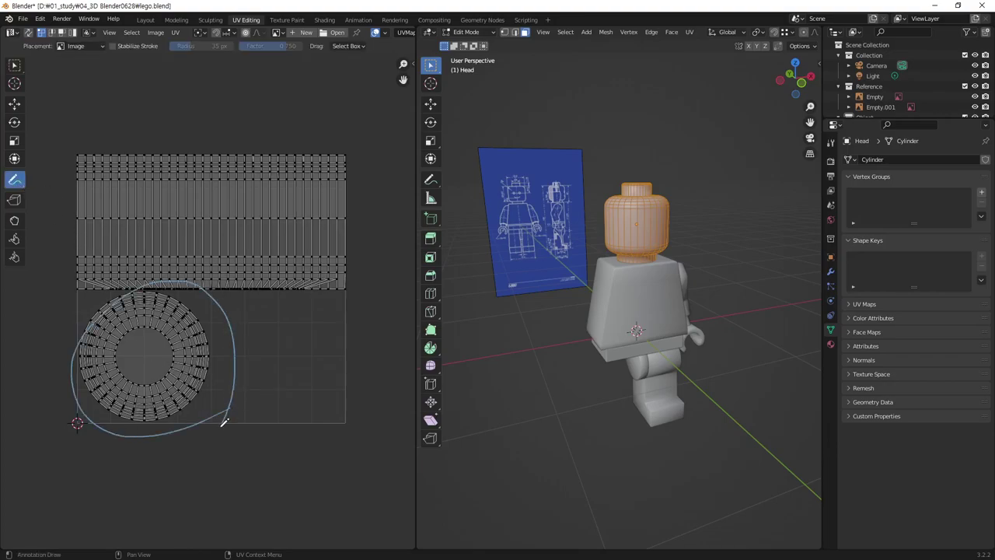
{"action": "mouse_move", "coordinate": [262, 347]}
{"action": "left_mouse_down"}
{"action": "mouse_move", "coordinate": [266, 372]}
{"action": "mouse_move", "coordinate": [311, 355]}
{"action": "left_mouse_up"}
{"action": "mouse_move", "coordinate": [343, 255]}
{"action": "left_mouse_down"}
{"action": "mouse_move", "coordinate": [206, 147]}
{"action": "mouse_move", "coordinate": [318, 213]}
{"action": "left_mouse_up"}
{"action": "left_click_drag", "start_coordinate": [322, 124], "coordinate": [336, 137]}
{"action": "left_click_drag", "start_coordinate": [359, 105], "coordinate": [325, 133]}
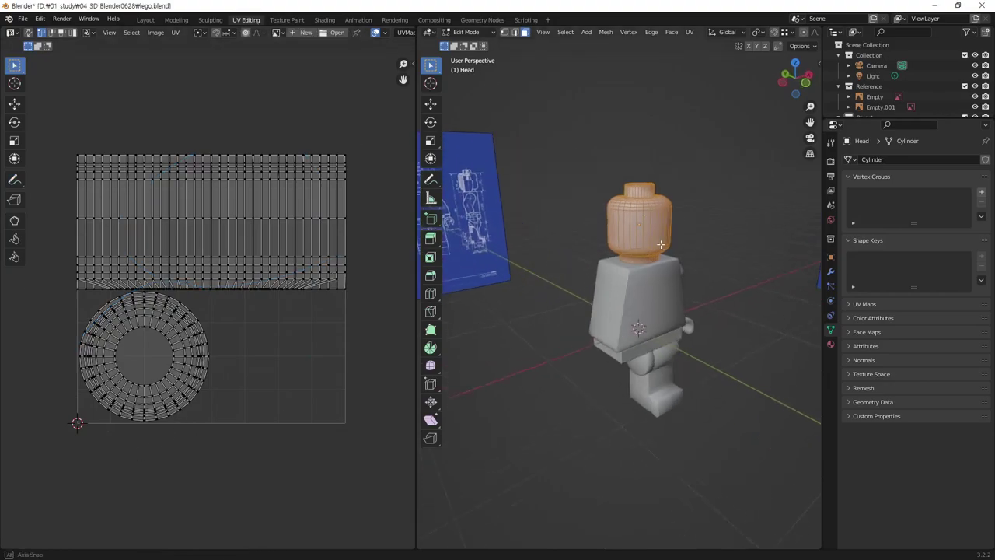
{"action": "mouse_move", "coordinate": [610, 242]}
{"action": "middle_mouse_down"}
{"action": "mouse_move", "coordinate": [614, 288]}
{"action": "mouse_move", "coordinate": [660, 260]}
{"action": "mouse_move", "coordinate": [637, 270]}
{"action": "middle_mouse_up"}
{"action": "scroll", "coordinate": [614, 289], "scroll_direction": "up", "scroll_amount": 2}
{"action": "scroll", "coordinate": [618, 284], "scroll_direction": "up", "scroll_amount": 4}
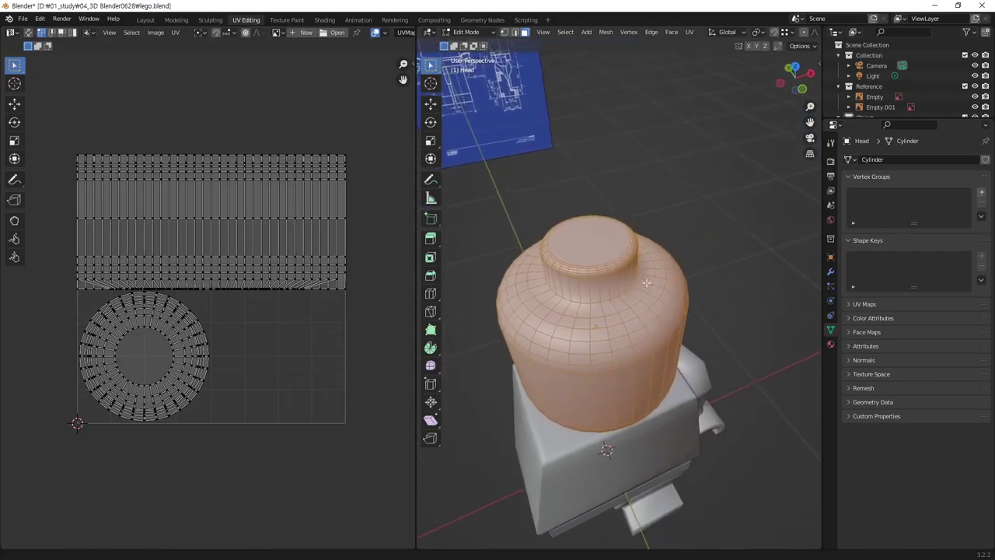
Switch to the Annotate tool in the 3D view and set its colour to purple
{"action": "left_click", "coordinate": [431, 178]}
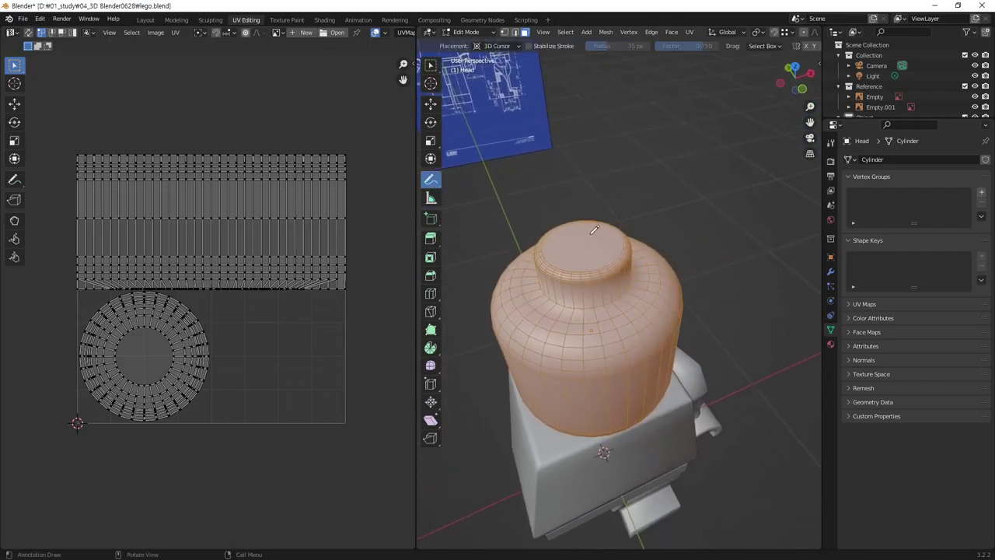
{"action": "left_click_drag", "start_coordinate": [595, 229], "coordinate": [579, 218]}
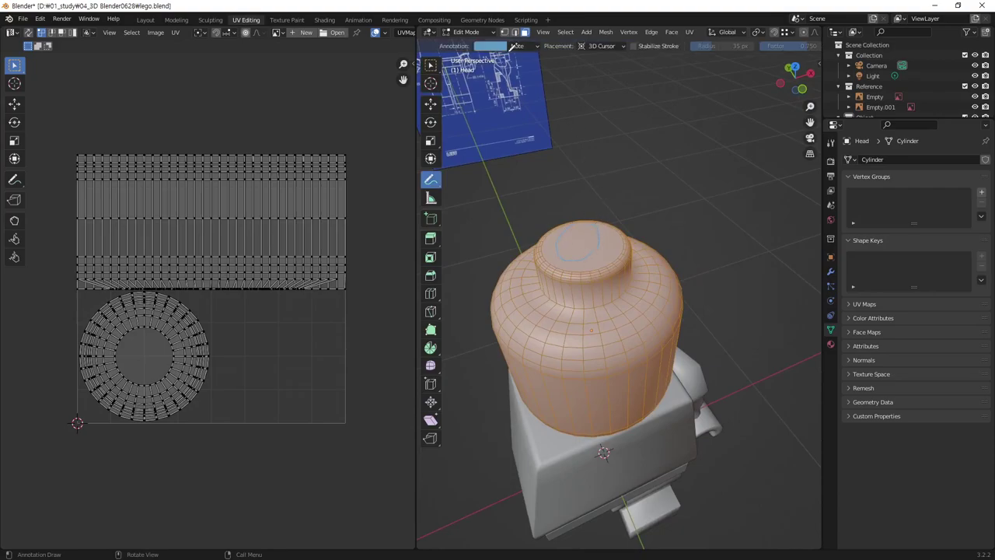
{"action": "left_click", "coordinate": [498, 47]}
{"action": "left_click_drag", "start_coordinate": [519, 97], "coordinate": [550, 85]}
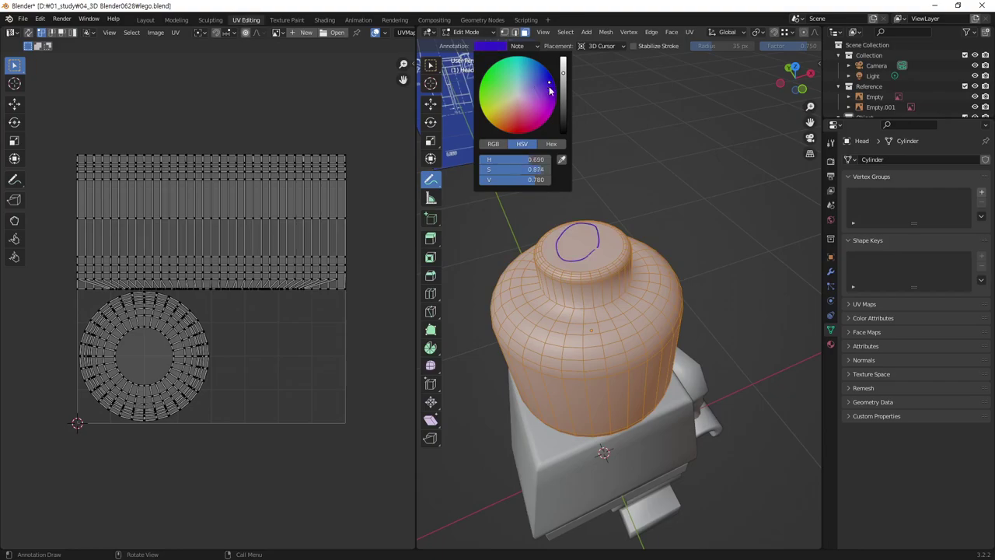
Sketch purple notes tracing the head's top, sides, outline and bottom edge, plus notes above it
{"action": "left_click_drag", "start_coordinate": [584, 225], "coordinate": [655, 173]}
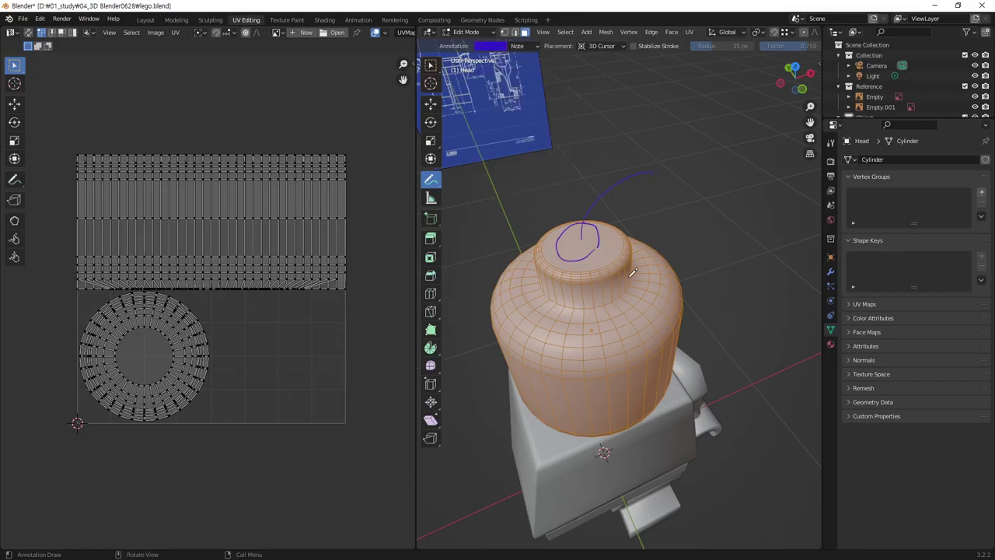
{"action": "left_click_drag", "start_coordinate": [622, 275], "coordinate": [682, 230]}
{"action": "mouse_move", "coordinate": [576, 312]}
{"action": "left_mouse_down"}
{"action": "mouse_move", "coordinate": [567, 355]}
{"action": "mouse_move", "coordinate": [604, 374]}
{"action": "mouse_move", "coordinate": [618, 369]}
{"action": "left_mouse_up"}
{"action": "left_click_drag", "start_coordinate": [581, 307], "coordinate": [635, 280]}
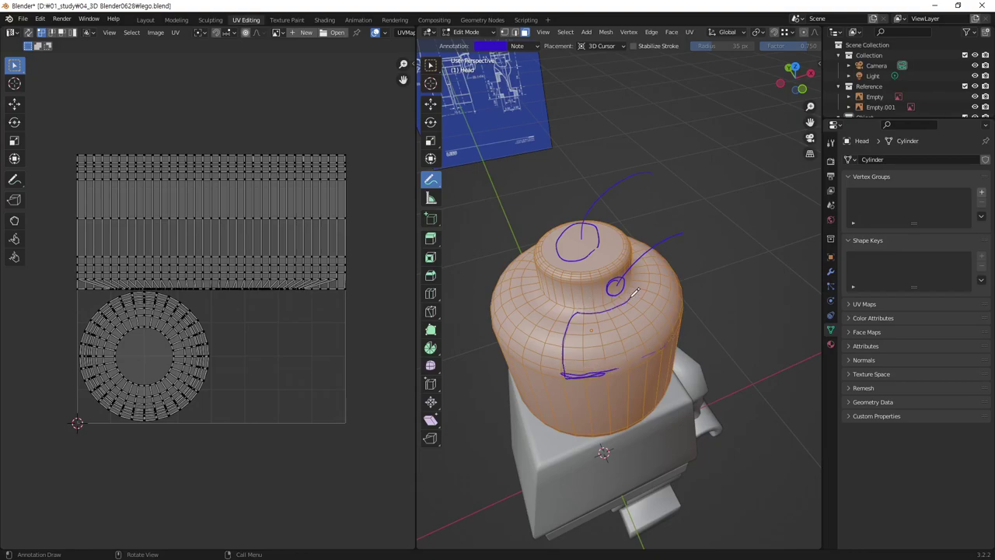
{"action": "mouse_move", "coordinate": [565, 303]}
{"action": "left_mouse_down"}
{"action": "mouse_move", "coordinate": [544, 289]}
{"action": "mouse_move", "coordinate": [550, 273]}
{"action": "mouse_move", "coordinate": [582, 252]}
{"action": "mouse_move", "coordinate": [618, 257]}
{"action": "left_mouse_up"}
{"action": "mouse_move", "coordinate": [568, 367]}
{"action": "left_mouse_down"}
{"action": "mouse_move", "coordinate": [498, 306]}
{"action": "mouse_move", "coordinate": [537, 247]}
{"action": "left_mouse_up"}
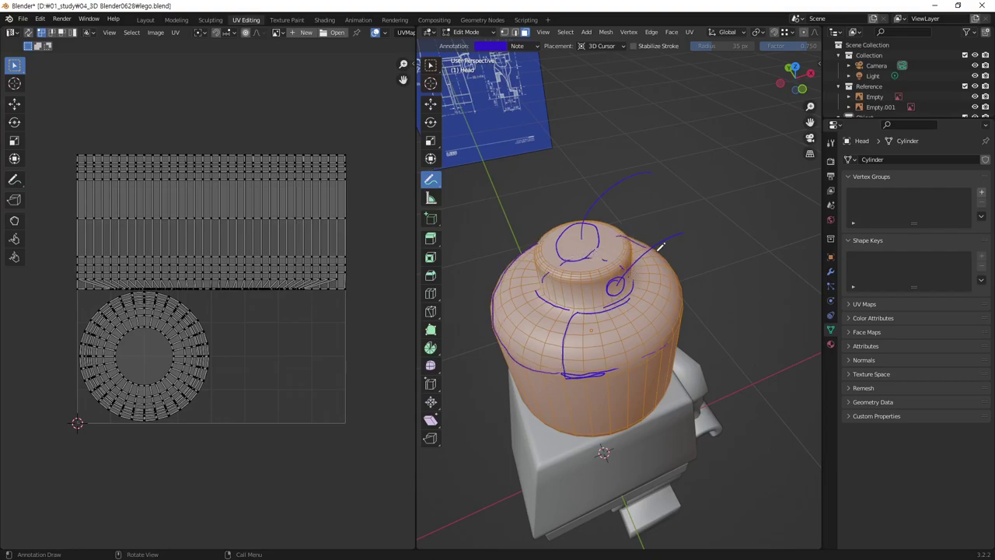
{"action": "left_click_drag", "start_coordinate": [673, 257], "coordinate": [638, 361]}
{"action": "left_click_drag", "start_coordinate": [670, 301], "coordinate": [769, 274]}
{"action": "left_click_drag", "start_coordinate": [675, 359], "coordinate": [747, 327]}
{"action": "left_click_drag", "start_coordinate": [634, 429], "coordinate": [716, 359]}
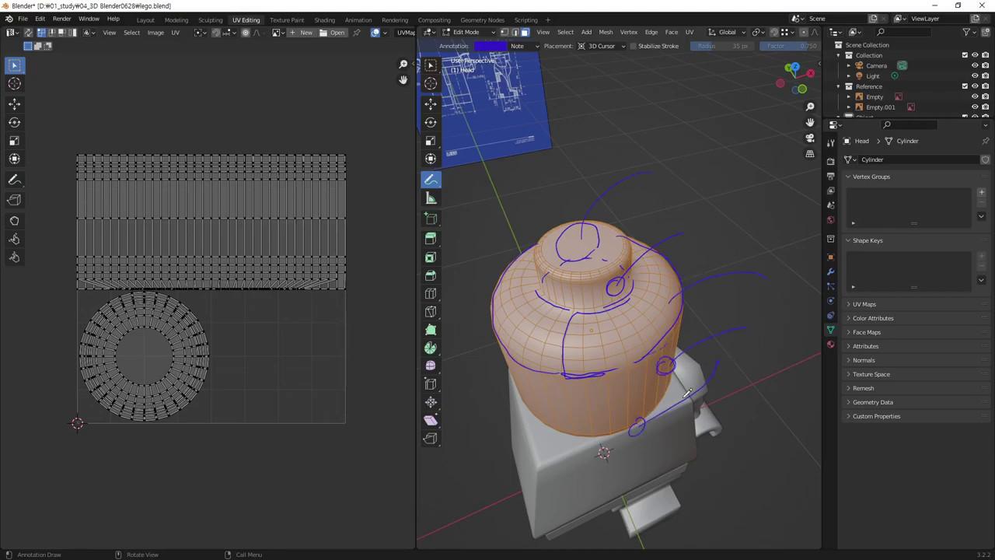
{"action": "left_click_drag", "start_coordinate": [667, 424], "coordinate": [723, 406]}
{"action": "left_click_drag", "start_coordinate": [596, 66], "coordinate": [627, 86]}
{"action": "left_click_drag", "start_coordinate": [603, 118], "coordinate": [574, 167]}
{"action": "left_click_drag", "start_coordinate": [733, 146], "coordinate": [745, 94]}
Clear all annotation strokes and return to the Select Box tool
{"action": "left_click", "coordinate": [534, 47]}
{"action": "left_click", "coordinate": [594, 68]}
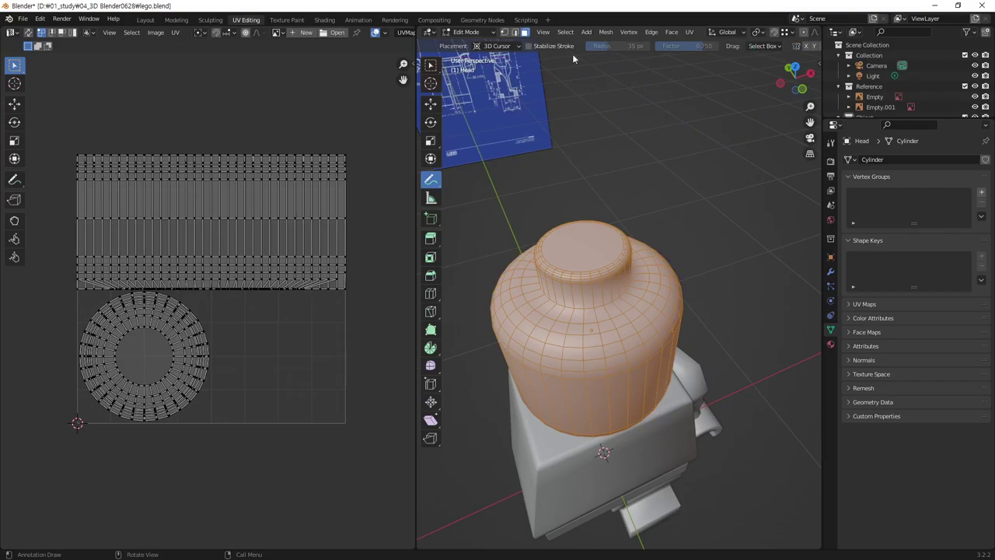
{"action": "left_click", "coordinate": [431, 67]}
Deselect the head and orbit in close to its top stud
{"action": "left_click", "coordinate": [759, 312]}
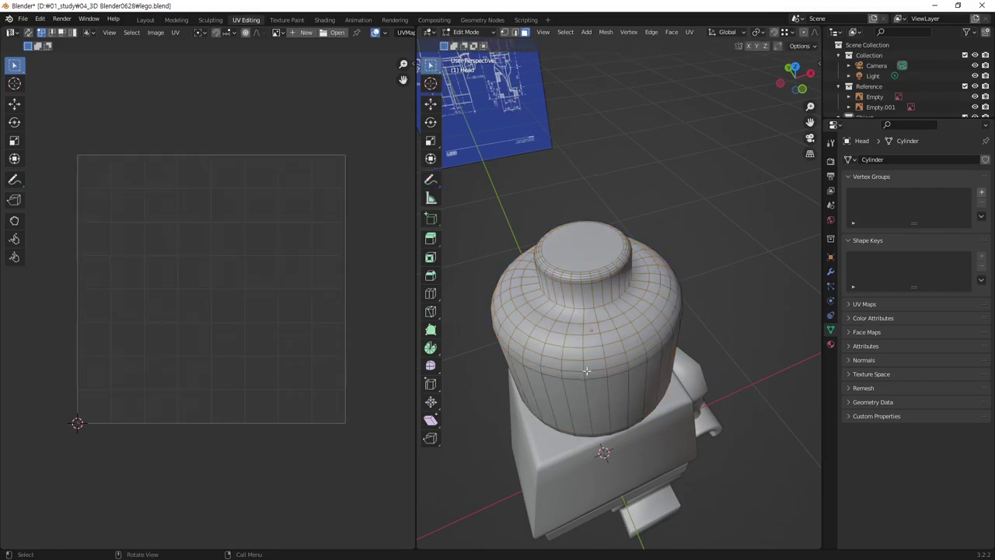
{"action": "mouse_move", "coordinate": [586, 370]}
{"action": "middle_mouse_down"}
{"action": "mouse_move", "coordinate": [651, 277]}
{"action": "mouse_move", "coordinate": [649, 261]}
{"action": "middle_mouse_up"}
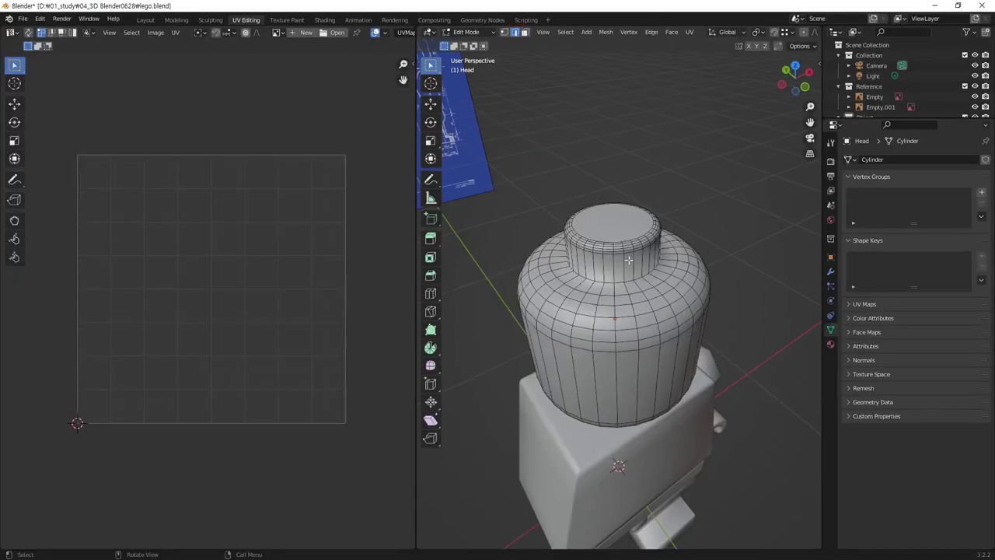
{"action": "scroll", "coordinate": [653, 268], "scroll_direction": "up", "scroll_amount": 4}
{"action": "scroll", "coordinate": [654, 269], "scroll_direction": "down", "scroll_amount": 2}
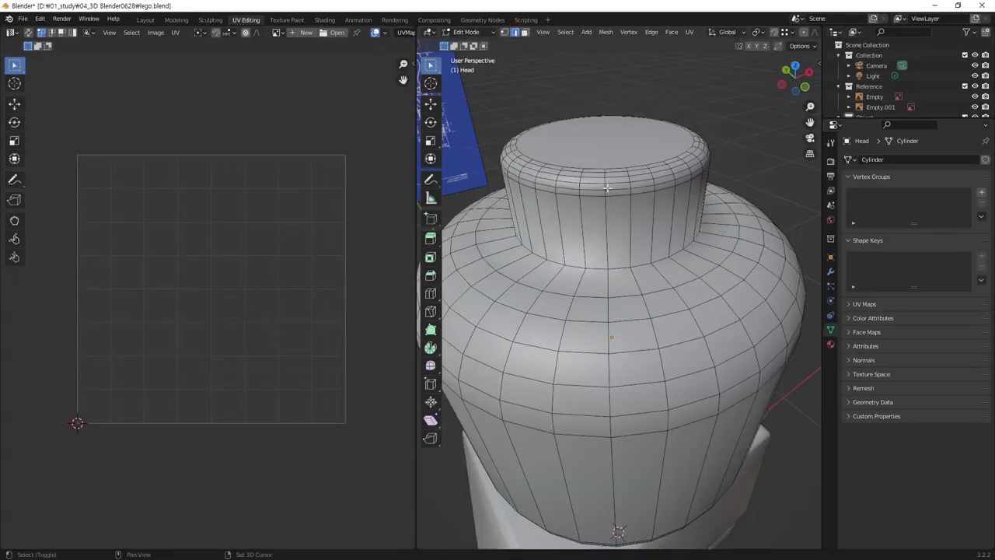
{"action": "middle_click_drag", "start_coordinate": [613, 186], "coordinate": [622, 252]}
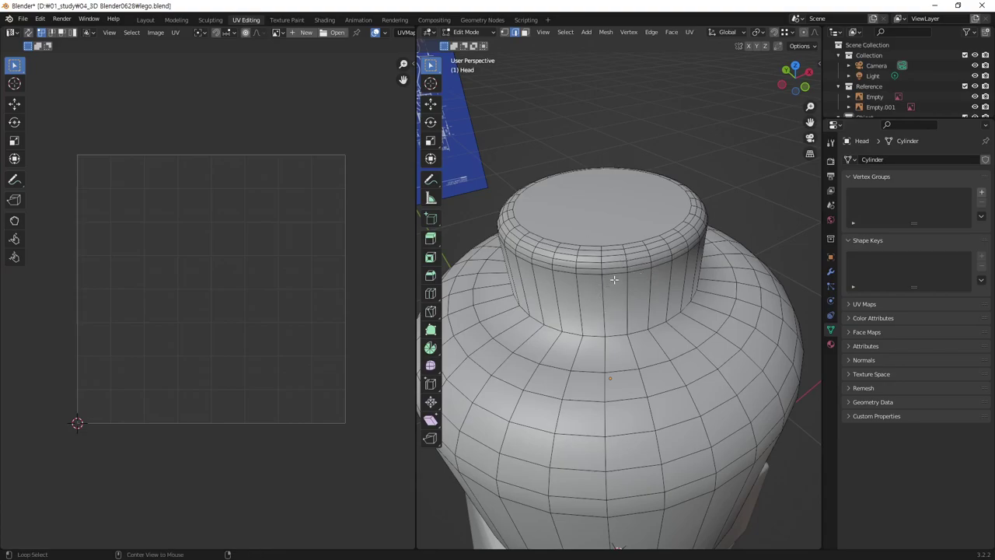
{"action": "middle_click_drag", "start_coordinate": [644, 282], "coordinate": [675, 222]}
{"action": "scroll", "coordinate": [660, 287], "scroll_direction": "up", "scroll_amount": 2}
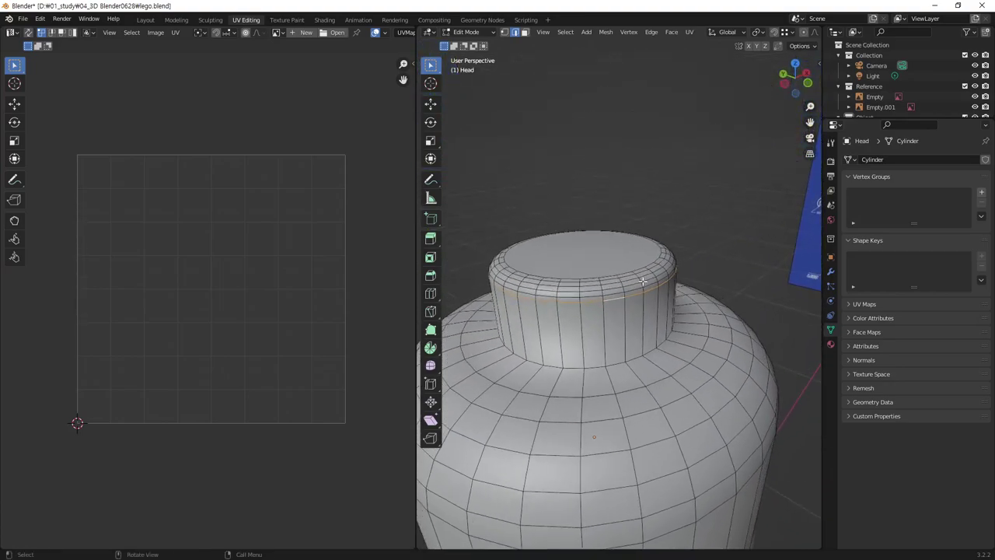
{"action": "scroll", "coordinate": [688, 286], "scroll_direction": "up", "scroll_amount": 2}
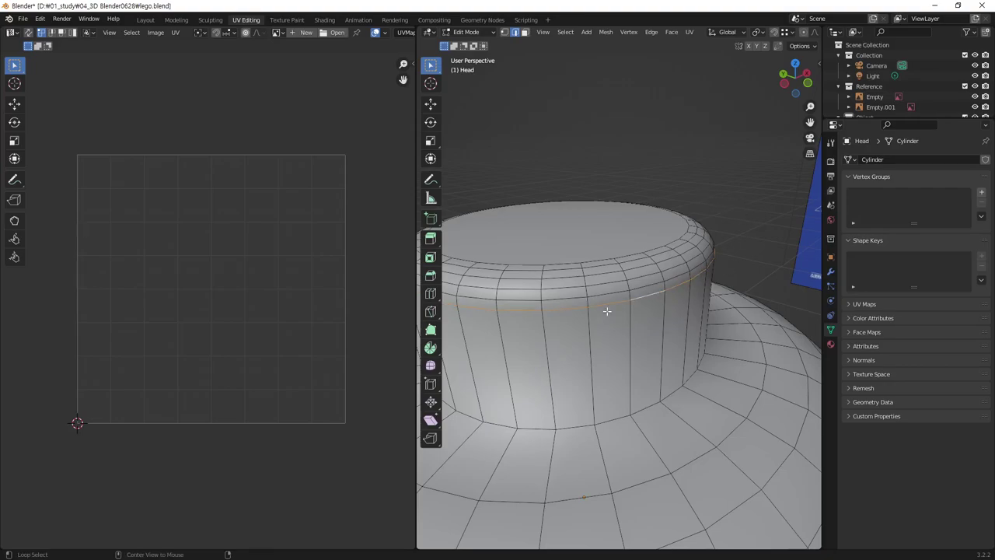
Turn on X-ray view and zoom out to look up at the stud's rim
{"action": "key", "text": "alt+z"}
{"action": "scroll", "coordinate": [657, 322], "scroll_direction": "down", "scroll_amount": 1}
{"action": "scroll", "coordinate": [613, 332], "scroll_direction": "down", "scroll_amount": 1}
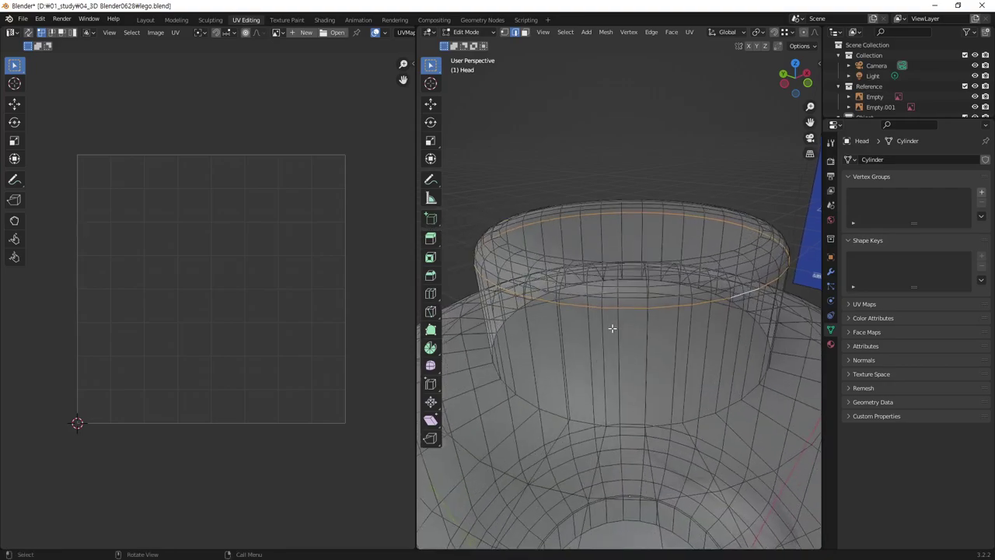
{"action": "scroll", "coordinate": [613, 329], "scroll_direction": "down", "scroll_amount": 1}
{"action": "scroll", "coordinate": [651, 333], "scroll_direction": "down", "scroll_amount": 1}
{"action": "middle_click_drag", "start_coordinate": [631, 320], "coordinate": [467, 272]}
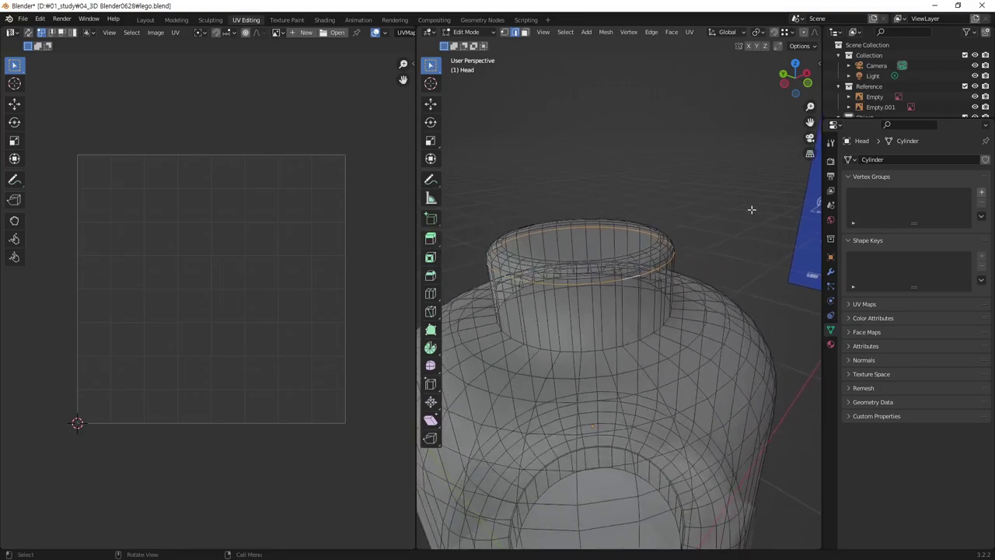
Mark the stud's top edge loop as a seam, then turn X-ray off
{"action": "right_click", "coordinate": [689, 181]}
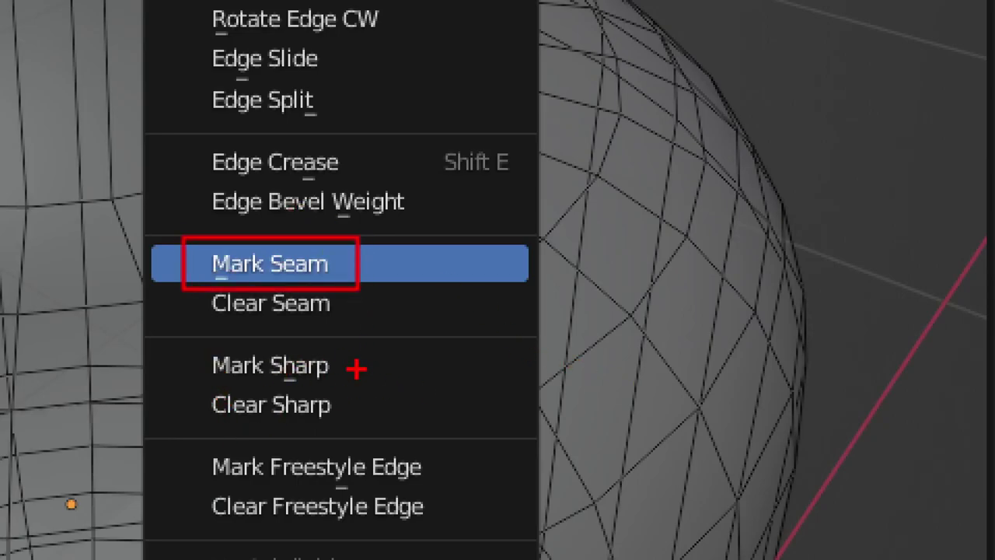
{"action": "left_click_drag", "start_coordinate": [285, 352], "coordinate": [243, 416]}
{"action": "left_click_drag", "start_coordinate": [237, 347], "coordinate": [323, 436]}
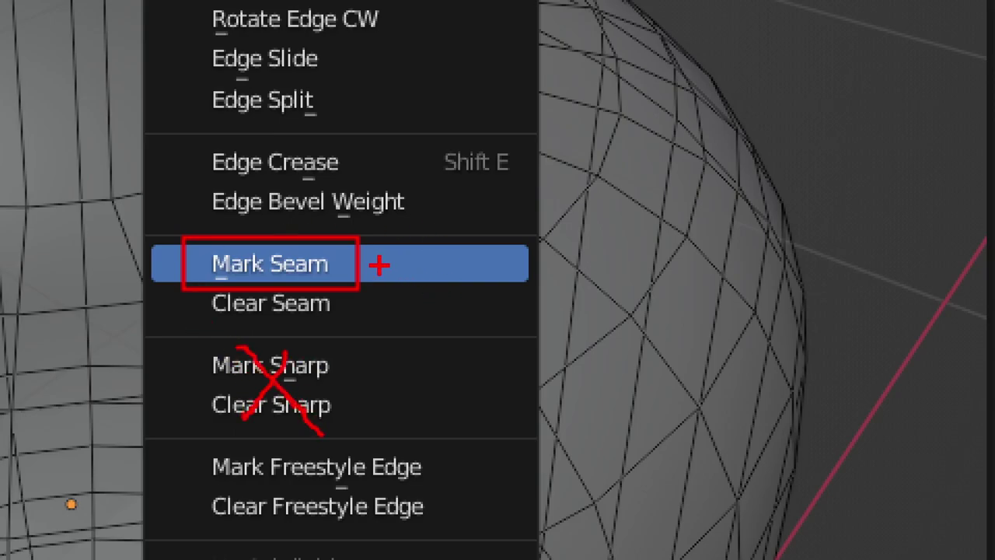
{"action": "mouse_move", "coordinate": [371, 258]}
{"action": "left_mouse_down"}
{"action": "mouse_move", "coordinate": [588, 186]}
{"action": "mouse_move", "coordinate": [586, 175]}
{"action": "left_mouse_up"}
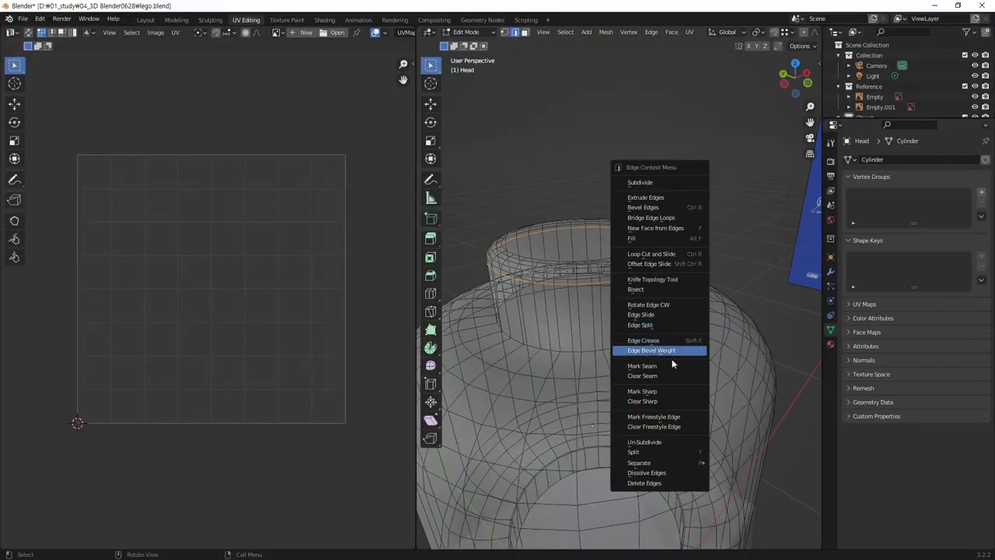
{"action": "left_click", "coordinate": [668, 365]}
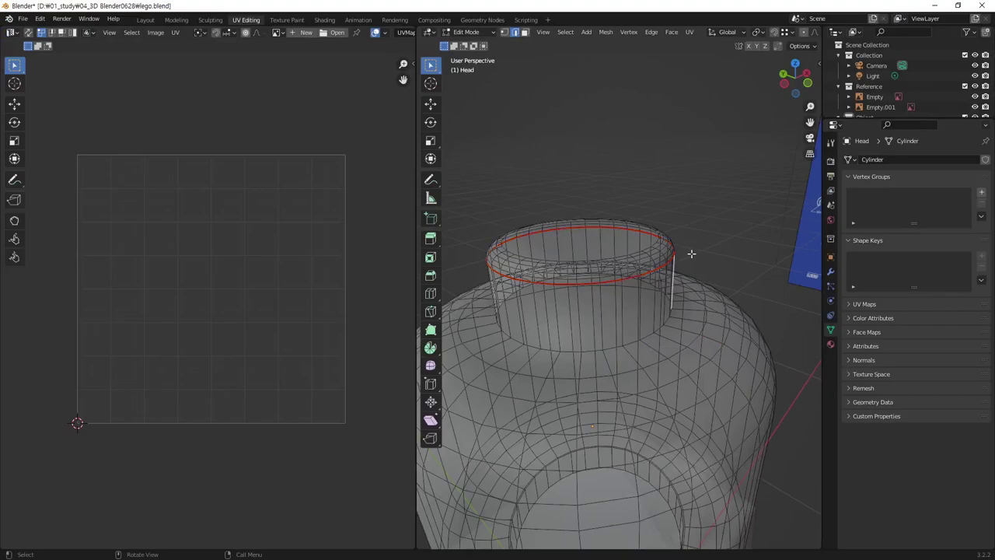
{"action": "key", "text": "alt+z"}
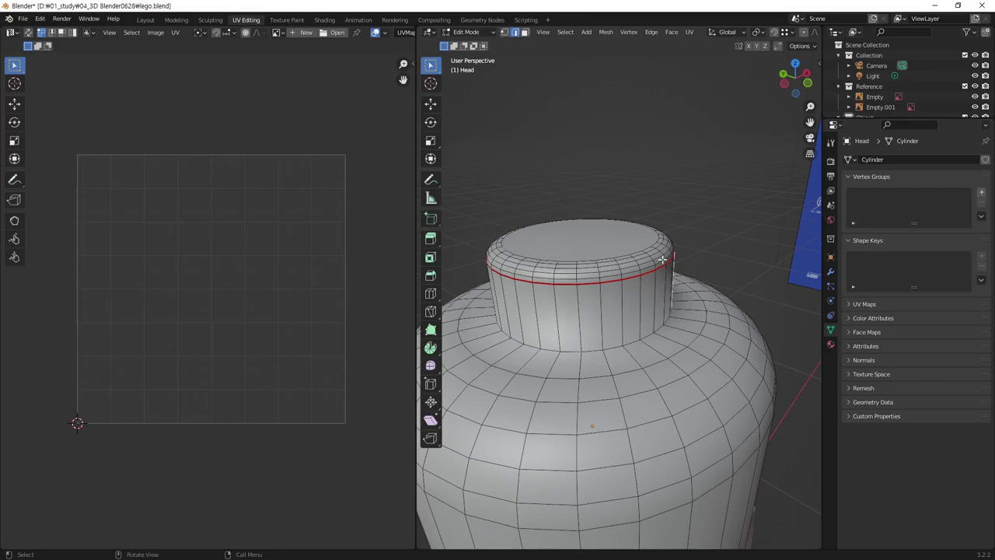
Select the edge loop around the stud's base and bevel it
{"action": "scroll", "coordinate": [627, 380], "scroll_direction": "up", "scroll_amount": 2}
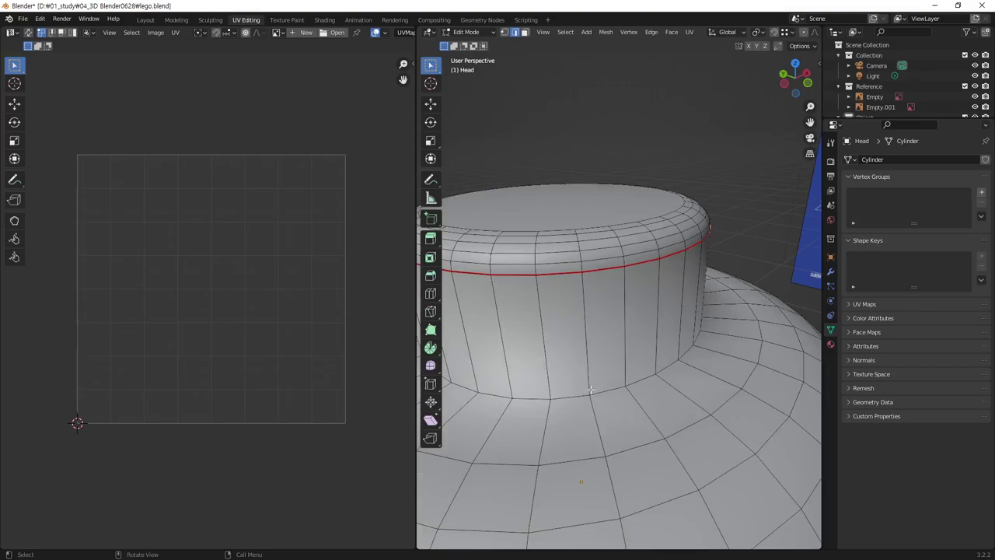
{"action": "left_click", "coordinate": [615, 391]}
{"action": "left_click", "coordinate": [606, 391], "text": "alt"}
{"action": "key", "text": "ctrl+b"}
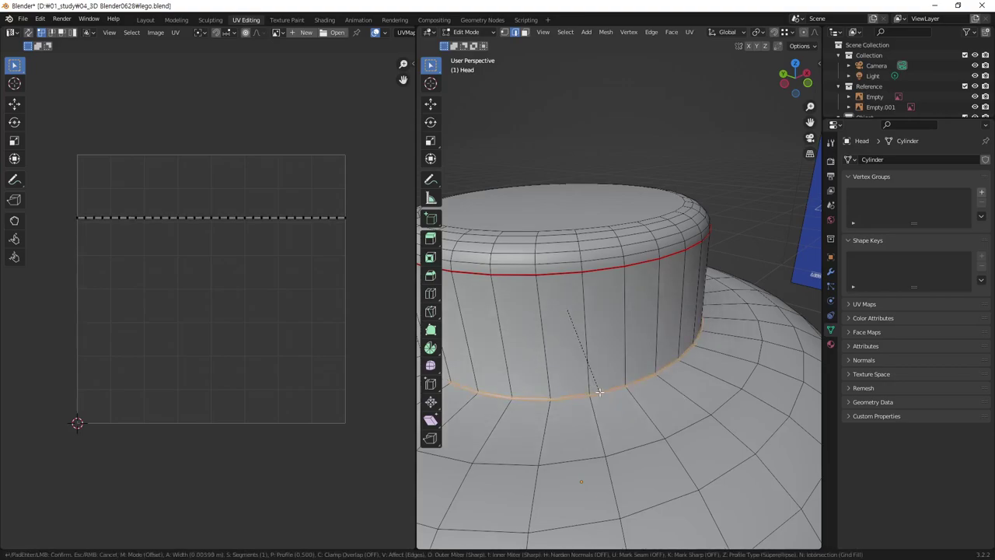
{"action": "left_click", "coordinate": [599, 393]}
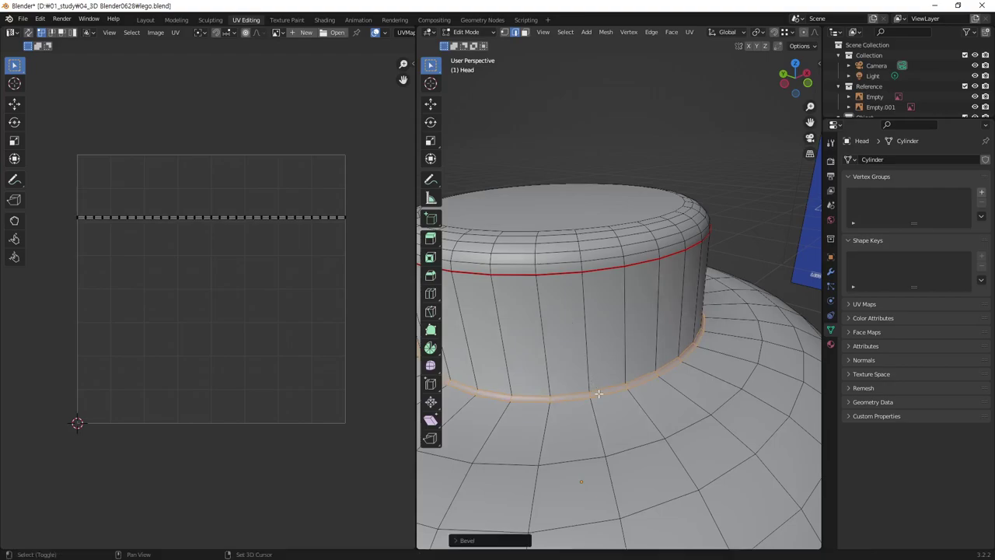
{"action": "key", "text": "alt+a"}
Reselect the stud's base loop and bevel it into a narrow strip
{"action": "scroll", "coordinate": [691, 411], "scroll_direction": "up", "scroll_amount": 5}
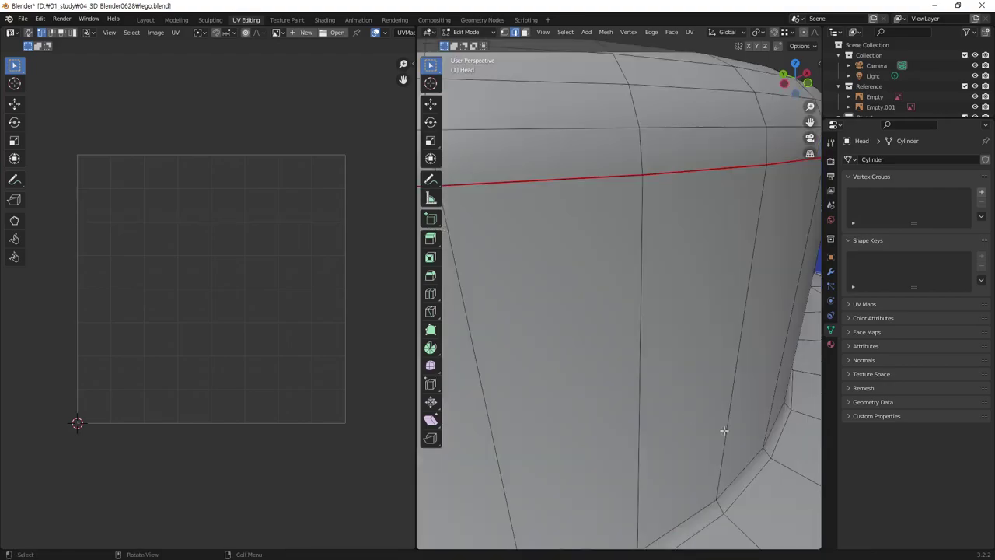
{"action": "mouse_move", "coordinate": [722, 429]}
{"action": "middle_mouse_down"}
{"action": "mouse_move", "coordinate": [722, 402]}
{"action": "mouse_move", "coordinate": [738, 428]}
{"action": "middle_mouse_up"}
{"action": "scroll", "coordinate": [683, 371], "scroll_direction": "down", "scroll_amount": 4}
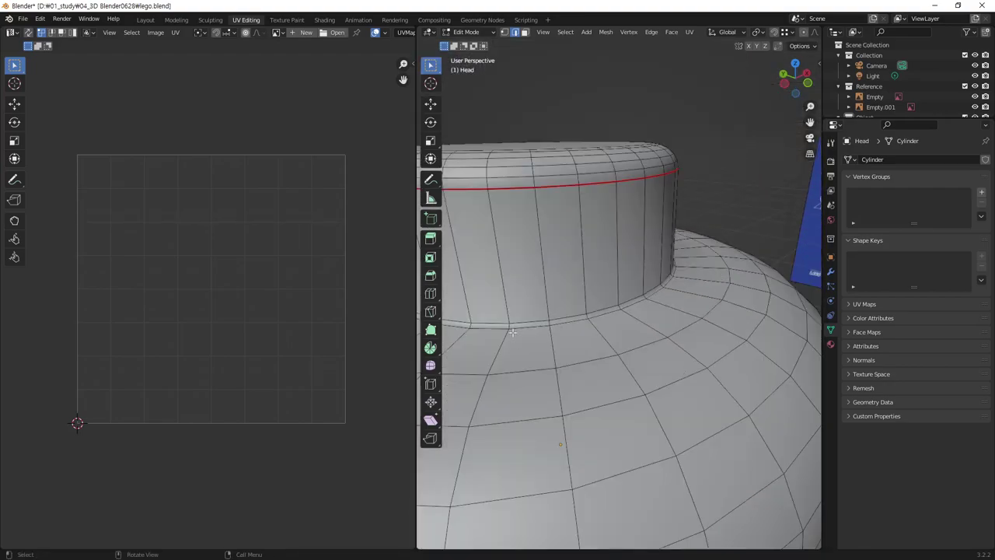
{"action": "scroll", "coordinate": [636, 266], "scroll_direction": "up", "scroll_amount": 4}
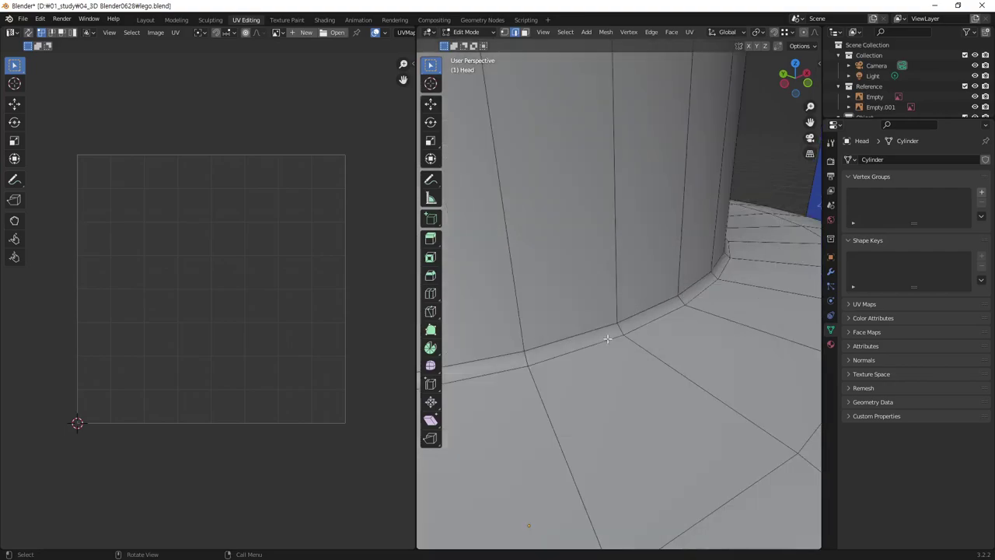
{"action": "left_click", "coordinate": [644, 326], "text": "alt"}
{"action": "key", "text": "ctrl+b"}
{"action": "left_click", "coordinate": [711, 262]}
Mark the bevelled stud base loop as a seam
{"action": "scroll", "coordinate": [614, 315], "scroll_direction": "down", "scroll_amount": 5}
{"action": "scroll", "coordinate": [614, 315], "scroll_direction": "up", "scroll_amount": 2}
{"action": "scroll", "coordinate": [566, 315], "scroll_direction": "down", "scroll_amount": 2}
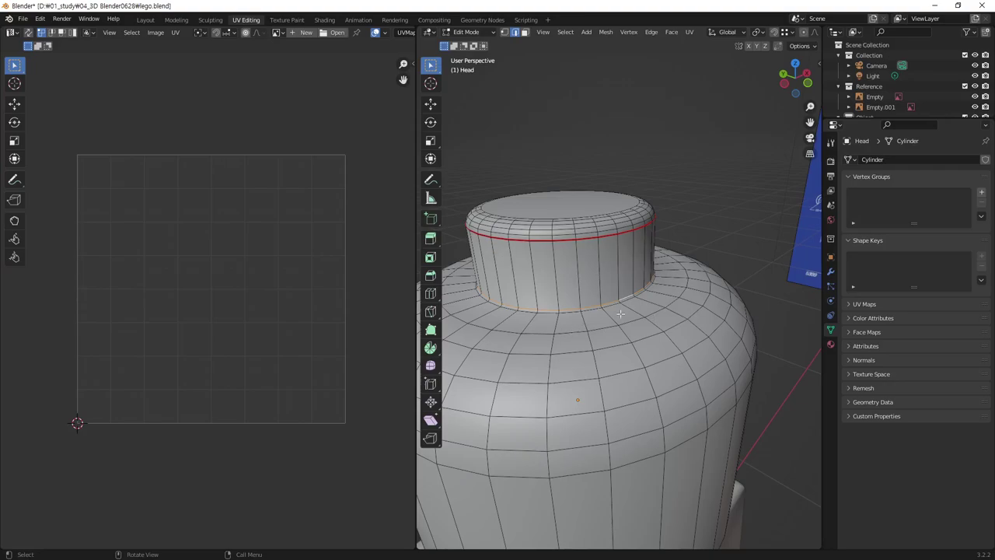
{"action": "scroll", "coordinate": [619, 313], "scroll_direction": "up", "scroll_amount": 3}
{"action": "scroll", "coordinate": [619, 314], "scroll_direction": "up", "scroll_amount": 3}
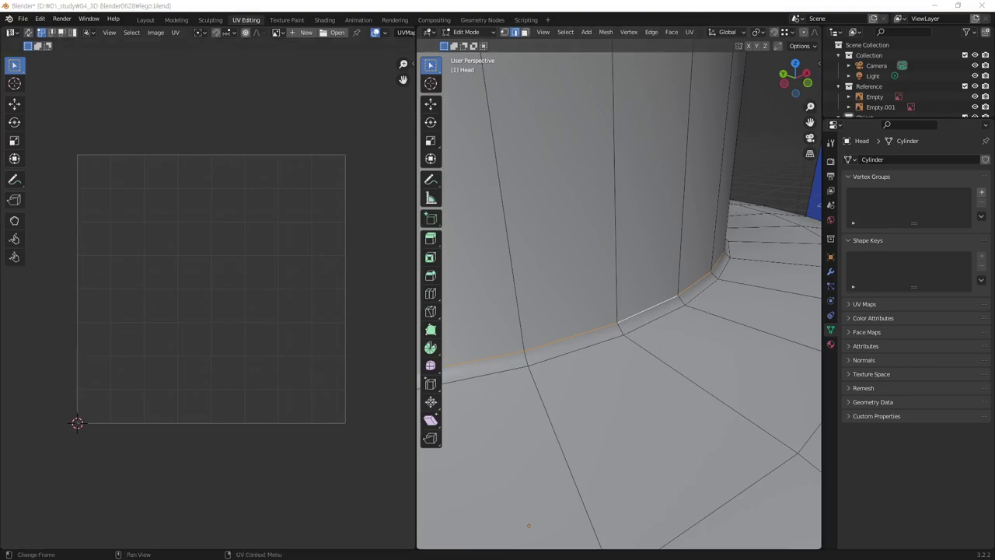
{"action": "middle_click_drag", "start_coordinate": [609, 244], "coordinate": [655, 249]}
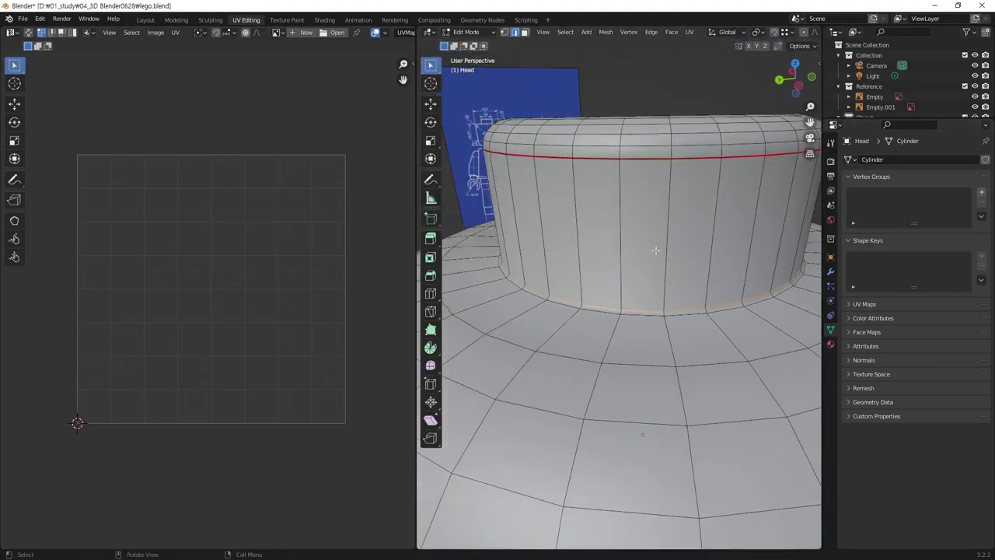
{"action": "right_click", "coordinate": [649, 247]}
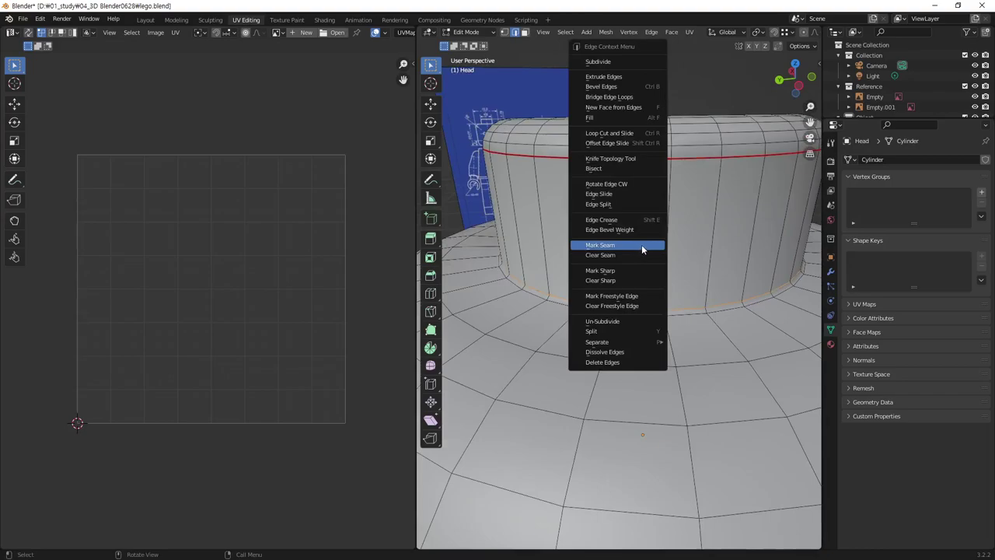
{"action": "left_click", "coordinate": [642, 245]}
{"action": "scroll", "coordinate": [637, 319], "scroll_direction": "down", "scroll_amount": 3}
Select the horizontal edge loop just below the head's rounded shoulder and mark it as a seam
{"action": "scroll", "coordinate": [637, 318], "scroll_direction": "down", "scroll_amount": 3}
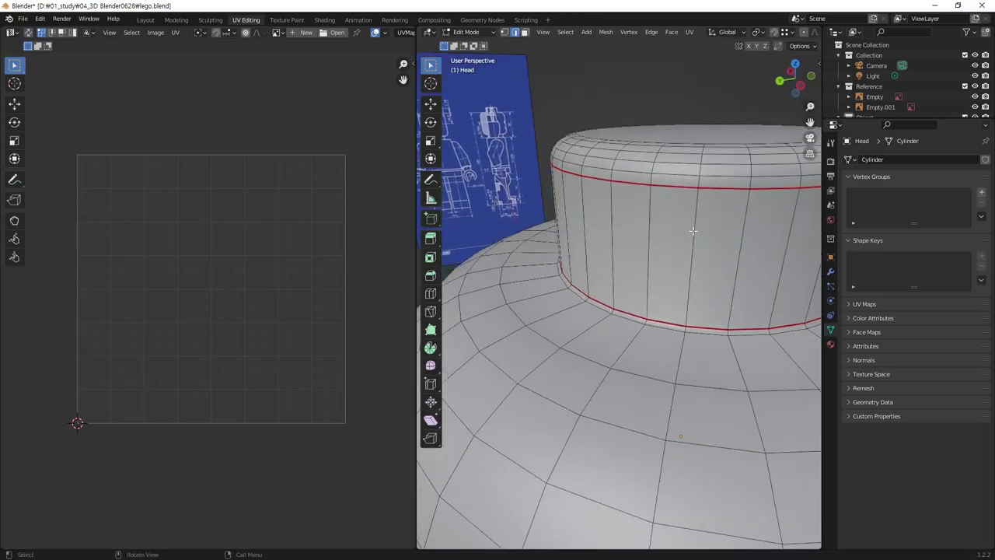
{"action": "scroll", "coordinate": [638, 319], "scroll_direction": "down", "scroll_amount": 3}
{"action": "mouse_move", "coordinate": [637, 319]}
{"action": "middle_mouse_down"}
{"action": "mouse_move", "coordinate": [711, 278]}
{"action": "mouse_move", "coordinate": [646, 288]}
{"action": "middle_mouse_up"}
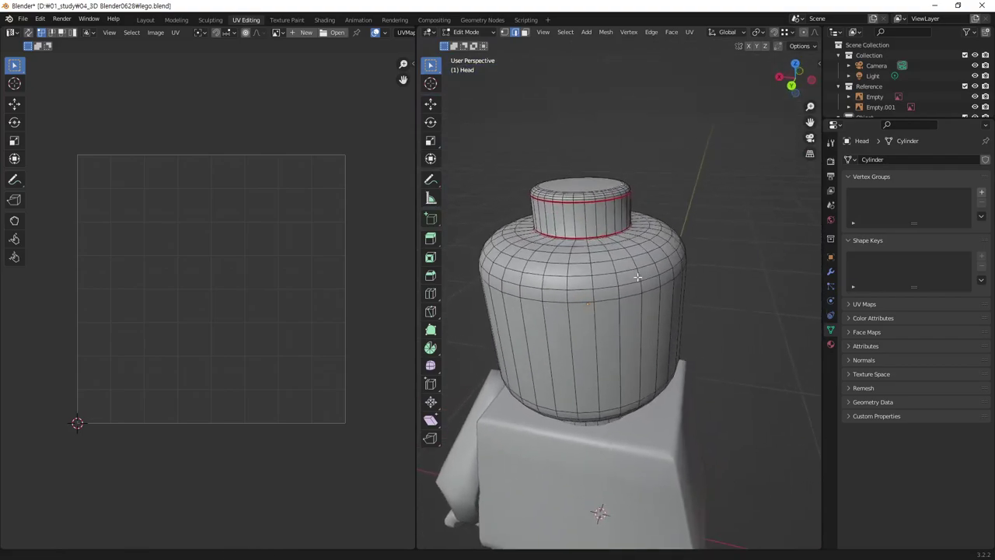
{"action": "scroll", "coordinate": [676, 256], "scroll_direction": "up", "scroll_amount": 5}
{"action": "scroll", "coordinate": [684, 257], "scroll_direction": "down", "scroll_amount": 5}
{"action": "scroll", "coordinate": [676, 280], "scroll_direction": "up", "scroll_amount": 3}
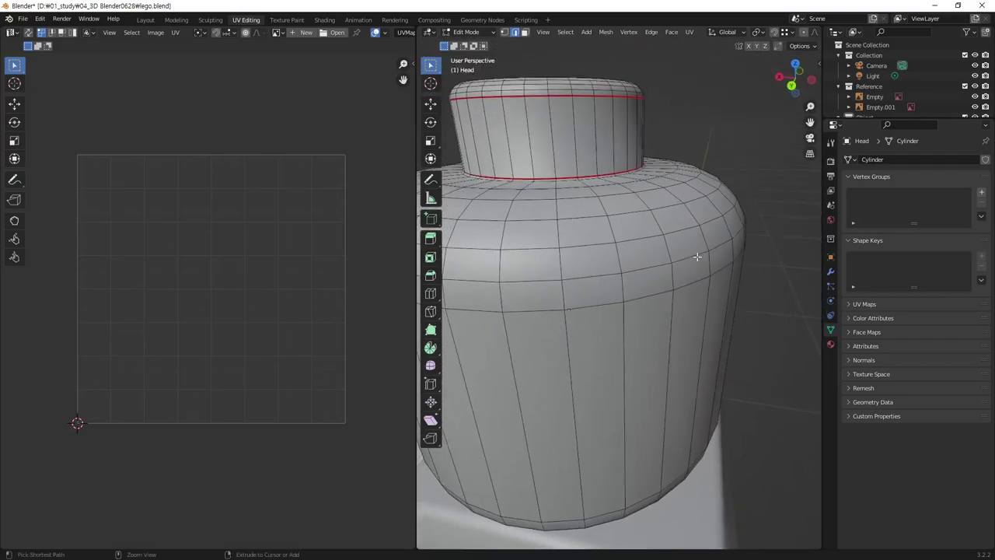
{"action": "mouse_move", "coordinate": [676, 280]}
{"action": "middle_mouse_down"}
{"action": "mouse_move", "coordinate": [676, 289]}
{"action": "mouse_move", "coordinate": [702, 272]}
{"action": "middle_mouse_up"}
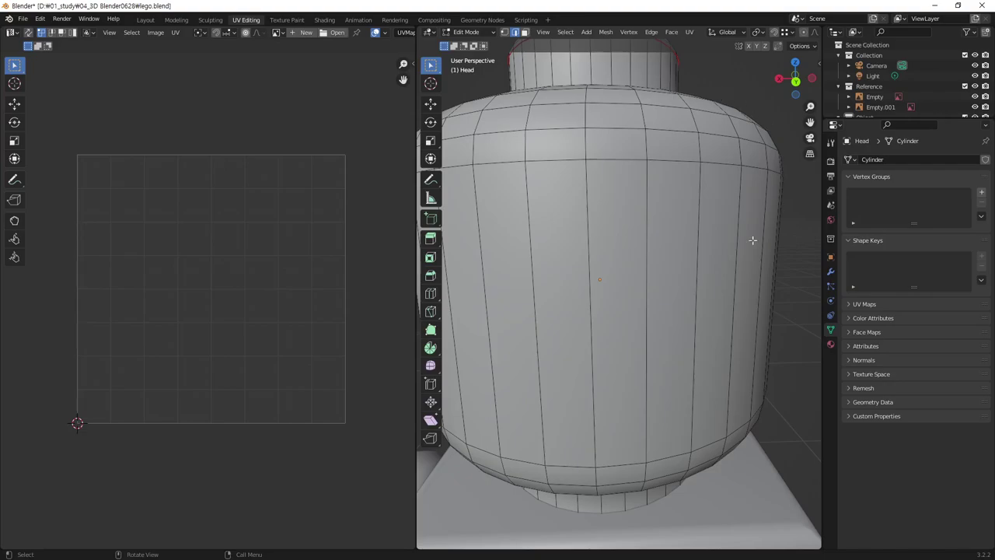
{"action": "mouse_move", "coordinate": [757, 181]}
{"action": "middle_mouse_down"}
{"action": "mouse_move", "coordinate": [710, 260]}
{"action": "mouse_move", "coordinate": [733, 317]}
{"action": "middle_mouse_up"}
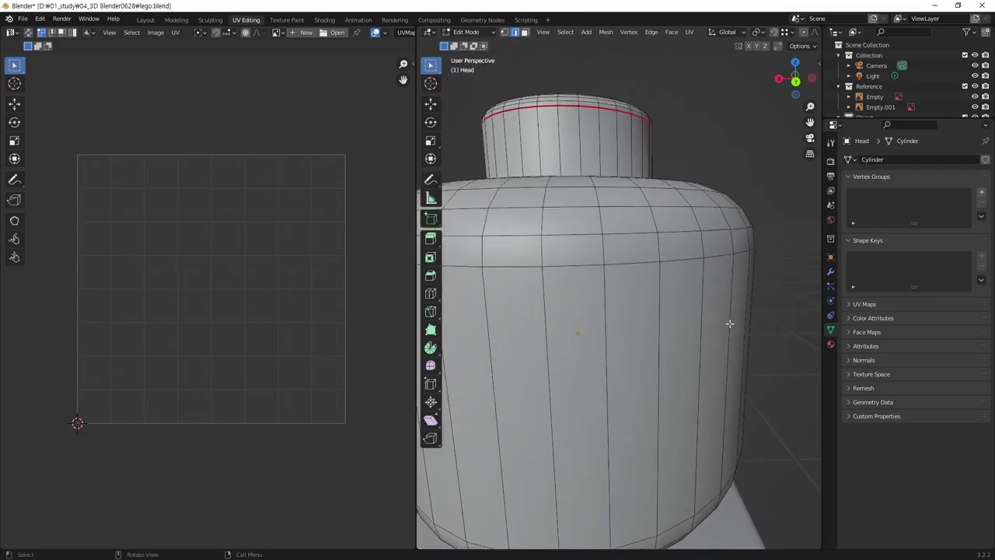
{"action": "left_click", "coordinate": [718, 256], "text": "alt"}
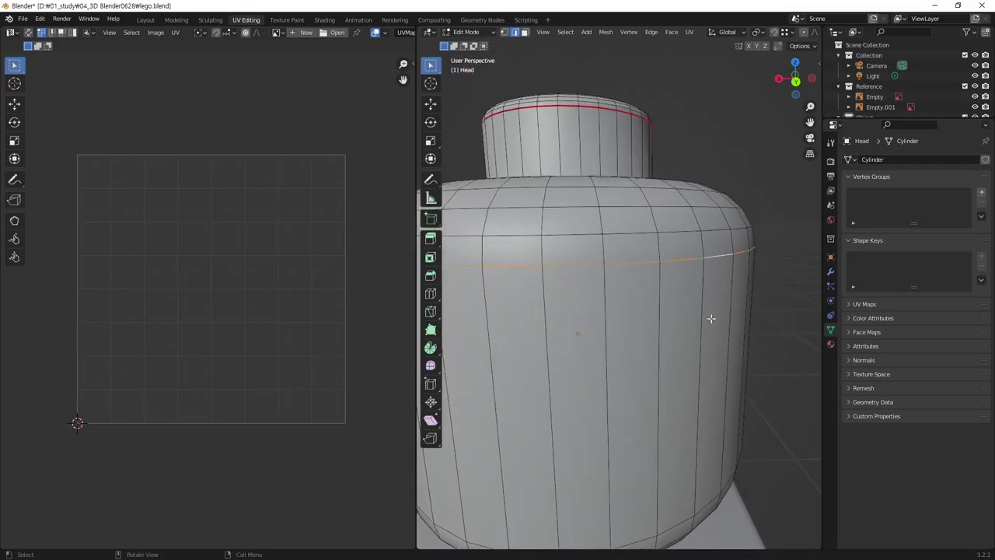
{"action": "mouse_move", "coordinate": [746, 222]}
{"action": "middle_mouse_down"}
{"action": "mouse_move", "coordinate": [690, 302]}
{"action": "mouse_move", "coordinate": [707, 277]}
{"action": "middle_mouse_up"}
{"action": "right_click", "coordinate": [709, 288]}
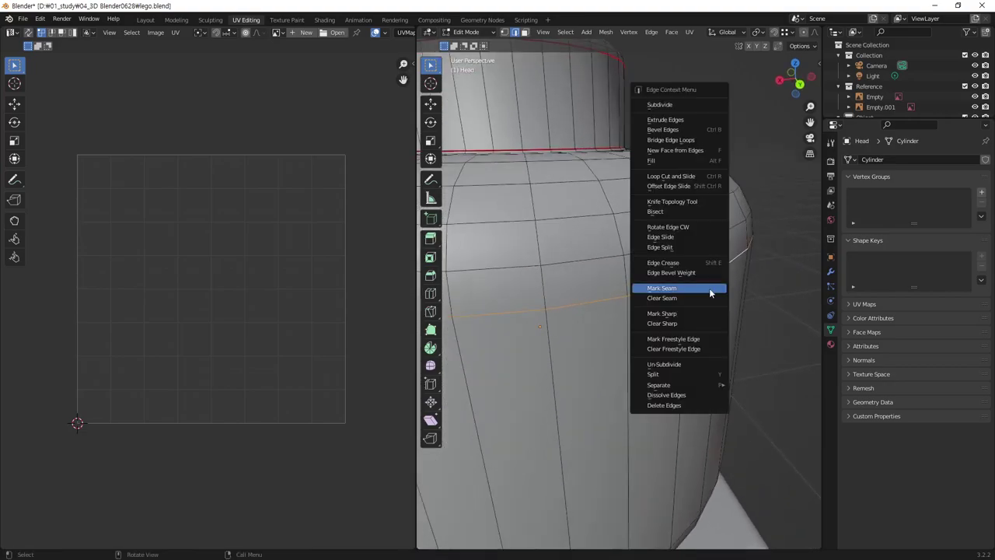
{"action": "left_click", "coordinate": [700, 288]}
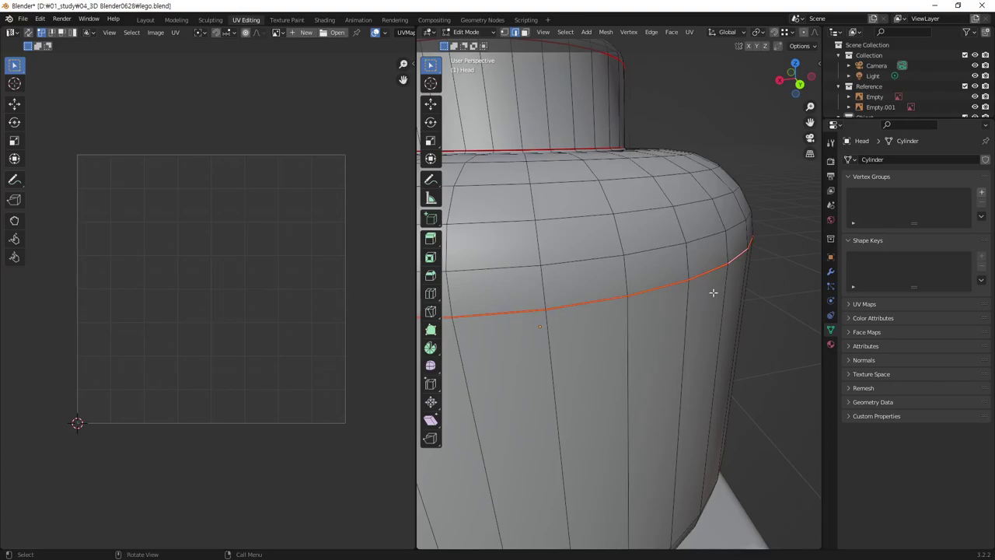
{"action": "mouse_move", "coordinate": [681, 304]}
{"action": "middle_mouse_down"}
{"action": "mouse_move", "coordinate": [692, 256]}
{"action": "mouse_move", "coordinate": [713, 273]}
{"action": "middle_mouse_up"}
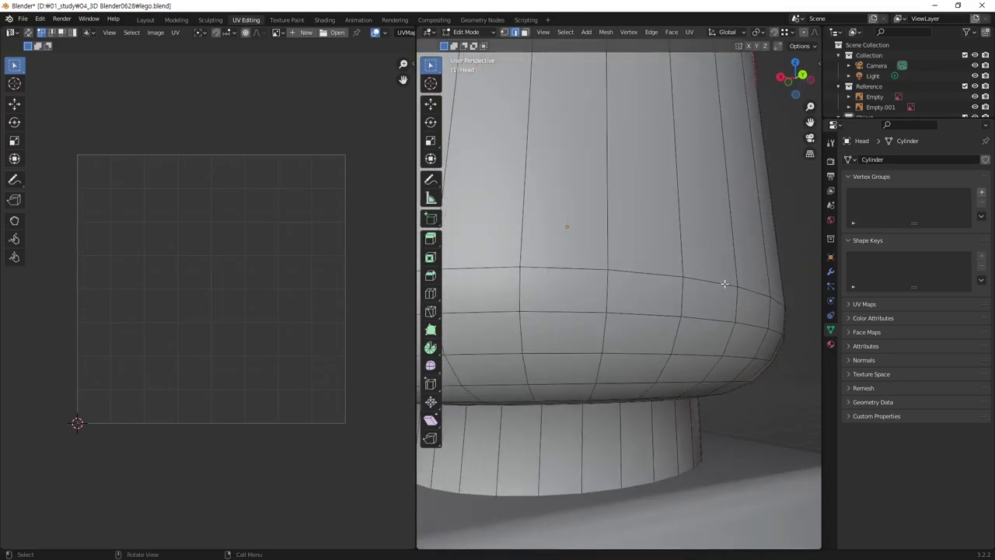
Mark the horizontal edge loop near the head's bottom as a seam
{"action": "left_click", "coordinate": [724, 289], "text": "alt"}
{"action": "right_click", "coordinate": [727, 296]}
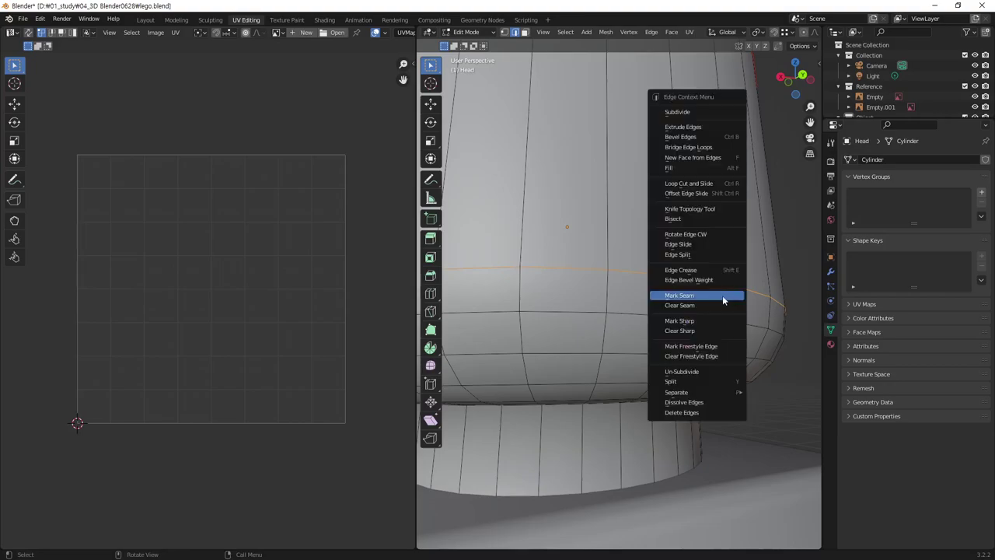
{"action": "left_click", "coordinate": [722, 297]}
{"action": "mouse_move", "coordinate": [706, 322]}
{"action": "middle_mouse_down"}
{"action": "mouse_move", "coordinate": [710, 310]}
{"action": "mouse_move", "coordinate": [697, 307]}
{"action": "middle_mouse_up"}
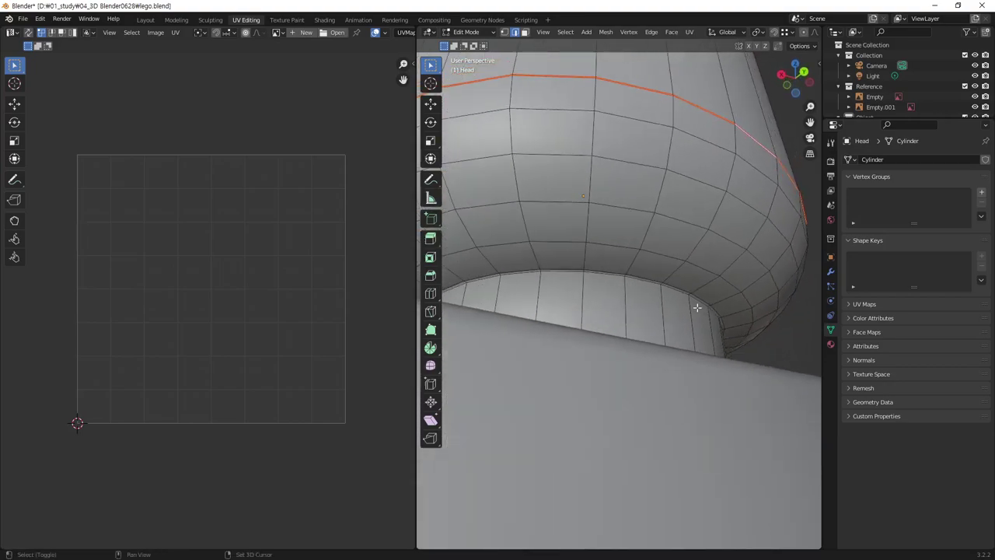
Orbit under the head and mark the loop around its lower neck rim as a seam
{"action": "scroll", "coordinate": [682, 304], "scroll_direction": "up", "scroll_amount": 3}
{"action": "scroll", "coordinate": [701, 271], "scroll_direction": "up", "scroll_amount": 2}
{"action": "scroll", "coordinate": [708, 266], "scroll_direction": "up", "scroll_amount": 1}
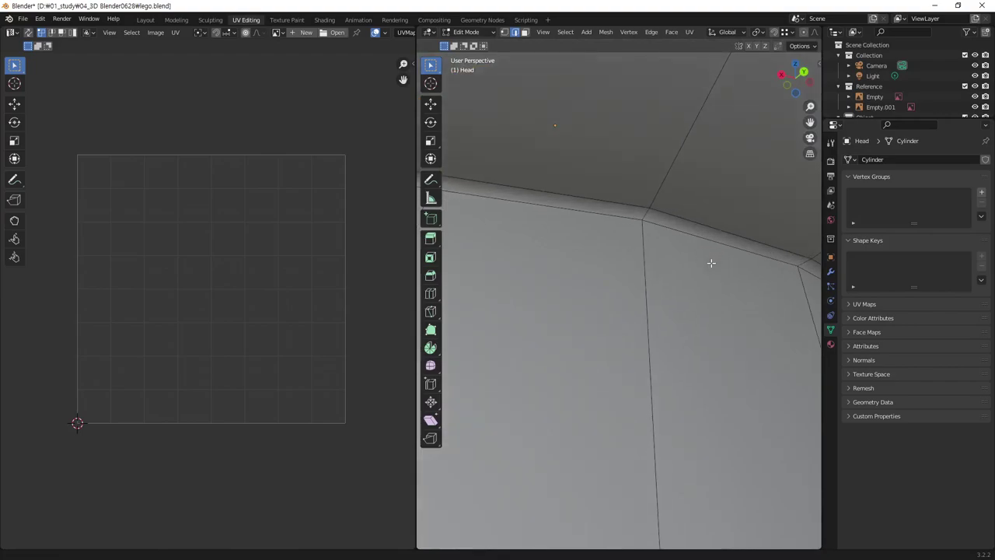
{"action": "scroll", "coordinate": [710, 262], "scroll_direction": "down", "scroll_amount": 3}
{"action": "mouse_move", "coordinate": [698, 277]}
{"action": "middle_mouse_down"}
{"action": "mouse_move", "coordinate": [688, 300]}
{"action": "mouse_move", "coordinate": [710, 304]}
{"action": "mouse_move", "coordinate": [693, 302]}
{"action": "mouse_move", "coordinate": [692, 319]}
{"action": "mouse_move", "coordinate": [726, 352]}
{"action": "mouse_move", "coordinate": [770, 349]}
{"action": "middle_mouse_up"}
{"action": "scroll", "coordinate": [693, 303], "scroll_direction": "down", "scroll_amount": 3}
{"action": "scroll", "coordinate": [720, 346], "scroll_direction": "up", "scroll_amount": 3}
{"action": "scroll", "coordinate": [726, 349], "scroll_direction": "down", "scroll_amount": 3}
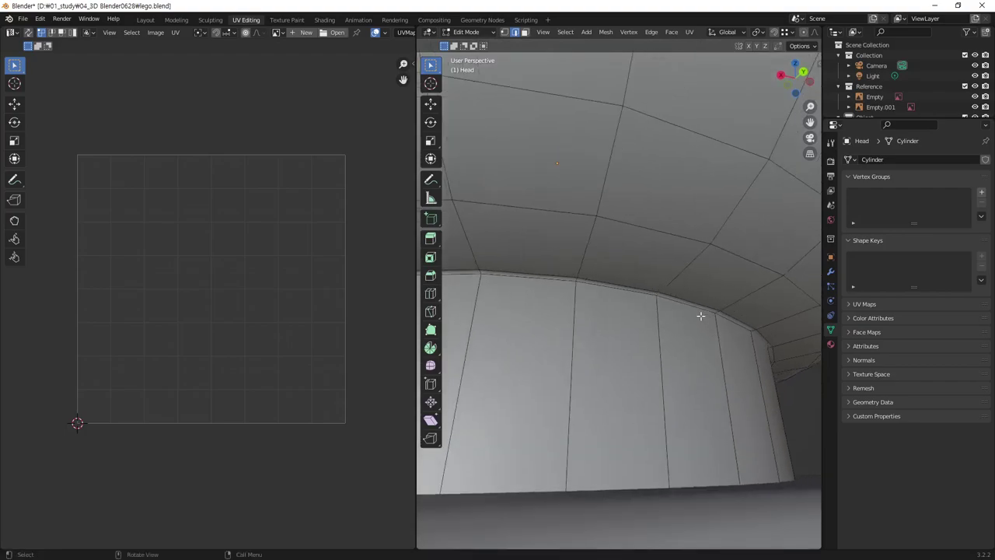
{"action": "mouse_move", "coordinate": [700, 316]}
{"action": "middle_mouse_down"}
{"action": "mouse_move", "coordinate": [693, 311]}
{"action": "mouse_move", "coordinate": [695, 322]}
{"action": "middle_mouse_up"}
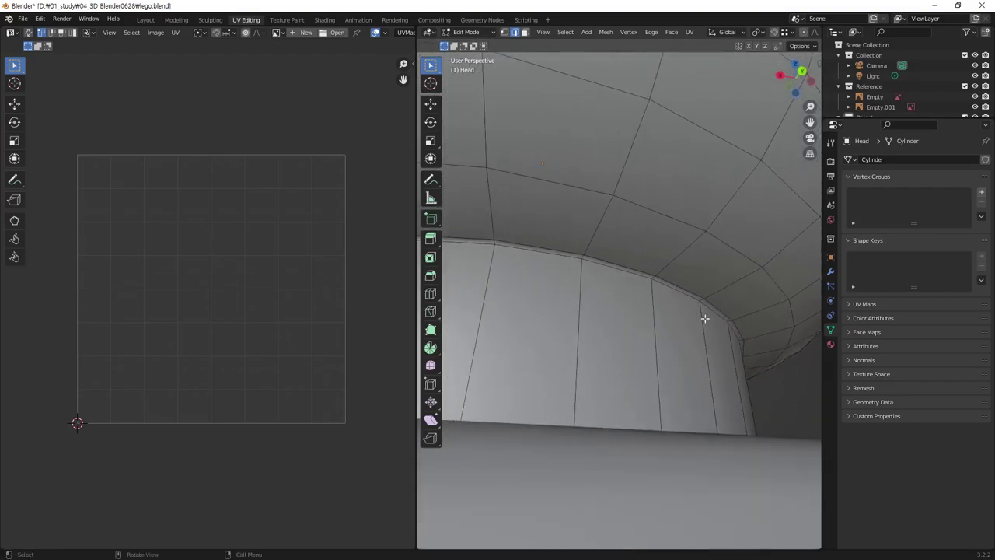
{"action": "middle_click_drag", "start_coordinate": [675, 301], "coordinate": [684, 269]}
{"action": "scroll", "coordinate": [672, 304], "scroll_direction": "up", "scroll_amount": 3}
{"action": "scroll", "coordinate": [689, 285], "scroll_direction": "up", "scroll_amount": 2}
{"action": "left_click", "coordinate": [685, 270]}
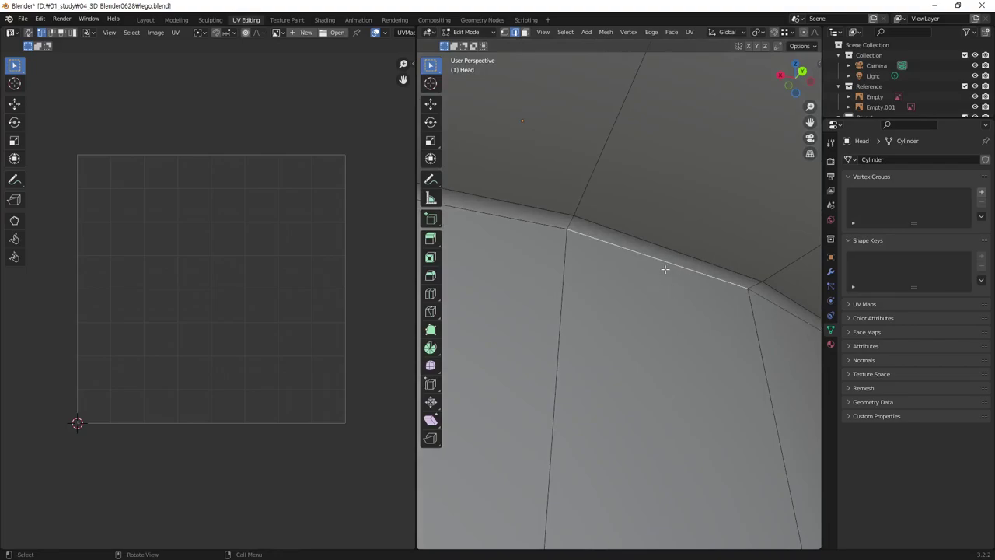
{"action": "left_click", "coordinate": [690, 269], "text": "alt"}
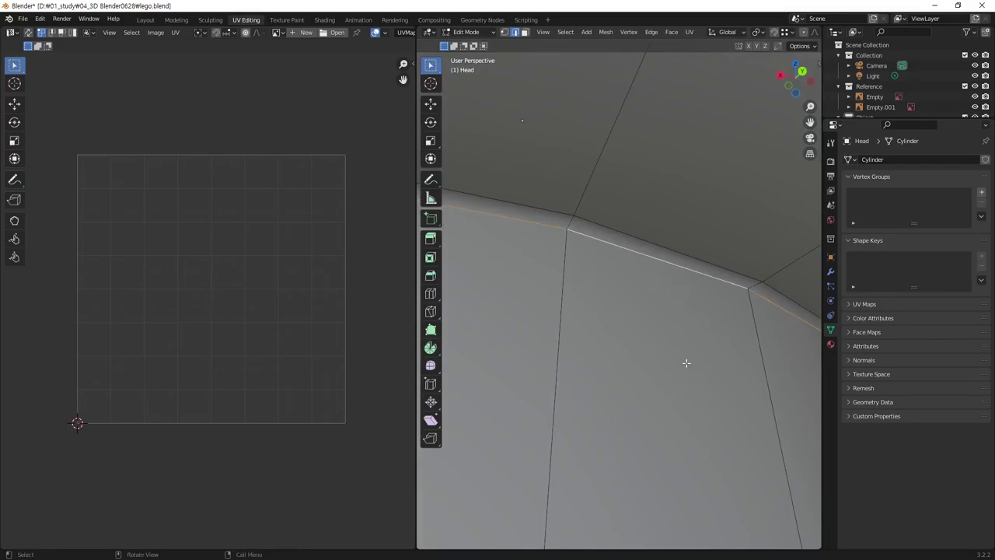
{"action": "right_click", "coordinate": [688, 322]}
{"action": "left_click", "coordinate": [689, 324]}
View the head from below and switch X-ray on
{"action": "scroll", "coordinate": [687, 333], "scroll_direction": "down", "scroll_amount": 5}
{"action": "mouse_move", "coordinate": [684, 340]}
{"action": "middle_mouse_down"}
{"action": "mouse_move", "coordinate": [680, 366]}
{"action": "mouse_move", "coordinate": [634, 327]}
{"action": "mouse_move", "coordinate": [664, 345]}
{"action": "mouse_move", "coordinate": [686, 301]}
{"action": "mouse_move", "coordinate": [671, 360]}
{"action": "mouse_move", "coordinate": [679, 366]}
{"action": "mouse_move", "coordinate": [764, 285]}
{"action": "middle_mouse_up"}
{"action": "scroll", "coordinate": [680, 366], "scroll_direction": "down", "scroll_amount": 5}
{"action": "scroll", "coordinate": [680, 366], "scroll_direction": "down", "scroll_amount": 2}
{"action": "key", "text": "alt+z"}
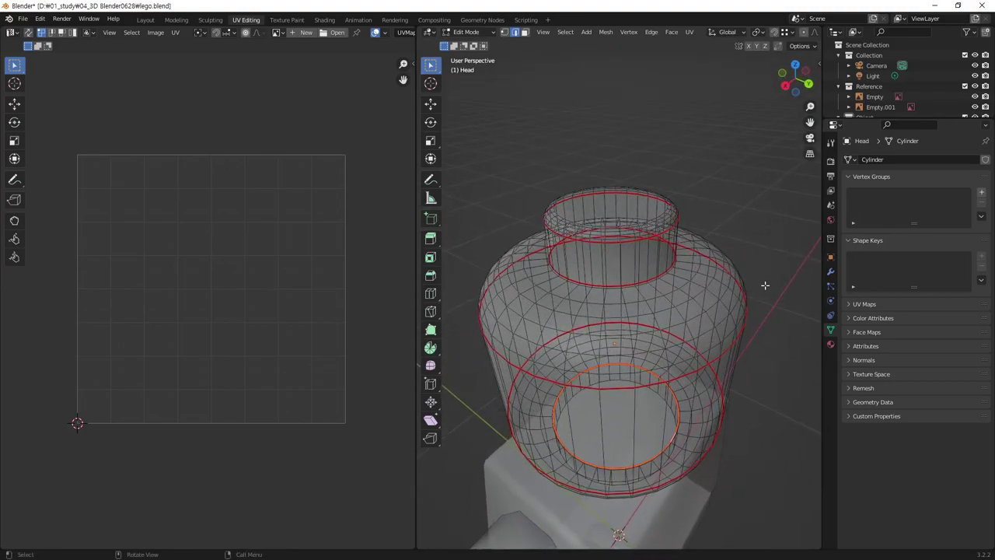
Deselect the rim loop, save the blend file, and switch to face select mode
{"action": "key", "text": "alt+a"}
{"action": "key", "text": "ctrl+s"}
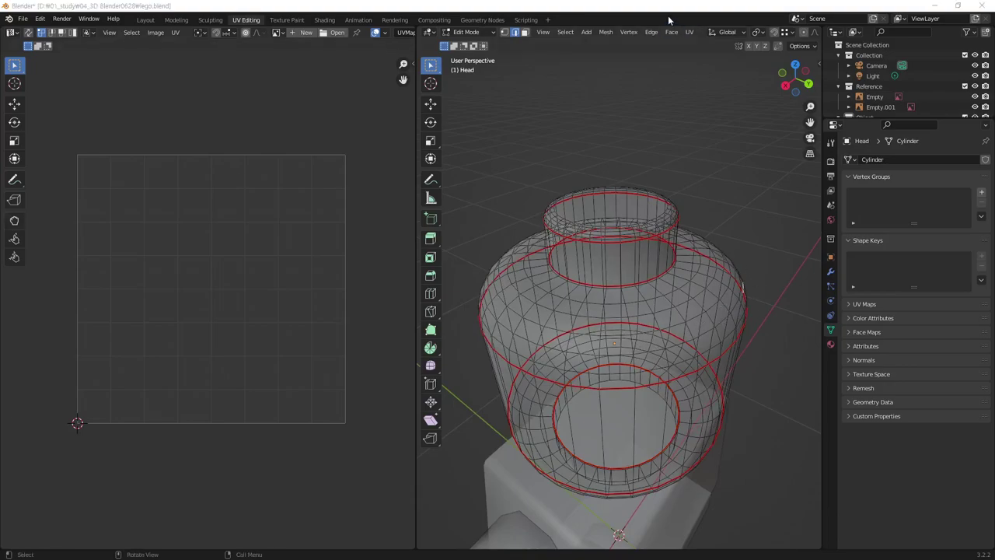
{"action": "left_click", "coordinate": [670, 11]}
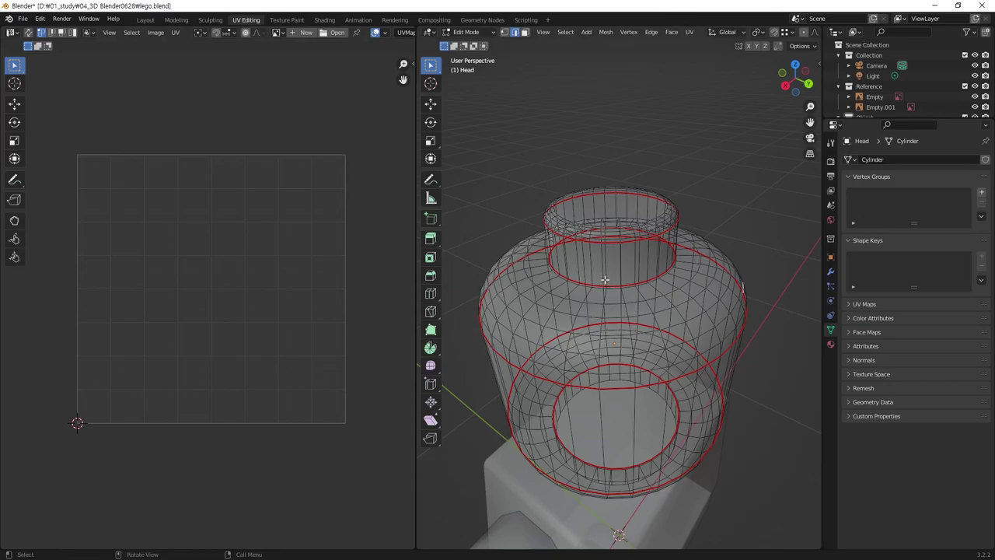
{"action": "middle_click_drag", "start_coordinate": [605, 278], "coordinate": [652, 243]}
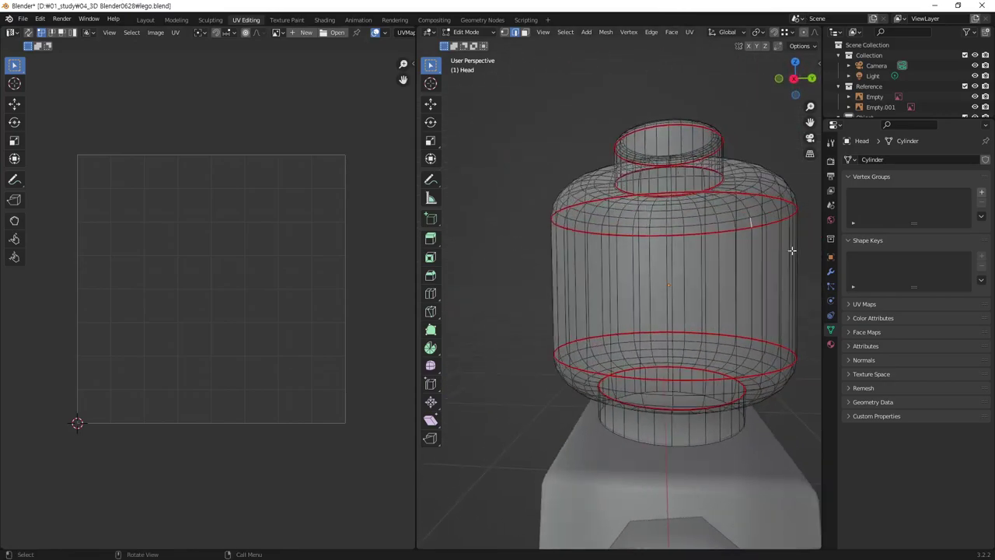
{"action": "middle_click_drag", "start_coordinate": [741, 281], "coordinate": [585, 243]}
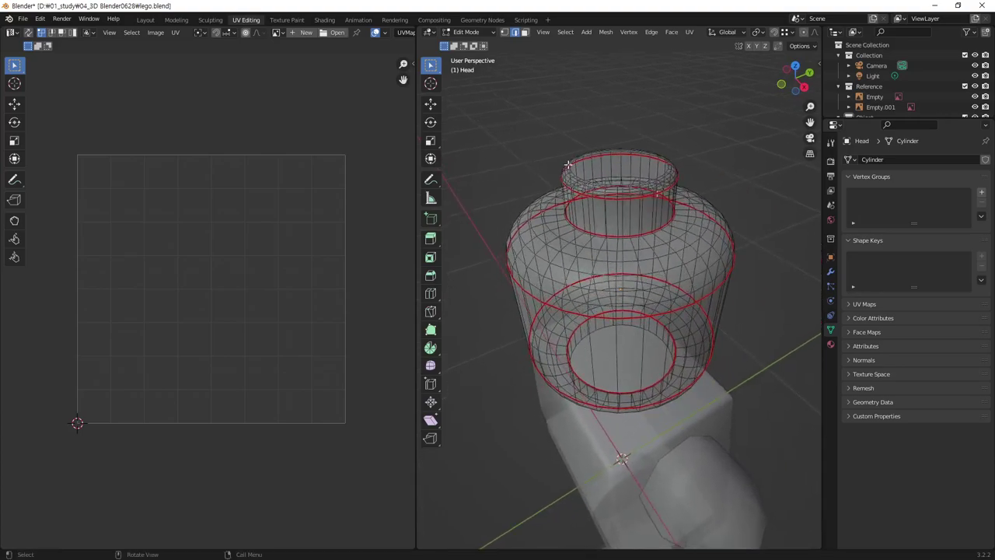
{"action": "left_click", "coordinate": [525, 33]}
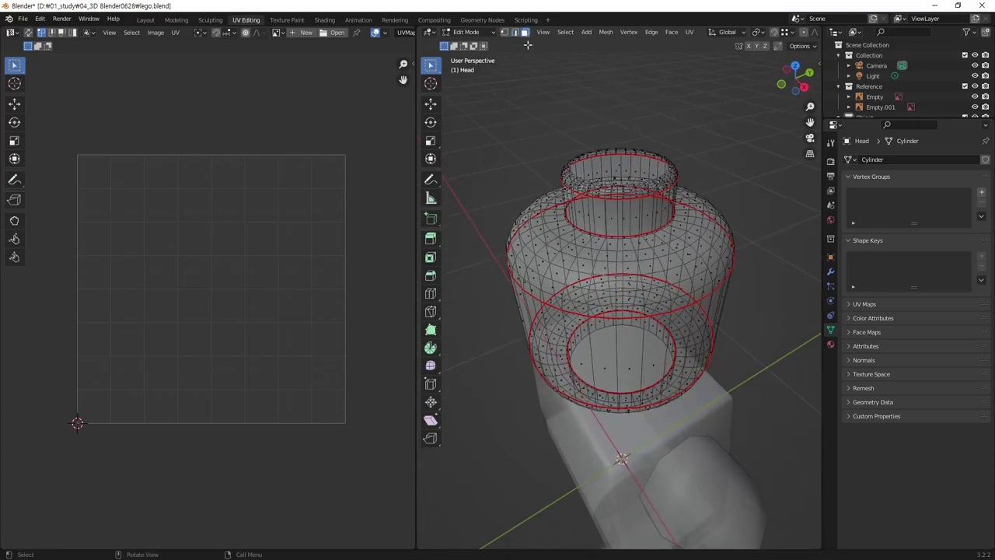
Select all head faces, Unwrap them along the seams from the UV menu, then deselect
{"action": "key", "text": "a"}
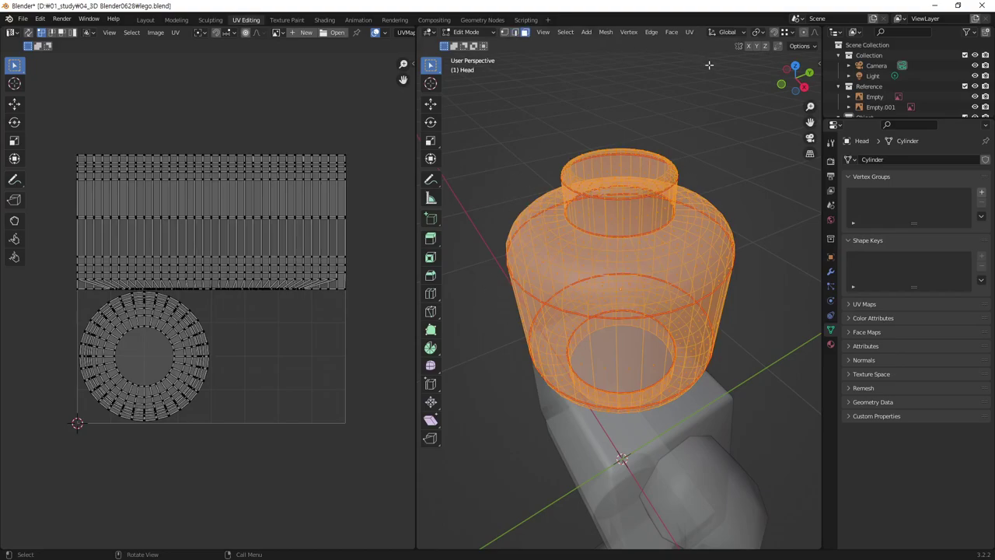
{"action": "mouse_move", "coordinate": [667, 247]}
{"action": "middle_mouse_down"}
{"action": "mouse_move", "coordinate": [658, 262]}
{"action": "mouse_move", "coordinate": [680, 158]}
{"action": "middle_mouse_up"}
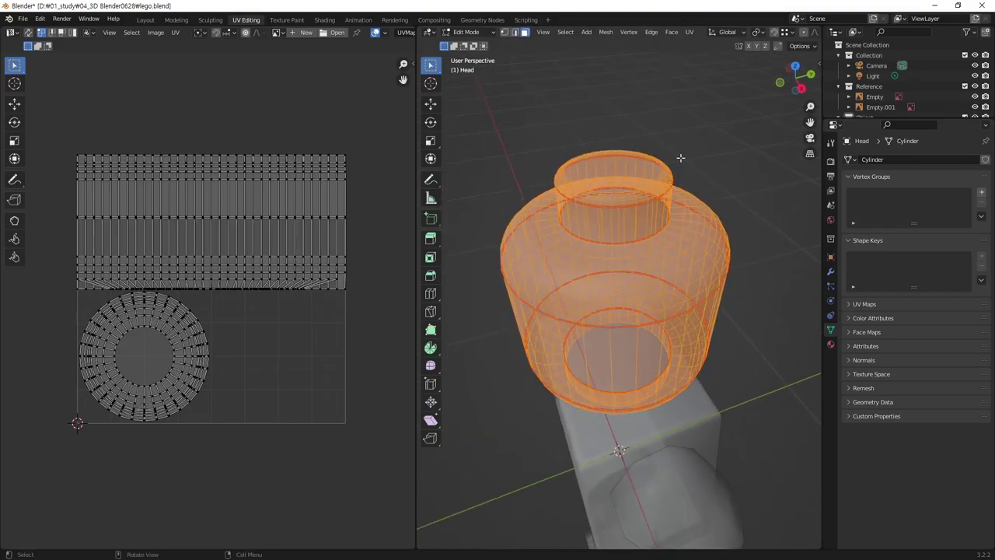
{"action": "left_click", "coordinate": [689, 32]}
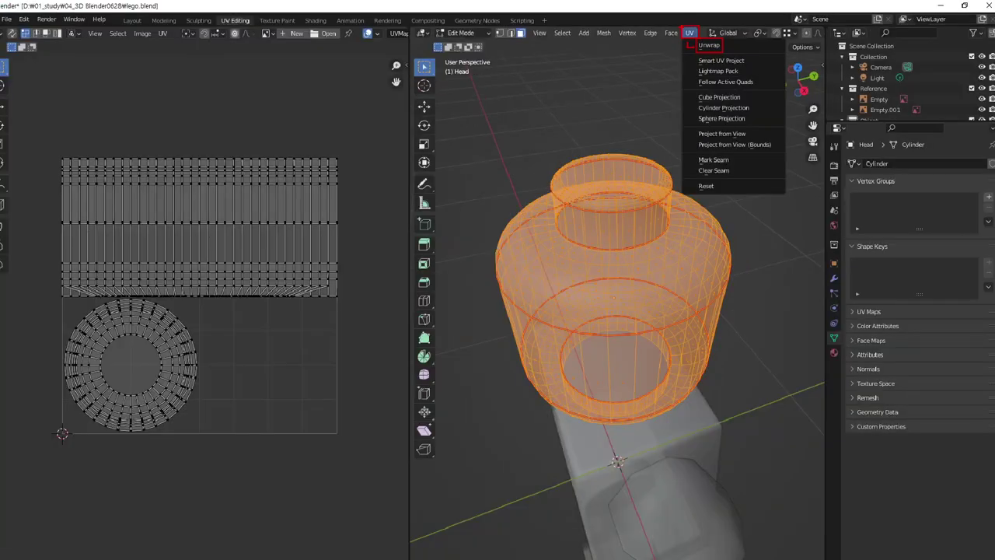
{"action": "left_click", "coordinate": [726, 88]}
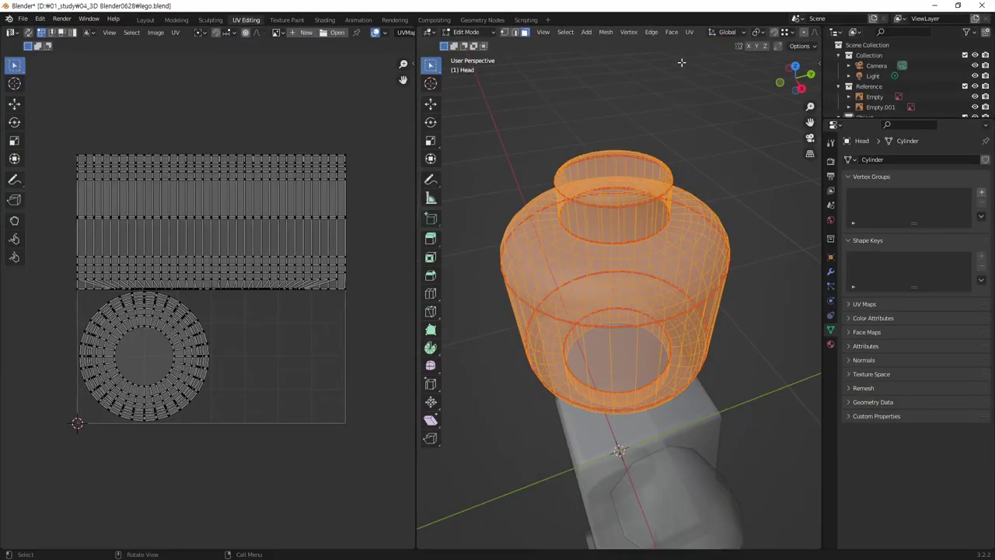
{"action": "left_click", "coordinate": [689, 32]}
{"action": "left_click", "coordinate": [700, 45]}
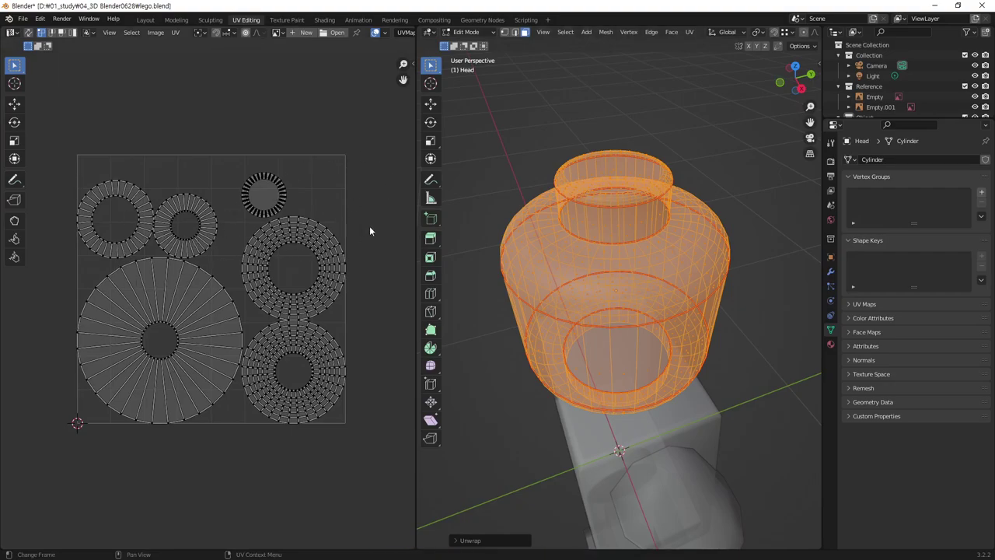
{"action": "left_click", "coordinate": [675, 131]}
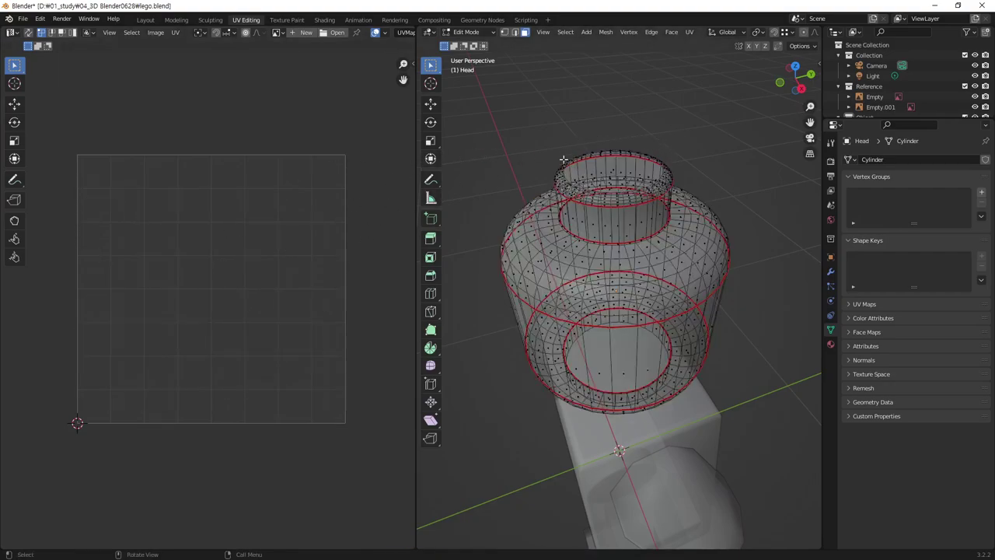
Select the whole head, then pick single side and front faces to compare their UVs
{"action": "key", "text": "a"}
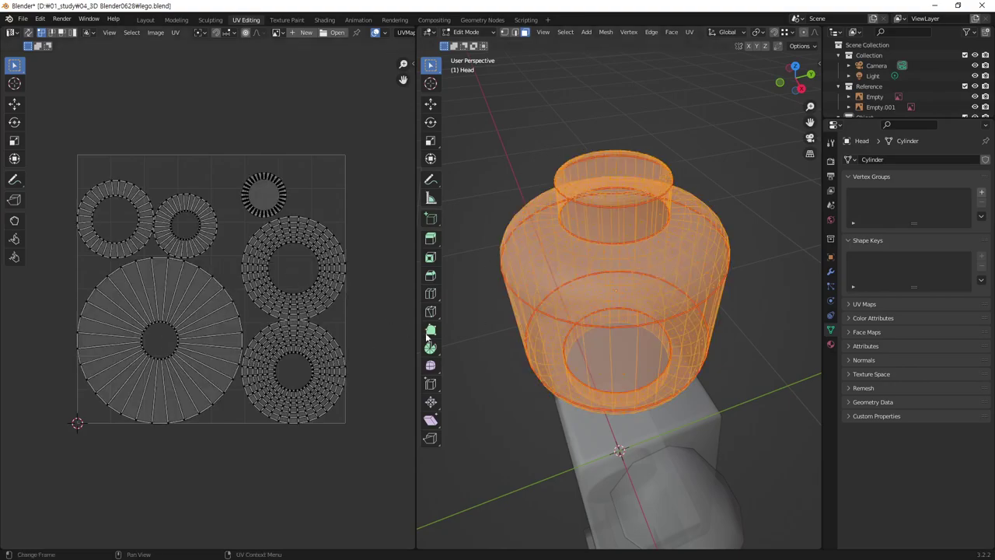
{"action": "middle_click_drag", "start_coordinate": [598, 256], "coordinate": [616, 182]}
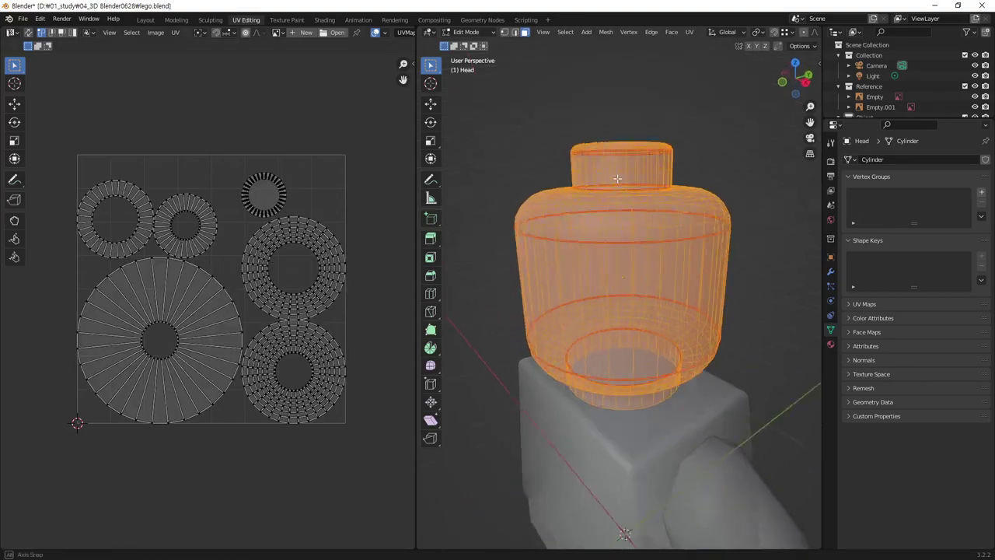
{"action": "left_click", "coordinate": [659, 264]}
{"action": "left_click", "coordinate": [589, 277]}
{"action": "left_click", "coordinate": [662, 272]}
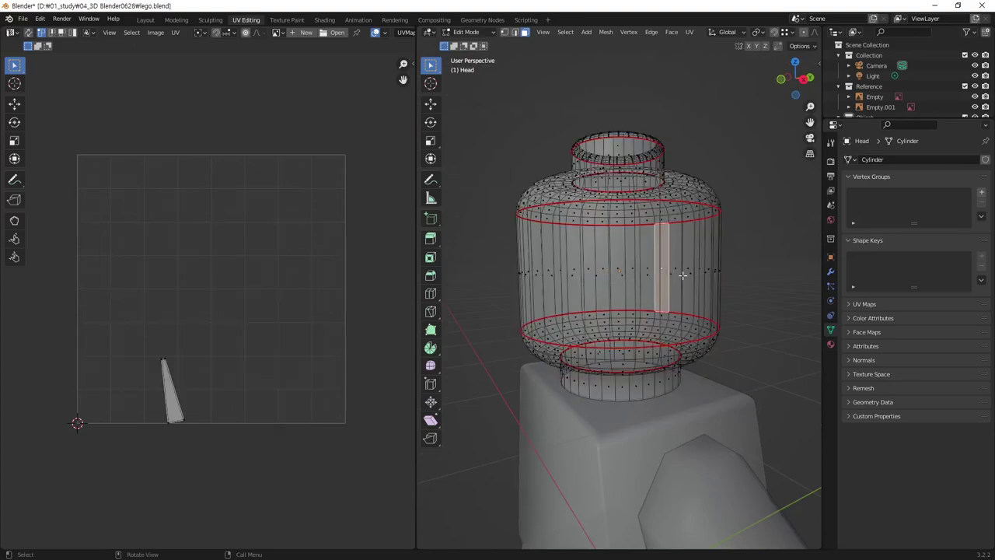
{"action": "left_click", "coordinate": [719, 273]}
{"action": "left_click", "coordinate": [604, 277]}
Select the head's middle face ring and view it in front orthographic view
{"action": "left_click", "coordinate": [502, 306], "text": "alt+shift"}
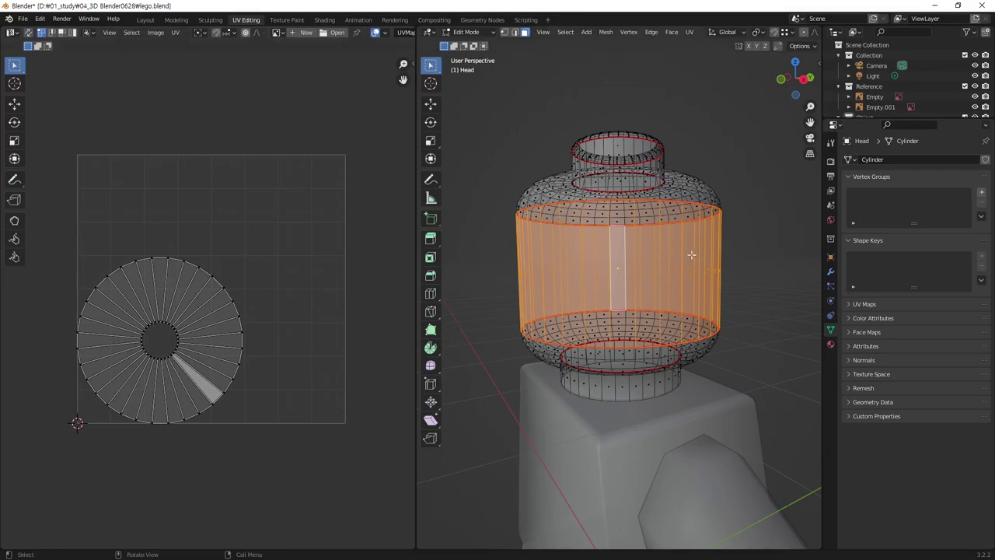
{"action": "middle_click_drag", "start_coordinate": [619, 244], "coordinate": [544, 249]}
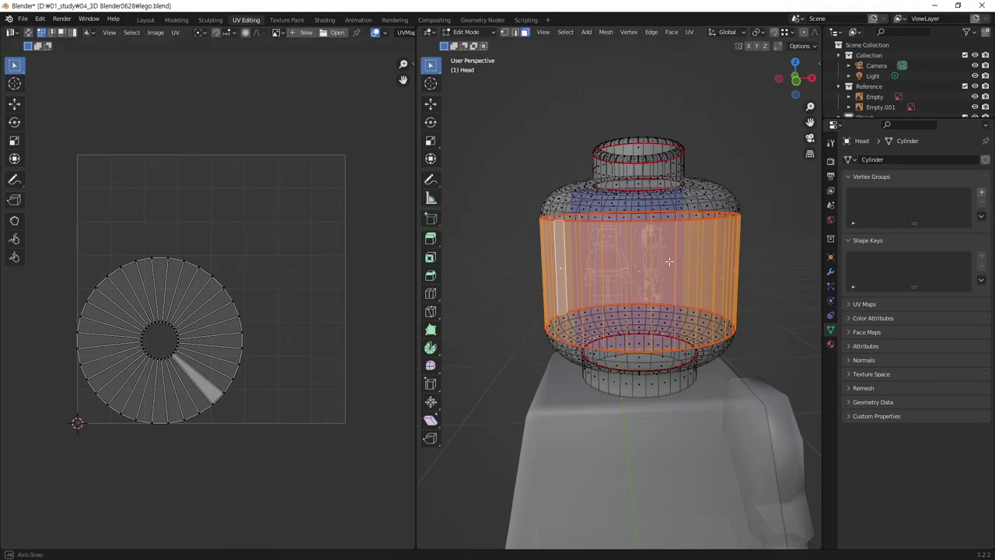
{"action": "key", "text": "KP_1"}
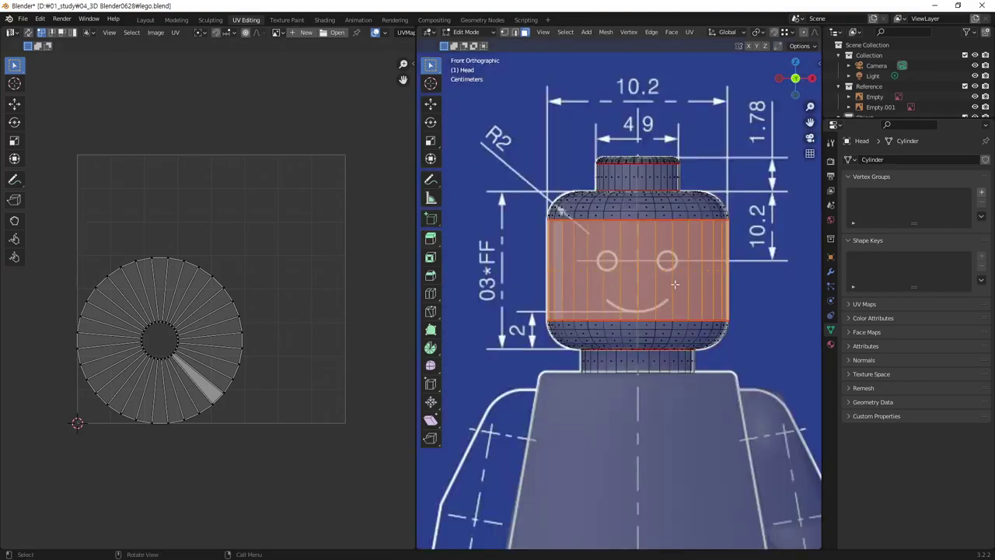
Select single face columns around the eyes and cheek to compare them with the blueprint face
{"action": "left_click", "coordinate": [663, 272]}
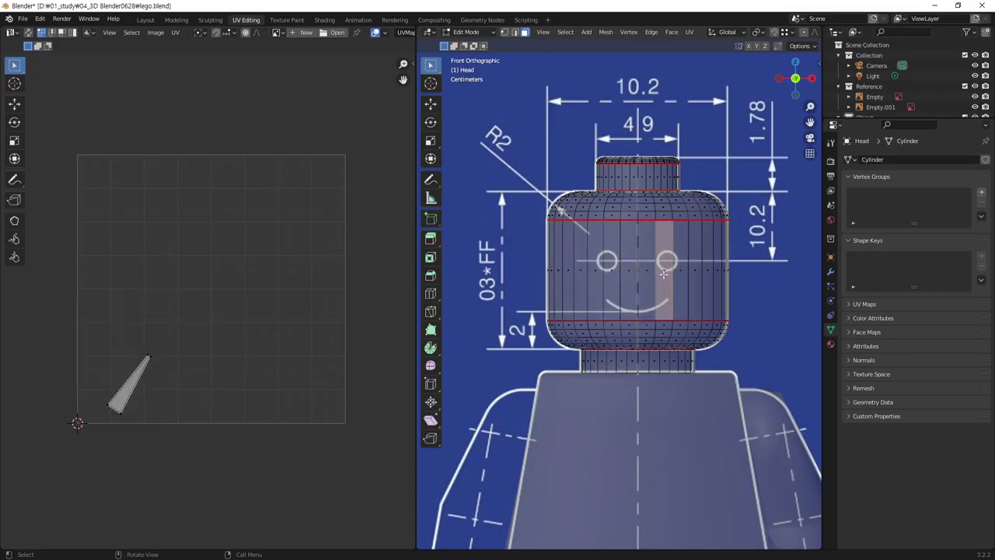
{"action": "left_click", "coordinate": [610, 273]}
{"action": "left_click", "coordinate": [592, 274]}
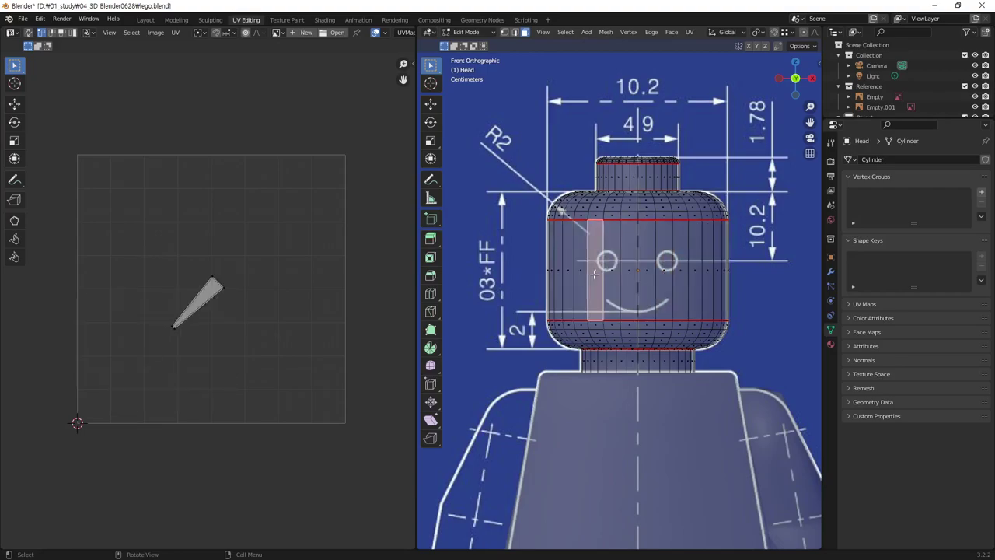
{"action": "left_click", "coordinate": [664, 272]}
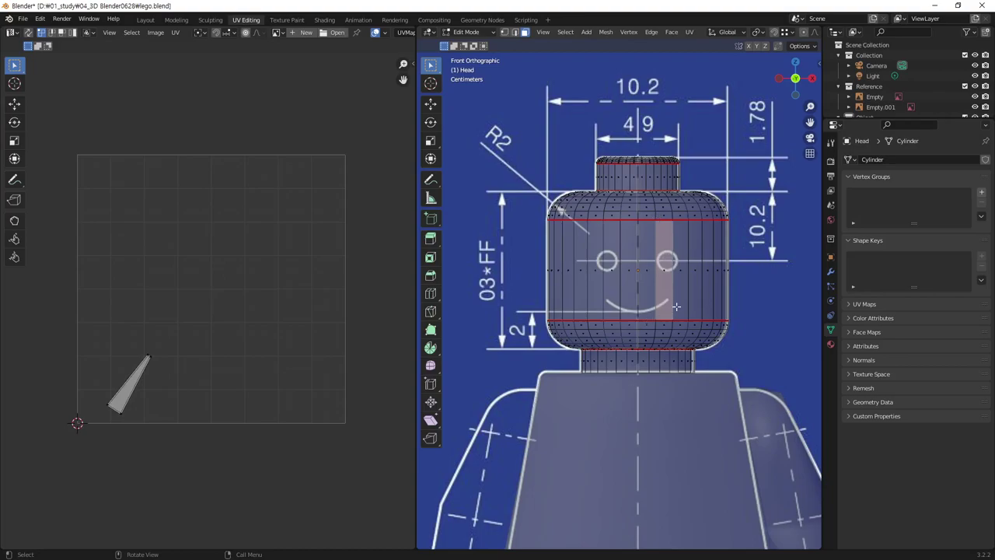
{"action": "left_click", "coordinate": [681, 261]}
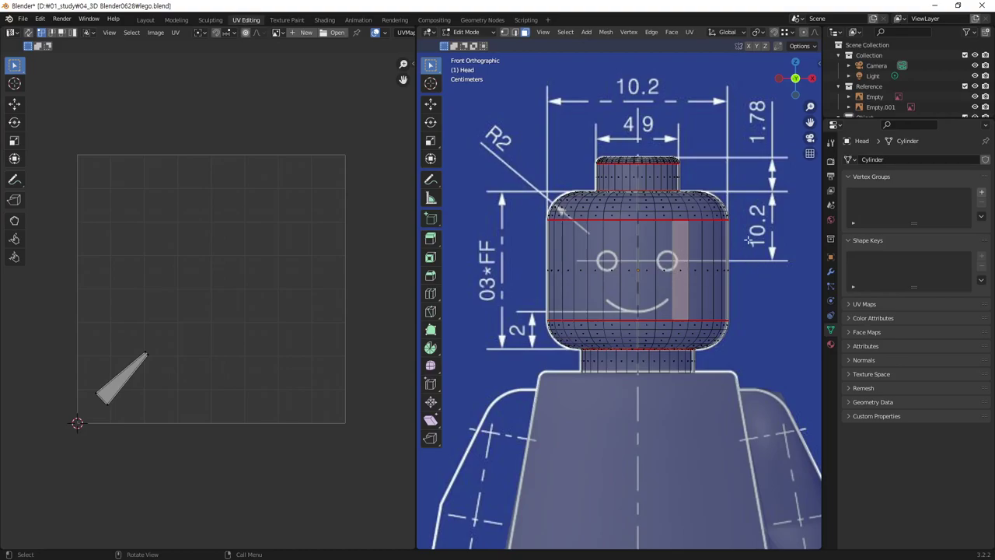
Deselect all faces, orbit back to perspective, and turn X-ray off for solid display
{"action": "key", "text": "alt+a"}
{"action": "mouse_move", "coordinate": [685, 246]}
{"action": "middle_mouse_down"}
{"action": "mouse_move", "coordinate": [658, 320]}
{"action": "mouse_move", "coordinate": [698, 363]}
{"action": "mouse_move", "coordinate": [514, 379]}
{"action": "mouse_move", "coordinate": [526, 399]}
{"action": "mouse_move", "coordinate": [657, 368]}
{"action": "middle_mouse_up"}
{"action": "key", "text": "alt+z"}
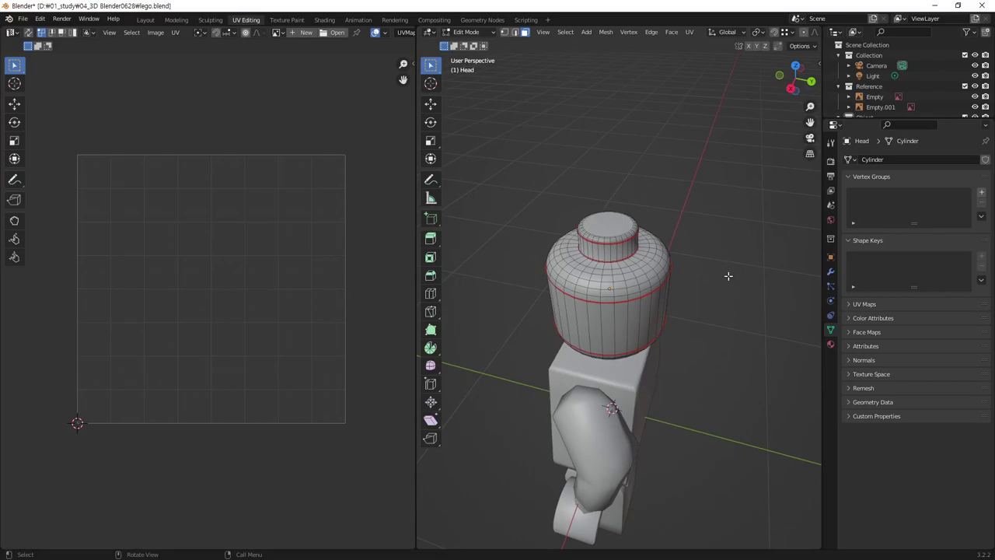
Mark a vertical edge loop on the head's middle band as a seam
{"action": "mouse_move", "coordinate": [579, 338]}
{"action": "middle_mouse_down"}
{"action": "mouse_move", "coordinate": [555, 293]}
{"action": "mouse_move", "coordinate": [642, 289]}
{"action": "mouse_move", "coordinate": [640, 217]}
{"action": "middle_mouse_up"}
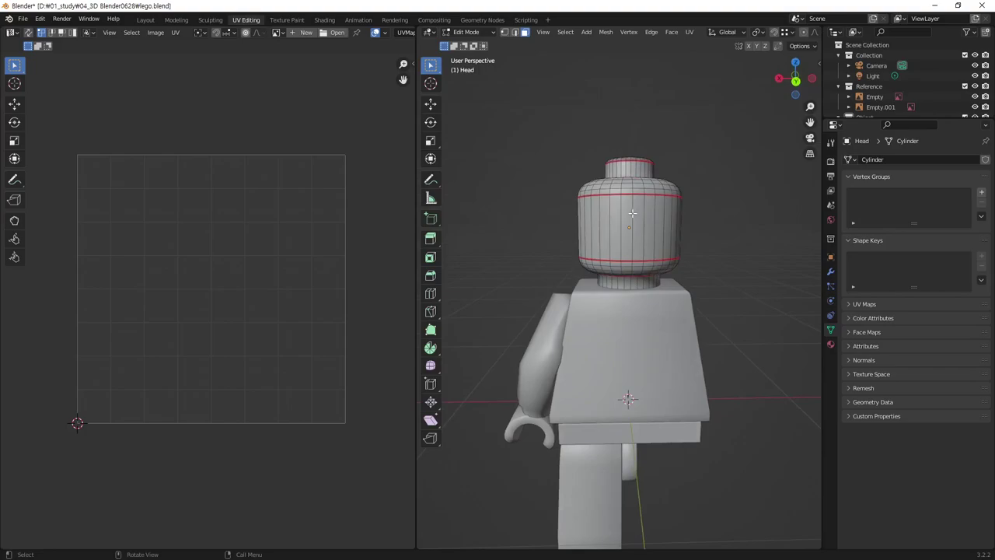
{"action": "left_click", "coordinate": [632, 213], "text": "alt"}
{"action": "key", "text": "2"}
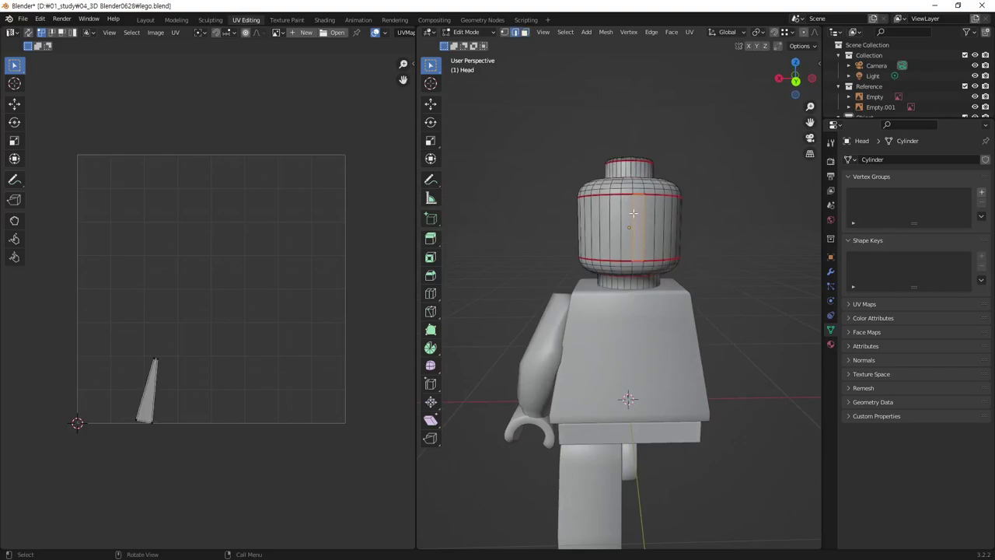
{"action": "key", "text": "alt+a"}
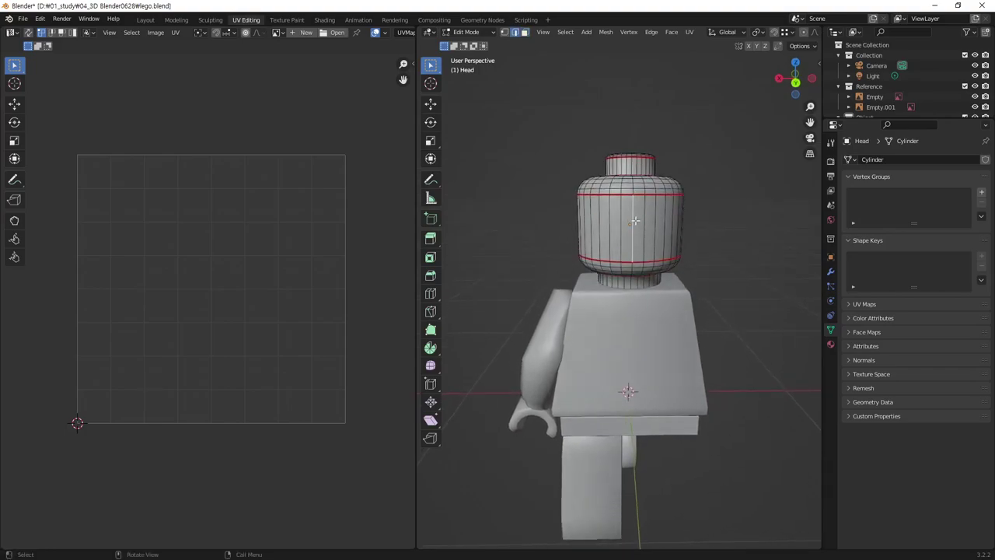
{"action": "scroll", "coordinate": [640, 234], "scroll_direction": "up", "scroll_amount": 3}
{"action": "scroll", "coordinate": [640, 234], "scroll_direction": "up", "scroll_amount": 1}
{"action": "key", "text": "ctrl+e"}
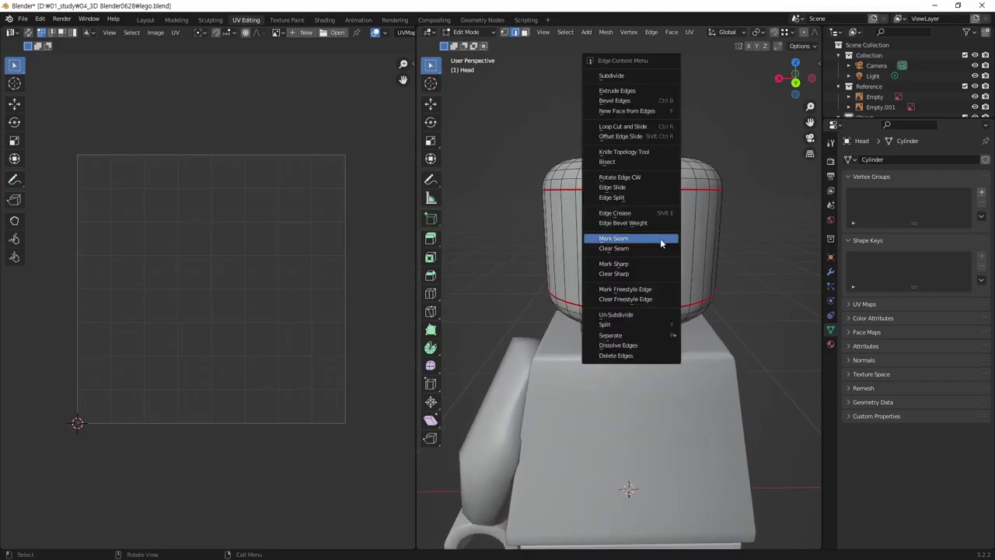
{"action": "left_click", "coordinate": [659, 238]}
{"action": "key", "text": "alt+a"}
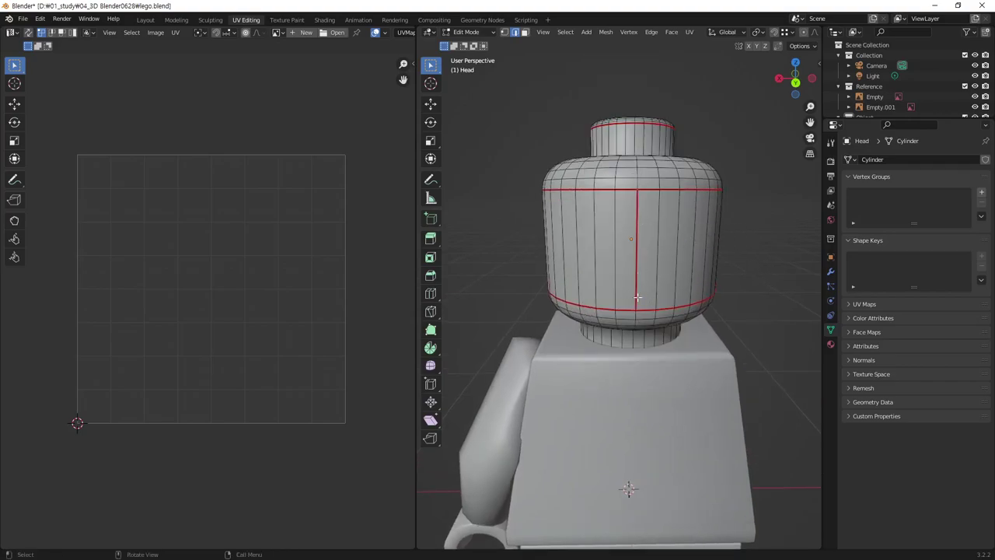
Select all head faces and run UV > Unwrap, then deselect
{"action": "scroll", "coordinate": [629, 199], "scroll_direction": "down", "scroll_amount": 2}
{"action": "mouse_move", "coordinate": [630, 199]}
{"action": "middle_mouse_down"}
{"action": "mouse_move", "coordinate": [663, 216]}
{"action": "mouse_move", "coordinate": [666, 259]}
{"action": "mouse_move", "coordinate": [682, 202]}
{"action": "mouse_move", "coordinate": [674, 243]}
{"action": "mouse_move", "coordinate": [639, 301]}
{"action": "middle_mouse_up"}
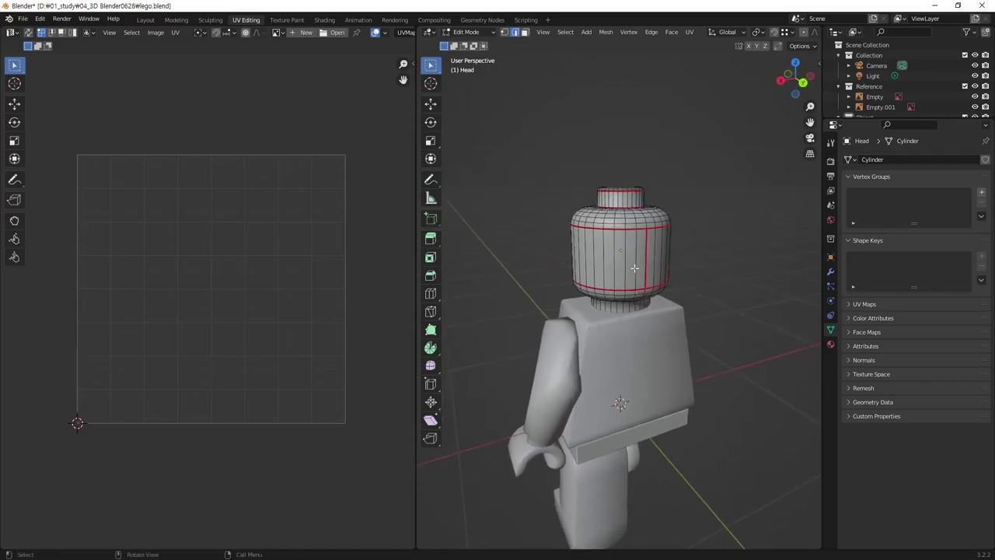
{"action": "key", "text": "3"}
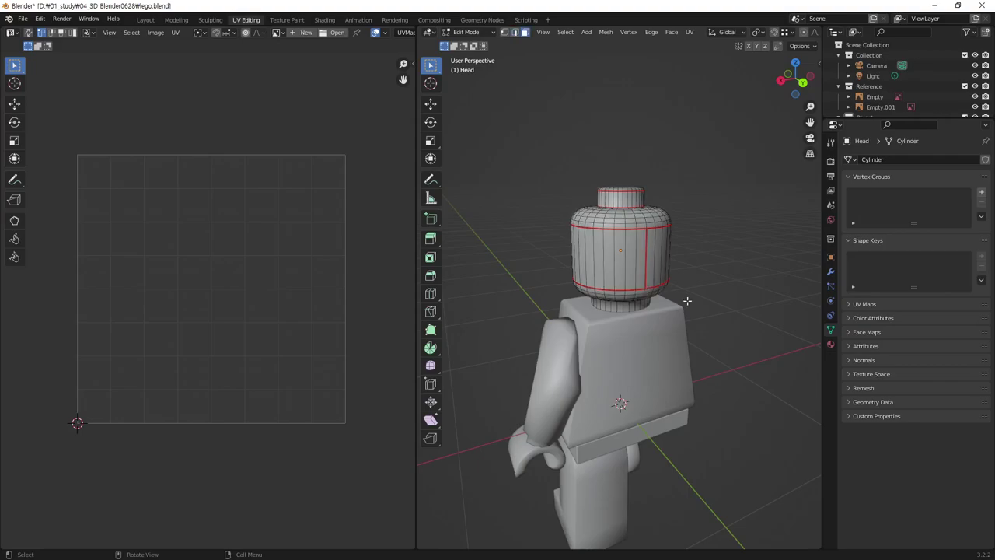
{"action": "key", "text": "a"}
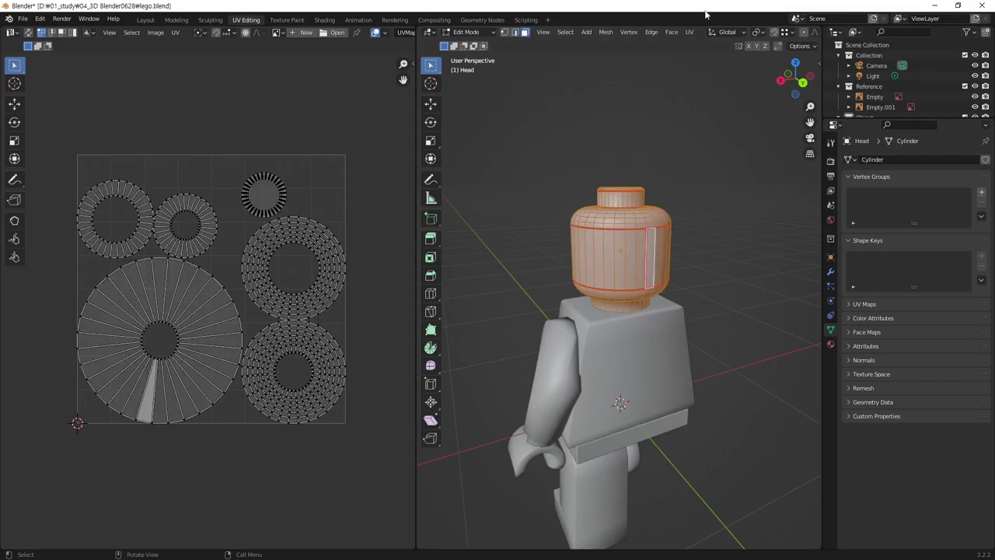
{"action": "left_click", "coordinate": [690, 33]}
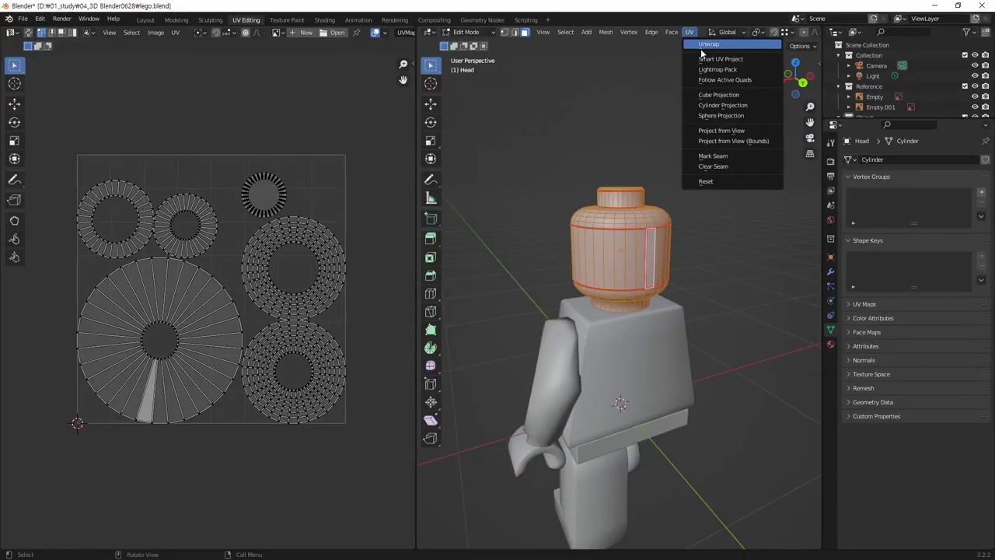
{"action": "left_click", "coordinate": [704, 45]}
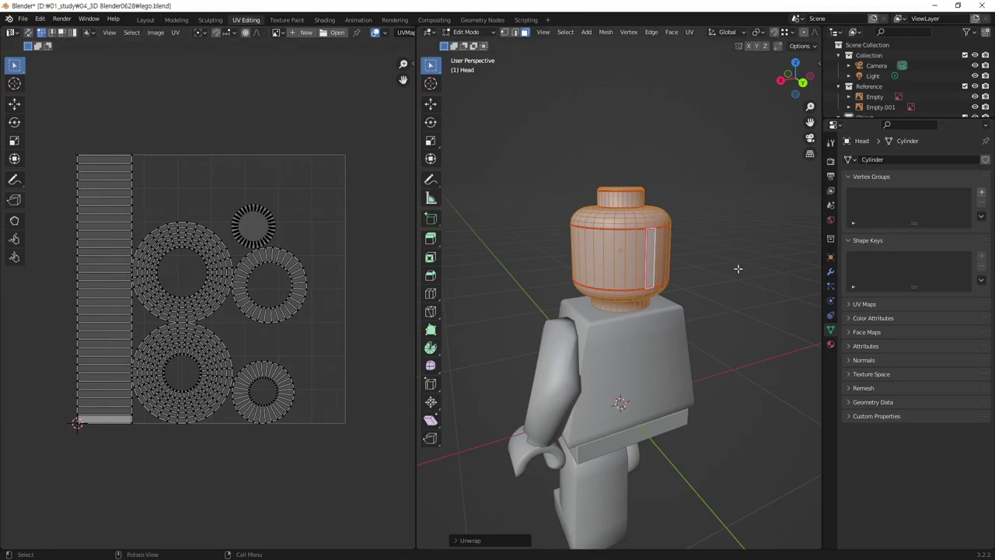
{"action": "key", "text": "alt+a"}
Mark a vertical edge on the head's top stud as a seam
{"action": "mouse_move", "coordinate": [575, 248]}
{"action": "middle_mouse_down"}
{"action": "mouse_move", "coordinate": [614, 243]}
{"action": "mouse_move", "coordinate": [666, 282]}
{"action": "middle_mouse_up"}
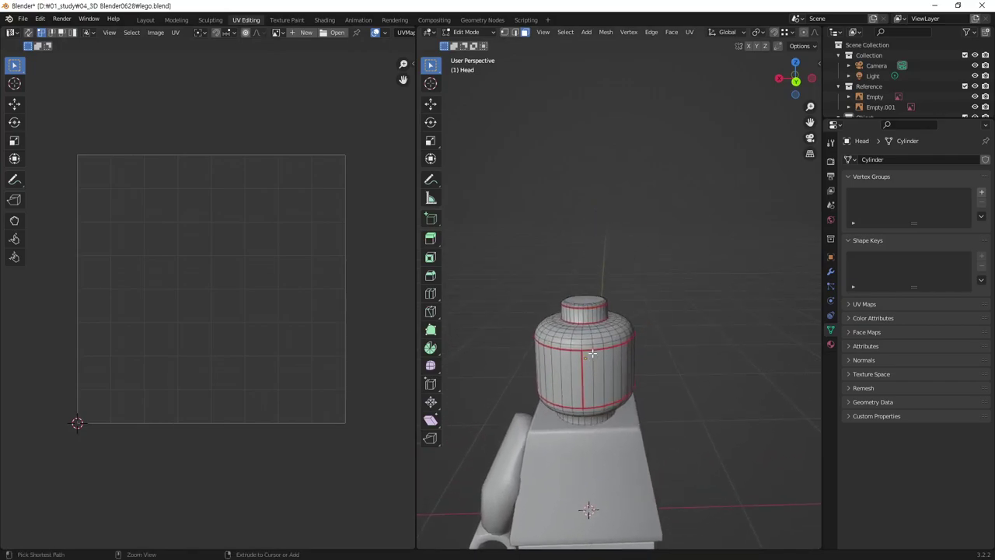
{"action": "scroll", "coordinate": [666, 282], "scroll_direction": "up", "scroll_amount": 5}
{"action": "middle_click_drag", "start_coordinate": [598, 359], "coordinate": [608, 335]}
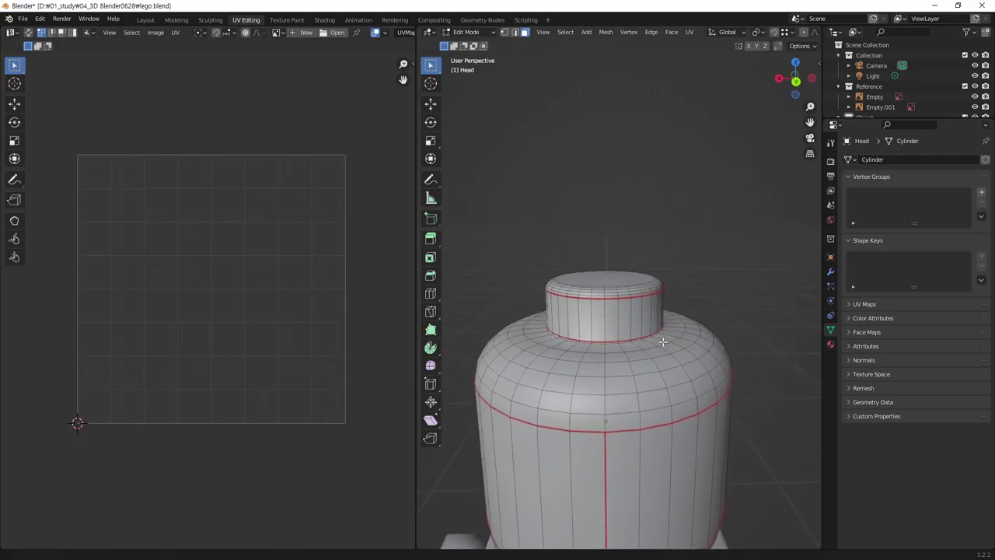
{"action": "left_click", "coordinate": [608, 334]}
{"action": "key", "text": "2"}
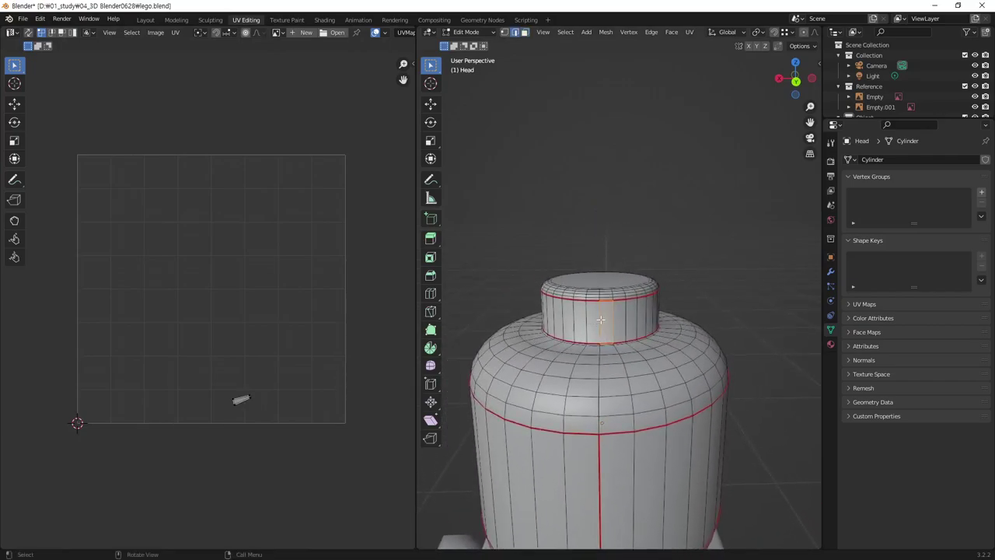
{"action": "left_click", "coordinate": [599, 323]}
{"action": "right_click", "coordinate": [599, 318]}
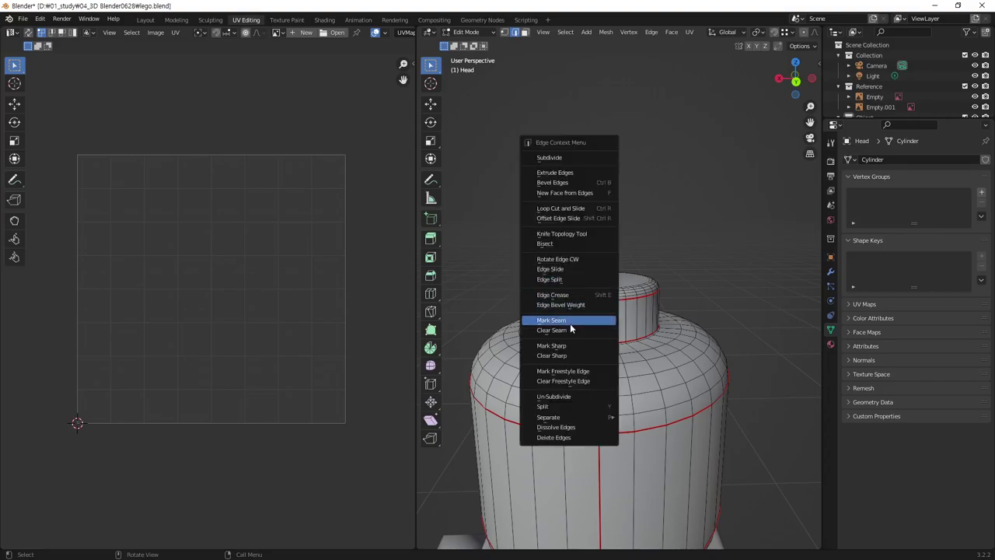
{"action": "left_click", "coordinate": [569, 324]}
{"action": "left_click", "coordinate": [723, 264]}
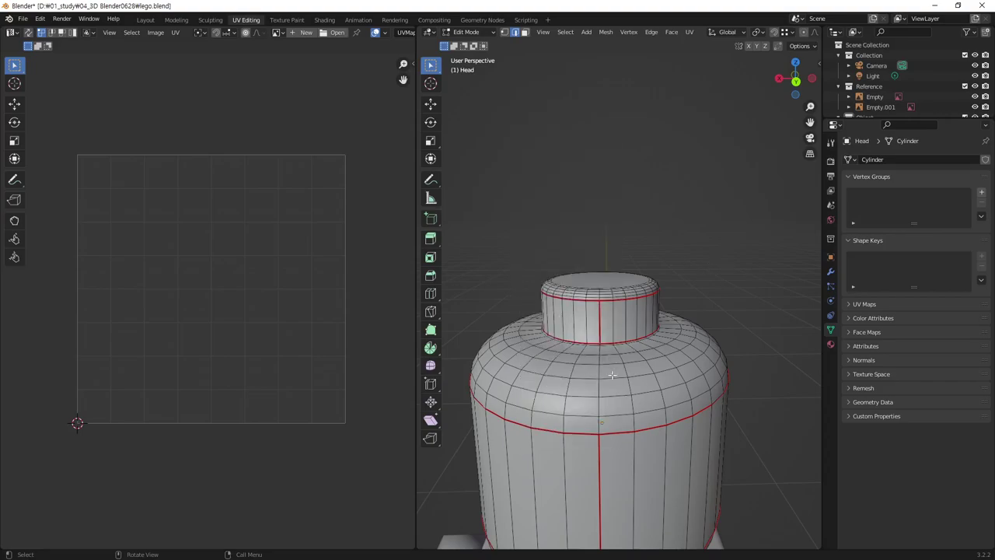
Mark a vertical neck edge as a seam, then select the whole head
{"action": "middle_click_drag", "start_coordinate": [621, 391], "coordinate": [608, 380]}
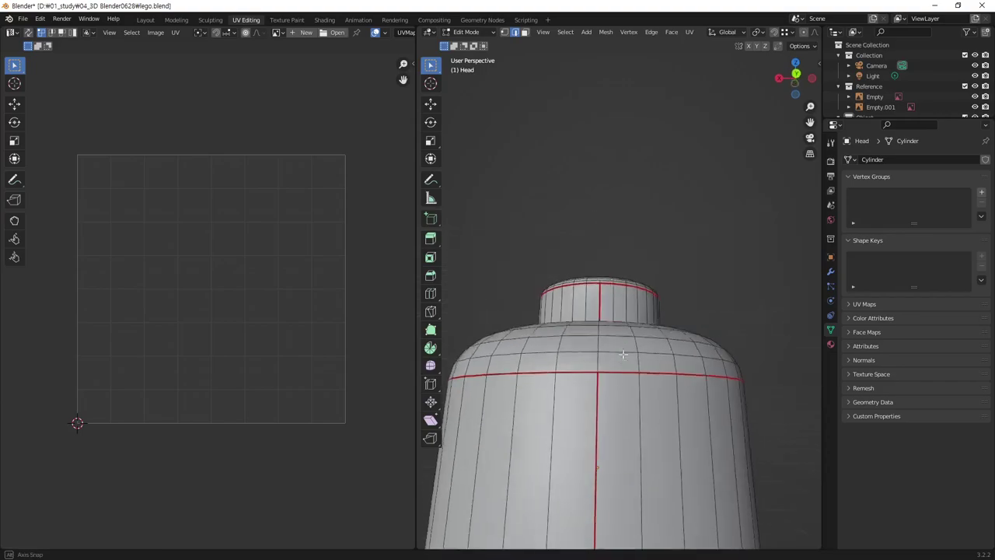
{"action": "left_click", "coordinate": [615, 355]}
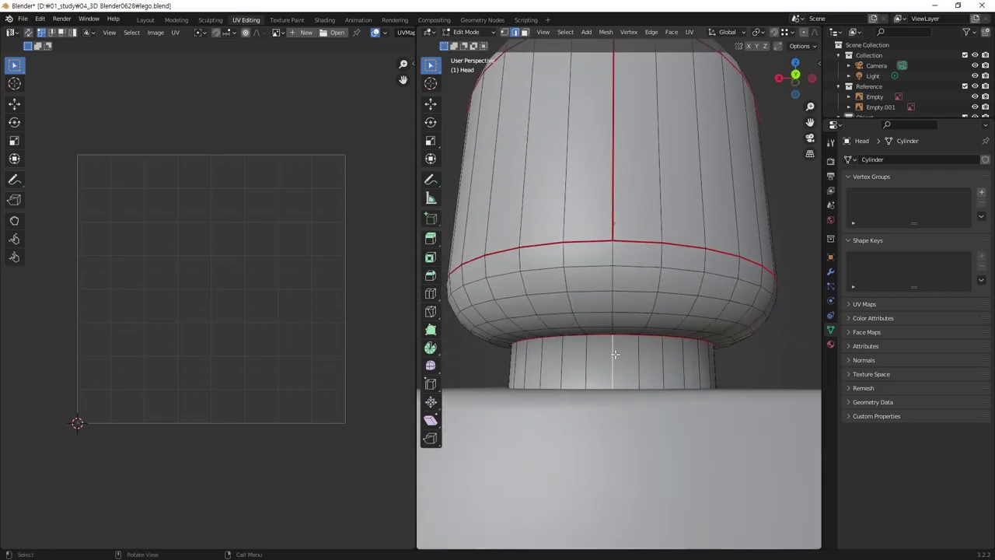
{"action": "right_click", "coordinate": [613, 361]}
{"action": "left_click", "coordinate": [598, 363]}
{"action": "middle_click_drag", "start_coordinate": [666, 285], "coordinate": [682, 275]}
{"action": "scroll", "coordinate": [645, 346], "scroll_direction": "down", "scroll_amount": 5}
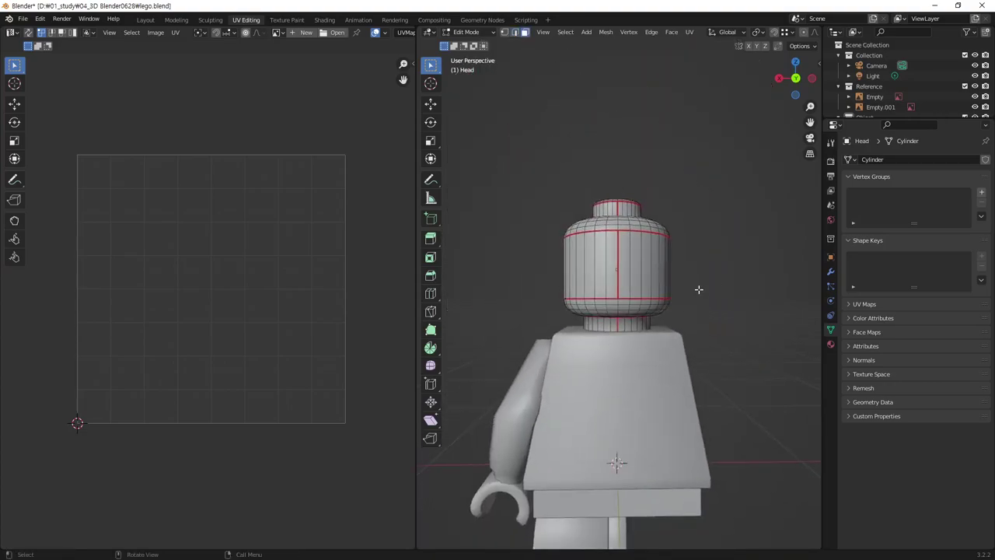
{"action": "key", "text": "a"}
{"action": "middle_click_drag", "start_coordinate": [642, 306], "coordinate": [661, 318]}
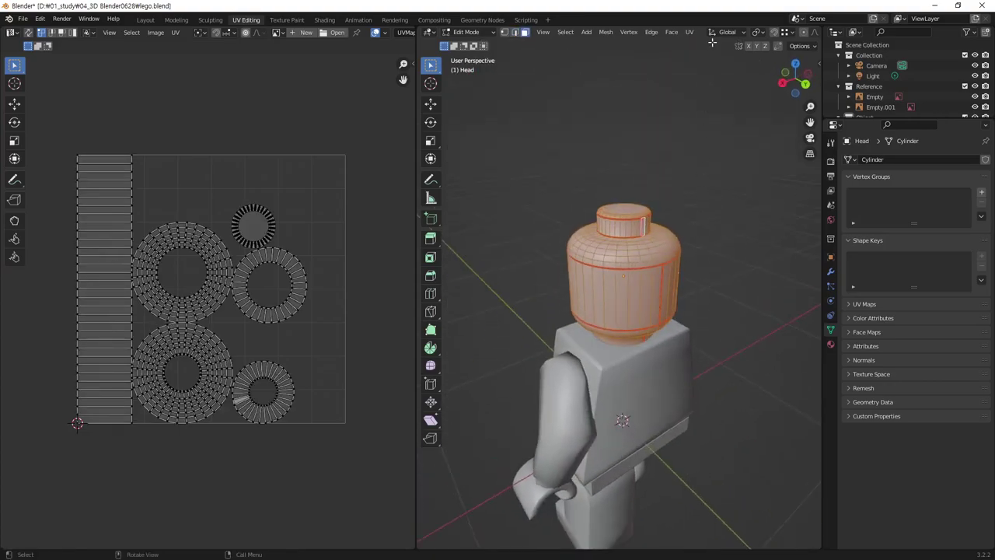
Re-unwrap the whole head with UV > Unwrap and bring the full UV layout into view
{"action": "left_click", "coordinate": [689, 32]}
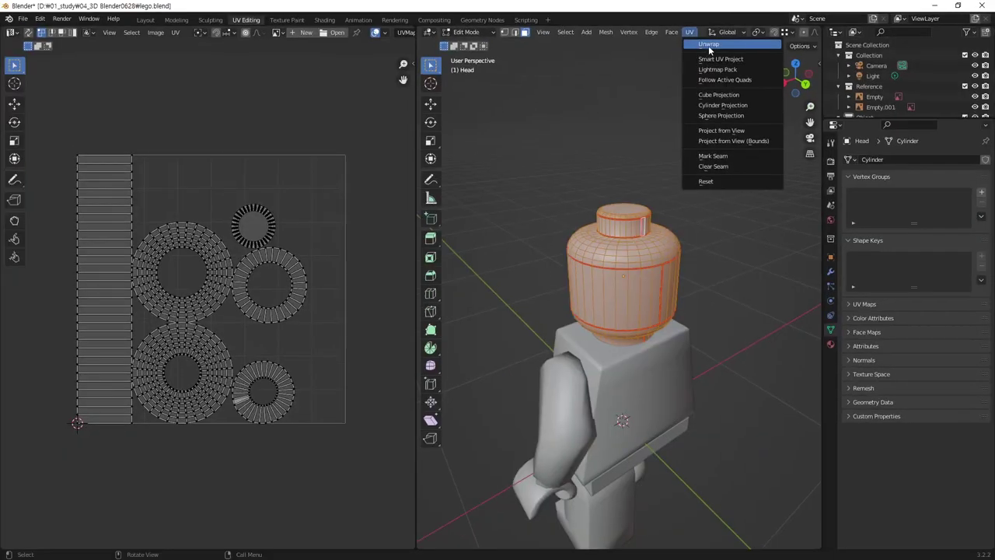
{"action": "left_click", "coordinate": [709, 46]}
{"action": "middle_click_drag", "start_coordinate": [230, 337], "coordinate": [282, 344]}
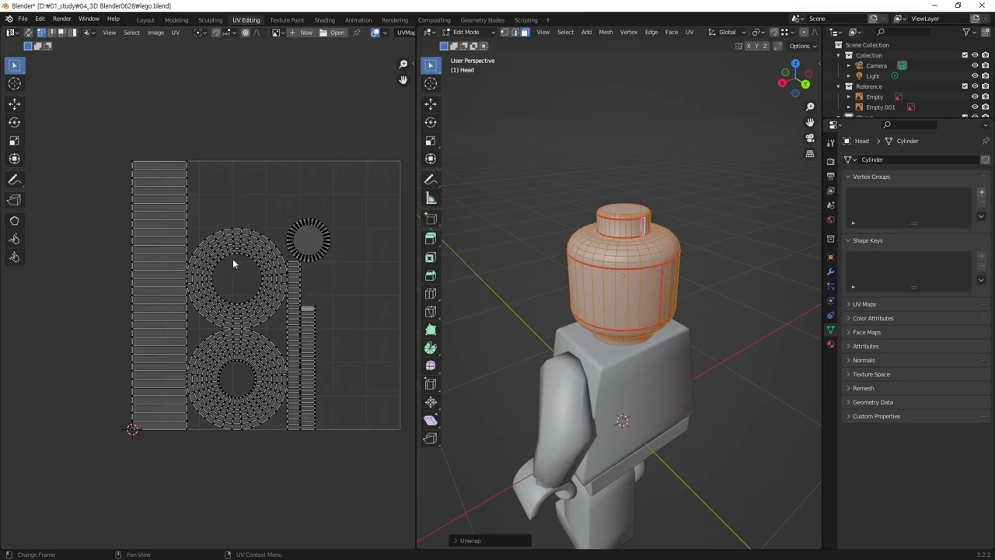
In UV face mode, select faces on the upper and lower ring islands and orbit to locate them on the head
{"action": "key", "text": "3"}
{"action": "left_click_drag", "start_coordinate": [250, 210], "coordinate": [231, 270]}
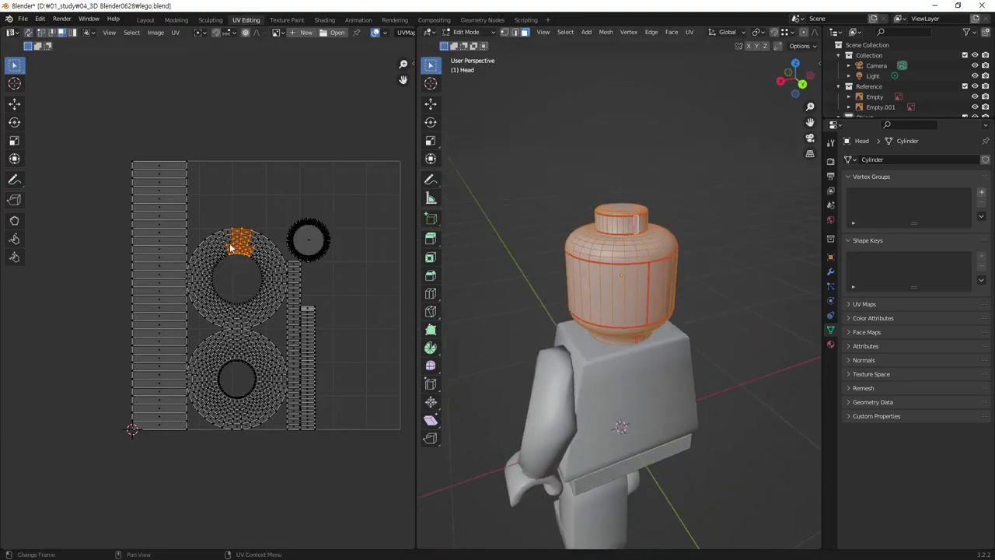
{"action": "left_click", "coordinate": [245, 243]}
{"action": "mouse_move", "coordinate": [528, 299]}
{"action": "middle_mouse_down"}
{"action": "mouse_move", "coordinate": [593, 296]}
{"action": "mouse_move", "coordinate": [596, 304]}
{"action": "middle_mouse_up"}
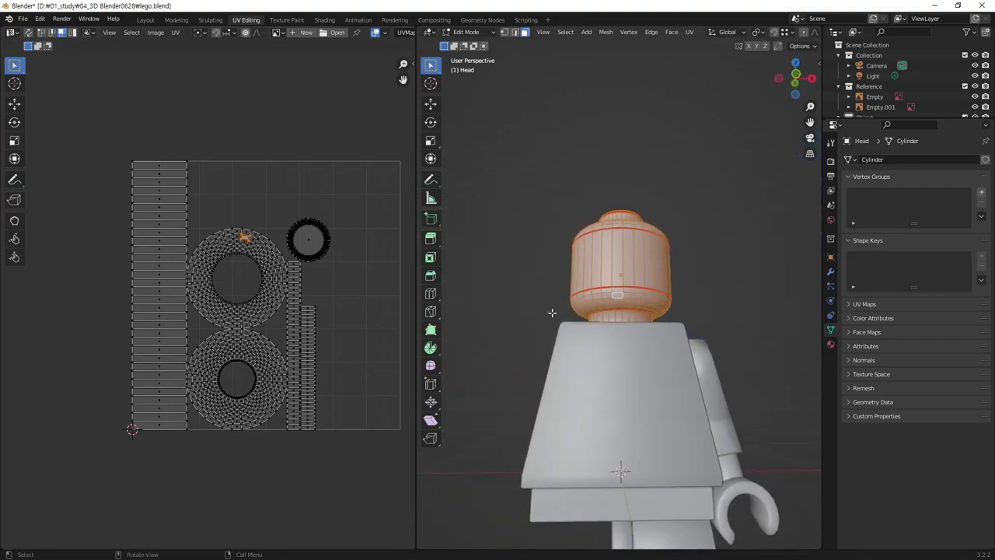
{"action": "left_click", "coordinate": [228, 239]}
{"action": "left_click", "coordinate": [266, 247]}
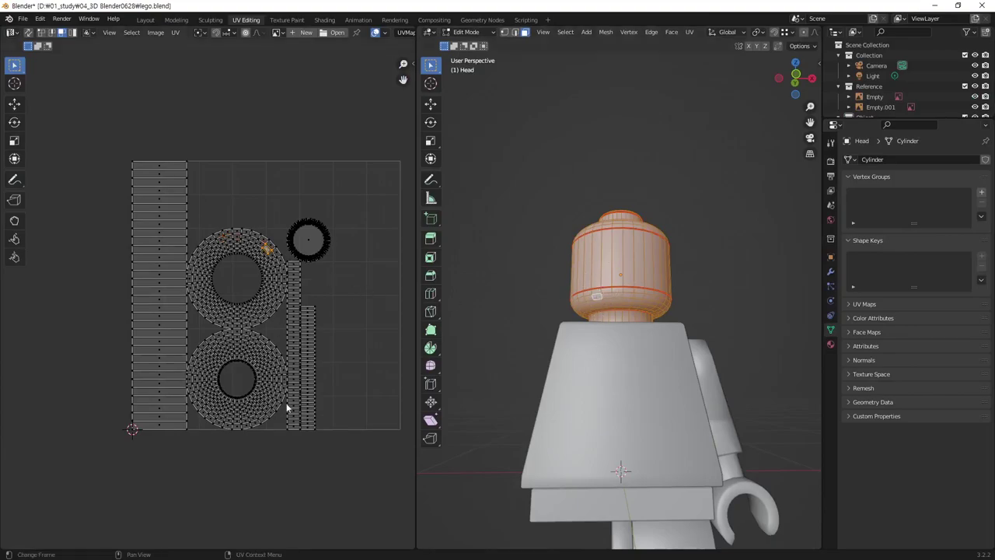
{"action": "left_click", "coordinate": [267, 366]}
{"action": "middle_click_drag", "start_coordinate": [591, 311], "coordinate": [637, 311]}
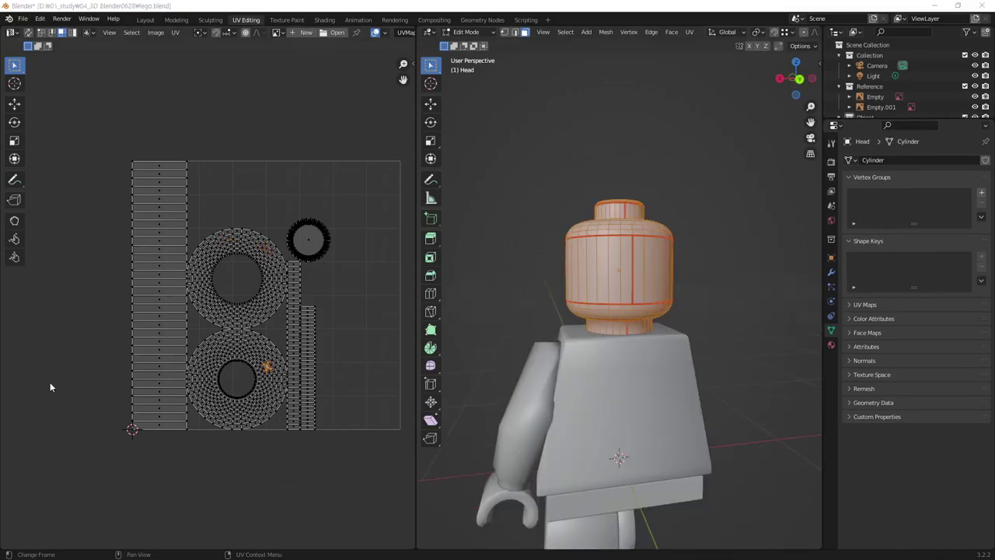
Reselect the whole head to show its UV islands and start drawing annotation boxes around them
{"action": "key", "text": "alt+a"}
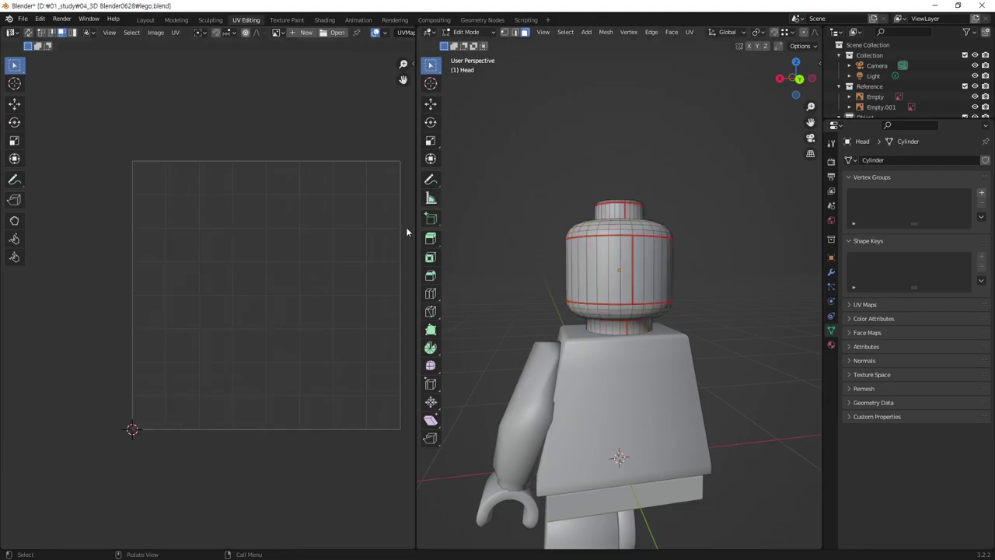
{"action": "key", "text": "a"}
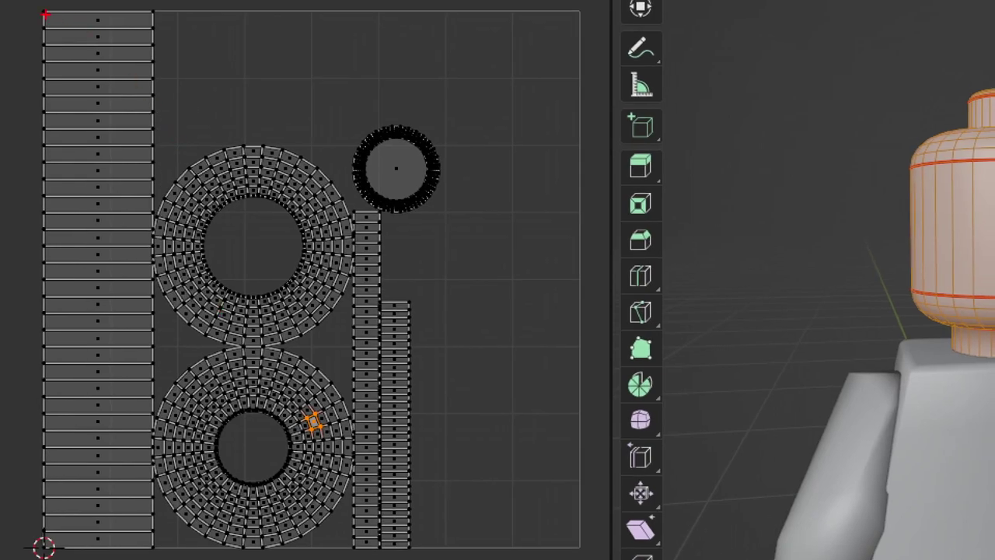
{"action": "left_click_drag", "start_coordinate": [44, 14], "coordinate": [578, 134]}
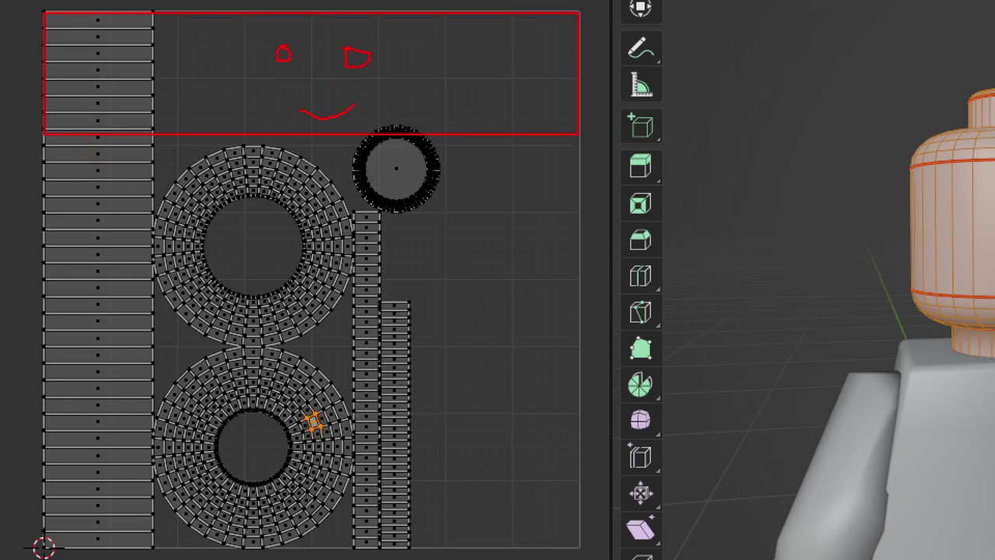
{"action": "left_click_drag", "start_coordinate": [64, 147], "coordinate": [194, 294]}
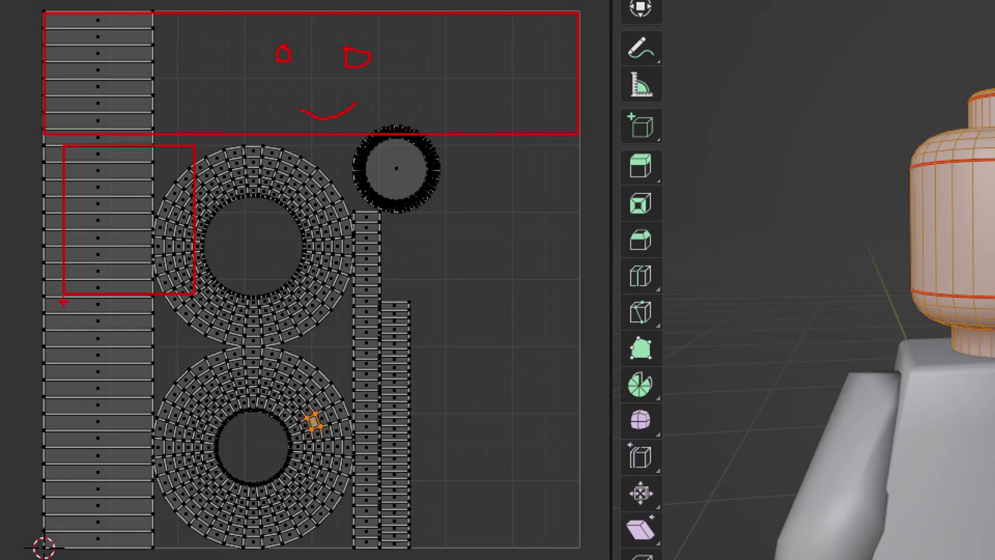
{"action": "left_click_drag", "start_coordinate": [62, 302], "coordinate": [194, 326]}
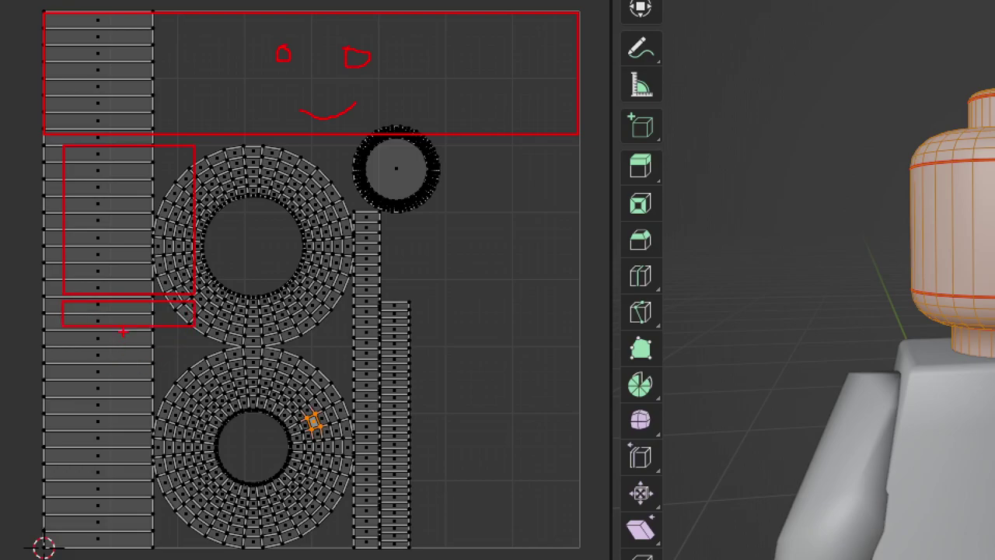
{"action": "left_click_drag", "start_coordinate": [118, 333], "coordinate": [137, 382]}
Finish annotating the UV layout: box the islands, sketch a simple face, and mark an empty area
{"action": "left_click_drag", "start_coordinate": [144, 337], "coordinate": [225, 536]}
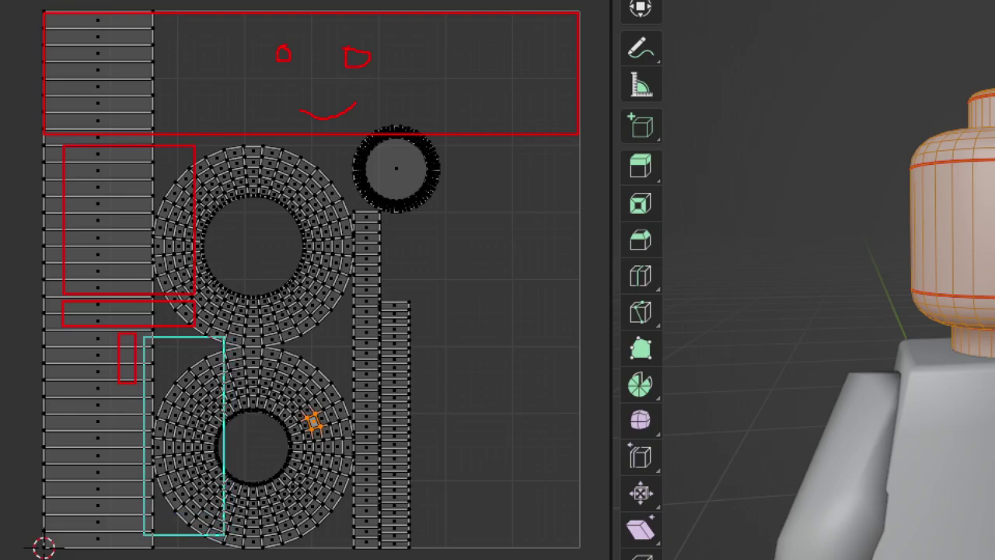
{"action": "left_click_drag", "start_coordinate": [46, 334], "coordinate": [112, 535]}
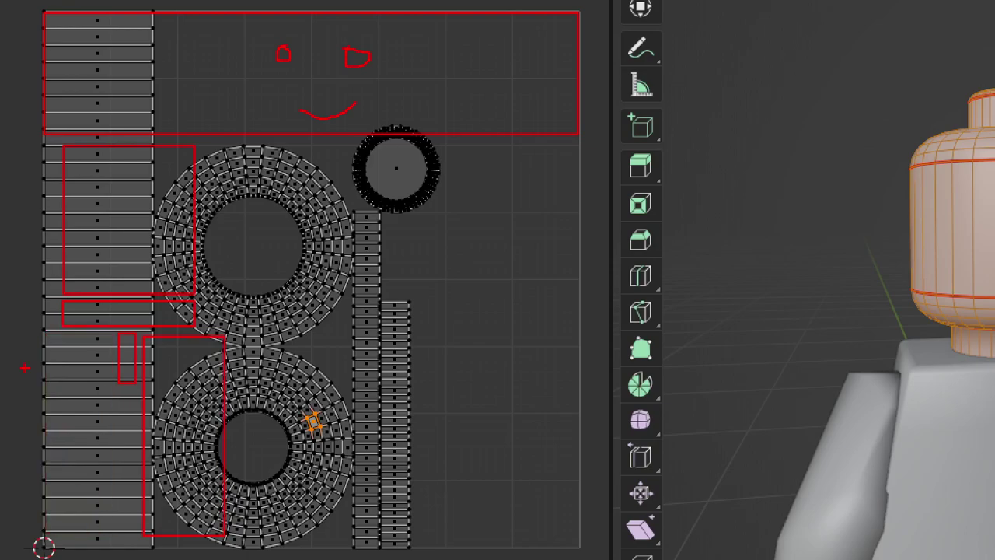
{"action": "left_click_drag", "start_coordinate": [27, 334], "coordinate": [94, 530]}
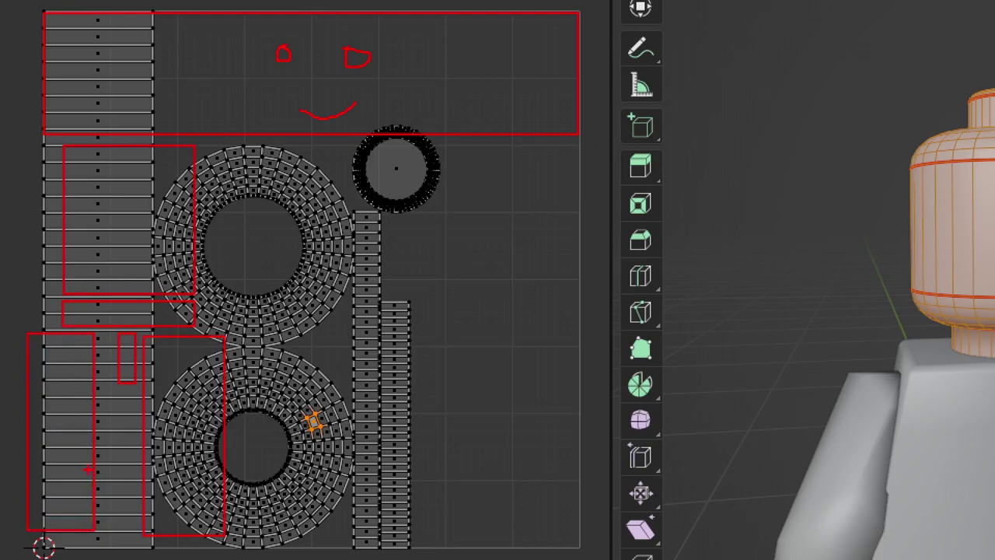
{"action": "left_click_drag", "start_coordinate": [77, 464], "coordinate": [127, 532]}
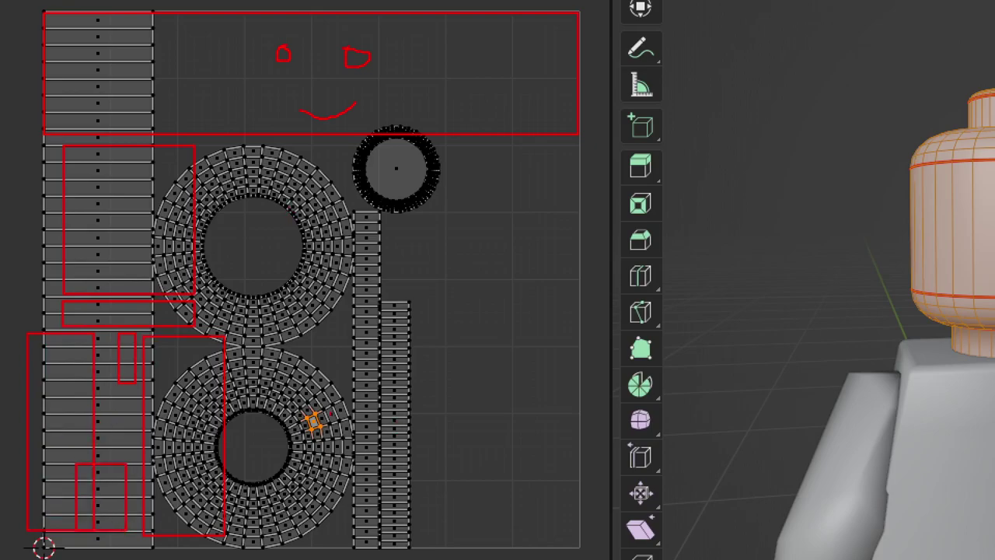
{"action": "left_click_drag", "start_coordinate": [240, 465], "coordinate": [567, 536]}
{"action": "left_click_drag", "start_coordinate": [243, 150], "coordinate": [412, 332]}
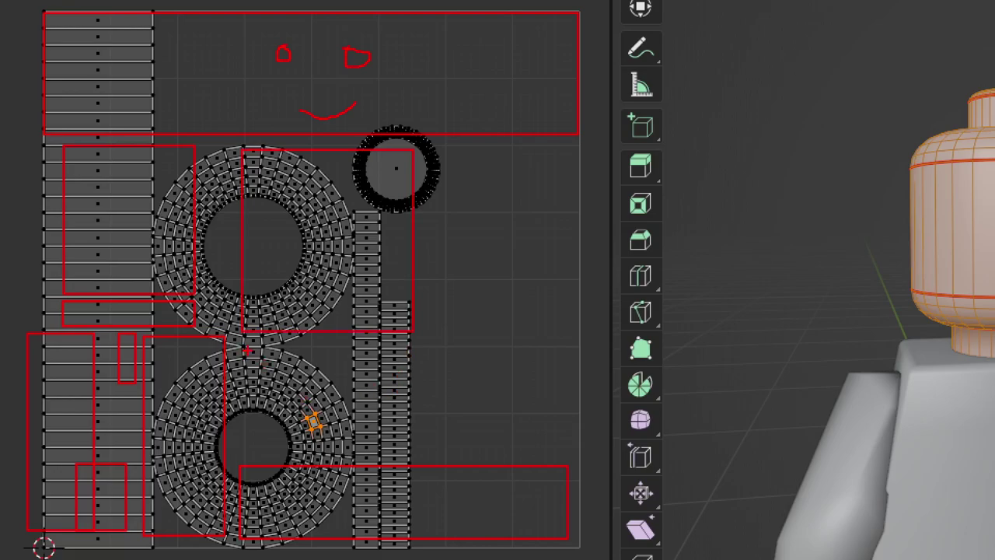
{"action": "left_click_drag", "start_coordinate": [245, 345], "coordinate": [411, 453]}
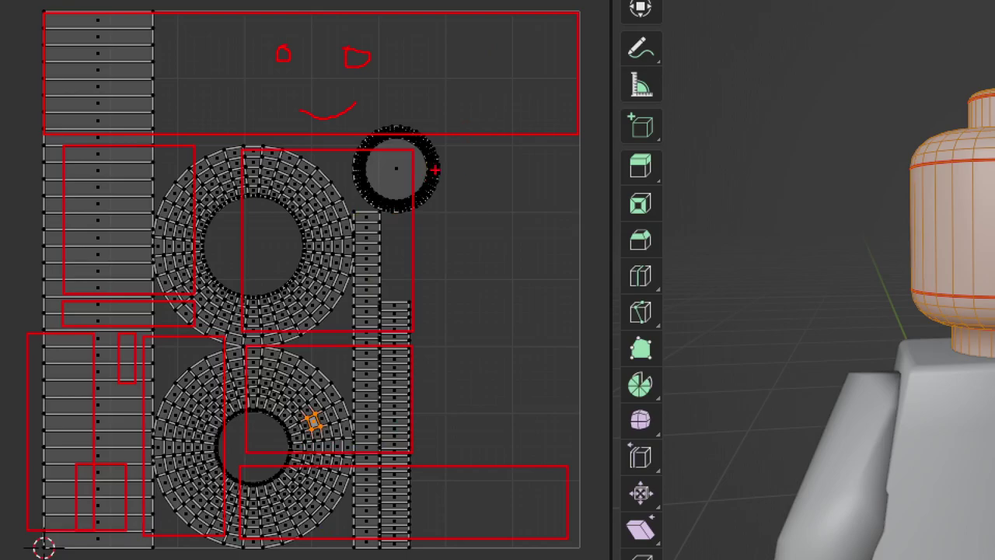
{"action": "left_click_drag", "start_coordinate": [424, 149], "coordinate": [565, 455]}
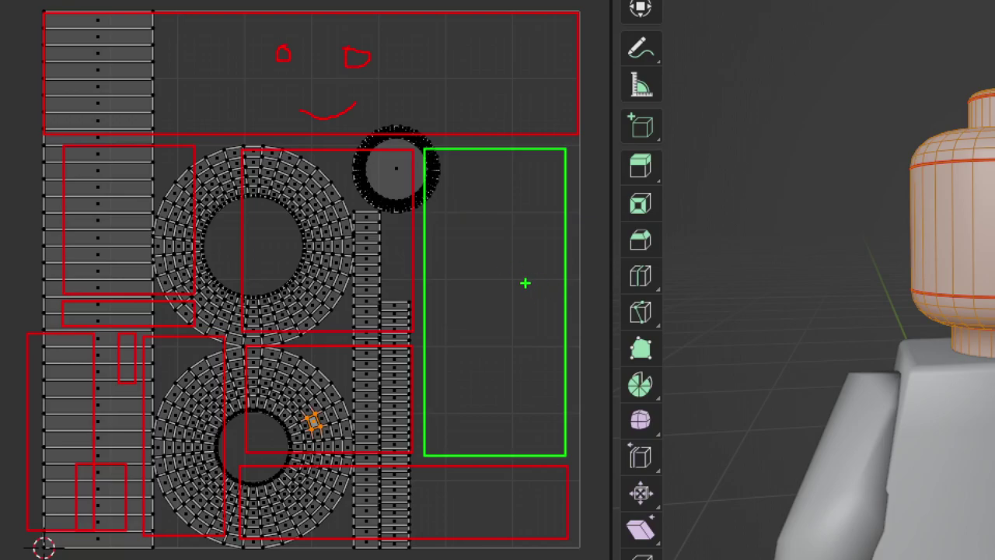
{"action": "left_click_drag", "start_coordinate": [526, 280], "coordinate": [661, 223]}
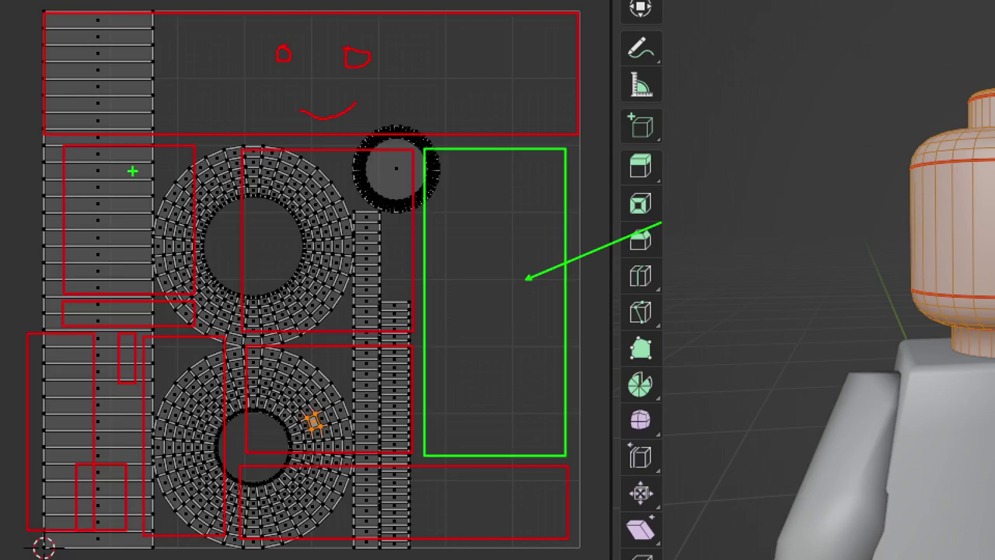
{"action": "left_click_drag", "start_coordinate": [230, 5], "coordinate": [403, 140]}
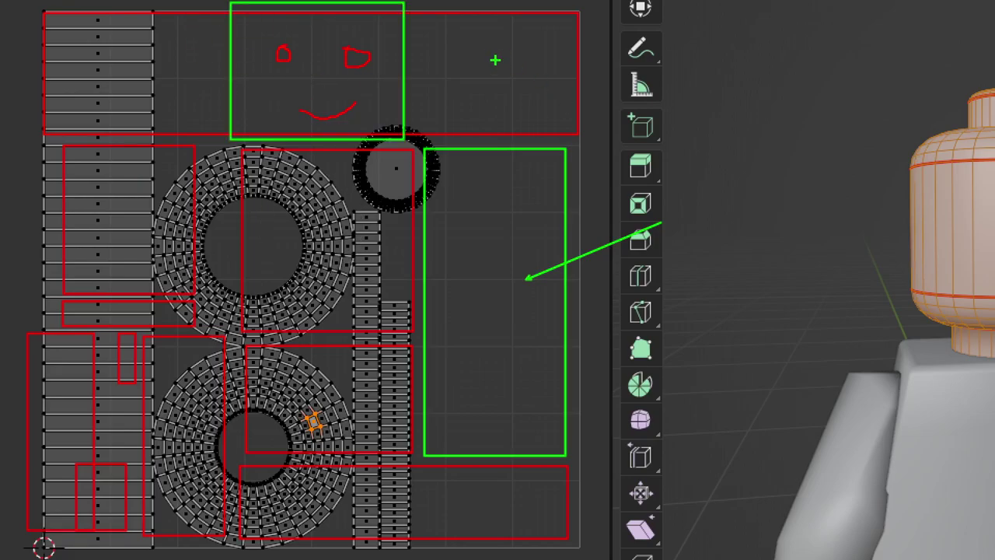
{"action": "left_click_drag", "start_coordinate": [496, 61], "coordinate": [563, 32]}
{"action": "left_click_drag", "start_coordinate": [102, 55], "coordinate": [177, 43]}
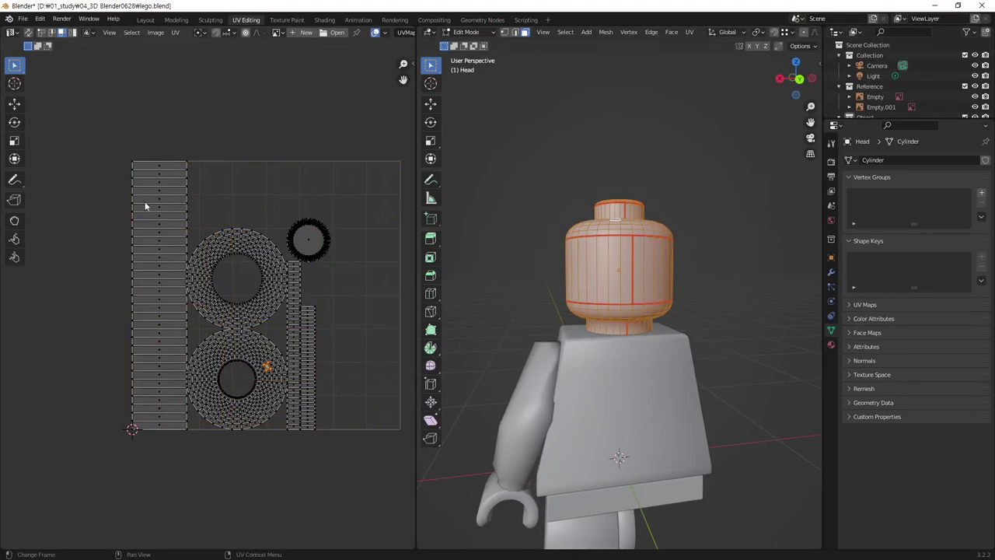
{"action": "key", "text": "a"}
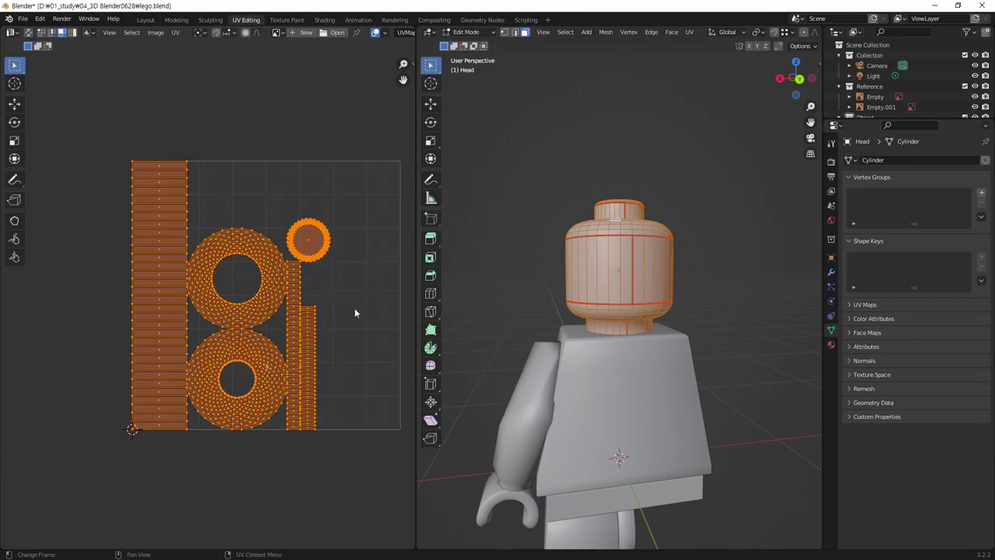
{"action": "mouse_move", "coordinate": [335, 305]}
{"action": "middle_mouse_down"}
{"action": "mouse_move", "coordinate": [310, 259]}
{"action": "mouse_move", "coordinate": [284, 286]}
{"action": "mouse_move", "coordinate": [280, 317]}
{"action": "mouse_move", "coordinate": [238, 366]}
{"action": "mouse_move", "coordinate": [293, 318]}
{"action": "mouse_move", "coordinate": [305, 200]}
{"action": "mouse_move", "coordinate": [295, 302]}
{"action": "mouse_move", "coordinate": [233, 355]}
{"action": "middle_mouse_up"}
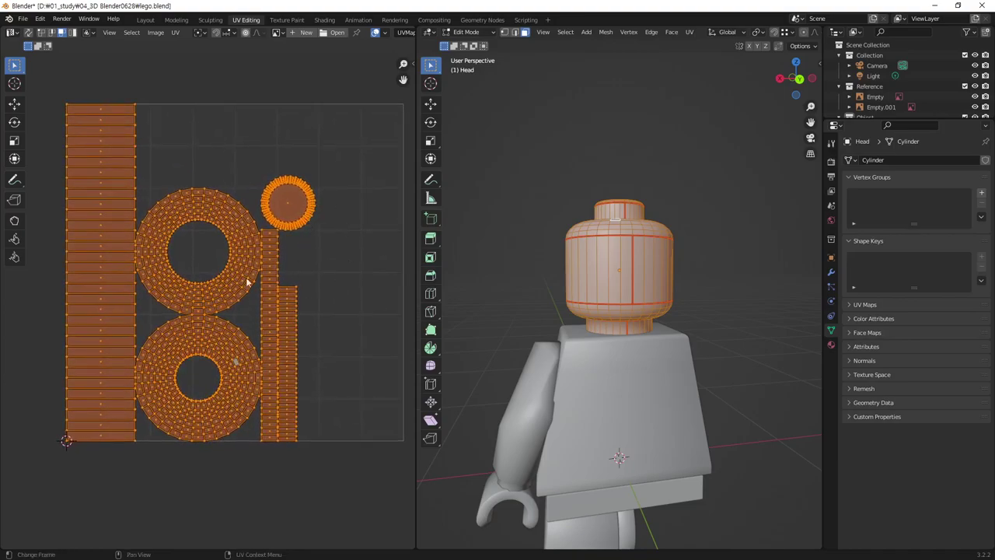
{"action": "middle_click_drag", "start_coordinate": [284, 264], "coordinate": [266, 283]}
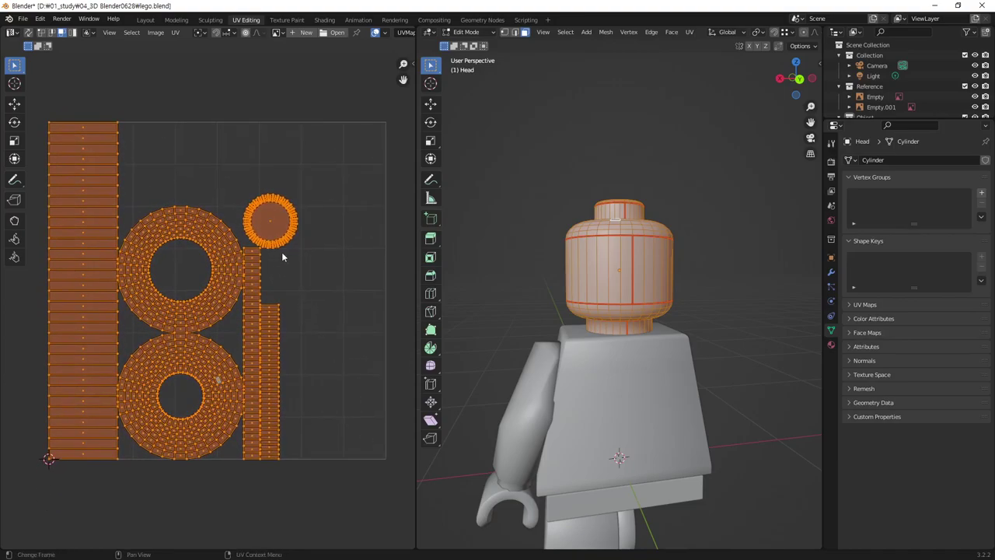
{"action": "middle_click_drag", "start_coordinate": [383, 204], "coordinate": [202, 303], "text": "ctrl"}
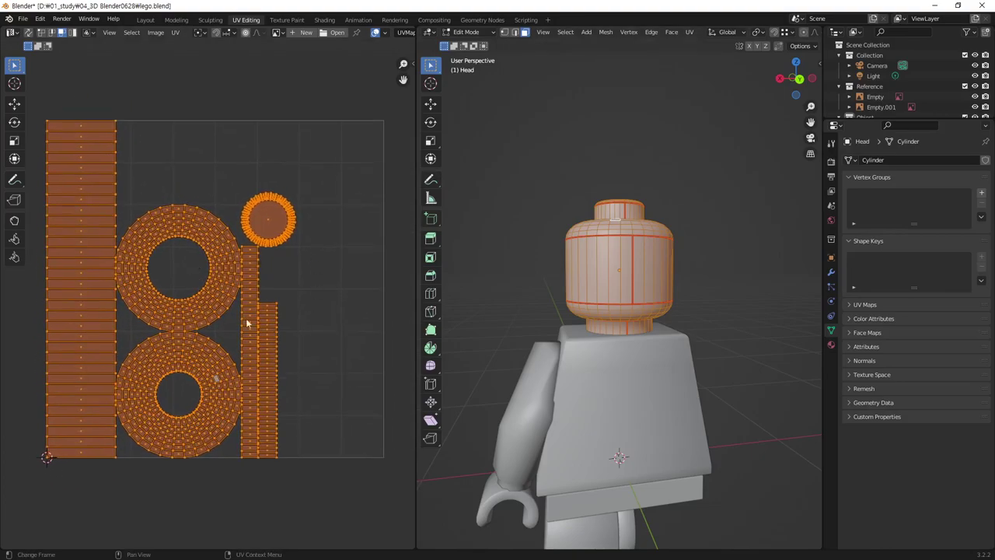
{"action": "mouse_move", "coordinate": [216, 312]}
{"action": "middle_mouse_down", "text": "ctrl"}
{"action": "mouse_move", "coordinate": [185, 339]}
{"action": "mouse_move", "coordinate": [215, 238]}
{"action": "middle_mouse_up", "text": "ctrl"}
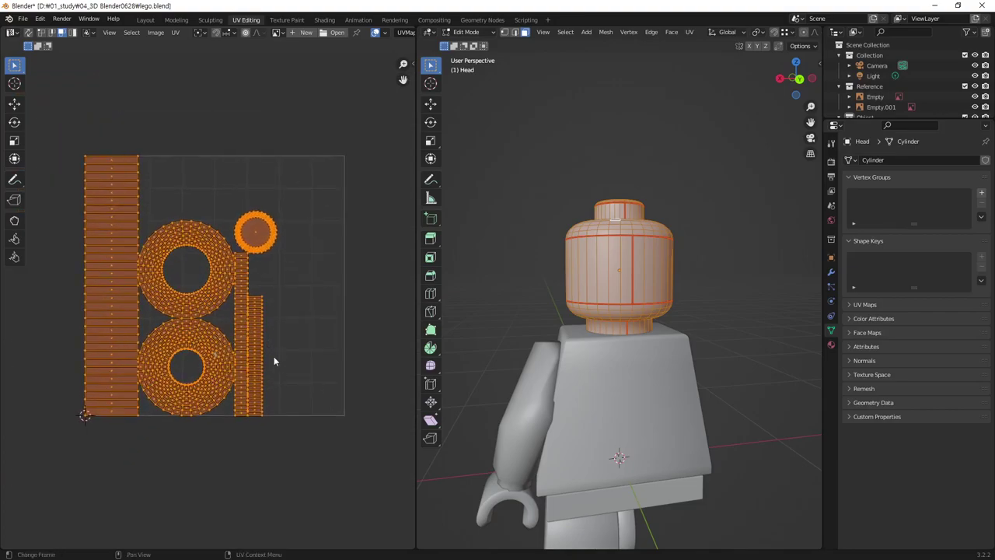
Rotate the head's UV islands exactly 90° with R 90, then deselect them
{"action": "type", "text": "r90"}
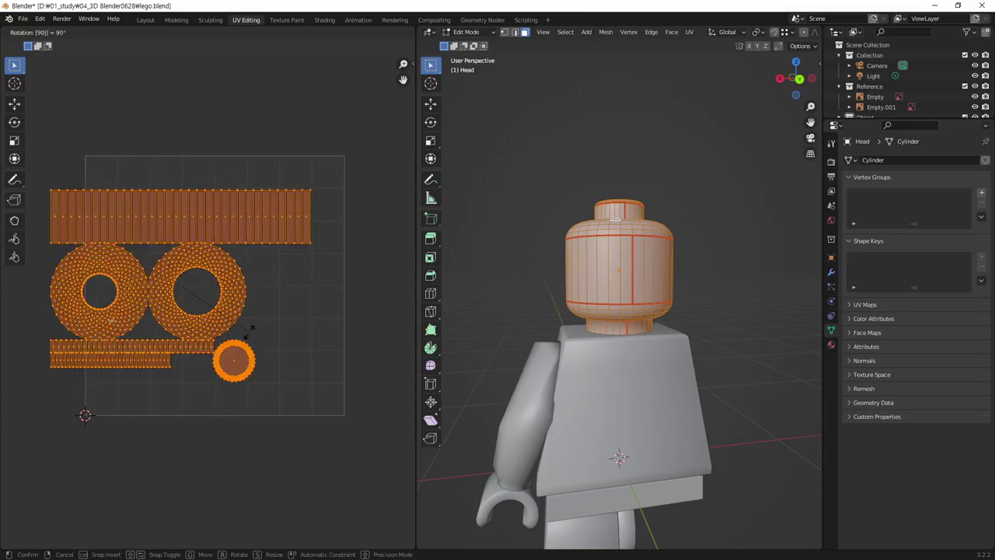
{"action": "key", "text": "Return"}
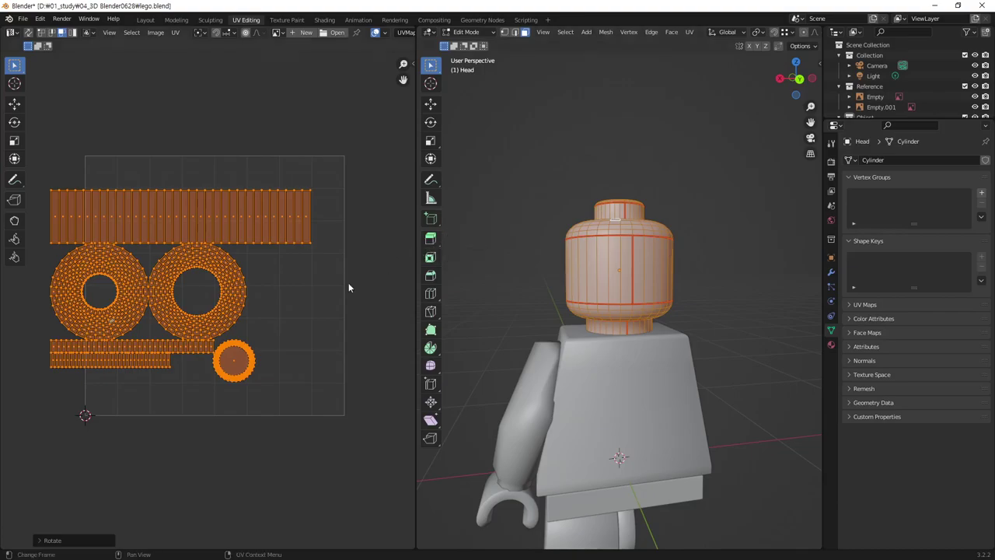
{"action": "left_click", "coordinate": [327, 333]}
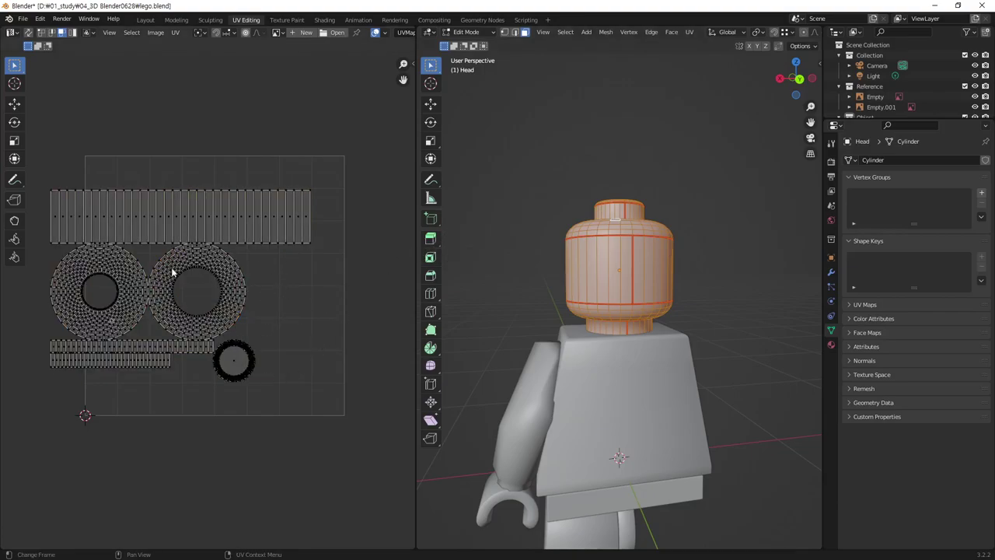
Zoom and pan the UV view, then box-select the long horizontal strip from right to left
{"action": "mouse_move", "coordinate": [248, 280]}
{"action": "middle_mouse_down", "text": "ctrl"}
{"action": "mouse_move", "coordinate": [322, 248]}
{"action": "mouse_move", "coordinate": [349, 178]}
{"action": "mouse_move", "coordinate": [234, 249]}
{"action": "middle_mouse_up", "text": "ctrl"}
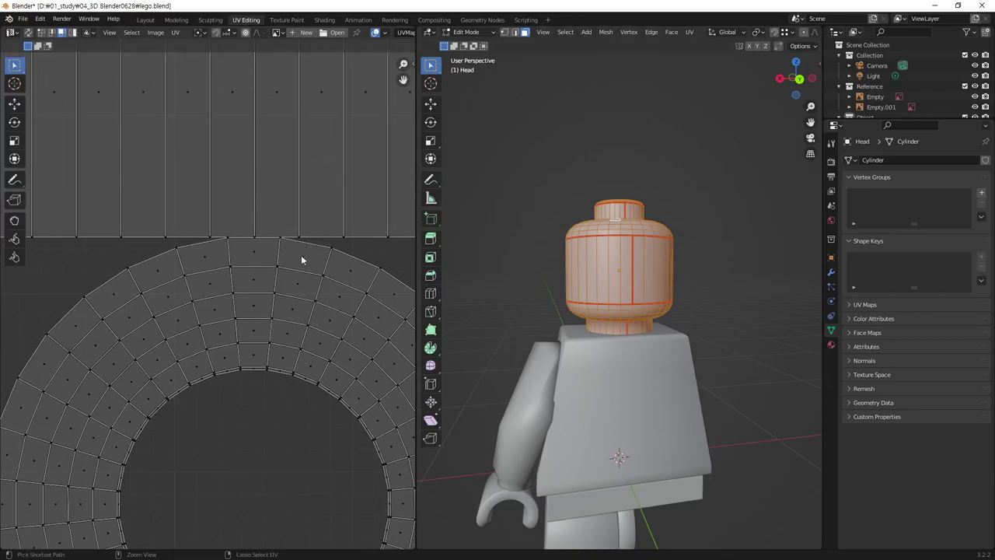
{"action": "middle_click_drag", "start_coordinate": [300, 255], "coordinate": [257, 379], "text": "ctrl"}
{"action": "scroll", "coordinate": [257, 379], "scroll_direction": "up", "scroll_amount": 1}
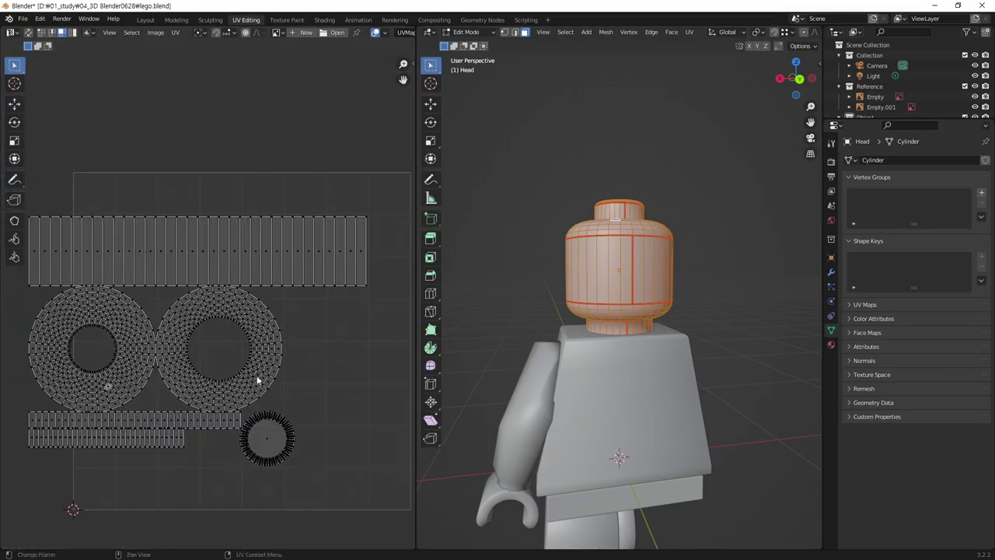
{"action": "scroll", "coordinate": [240, 328], "scroll_direction": "up", "scroll_amount": 1}
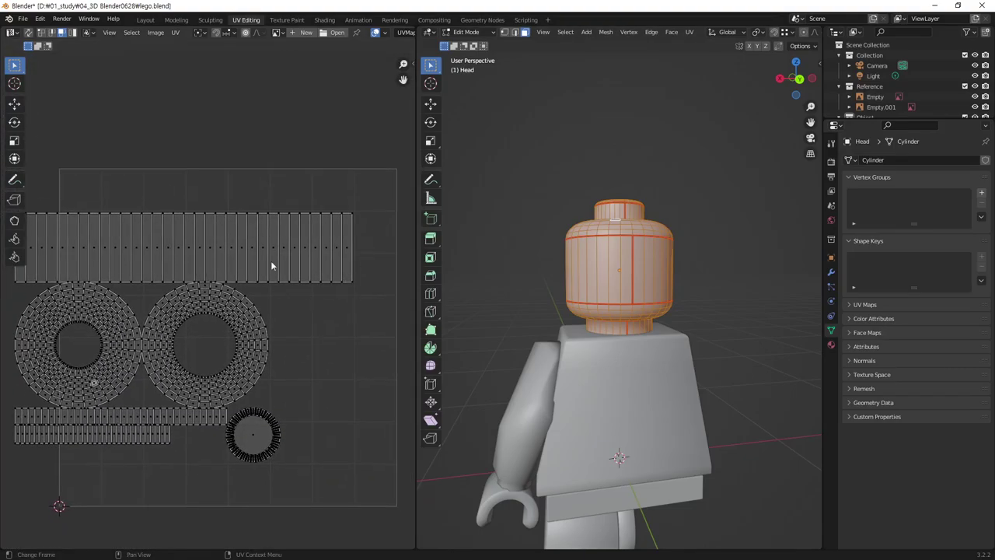
{"action": "middle_click_drag", "start_coordinate": [311, 273], "coordinate": [299, 222], "text": "shift"}
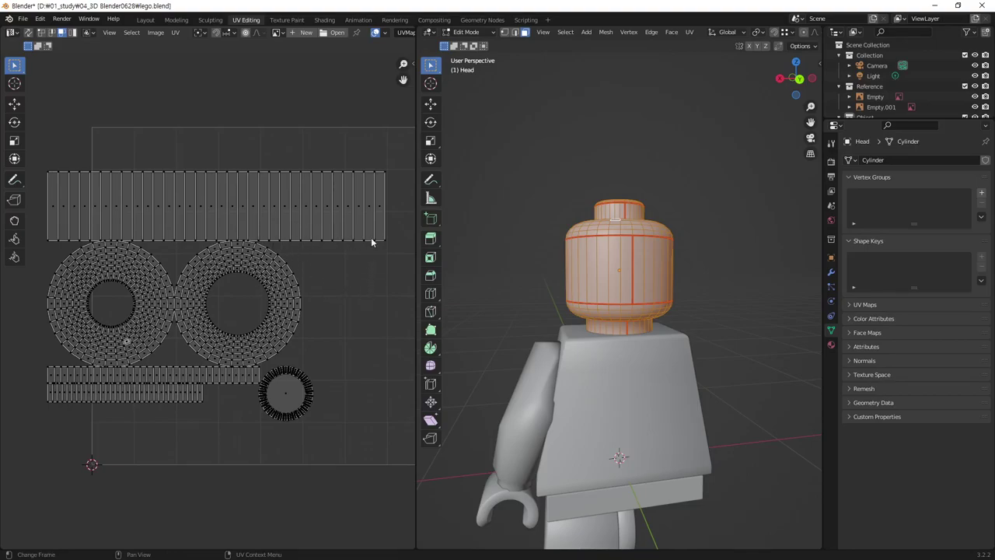
{"action": "left_click_drag", "start_coordinate": [390, 186], "coordinate": [337, 224]}
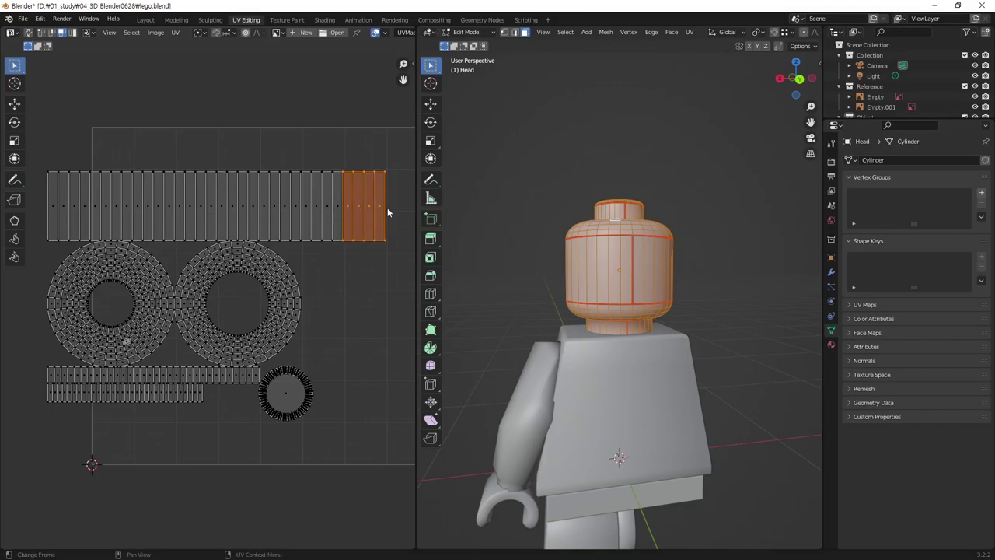
{"action": "left_click_drag", "start_coordinate": [394, 194], "coordinate": [310, 210]}
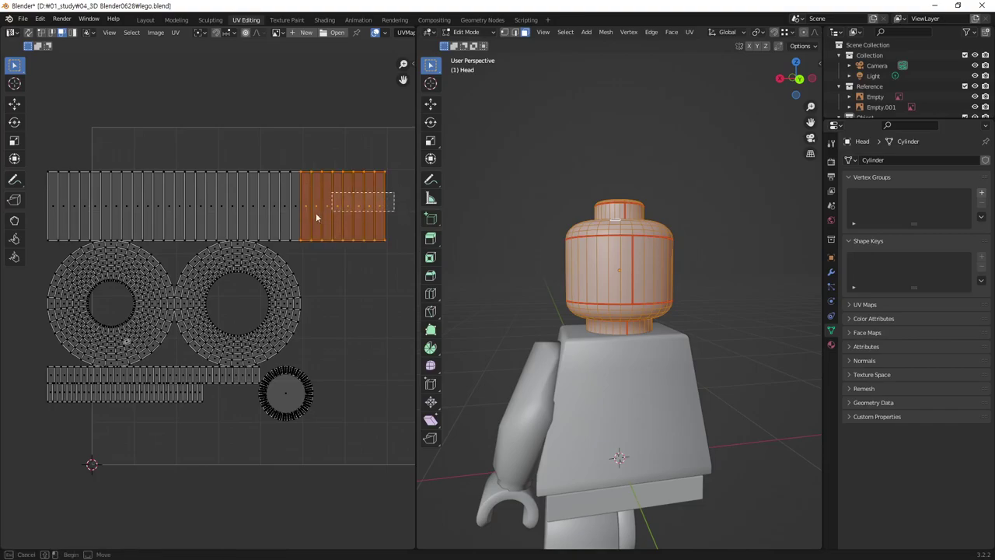
Try moving the long strip up and undo it, then move the right ring island up onto the strip
{"action": "left_click_drag", "start_coordinate": [394, 190], "coordinate": [45, 221]}
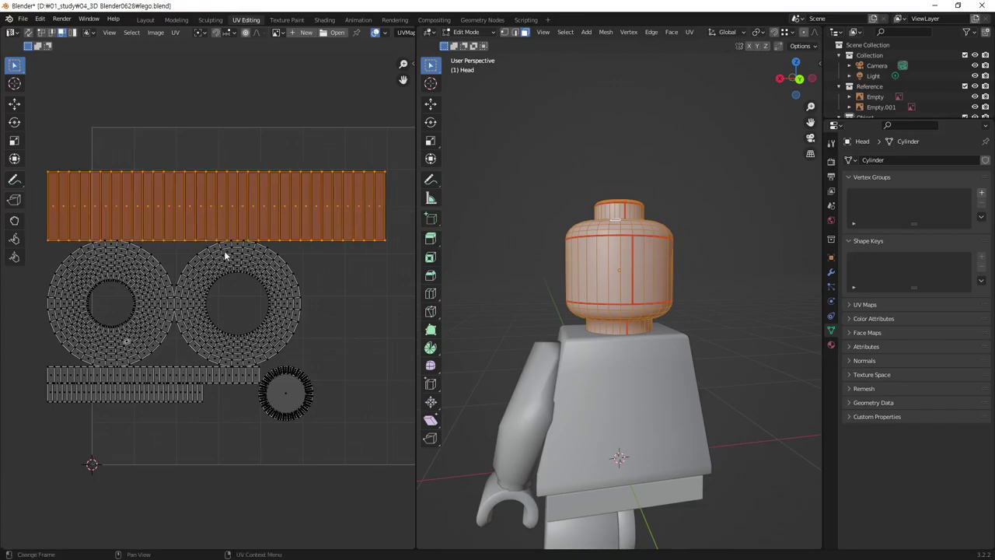
{"action": "key", "text": "g"}
{"action": "left_click", "coordinate": [253, 169]}
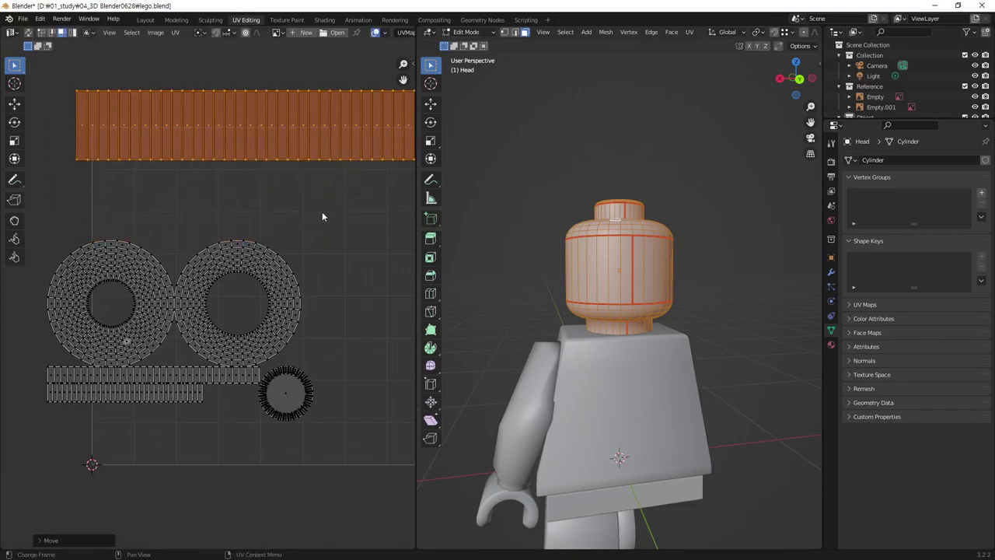
{"action": "key", "text": "ctrl+z"}
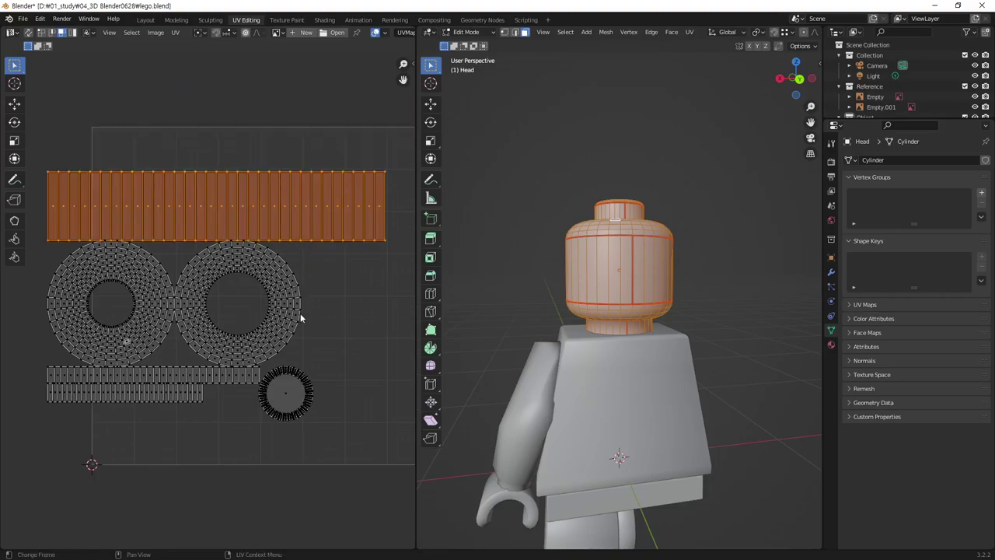
{"action": "left_click", "coordinate": [339, 287]}
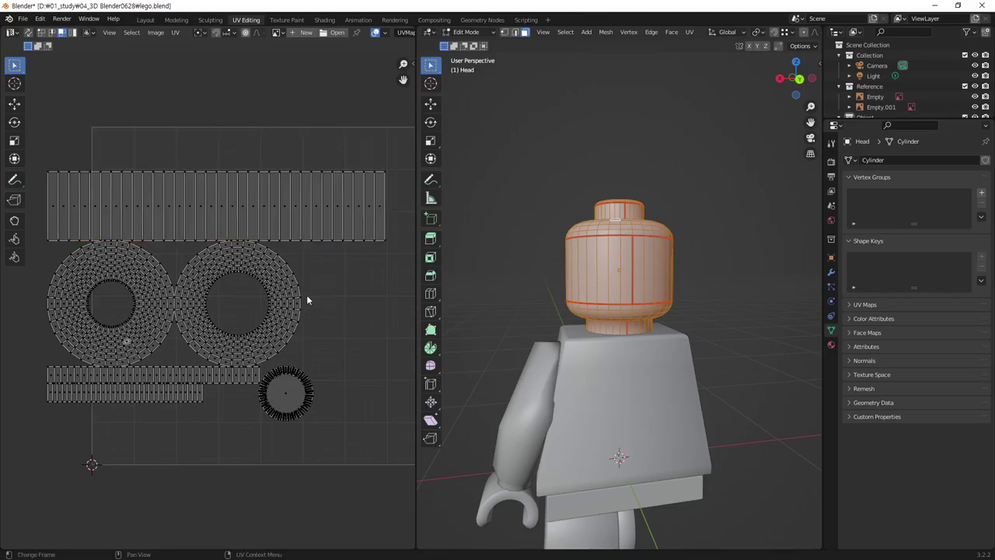
{"action": "left_click", "coordinate": [280, 296]}
{"action": "key", "text": "ctrl+l"}
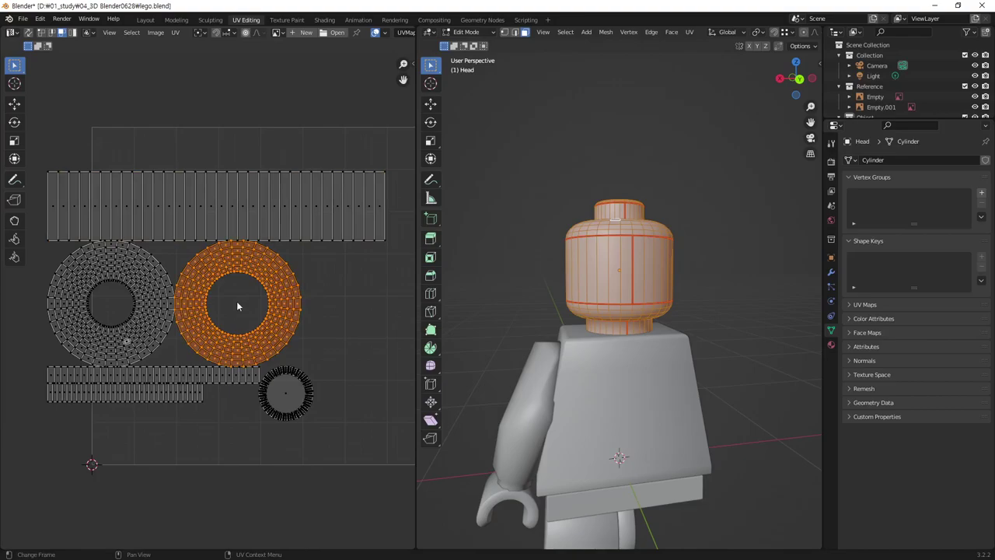
{"action": "left_click_drag", "start_coordinate": [293, 278], "coordinate": [308, 201]}
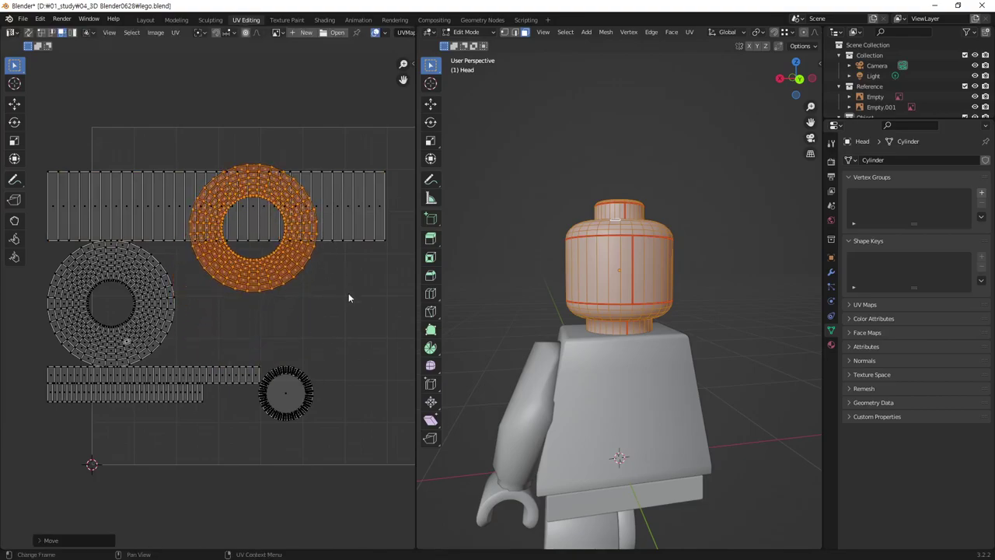
{"action": "left_click", "coordinate": [351, 314]}
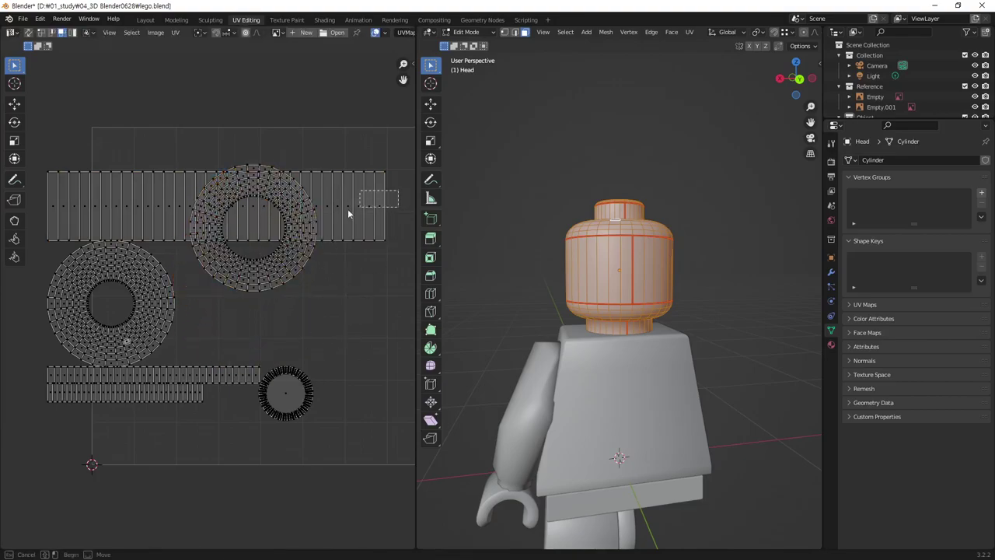
Reselect the entire long strip island with Ctrl+L
{"action": "left_click_drag", "start_coordinate": [350, 190], "coordinate": [25, 242]}
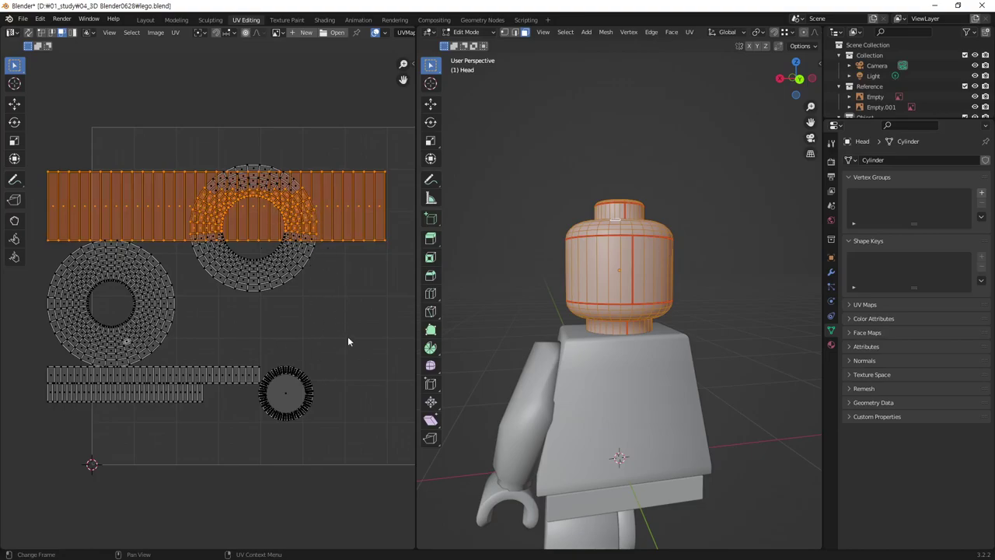
{"action": "left_click", "coordinate": [348, 335]}
{"action": "left_click_drag", "start_coordinate": [397, 186], "coordinate": [340, 281]}
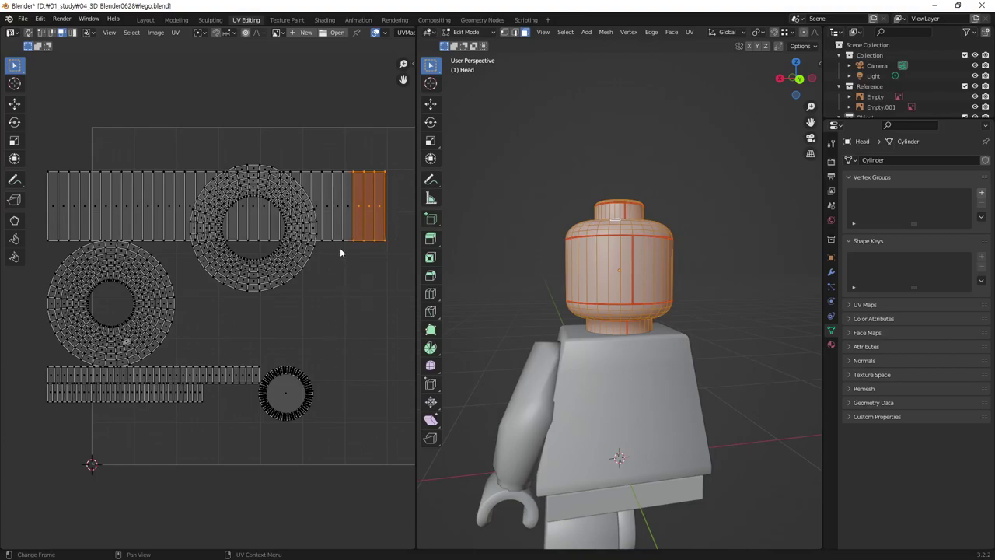
{"action": "key", "text": "ctrl+l"}
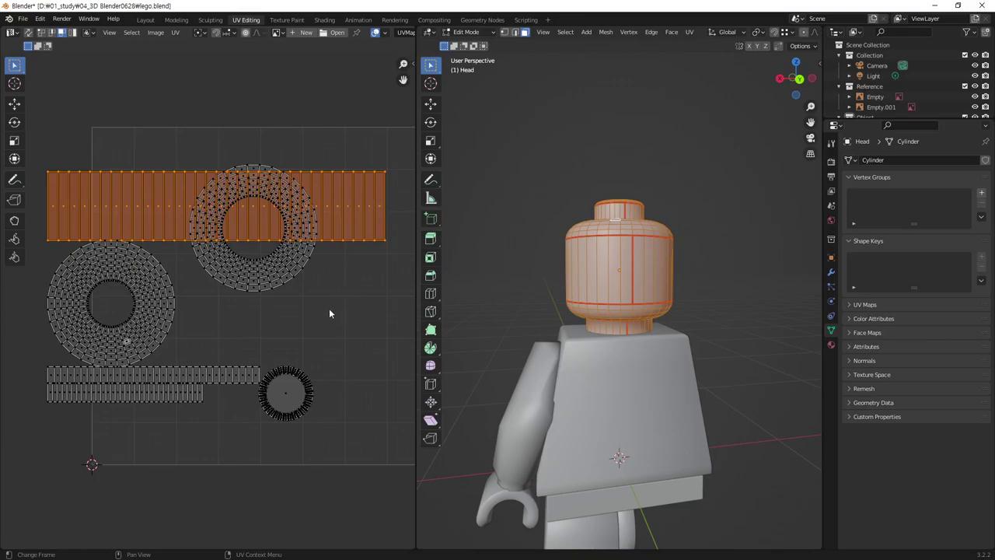
Lift the long Head strip above the UV square and lower the upper ring level beside the left ring
{"action": "key", "text": "g"}
{"action": "left_click", "coordinate": [351, 190]}
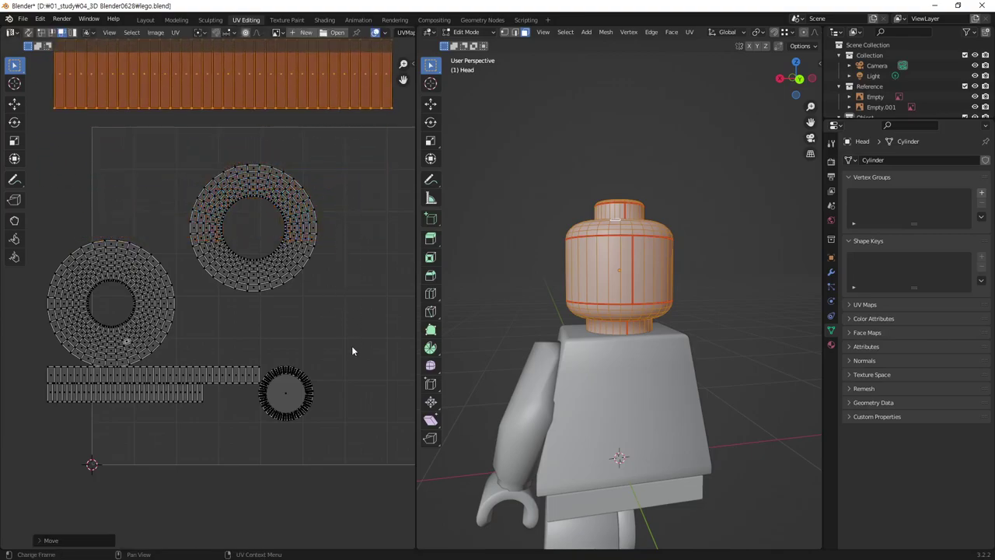
{"action": "left_click_drag", "start_coordinate": [337, 242], "coordinate": [278, 190]}
{"action": "key", "text": "l"}
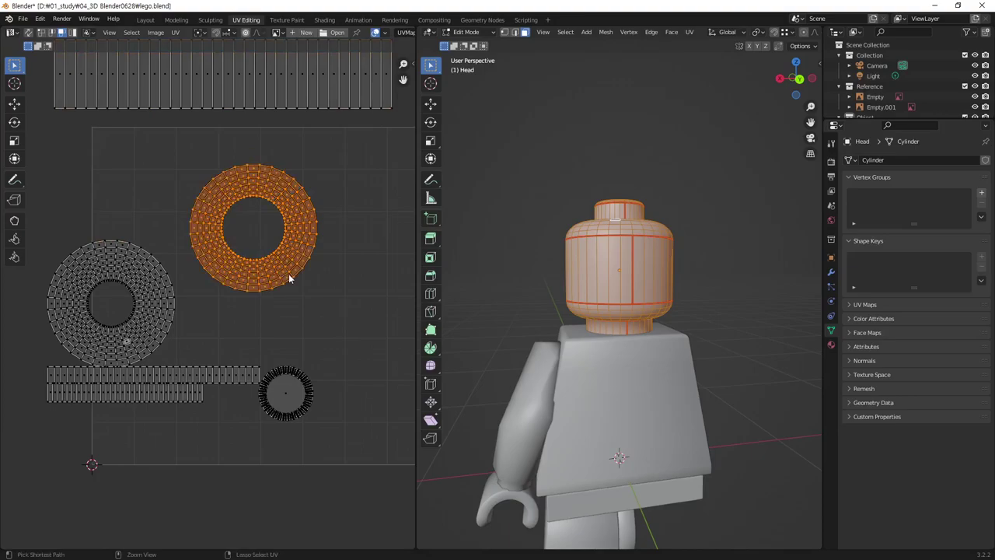
{"action": "key", "text": "g"}
{"action": "left_click", "coordinate": [372, 303]}
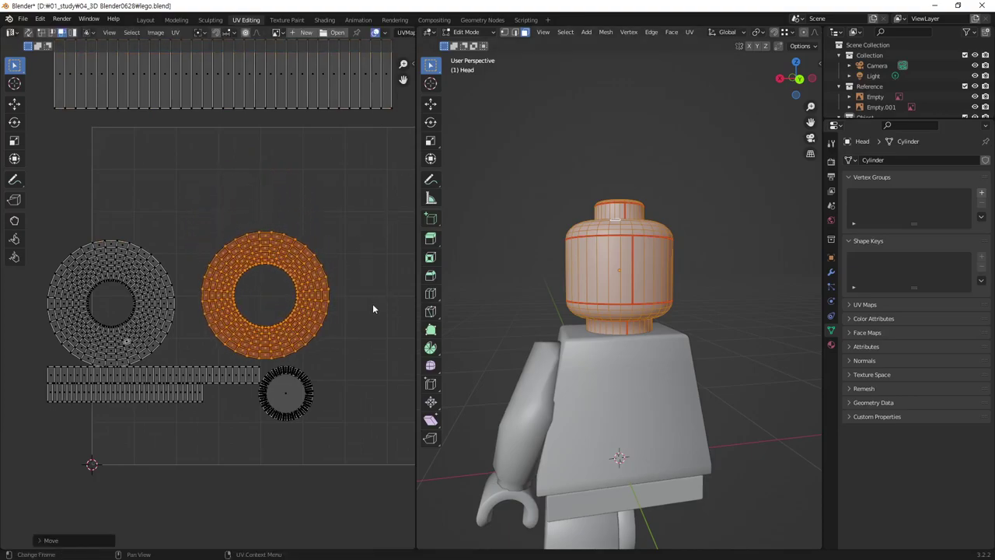
{"action": "left_click", "coordinate": [368, 375]}
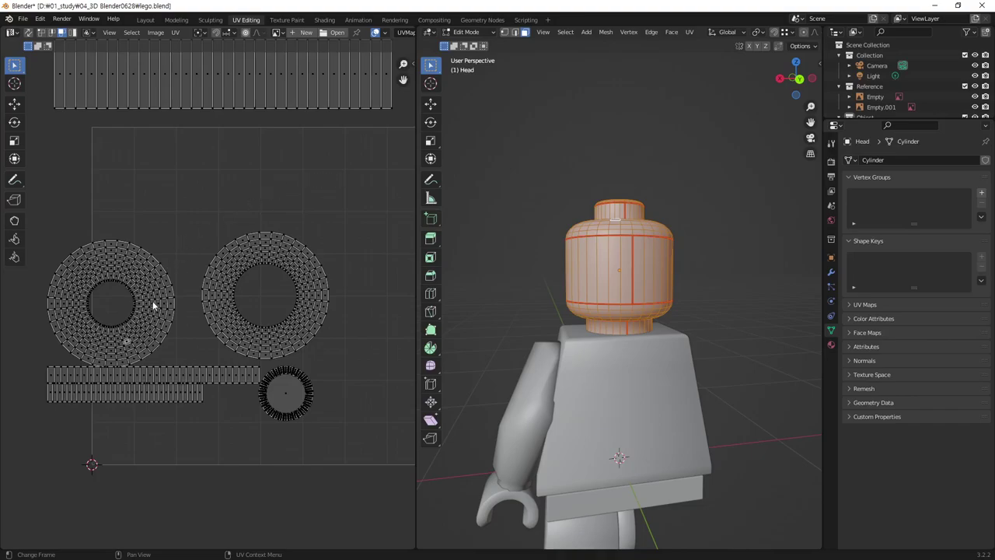
{"action": "key", "text": "l"}
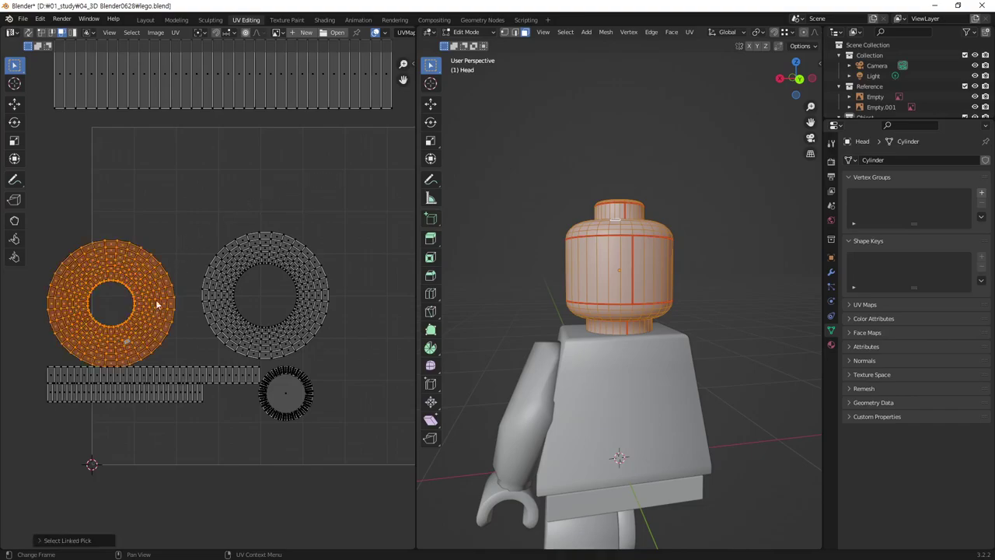
{"action": "left_click", "coordinate": [232, 244]}
{"action": "mouse_move", "coordinate": [301, 214]}
{"action": "middle_mouse_down", "text": "shift"}
{"action": "mouse_move", "coordinate": [277, 328]}
{"action": "mouse_move", "coordinate": [322, 264]}
{"action": "middle_mouse_up", "text": "shift"}
{"action": "scroll", "coordinate": [322, 265], "scroll_direction": "down", "scroll_amount": 1}
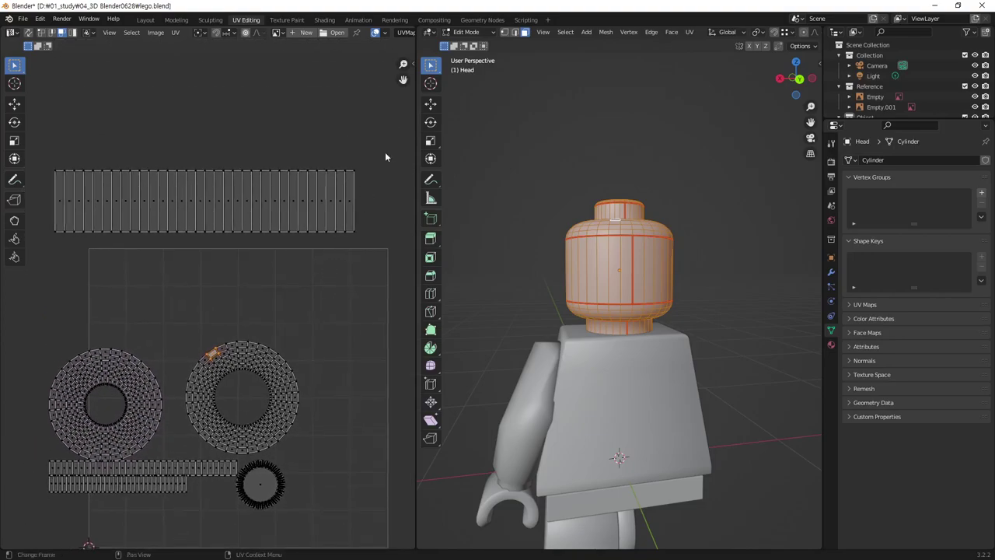
Scale the top Head strip down in two passes and shift it left inside the square's top
{"action": "left_click_drag", "start_coordinate": [385, 153], "coordinate": [57, 272]}
{"action": "key", "text": "g"}
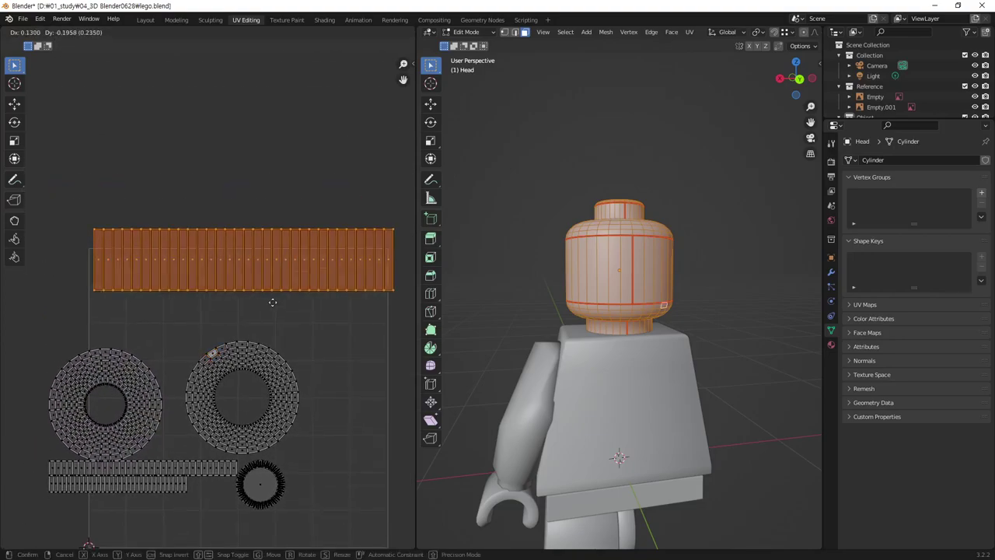
{"action": "left_click", "coordinate": [267, 324]}
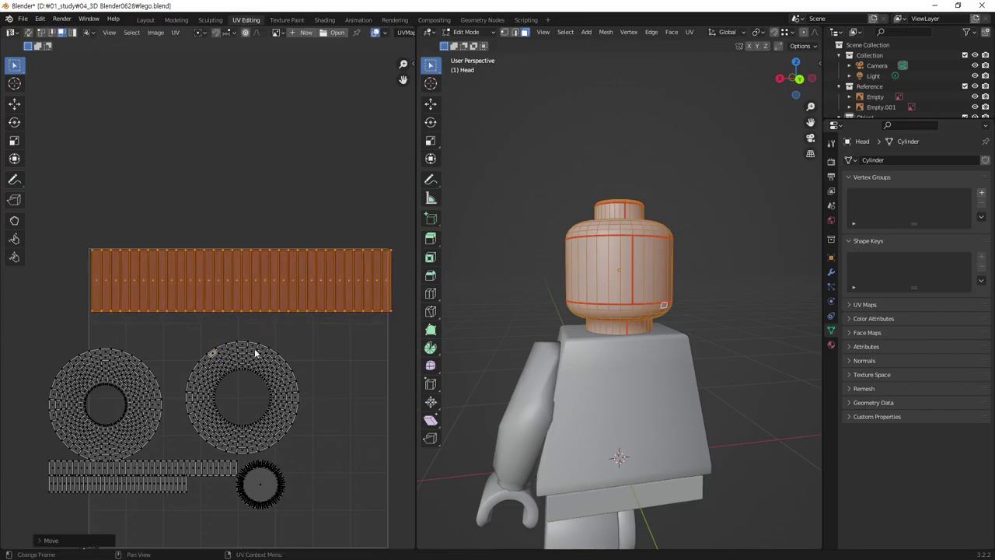
{"action": "key", "text": "s"}
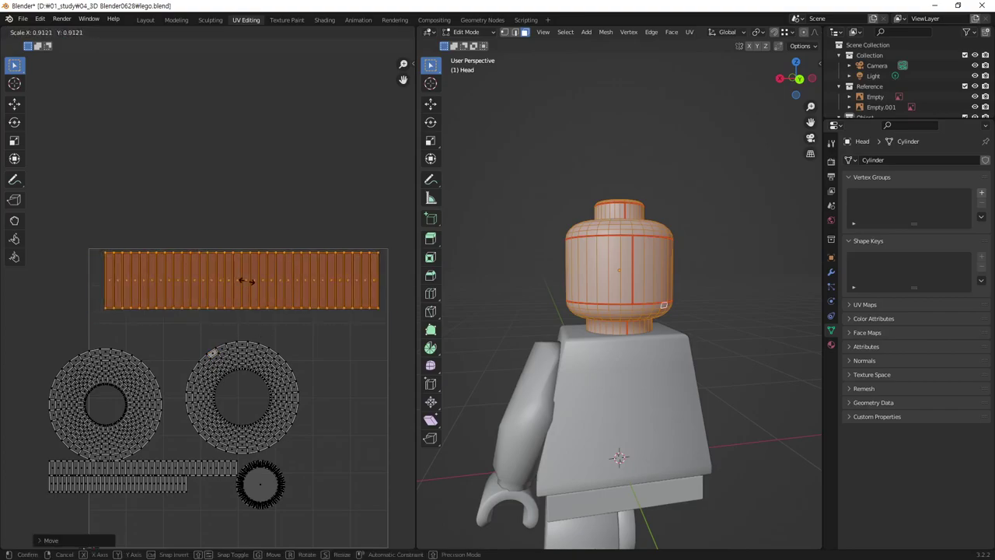
{"action": "left_click", "coordinate": [247, 288]}
{"action": "key", "text": "s"}
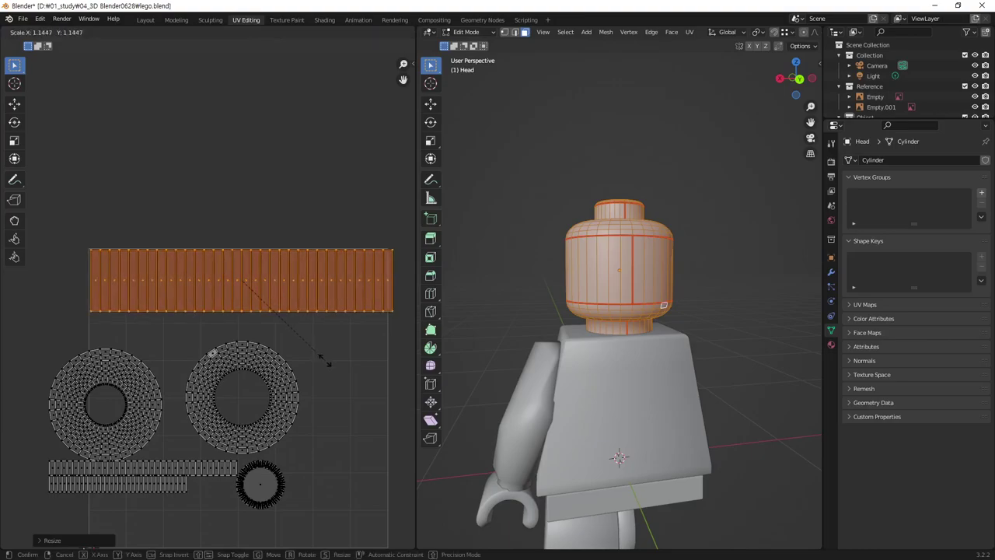
{"action": "left_click", "coordinate": [246, 301]}
{"action": "key", "text": "g"}
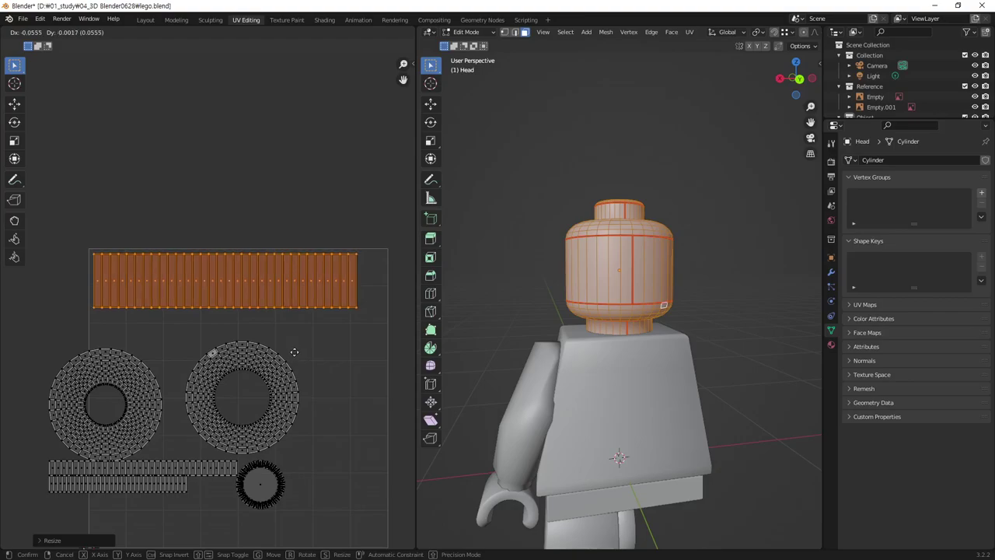
{"action": "left_click", "coordinate": [295, 356]}
{"action": "middle_click_drag", "start_coordinate": [321, 357], "coordinate": [330, 274]}
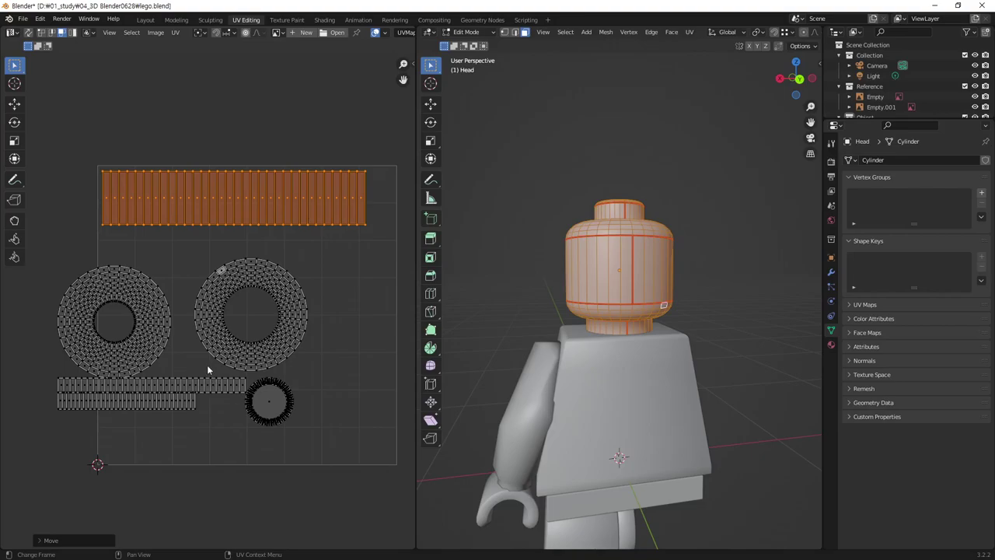
{"action": "left_click", "coordinate": [188, 399]}
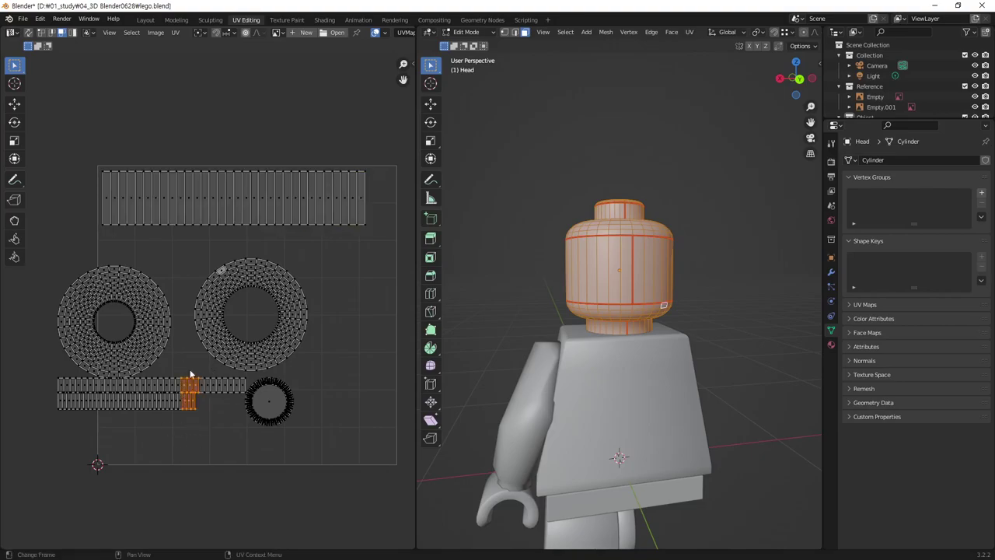
Rotate both lower Head strips by -90° so they stand upright beneath the left ring
{"action": "key", "text": "ctrl+l"}
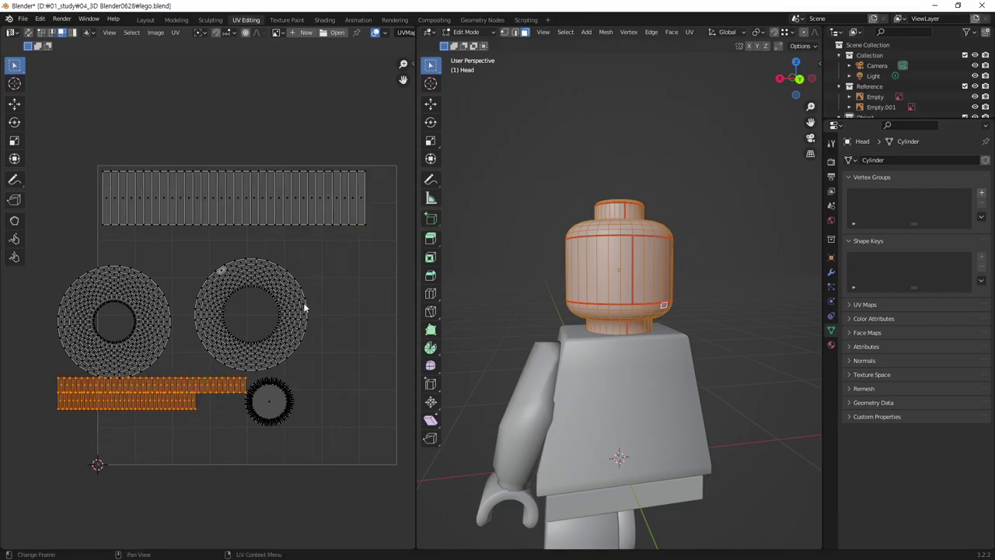
{"action": "key", "text": "r"}
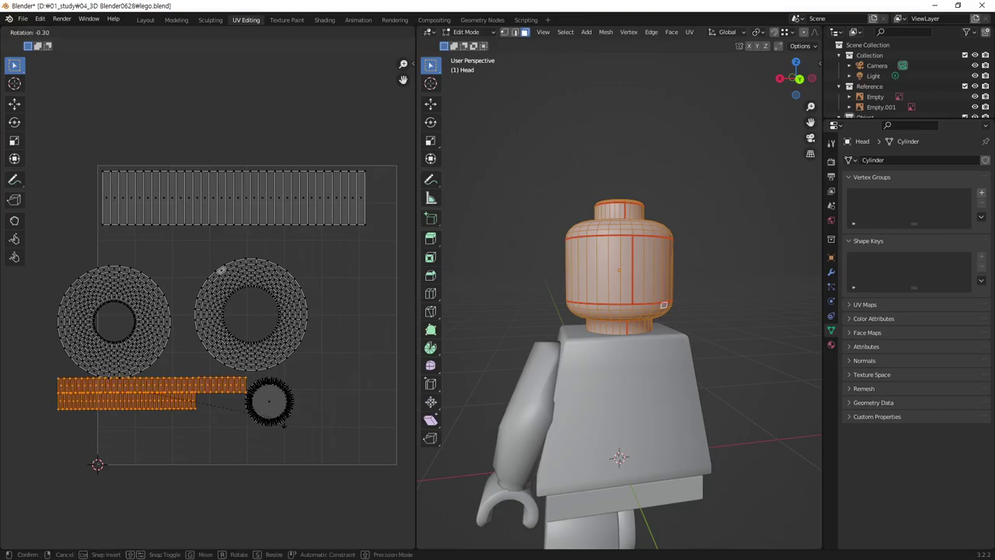
{"action": "type", "text": "-"}
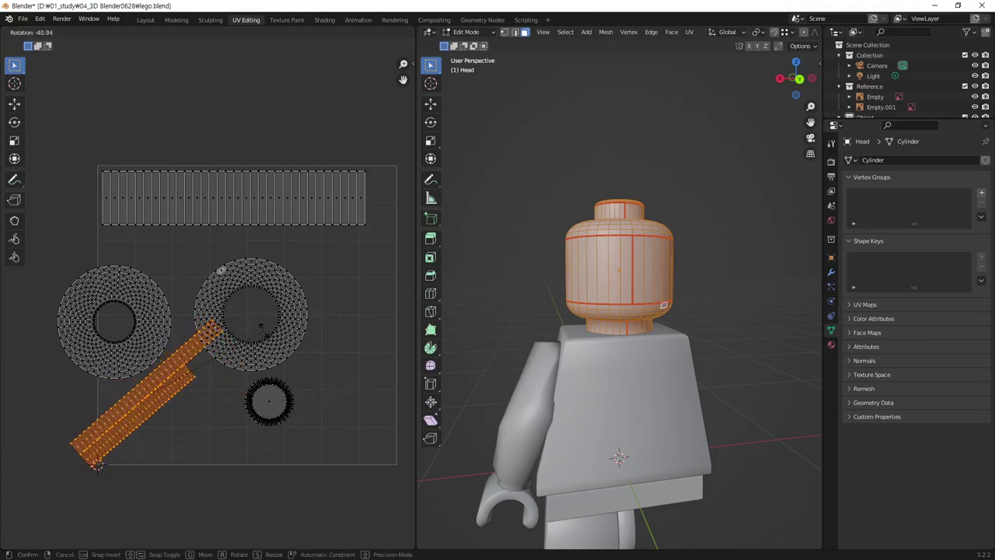
{"action": "type", "text": "90"}
{"action": "key", "text": "Return"}
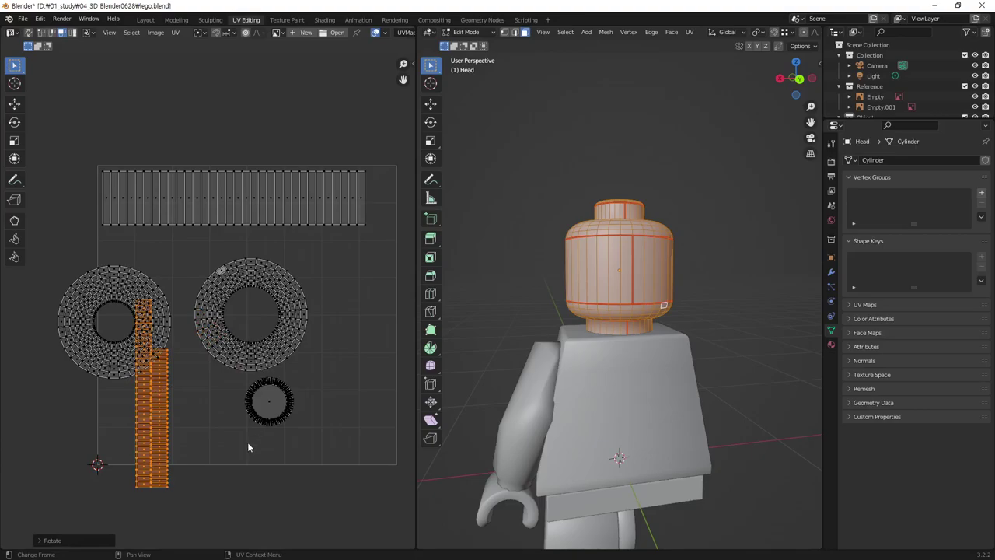
{"action": "left_click", "coordinate": [194, 443]}
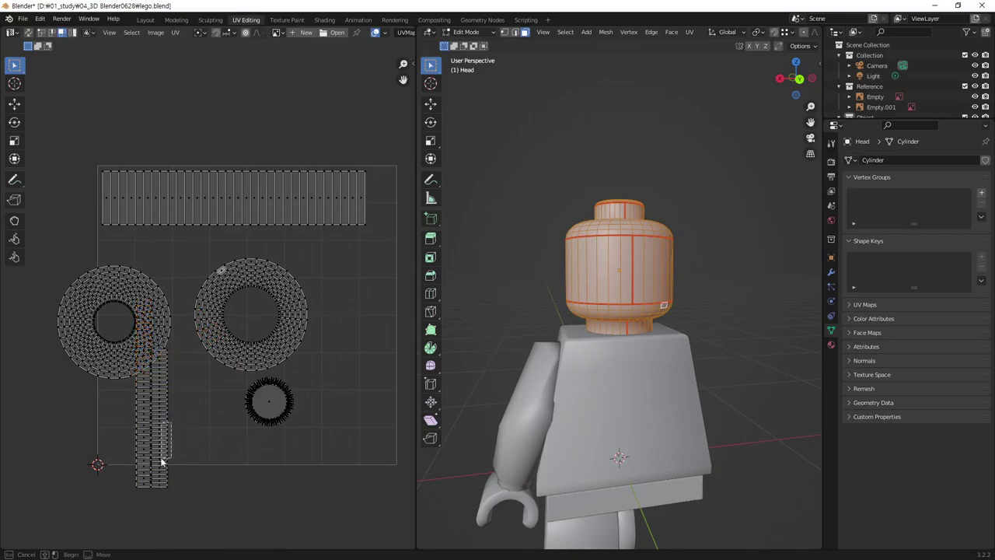
{"action": "left_click_drag", "start_coordinate": [175, 422], "coordinate": [149, 465]}
{"action": "key", "text": "ctrl+l"}
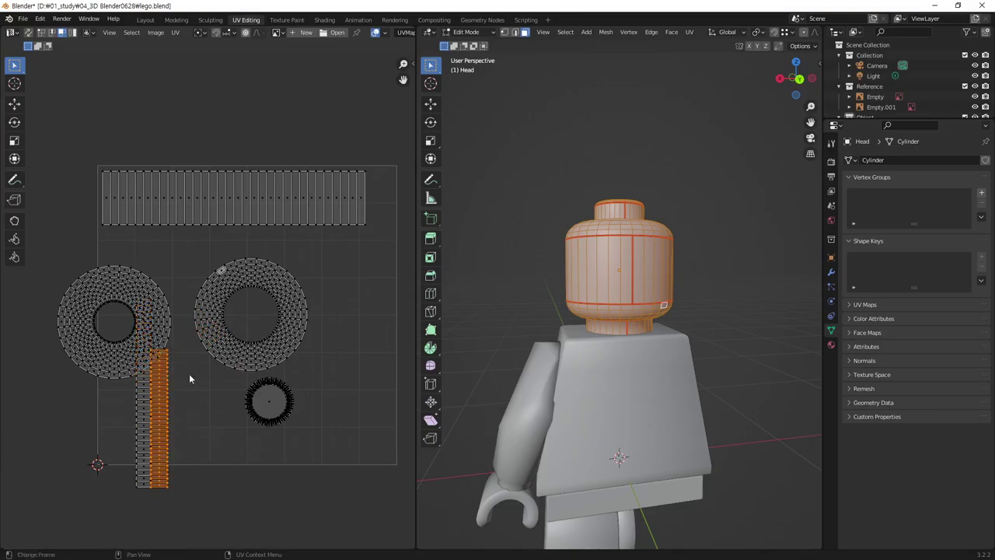
Shrink the right upright strip to about half and place it at the top strip's right end
{"action": "key", "text": "g"}
{"action": "left_click", "coordinate": [397, 399]}
{"action": "key", "text": "s"}
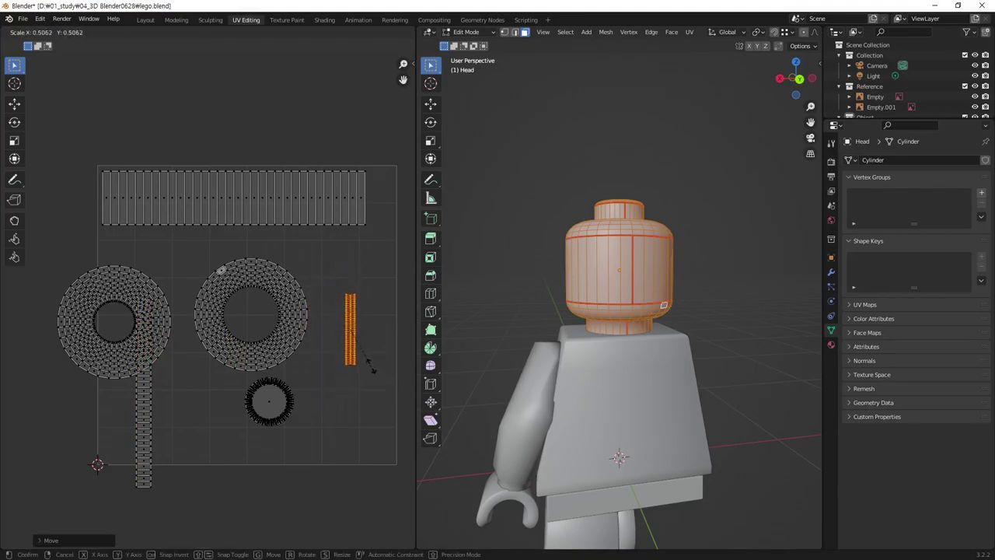
{"action": "left_click", "coordinate": [358, 381]}
{"action": "key", "text": "g"}
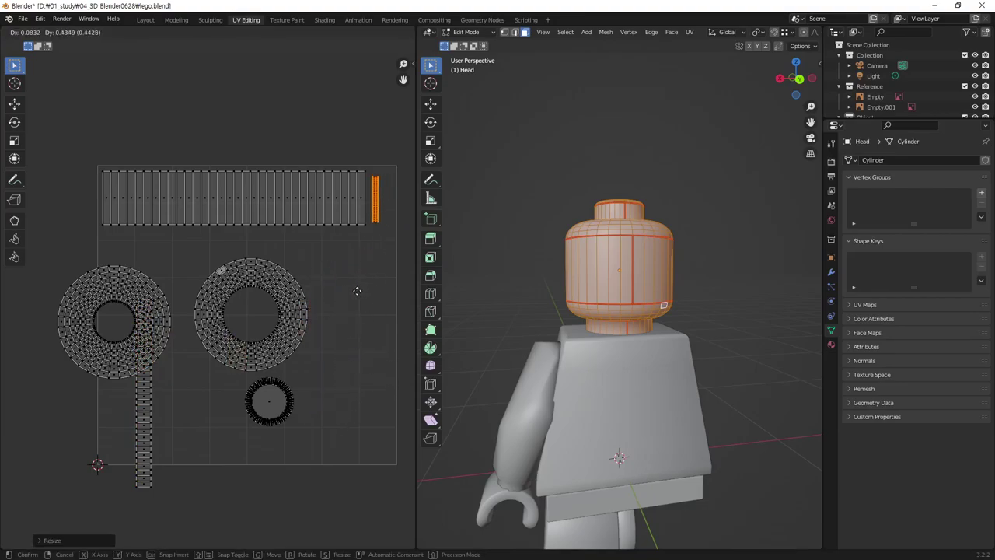
{"action": "left_click", "coordinate": [356, 290]}
{"action": "key", "text": "s"}
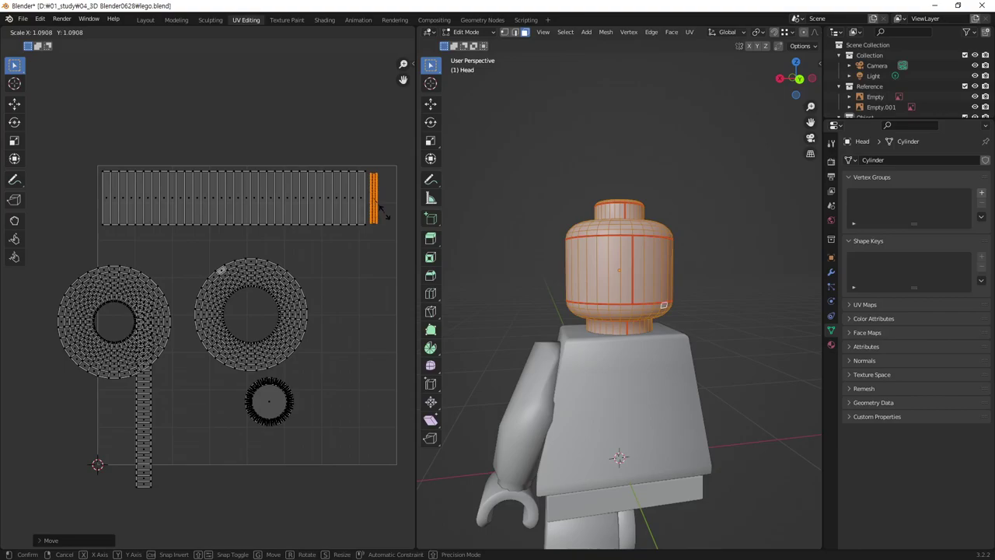
{"action": "left_click", "coordinate": [386, 221]}
{"action": "left_click", "coordinate": [324, 256]}
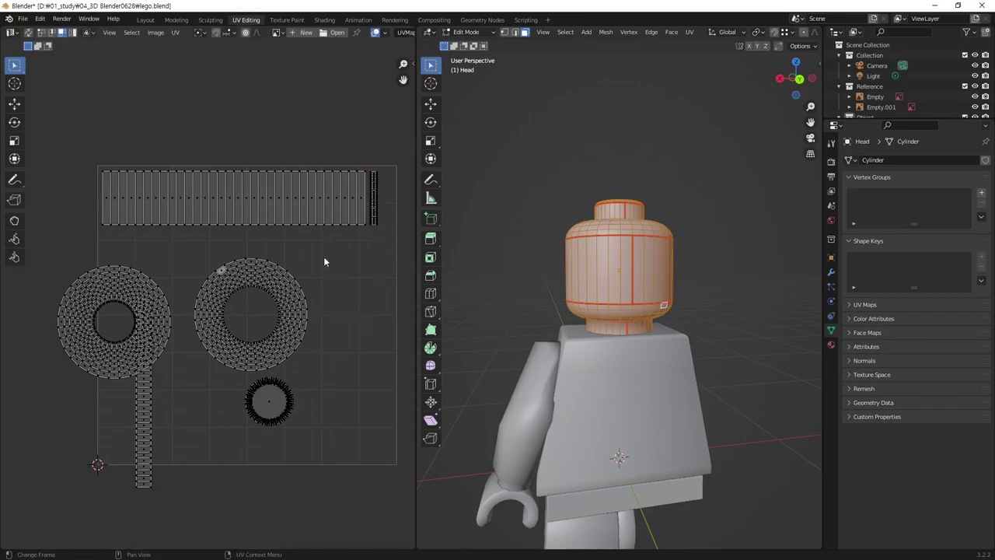
Shrink the left upright strip to about a third and set it beside the top strip
{"action": "left_click_drag", "start_coordinate": [170, 420], "coordinate": [106, 448]}
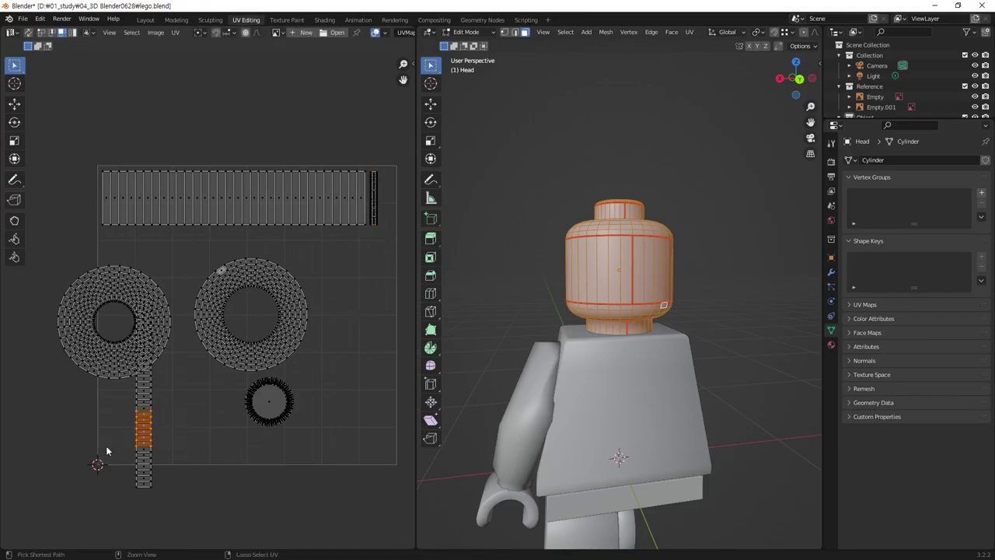
{"action": "key", "text": "ctrl+l"}
{"action": "key", "text": "g"}
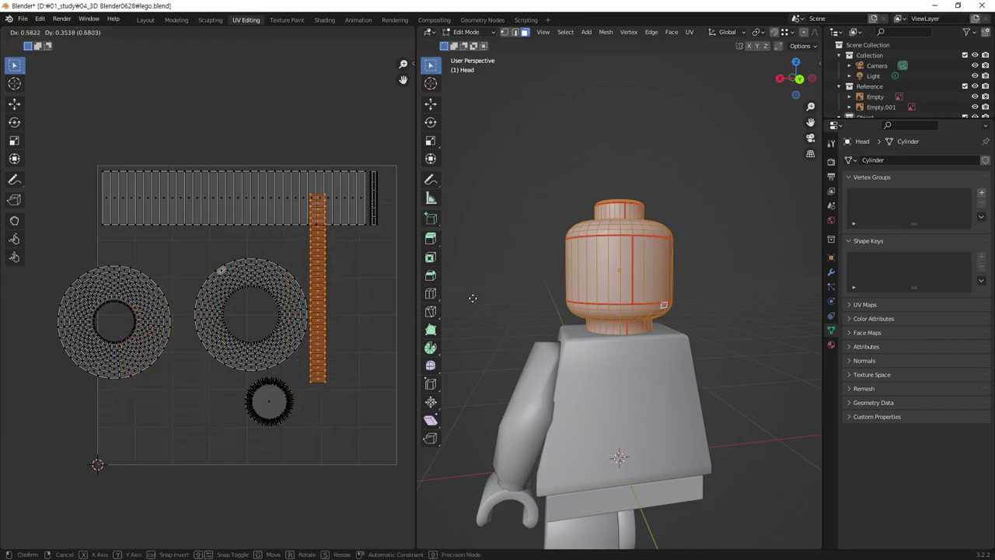
{"action": "left_click", "coordinate": [386, 305]}
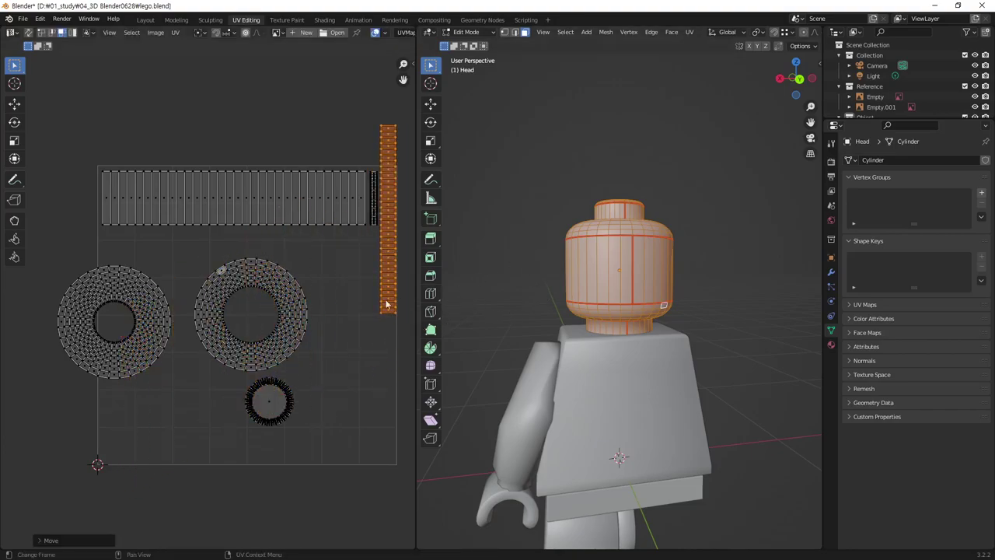
{"action": "key", "text": "s"}
{"action": "left_click", "coordinate": [379, 278]}
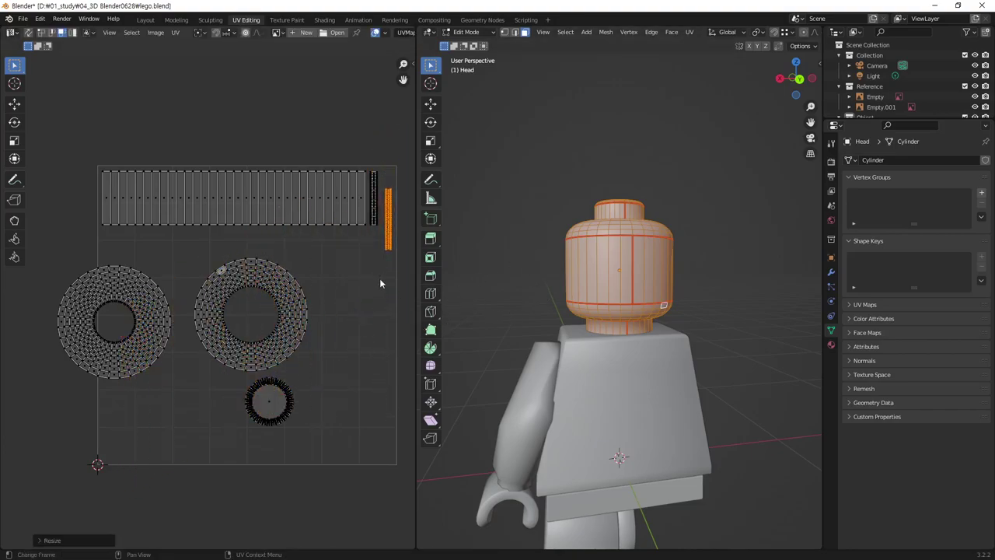
{"action": "key", "text": "g"}
{"action": "left_click", "coordinate": [369, 345]}
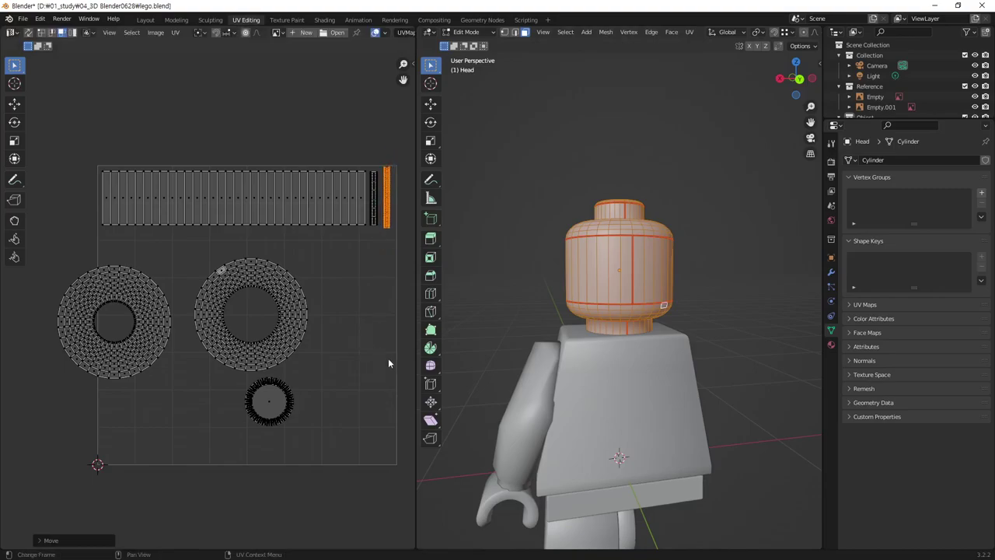
{"action": "key", "text": "s"}
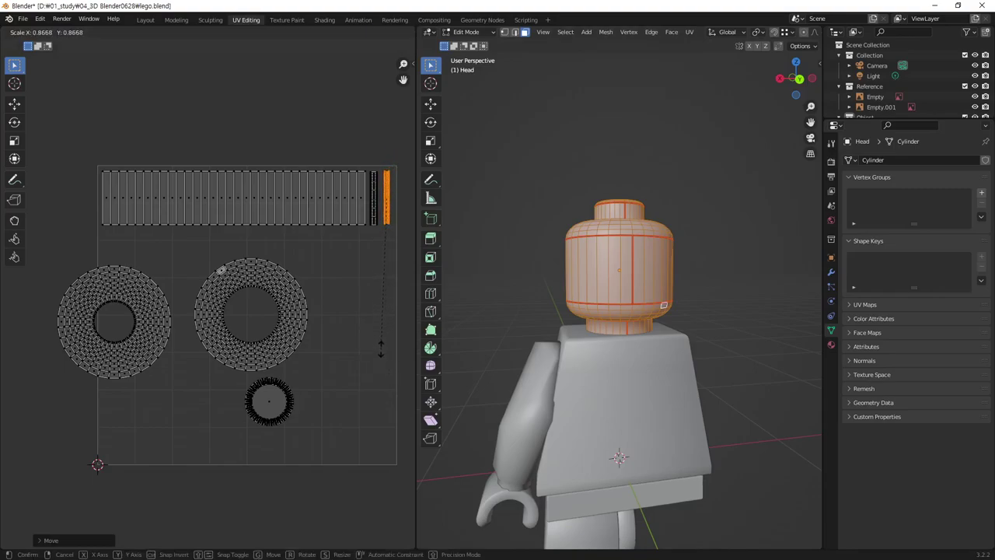
{"action": "left_click", "coordinate": [383, 356]}
{"action": "key", "text": "g"}
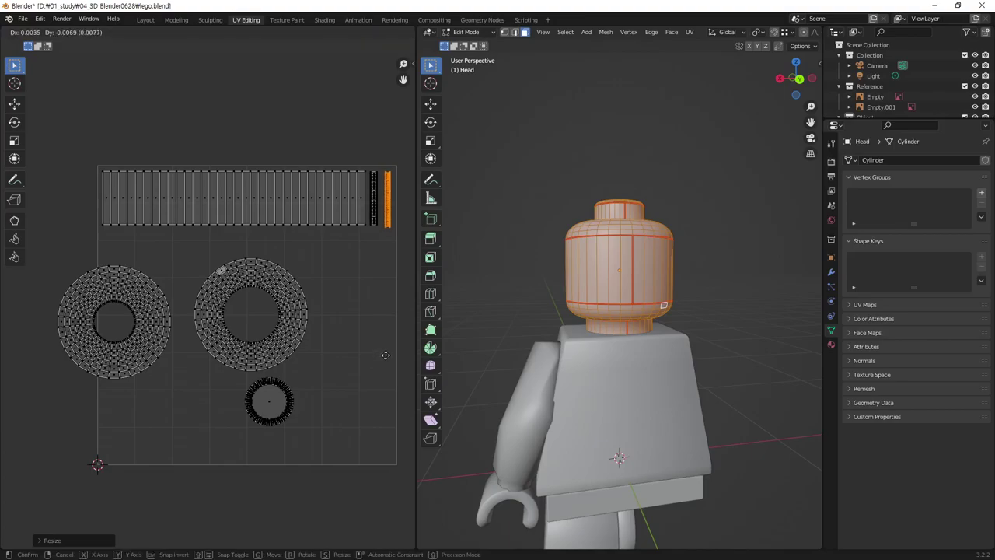
{"action": "left_click", "coordinate": [386, 358]}
Shift the adjacent thin column slightly to the right
{"action": "left_click", "coordinate": [373, 190]}
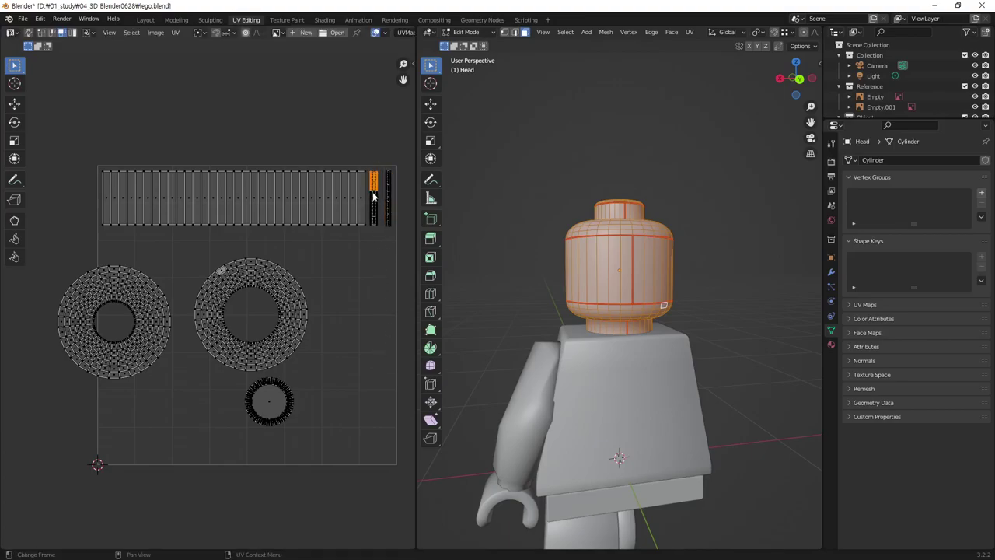
{"action": "key", "text": "g"}
{"action": "left_click", "coordinate": [372, 277]}
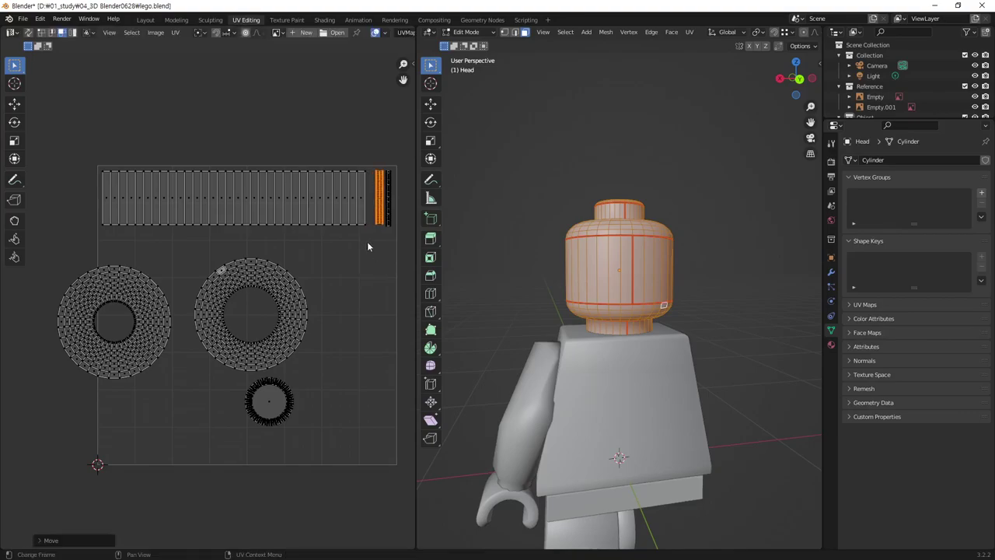
{"action": "left_click_drag", "start_coordinate": [365, 160], "coordinate": [349, 222]}
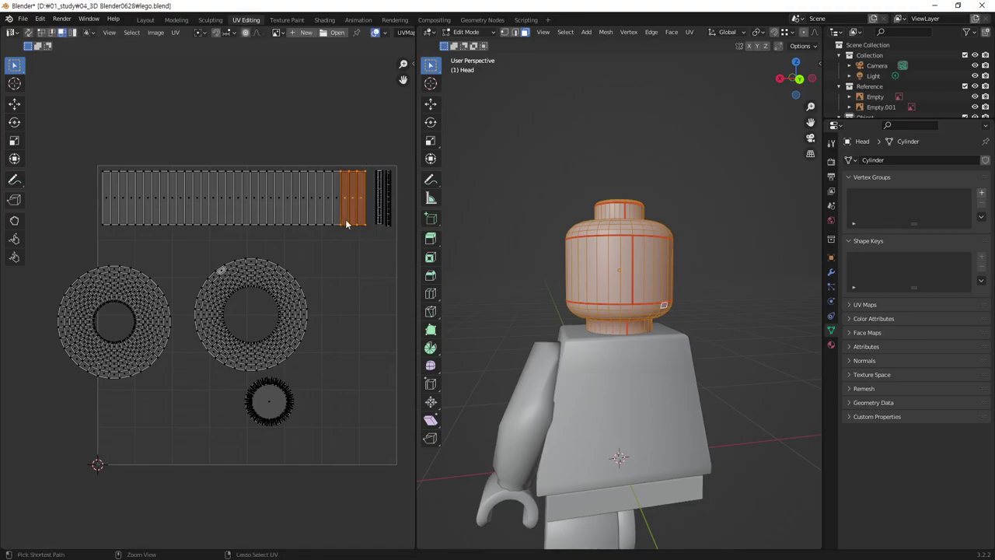
Scale the top Head strip up slightly and nudge it right to meet the thin columns
{"action": "key", "text": "ctrl+l"}
{"action": "key", "text": "s"}
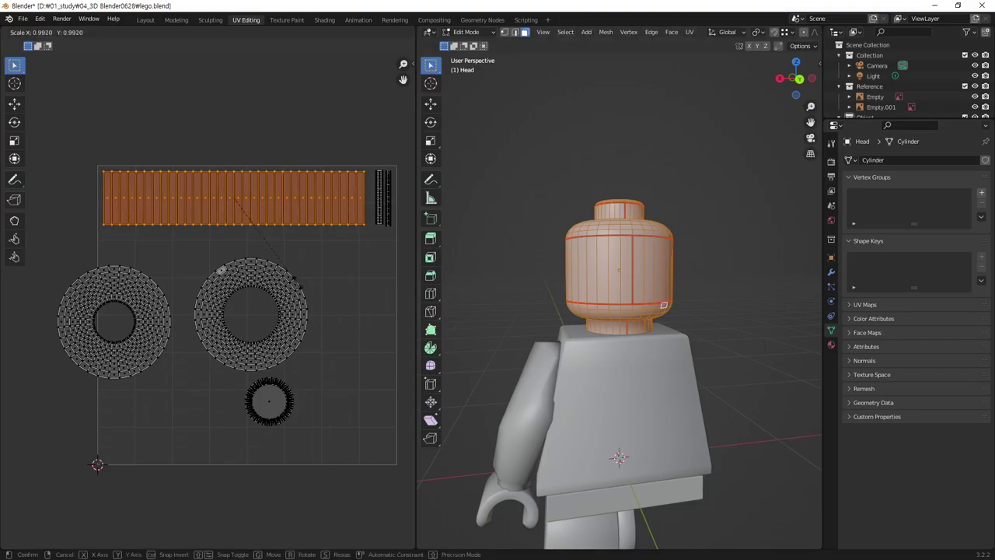
{"action": "left_click", "coordinate": [337, 311]}
{"action": "key", "text": "g"}
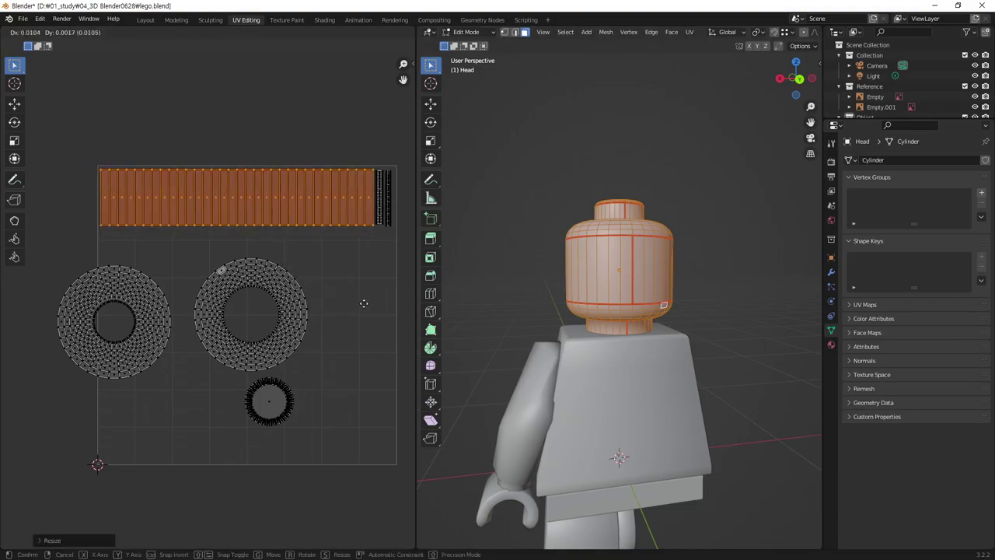
{"action": "left_click", "coordinate": [362, 303]}
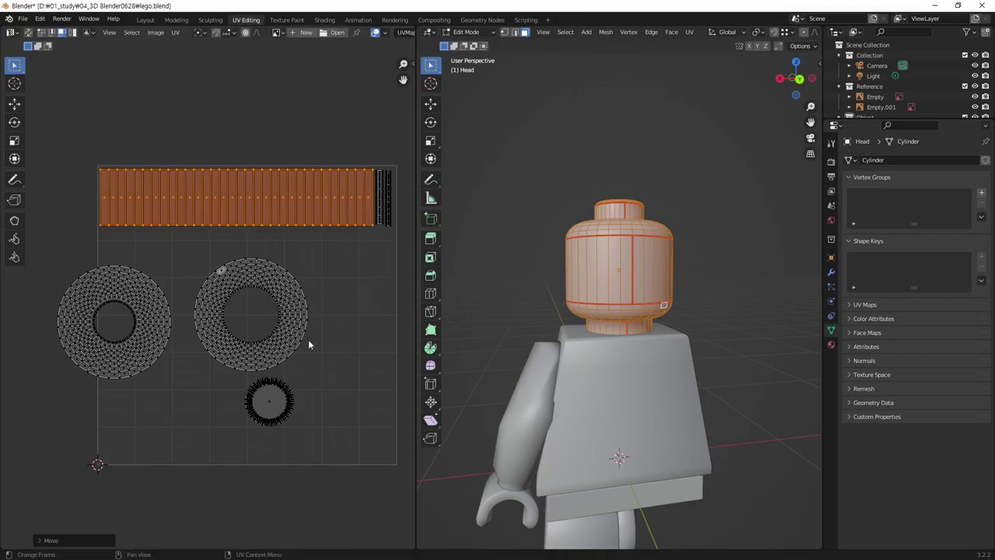
{"action": "left_click_drag", "start_coordinate": [268, 272], "coordinate": [317, 315]}
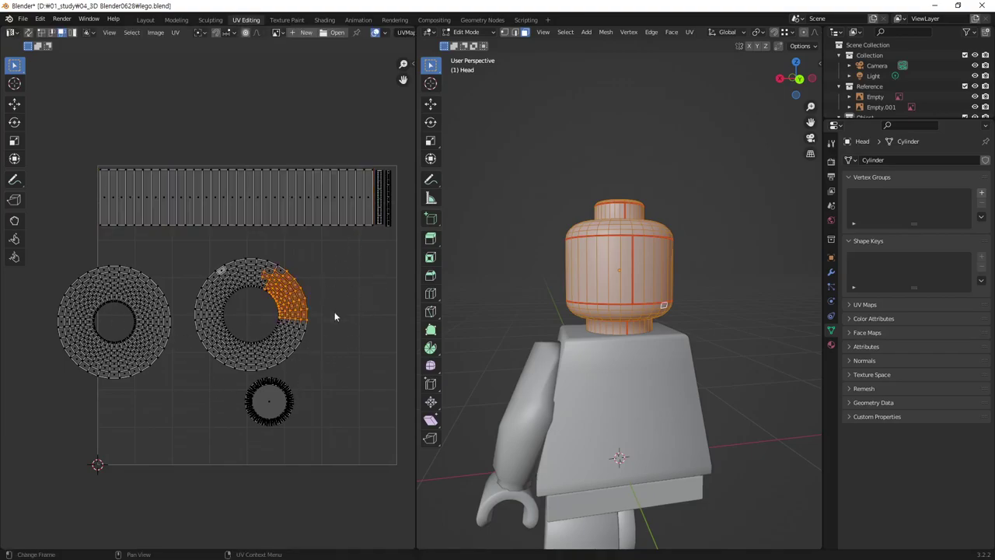
Select the whole right ring island and move it further to the right
{"action": "left_click", "coordinate": [303, 348]}
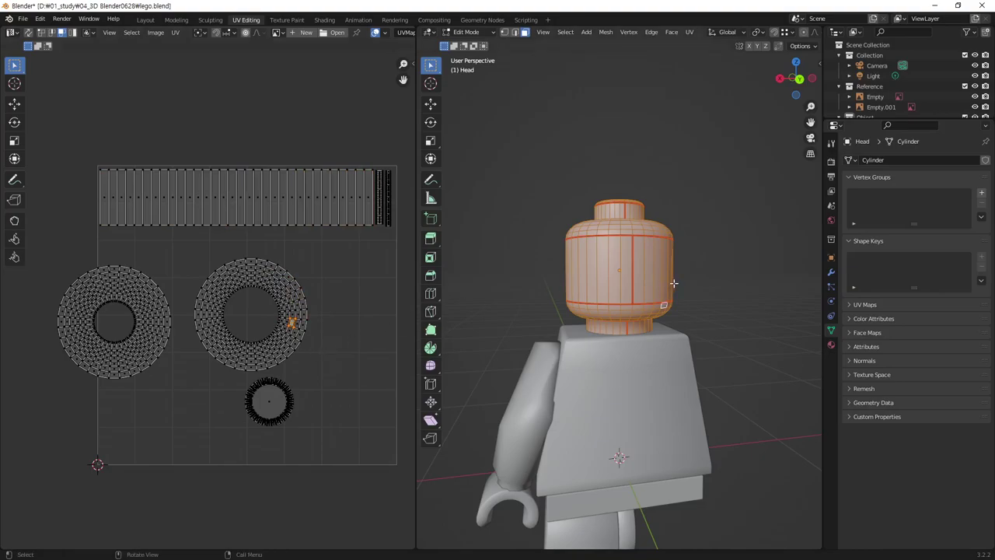
{"action": "mouse_move", "coordinate": [497, 311]}
{"action": "middle_mouse_down"}
{"action": "mouse_move", "coordinate": [512, 307]}
{"action": "mouse_move", "coordinate": [412, 287]}
{"action": "middle_mouse_up"}
{"action": "key", "text": "ctrl+KP_Add"}
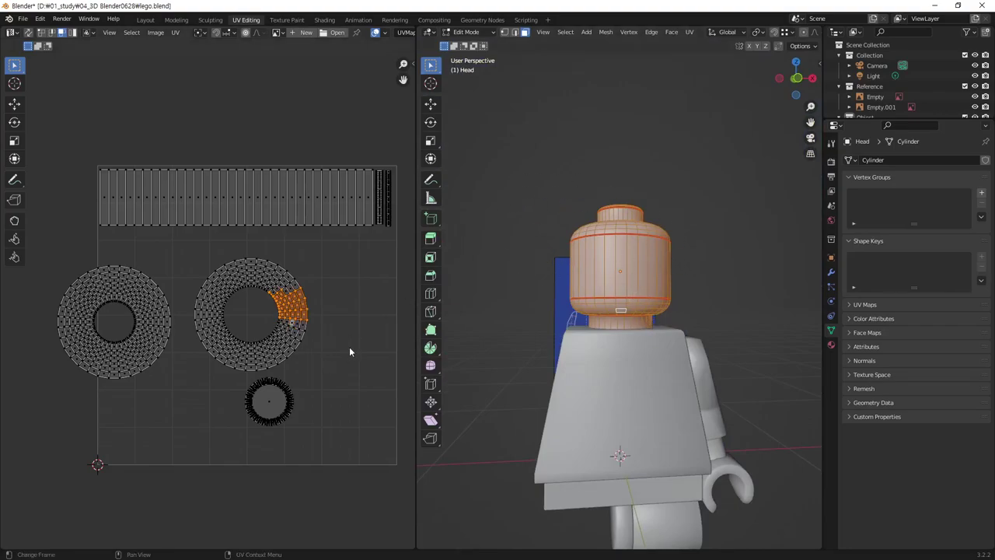
{"action": "key", "text": "ctrl+KP_Add"}
{"action": "key", "text": "ctrl+KP_Add"}
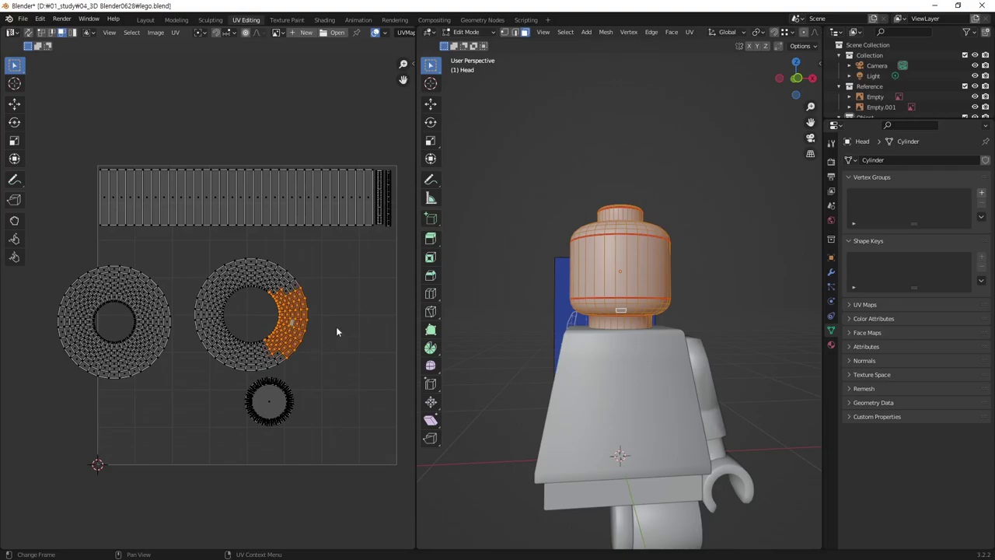
{"action": "key", "text": "ctrl+KP_Add"}
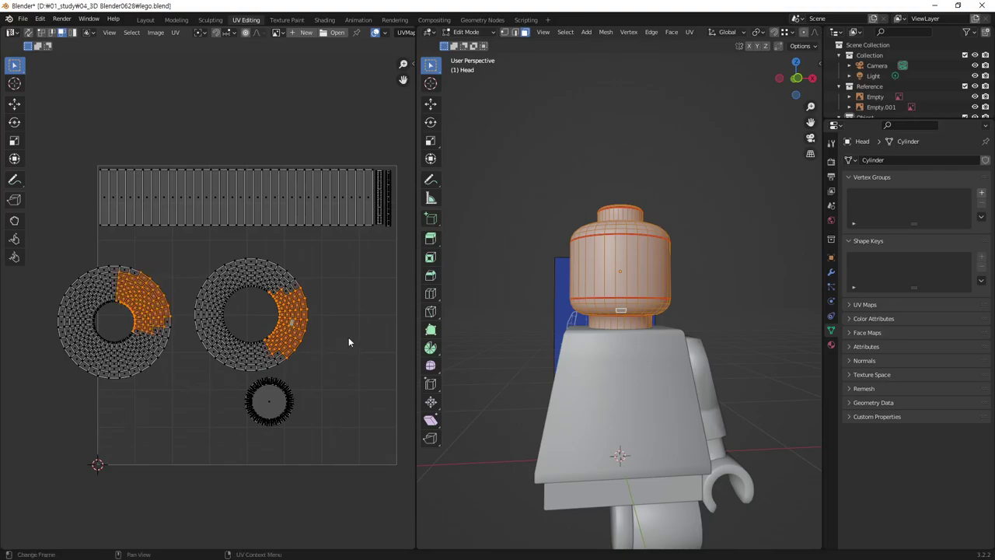
{"action": "key", "text": "ctrl+z"}
{"action": "key", "text": "ctrl+z"}
{"action": "key", "text": "ctrl+l"}
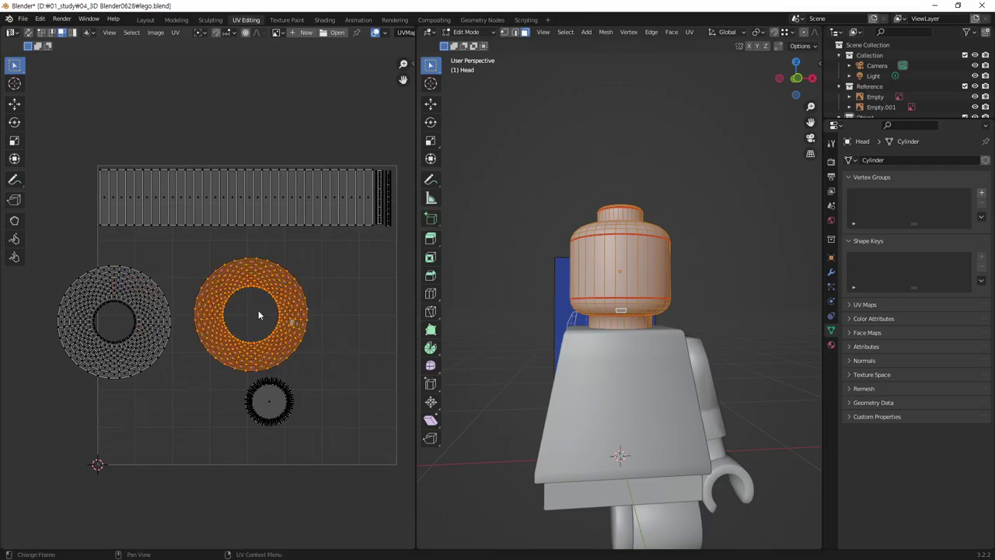
{"action": "key", "text": "g"}
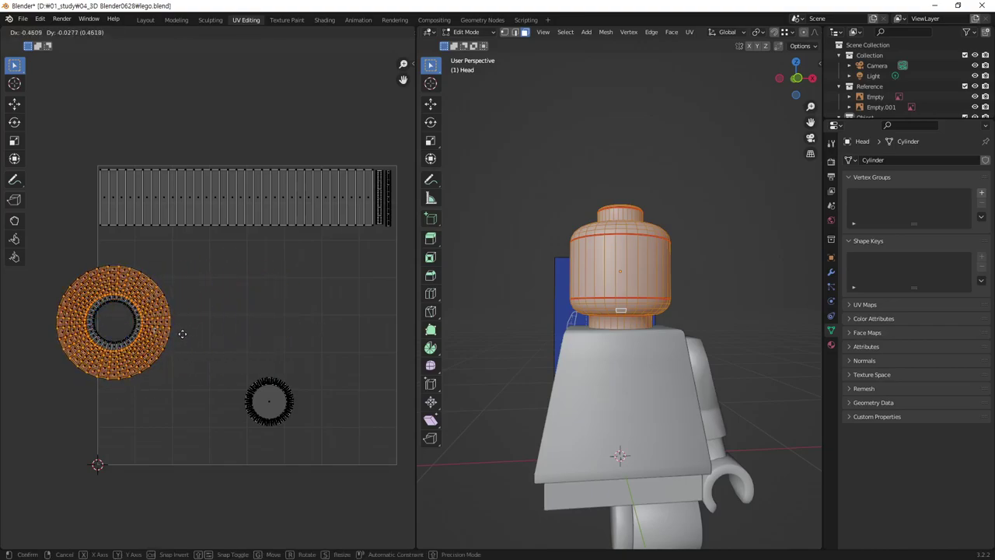
{"action": "left_click", "coordinate": [362, 320]}
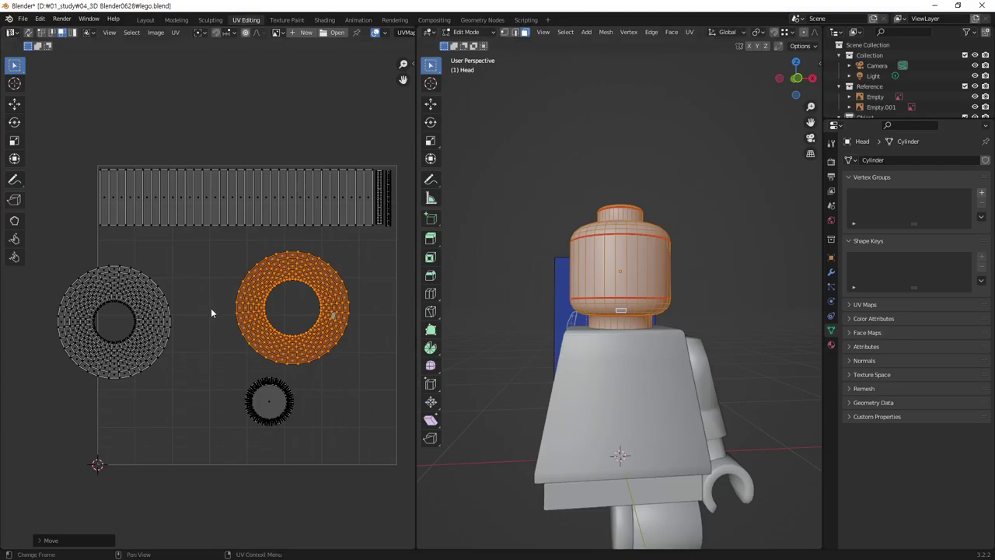
Shrink the right ring sharply and tuck it into the UV square's upper-right corner
{"action": "left_click_drag", "start_coordinate": [189, 287], "coordinate": [130, 378]}
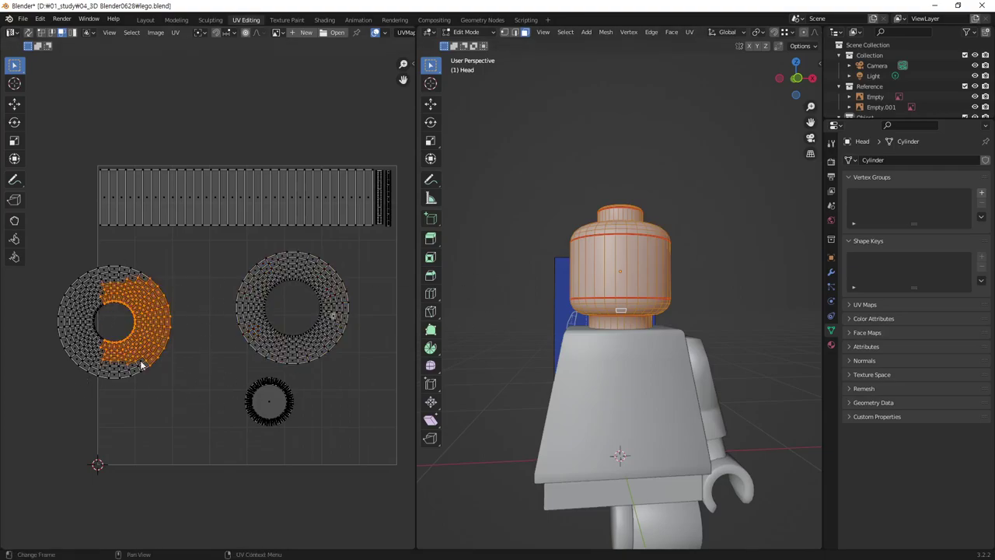
{"action": "key", "text": "alt+a"}
{"action": "left_click_drag", "start_coordinate": [368, 278], "coordinate": [262, 336]}
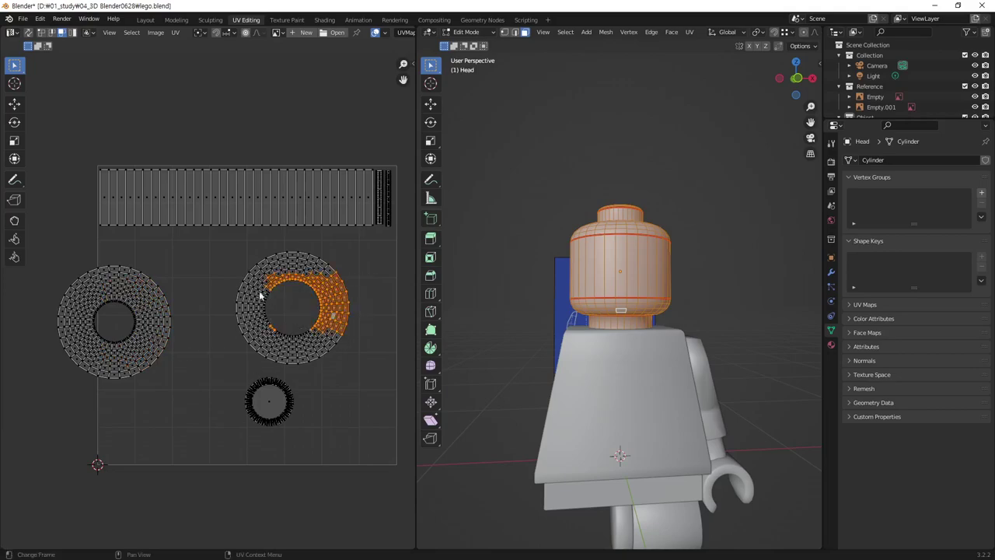
{"action": "left_click", "coordinate": [359, 362]}
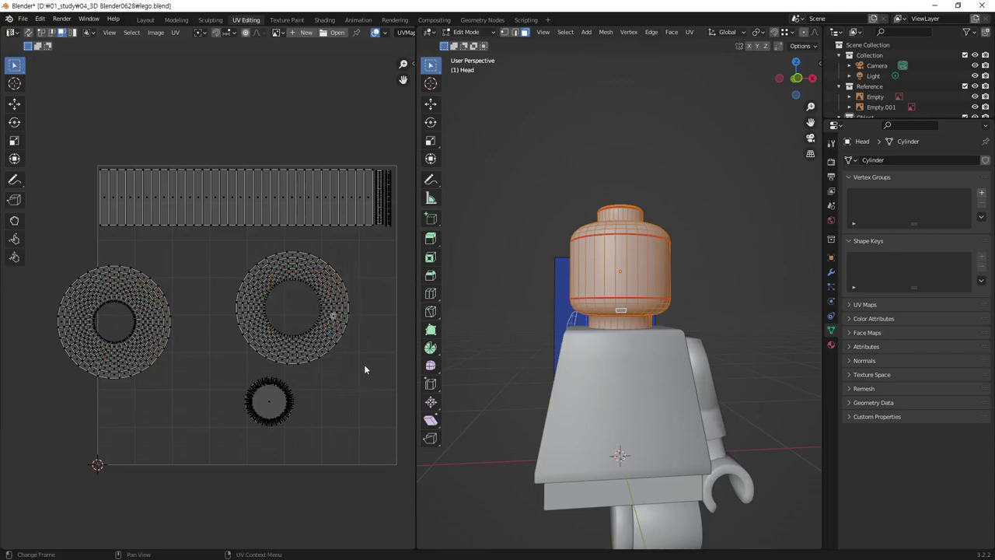
{"action": "left_click_drag", "start_coordinate": [366, 286], "coordinate": [310, 329]}
{"action": "key", "text": "ctrl+l"}
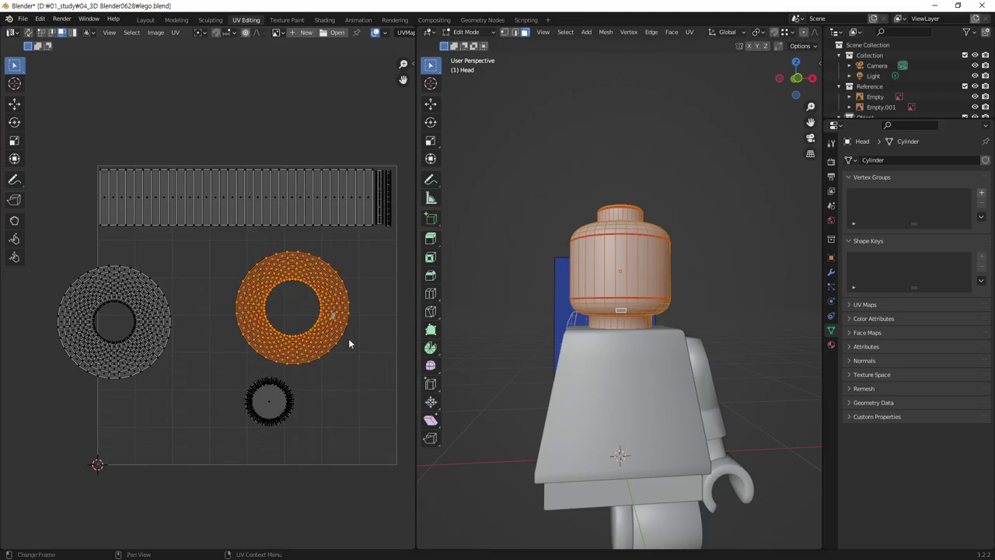
{"action": "key", "text": "s"}
{"action": "left_click", "coordinate": [315, 348]}
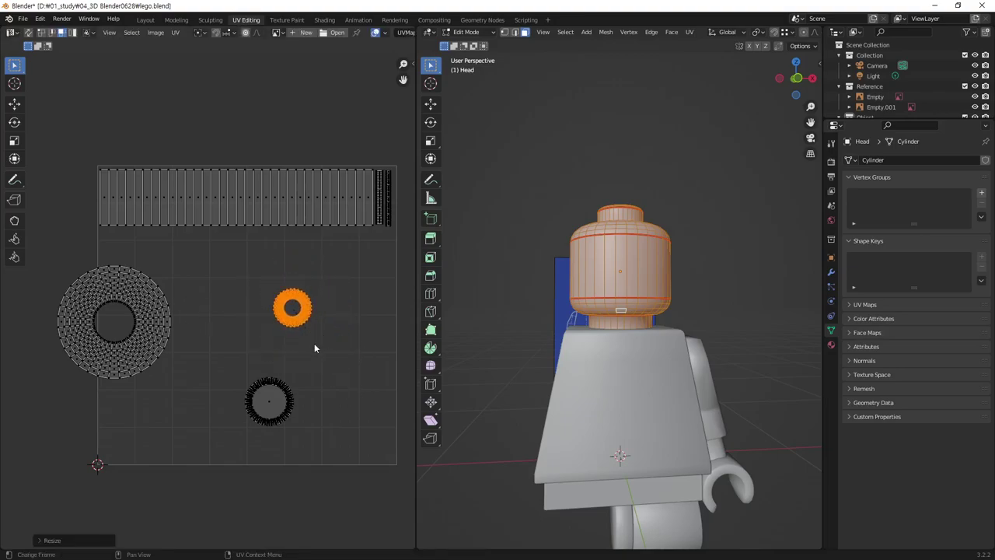
{"action": "key", "text": "g"}
{"action": "left_click", "coordinate": [366, 350]}
{"action": "key", "text": "s"}
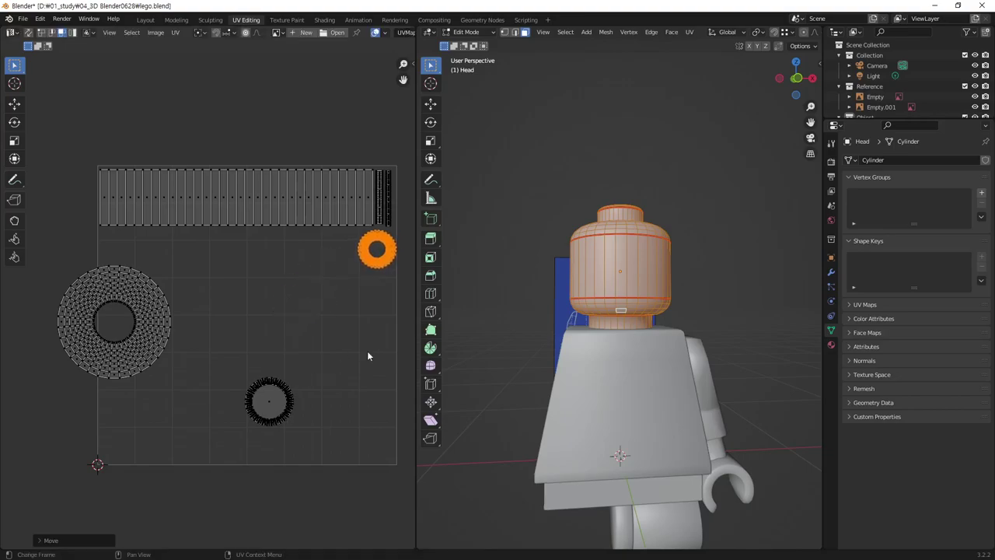
{"action": "left_click", "coordinate": [386, 322]}
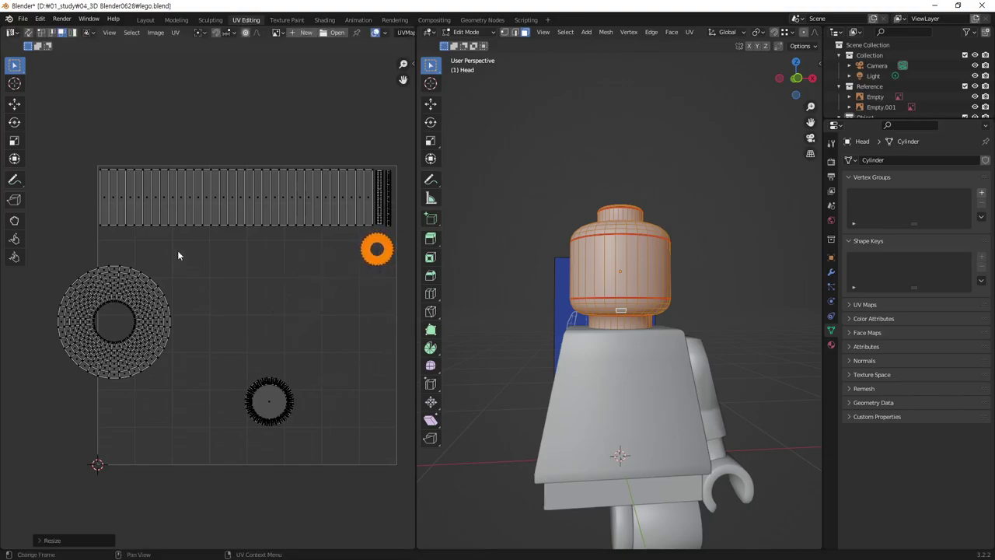
{"action": "left_click_drag", "start_coordinate": [178, 253], "coordinate": [49, 402]}
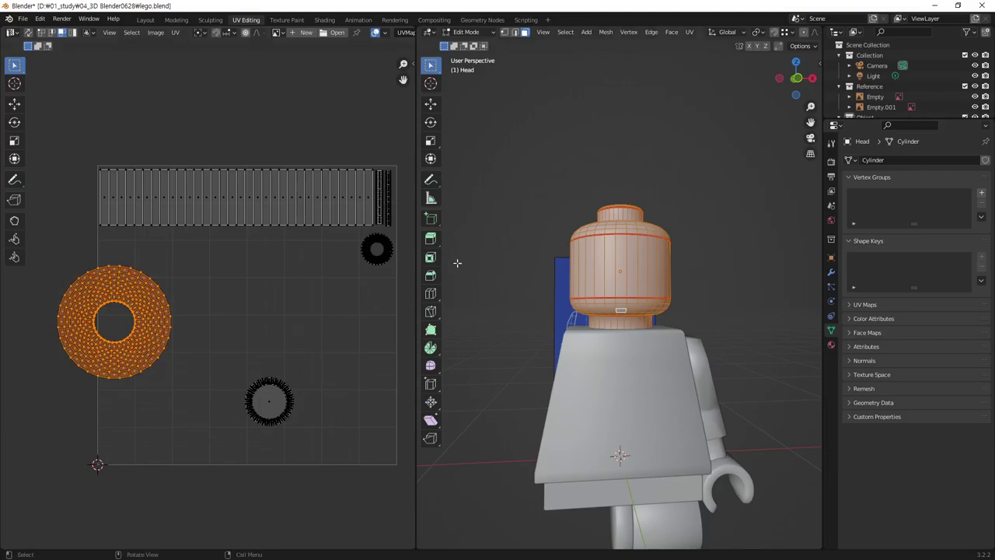
Shrink the left ring island in two passes and set it beside the small ring, upper right
{"action": "key", "text": "s"}
{"action": "left_click", "coordinate": [211, 337]}
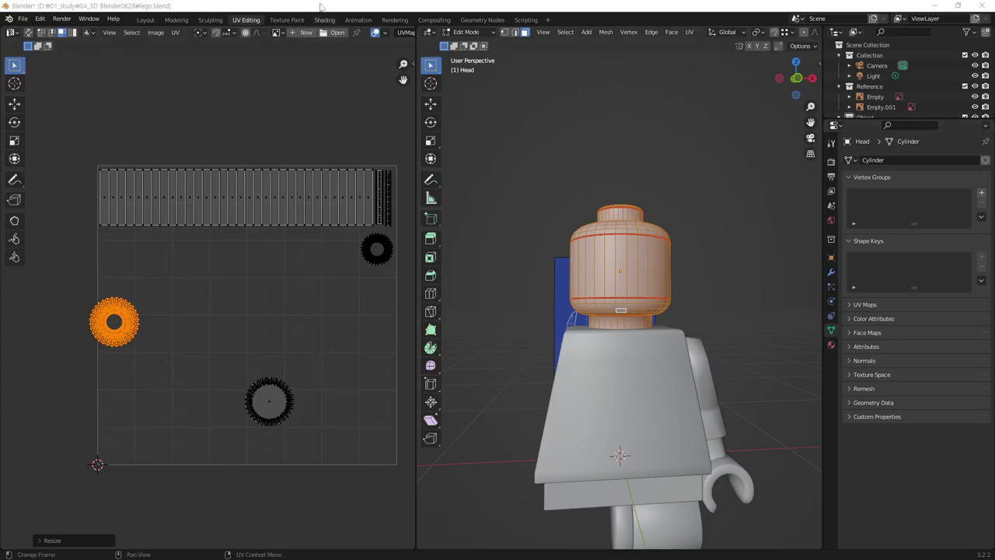
{"action": "key", "text": "s"}
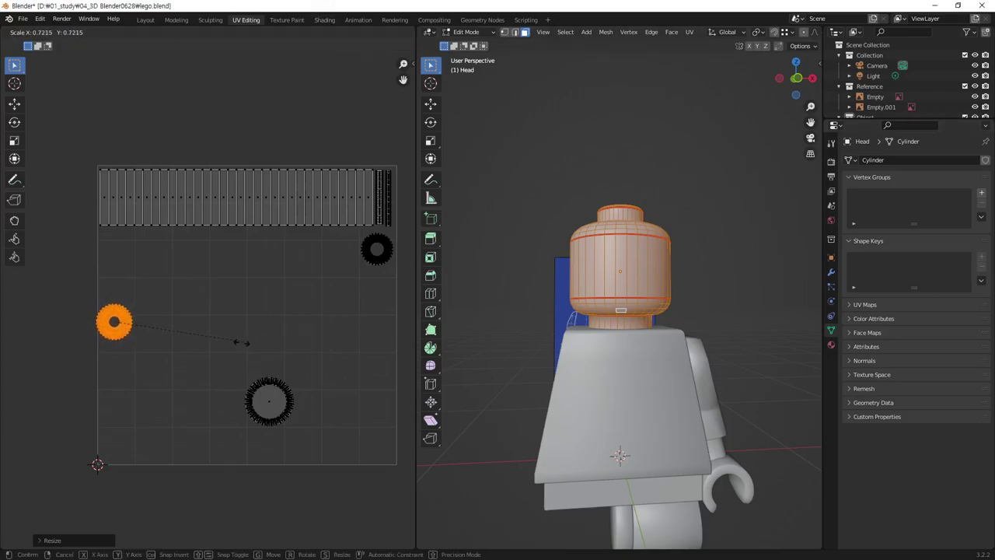
{"action": "left_click", "coordinate": [231, 346]}
{"action": "key", "text": "g"}
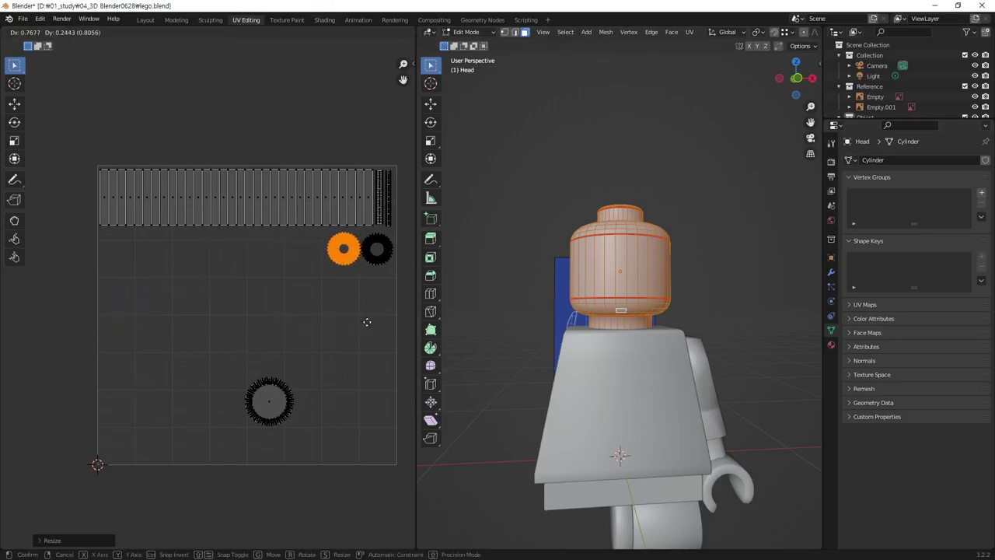
{"action": "left_click", "coordinate": [365, 318]}
{"action": "key", "text": "s"}
{"action": "left_click", "coordinate": [360, 302]}
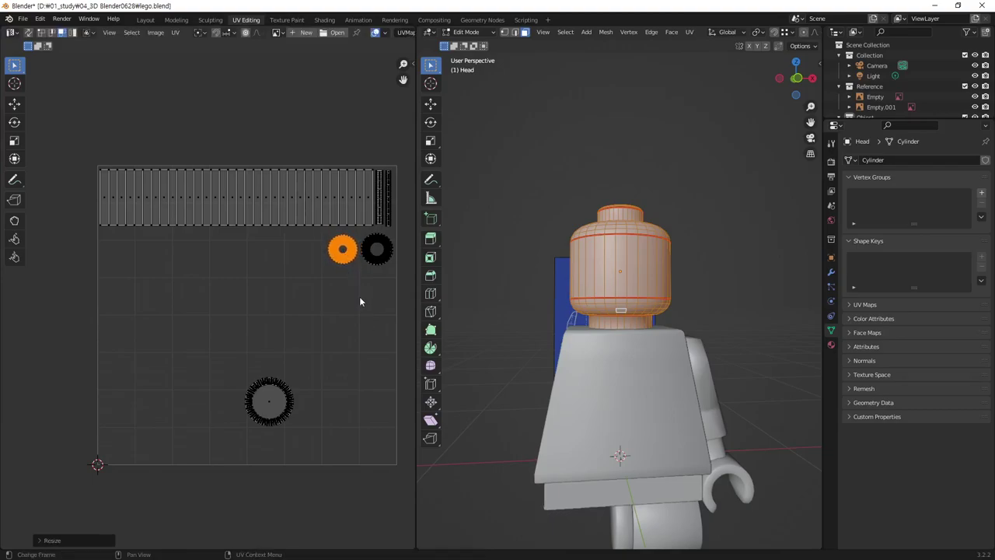
{"action": "key", "text": "g"}
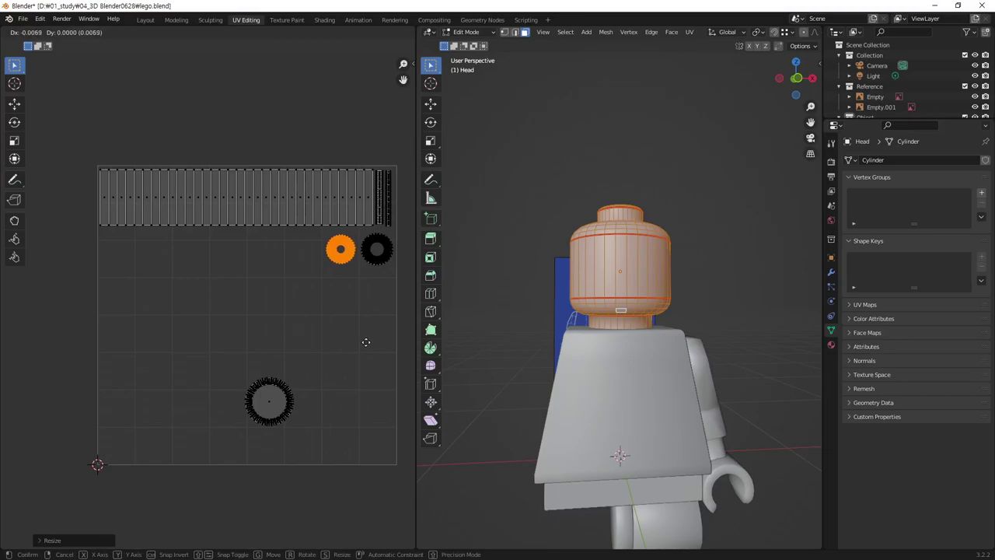
{"action": "left_click", "coordinate": [366, 342]}
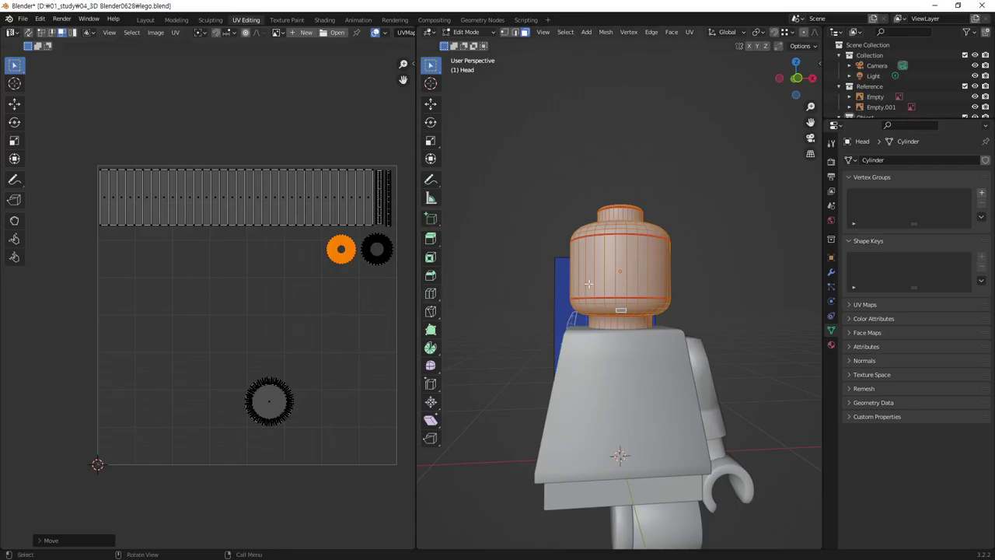
Reselect all head faces so every Head UV island shows in the UV editor
{"action": "middle_click_drag", "start_coordinate": [342, 299], "coordinate": [284, 255]}
{"action": "left_click_drag", "start_coordinate": [293, 298], "coordinate": [130, 500]}
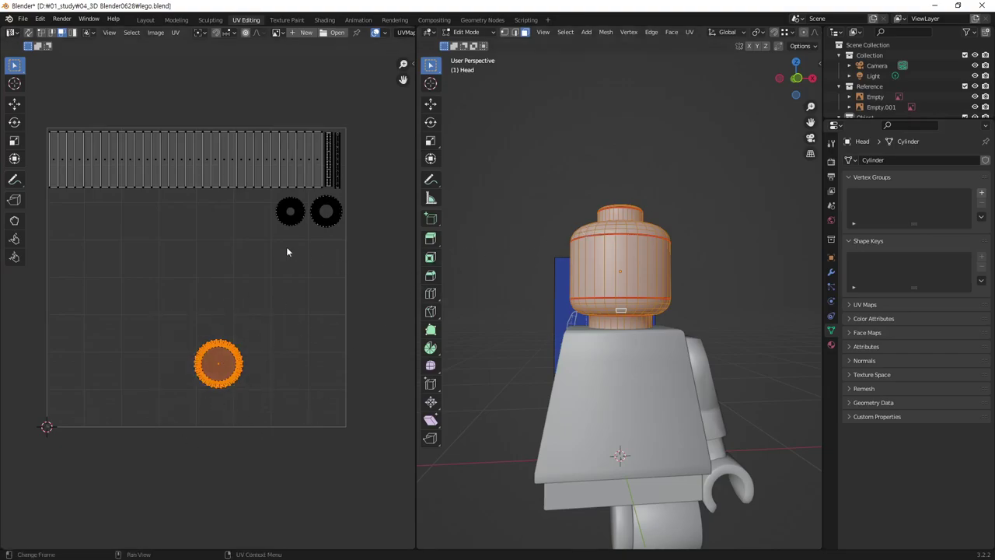
{"action": "key", "text": "alt+a"}
{"action": "mouse_move", "coordinate": [520, 218]}
{"action": "middle_mouse_down"}
{"action": "mouse_move", "coordinate": [524, 284]}
{"action": "mouse_move", "coordinate": [469, 297]}
{"action": "middle_mouse_up"}
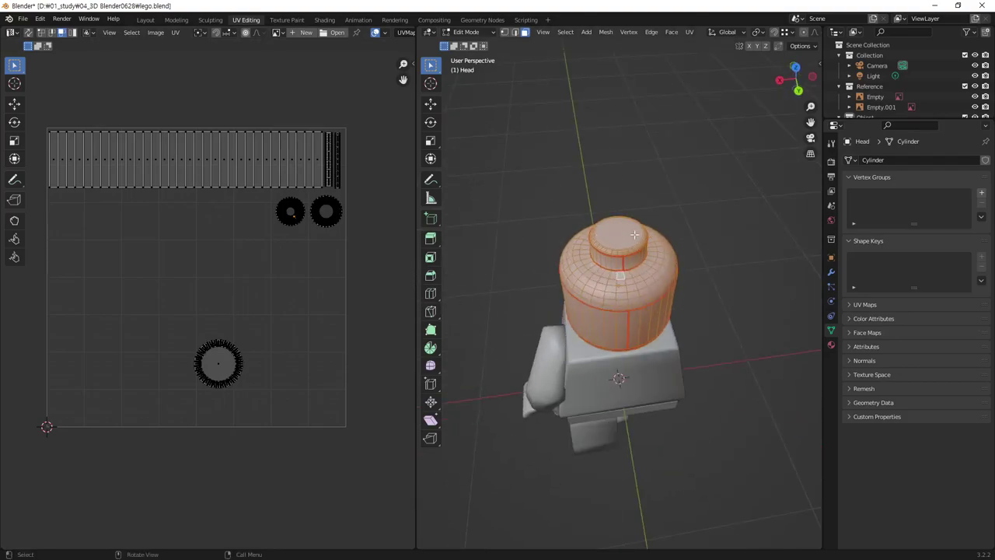
{"action": "key", "text": "alt+a"}
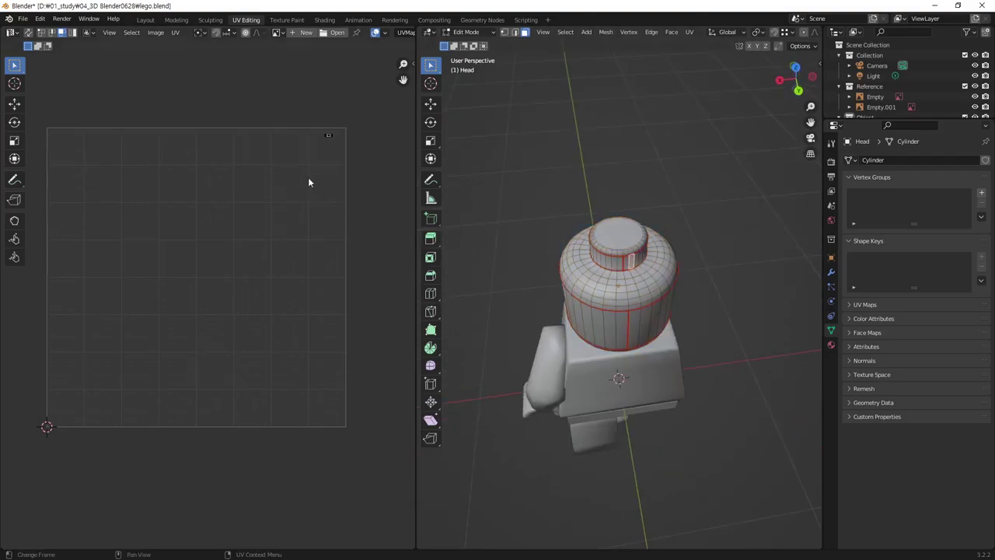
{"action": "key", "text": "a"}
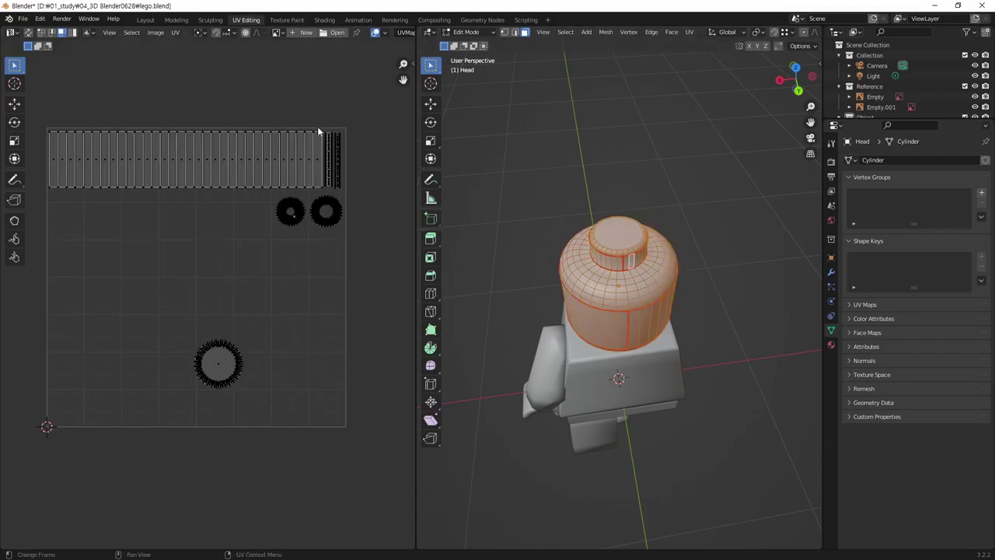
{"action": "mouse_move", "coordinate": [329, 163]}
{"action": "middle_mouse_down"}
{"action": "mouse_move", "coordinate": [291, 223]}
{"action": "mouse_move", "coordinate": [324, 237]}
{"action": "middle_mouse_up"}
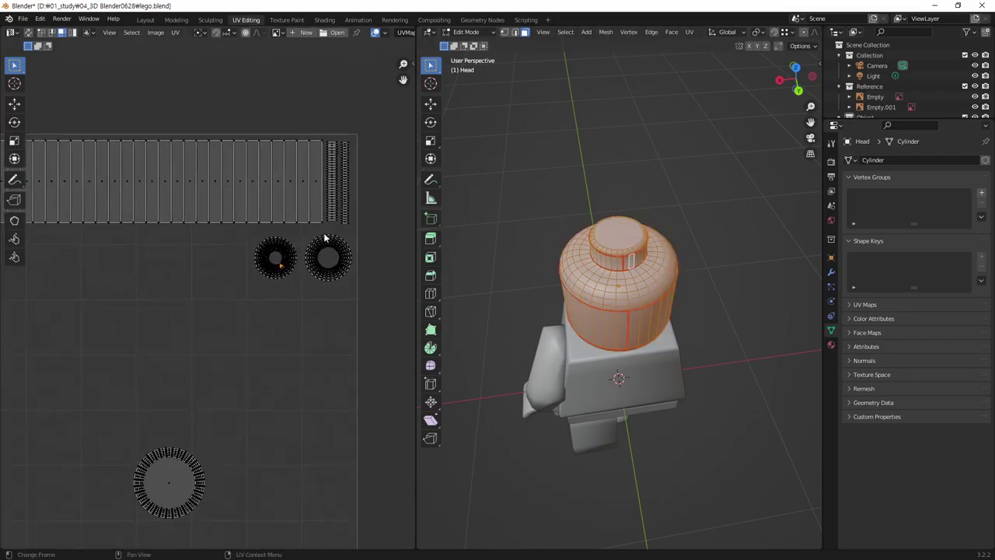
{"action": "left_click_drag", "start_coordinate": [324, 133], "coordinate": [339, 231]}
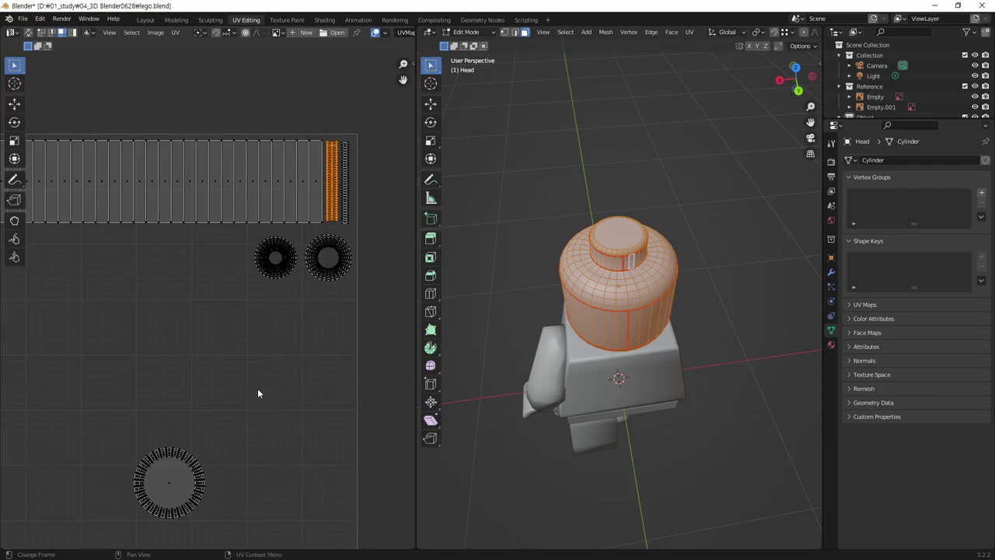
Shrink the bottom circle island to about a third and nest it inside the left small ring
{"action": "left_click_drag", "start_coordinate": [264, 384], "coordinate": [114, 527]}
{"action": "key", "text": "s"}
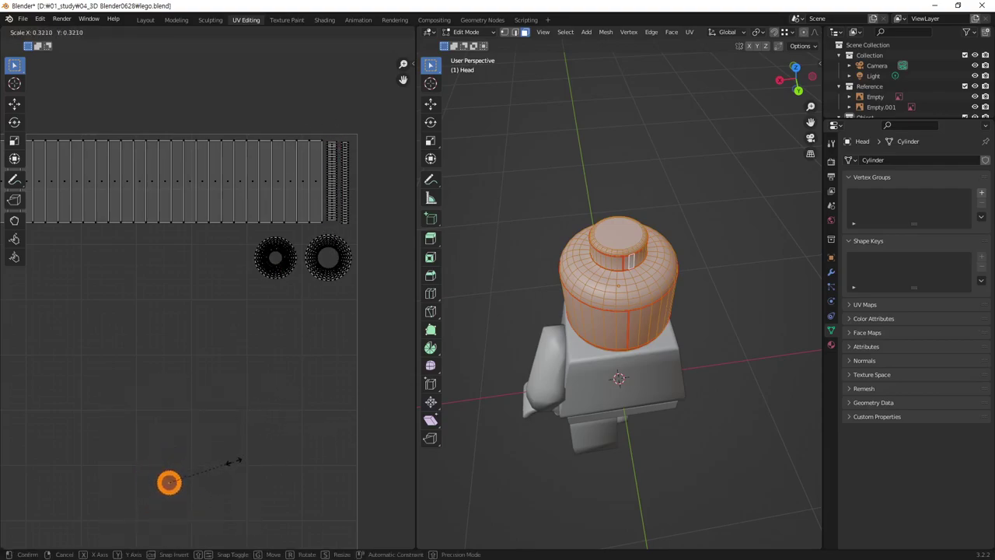
{"action": "left_click", "coordinate": [233, 462]}
{"action": "key", "text": "g"}
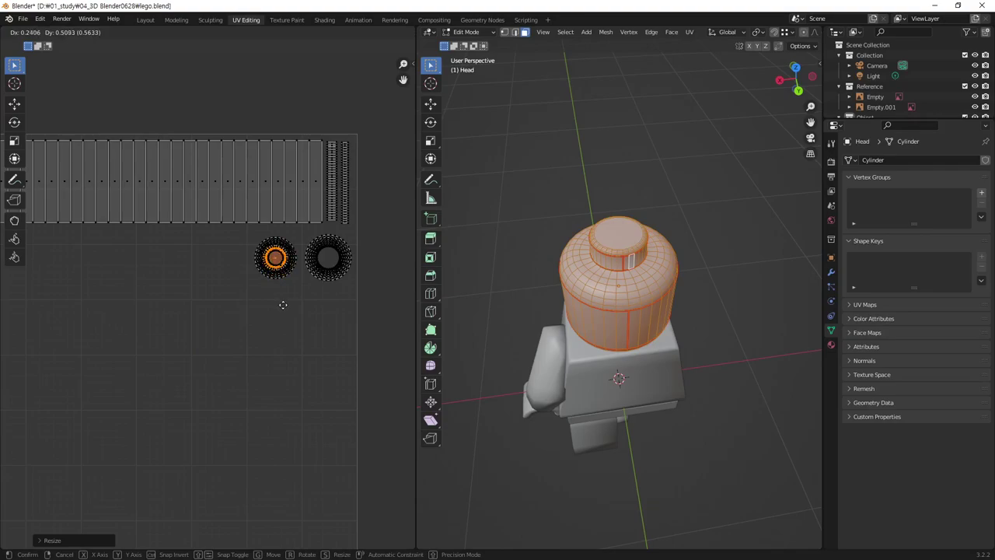
{"action": "left_click", "coordinate": [283, 307]}
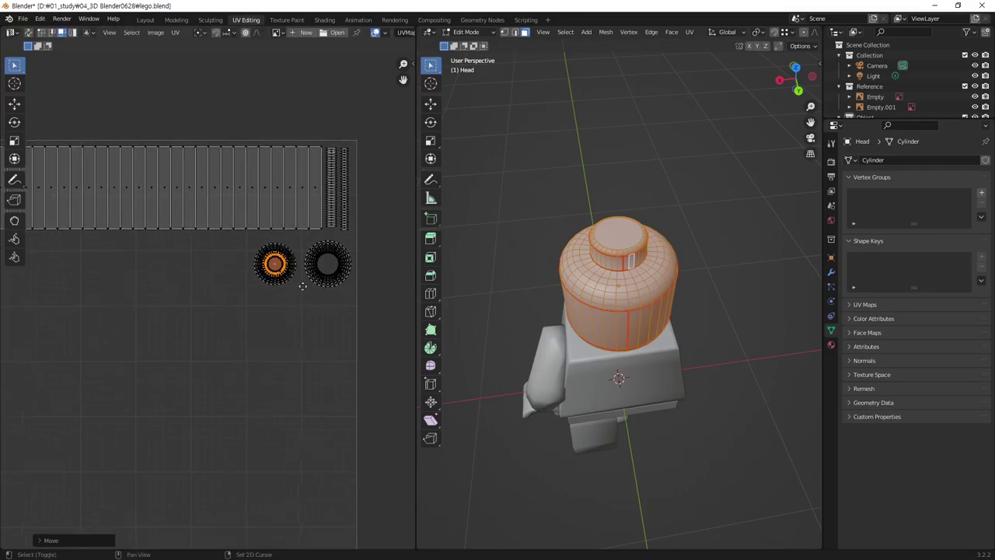
{"action": "scroll", "coordinate": [344, 270], "scroll_direction": "left", "scroll_amount": 3, "text": "ctrl"}
{"action": "scroll", "coordinate": [332, 329], "scroll_direction": "down", "scroll_amount": 3}
{"action": "scroll", "coordinate": [333, 337], "scroll_direction": "up", "scroll_amount": 2}
{"action": "middle_click_drag", "start_coordinate": [333, 337], "coordinate": [344, 311]}
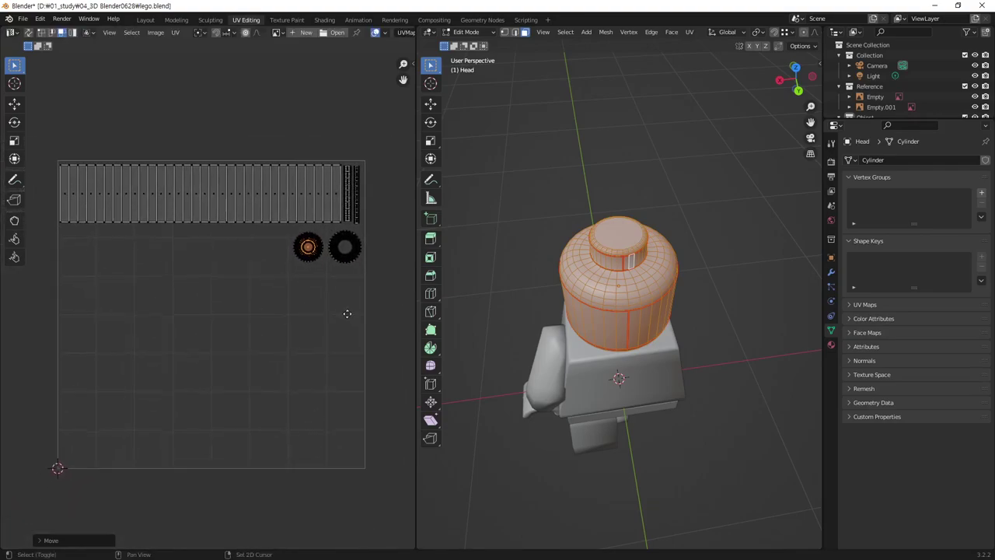
{"action": "mouse_move", "coordinate": [397, 136]}
{"action": "left_mouse_down"}
{"action": "mouse_move", "coordinate": [60, 322]}
{"action": "mouse_move", "coordinate": [21, 309]}
{"action": "left_mouse_up"}
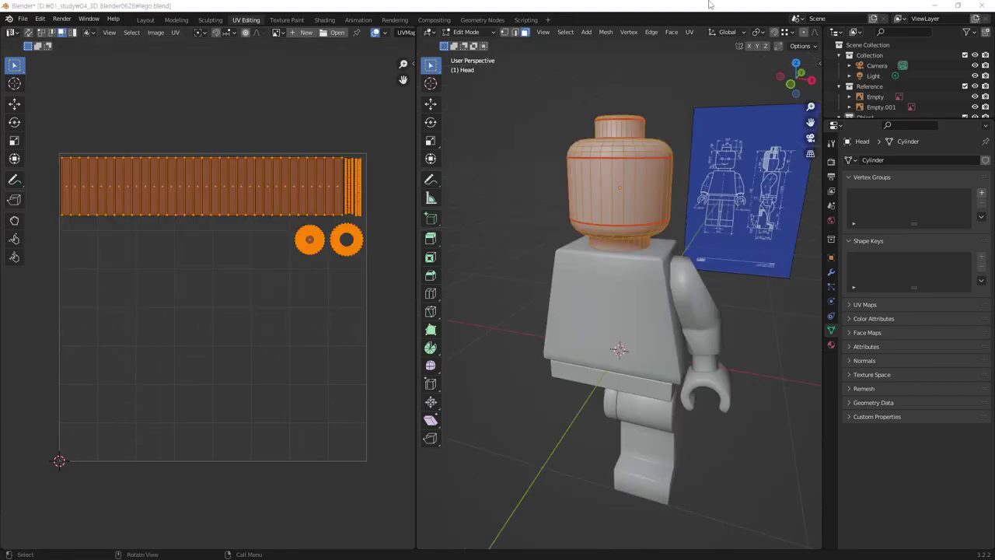
Leave the head, select the Body torso and enter Edit Mode to display its cross-shaped UVs
{"action": "left_click", "coordinate": [674, 337]}
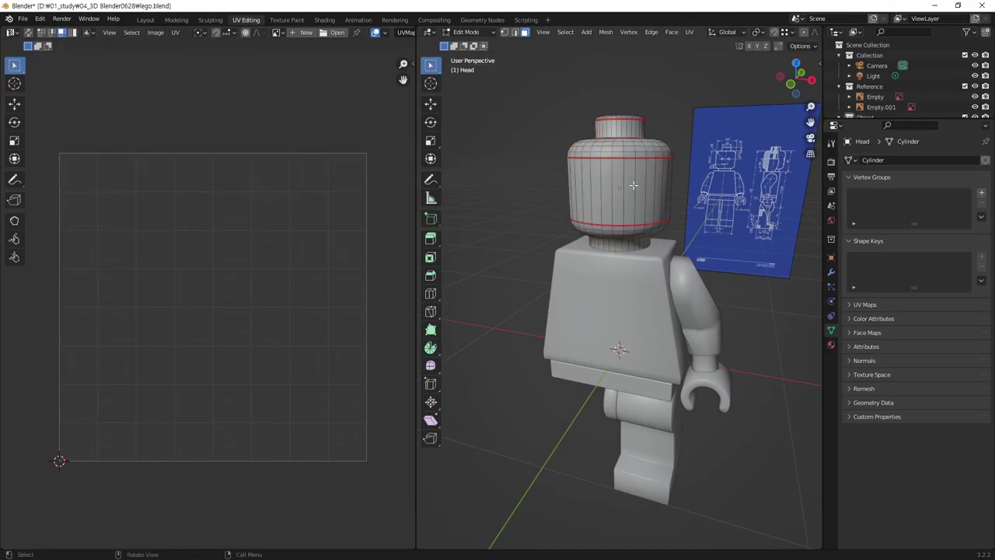
{"action": "key", "text": "Tab"}
{"action": "left_click", "coordinate": [632, 309]}
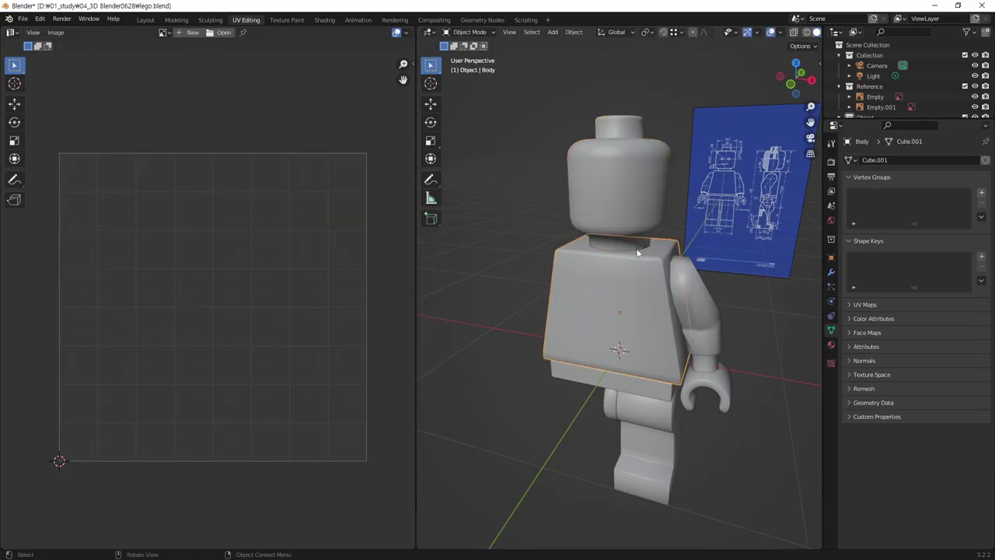
{"action": "key", "text": "Tab"}
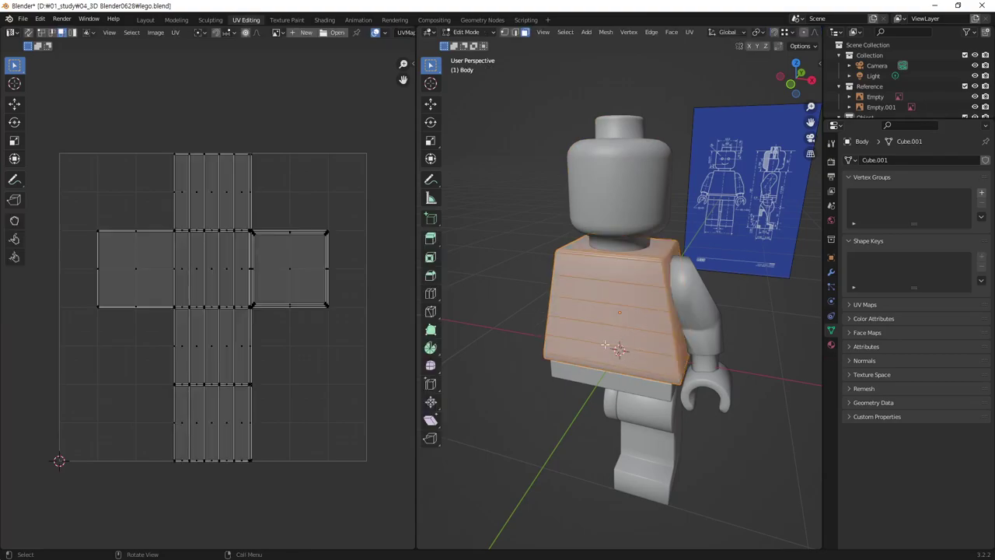
{"action": "mouse_move", "coordinate": [652, 346]}
{"action": "middle_mouse_down"}
{"action": "mouse_move", "coordinate": [672, 328]}
{"action": "mouse_move", "coordinate": [736, 352]}
{"action": "middle_mouse_up"}
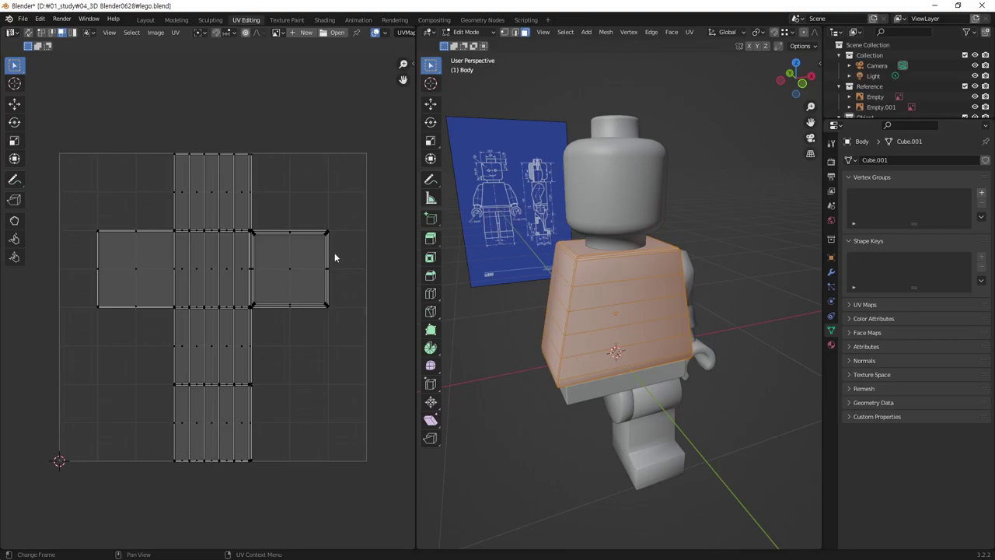
{"action": "key", "text": "KP_1"}
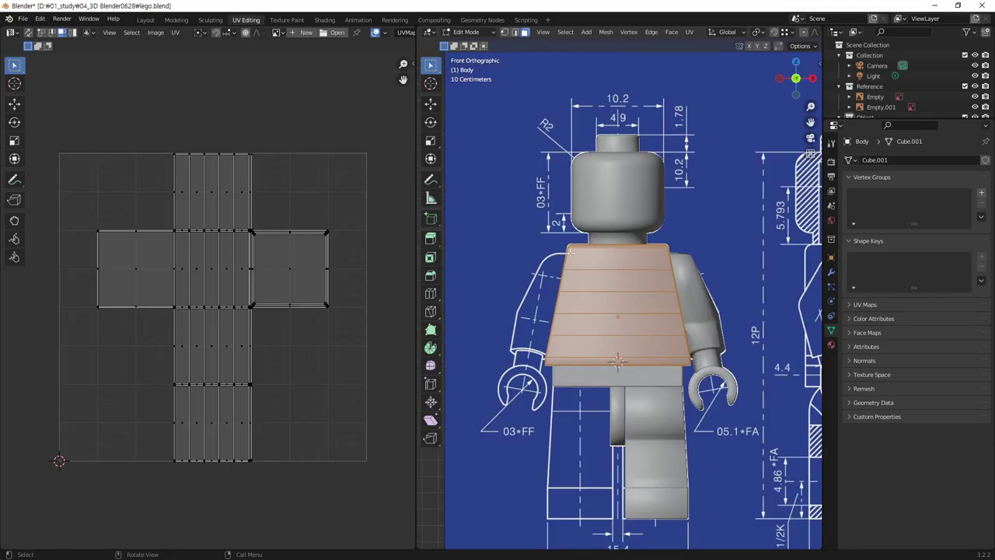
{"action": "middle_click_drag", "start_coordinate": [672, 351], "coordinate": [657, 290]}
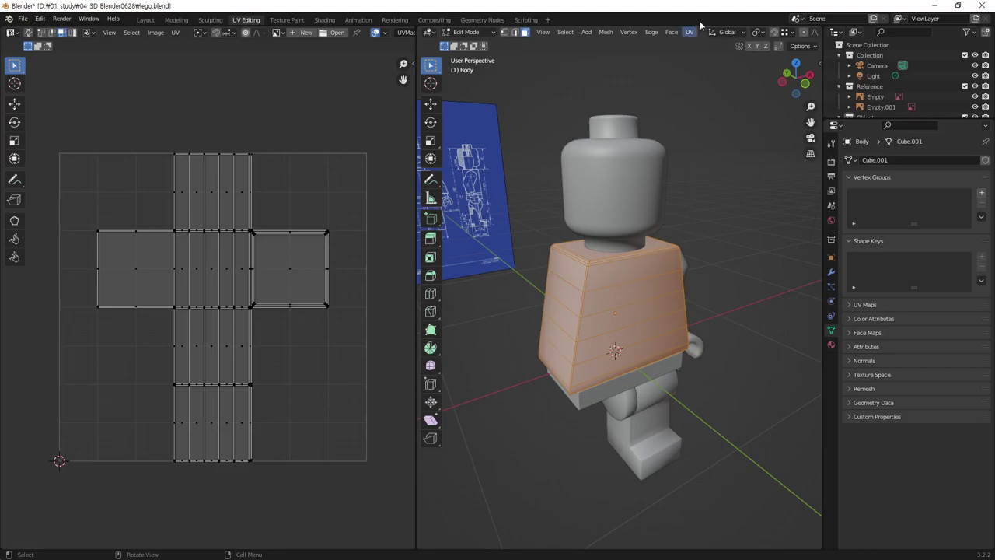
Apply Cube Projection to the Body torso's UVs from the UV menu
{"action": "left_click", "coordinate": [689, 32]}
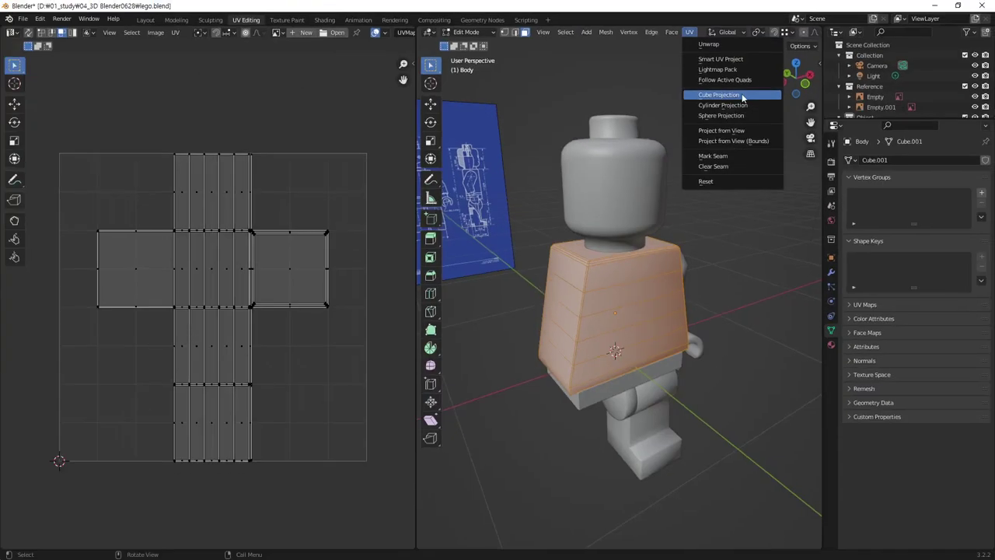
{"action": "left_click", "coordinate": [735, 95]}
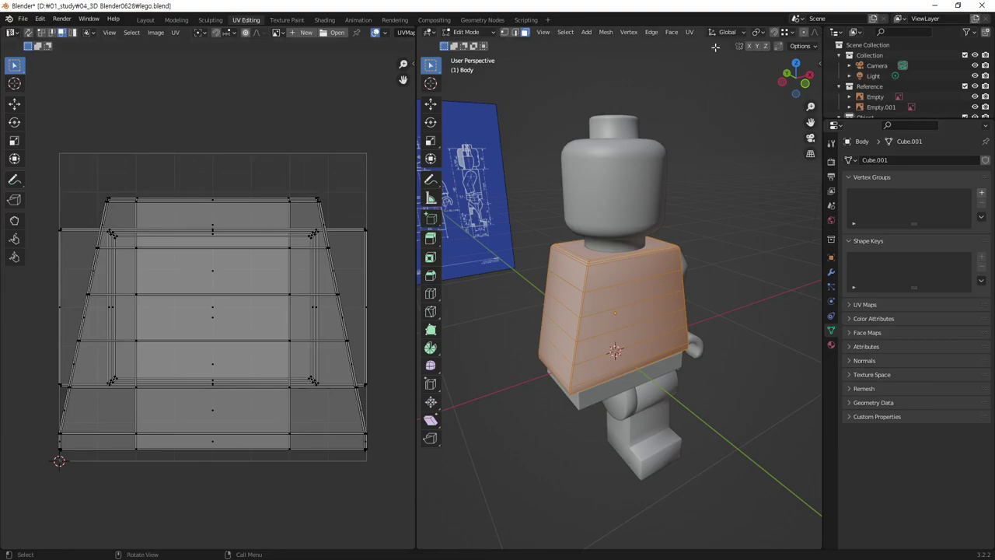
{"action": "left_click", "coordinate": [688, 35]}
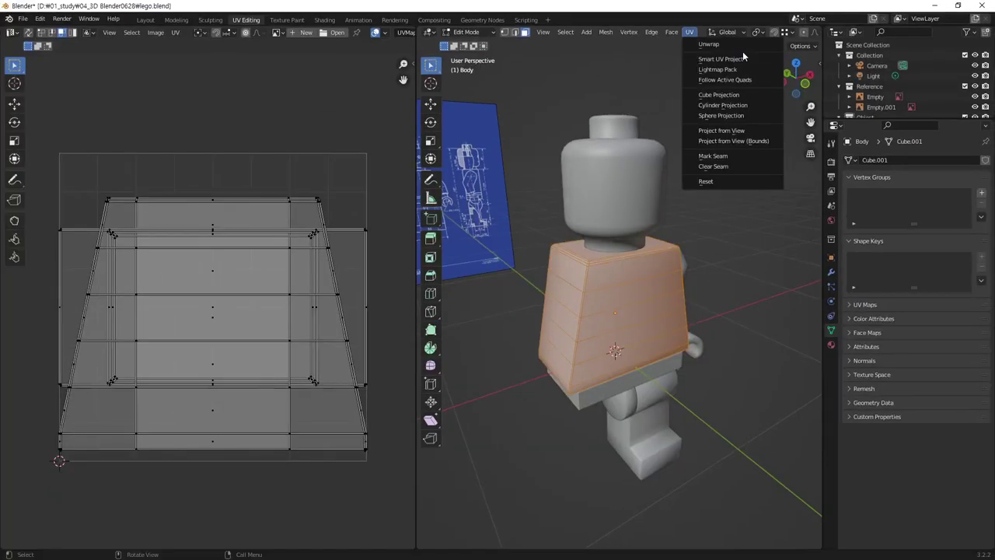
Unwrap the torso with Smart UV Project and zoom out to see the whole figure
{"action": "left_click", "coordinate": [740, 58]}
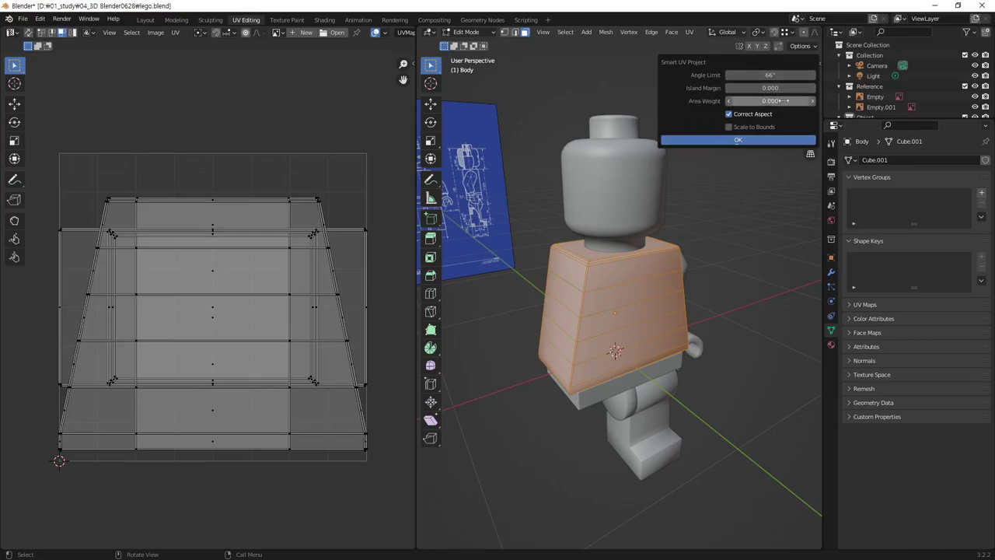
{"action": "left_click", "coordinate": [740, 140]}
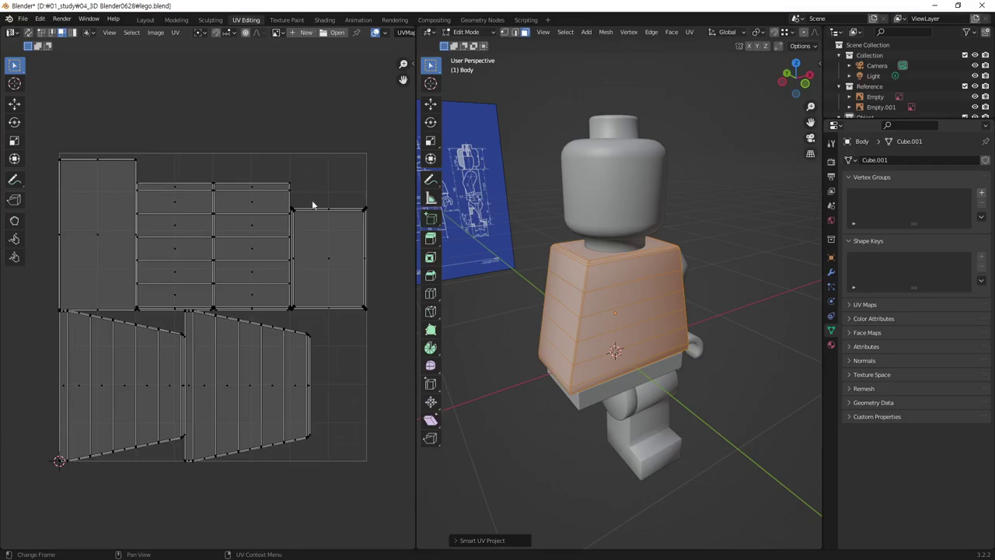
{"action": "mouse_move", "coordinate": [661, 325]}
{"action": "middle_mouse_down"}
{"action": "mouse_move", "coordinate": [614, 359]}
{"action": "mouse_move", "coordinate": [591, 350]}
{"action": "middle_mouse_up"}
{"action": "scroll", "coordinate": [614, 360], "scroll_direction": "down", "scroll_amount": 3}
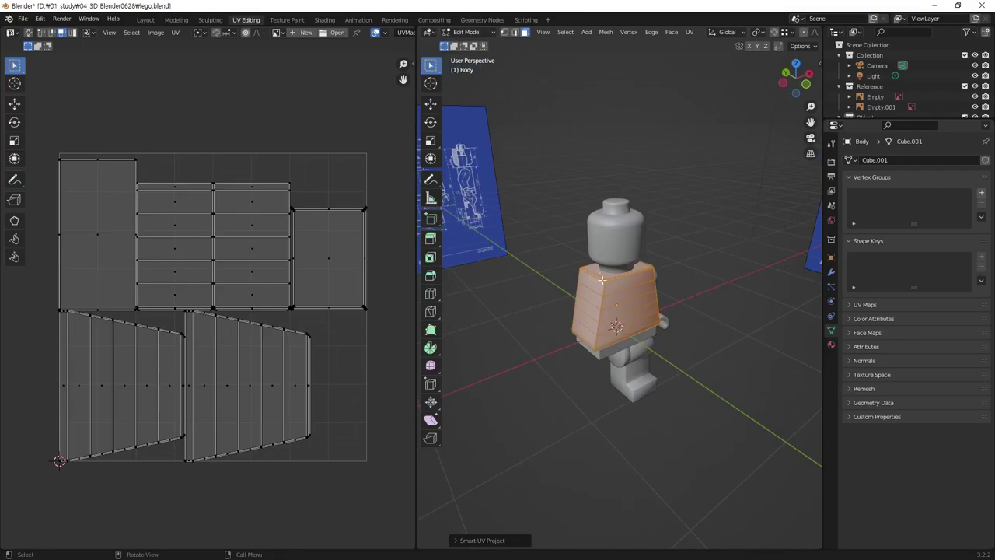
Draw two annotation arrows pointing at the torso
{"action": "left_click", "coordinate": [430, 179]}
{"action": "mouse_move", "coordinate": [486, 342]}
{"action": "left_mouse_down"}
{"action": "mouse_move", "coordinate": [552, 317]}
{"action": "mouse_move", "coordinate": [545, 345]}
{"action": "left_mouse_up"}
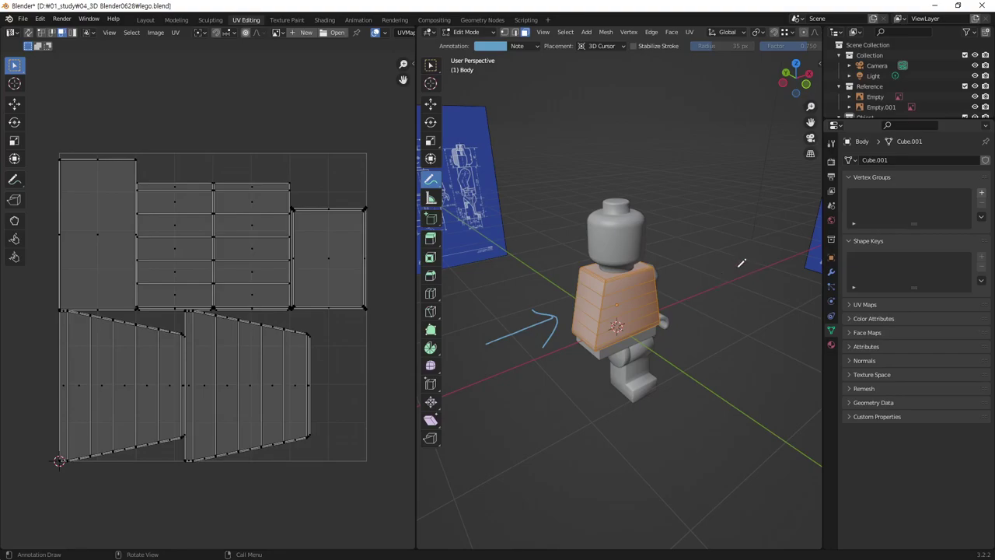
{"action": "mouse_move", "coordinate": [755, 230]}
{"action": "left_mouse_down"}
{"action": "mouse_move", "coordinate": [689, 267]}
{"action": "mouse_move", "coordinate": [709, 276]}
{"action": "left_mouse_up"}
{"action": "mouse_move", "coordinate": [634, 134]}
{"action": "left_mouse_down"}
{"action": "mouse_move", "coordinate": [623, 197]}
{"action": "mouse_move", "coordinate": [613, 199]}
{"action": "left_mouse_up"}
Sketch more arrows and lines around the head, torso and legs, then delete the annotation layer
{"action": "left_click_drag", "start_coordinate": [640, 187], "coordinate": [636, 204]}
{"action": "left_click_drag", "start_coordinate": [627, 385], "coordinate": [632, 465]}
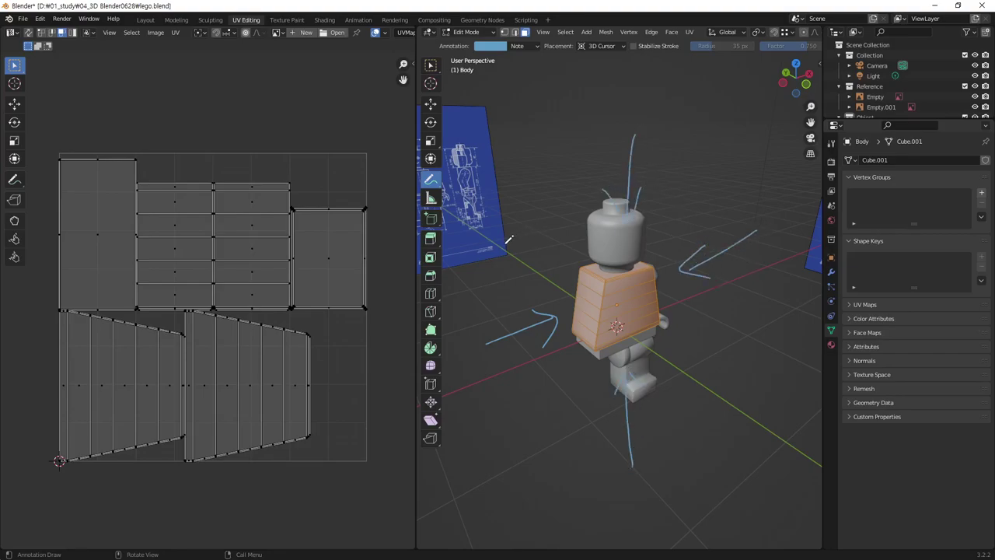
{"action": "left_click_drag", "start_coordinate": [531, 252], "coordinate": [557, 285]}
{"action": "left_click_drag", "start_coordinate": [666, 351], "coordinate": [697, 370]}
{"action": "mouse_move", "coordinate": [727, 391]}
{"action": "left_mouse_down"}
{"action": "mouse_move", "coordinate": [698, 366]}
{"action": "mouse_move", "coordinate": [671, 395]}
{"action": "left_mouse_up"}
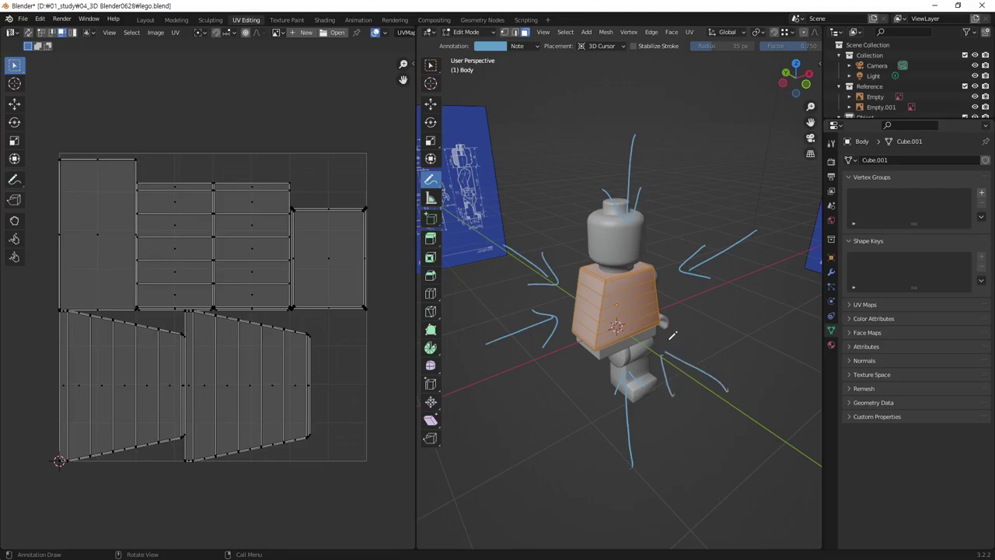
{"action": "left_click_drag", "start_coordinate": [667, 336], "coordinate": [729, 354]}
{"action": "left_click", "coordinate": [531, 47]}
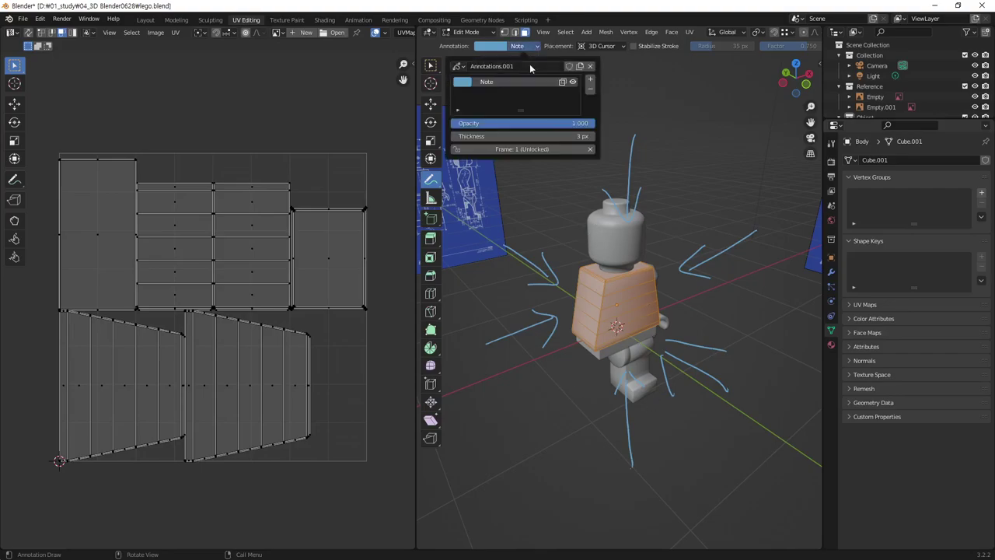
{"action": "left_click", "coordinate": [590, 67]}
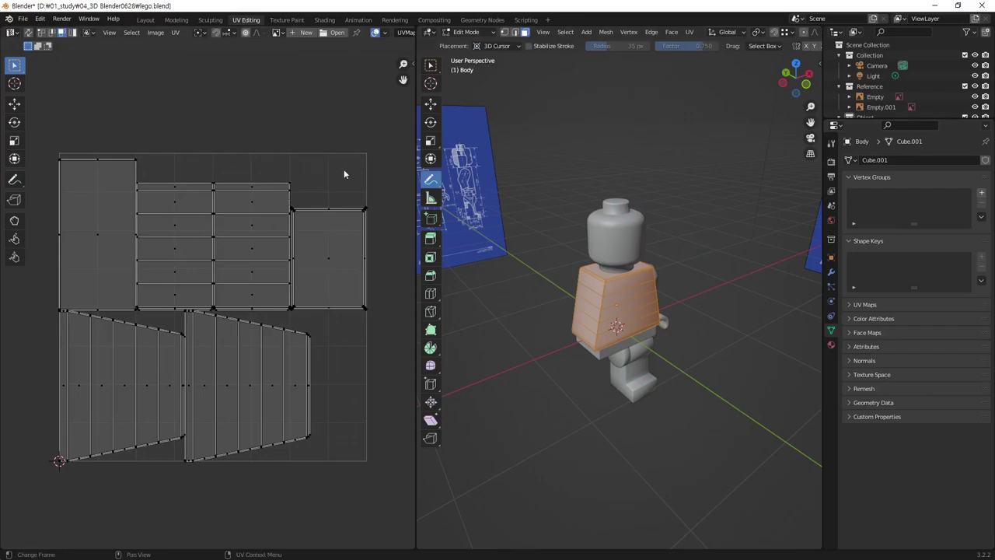
{"action": "left_click", "coordinate": [432, 69]}
{"action": "left_click", "coordinate": [706, 295]}
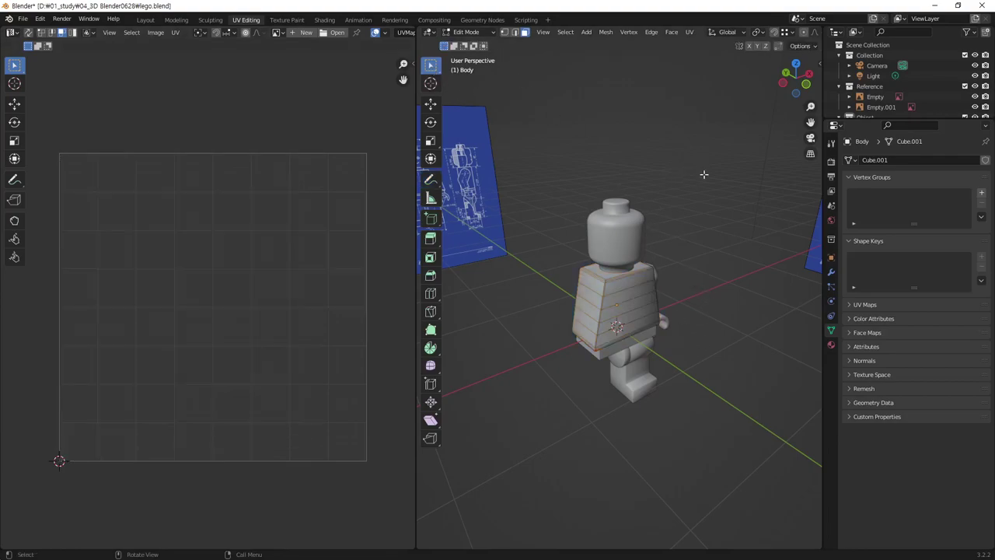
{"action": "key", "text": "a"}
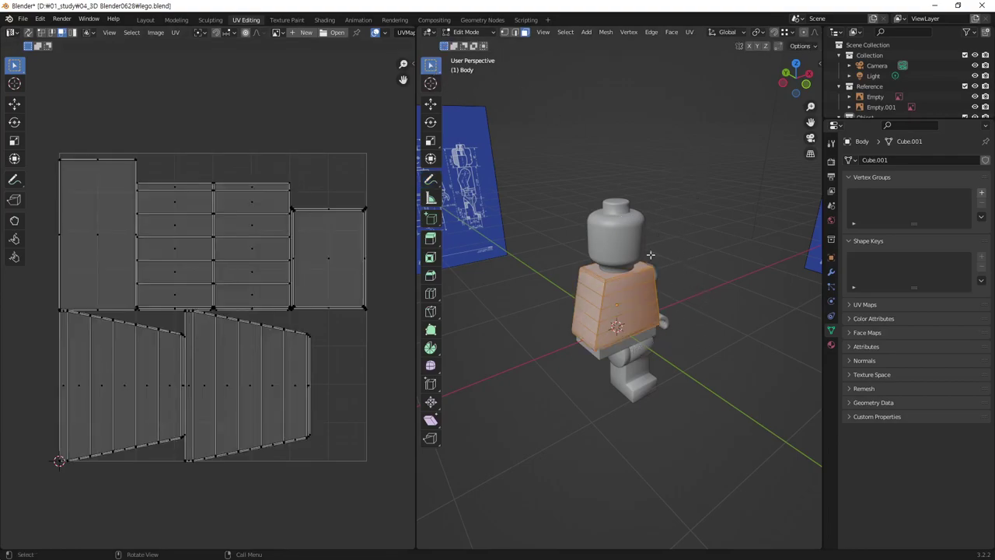
{"action": "key", "text": "Tab"}
{"action": "left_click", "coordinate": [635, 244]}
{"action": "key", "text": "a"}
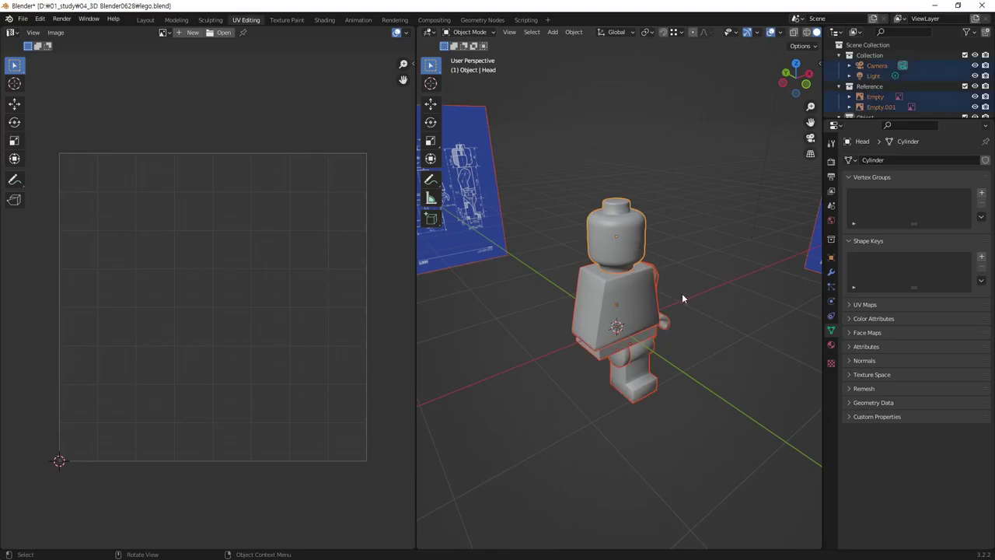
{"action": "left_click", "coordinate": [700, 223]}
{"action": "left_click", "coordinate": [633, 229]}
{"action": "key", "text": "Tab"}
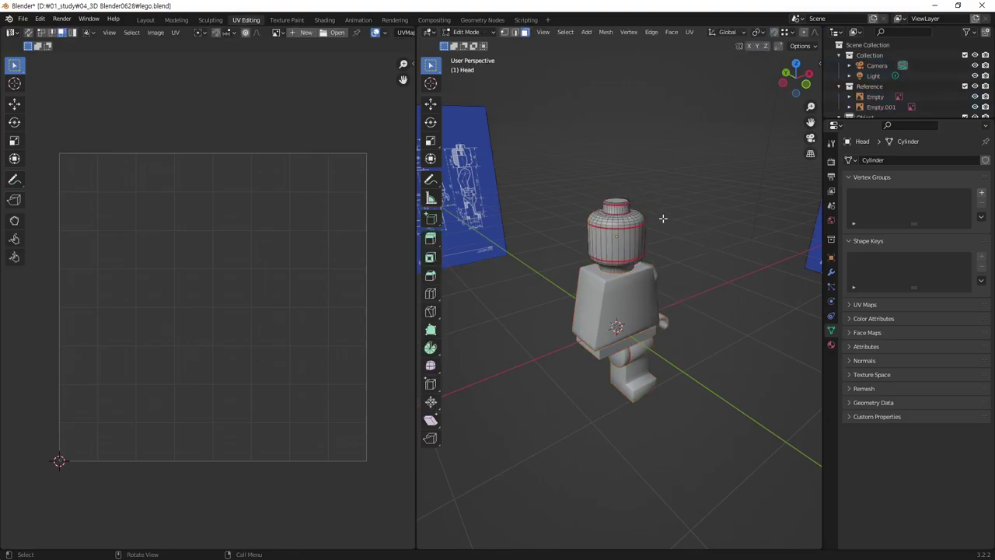
{"action": "scroll", "coordinate": [632, 198], "scroll_direction": "up", "scroll_amount": 4}
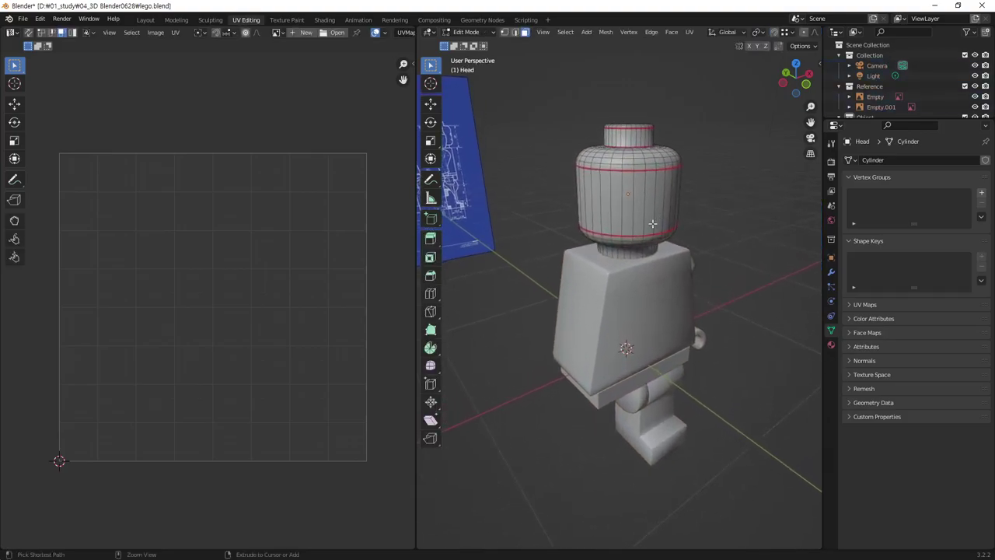
{"action": "key", "text": "Tab"}
{"action": "left_click", "coordinate": [602, 381]}
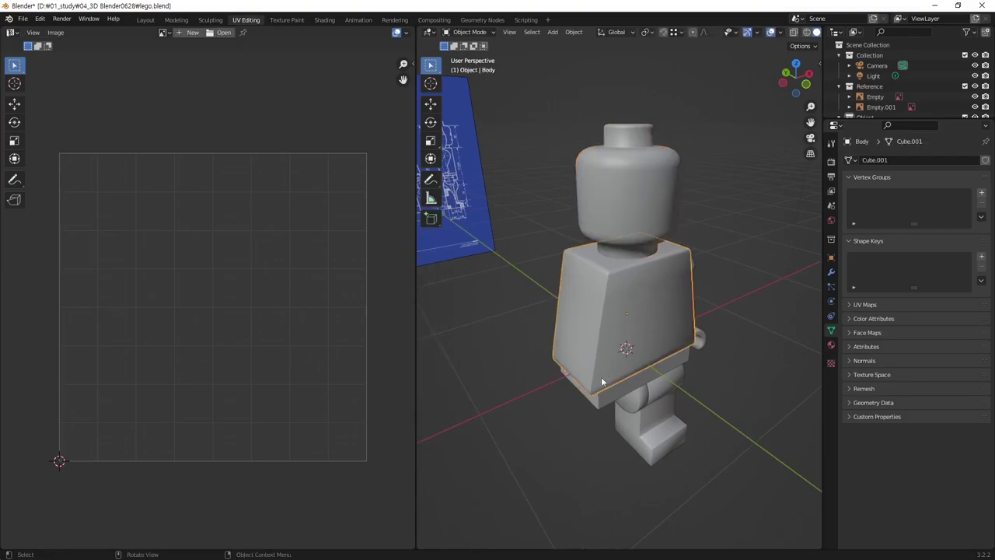
{"action": "key", "text": "Tab"}
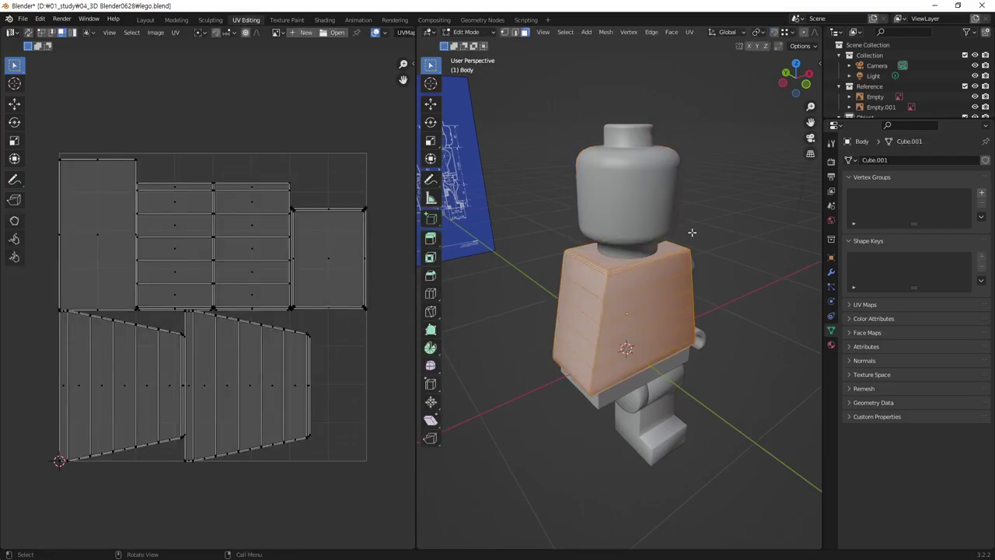
{"action": "left_click", "coordinate": [691, 33]}
Select the minifigure's arm and edit it with all faces selected
{"action": "key", "text": "Tab"}
{"action": "left_click", "coordinate": [706, 304]}
{"action": "mouse_move", "coordinate": [706, 304]}
{"action": "middle_mouse_down"}
{"action": "mouse_move", "coordinate": [566, 291]}
{"action": "mouse_move", "coordinate": [675, 331]}
{"action": "middle_mouse_up"}
{"action": "left_click", "coordinate": [675, 331]}
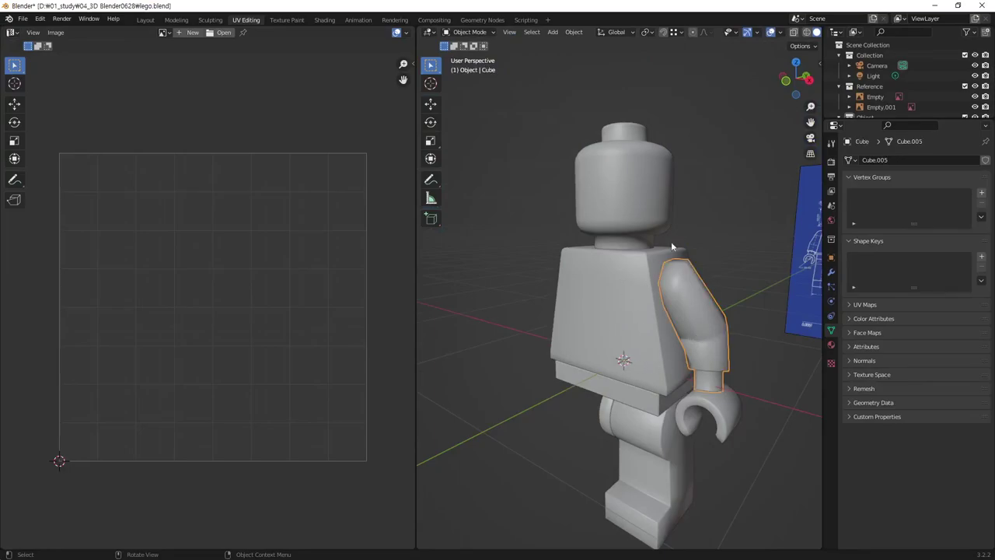
{"action": "key", "text": "Tab"}
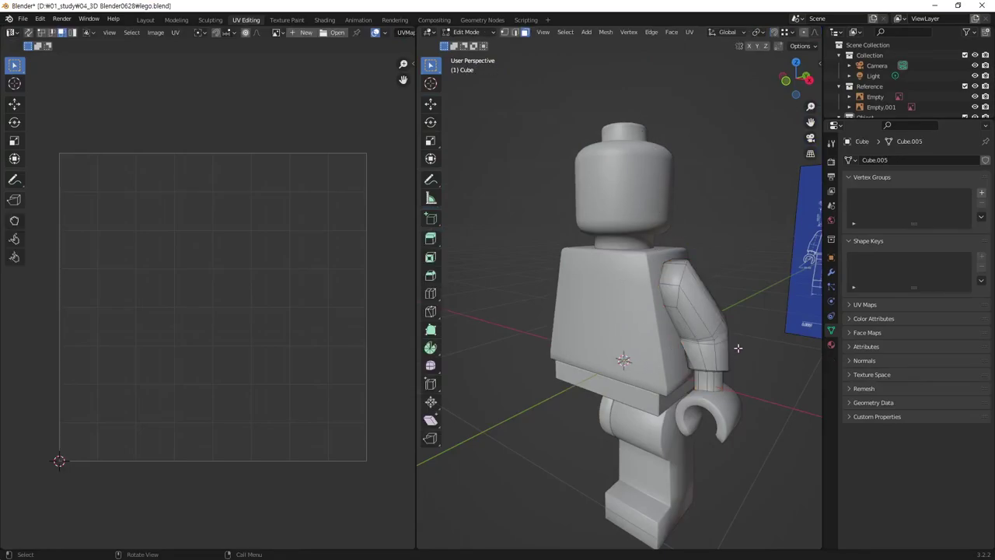
{"action": "key", "text": "a"}
Unwrap the arm with Smart UV Project at default settings
{"action": "left_click", "coordinate": [690, 32]}
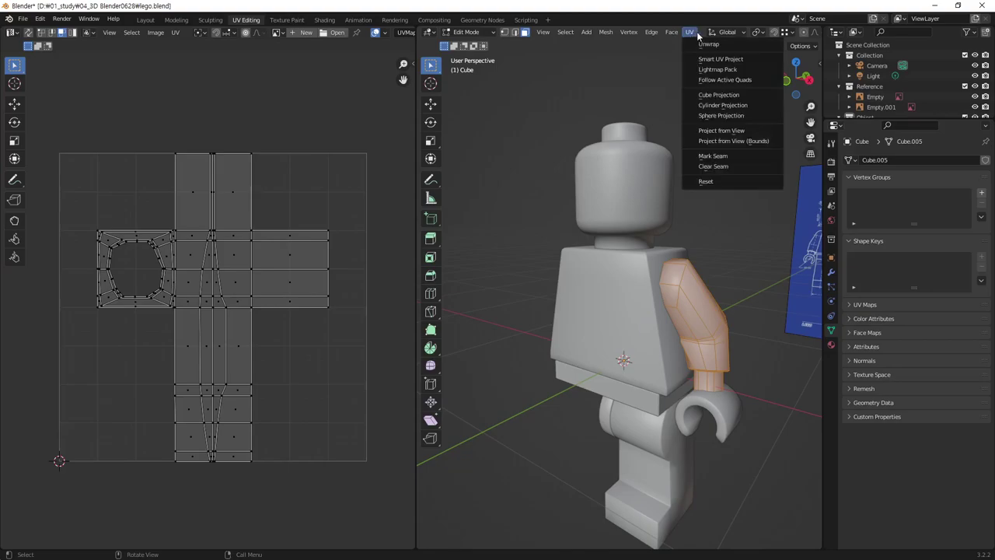
{"action": "left_click", "coordinate": [726, 59]}
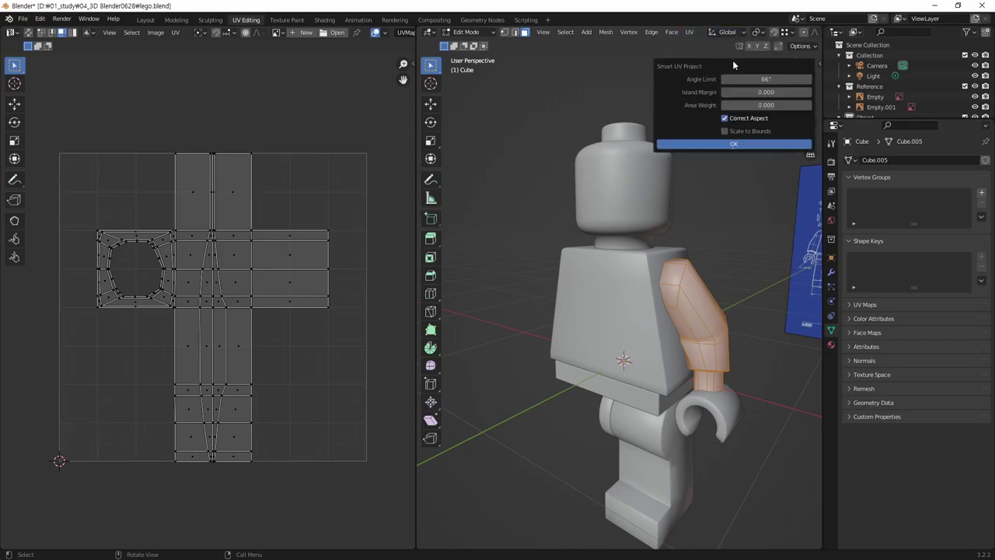
{"action": "left_click", "coordinate": [734, 145]}
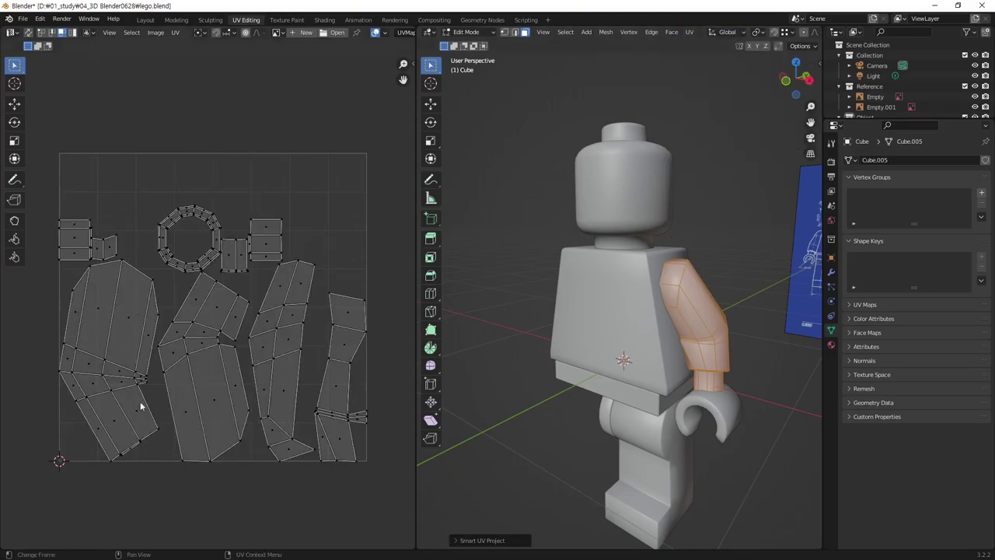
{"action": "scroll", "coordinate": [233, 322], "scroll_direction": "up", "scroll_amount": 4}
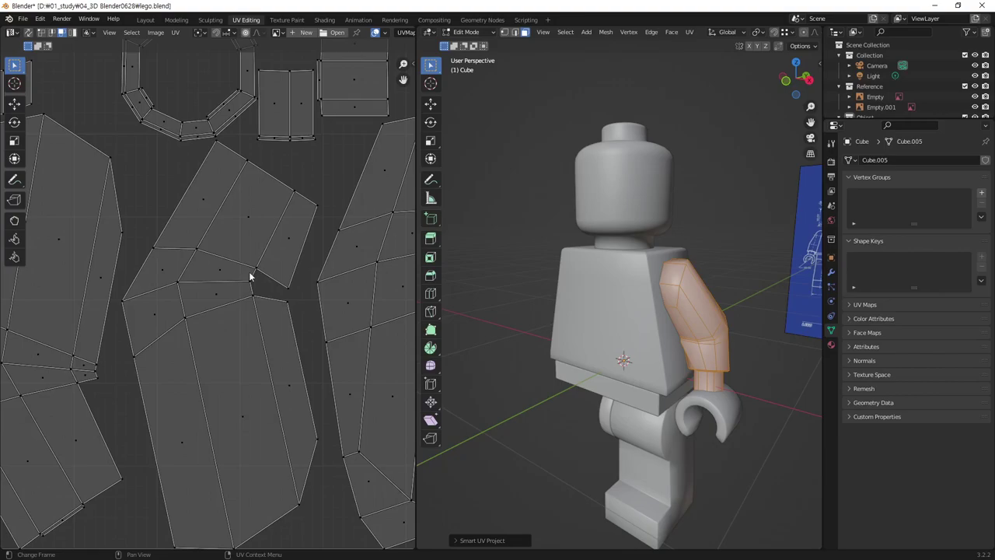
{"action": "middle_click_drag", "start_coordinate": [295, 166], "coordinate": [287, 249]}
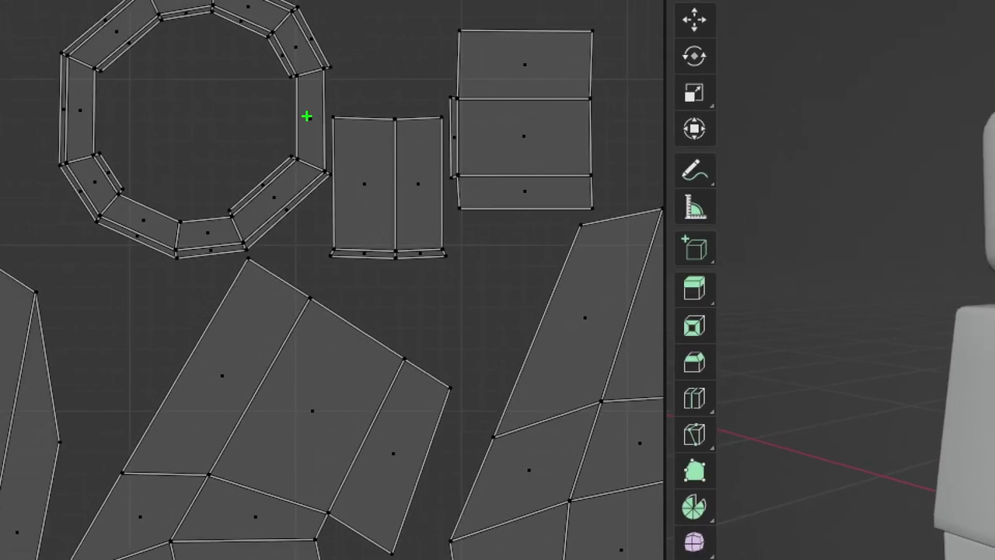
{"action": "mouse_move", "coordinate": [307, 116]}
{"action": "left_mouse_down"}
{"action": "mouse_move", "coordinate": [289, 97]}
{"action": "mouse_move", "coordinate": [308, 118]}
{"action": "left_mouse_up"}
{"action": "left_click_drag", "start_coordinate": [59, 113], "coordinate": [134, 137]}
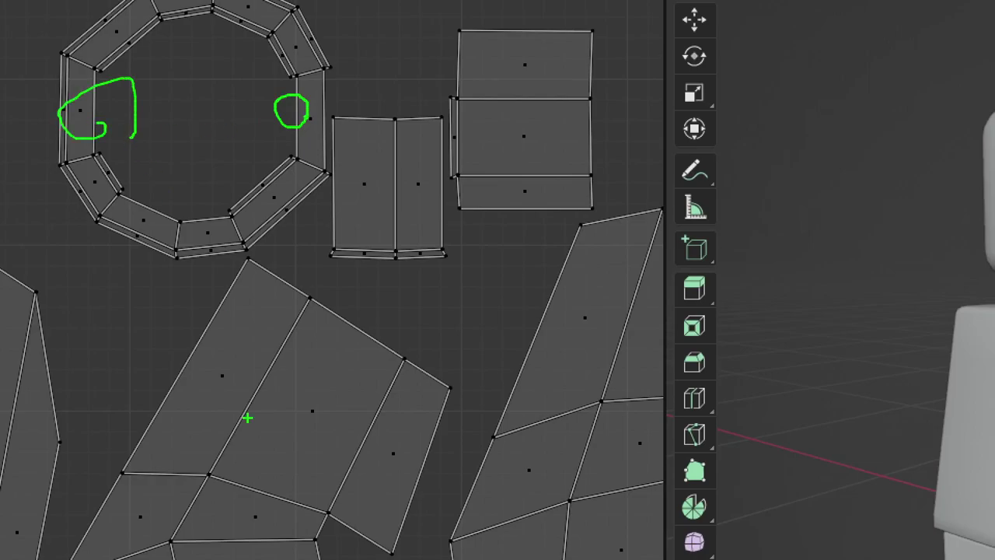
{"action": "mouse_move", "coordinate": [354, 495]}
{"action": "left_mouse_down"}
{"action": "mouse_move", "coordinate": [335, 533]}
{"action": "mouse_move", "coordinate": [315, 472]}
{"action": "left_mouse_up"}
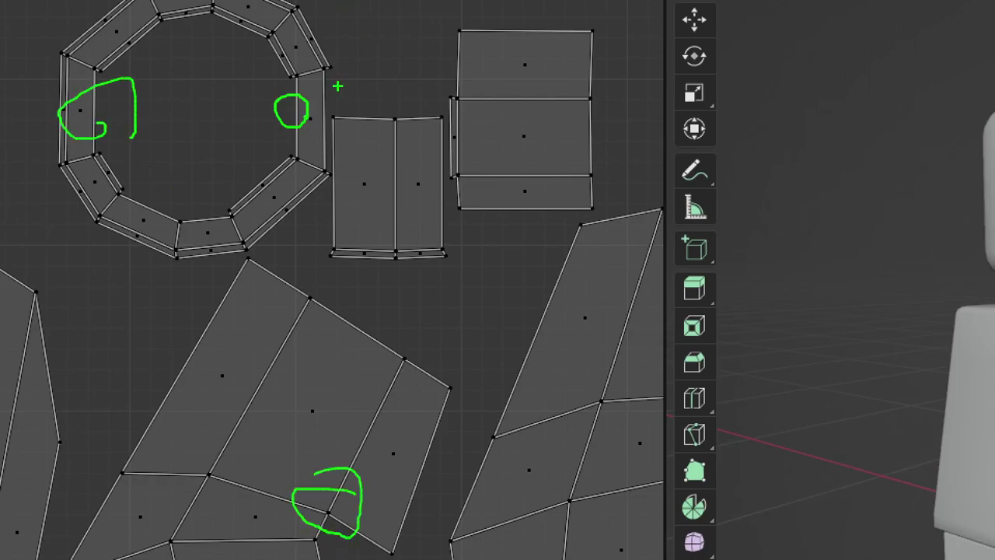
{"action": "left_click_drag", "start_coordinate": [337, 86], "coordinate": [334, 87]}
{"action": "left_click_drag", "start_coordinate": [475, 52], "coordinate": [458, 66]}
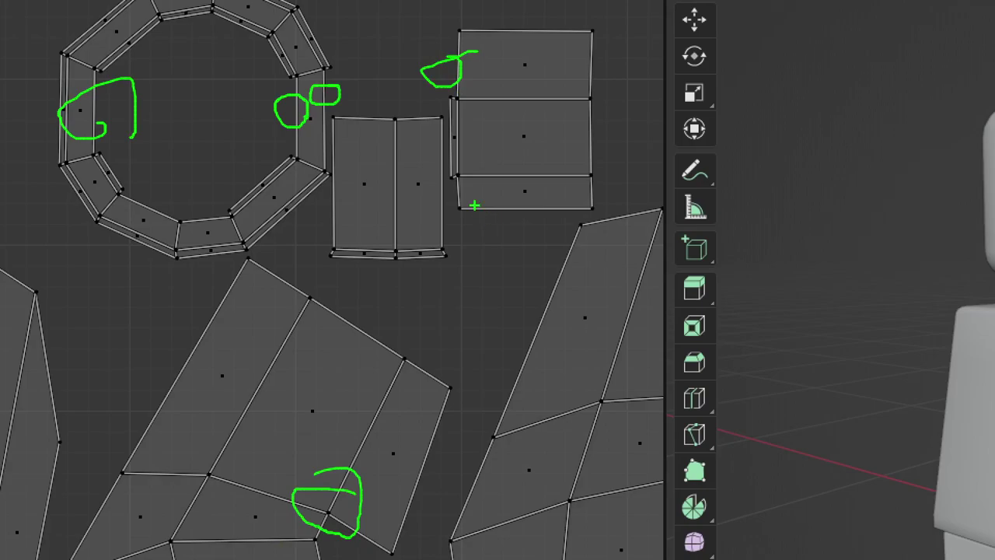
{"action": "mouse_move", "coordinate": [460, 185]}
{"action": "left_mouse_down"}
{"action": "mouse_move", "coordinate": [458, 196]}
{"action": "mouse_move", "coordinate": [465, 189]}
{"action": "left_mouse_up"}
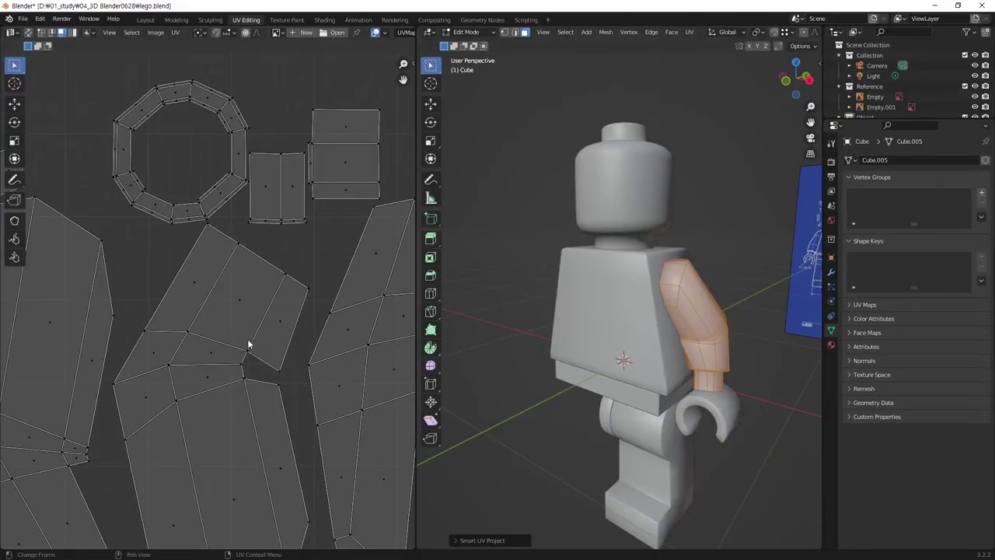
{"action": "scroll", "coordinate": [247, 346], "scroll_direction": "down", "scroll_amount": 2}
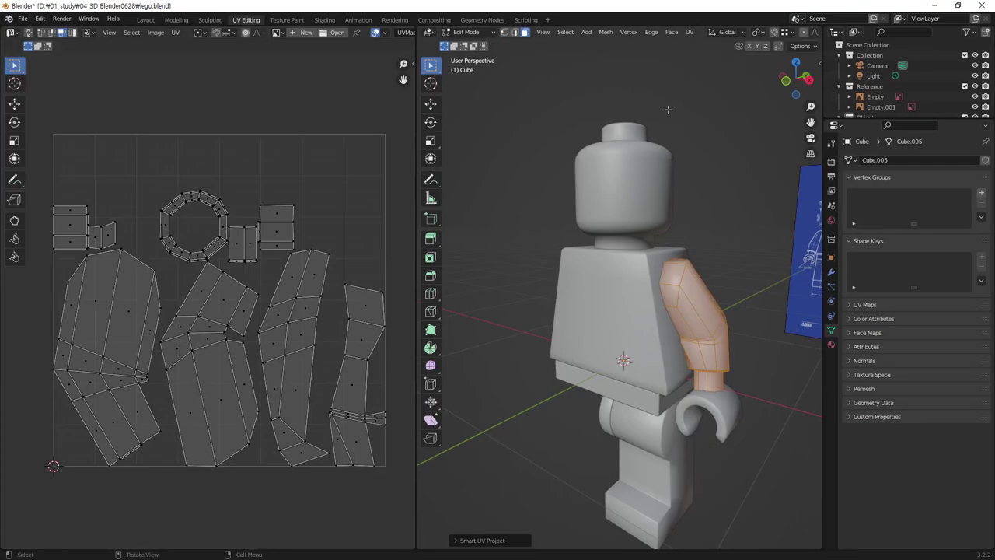
Deselect the arm and switch to editing the Body torso mesh
{"action": "key", "text": "u"}
{"action": "left_click", "coordinate": [665, 289]}
{"action": "key", "text": "Tab"}
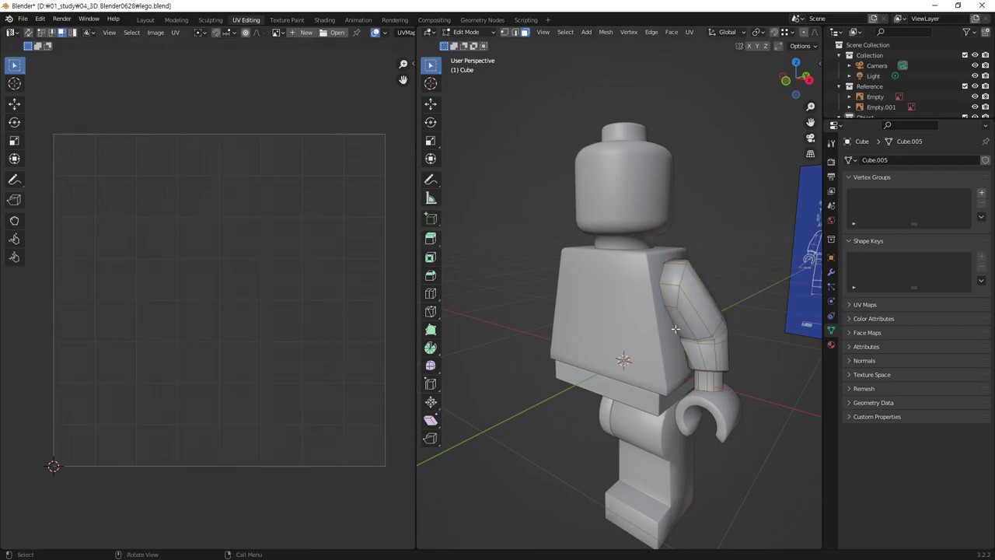
{"action": "left_click", "coordinate": [623, 324]}
{"action": "key", "text": "Tab"}
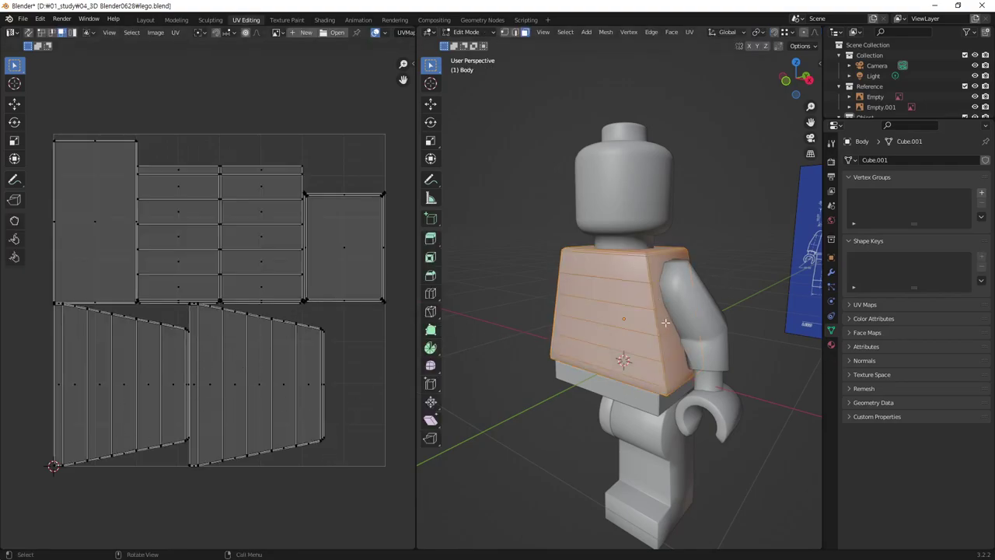
Orbit to the torso's back and select the whole torso mesh
{"action": "middle_click_drag", "start_coordinate": [595, 324], "coordinate": [654, 321]}
{"action": "middle_click_drag", "start_coordinate": [742, 307], "coordinate": [630, 250]}
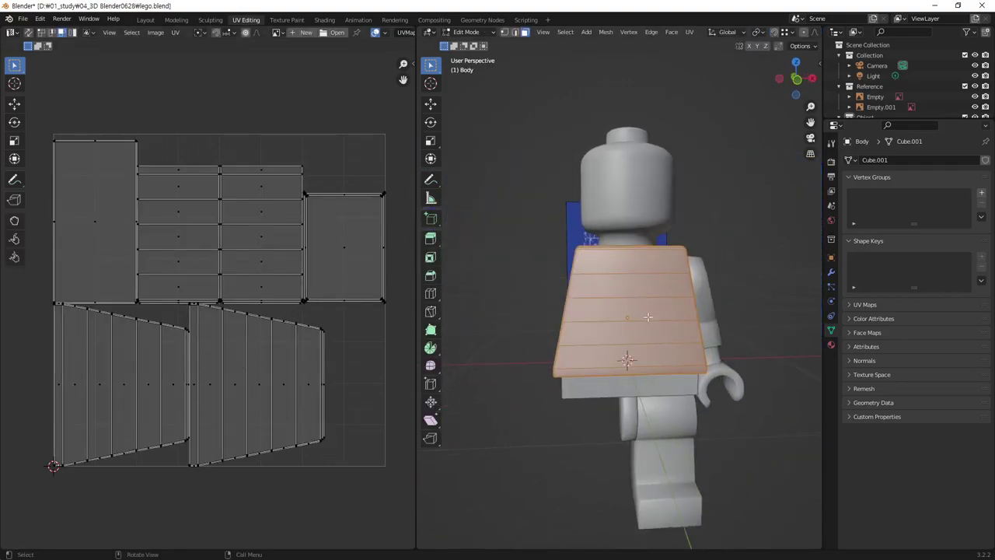
{"action": "left_click", "coordinate": [640, 284]}
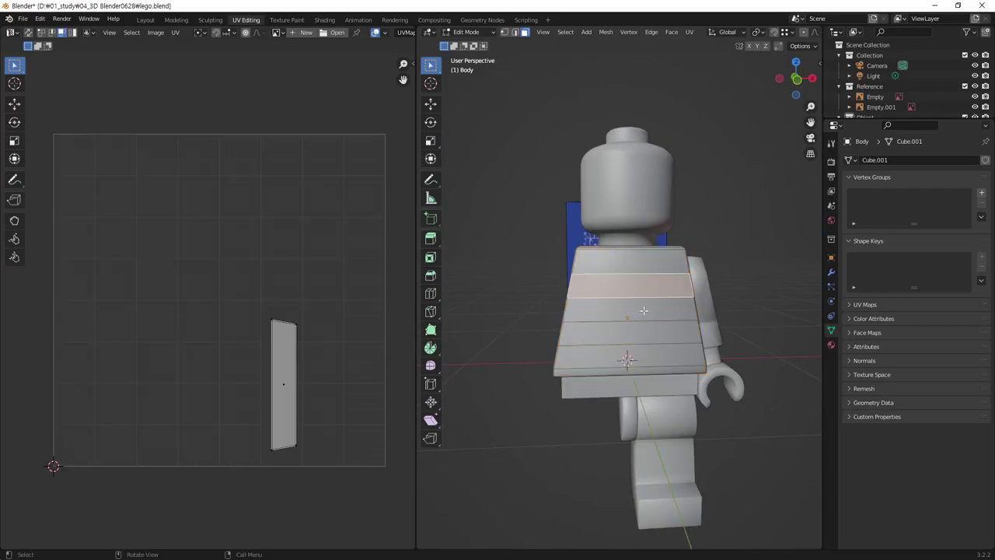
{"action": "left_click", "coordinate": [644, 320]}
{"action": "left_click", "coordinate": [651, 336]}
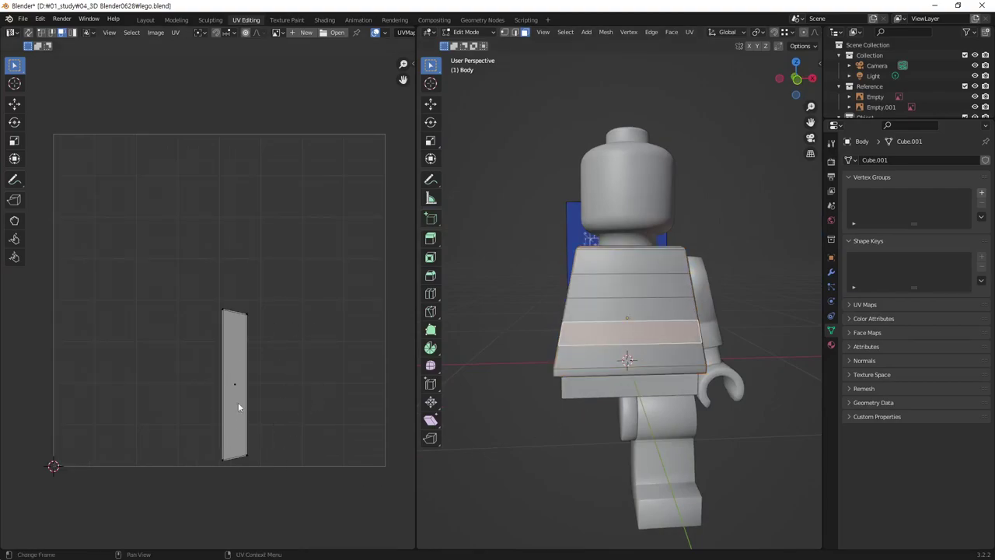
{"action": "key", "text": "ctrl+l"}
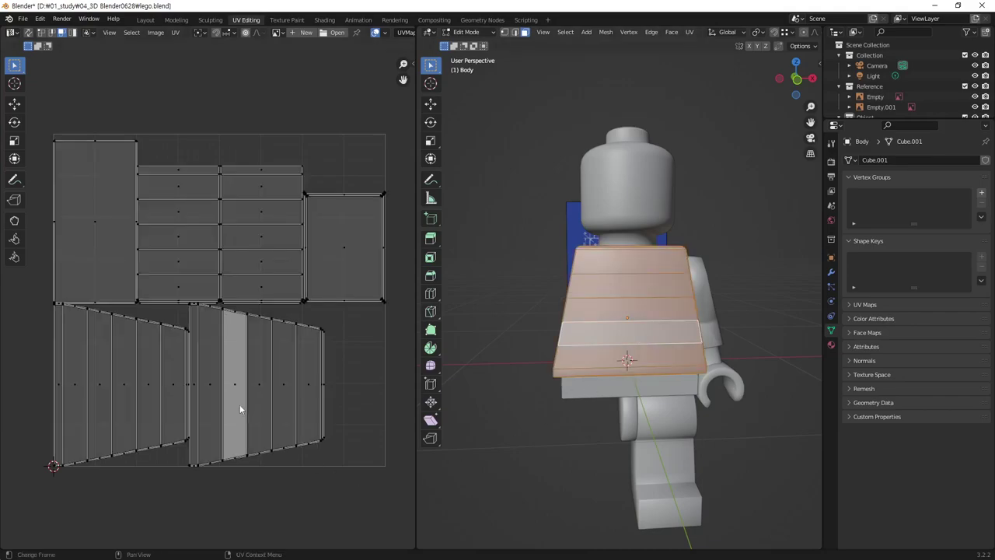
In the UV editor, select the lower-right torso island with box-select and select linked
{"action": "left_click_drag", "start_coordinate": [345, 357], "coordinate": [268, 435]}
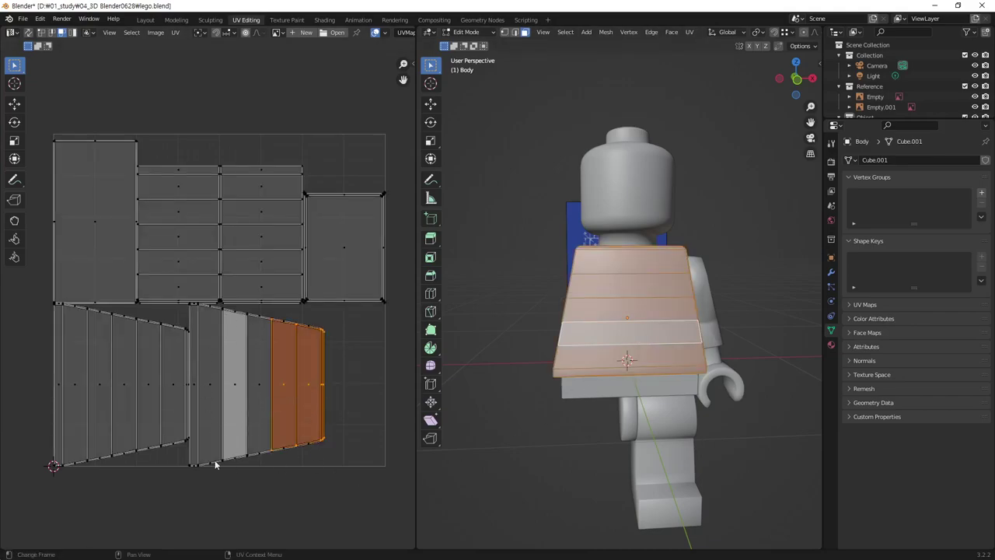
{"action": "left_click_drag", "start_coordinate": [350, 360], "coordinate": [271, 404]}
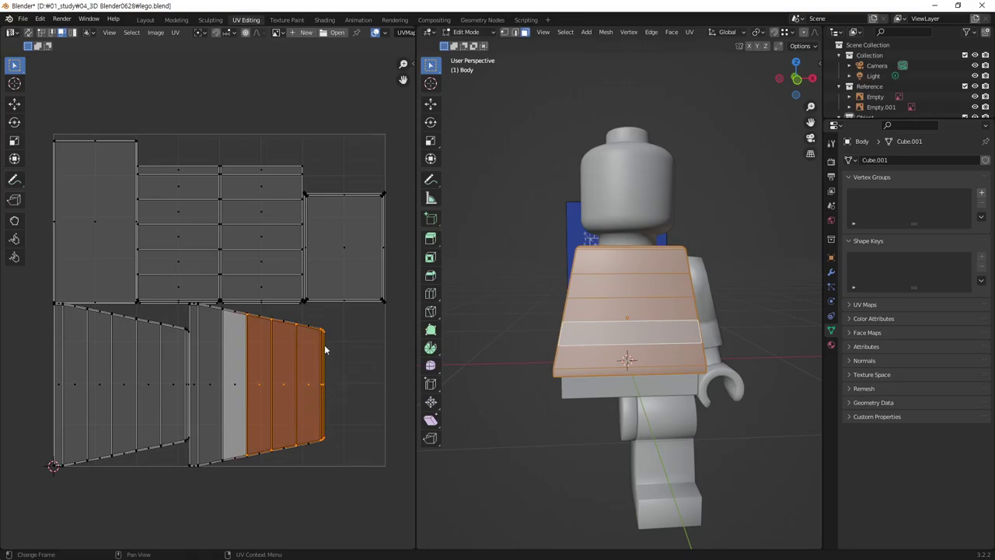
{"action": "key", "text": "ctrl+l"}
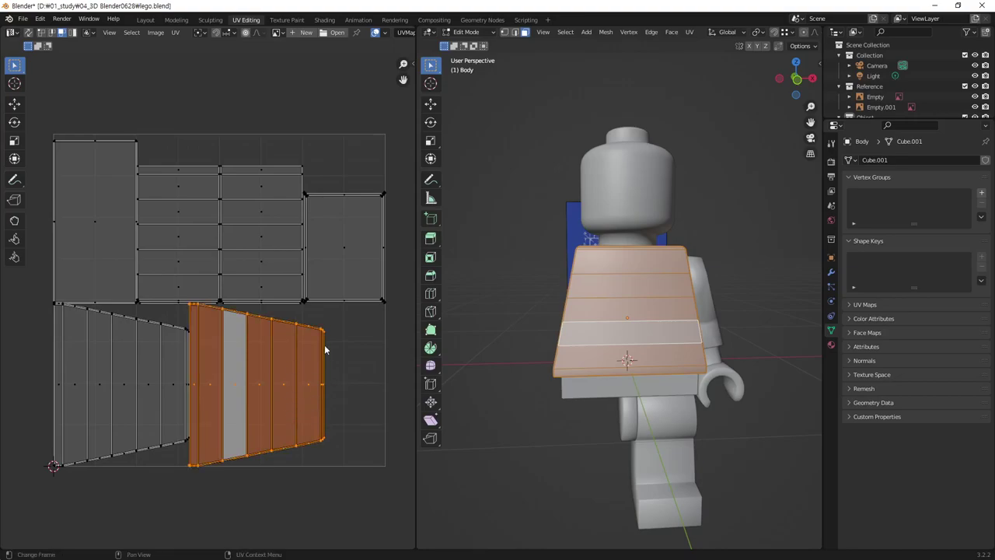
Move the selected island outside the UV square's left and rotate it -90° upright
{"action": "key", "text": "g"}
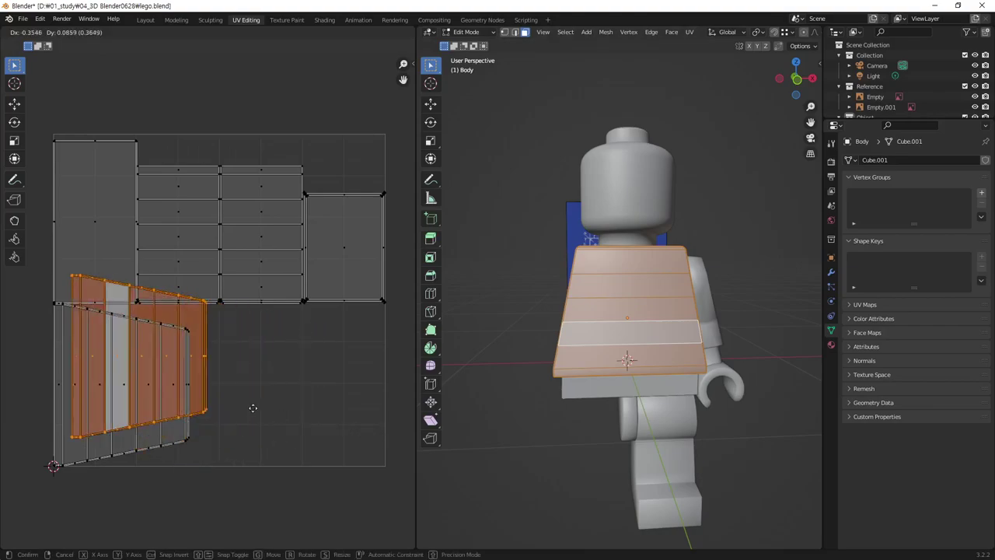
{"action": "left_click", "coordinate": [97, 424]}
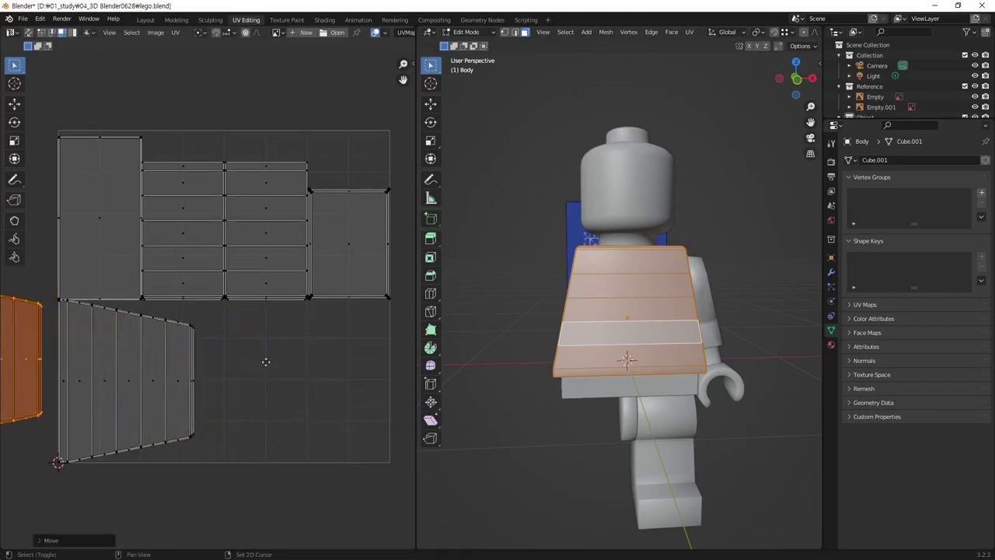
{"action": "mouse_move", "coordinate": [98, 424]}
{"action": "middle_mouse_down"}
{"action": "mouse_move", "coordinate": [342, 344]}
{"action": "mouse_move", "coordinate": [313, 404]}
{"action": "mouse_move", "coordinate": [331, 367]}
{"action": "middle_mouse_up"}
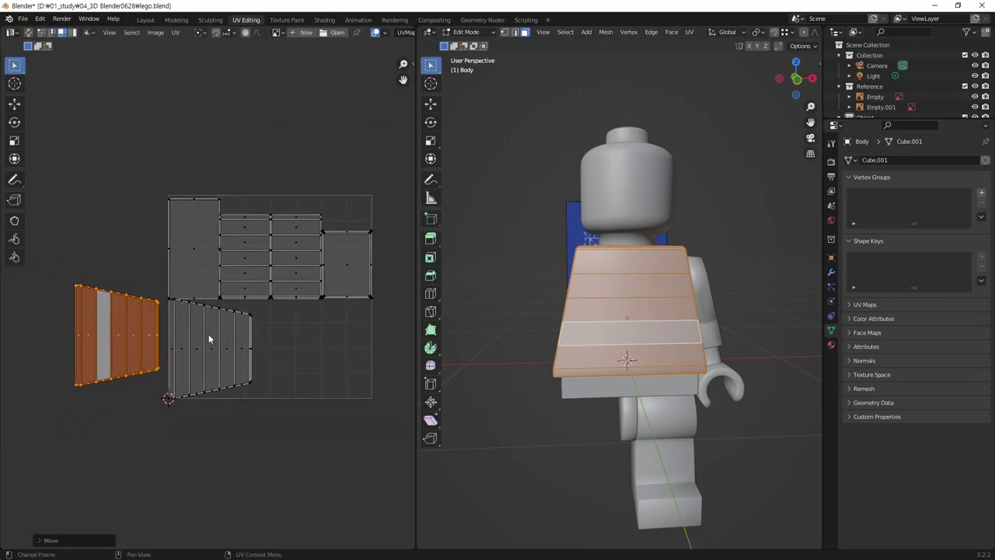
{"action": "type", "text": "r-9"}
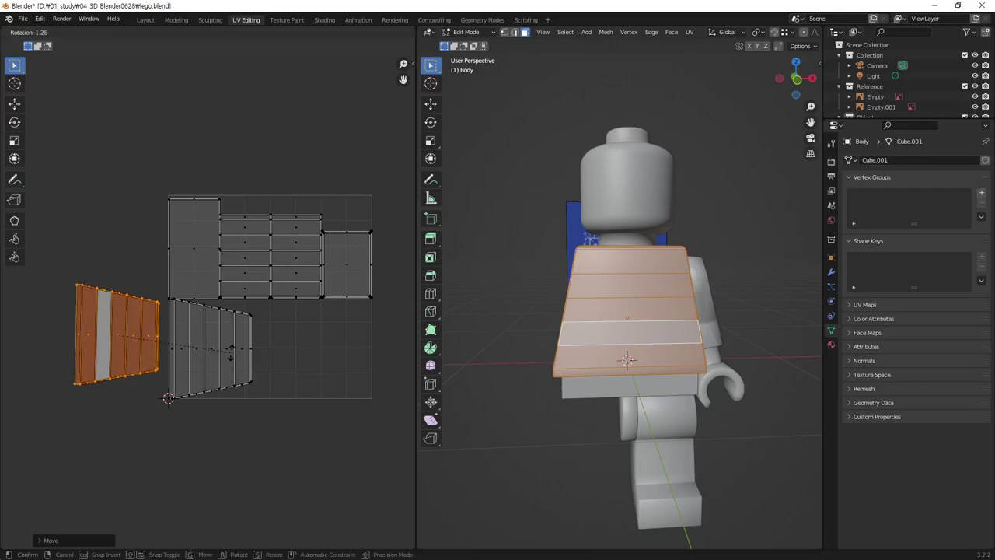
{"action": "type", "text": "0"}
{"action": "key", "text": "Return"}
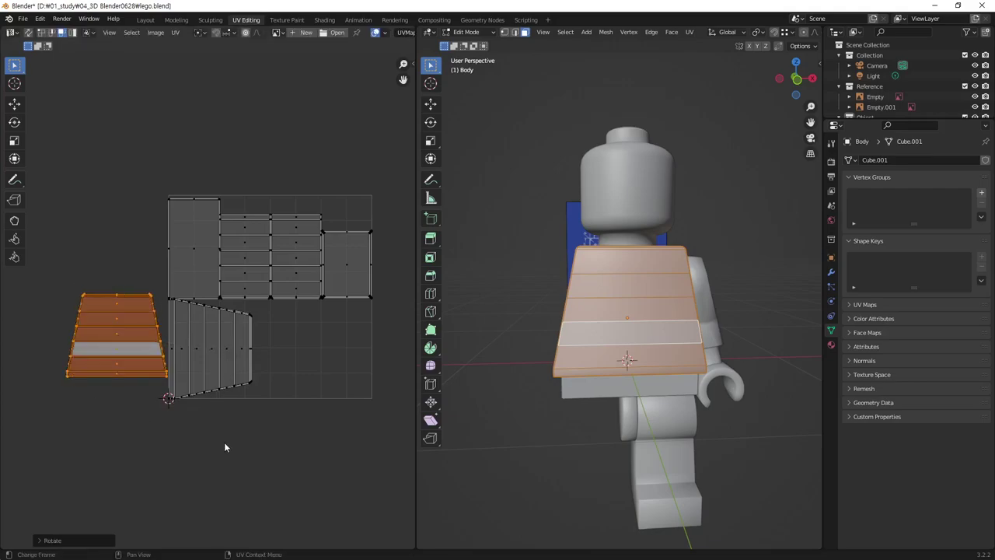
{"action": "key", "text": "g"}
{"action": "left_click", "coordinate": [186, 350]}
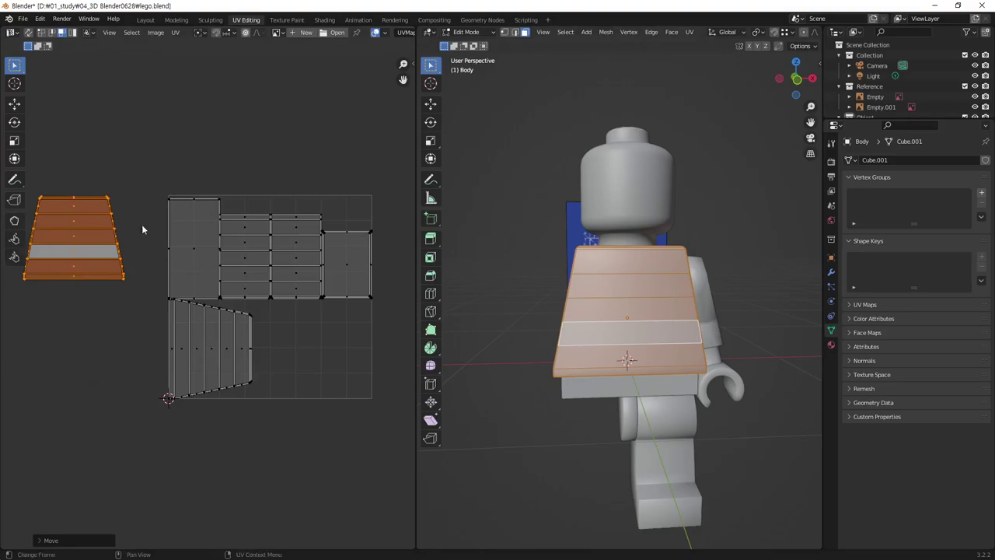
Scale the remaining islands down inside the UV square, then select the lower trapezoid island
{"action": "left_click_drag", "start_coordinate": [162, 189], "coordinate": [388, 425]}
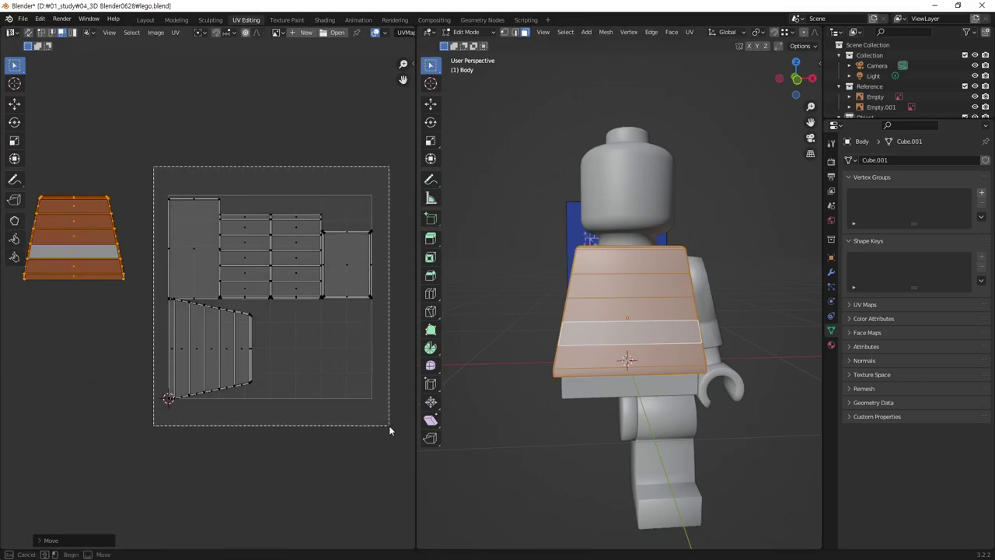
{"action": "key", "text": "s"}
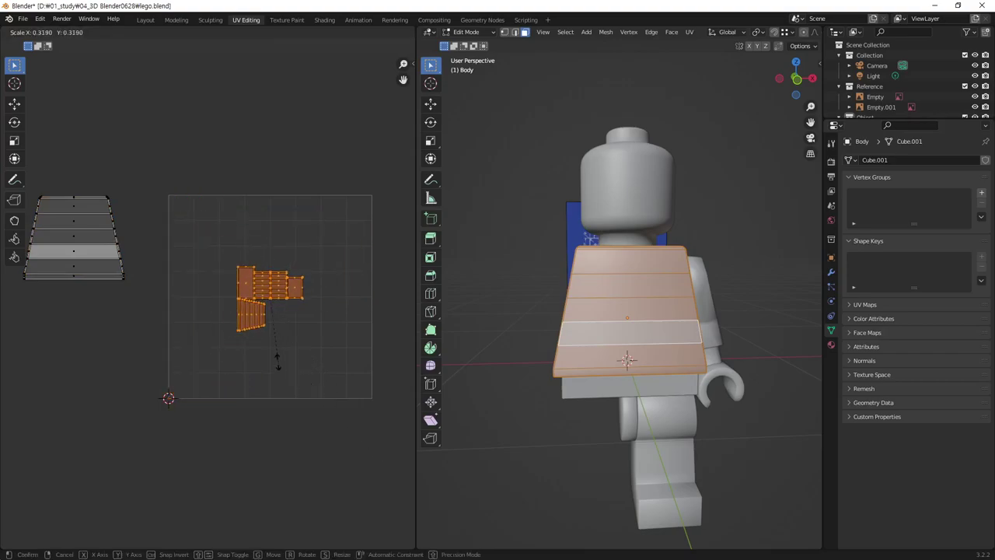
{"action": "left_click", "coordinate": [277, 330]}
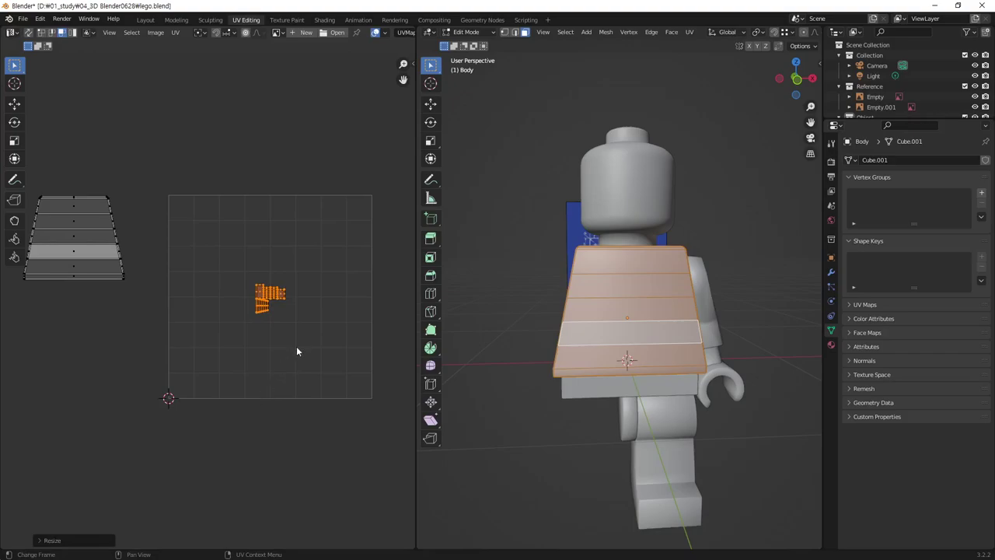
{"action": "key", "text": "s"}
{"action": "left_click", "coordinate": [320, 474]}
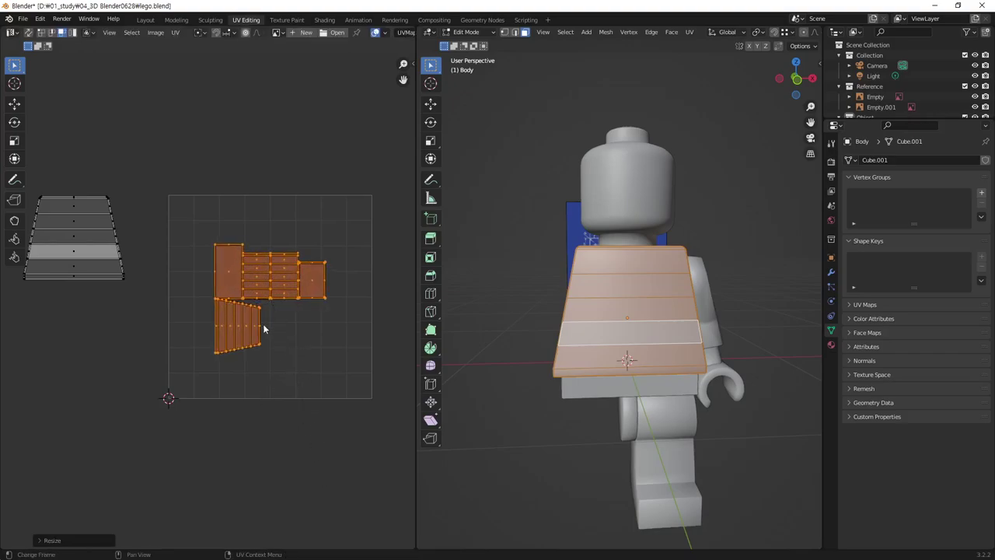
{"action": "left_click_drag", "start_coordinate": [281, 318], "coordinate": [213, 351]}
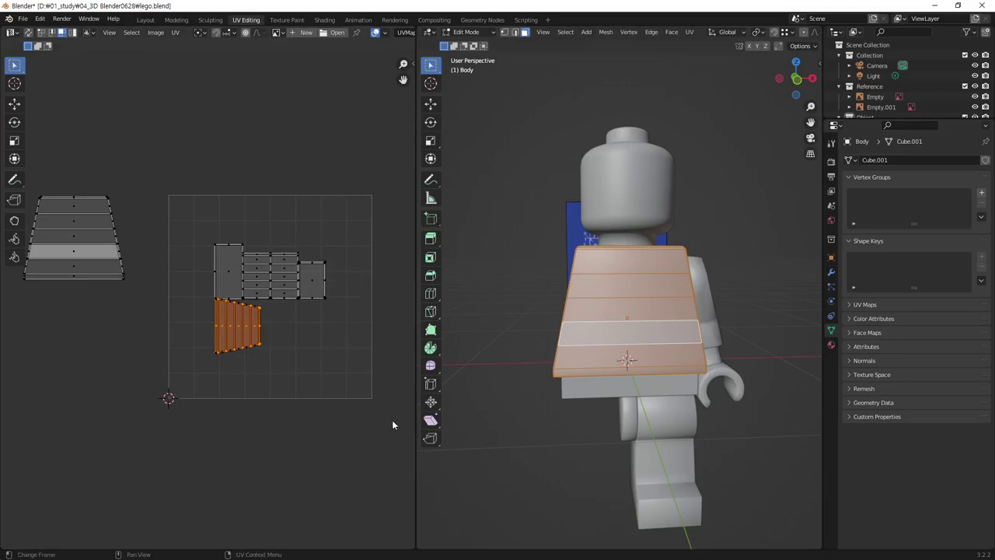
Scale all the torso UV islands down and move them left, outside the 0–1 UV tile
{"action": "key", "text": "s"}
{"action": "left_click", "coordinate": [333, 377]}
{"action": "key", "text": "ctrl+z"}
{"action": "key", "text": "a"}
{"action": "key", "text": "s"}
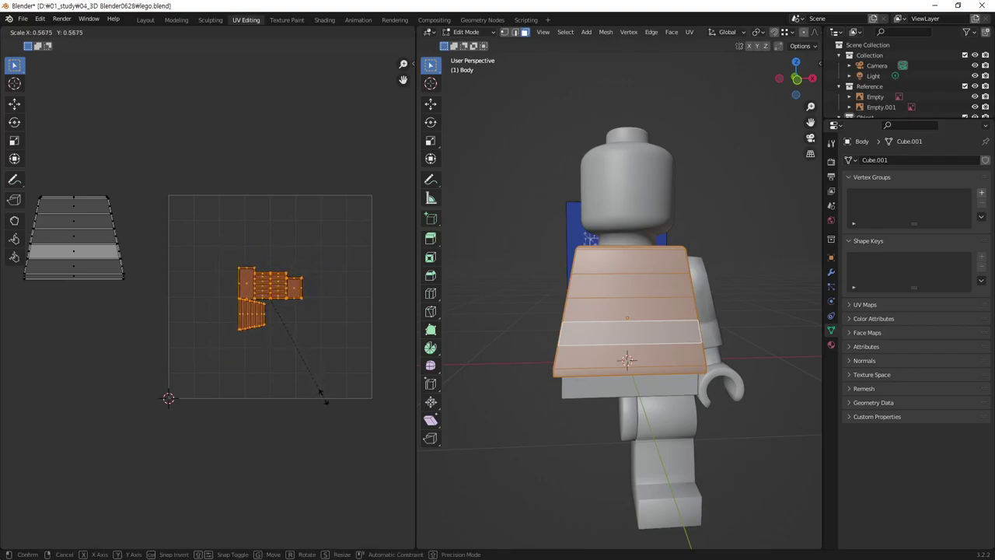
{"action": "left_click", "coordinate": [319, 391]}
{"action": "key", "text": "g"}
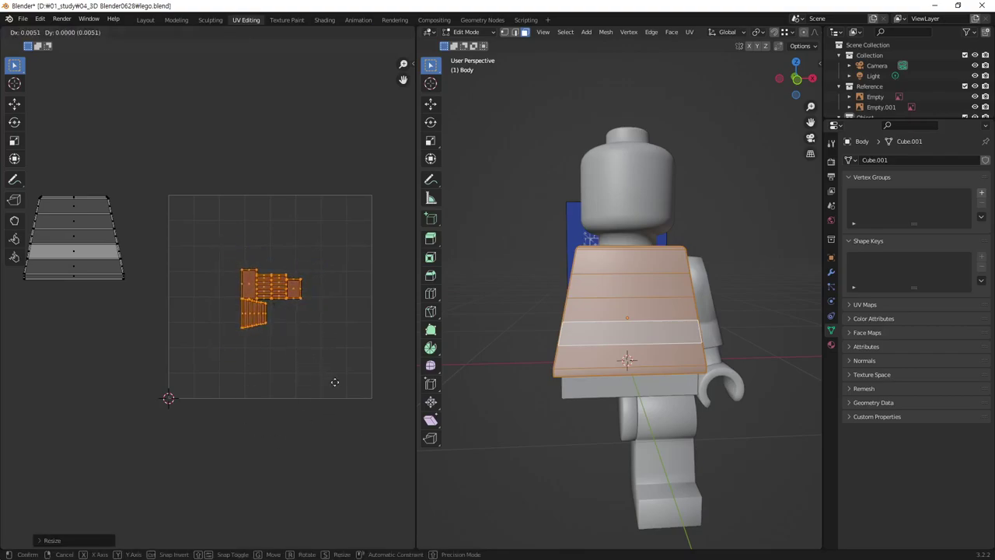
{"action": "left_click", "coordinate": [82, 330]}
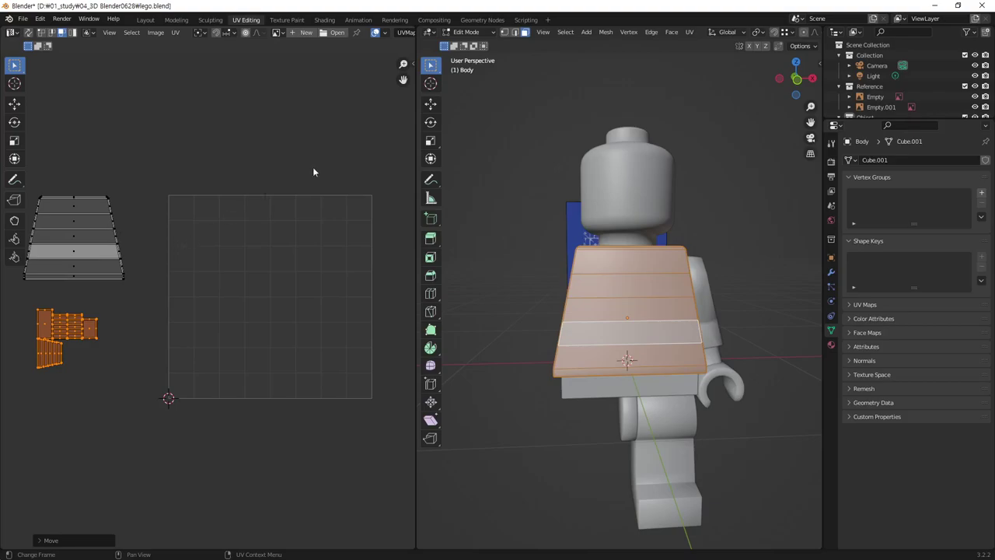
Select the head and the body in Object Mode, then enter Edit Mode on both
{"action": "key", "text": "Tab"}
{"action": "left_click", "coordinate": [643, 226]}
{"action": "left_click", "coordinate": [637, 285], "text": "shift"}
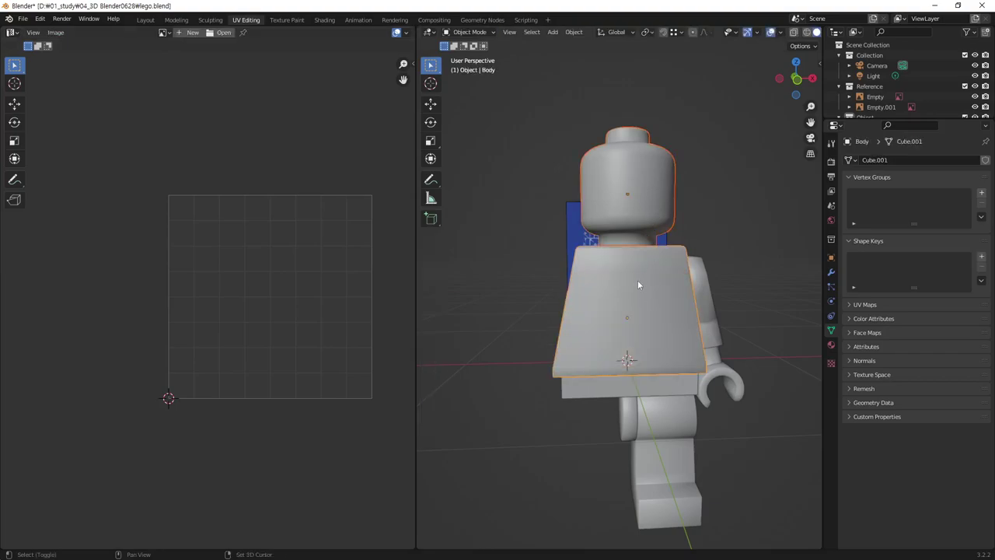
{"action": "mouse_move", "coordinate": [733, 241]}
{"action": "middle_mouse_down"}
{"action": "mouse_move", "coordinate": [634, 253]}
{"action": "mouse_move", "coordinate": [673, 264]}
{"action": "middle_mouse_up"}
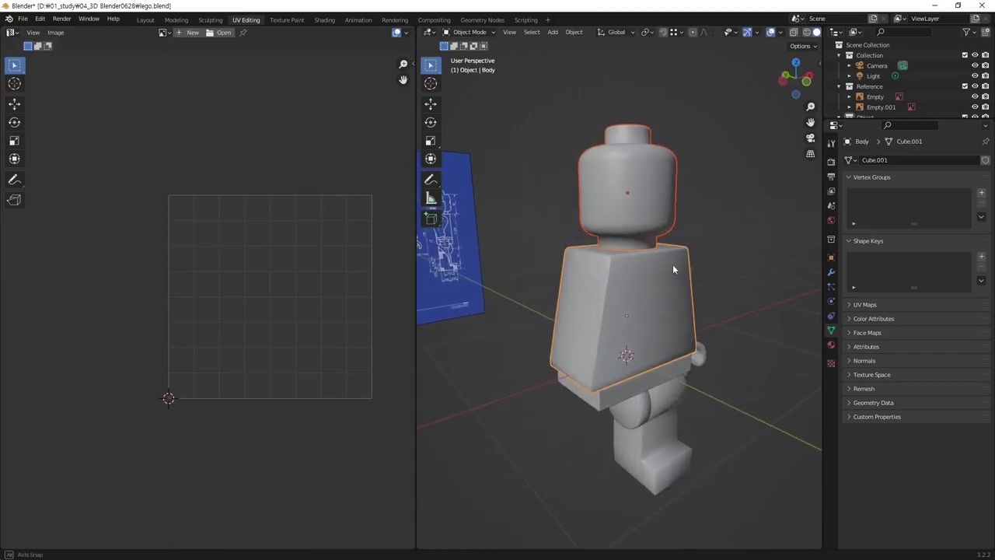
{"action": "left_click", "coordinate": [661, 225]}
{"action": "left_click", "coordinate": [631, 285], "text": "shift"}
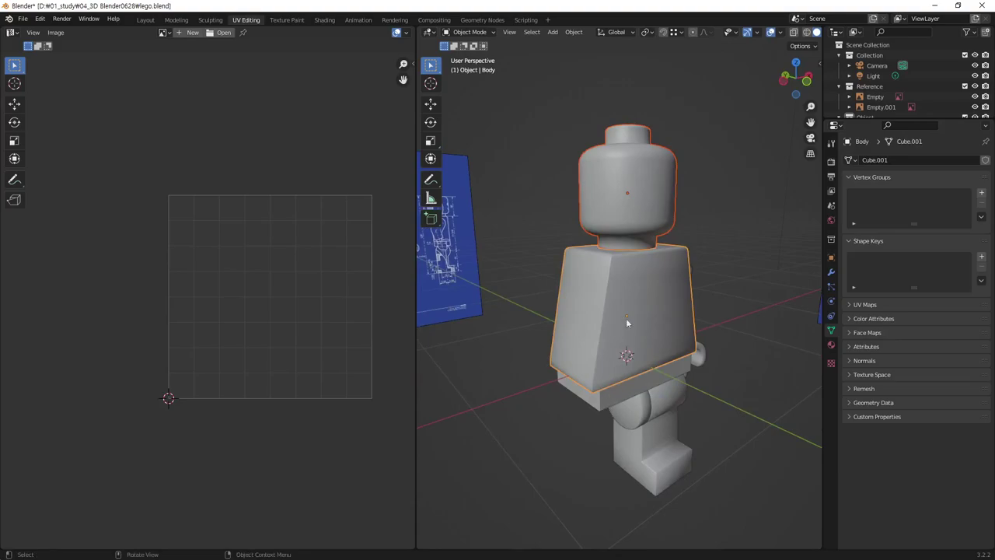
{"action": "key", "text": "alt+a"}
{"action": "left_click", "coordinate": [666, 188]}
{"action": "left_click", "coordinate": [630, 283], "text": "shift"}
{"action": "key", "text": "Tab"}
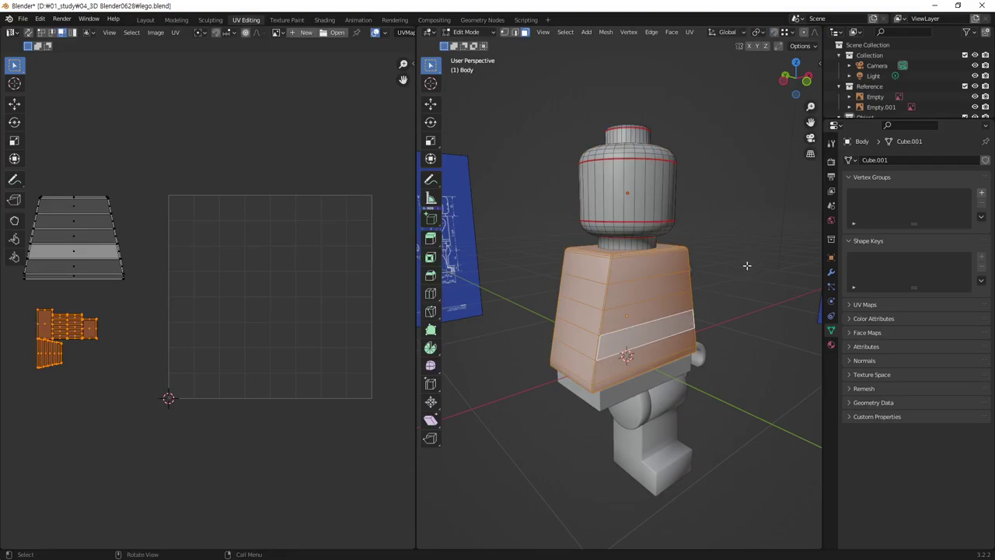
Select the body's trapezoid UV island, move it into the UV square and scale it down
{"action": "key", "text": "a"}
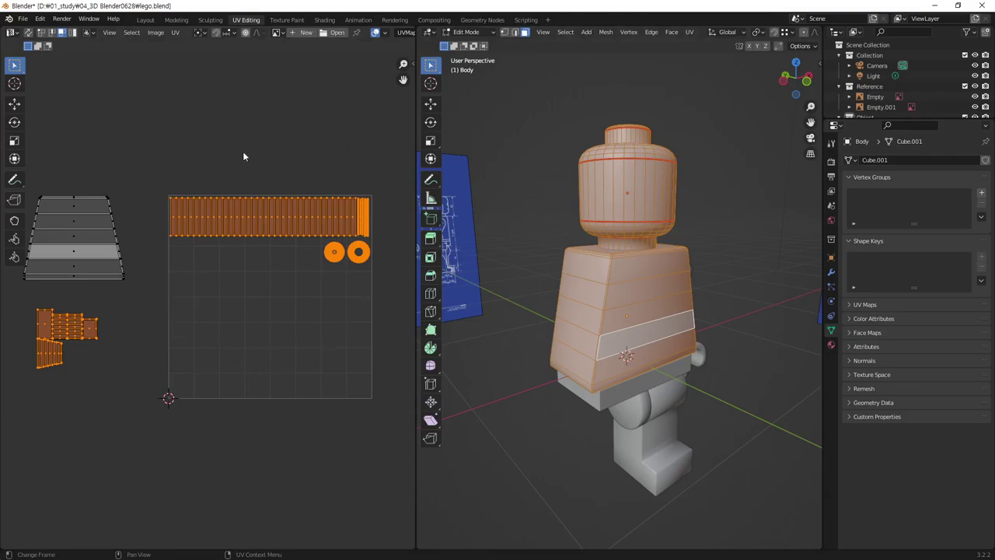
{"action": "scroll", "coordinate": [284, 252], "scroll_direction": "left", "scroll_amount": 2, "text": "ctrl"}
{"action": "scroll", "coordinate": [284, 249], "scroll_direction": "down", "scroll_amount": 2, "text": "shift"}
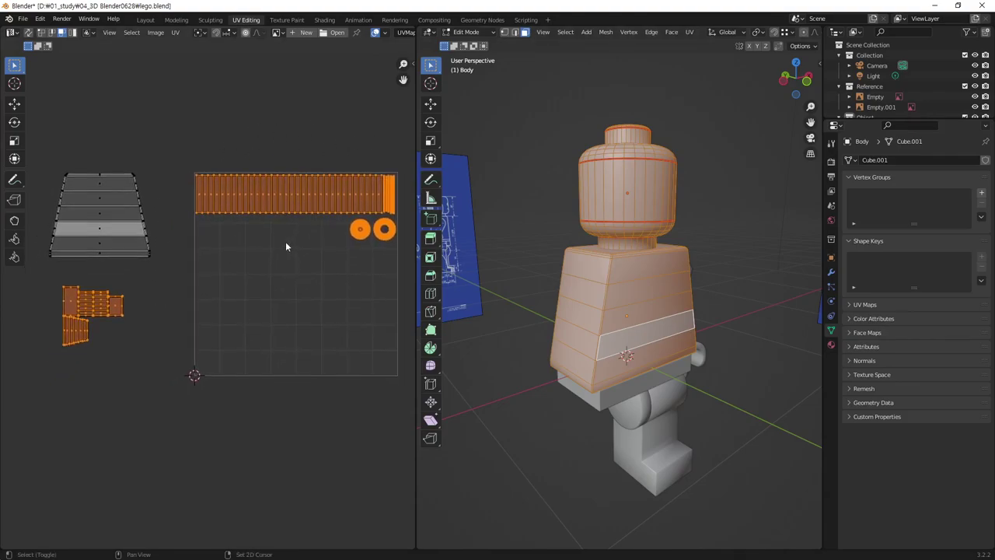
{"action": "left_click_drag", "start_coordinate": [161, 161], "coordinate": [36, 272]}
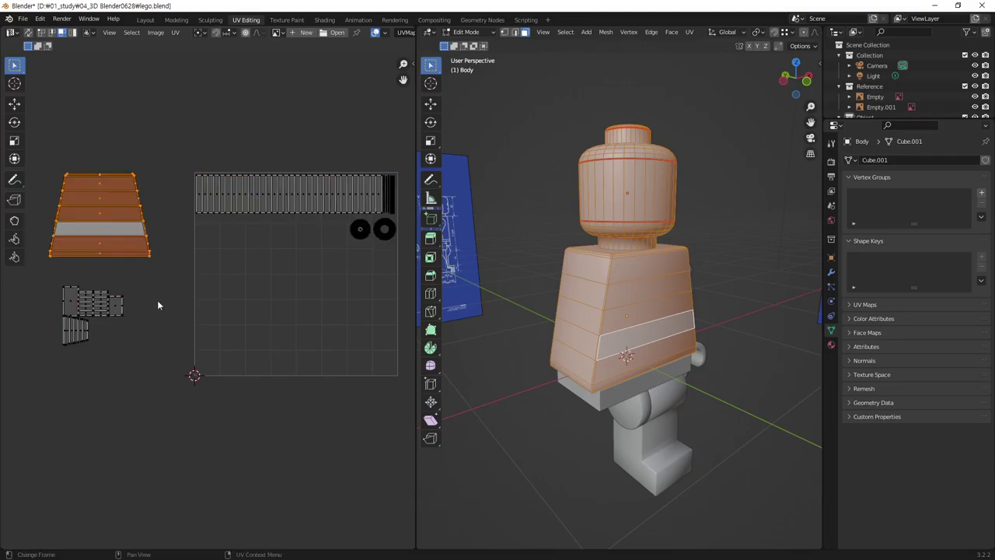
{"action": "key", "text": "g"}
{"action": "left_click", "coordinate": [300, 302]}
{"action": "key", "text": "s"}
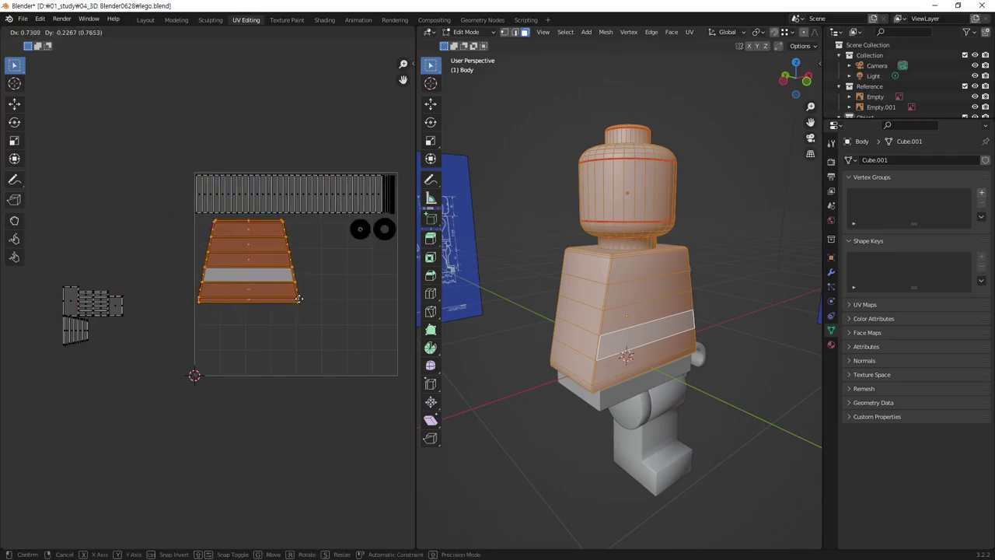
{"action": "left_click", "coordinate": [300, 323]}
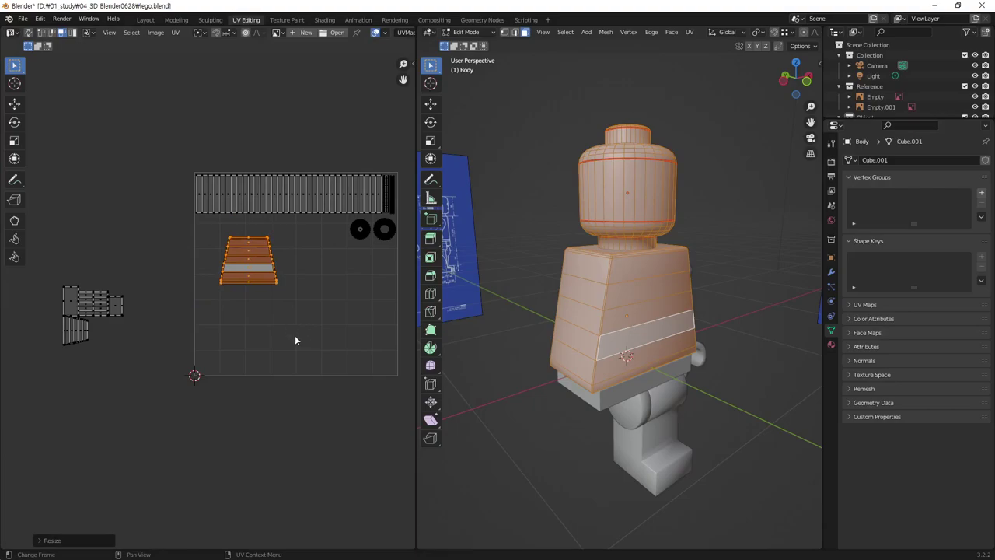
Fine-tune the trapezoid island's size and position just beneath the head's strip and circles
{"action": "key", "text": "g"}
{"action": "left_click", "coordinate": [279, 326]}
{"action": "key", "text": "s"}
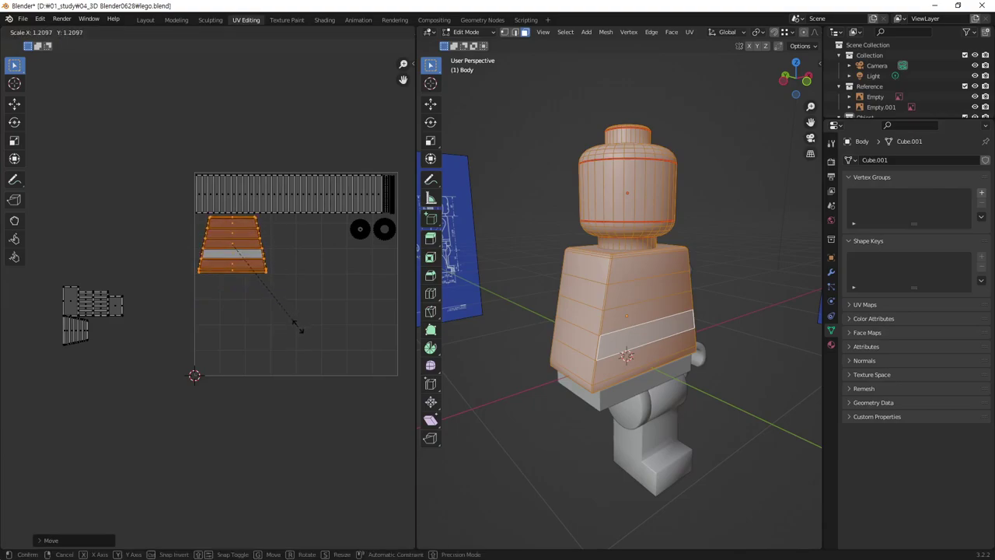
{"action": "left_click", "coordinate": [300, 328]}
{"action": "key", "text": "g"}
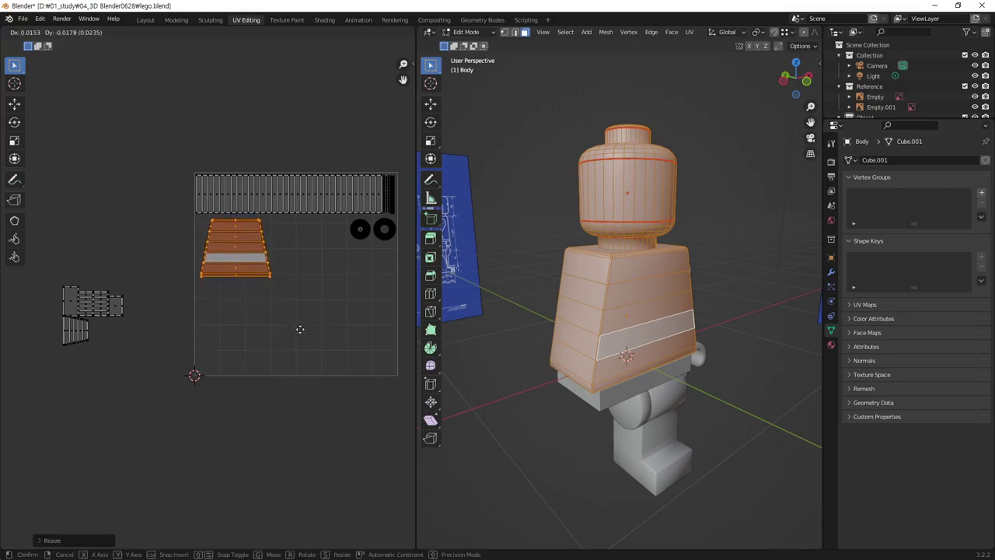
{"action": "left_click", "coordinate": [304, 333]}
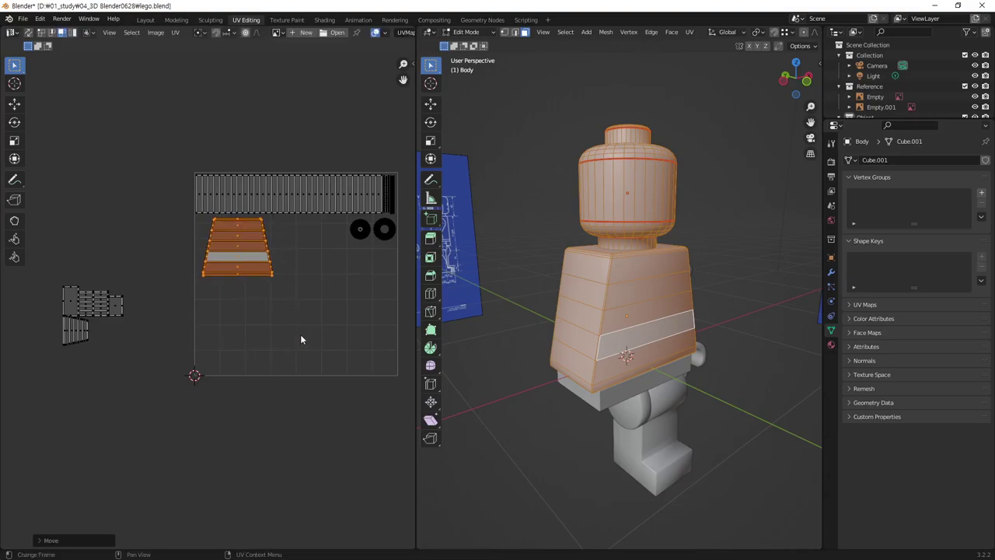
{"action": "key", "text": "s"}
{"action": "left_click", "coordinate": [319, 335]}
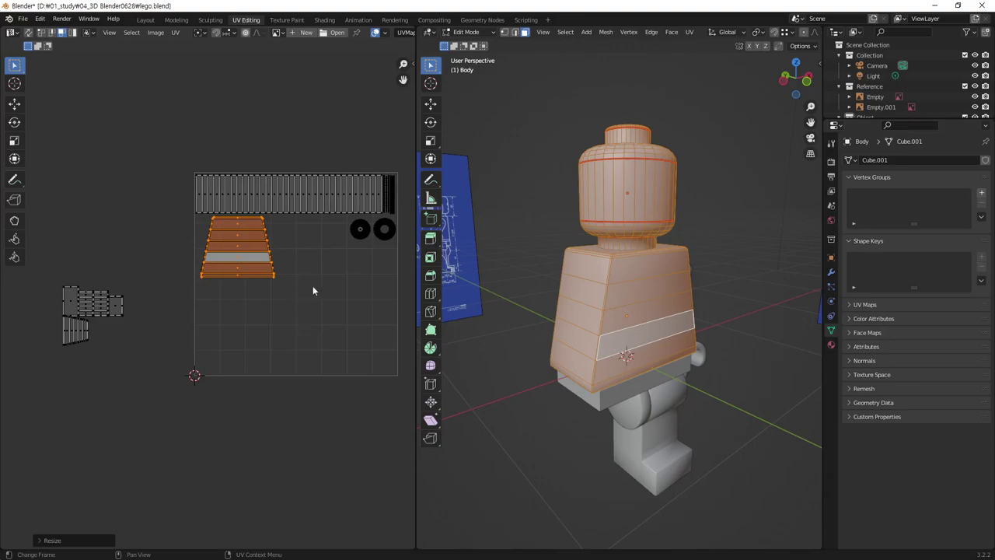
{"action": "key", "text": "s"}
{"action": "left_click", "coordinate": [313, 325]}
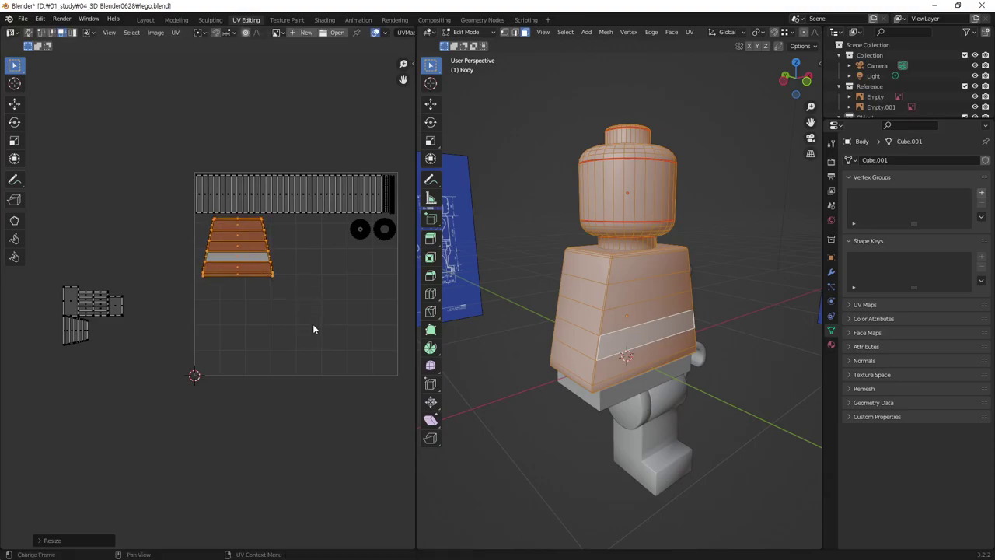
{"action": "key", "text": "g"}
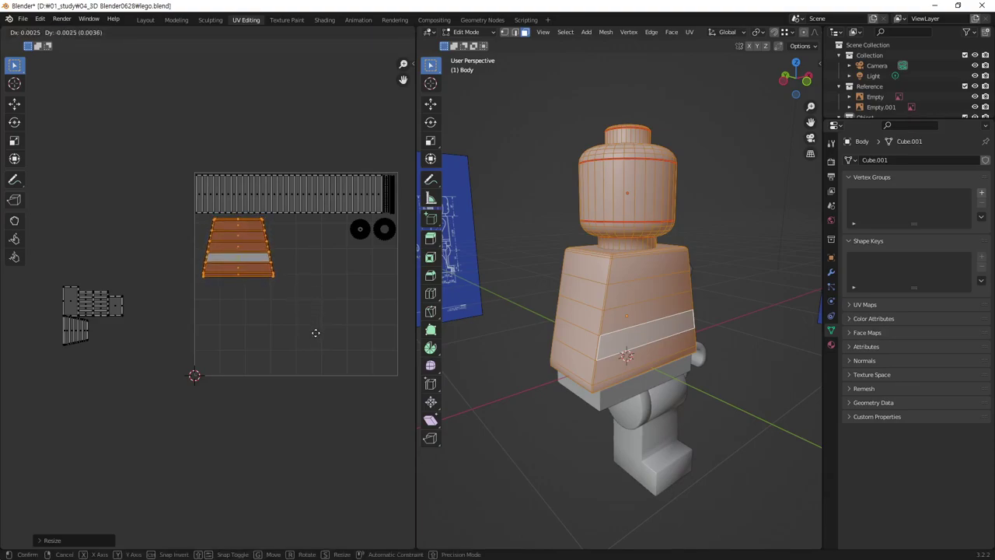
{"action": "left_click", "coordinate": [316, 336]}
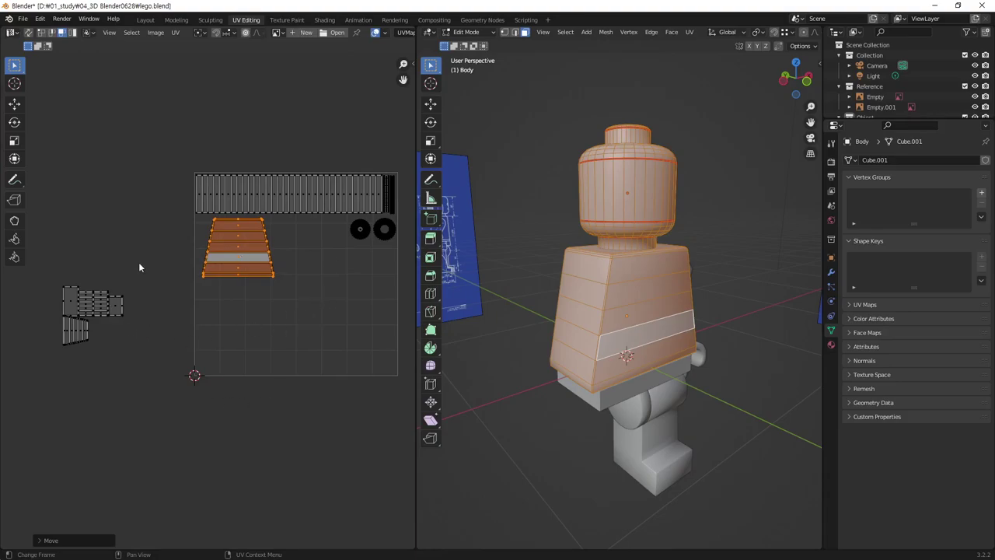
{"action": "left_click_drag", "start_coordinate": [139, 267], "coordinate": [25, 382]}
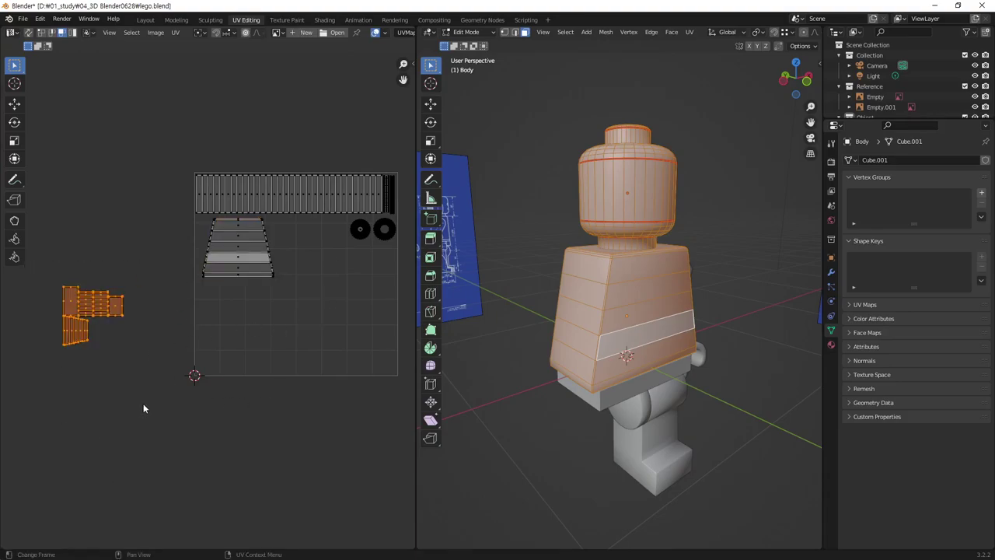
Move the small island cluster into the UV square, shrink it, and place it beside the trapezoid
{"action": "key", "text": "g"}
{"action": "left_click", "coordinate": [388, 364]}
{"action": "middle_click_drag", "start_coordinate": [388, 364], "coordinate": [269, 363]}
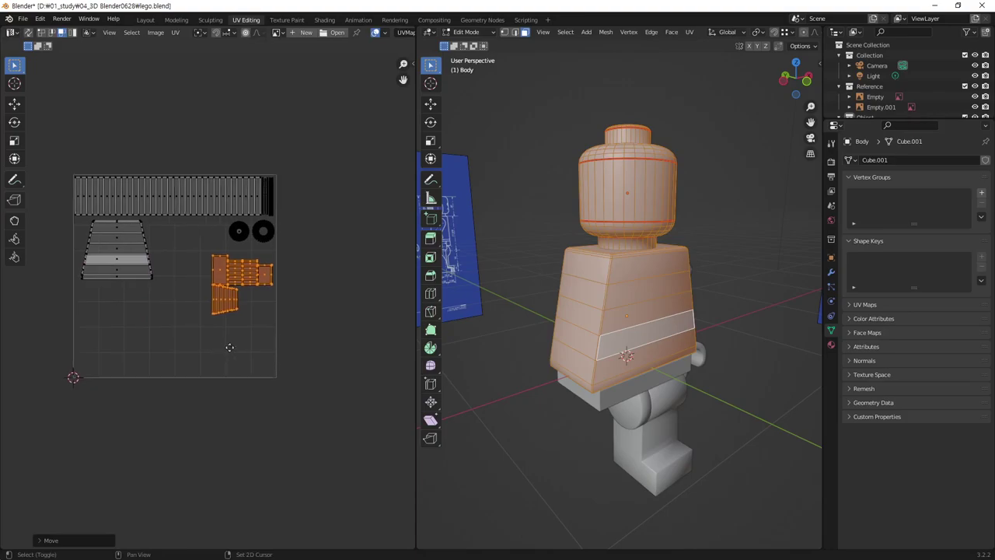
{"action": "key", "text": "s"}
{"action": "left_click", "coordinate": [284, 372]}
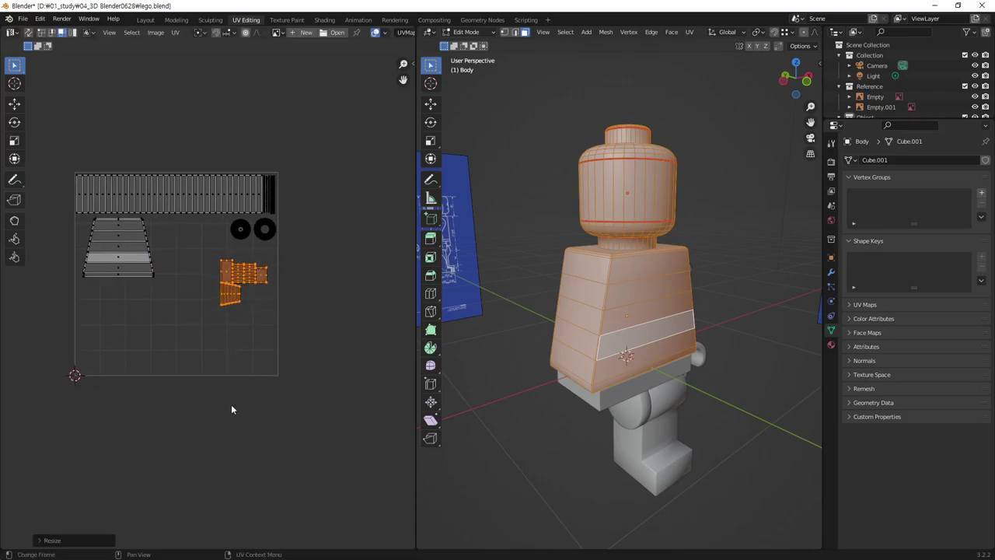
{"action": "key", "text": "g"}
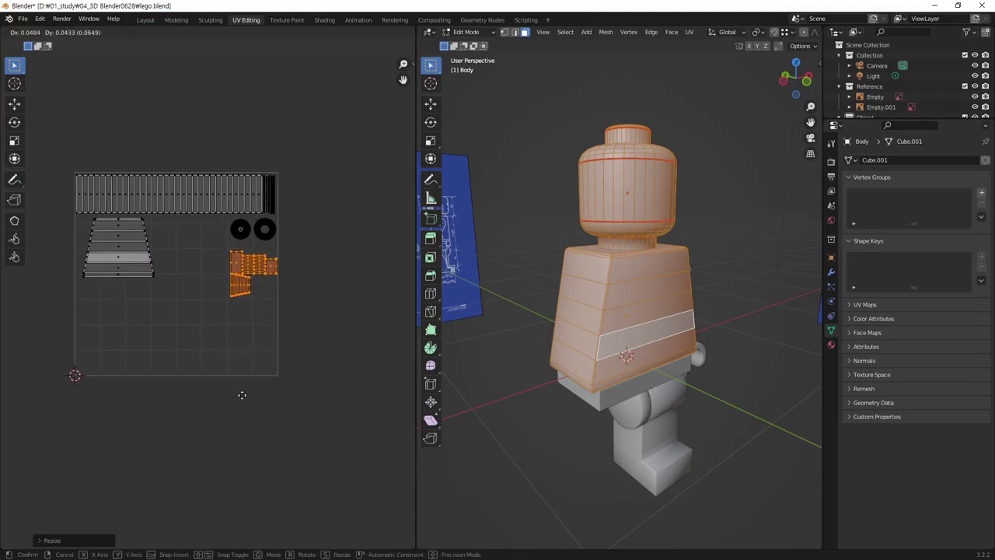
{"action": "left_click", "coordinate": [242, 395]}
Raise the small cluster to sit below the circles, then return to Object Mode
{"action": "middle_click_drag", "start_coordinate": [254, 300], "coordinate": [277, 289]}
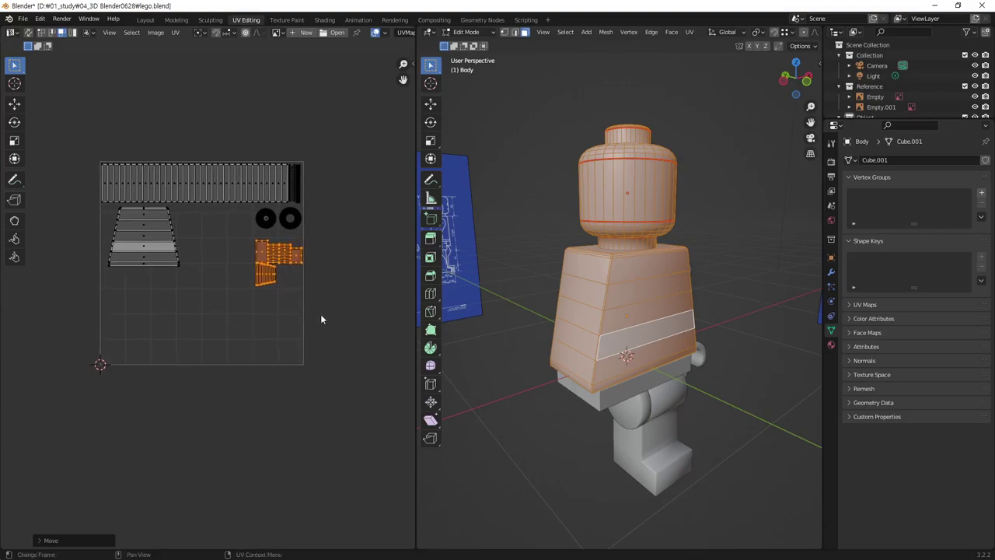
{"action": "left_click", "coordinate": [326, 321]}
{"action": "mouse_move", "coordinate": [343, 343]}
{"action": "middle_mouse_down", "text": "ctrl"}
{"action": "mouse_move", "coordinate": [315, 267]}
{"action": "mouse_move", "coordinate": [505, 188]}
{"action": "middle_mouse_up", "text": "ctrl"}
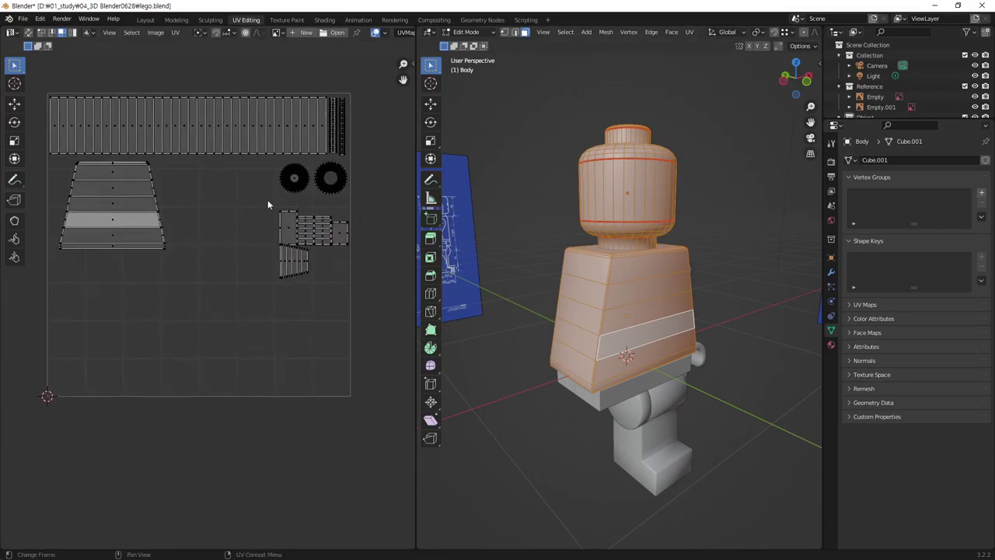
{"action": "left_click_drag", "start_coordinate": [267, 205], "coordinate": [369, 303]}
{"action": "key", "text": "g"}
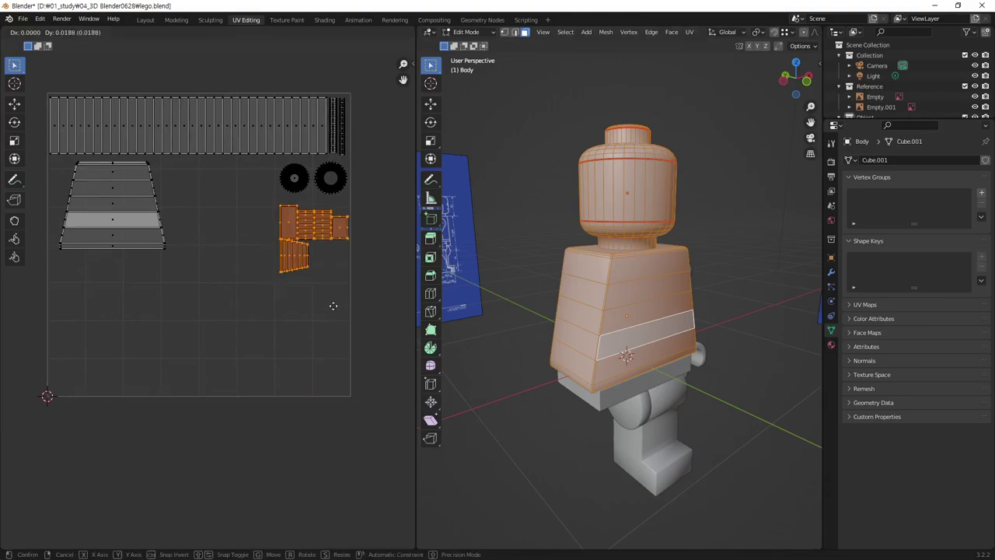
{"action": "left_click", "coordinate": [332, 297]}
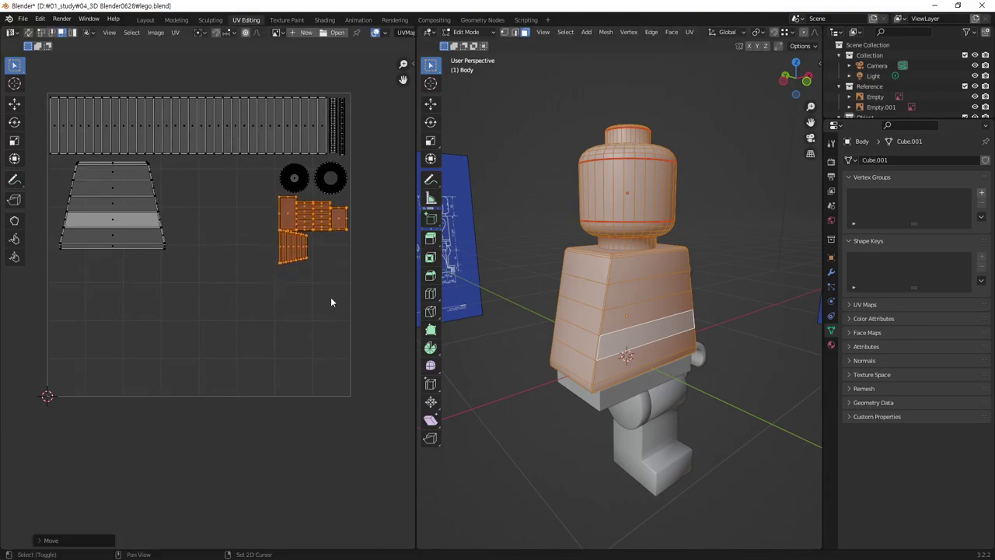
{"action": "left_click", "coordinate": [351, 333]}
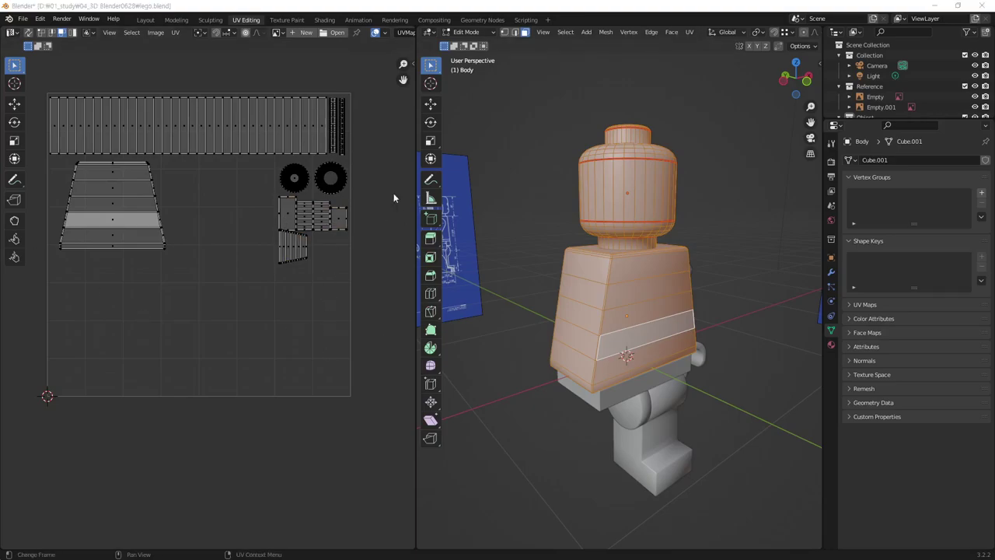
{"action": "mouse_move", "coordinate": [614, 389]}
{"action": "middle_mouse_down"}
{"action": "mouse_move", "coordinate": [643, 321]}
{"action": "mouse_move", "coordinate": [721, 426]}
{"action": "middle_mouse_up"}
{"action": "key", "text": "Tab"}
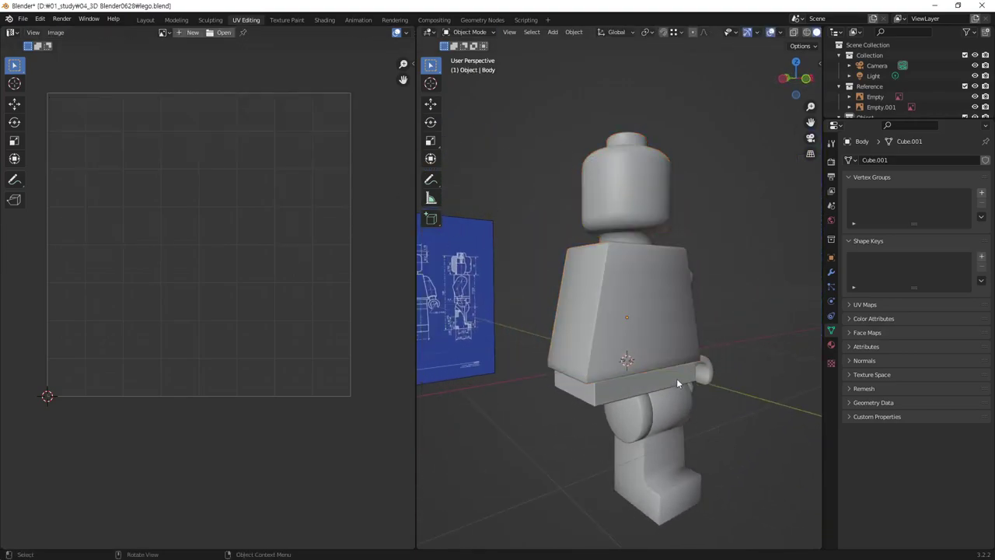
Select all of the waist piece's faces and Smart UV Project them with the default 66° angle limit
{"action": "left_click", "coordinate": [676, 381]}
{"action": "key", "text": "Tab"}
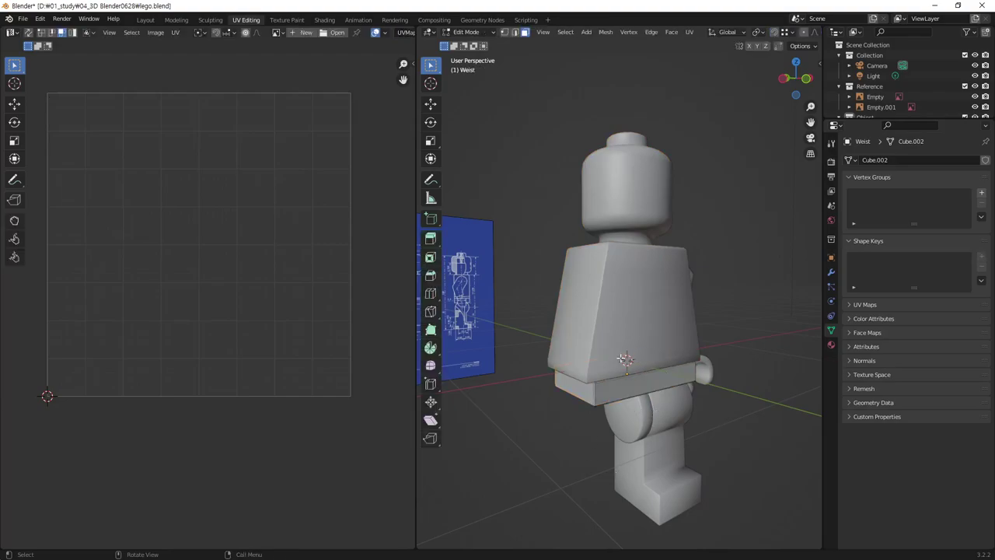
{"action": "key", "text": "a"}
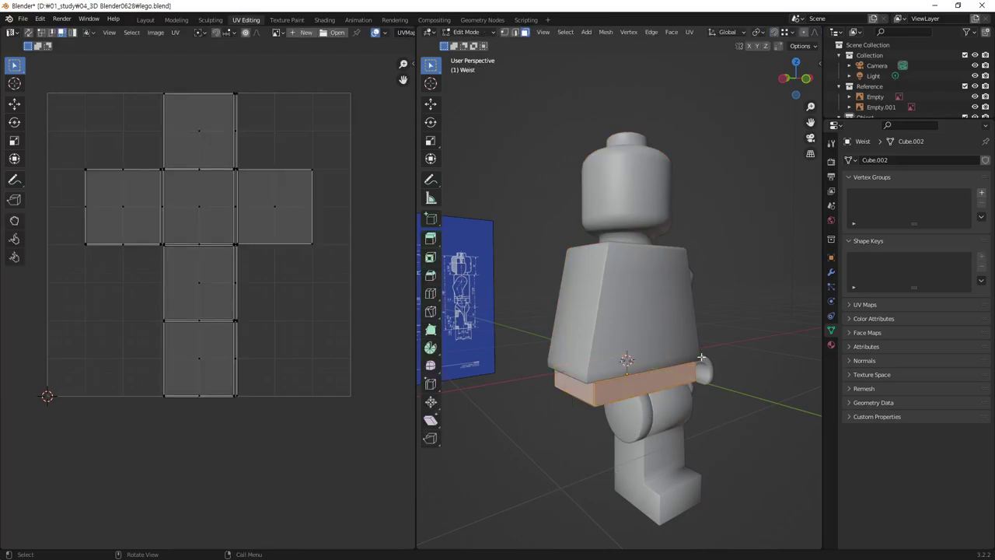
{"action": "left_click", "coordinate": [689, 32]}
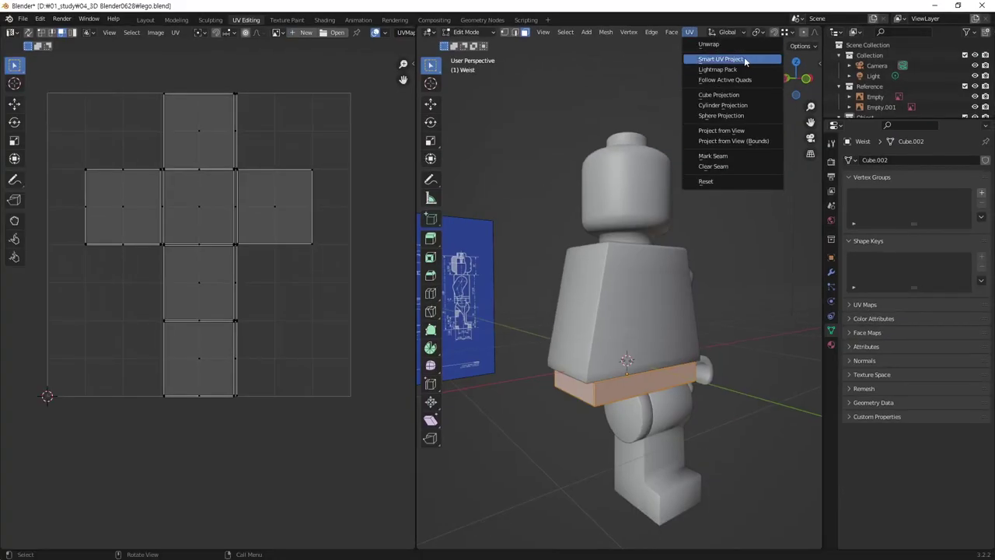
{"action": "left_click", "coordinate": [742, 58]}
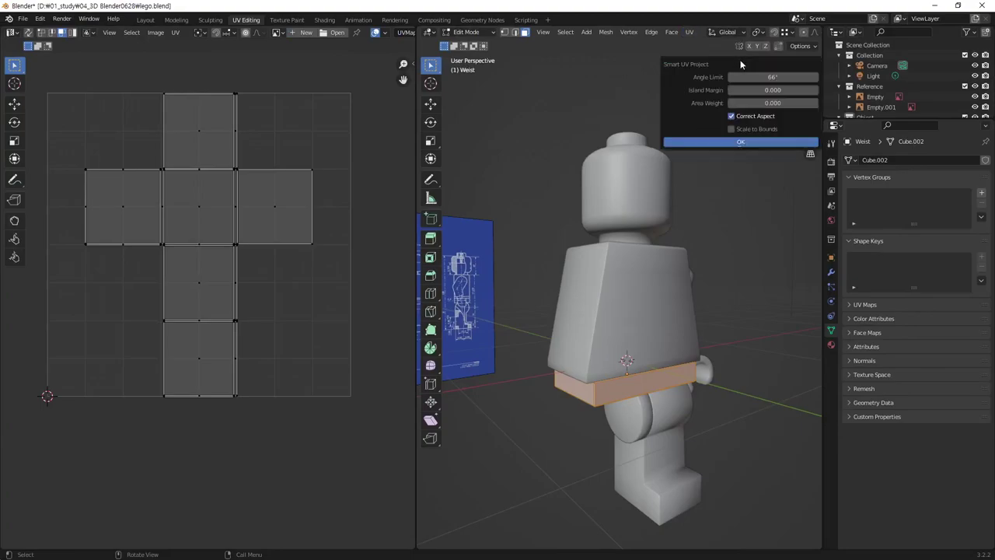
{"action": "left_click", "coordinate": [732, 143]}
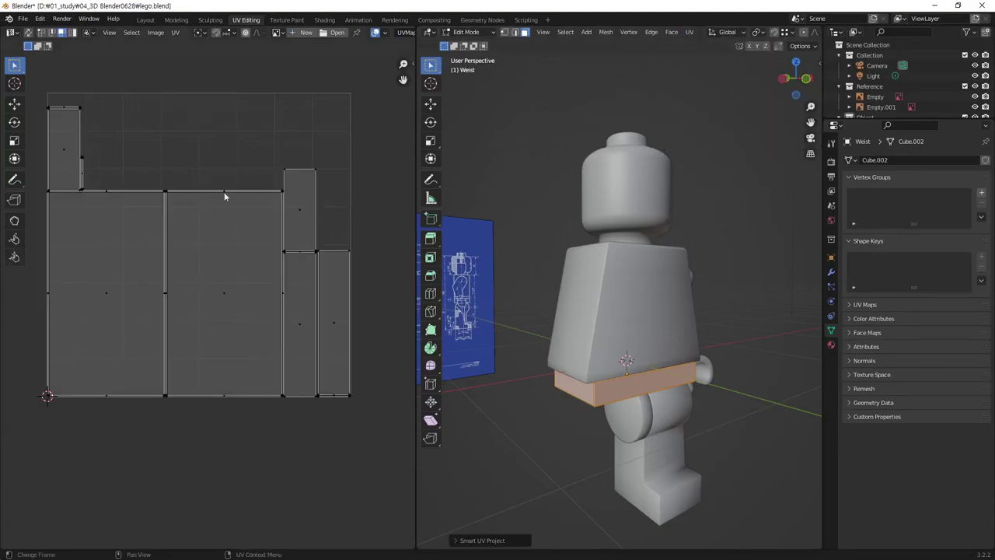
Park the waist's narrow strip island outside the UV square on the left
{"action": "left_click", "coordinate": [91, 164]}
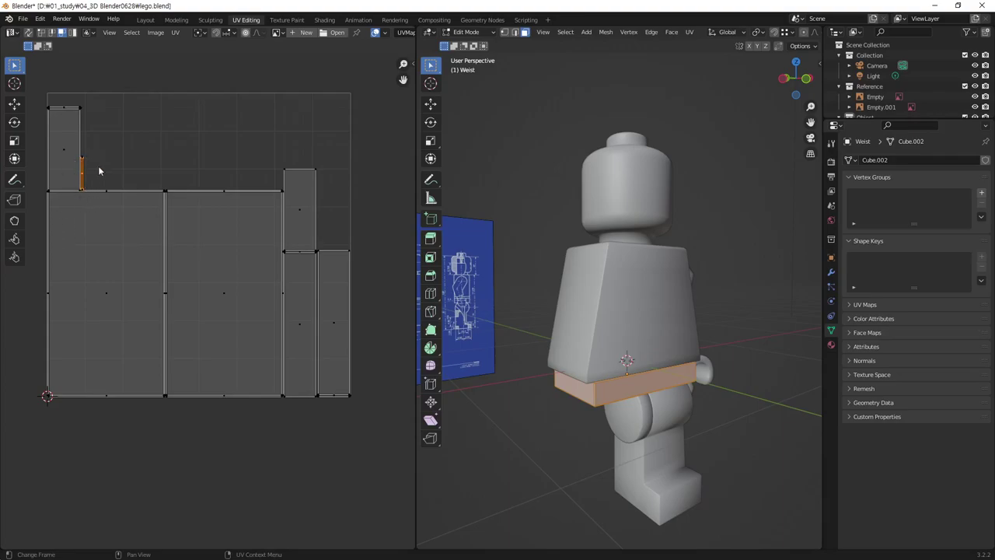
{"action": "mouse_move", "coordinate": [617, 378]}
{"action": "middle_mouse_down"}
{"action": "mouse_move", "coordinate": [564, 366]}
{"action": "mouse_move", "coordinate": [666, 404]}
{"action": "middle_mouse_up"}
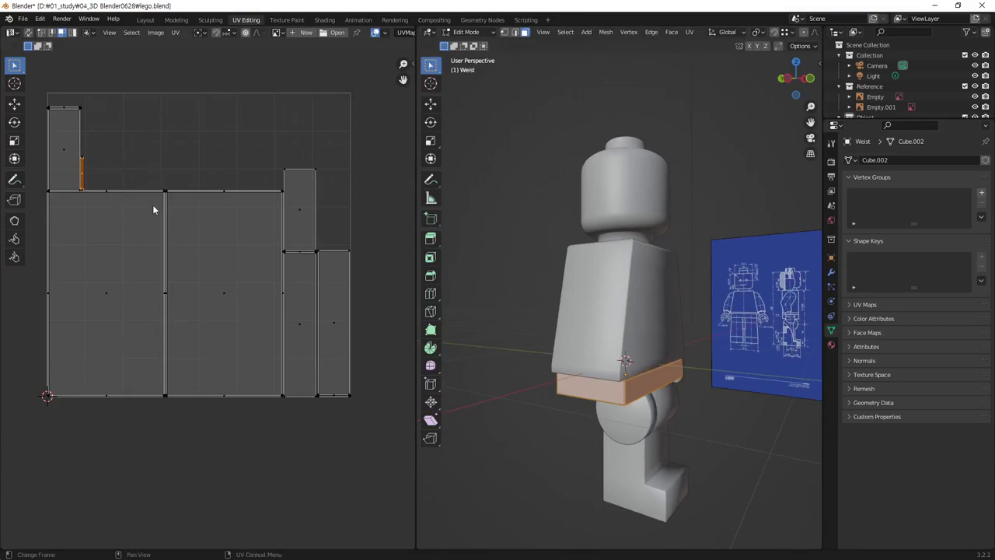
{"action": "middle_click_drag", "start_coordinate": [591, 373], "coordinate": [653, 381]}
{"action": "left_click", "coordinate": [653, 380]}
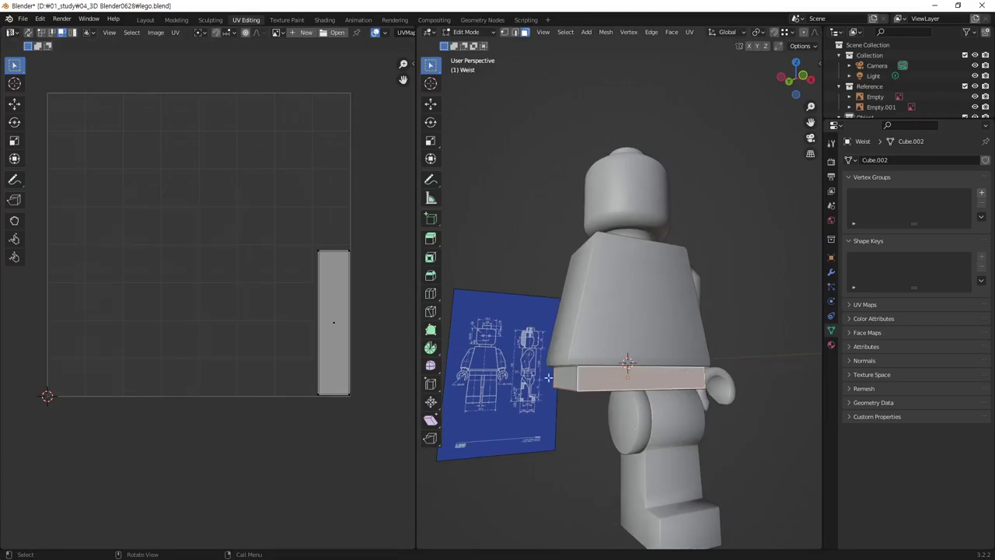
{"action": "key", "text": "ctrl+z"}
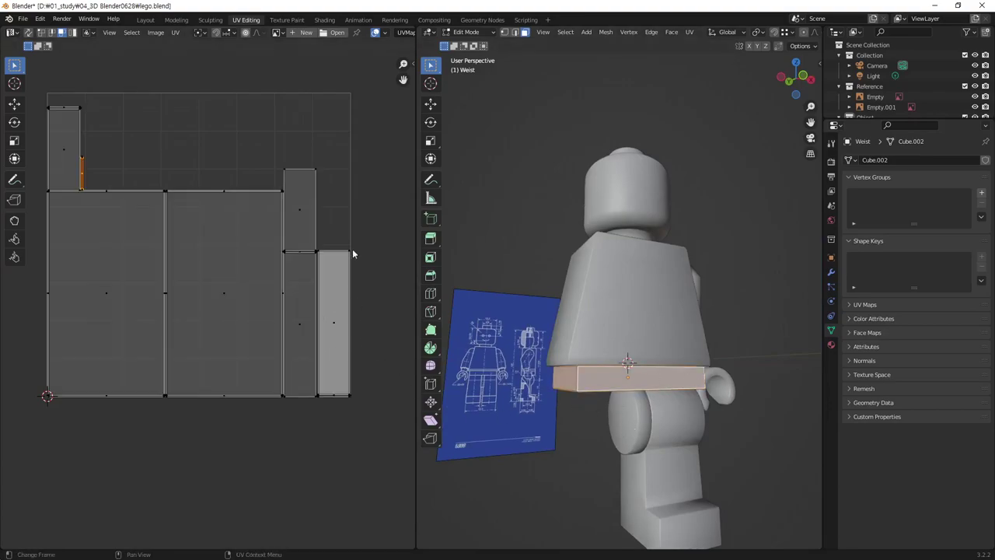
{"action": "left_click", "coordinate": [327, 343]}
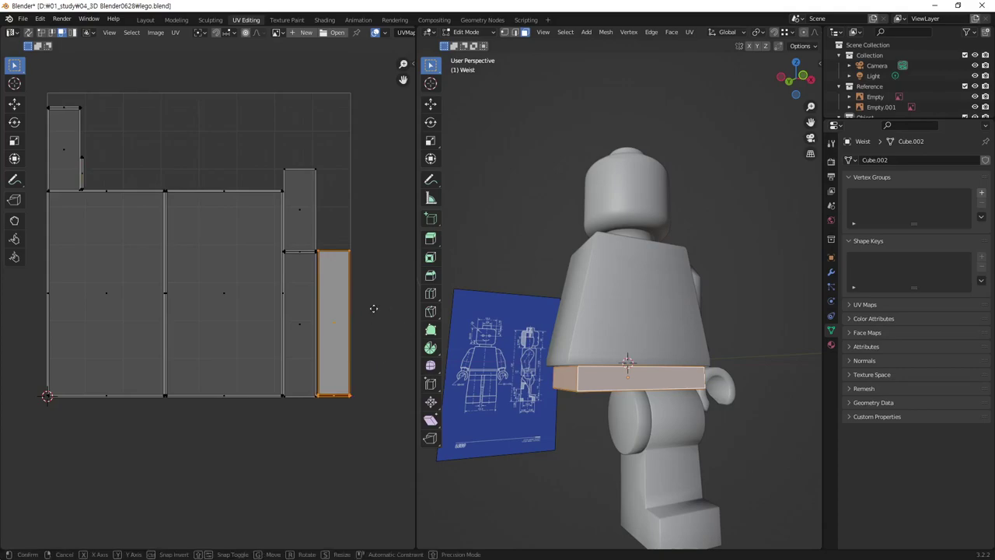
{"action": "key", "text": "g"}
{"action": "left_click", "coordinate": [54, 410]}
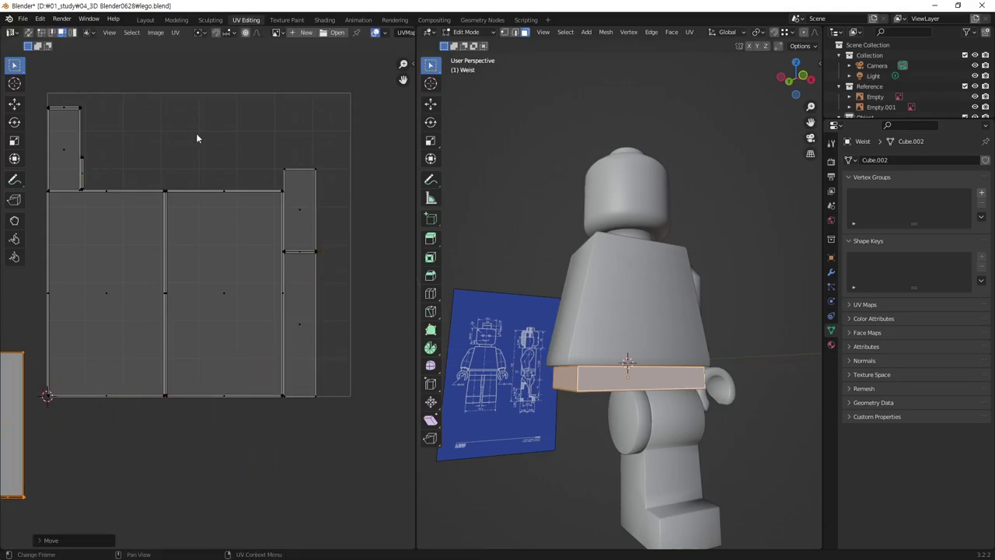
Shrink the remaining waist islands to about half size, move them lower right, and leave Edit Mode
{"action": "left_click_drag", "start_coordinate": [348, 89], "coordinate": [49, 435]}
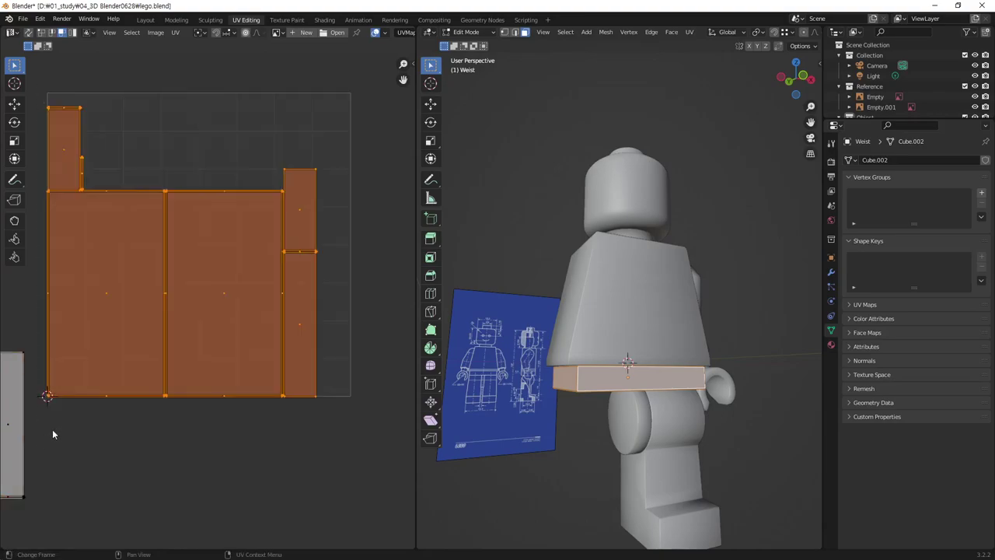
{"action": "key", "text": "s"}
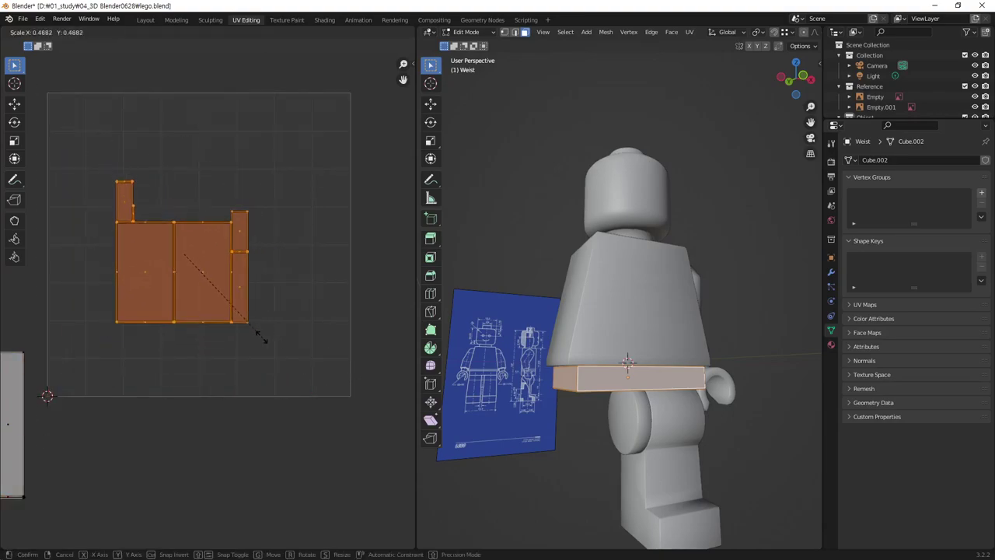
{"action": "left_click", "coordinate": [206, 300]}
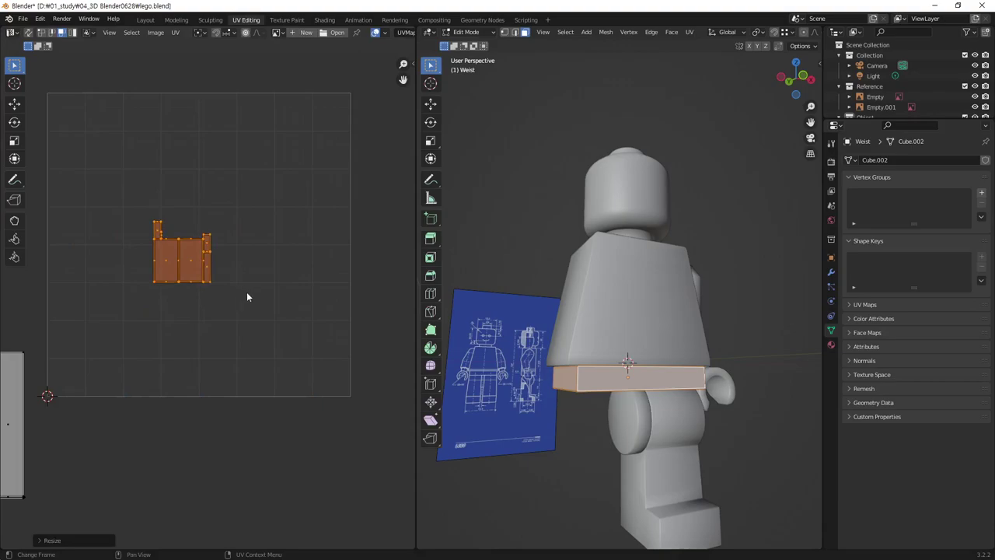
{"action": "key", "text": "g"}
{"action": "left_click", "coordinate": [233, 397]}
{"action": "middle_click_drag", "start_coordinate": [232, 398], "coordinate": [300, 381]}
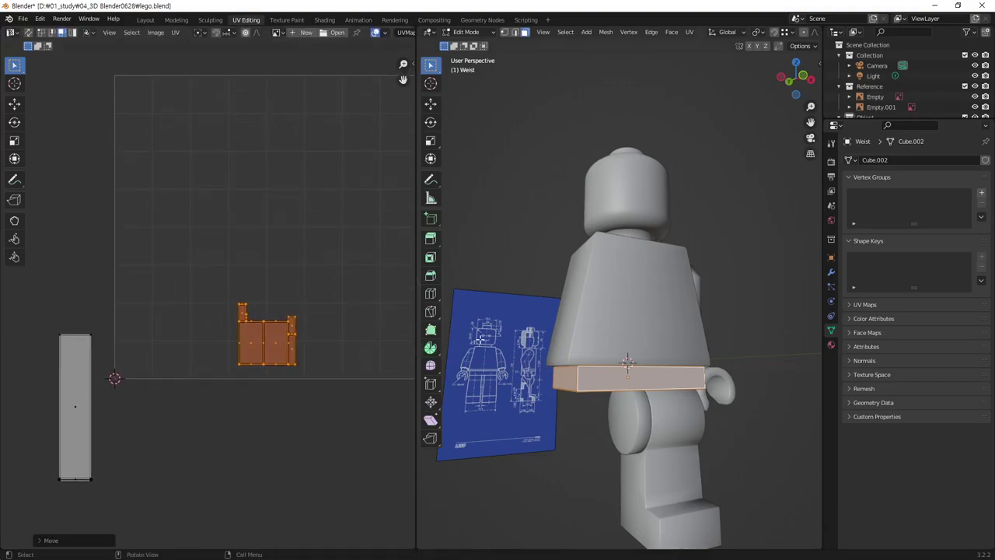
{"action": "key", "text": "Tab"}
{"action": "left_click", "coordinate": [652, 328]}
Select the torso and head together and enter Edit Mode to view the shared UV layout
{"action": "left_click", "coordinate": [656, 181], "text": "shift"}
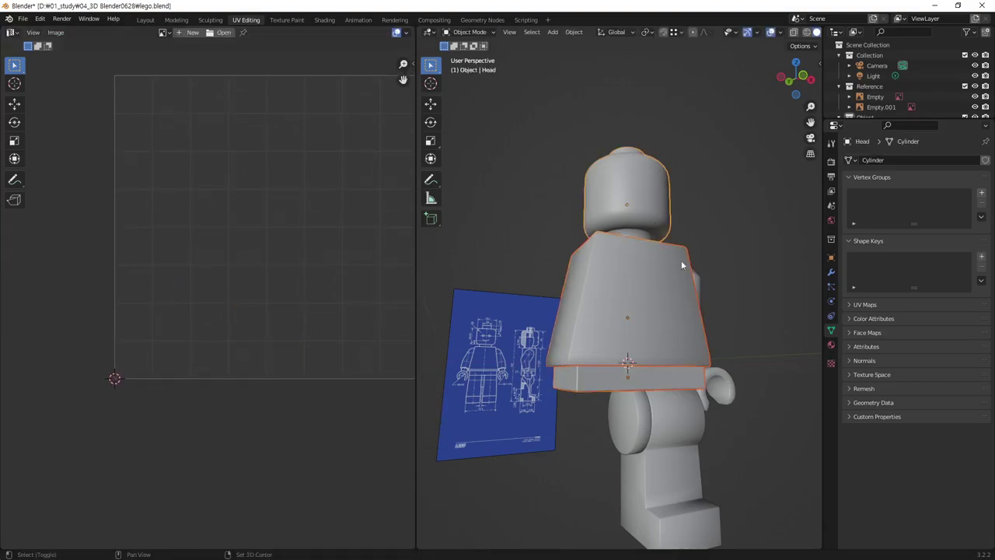
{"action": "mouse_move", "coordinate": [682, 265]}
{"action": "middle_mouse_down"}
{"action": "mouse_move", "coordinate": [685, 309]}
{"action": "mouse_move", "coordinate": [553, 389]}
{"action": "middle_mouse_up"}
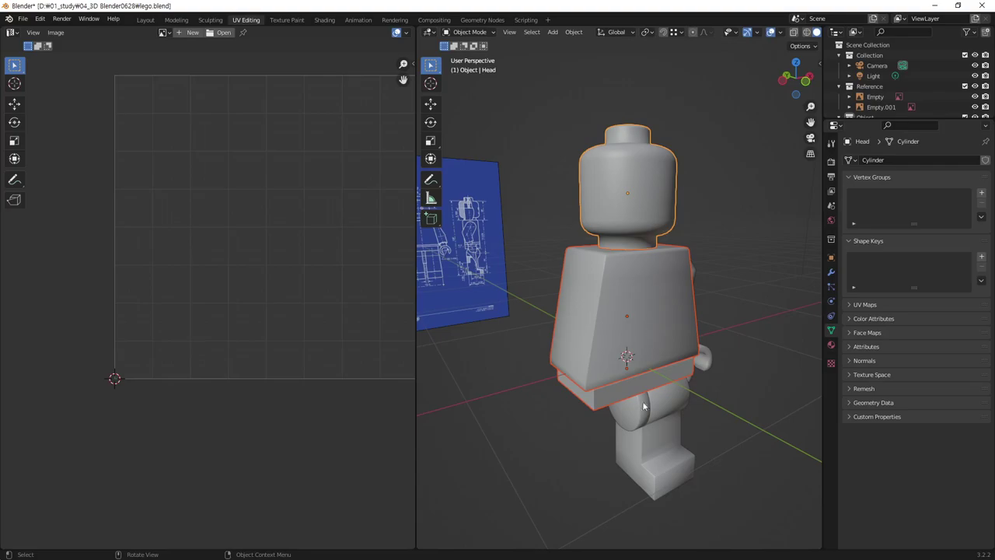
{"action": "key", "text": "Tab"}
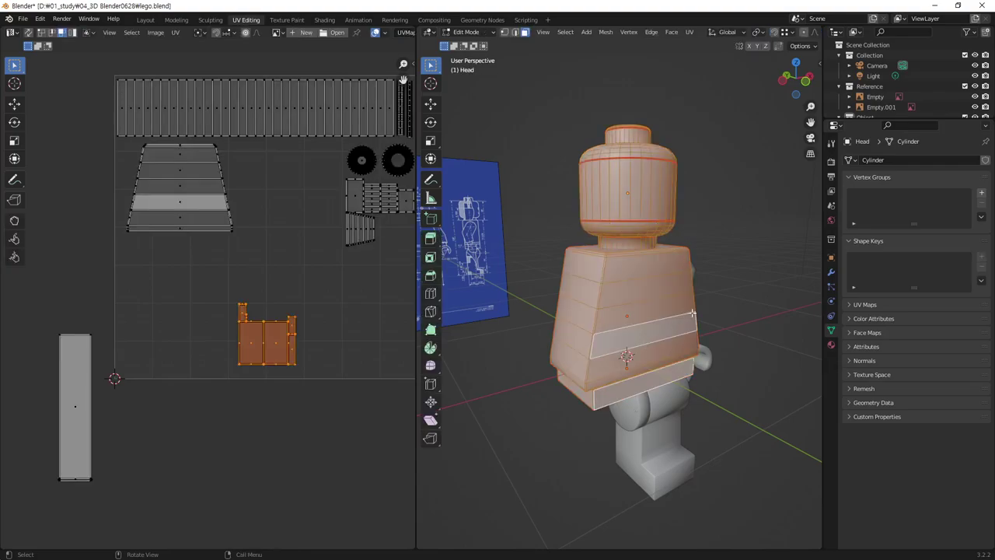
{"action": "middle_click_drag", "start_coordinate": [94, 117], "coordinate": [55, 141]}
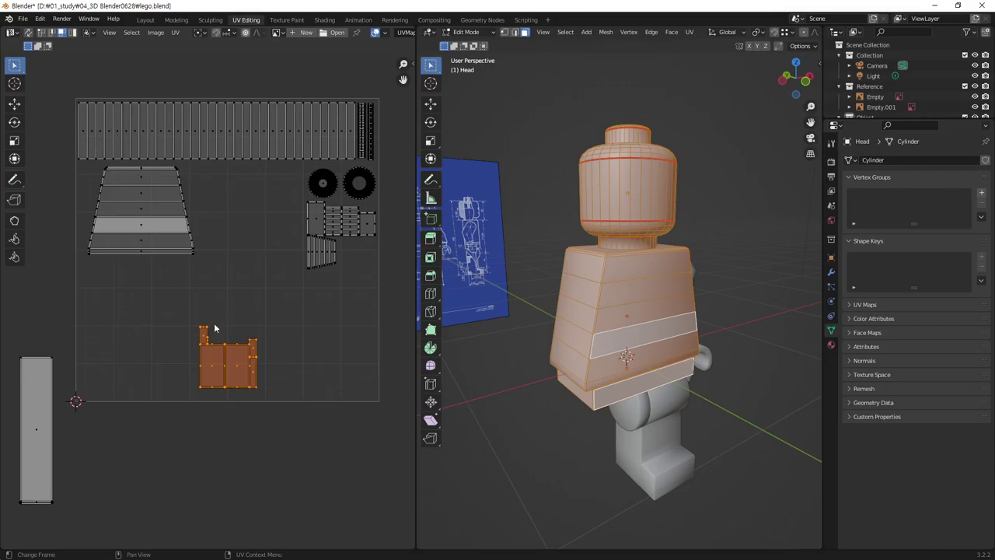
Rotate the waist island cluster 90°, scale it slightly smaller, and place it beside the small islands
{"action": "left_click_drag", "start_coordinate": [182, 313], "coordinate": [281, 404]}
{"action": "key", "text": "r"}
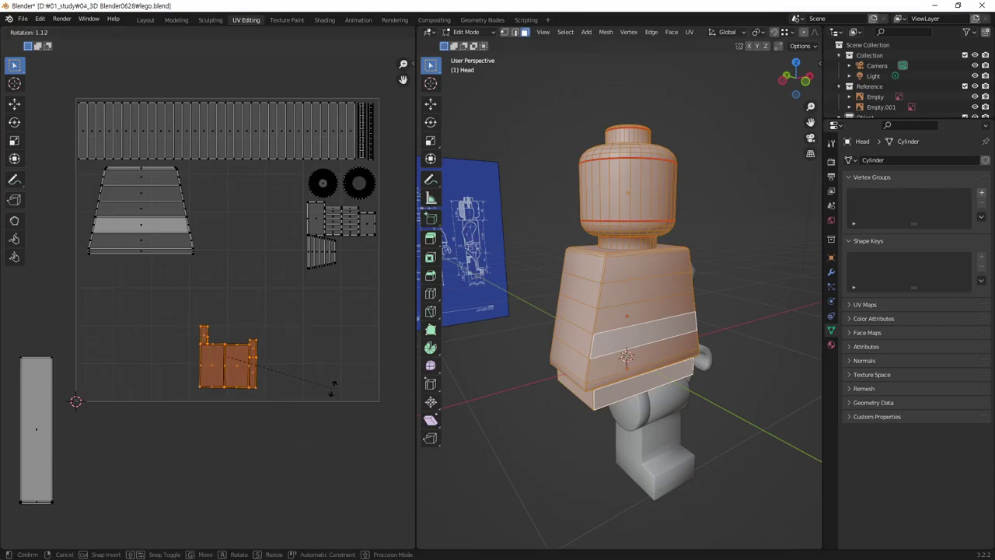
{"action": "key", "text": "9"}
{"action": "key", "text": "0"}
{"action": "key", "text": "Return"}
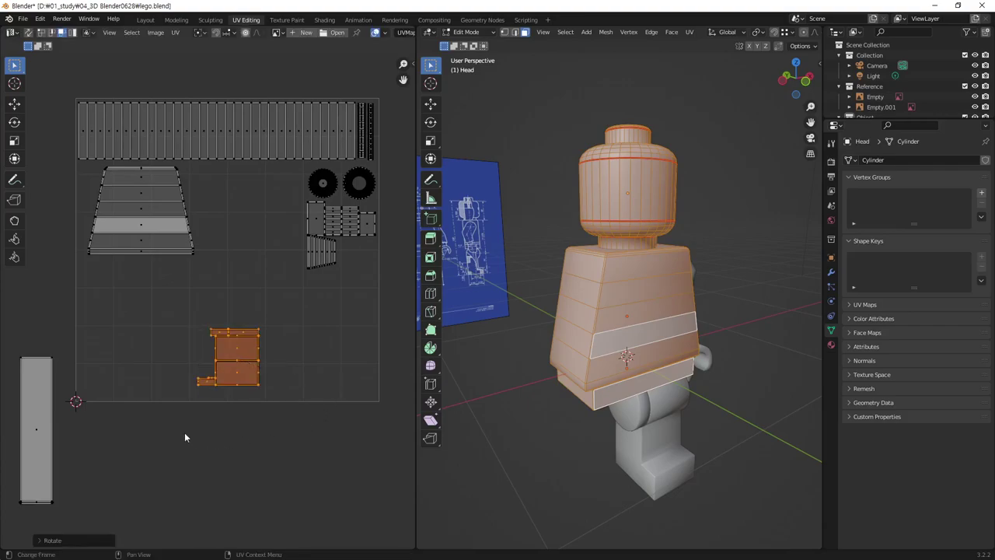
{"action": "key", "text": "g"}
{"action": "left_click", "coordinate": [311, 362]}
{"action": "key", "text": "s"}
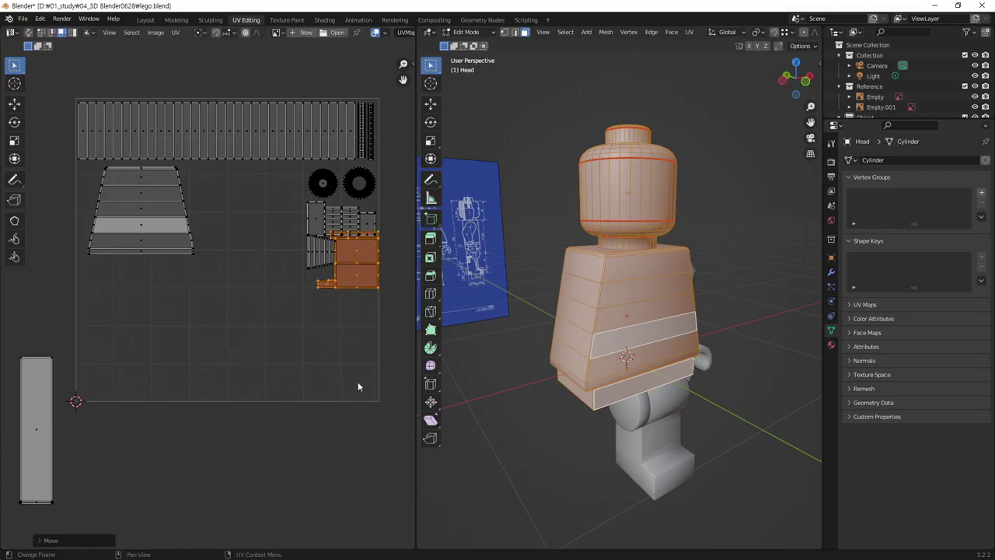
{"action": "left_click", "coordinate": [352, 355]}
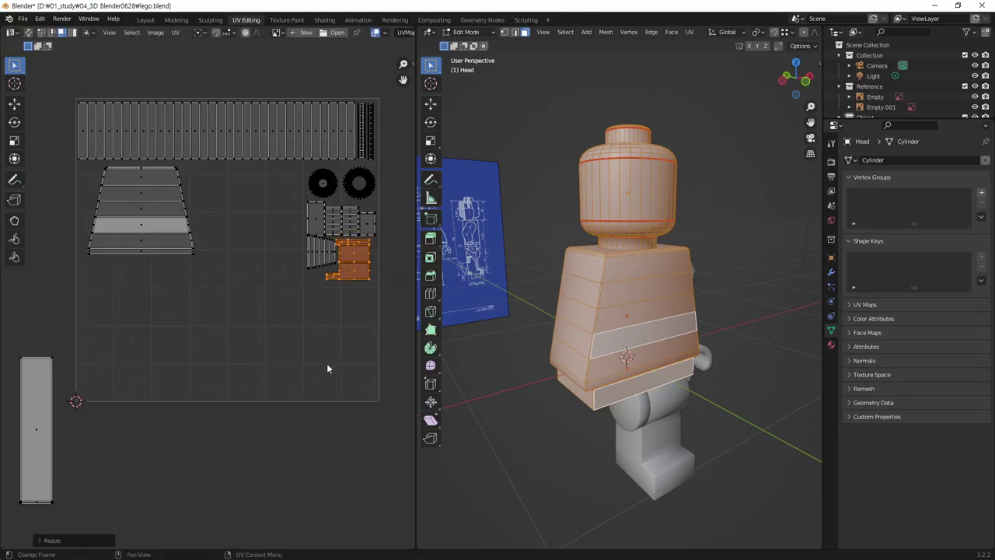
{"action": "key", "text": "g"}
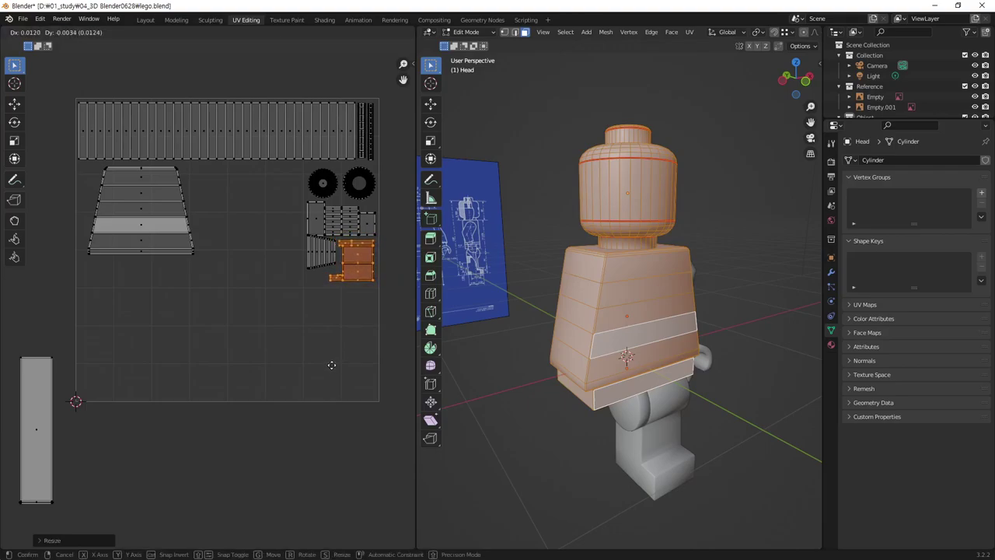
{"action": "left_click", "coordinate": [331, 365]}
Rotate the tall waist strip 90°, shrink it to about two-thirds, and place it below the torso islands
{"action": "left_click_drag", "start_coordinate": [83, 337], "coordinate": [11, 520]}
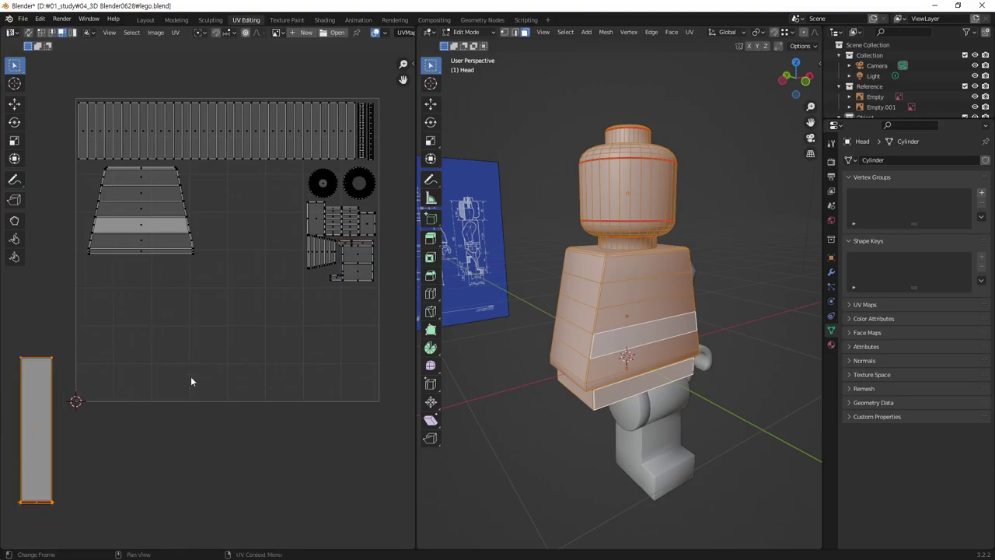
{"action": "type", "text": "r90"}
{"action": "key", "text": "Return"}
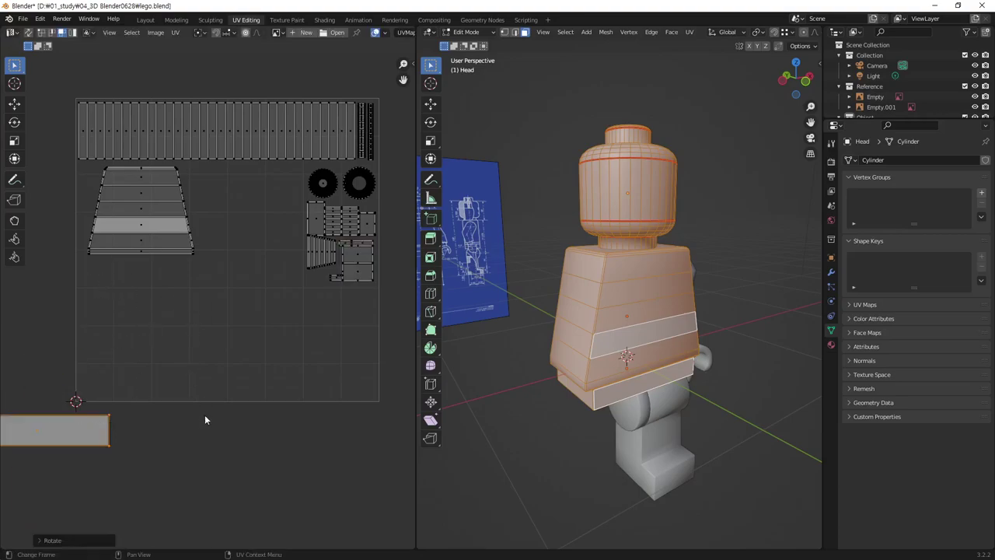
{"action": "key", "text": "g"}
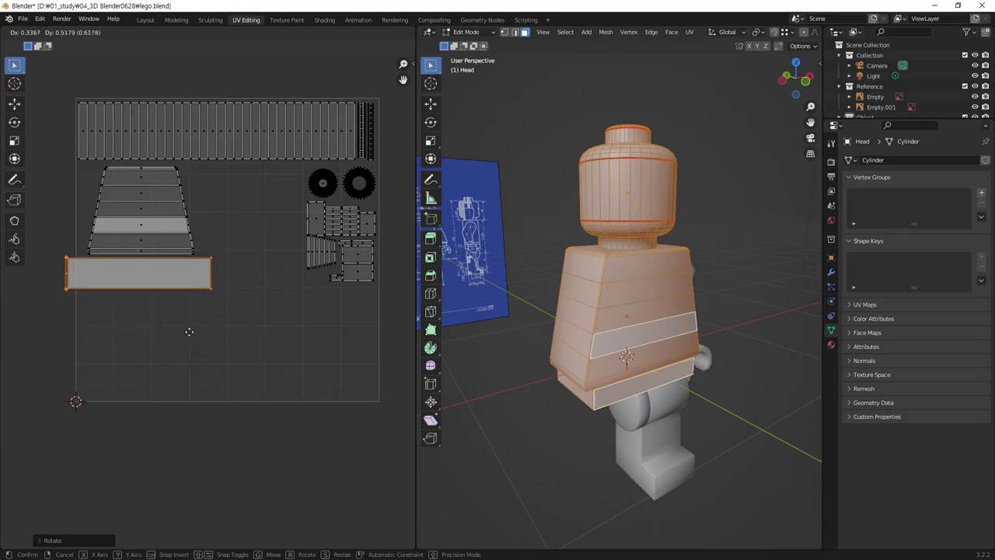
{"action": "left_click", "coordinate": [192, 332]}
{"action": "key", "text": "s"}
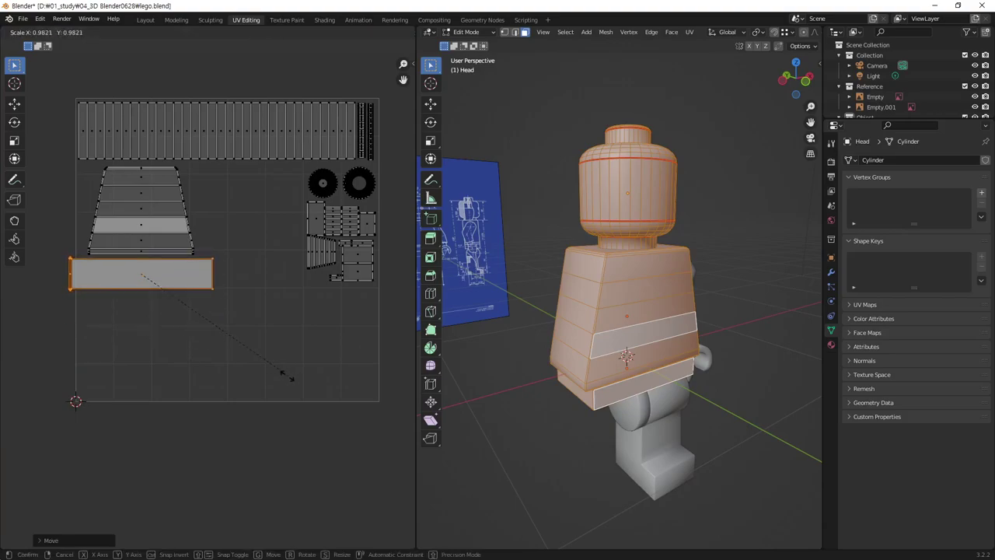
{"action": "left_click", "coordinate": [224, 358]}
{"action": "key", "text": "g"}
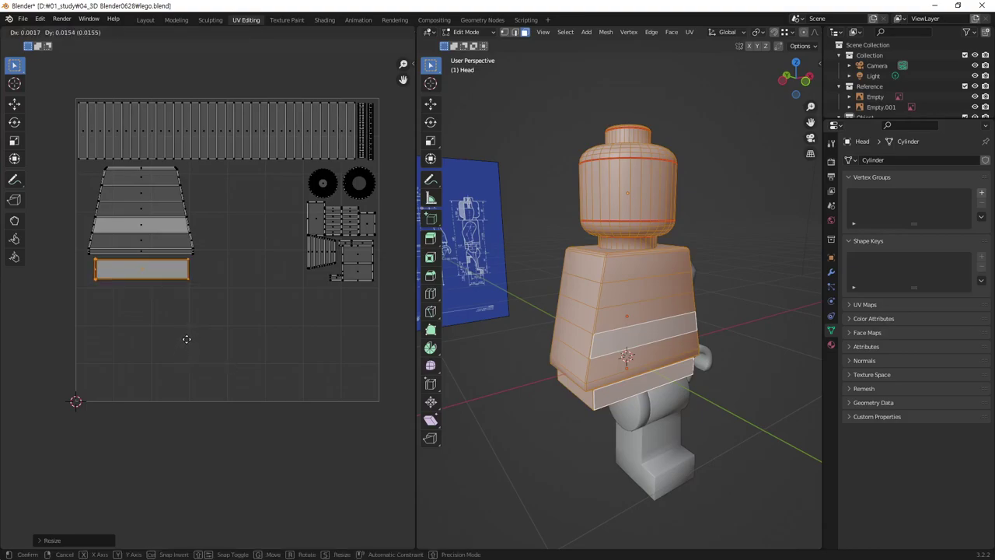
{"action": "left_click", "coordinate": [183, 342]}
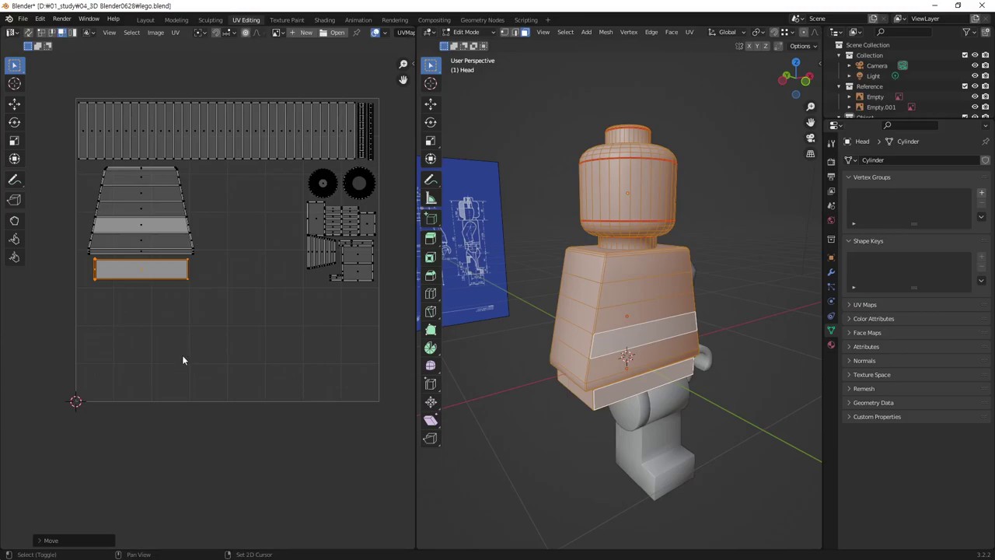
{"action": "left_click", "coordinate": [227, 343]}
{"action": "middle_click_drag", "start_coordinate": [221, 347], "coordinate": [199, 364]}
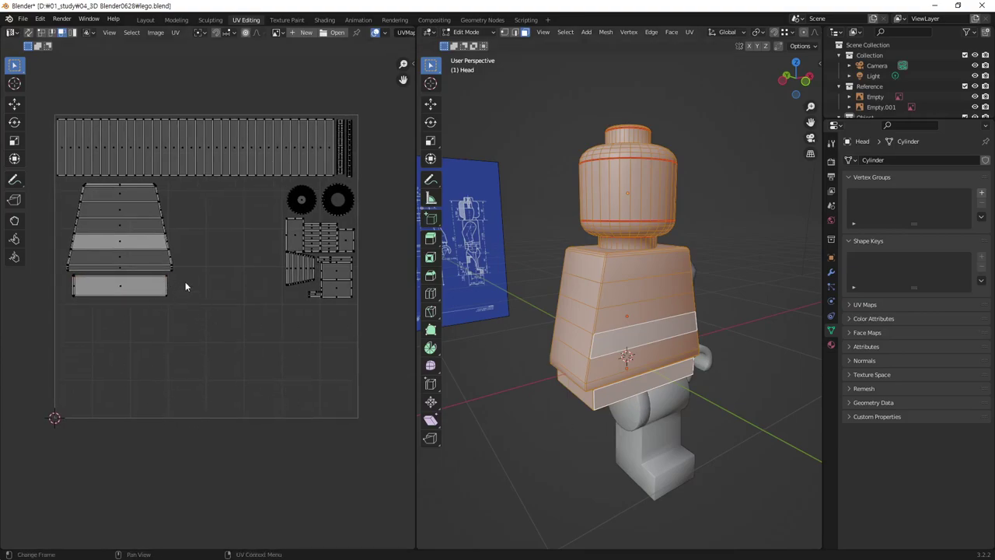
Box-select the bottom rectangular island plus the lower-right islands, then return to Object Mode
{"action": "left_click_drag", "start_coordinate": [186, 274], "coordinate": [45, 333]}
{"action": "left_click_drag", "start_coordinate": [359, 266], "coordinate": [317, 332], "text": "shift"}
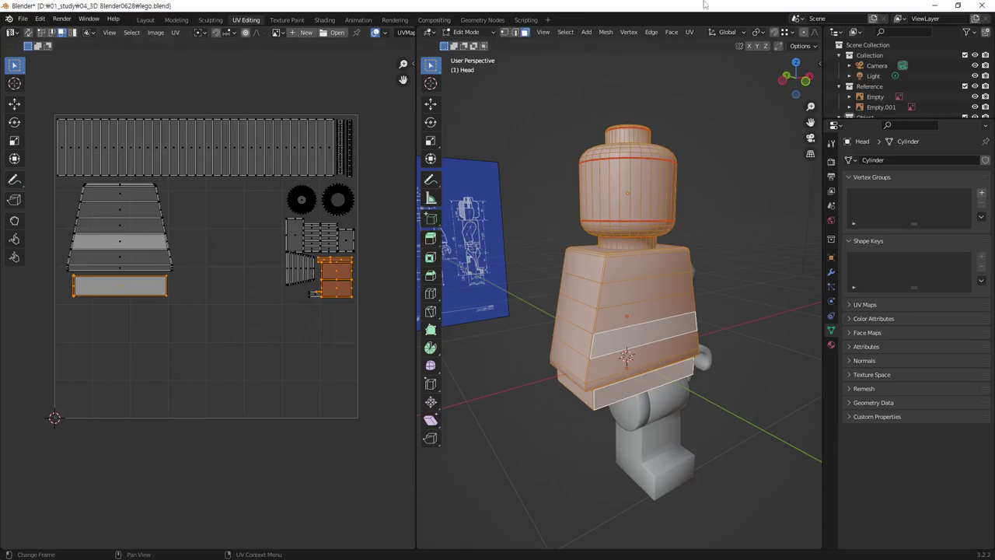
{"action": "mouse_move", "coordinate": [630, 397]}
{"action": "middle_mouse_down"}
{"action": "mouse_move", "coordinate": [616, 336]}
{"action": "mouse_move", "coordinate": [610, 357]}
{"action": "middle_mouse_up"}
{"action": "key", "text": "Tab"}
Select the Cycle cylinder at the figure's shoulder and orbit and zoom the view in on it
{"action": "left_click", "coordinate": [608, 364]}
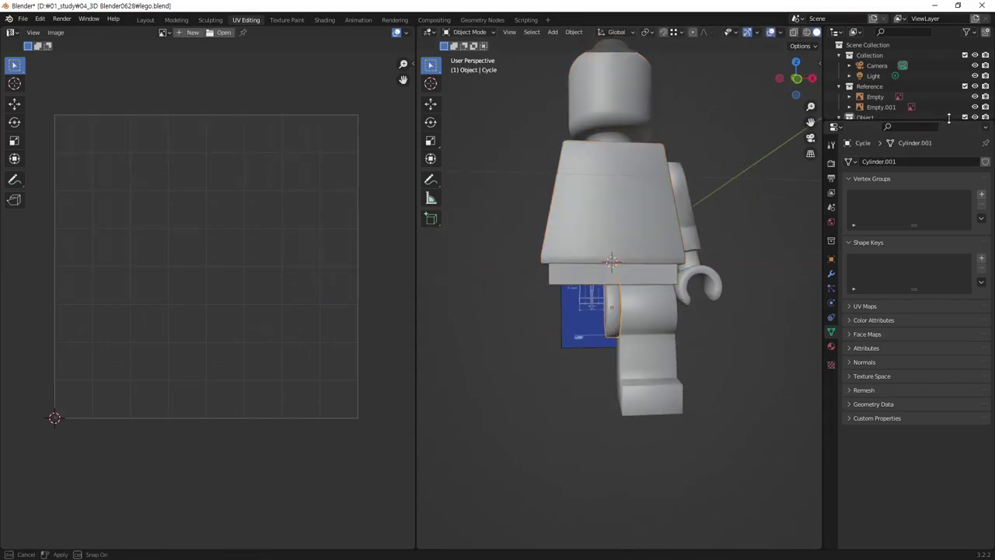
{"action": "left_click_drag", "start_coordinate": [946, 118], "coordinate": [947, 277]}
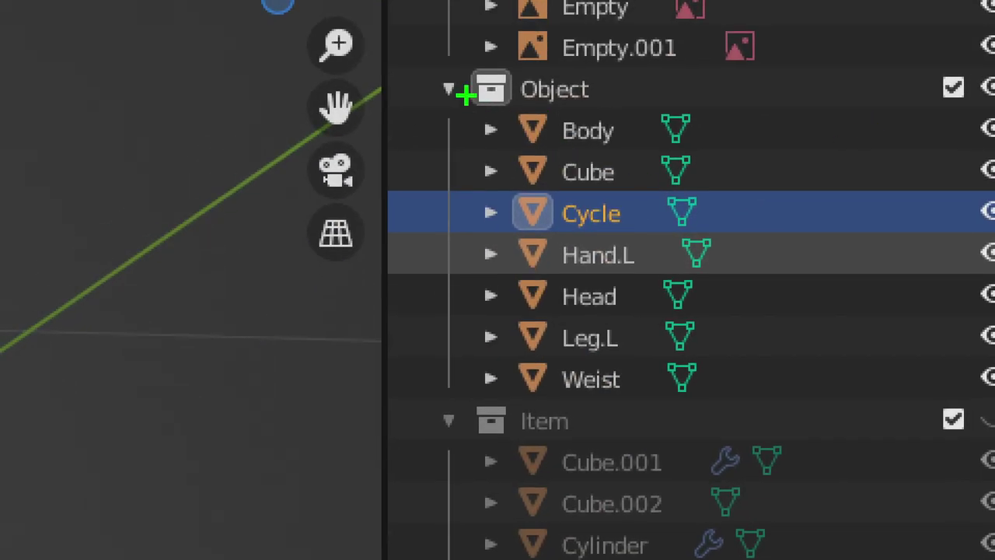
{"action": "left_click_drag", "start_coordinate": [464, 93], "coordinate": [741, 414]}
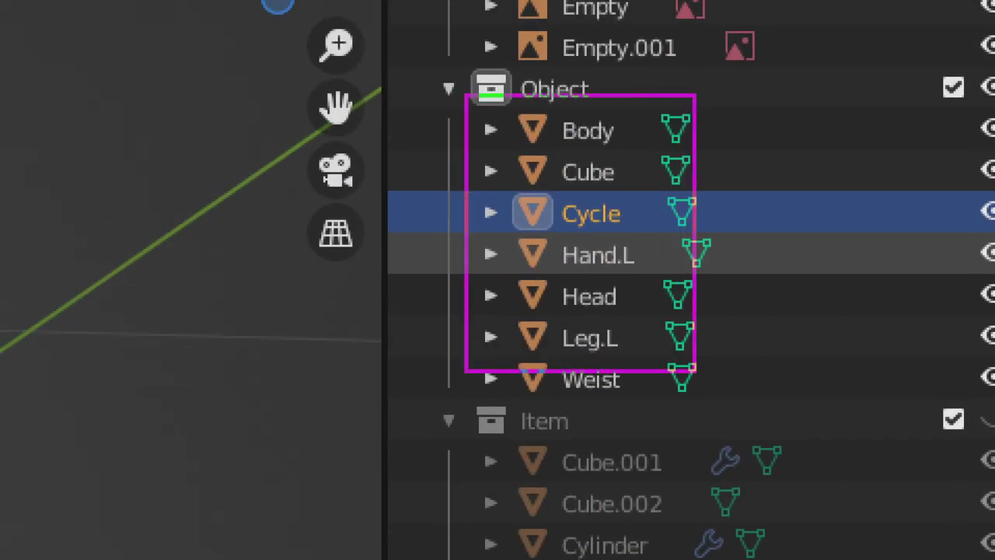
{"action": "mouse_move", "coordinate": [634, 107]}
{"action": "left_mouse_down"}
{"action": "mouse_move", "coordinate": [655, 402]}
{"action": "mouse_move", "coordinate": [664, 400]}
{"action": "left_mouse_up"}
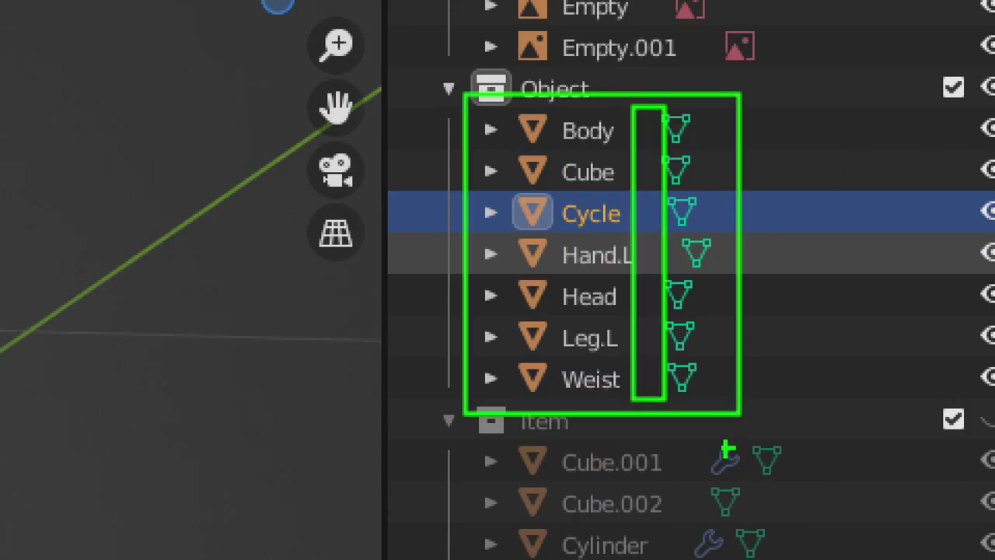
{"action": "left_click_drag", "start_coordinate": [780, 354], "coordinate": [730, 435]}
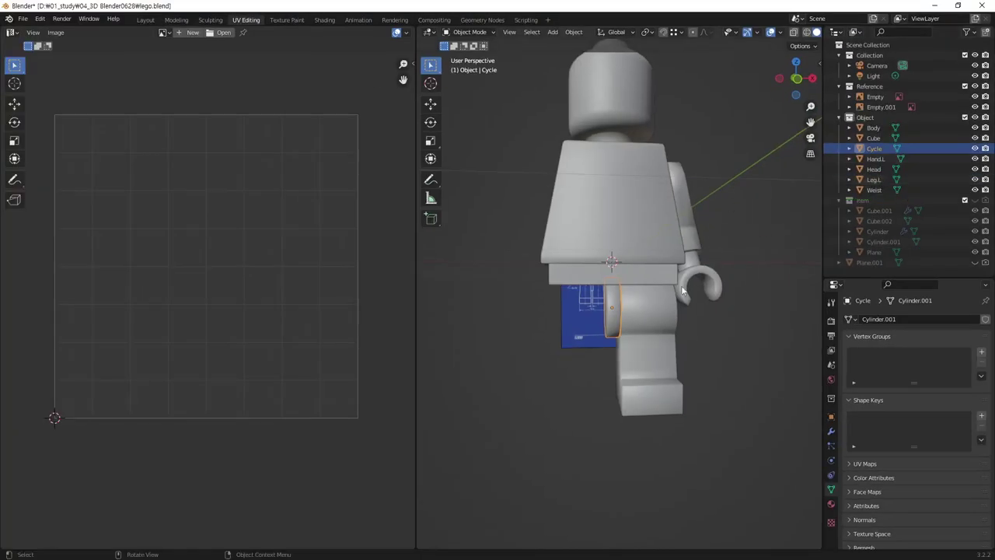
{"action": "middle_click_drag", "start_coordinate": [639, 306], "coordinate": [624, 329]}
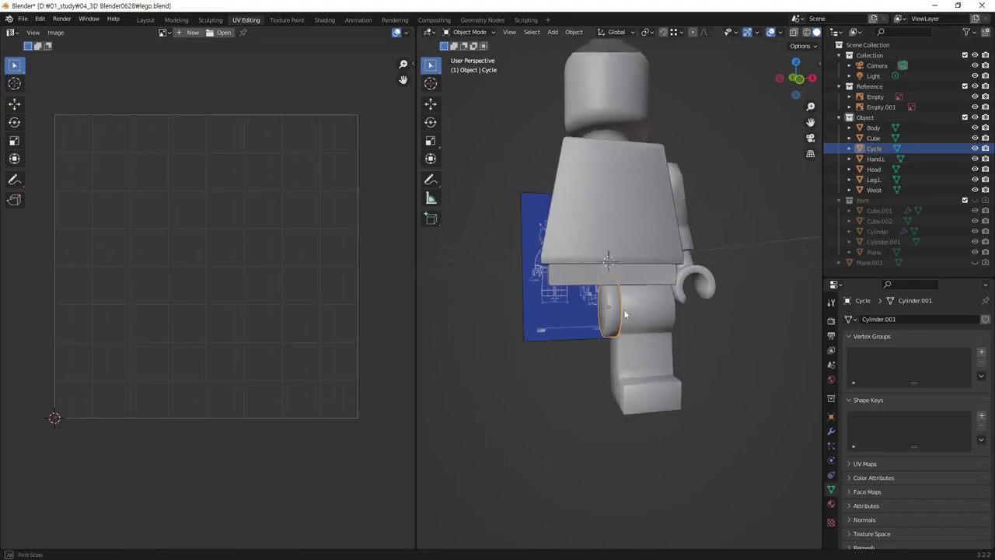
{"action": "scroll", "coordinate": [625, 326], "scroll_direction": "up", "scroll_amount": 3}
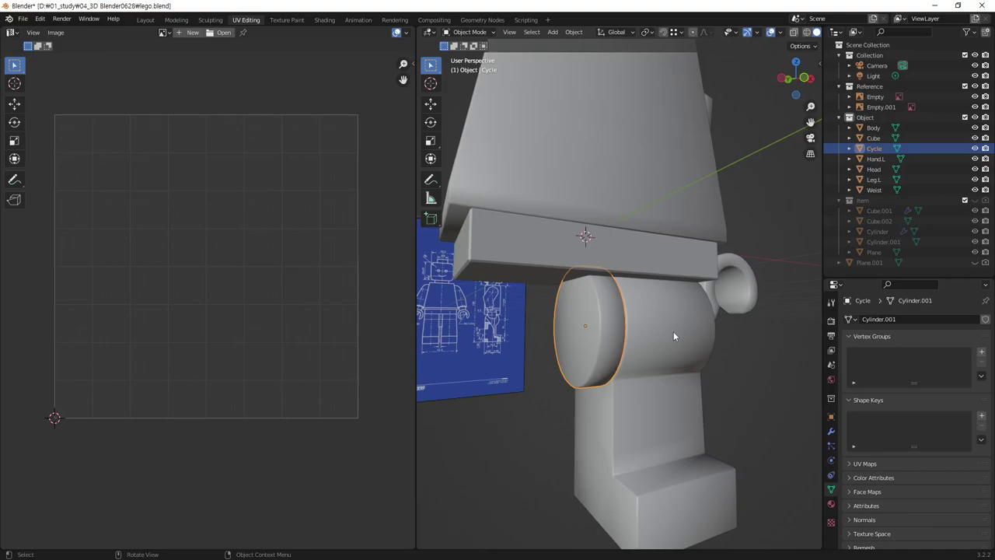
In edge select mode, mark both rim loops of the Cycle cylinder as seams
{"action": "key", "text": "Tab"}
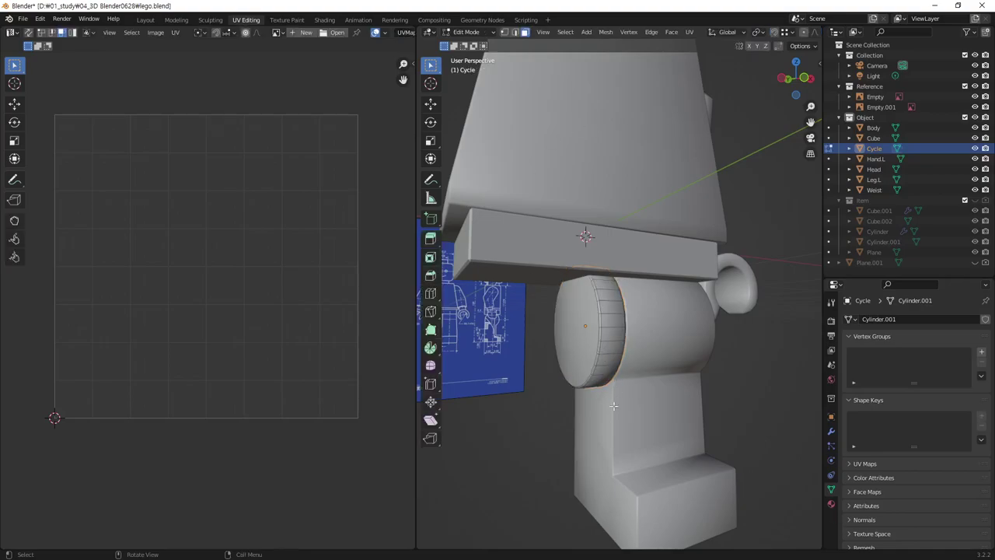
{"action": "middle_click_drag", "start_coordinate": [605, 356], "coordinate": [600, 224]}
{"action": "scroll", "coordinate": [606, 307], "scroll_direction": "up", "scroll_amount": 3}
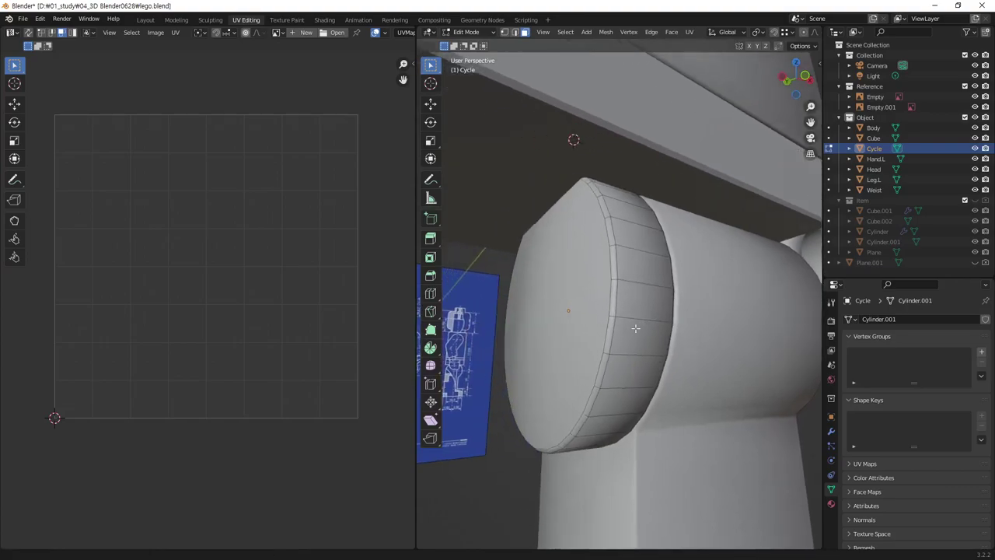
{"action": "key", "text": "2"}
{"action": "left_click", "coordinate": [615, 250], "text": "alt"}
{"action": "middle_click_drag", "start_coordinate": [630, 350], "coordinate": [624, 297]}
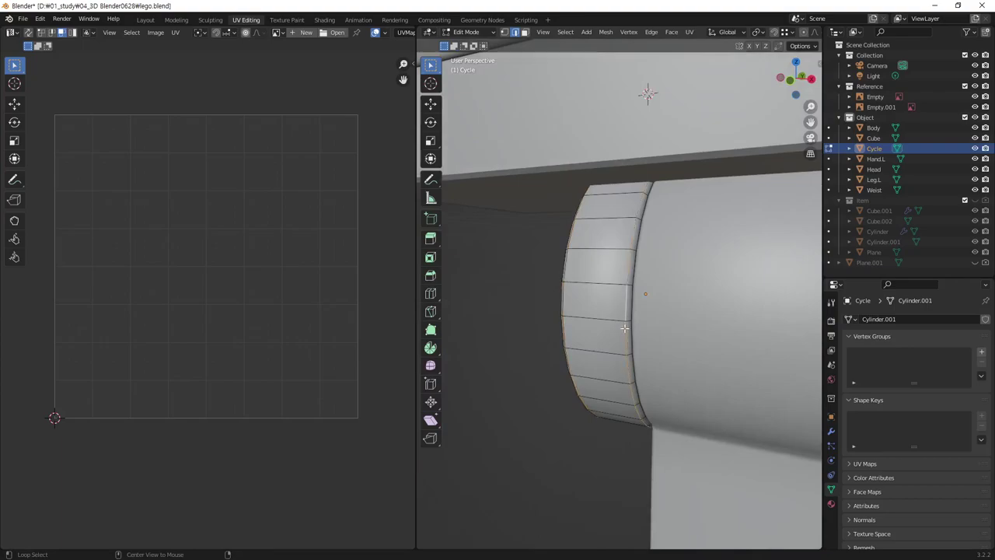
{"action": "mouse_move", "coordinate": [624, 298]}
{"action": "middle_mouse_down"}
{"action": "mouse_move", "coordinate": [652, 264]}
{"action": "mouse_move", "coordinate": [592, 319]}
{"action": "mouse_move", "coordinate": [602, 327]}
{"action": "mouse_move", "coordinate": [591, 312]}
{"action": "middle_mouse_up"}
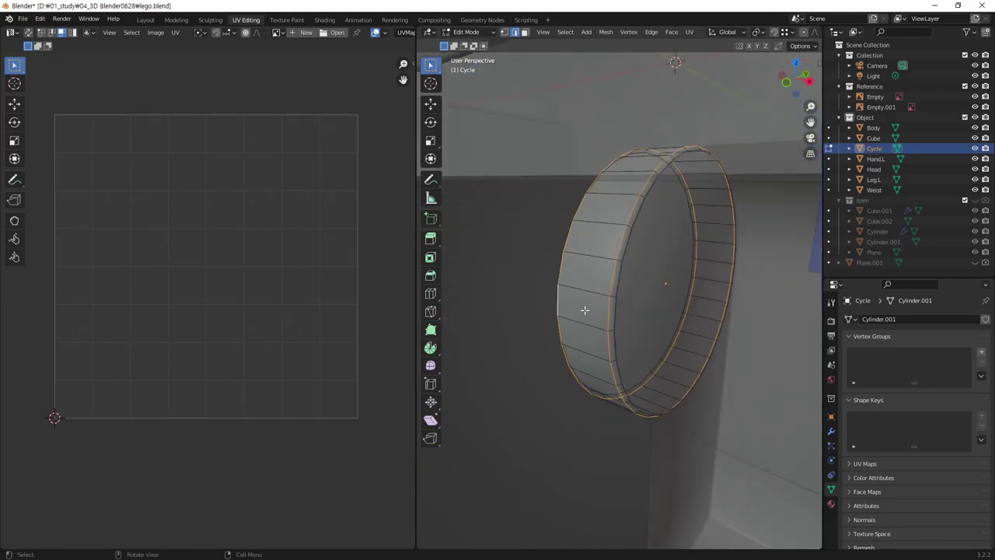
{"action": "right_click", "coordinate": [585, 310]}
{"action": "left_click", "coordinate": [581, 307]}
With X-ray on, mark one edge crossing the cylinder's ring as a seam
{"action": "mouse_move", "coordinate": [555, 353]}
{"action": "middle_mouse_down"}
{"action": "mouse_move", "coordinate": [711, 328]}
{"action": "mouse_move", "coordinate": [648, 345]}
{"action": "mouse_move", "coordinate": [572, 344]}
{"action": "mouse_move", "coordinate": [666, 279]}
{"action": "middle_mouse_up"}
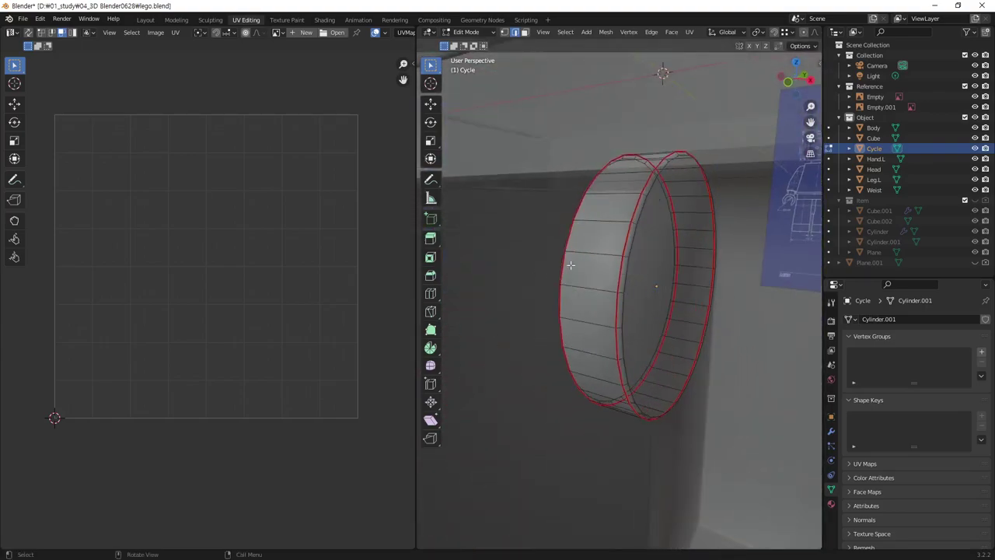
{"action": "mouse_move", "coordinate": [752, 273]}
{"action": "middle_mouse_down"}
{"action": "mouse_move", "coordinate": [648, 257]}
{"action": "mouse_move", "coordinate": [622, 272]}
{"action": "mouse_move", "coordinate": [661, 285]}
{"action": "mouse_move", "coordinate": [563, 303]}
{"action": "mouse_move", "coordinate": [638, 259]}
{"action": "mouse_move", "coordinate": [583, 284]}
{"action": "mouse_move", "coordinate": [548, 271]}
{"action": "mouse_move", "coordinate": [710, 271]}
{"action": "mouse_move", "coordinate": [617, 200]}
{"action": "middle_mouse_up"}
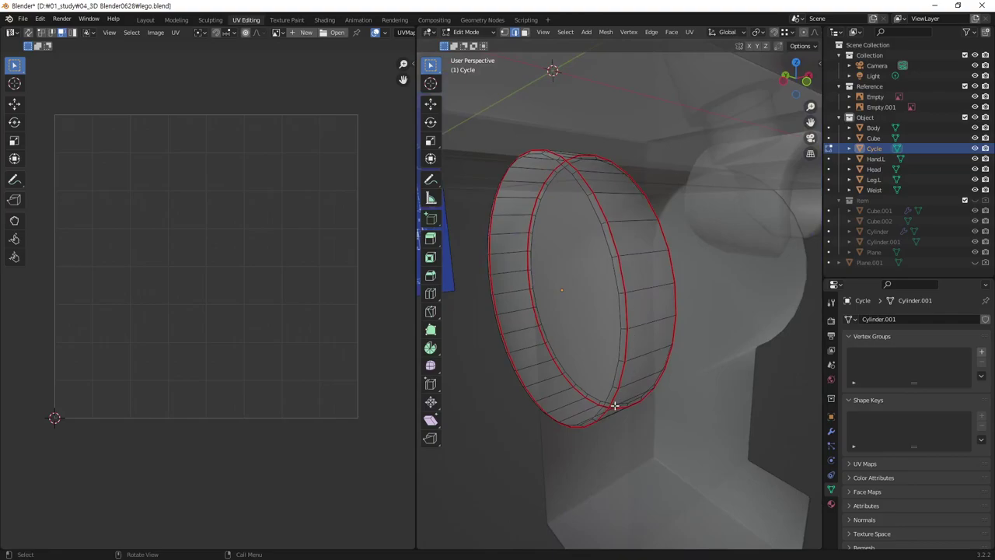
{"action": "mouse_move", "coordinate": [594, 209]}
{"action": "middle_mouse_down"}
{"action": "mouse_move", "coordinate": [604, 222]}
{"action": "mouse_move", "coordinate": [560, 225]}
{"action": "mouse_move", "coordinate": [588, 222]}
{"action": "mouse_move", "coordinate": [590, 207]}
{"action": "mouse_move", "coordinate": [628, 238]}
{"action": "mouse_move", "coordinate": [585, 195]}
{"action": "middle_mouse_up"}
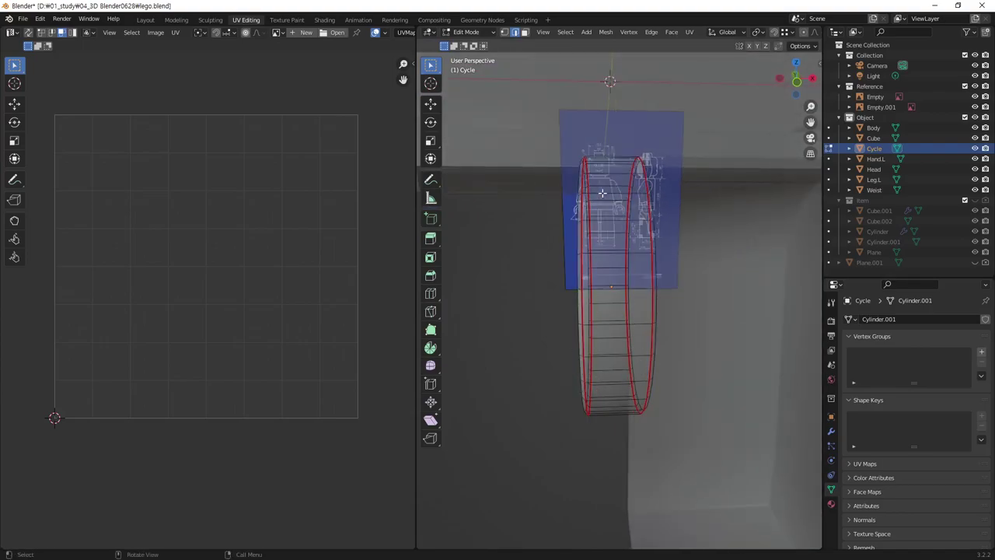
{"action": "mouse_move", "coordinate": [602, 192]}
{"action": "middle_mouse_down"}
{"action": "mouse_move", "coordinate": [722, 271]}
{"action": "mouse_move", "coordinate": [556, 192]}
{"action": "middle_mouse_up"}
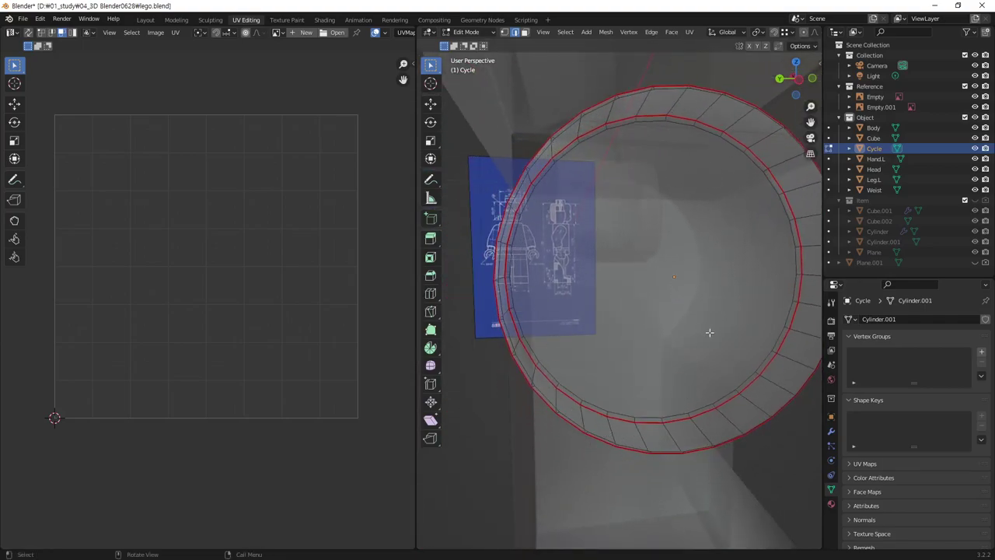
{"action": "mouse_move", "coordinate": [745, 318]}
{"action": "middle_mouse_down"}
{"action": "mouse_move", "coordinate": [600, 354]}
{"action": "mouse_move", "coordinate": [560, 319]}
{"action": "middle_mouse_up"}
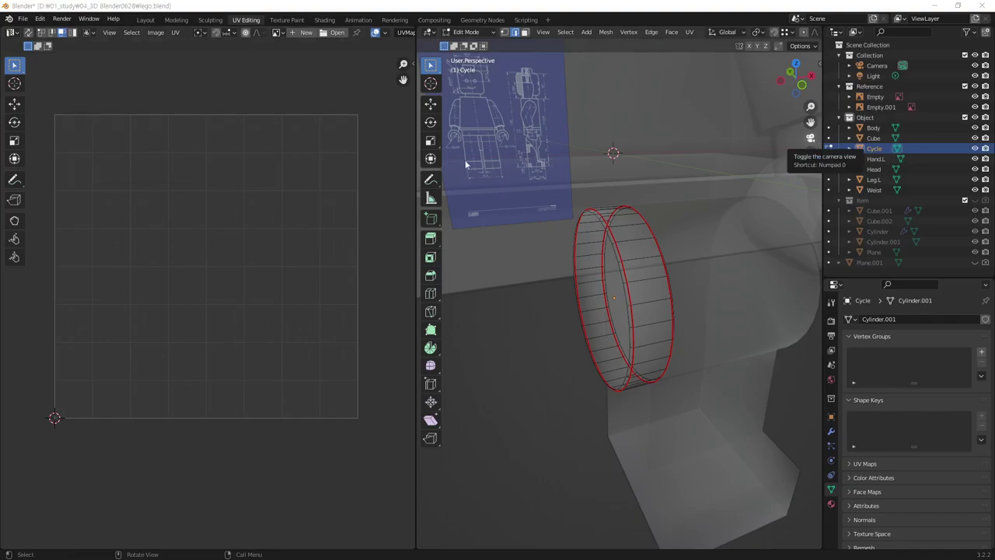
{"action": "mouse_move", "coordinate": [625, 250]}
{"action": "middle_mouse_down"}
{"action": "mouse_move", "coordinate": [659, 266]}
{"action": "mouse_move", "coordinate": [620, 247]}
{"action": "mouse_move", "coordinate": [648, 267]}
{"action": "mouse_move", "coordinate": [621, 211]}
{"action": "middle_mouse_up"}
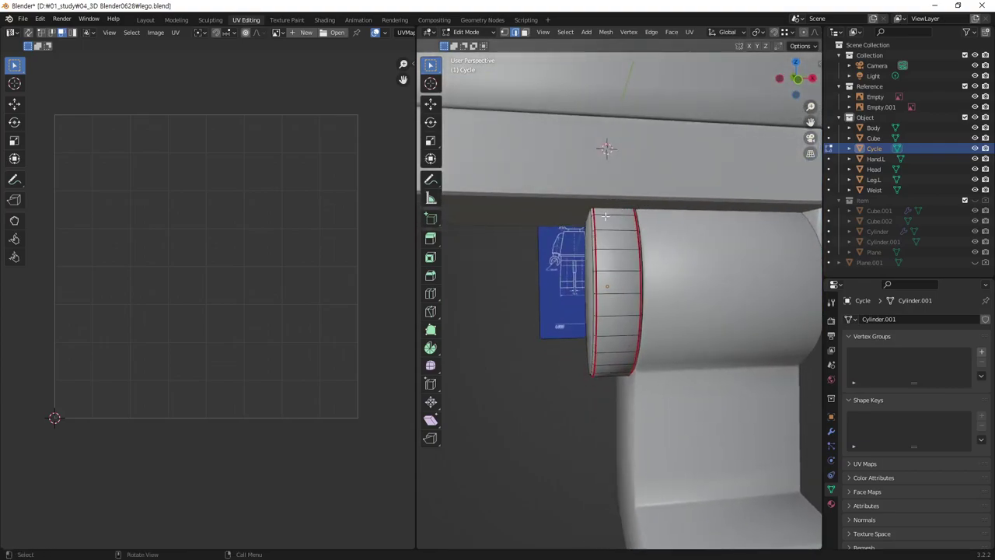
{"action": "mouse_move", "coordinate": [613, 213]}
{"action": "middle_mouse_down"}
{"action": "mouse_move", "coordinate": [646, 212]}
{"action": "mouse_move", "coordinate": [564, 255]}
{"action": "middle_mouse_up"}
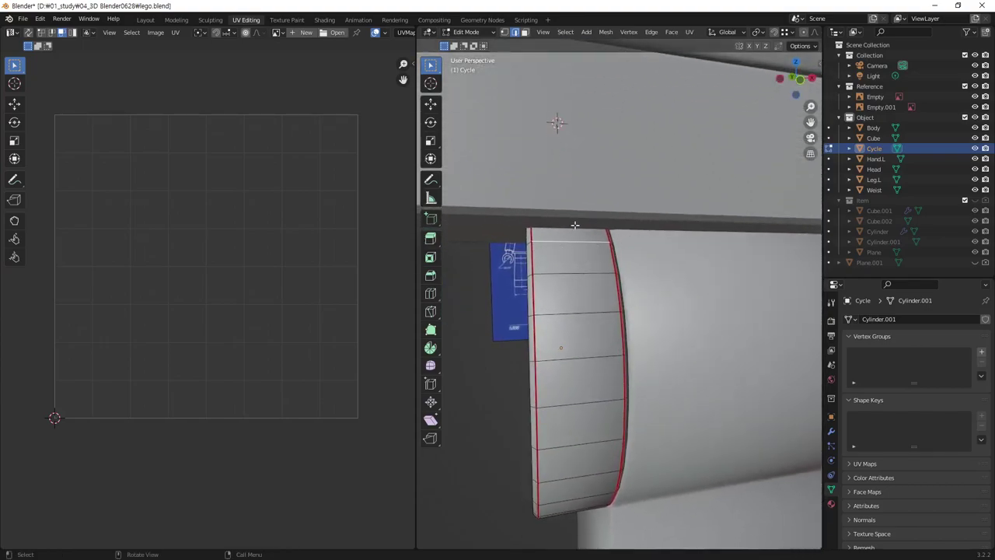
{"action": "key", "text": "alt+z"}
{"action": "middle_click_drag", "start_coordinate": [584, 231], "coordinate": [604, 247]}
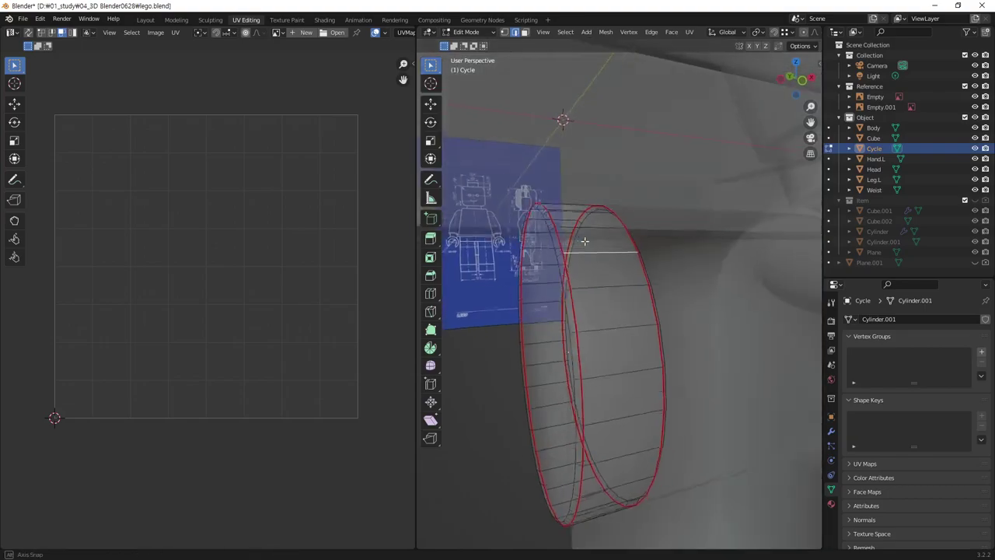
{"action": "left_click", "coordinate": [636, 257]}
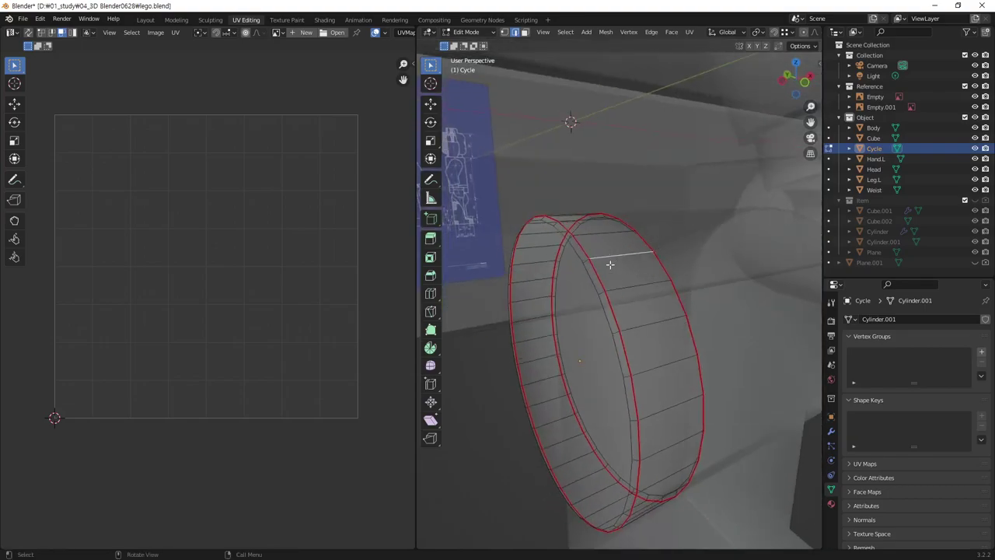
{"action": "right_click", "coordinate": [636, 254]}
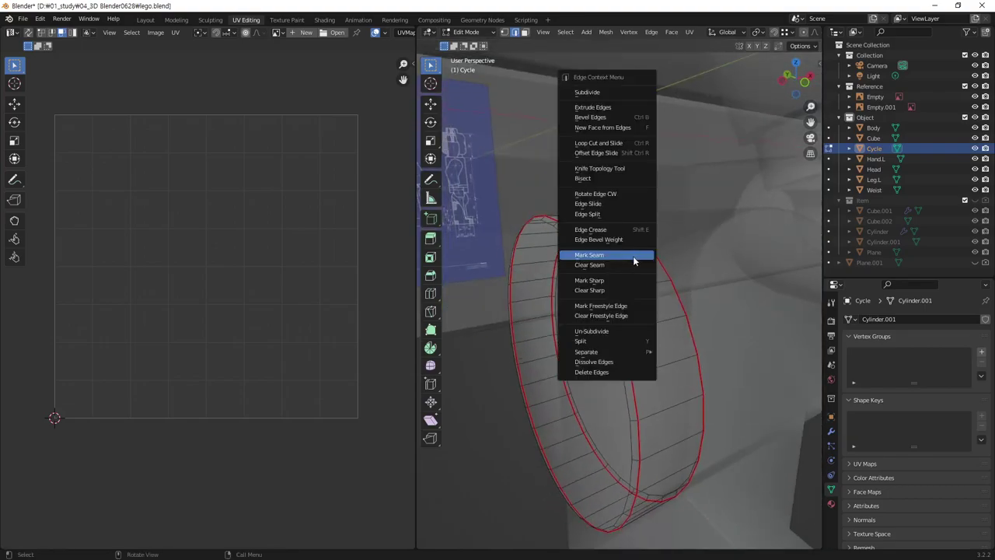
{"action": "left_click", "coordinate": [632, 255]}
Mark an edge across the cylinder ring as a seam
{"action": "mouse_move", "coordinate": [644, 255]}
{"action": "middle_mouse_down"}
{"action": "mouse_move", "coordinate": [670, 337]}
{"action": "mouse_move", "coordinate": [658, 313]}
{"action": "mouse_move", "coordinate": [670, 313]}
{"action": "mouse_move", "coordinate": [609, 323]}
{"action": "mouse_move", "coordinate": [588, 349]}
{"action": "mouse_move", "coordinate": [606, 365]}
{"action": "mouse_move", "coordinate": [633, 377]}
{"action": "mouse_move", "coordinate": [682, 342]}
{"action": "mouse_move", "coordinate": [643, 267]}
{"action": "mouse_move", "coordinate": [627, 328]}
{"action": "mouse_move", "coordinate": [651, 284]}
{"action": "mouse_move", "coordinate": [738, 340]}
{"action": "middle_mouse_up"}
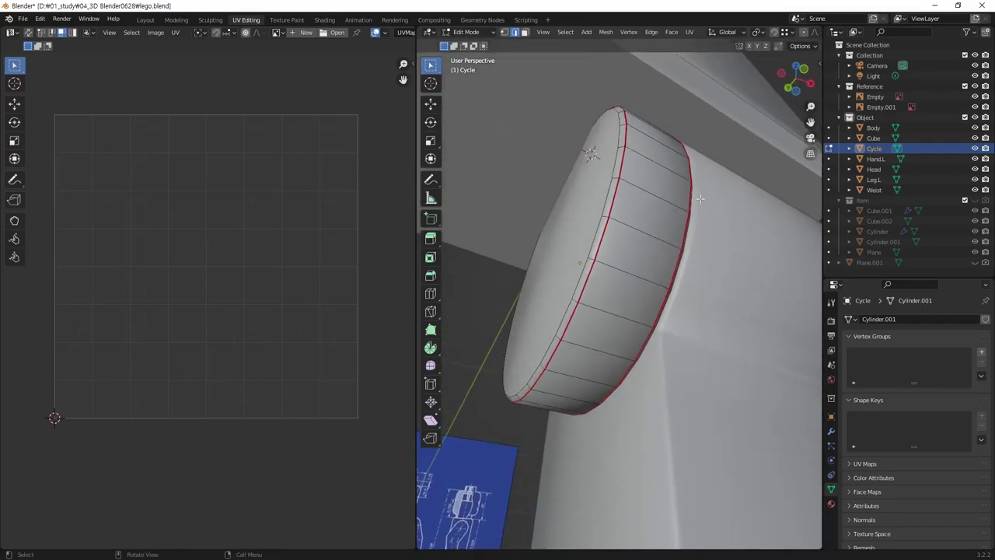
{"action": "left_click", "coordinate": [655, 332]}
{"action": "middle_click_drag", "start_coordinate": [779, 362], "coordinate": [641, 330]}
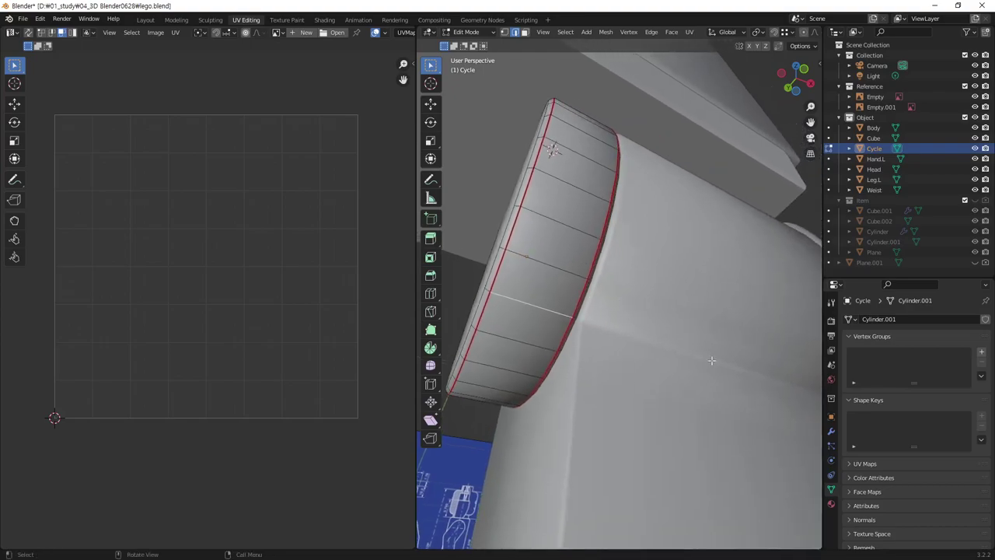
{"action": "right_click", "coordinate": [540, 303]}
{"action": "left_click", "coordinate": [528, 304]}
{"action": "mouse_move", "coordinate": [528, 304]}
{"action": "middle_mouse_down"}
{"action": "mouse_move", "coordinate": [610, 339]}
{"action": "mouse_move", "coordinate": [637, 333]}
{"action": "mouse_move", "coordinate": [726, 366]}
{"action": "mouse_move", "coordinate": [660, 290]}
{"action": "mouse_move", "coordinate": [677, 285]}
{"action": "mouse_move", "coordinate": [629, 288]}
{"action": "mouse_move", "coordinate": [630, 322]}
{"action": "mouse_move", "coordinate": [705, 326]}
{"action": "mouse_move", "coordinate": [708, 350]}
{"action": "mouse_move", "coordinate": [699, 326]}
{"action": "mouse_move", "coordinate": [686, 328]}
{"action": "mouse_move", "coordinate": [733, 290]}
{"action": "middle_mouse_up"}
{"action": "scroll", "coordinate": [610, 339], "scroll_direction": "down", "scroll_amount": 4}
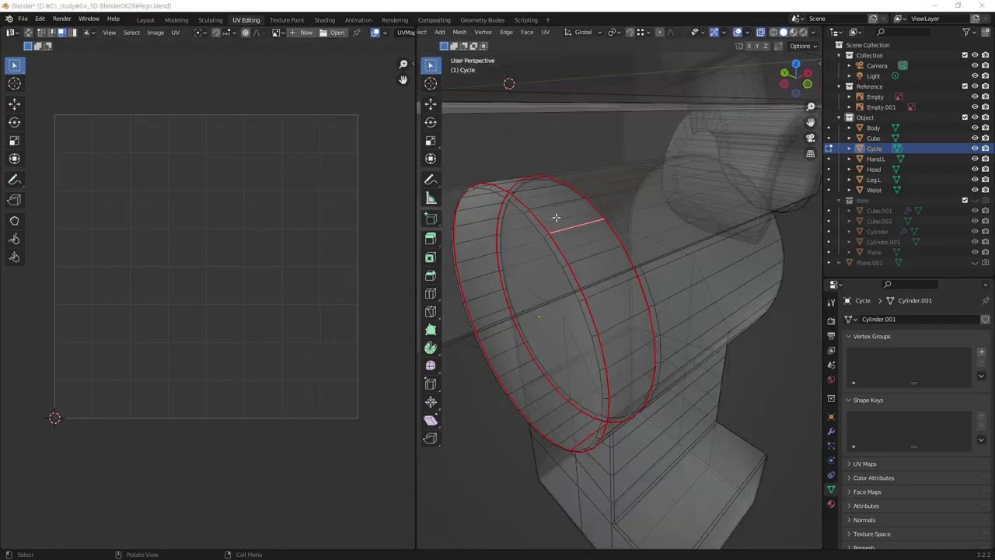
Clear that crossing seam and mark a lower edge across the ring as the seam instead
{"action": "mouse_move", "coordinate": [556, 217]}
{"action": "middle_mouse_down"}
{"action": "mouse_move", "coordinate": [575, 253]}
{"action": "mouse_move", "coordinate": [570, 225]}
{"action": "mouse_move", "coordinate": [559, 257]}
{"action": "middle_mouse_up"}
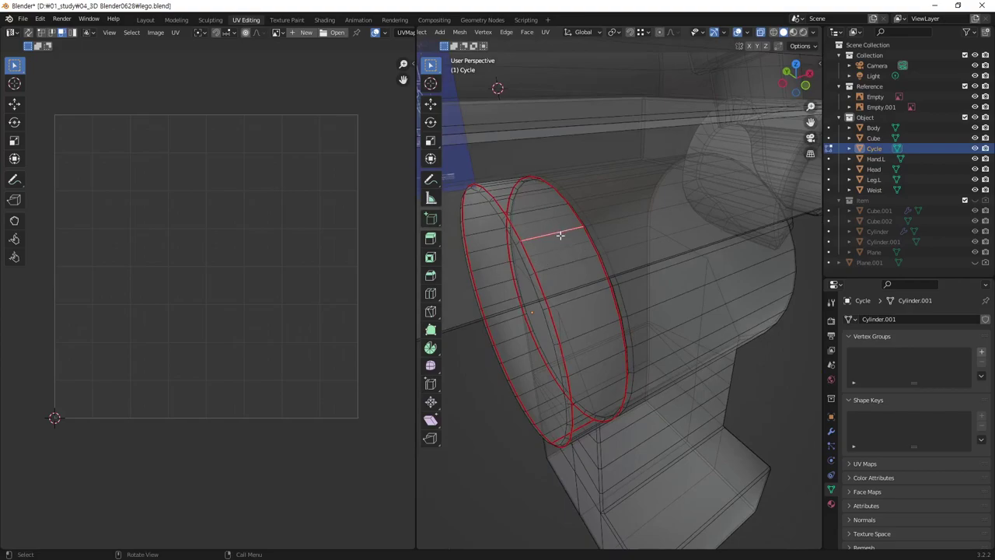
{"action": "right_click", "coordinate": [559, 235]}
{"action": "left_click", "coordinate": [559, 238]}
{"action": "right_click", "coordinate": [557, 232]}
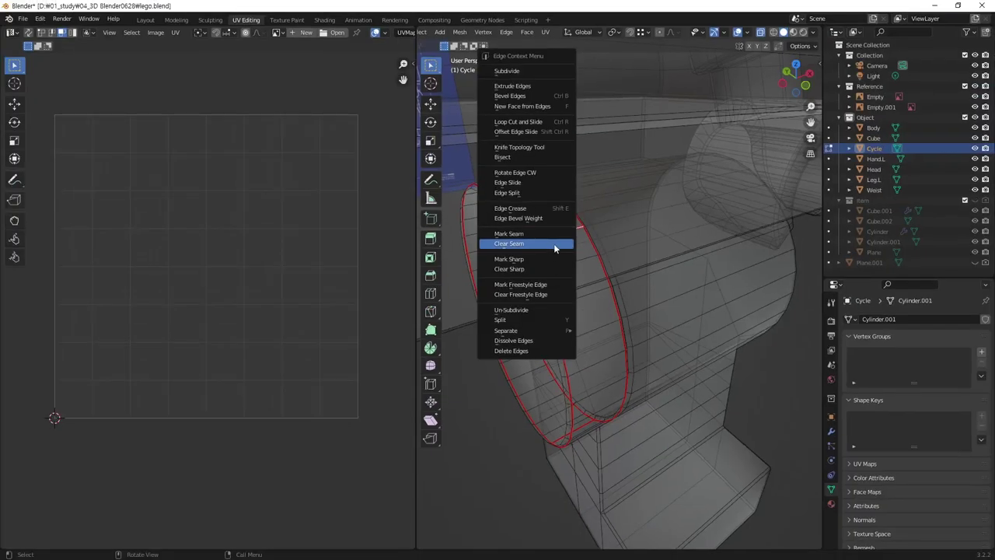
{"action": "left_click", "coordinate": [553, 243]}
{"action": "left_click", "coordinate": [569, 268]}
{"action": "right_click", "coordinate": [567, 268]}
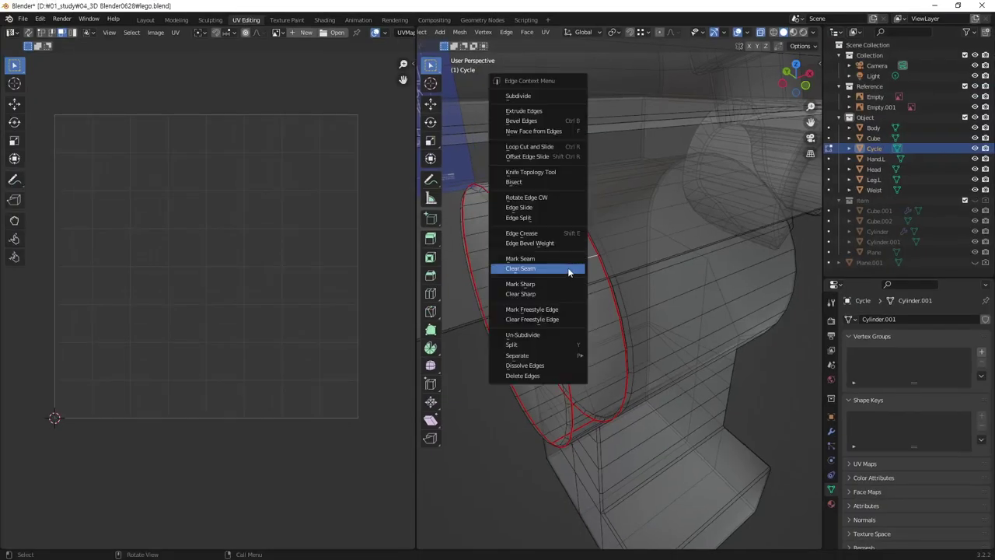
{"action": "left_click", "coordinate": [563, 260]}
Check the red seam loops, select the entire cylinder mesh, and open the UV menu
{"action": "middle_click_drag", "start_coordinate": [573, 259], "coordinate": [738, 360]}
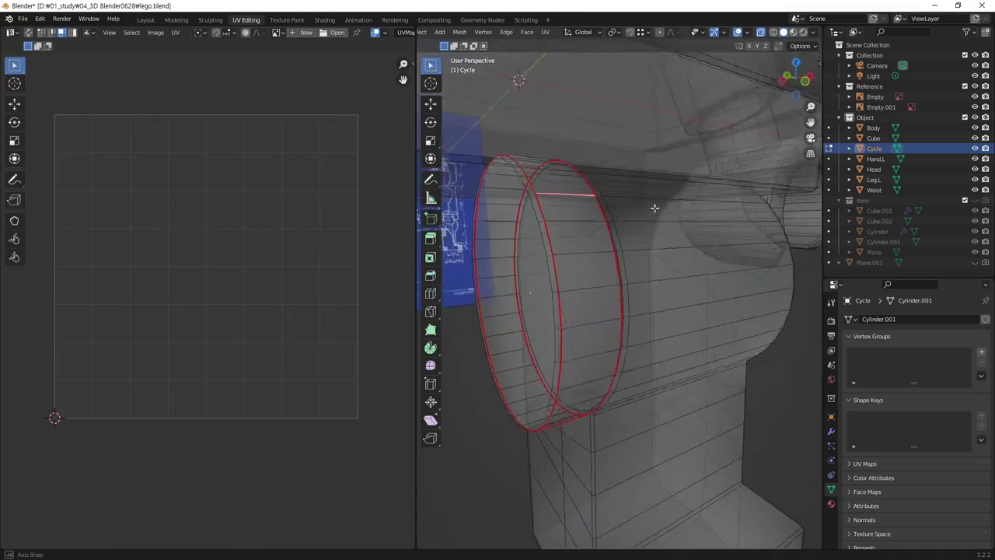
{"action": "middle_click_drag", "start_coordinate": [791, 416], "coordinate": [639, 235]}
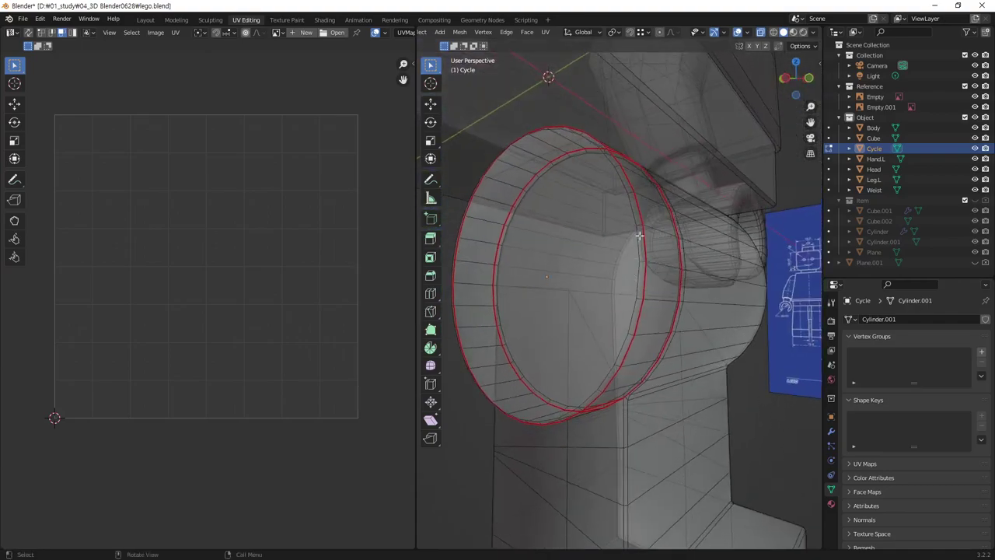
{"action": "middle_click_drag", "start_coordinate": [619, 348], "coordinate": [528, 300]}
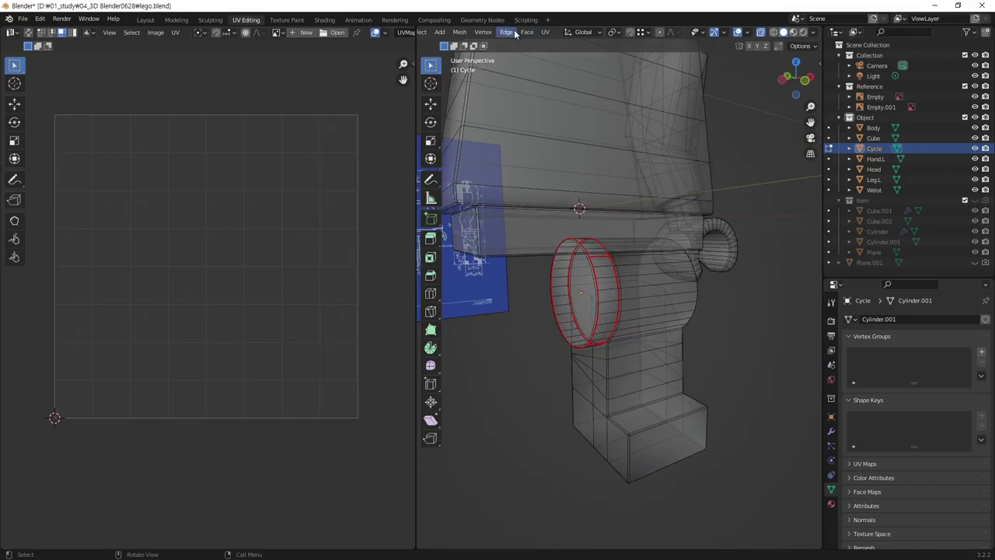
{"action": "scroll", "coordinate": [514, 34], "scroll_direction": "up", "scroll_amount": 5}
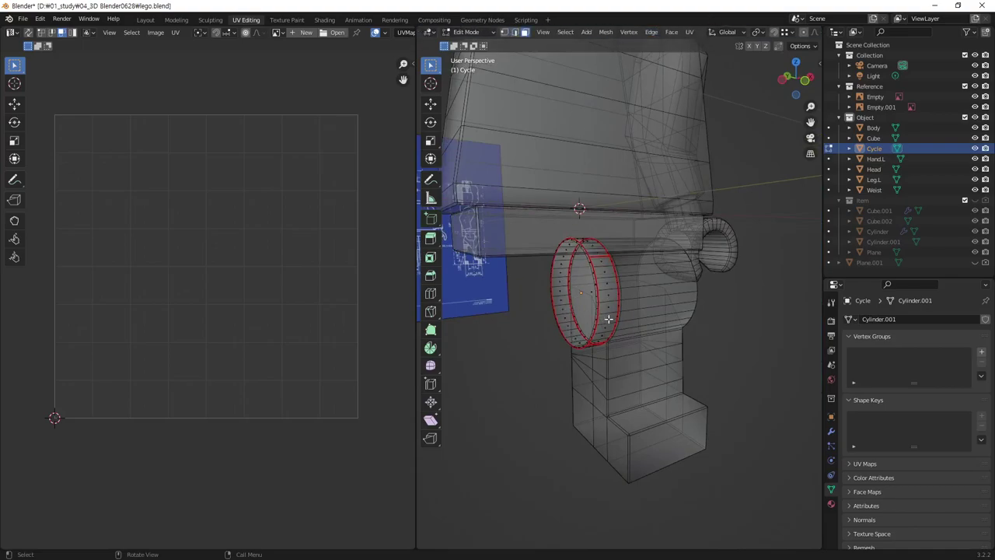
{"action": "key", "text": "a"}
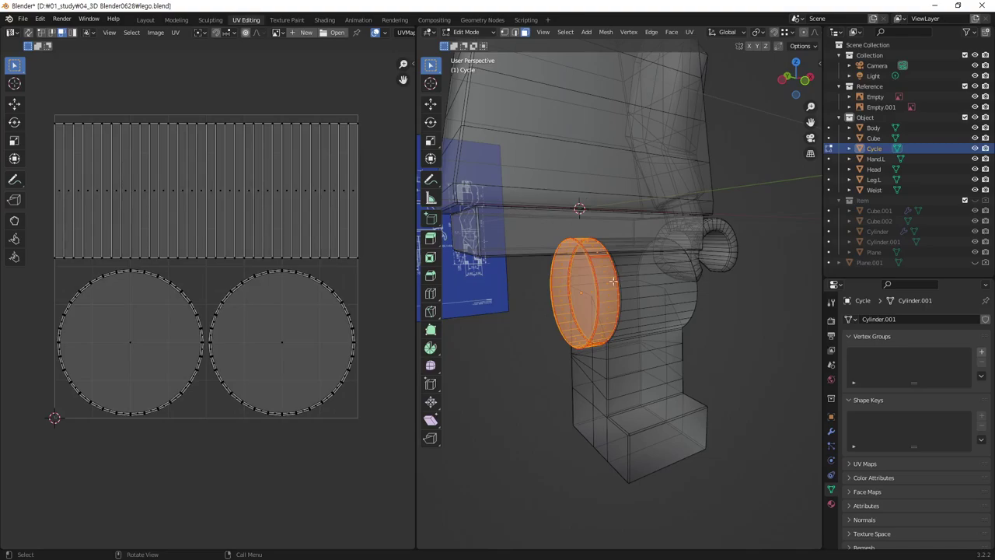
{"action": "middle_click_drag", "start_coordinate": [612, 281], "coordinate": [631, 265]}
{"action": "left_click", "coordinate": [690, 33]}
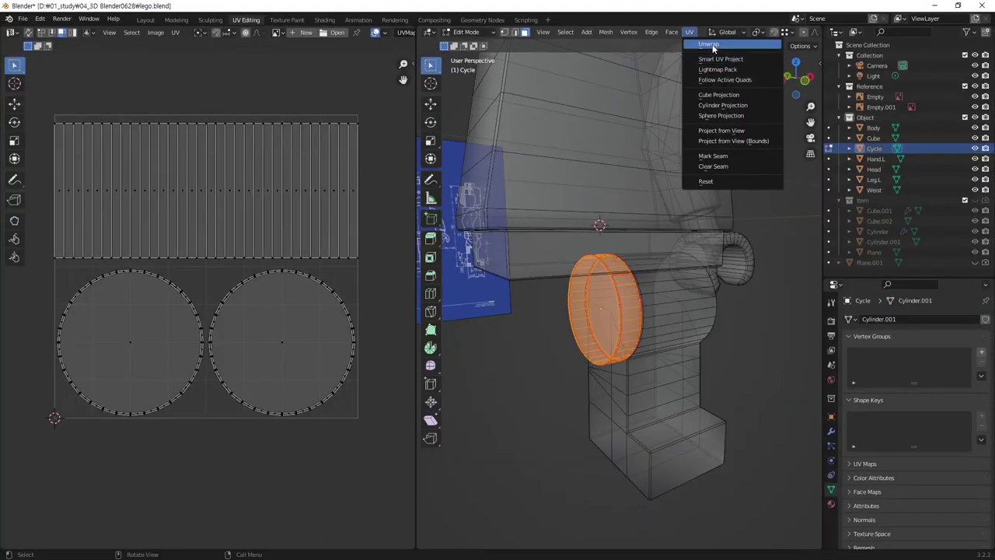
Re-unwrap the Cycle cylinder and inspect its two circle and two strip islands
{"action": "left_click", "coordinate": [709, 45]}
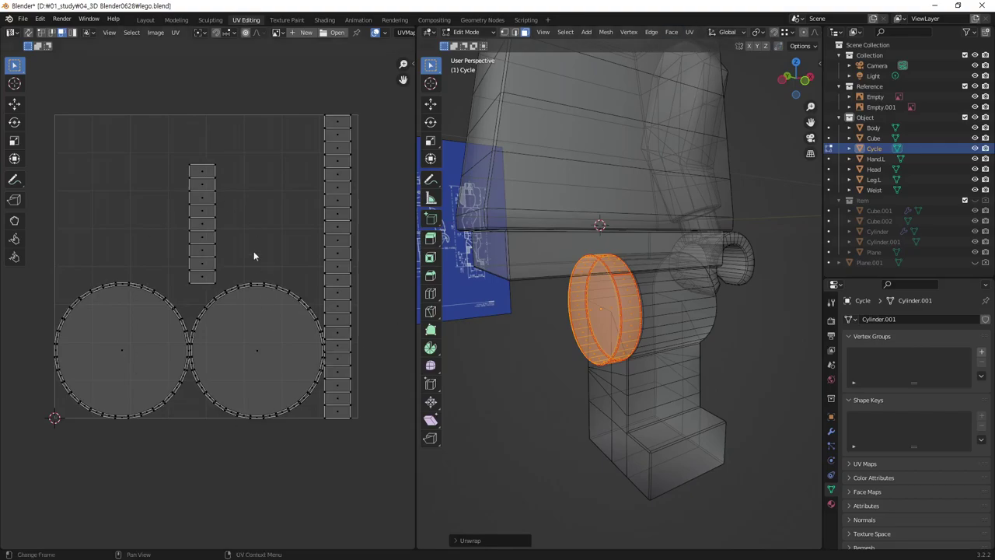
{"action": "left_click", "coordinate": [134, 332]}
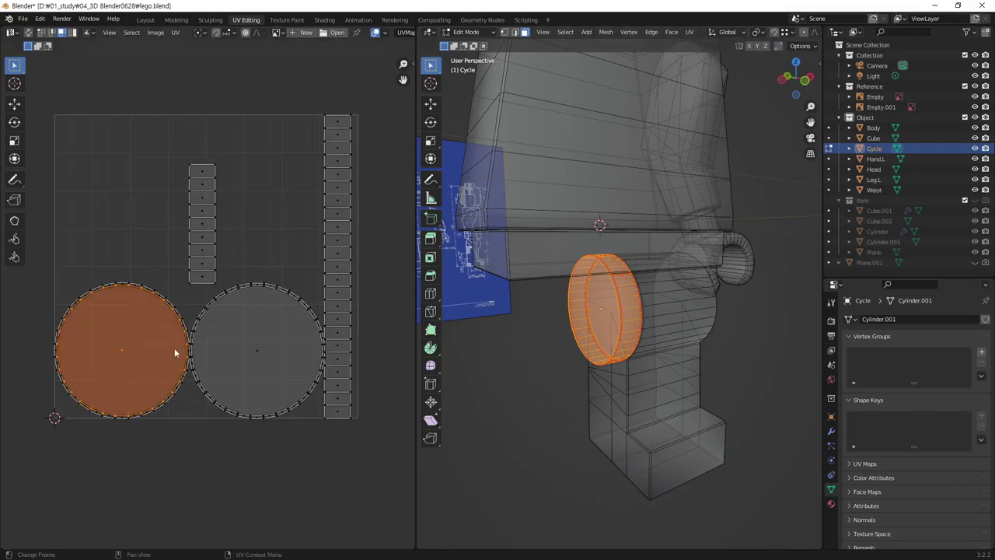
{"action": "left_click", "coordinate": [242, 342]}
{"action": "mouse_move", "coordinate": [228, 161]}
{"action": "left_mouse_down"}
{"action": "mouse_move", "coordinate": [171, 259]}
{"action": "mouse_move", "coordinate": [182, 282]}
{"action": "left_mouse_up"}
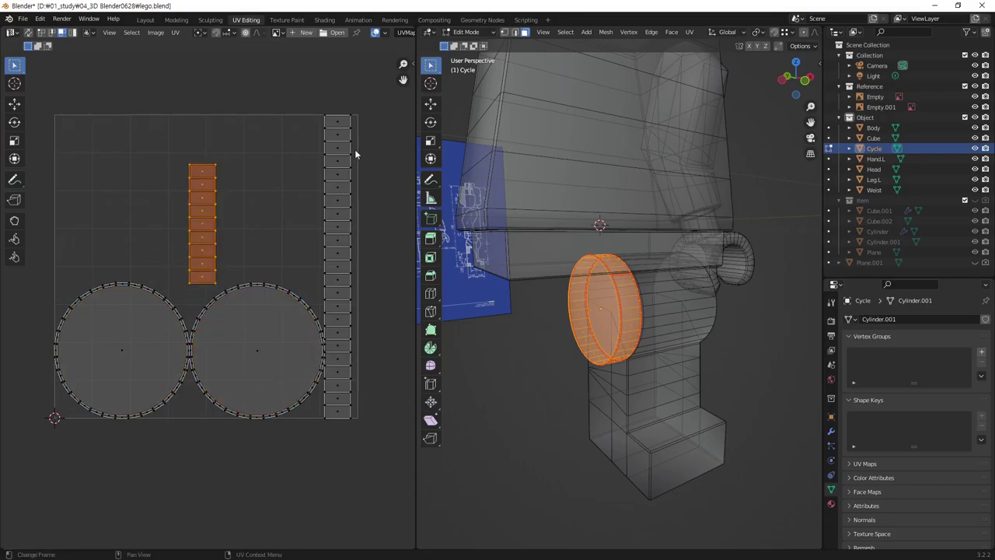
{"action": "left_click_drag", "start_coordinate": [366, 98], "coordinate": [334, 477]}
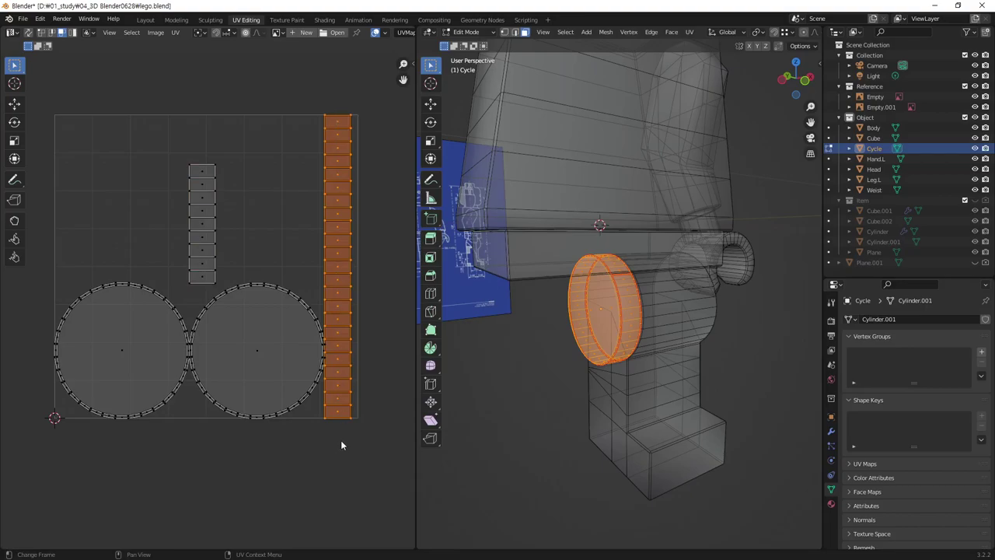
With X-ray off, edit the Waist, Body and Head together to compare their UVs
{"action": "key", "text": "Tab"}
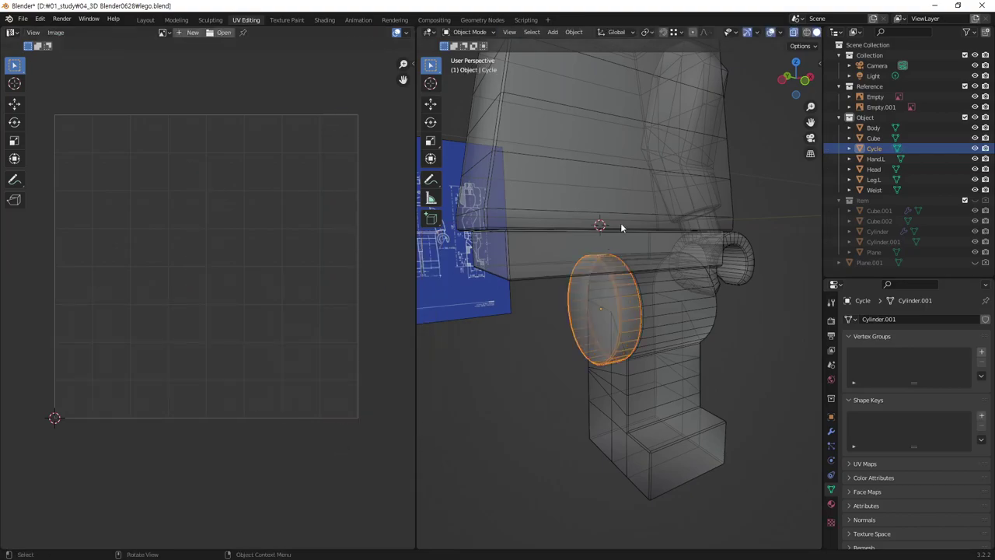
{"action": "key", "text": "alt+z"}
{"action": "scroll", "coordinate": [645, 233], "scroll_direction": "down", "scroll_amount": 5}
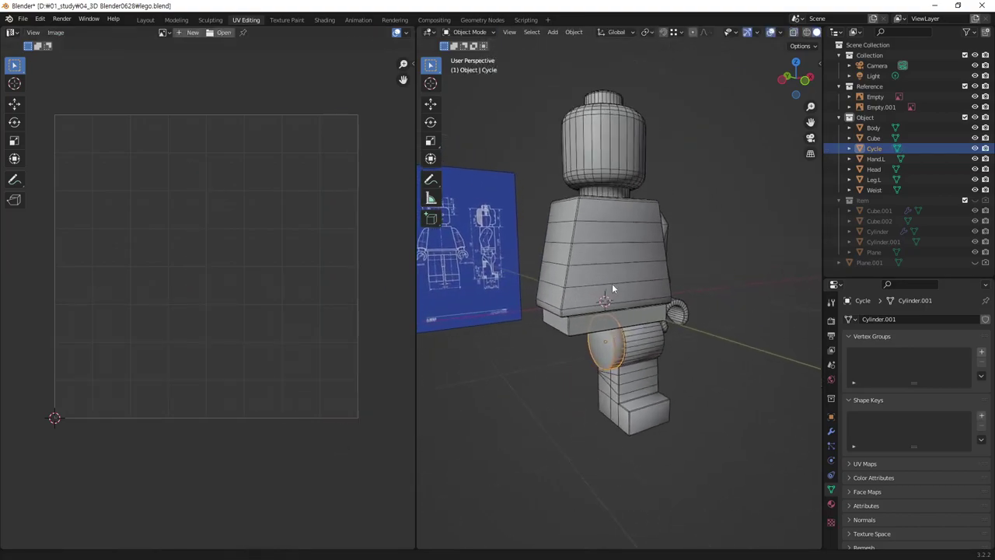
{"action": "left_click", "coordinate": [584, 331], "text": "shift"}
{"action": "left_click", "coordinate": [583, 257], "text": "shift"}
{"action": "left_click", "coordinate": [604, 149], "text": "shift"}
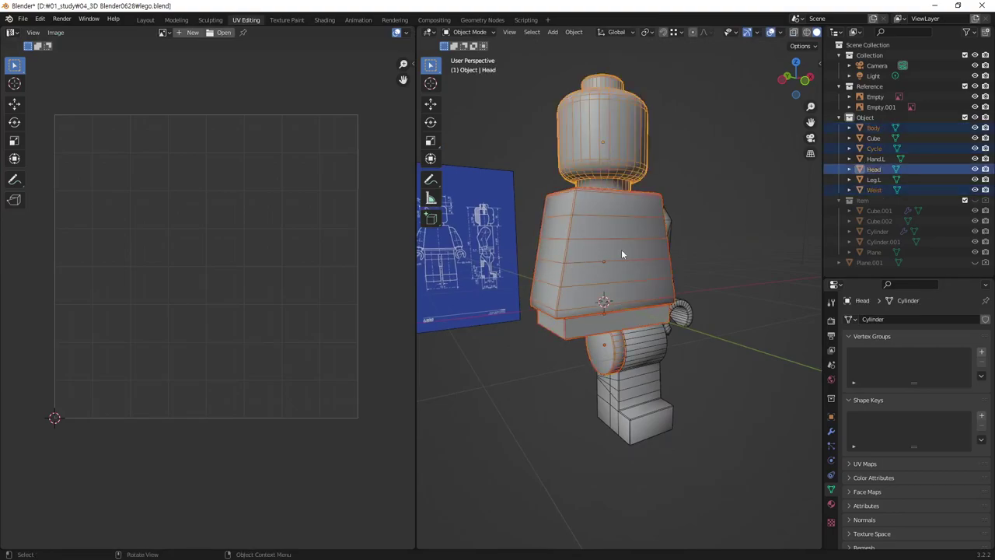
{"action": "key", "text": "Tab"}
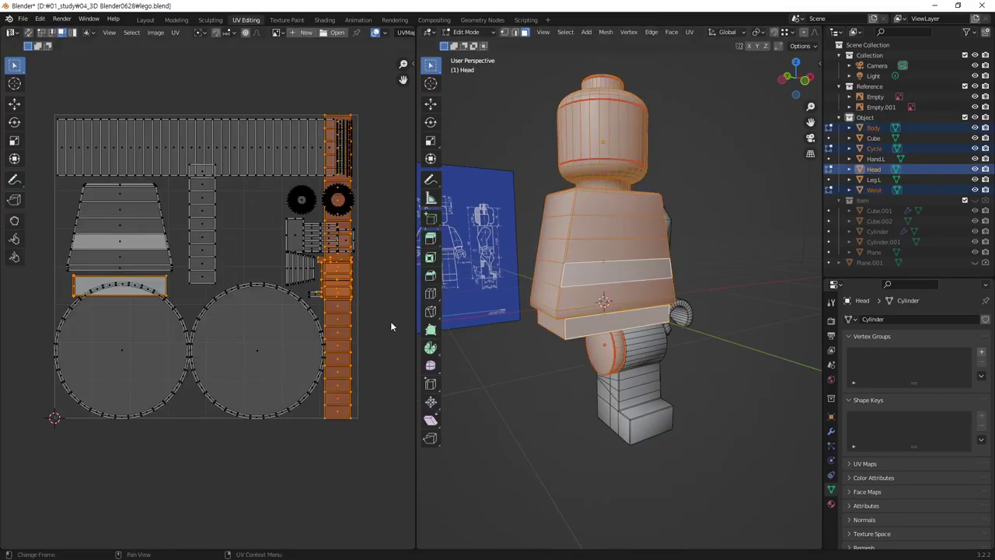
{"action": "left_click", "coordinate": [356, 457]}
{"action": "key", "text": "Tab"}
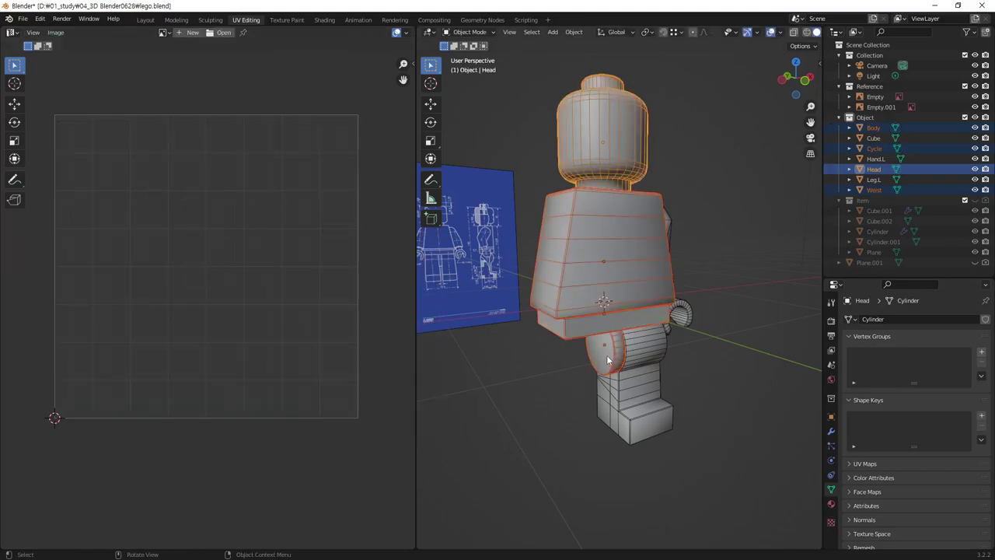
Move all of the Cycle cylinder's UV islands left of the texture and return to Object Mode
{"action": "left_click", "coordinate": [606, 355]}
{"action": "key", "text": "Tab"}
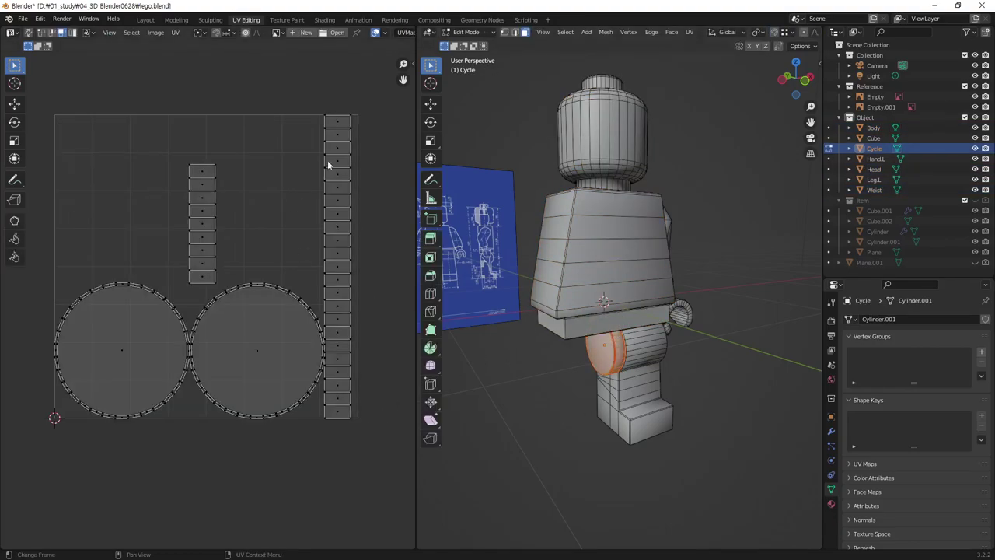
{"action": "key", "text": "a"}
{"action": "middle_click_drag", "start_coordinate": [352, 279], "coordinate": [300, 367], "text": "ctrl"}
{"action": "key", "text": "g"}
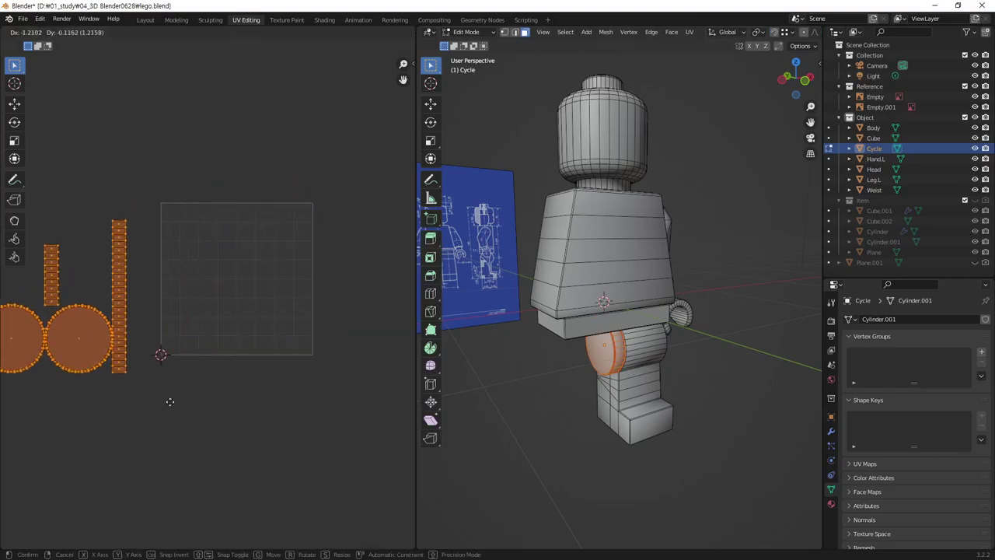
{"action": "left_click", "coordinate": [195, 437]}
{"action": "middle_click_drag", "start_coordinate": [260, 357], "coordinate": [293, 324]}
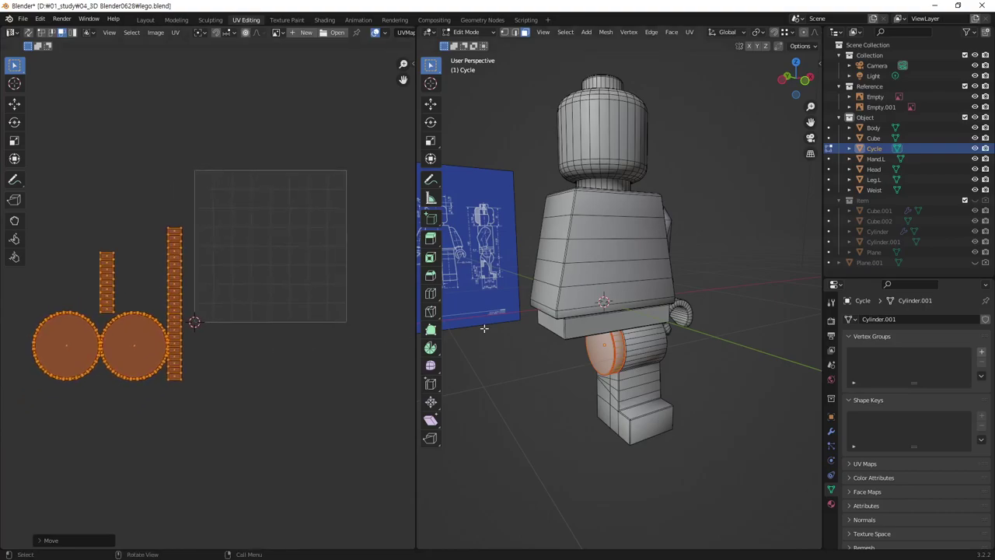
{"action": "key", "text": "Tab"}
{"action": "left_click", "coordinate": [614, 330], "text": "shift"}
Edit Waist, Body, Head and cylinder UVs together; shrink and move the narrow strip into the texture
{"action": "left_click", "coordinate": [579, 273], "text": "shift"}
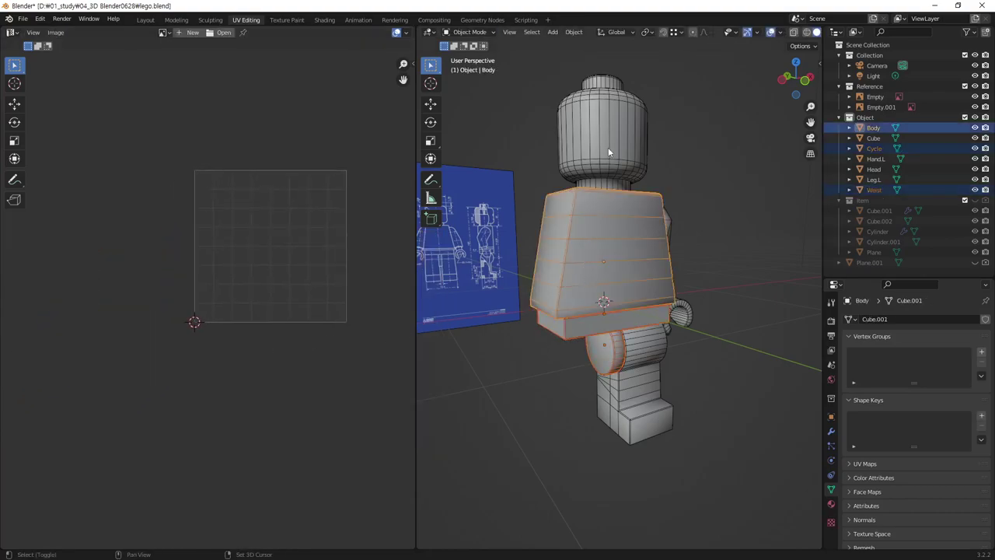
{"action": "left_click", "coordinate": [607, 147], "text": "shift"}
{"action": "key", "text": "Tab"}
{"action": "scroll", "coordinate": [221, 344], "scroll_direction": "up", "scroll_amount": 2}
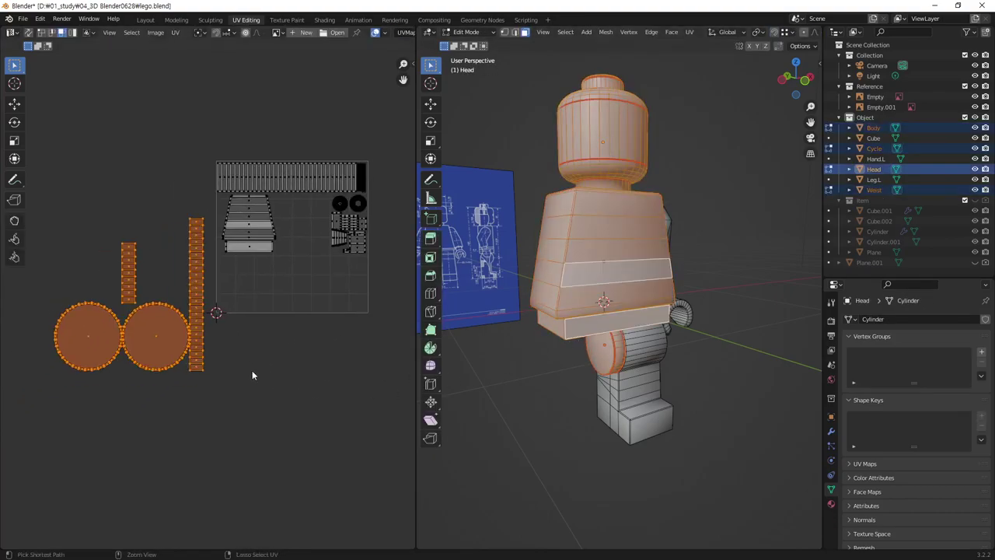
{"action": "left_click", "coordinate": [97, 251]}
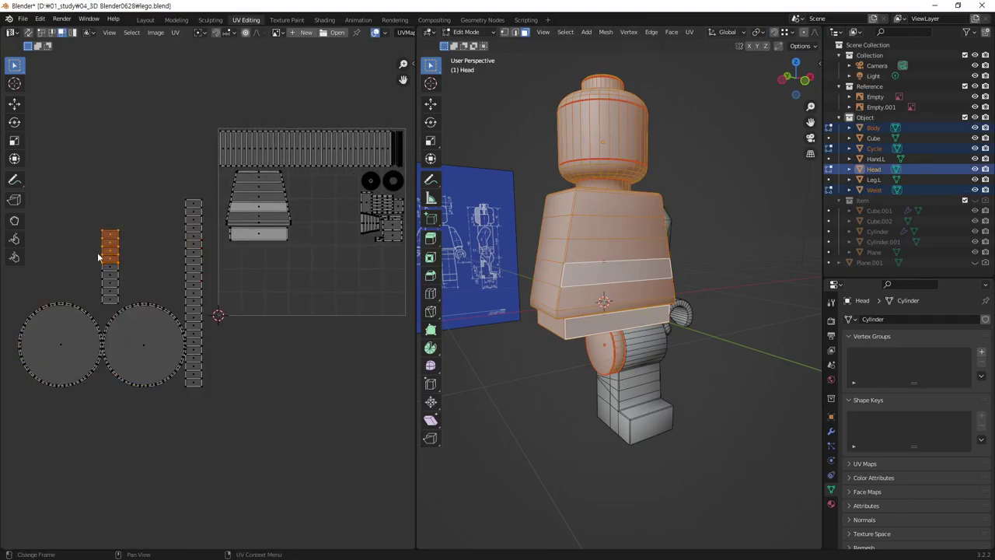
{"action": "key", "text": "ctrl+l"}
{"action": "key", "text": "g"}
{"action": "left_click", "coordinate": [387, 373]}
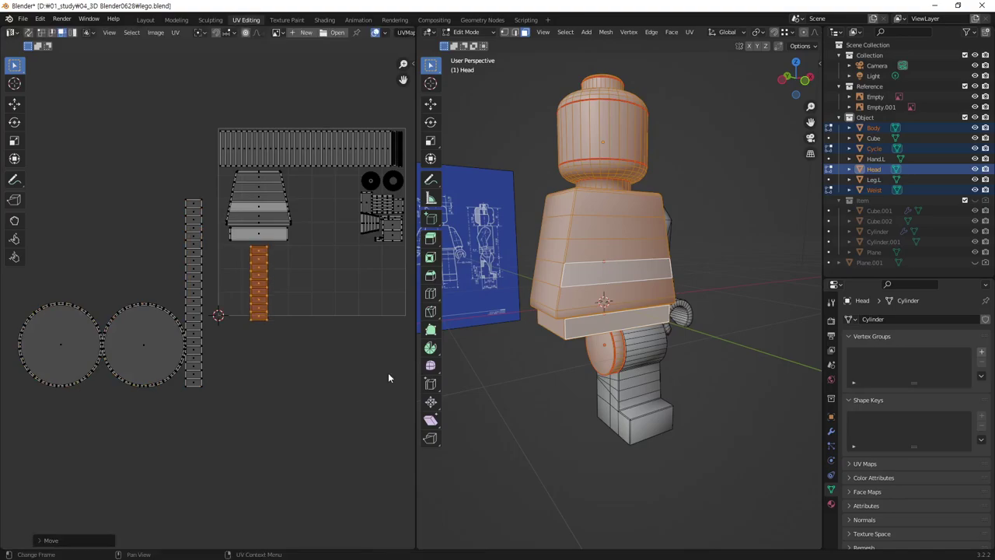
{"action": "key", "text": "s"}
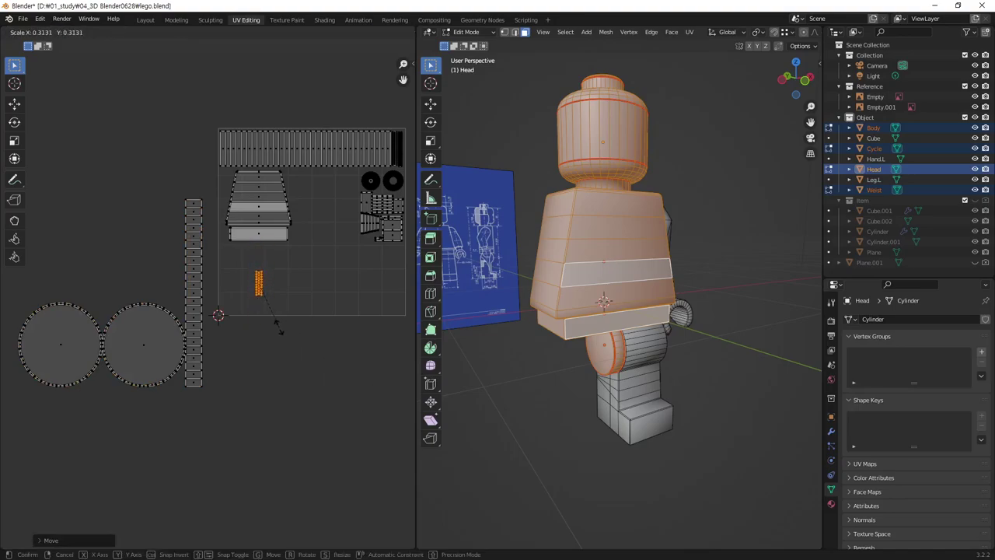
{"action": "left_click", "coordinate": [282, 330]}
{"action": "key", "text": "g"}
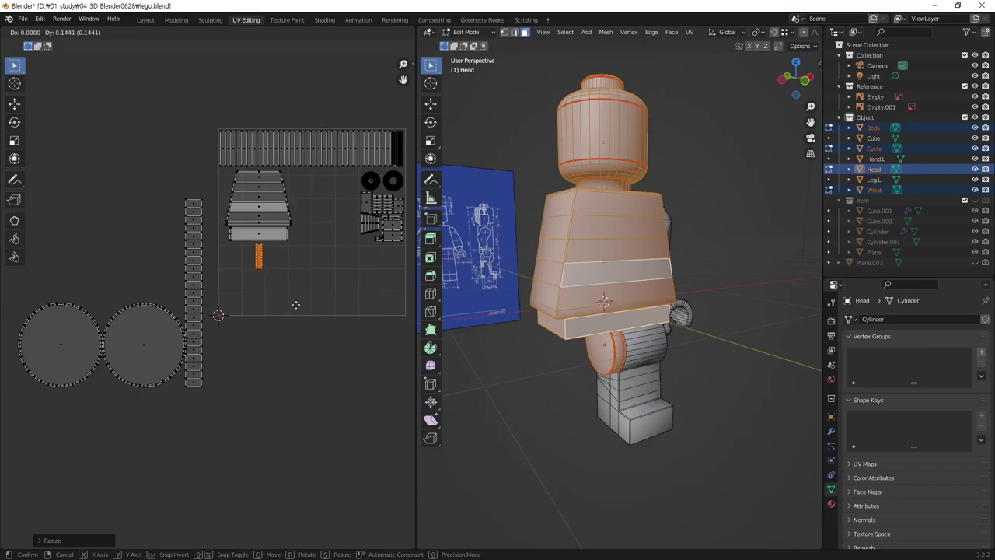
{"action": "left_click", "coordinate": [296, 303]}
{"action": "left_click", "coordinate": [280, 391]}
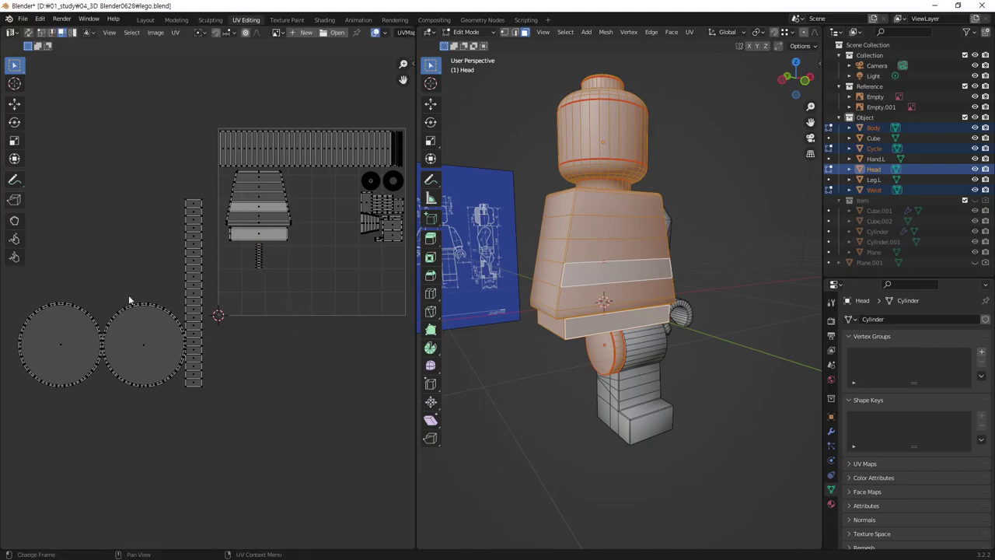
Resize the small strip and place it below the trapezoid islands
{"action": "mouse_move", "coordinate": [259, 289]}
{"action": "middle_mouse_down", "text": "ctrl"}
{"action": "mouse_move", "coordinate": [282, 306]}
{"action": "mouse_move", "coordinate": [298, 258]}
{"action": "middle_mouse_up", "text": "ctrl"}
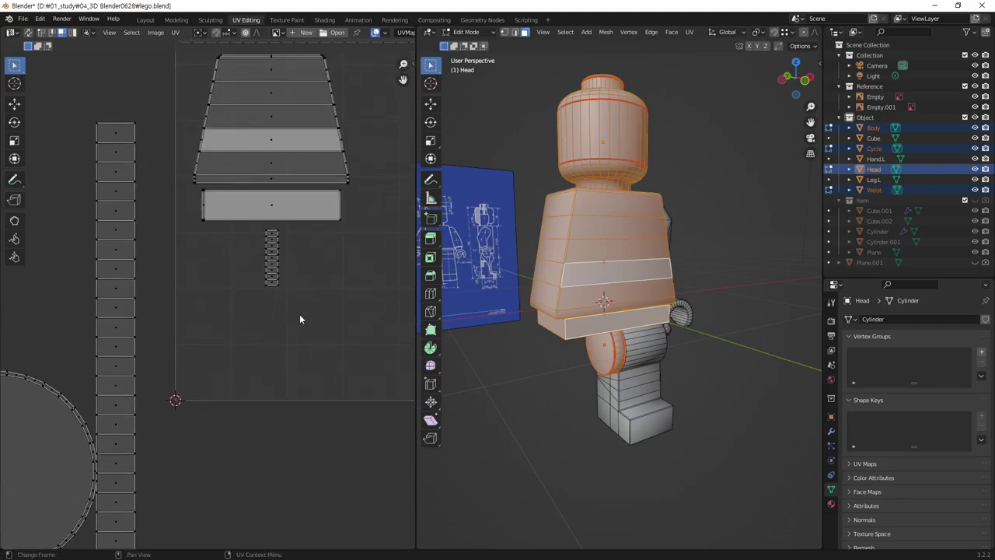
{"action": "left_click_drag", "start_coordinate": [299, 314], "coordinate": [255, 227]}
{"action": "key", "text": "s"}
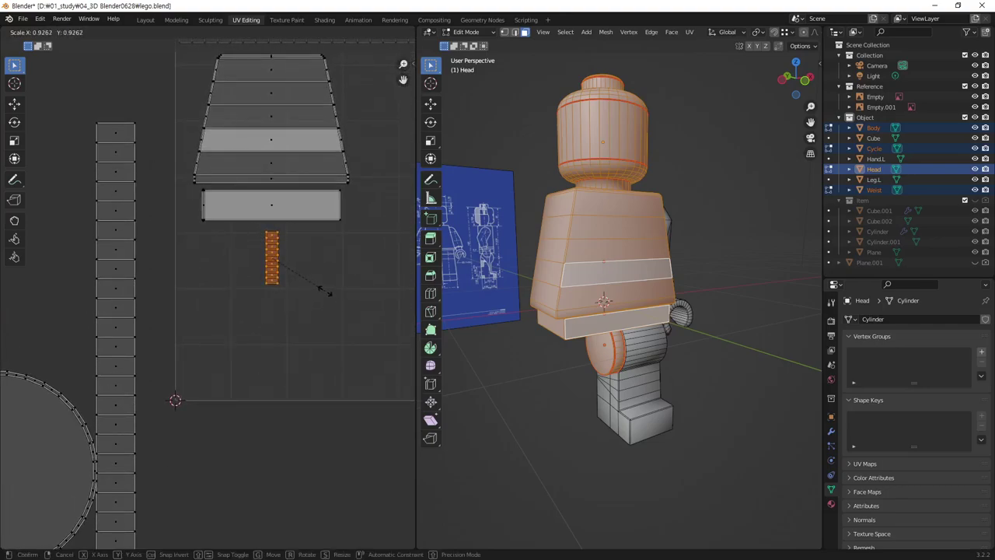
{"action": "left_click", "coordinate": [325, 289]}
{"action": "key", "text": "g"}
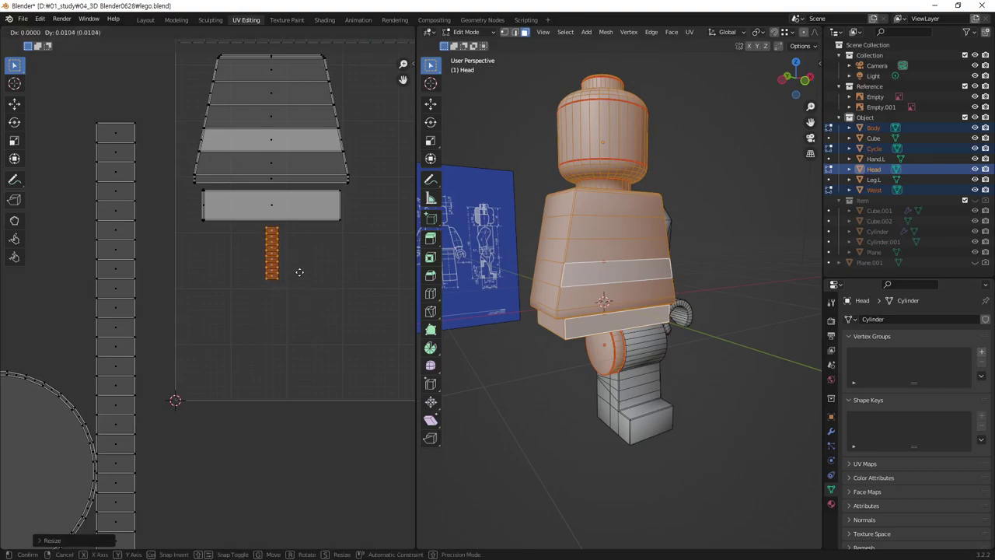
{"action": "left_click", "coordinate": [300, 271]}
Move the left circle island onto the right circle island
{"action": "scroll", "coordinate": [271, 339], "scroll_direction": "down", "scroll_amount": 3}
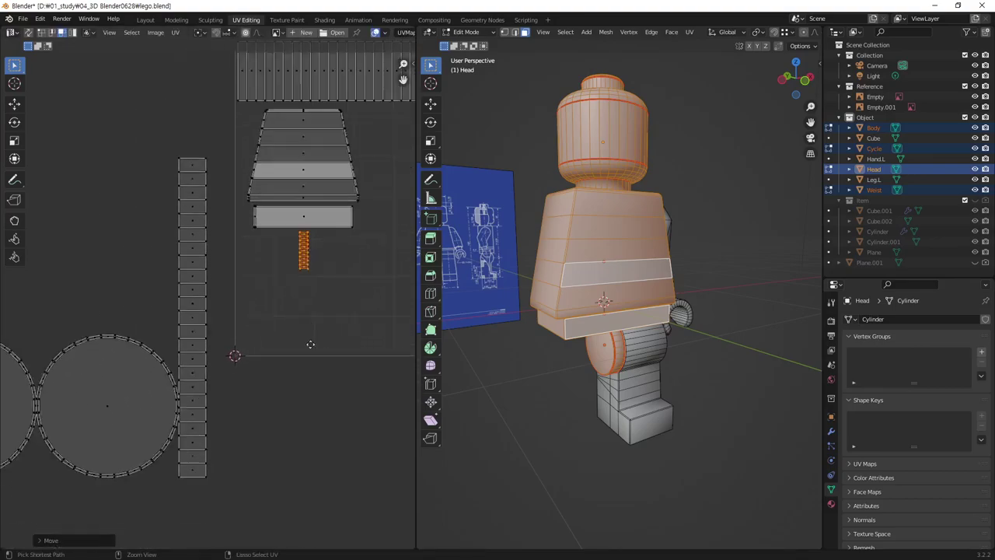
{"action": "scroll", "coordinate": [308, 344], "scroll_direction": "down", "scroll_amount": 2}
{"action": "scroll", "coordinate": [311, 362], "scroll_direction": "up", "scroll_amount": 1}
{"action": "middle_click_drag", "start_coordinate": [311, 363], "coordinate": [351, 337]}
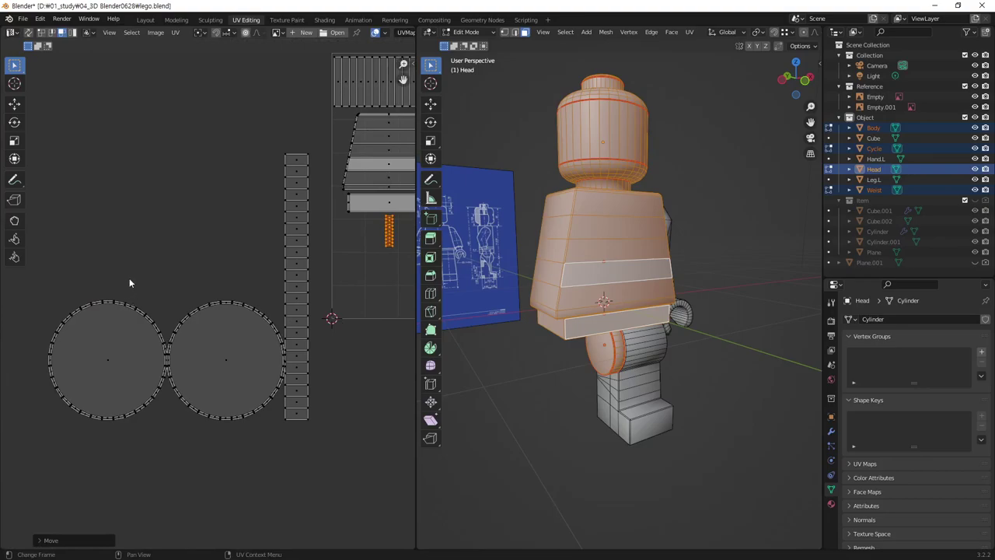
{"action": "left_click", "coordinate": [79, 414], "text": "alt"}
{"action": "key", "text": "ctrl+l"}
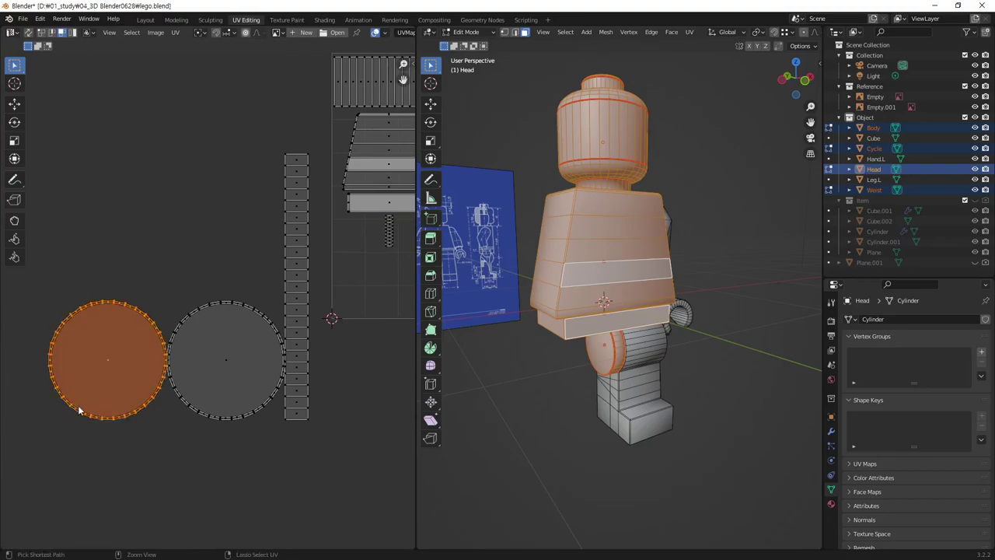
{"action": "key", "text": "g"}
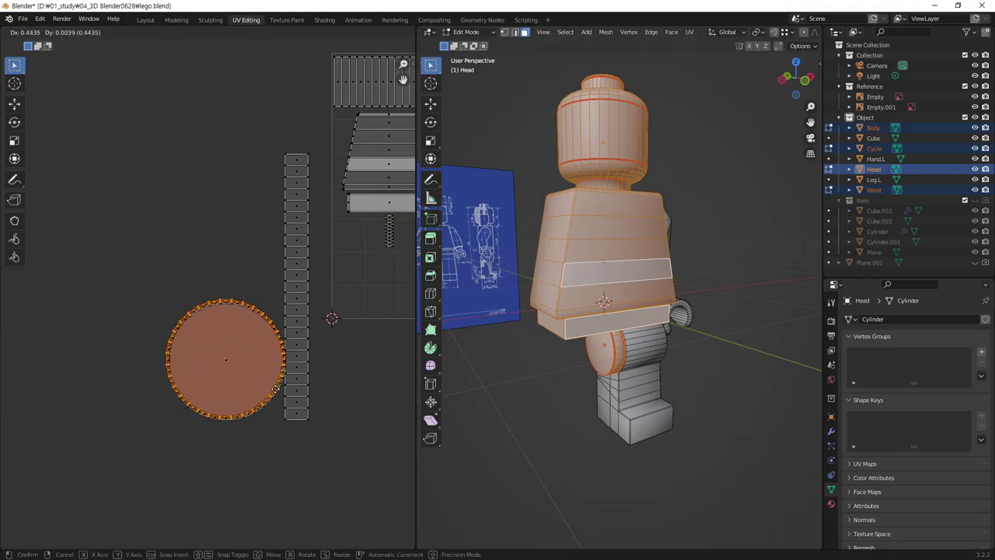
{"action": "left_click", "coordinate": [275, 387]}
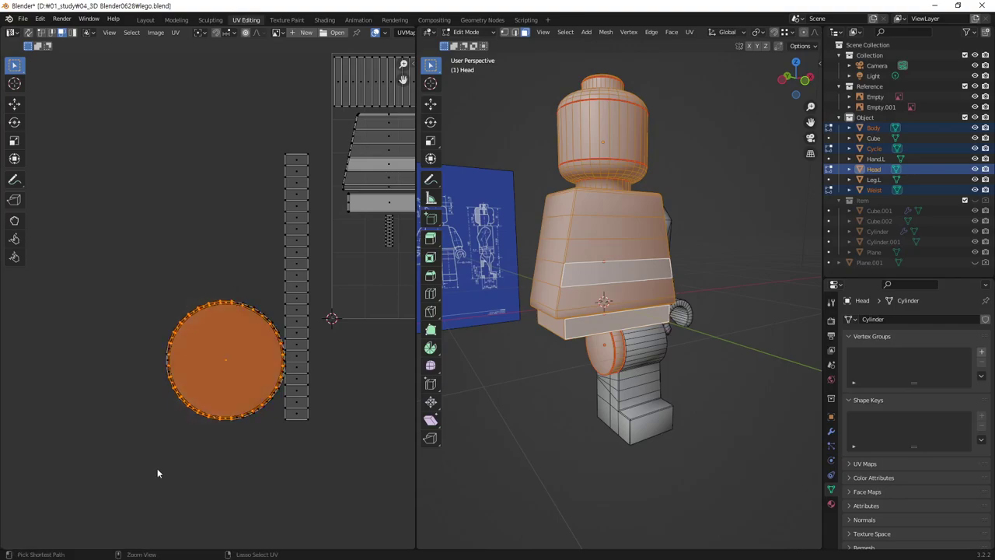
Shrink the head's circle and strip islands and drop them inside the UV square
{"action": "middle_click_drag", "start_coordinate": [406, 319], "coordinate": [270, 326]}
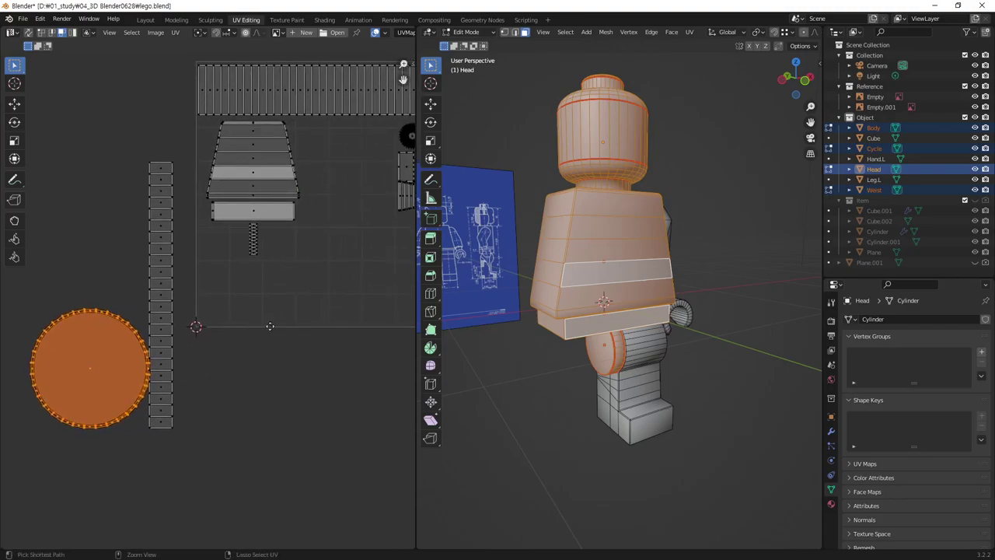
{"action": "scroll", "coordinate": [270, 327], "scroll_direction": "down", "scroll_amount": 2}
{"action": "left_click_drag", "start_coordinate": [37, 185], "coordinate": [191, 417]}
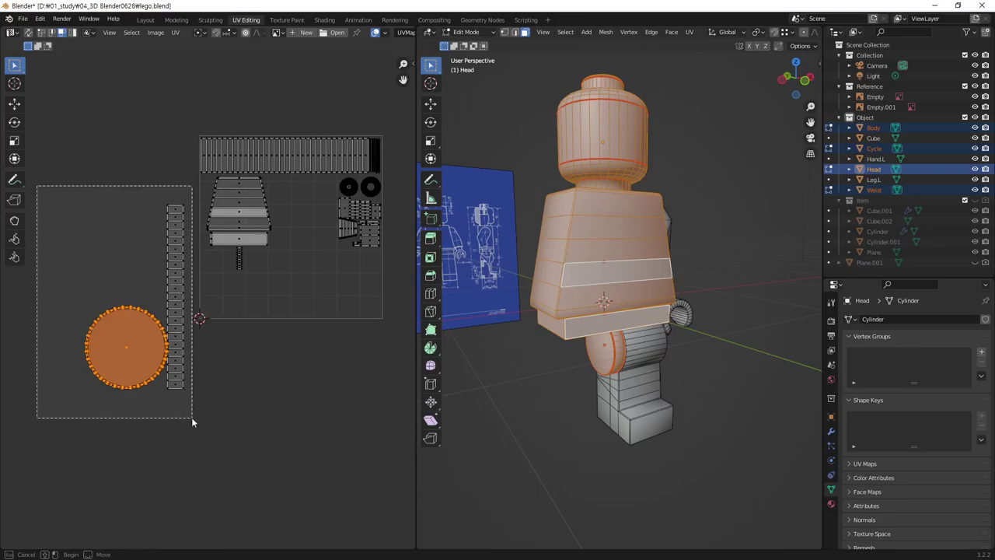
{"action": "key", "text": "s"}
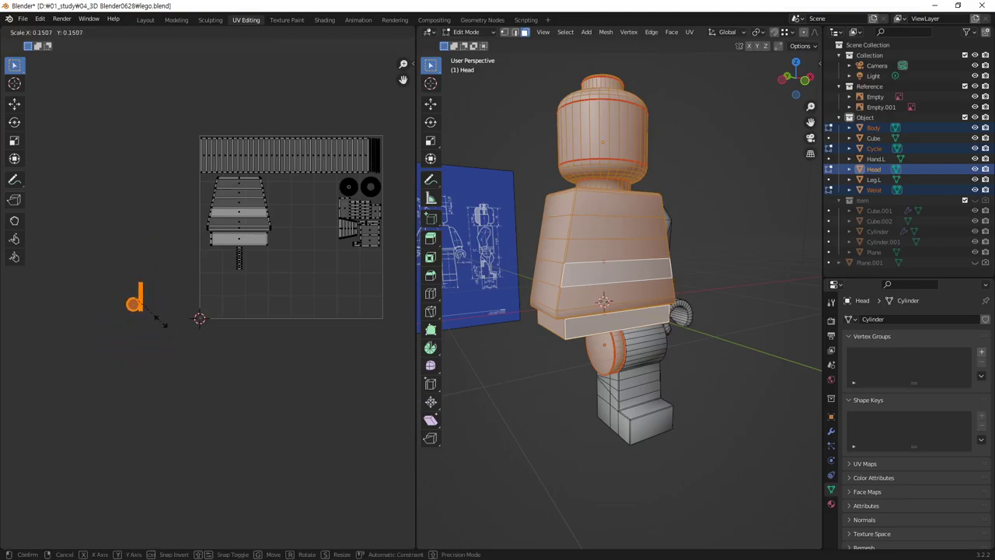
{"action": "left_click", "coordinate": [160, 319]}
{"action": "key", "text": "g"}
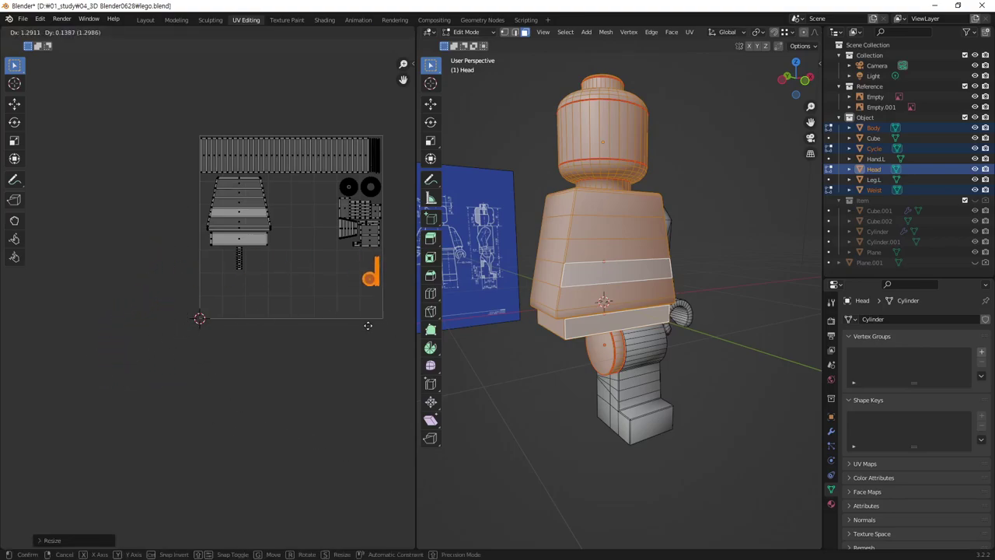
{"action": "left_click", "coordinate": [362, 322]}
Rotate the strip island 90° and place the islands under the body islands
{"action": "middle_click_drag", "start_coordinate": [345, 297], "coordinate": [241, 332]}
{"action": "scroll", "coordinate": [241, 332], "scroll_direction": "up", "scroll_amount": 4}
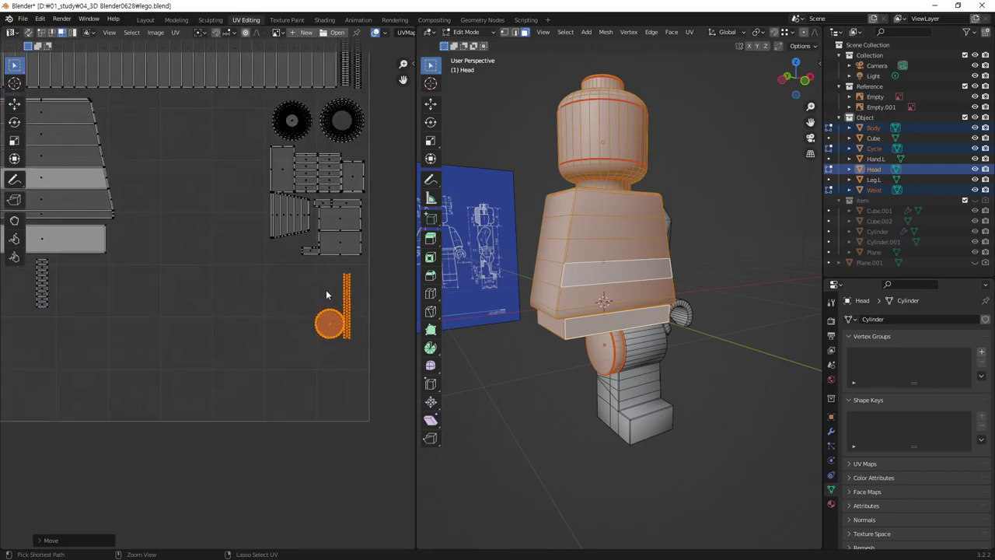
{"action": "middle_click_drag", "start_coordinate": [332, 266], "coordinate": [200, 290]}
{"action": "key", "text": "r"}
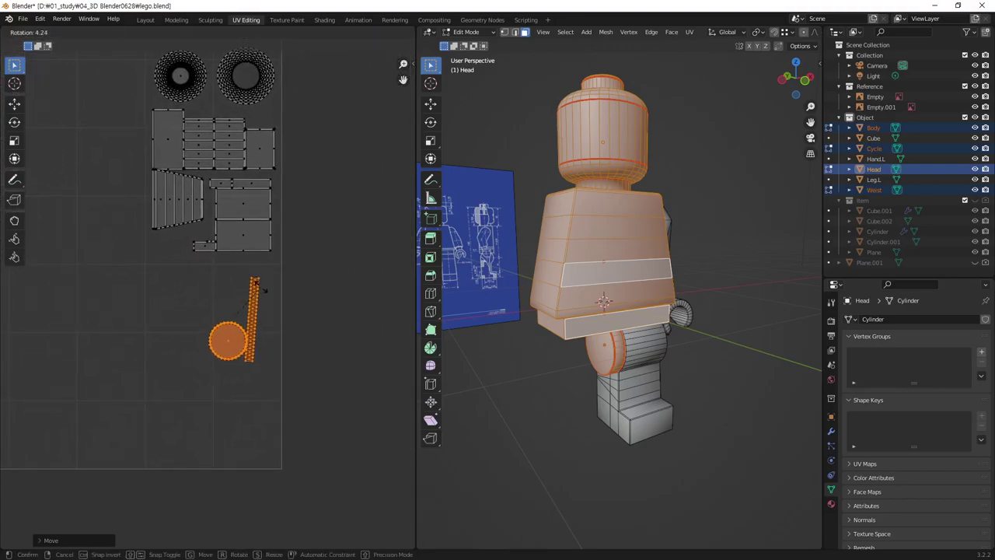
{"action": "left_click", "coordinate": [260, 299]}
{"action": "key", "text": "g"}
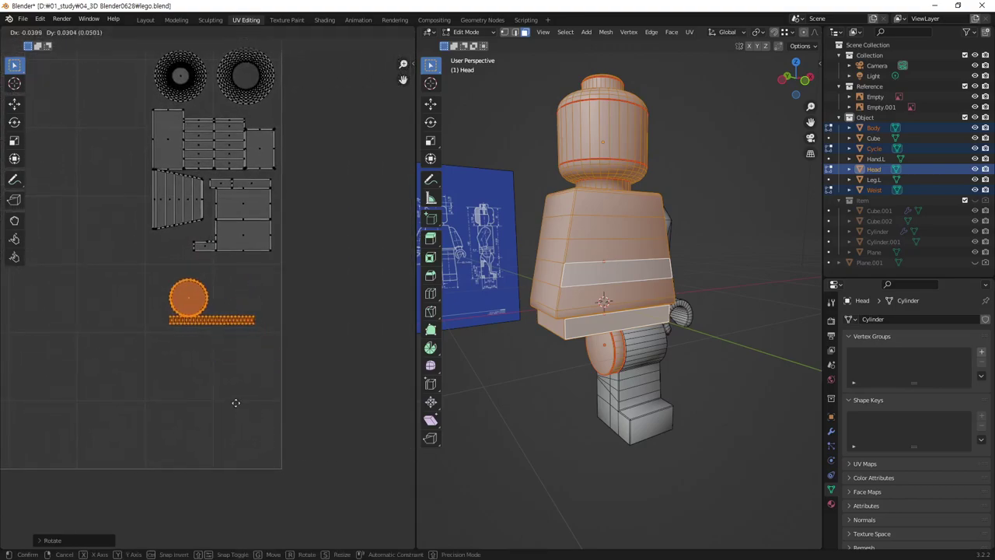
{"action": "left_click", "coordinate": [222, 363]}
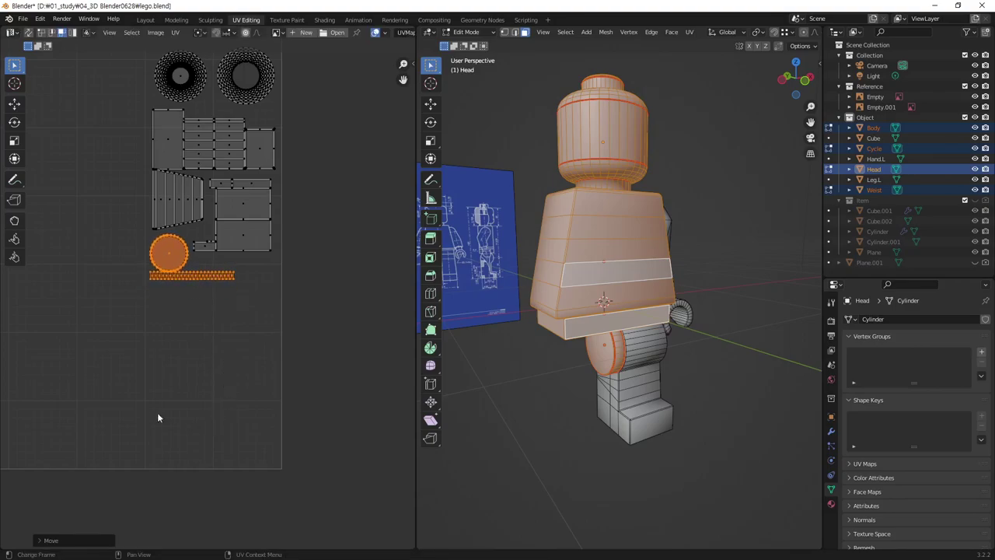
{"action": "scroll", "coordinate": [181, 276], "scroll_direction": "down", "scroll_amount": 3}
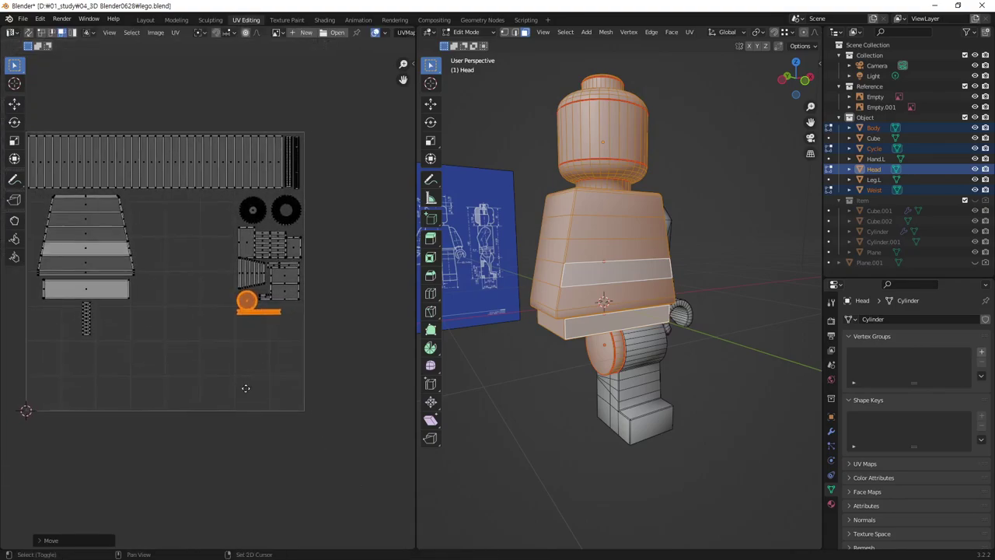
{"action": "middle_click_drag", "start_coordinate": [225, 389], "coordinate": [288, 392]}
{"action": "scroll", "coordinate": [288, 377], "scroll_direction": "up", "scroll_amount": 2}
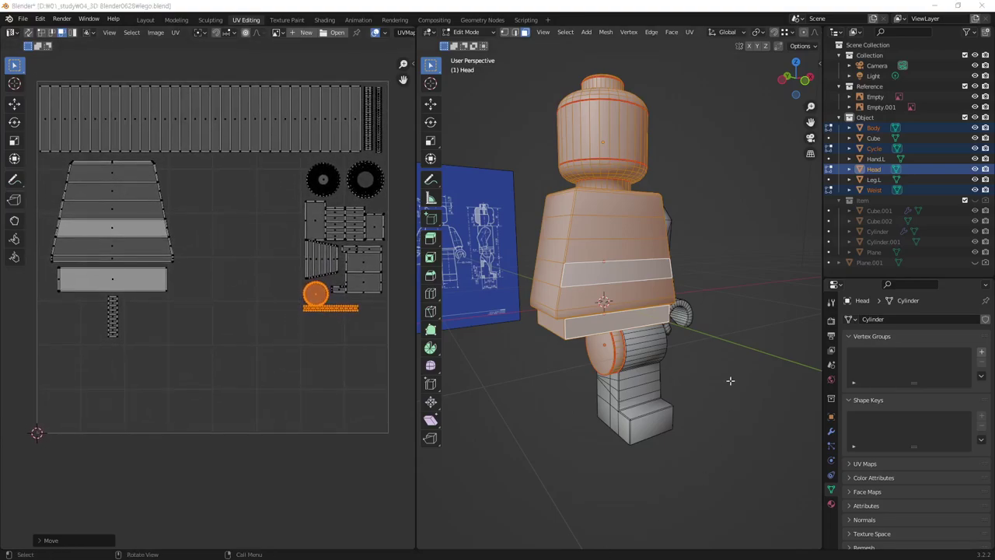
Leave Edit Mode and select the left leg object Leg.L
{"action": "mouse_move", "coordinate": [641, 379]}
{"action": "middle_mouse_down"}
{"action": "mouse_move", "coordinate": [628, 419]}
{"action": "mouse_move", "coordinate": [578, 436]}
{"action": "middle_mouse_up"}
{"action": "key", "text": "Tab"}
{"action": "left_click", "coordinate": [628, 420]}
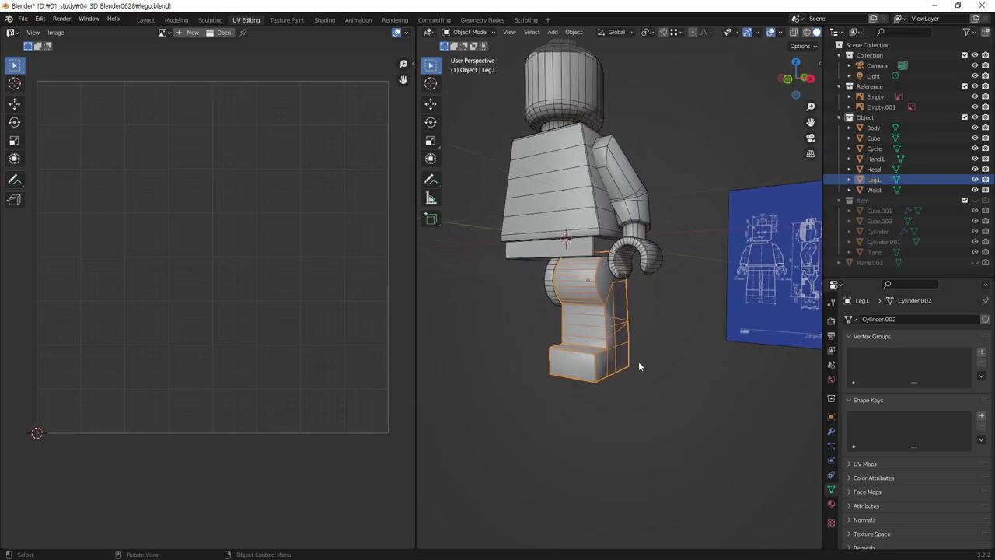
Select the whole Leg.L mesh in Edit Mode and try a Smart UV Project unwrap
{"action": "key", "text": "Tab"}
{"action": "key", "text": "a"}
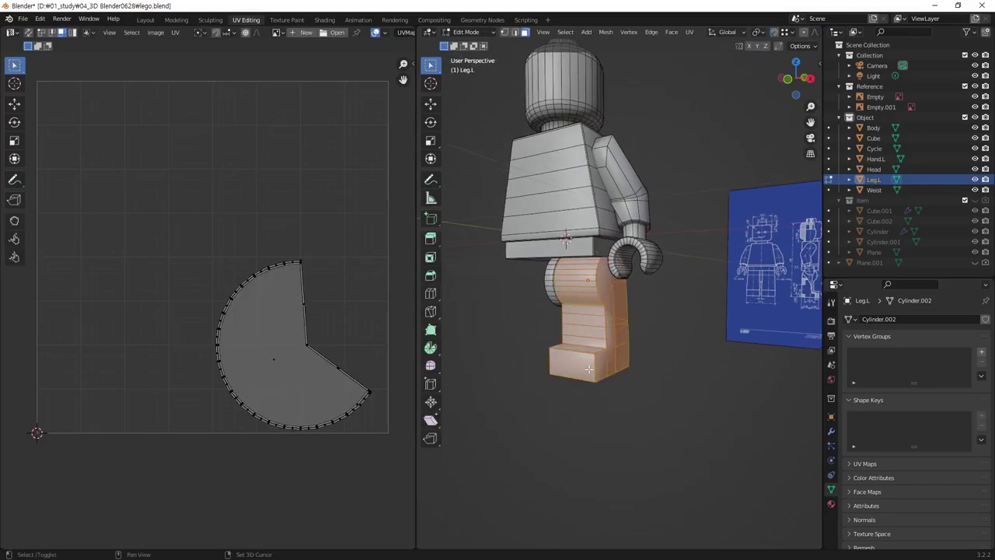
{"action": "mouse_move", "coordinate": [632, 382]}
{"action": "middle_mouse_down"}
{"action": "mouse_move", "coordinate": [587, 370]}
{"action": "mouse_move", "coordinate": [634, 342]}
{"action": "middle_mouse_up"}
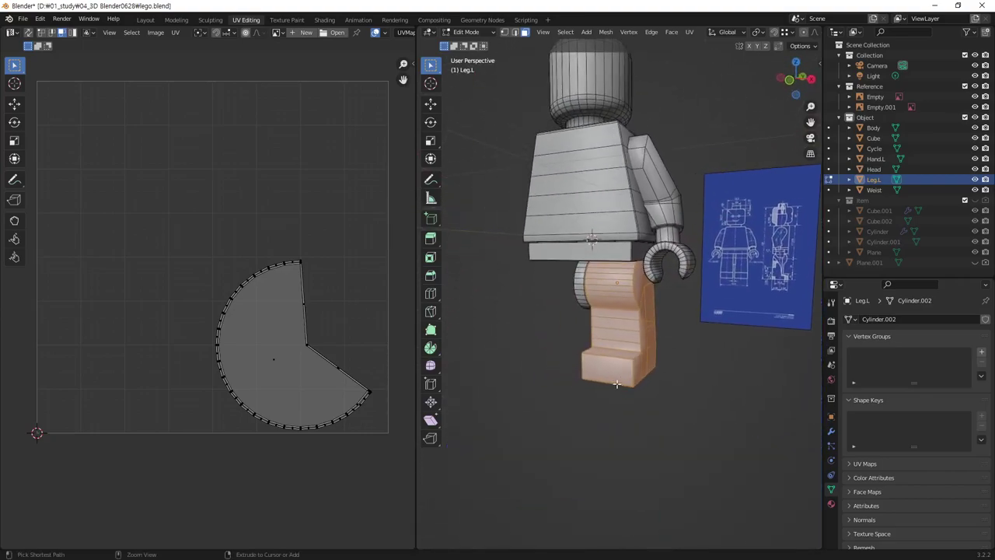
{"action": "scroll", "coordinate": [645, 318], "scroll_direction": "up", "scroll_amount": 3}
{"action": "scroll", "coordinate": [653, 300], "scroll_direction": "up", "scroll_amount": 2}
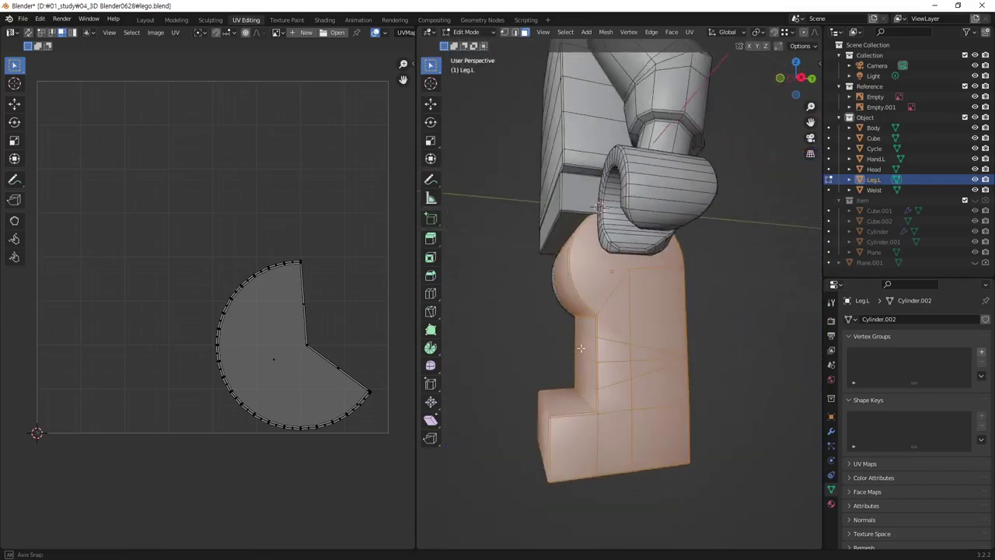
{"action": "mouse_move", "coordinate": [653, 300]}
{"action": "middle_mouse_down"}
{"action": "mouse_move", "coordinate": [697, 384]}
{"action": "mouse_move", "coordinate": [502, 344]}
{"action": "mouse_move", "coordinate": [500, 368]}
{"action": "mouse_move", "coordinate": [622, 348]}
{"action": "mouse_move", "coordinate": [657, 318]}
{"action": "mouse_move", "coordinate": [667, 292]}
{"action": "middle_mouse_up"}
{"action": "left_click", "coordinate": [689, 33]}
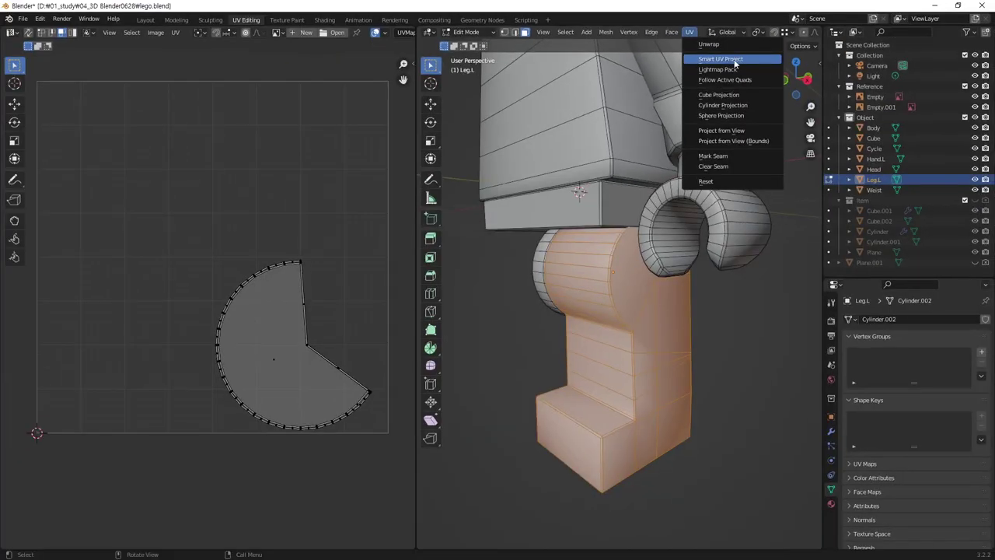
{"action": "left_click", "coordinate": [734, 60]}
{"action": "left_click", "coordinate": [727, 144]}
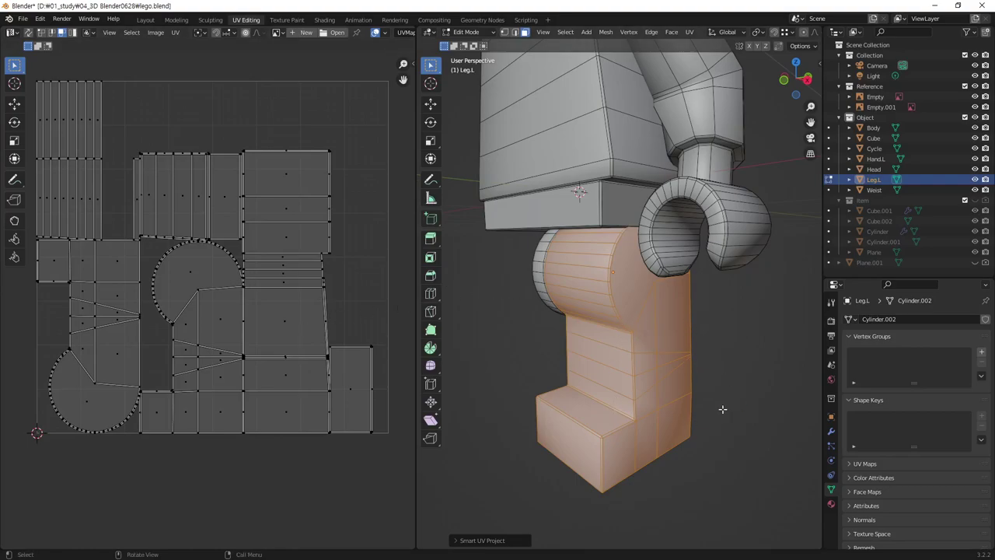
{"action": "middle_click_drag", "start_coordinate": [722, 409], "coordinate": [712, 333]}
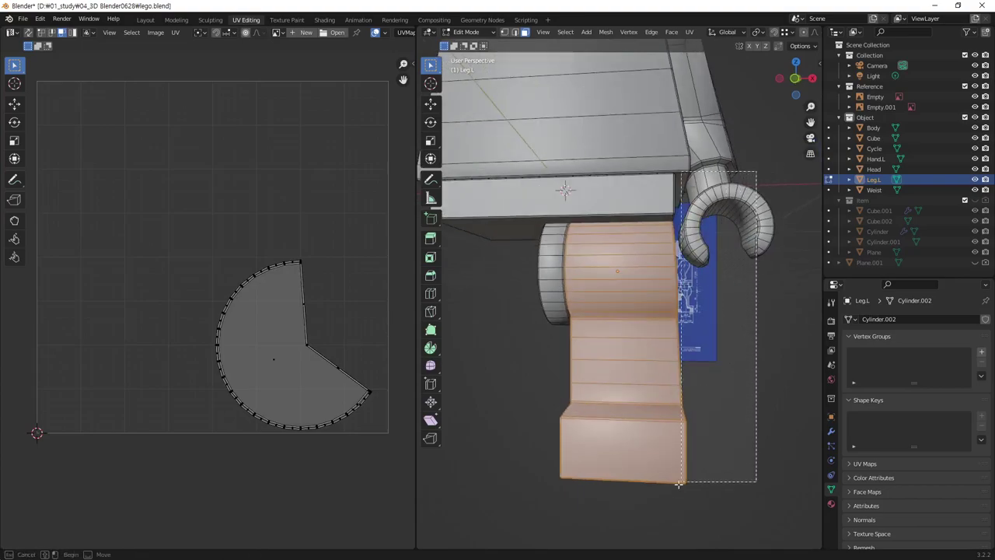
With X-ray on, box-select both side face columns of Leg.L and switch to Left Orthographic view
{"action": "left_click", "coordinate": [683, 311], "text": "alt"}
{"action": "mouse_move", "coordinate": [684, 311]}
{"action": "middle_mouse_down"}
{"action": "mouse_move", "coordinate": [729, 358]}
{"action": "mouse_move", "coordinate": [751, 273]}
{"action": "mouse_move", "coordinate": [735, 313]}
{"action": "middle_mouse_up"}
{"action": "key", "text": "alt+z"}
{"action": "key", "text": "b"}
{"action": "left_click_drag", "start_coordinate": [765, 168], "coordinate": [657, 505]}
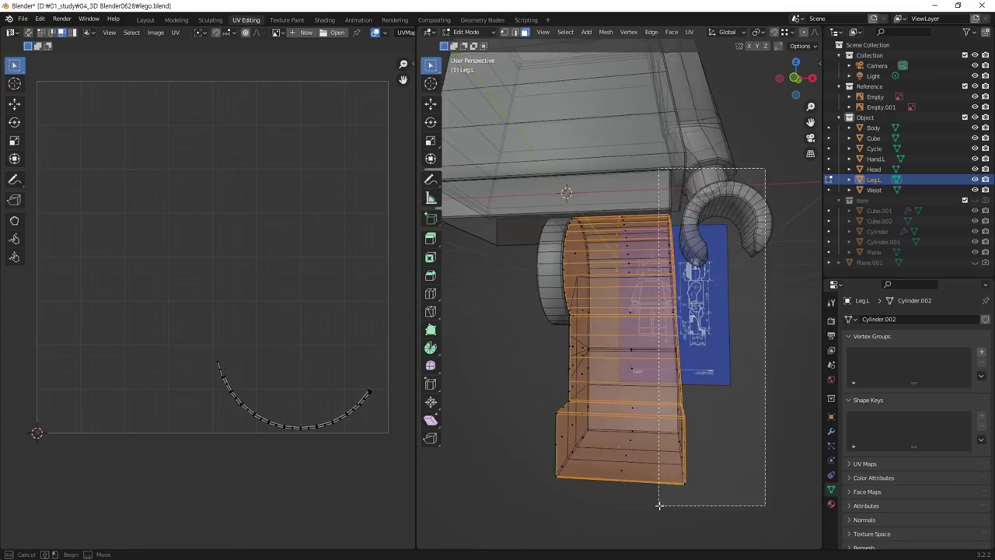
{"action": "middle_click_drag", "start_coordinate": [657, 451], "coordinate": [684, 395]}
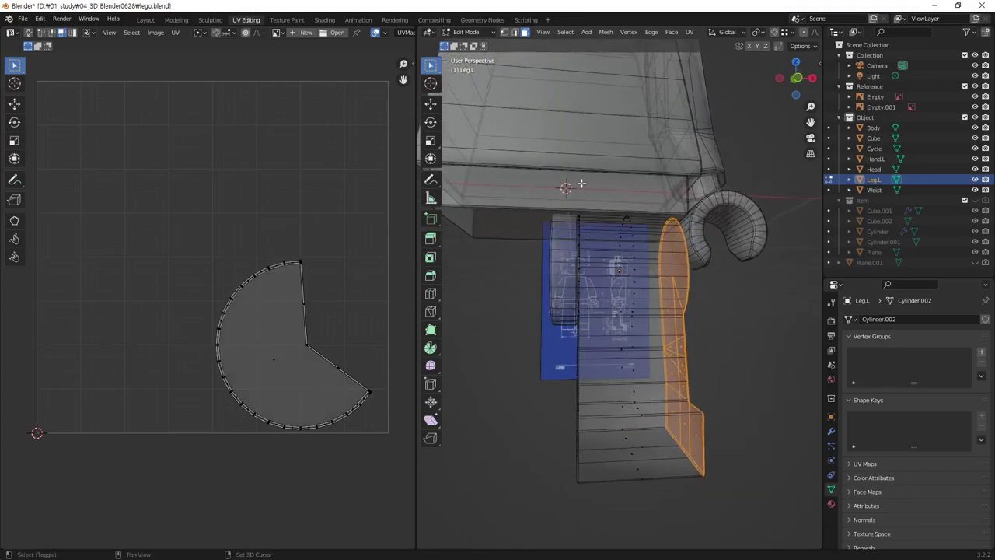
{"action": "left_click_drag", "start_coordinate": [547, 205], "coordinate": [604, 501], "text": "shift"}
{"action": "mouse_move", "coordinate": [701, 374]}
{"action": "middle_mouse_down"}
{"action": "mouse_move", "coordinate": [630, 397]}
{"action": "mouse_move", "coordinate": [638, 380]}
{"action": "middle_mouse_up"}
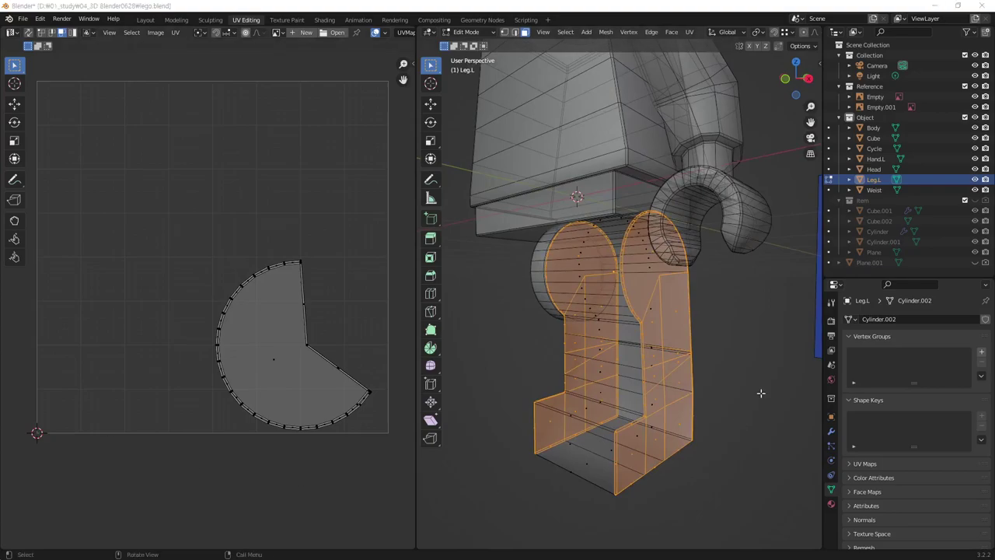
{"action": "middle_click_drag", "start_coordinate": [596, 343], "coordinate": [619, 334]}
{"action": "key", "text": "ctrl+KP_1"}
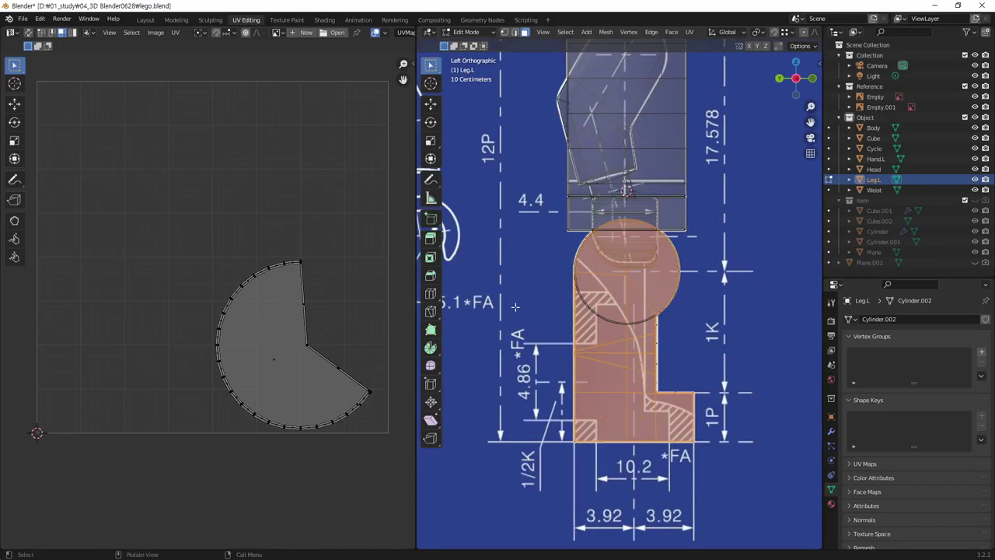
Project the leg's side faces from the left orthographic view using Project from View
{"action": "middle_click_drag", "start_coordinate": [651, 297], "coordinate": [644, 327]}
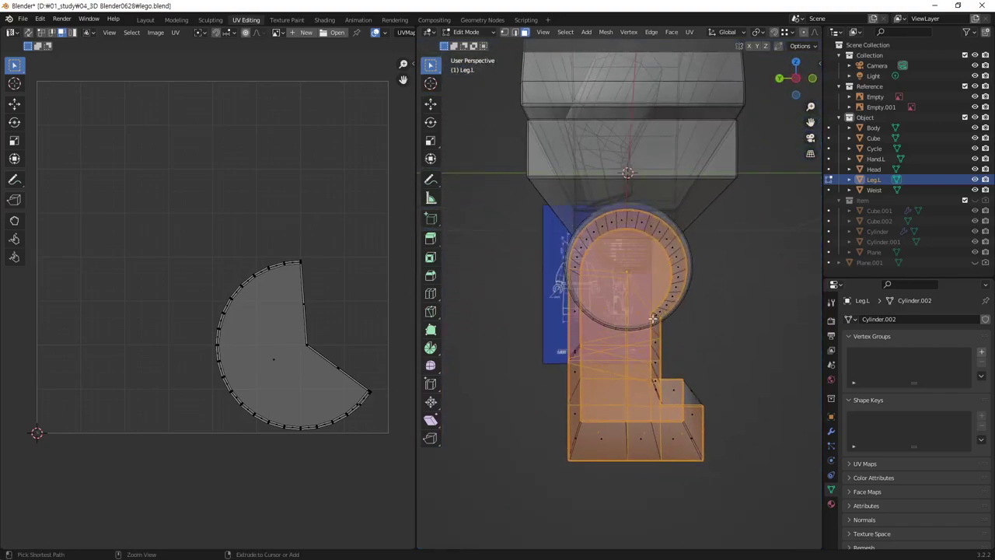
{"action": "key", "text": "ctrl+KP_3"}
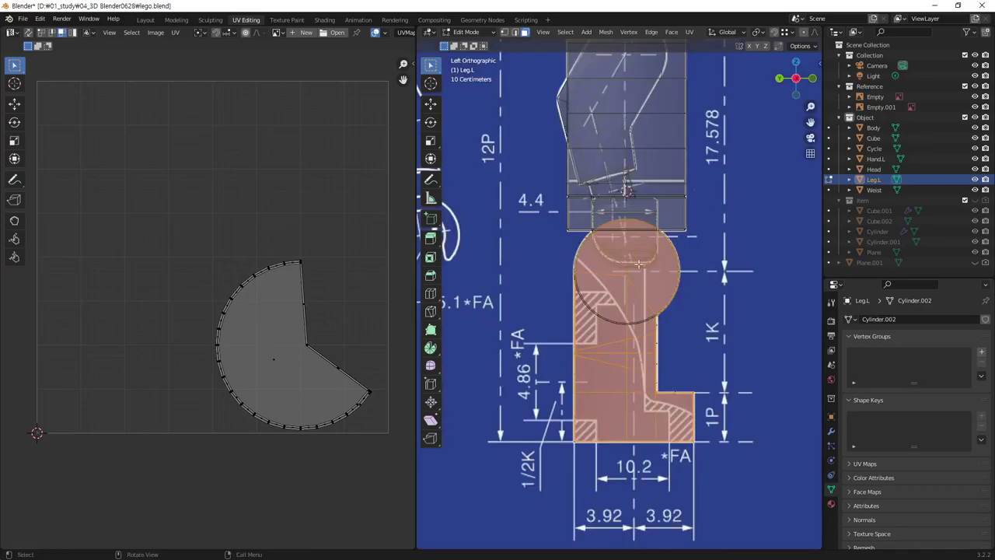
{"action": "left_click", "coordinate": [690, 34]}
{"action": "left_click", "coordinate": [689, 32]}
{"action": "left_click", "coordinate": [728, 131]}
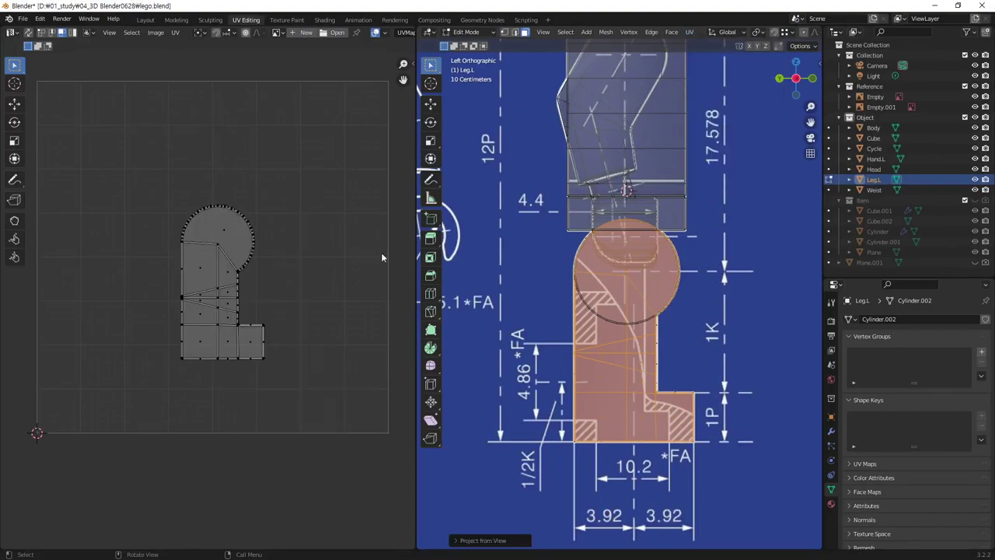
Move the new L-shaped UV island left of the UV square and deselect it
{"action": "scroll", "coordinate": [304, 241], "scroll_direction": "down", "scroll_amount": 2}
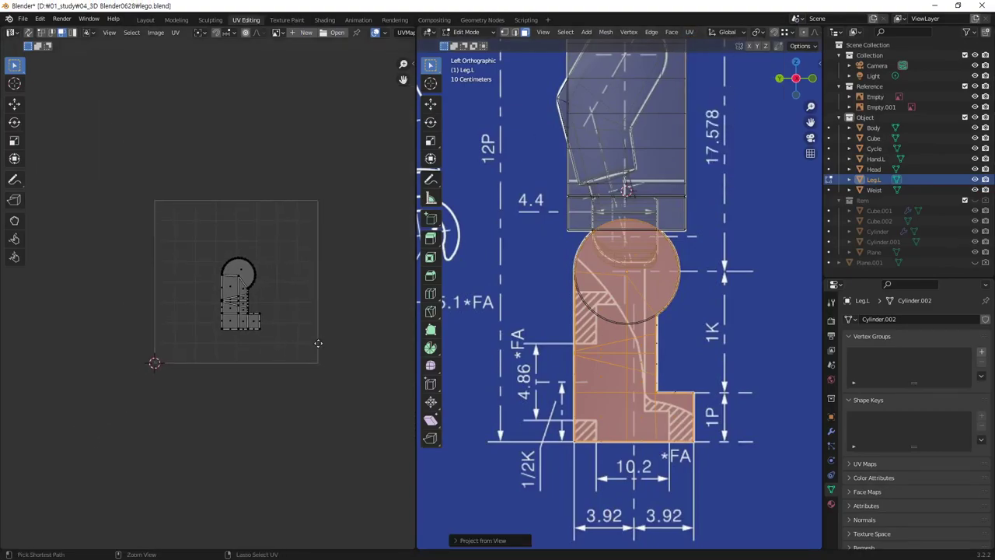
{"action": "left_click_drag", "start_coordinate": [310, 221], "coordinate": [200, 383]}
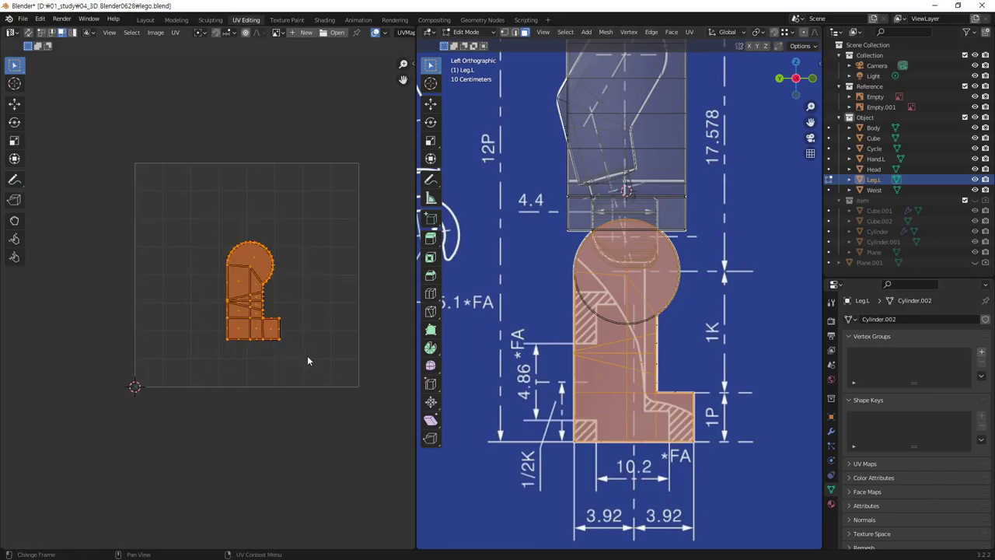
{"action": "key", "text": "g"}
{"action": "left_click", "coordinate": [155, 369]}
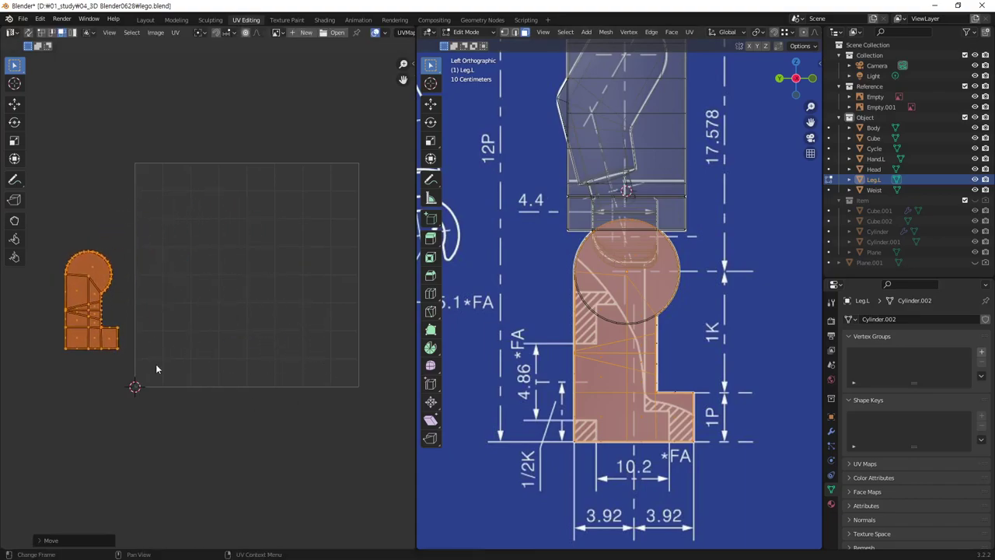
{"action": "left_click", "coordinate": [141, 332]}
{"action": "scroll", "coordinate": [91, 326], "scroll_direction": "up", "scroll_amount": 4}
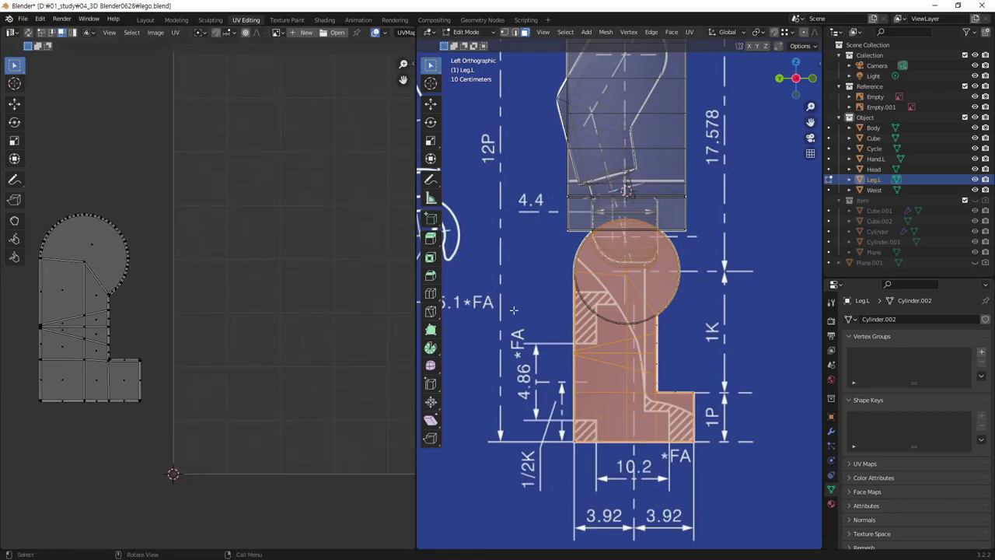
Select the whole left leg mesh and inspect it from side and lower angles
{"action": "mouse_move", "coordinate": [513, 310]}
{"action": "middle_mouse_down"}
{"action": "mouse_move", "coordinate": [551, 339]}
{"action": "mouse_move", "coordinate": [516, 310]}
{"action": "mouse_move", "coordinate": [587, 256]}
{"action": "middle_mouse_up"}
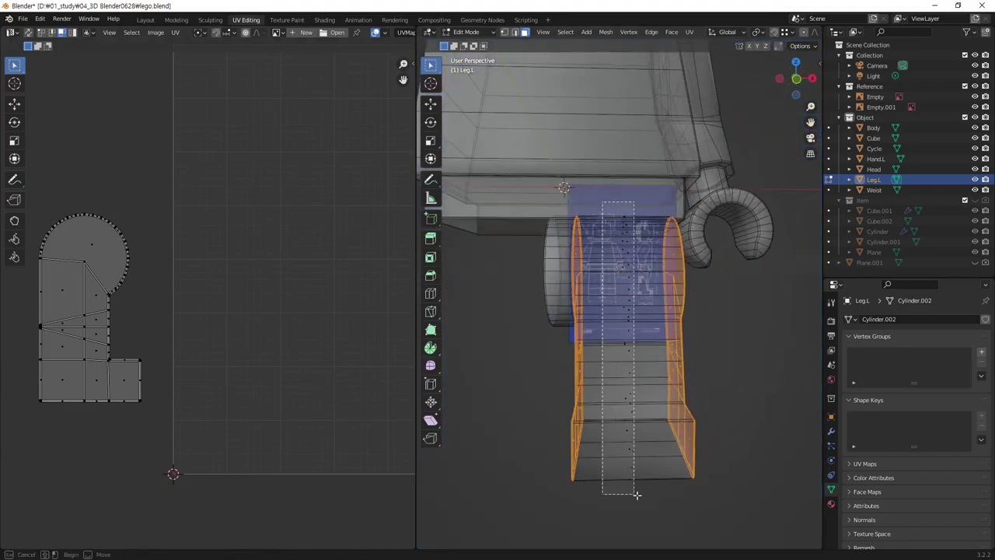
{"action": "left_click_drag", "start_coordinate": [601, 205], "coordinate": [651, 506]}
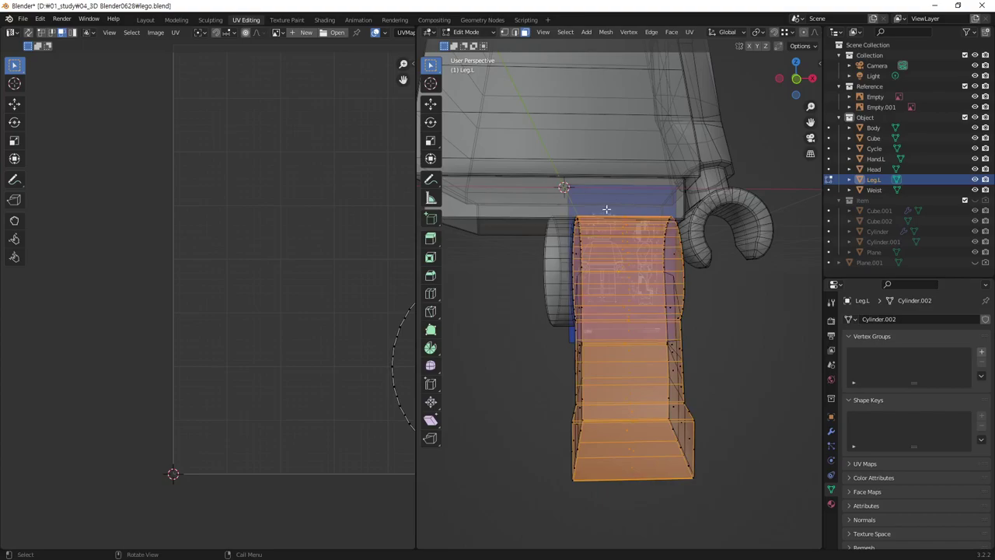
{"action": "middle_click_drag", "start_coordinate": [606, 209], "coordinate": [602, 188]}
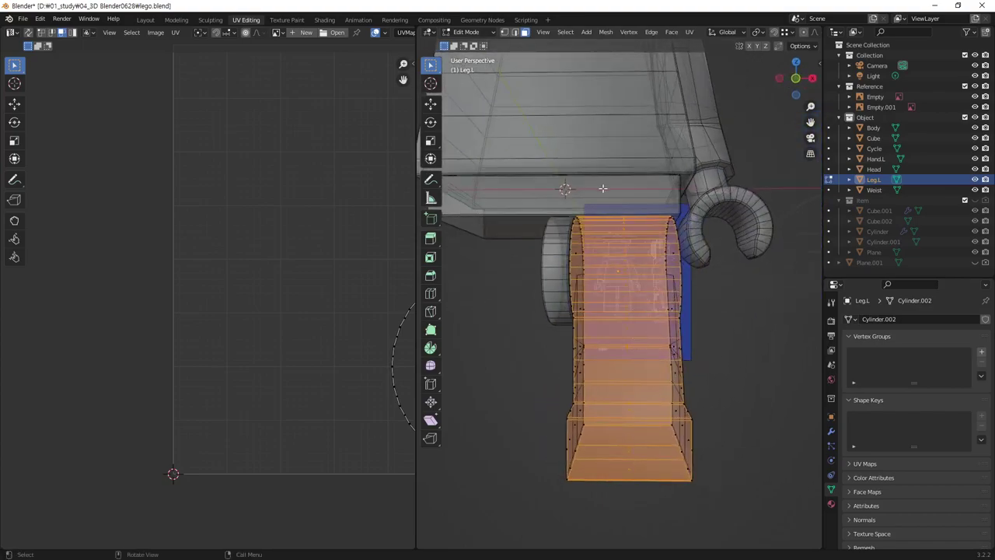
{"action": "mouse_move", "coordinate": [602, 188]}
{"action": "middle_mouse_down"}
{"action": "mouse_move", "coordinate": [532, 376]}
{"action": "mouse_move", "coordinate": [414, 383]}
{"action": "middle_mouse_up"}
{"action": "scroll", "coordinate": [210, 362], "scroll_direction": "up", "scroll_amount": 2}
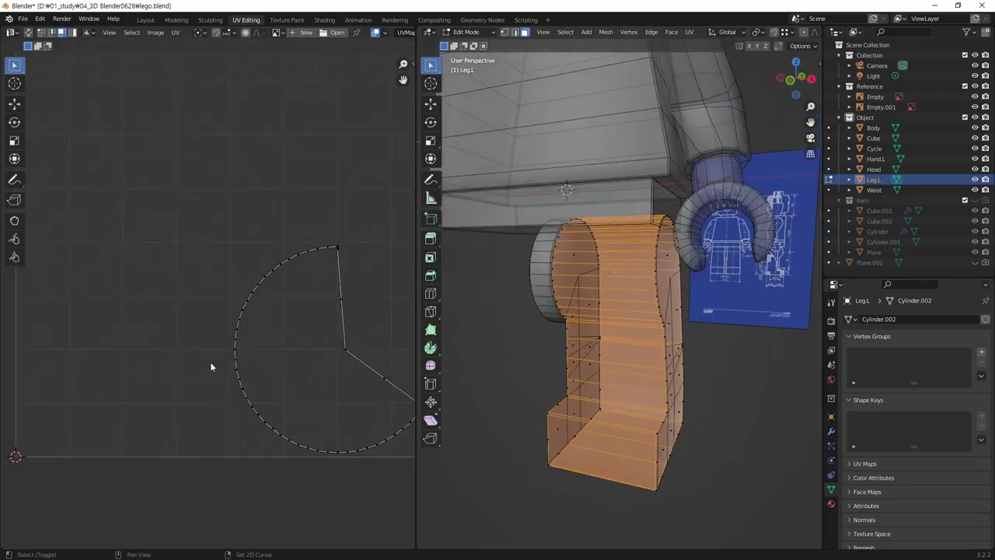
{"action": "scroll", "coordinate": [210, 366], "scroll_direction": "down", "scroll_amount": 3}
{"action": "mouse_move", "coordinate": [544, 357]}
{"action": "middle_mouse_down"}
{"action": "mouse_move", "coordinate": [585, 355]}
{"action": "mouse_move", "coordinate": [599, 386]}
{"action": "middle_mouse_up"}
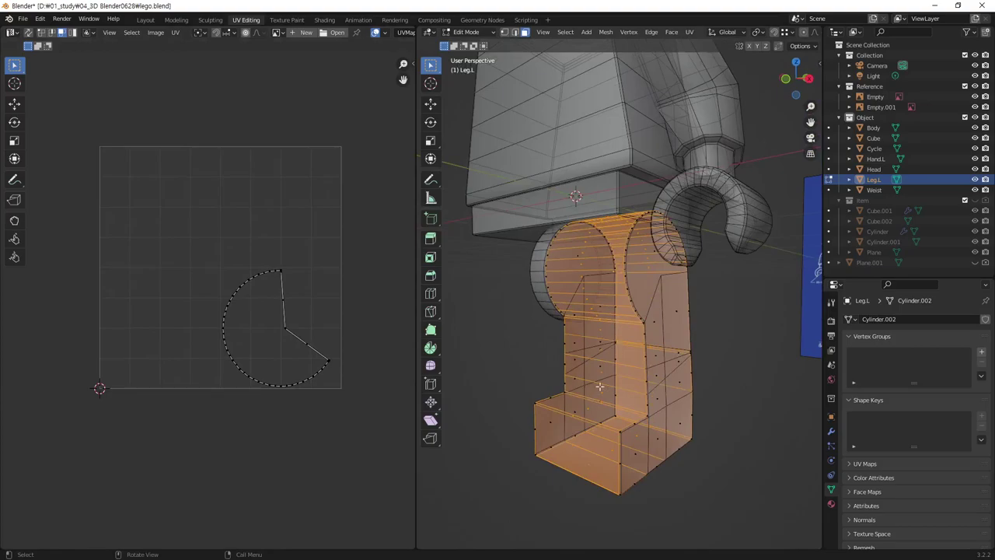
{"action": "middle_click_drag", "start_coordinate": [653, 360], "coordinate": [622, 268]}
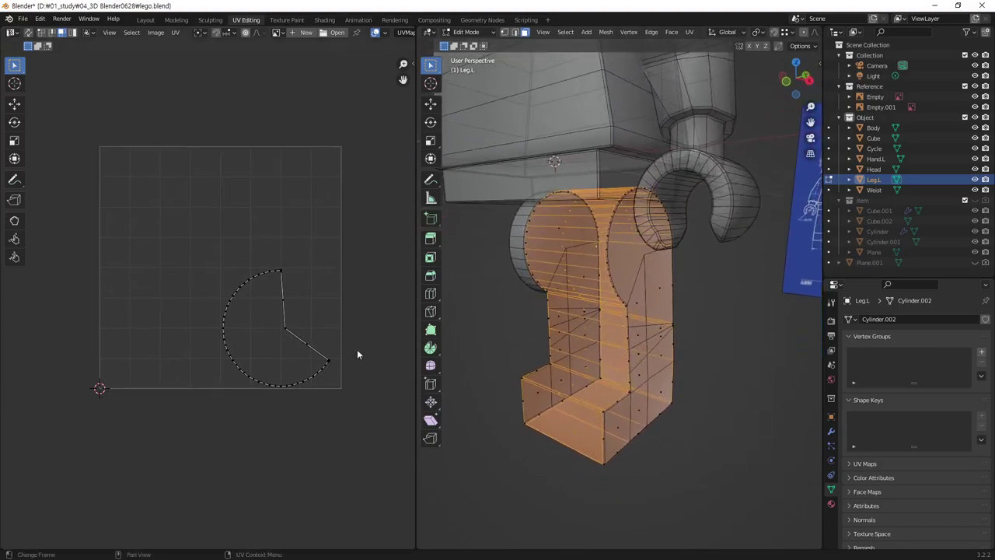
Clear the leg's selection and turn X-ray off for a solid frontal view
{"action": "left_click", "coordinate": [661, 443]}
{"action": "mouse_move", "coordinate": [622, 395]}
{"action": "middle_mouse_down"}
{"action": "mouse_move", "coordinate": [632, 407]}
{"action": "mouse_move", "coordinate": [661, 334]}
{"action": "middle_mouse_up"}
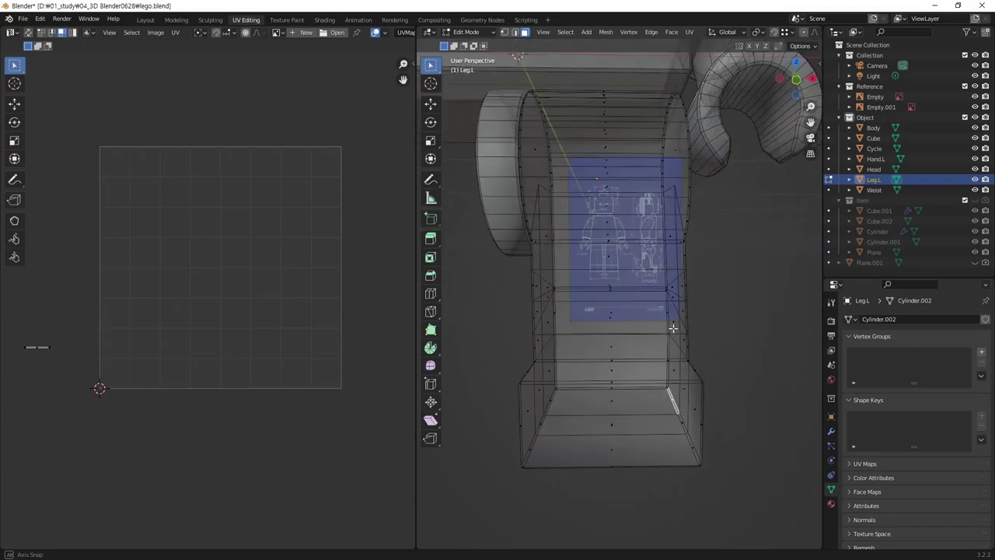
{"action": "middle_click_drag", "start_coordinate": [660, 334], "coordinate": [655, 328]}
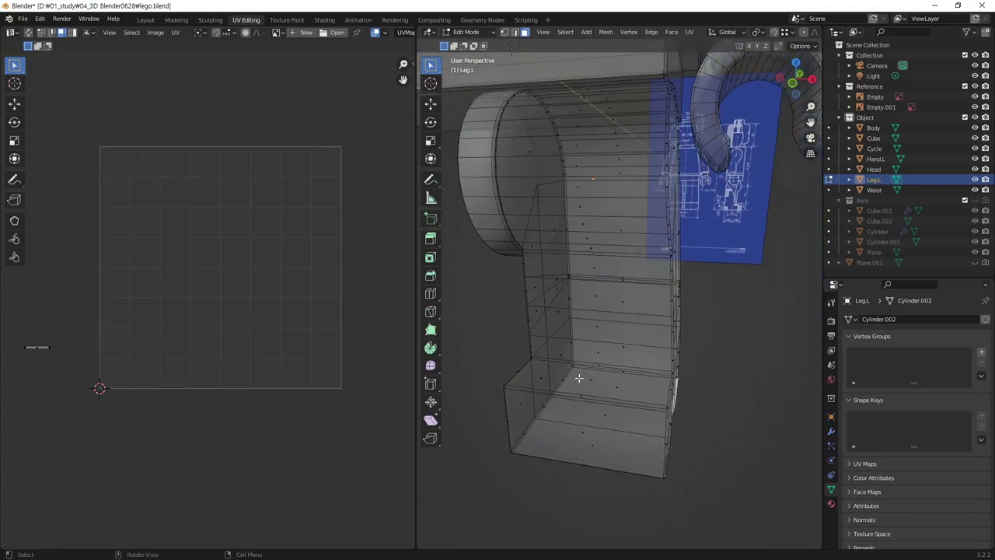
{"action": "mouse_move", "coordinate": [578, 378]}
{"action": "middle_mouse_down"}
{"action": "mouse_move", "coordinate": [609, 418]}
{"action": "mouse_move", "coordinate": [583, 382]}
{"action": "mouse_move", "coordinate": [606, 362]}
{"action": "middle_mouse_up"}
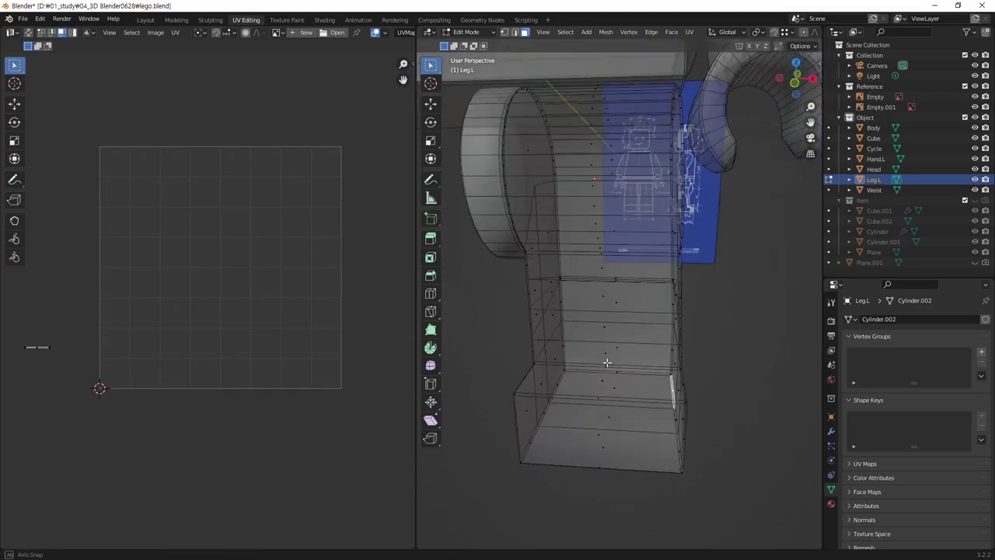
{"action": "key", "text": "alt+z"}
{"action": "mouse_move", "coordinate": [632, 273]}
{"action": "middle_mouse_down"}
{"action": "mouse_move", "coordinate": [622, 281]}
{"action": "mouse_move", "coordinate": [620, 256]}
{"action": "middle_mouse_up"}
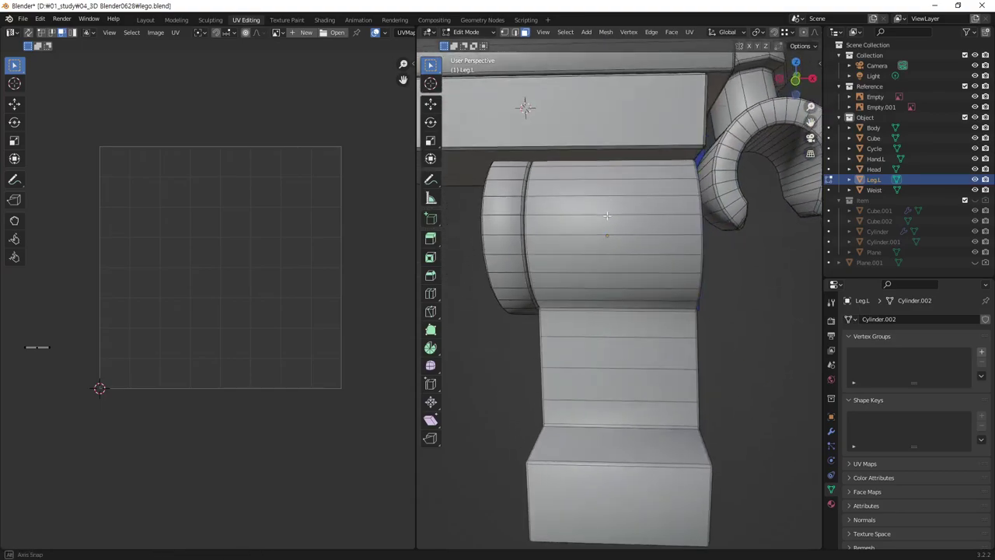
Mark the top edge of the hip cylinder as a UV seam
{"action": "left_click", "coordinate": [623, 170]}
{"action": "key", "text": "2"}
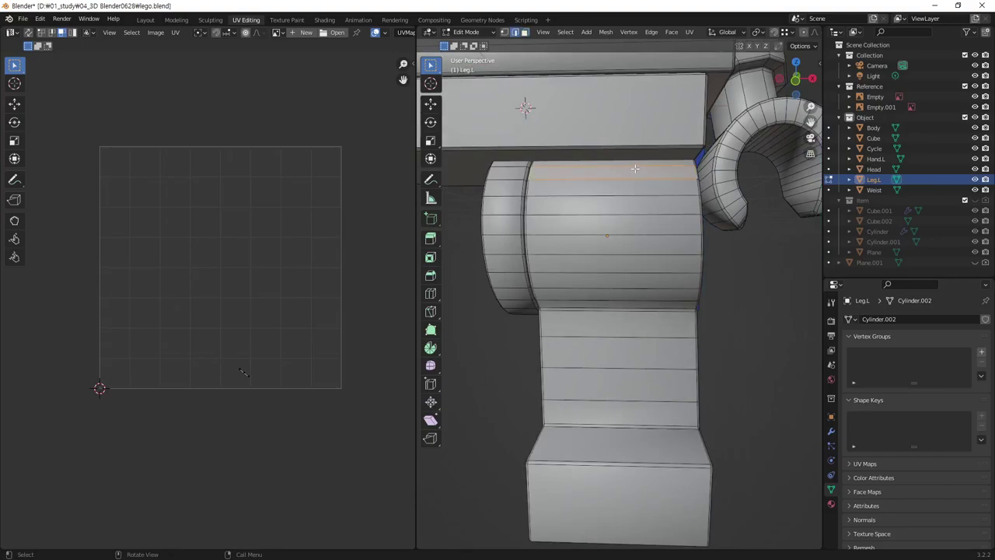
{"action": "right_click", "coordinate": [624, 167]}
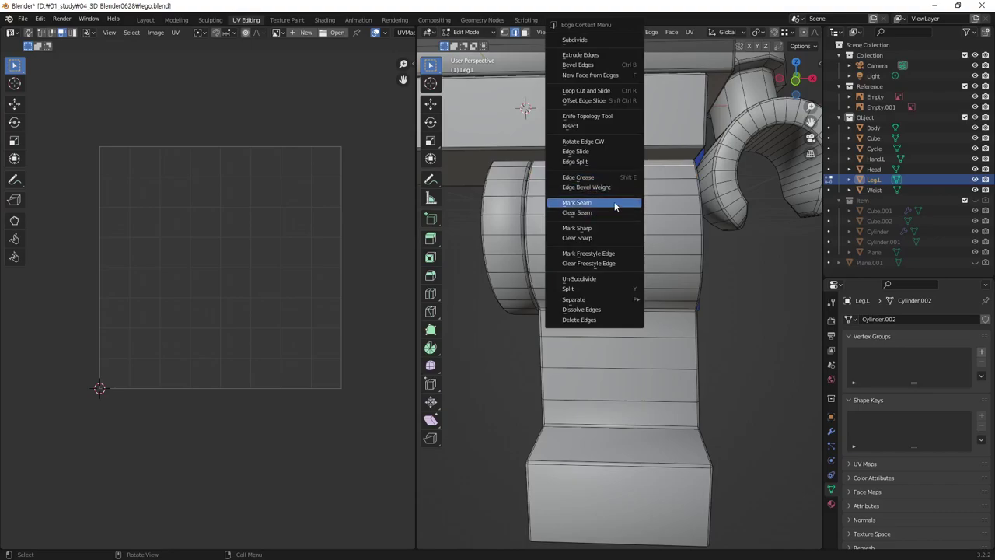
{"action": "left_click", "coordinate": [614, 202]}
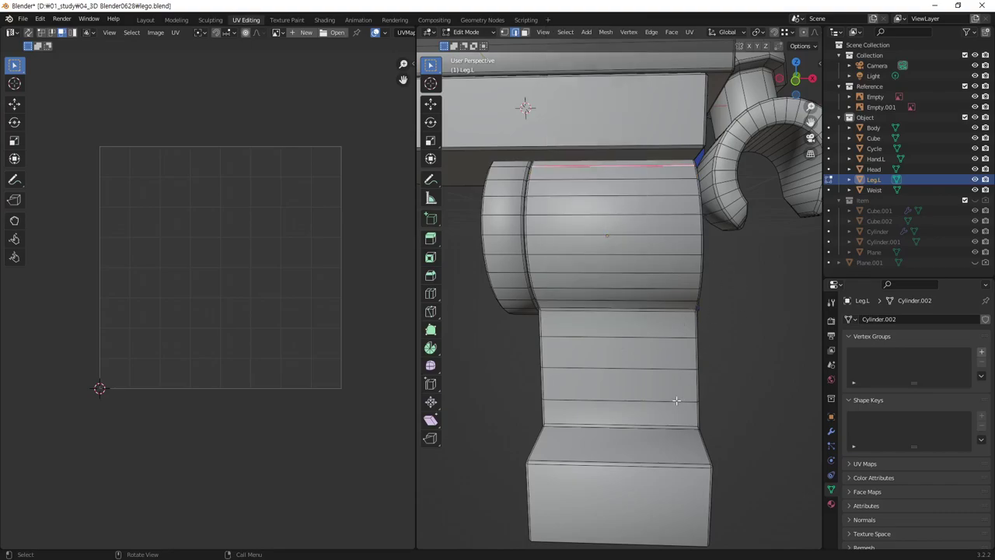
Mark the lower block's front edge as a seam, then inspect the leg in X-ray
{"action": "middle_click_drag", "start_coordinate": [676, 400], "coordinate": [666, 360]}
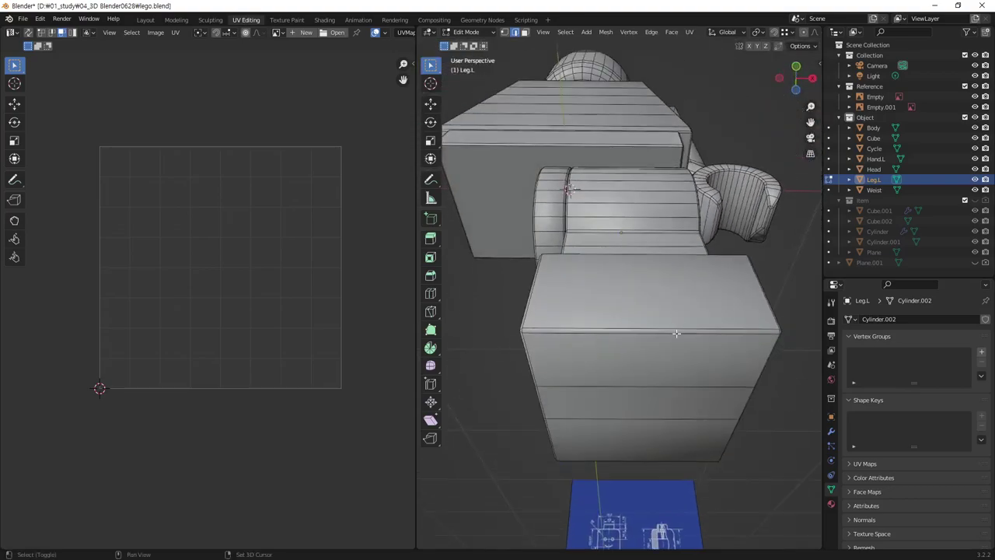
{"action": "left_click", "coordinate": [673, 334], "text": "shift"}
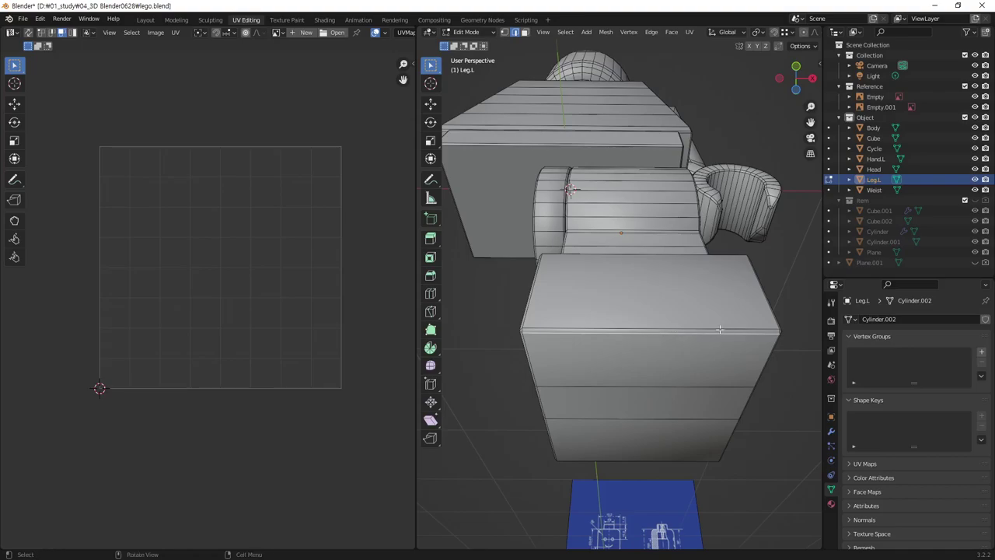
{"action": "left_click", "coordinate": [764, 354]}
{"action": "left_click", "coordinate": [746, 335]}
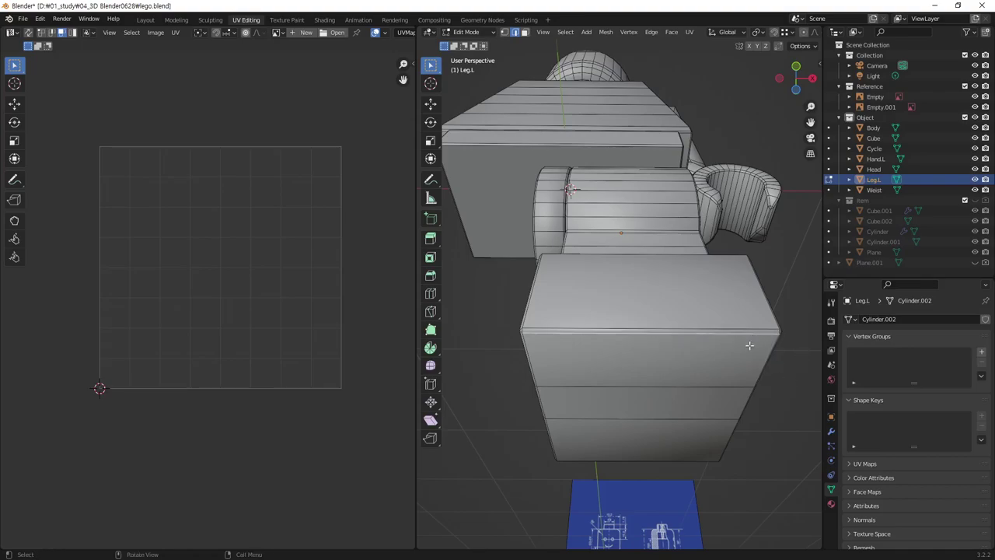
{"action": "right_click", "coordinate": [701, 336]}
{"action": "left_click", "coordinate": [697, 338]}
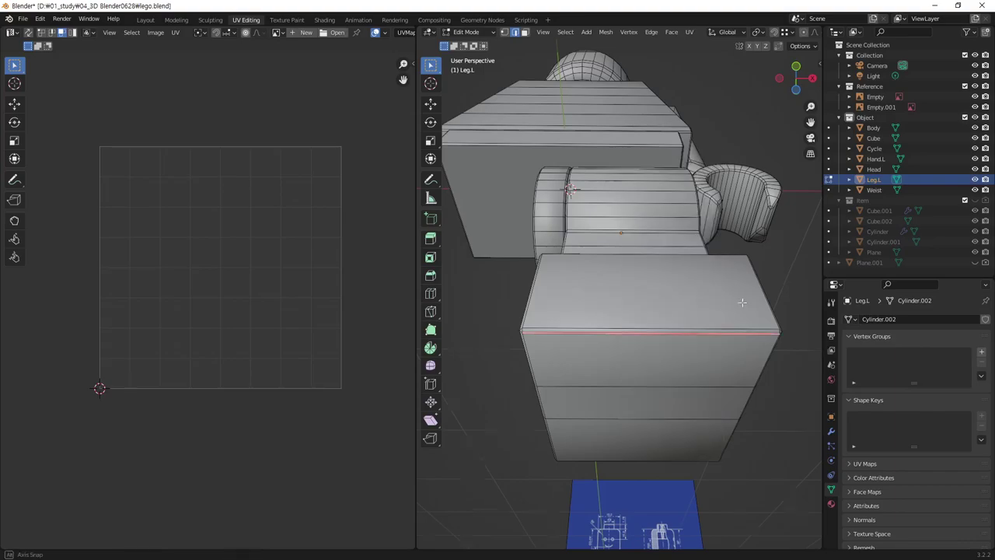
{"action": "middle_click_drag", "start_coordinate": [697, 339], "coordinate": [754, 355]}
{"action": "key", "text": "alt+z"}
{"action": "mouse_move", "coordinate": [770, 449]}
{"action": "middle_mouse_down"}
{"action": "mouse_move", "coordinate": [705, 347]}
{"action": "mouse_move", "coordinate": [702, 318]}
{"action": "mouse_move", "coordinate": [697, 366]}
{"action": "mouse_move", "coordinate": [677, 371]}
{"action": "mouse_move", "coordinate": [682, 350]}
{"action": "mouse_move", "coordinate": [638, 241]}
{"action": "middle_mouse_up"}
{"action": "mouse_move", "coordinate": [599, 433]}
{"action": "middle_mouse_down"}
{"action": "mouse_move", "coordinate": [567, 356]}
{"action": "mouse_move", "coordinate": [593, 150]}
{"action": "middle_mouse_up"}
{"action": "mouse_move", "coordinate": [520, 455]}
{"action": "middle_mouse_down"}
{"action": "mouse_move", "coordinate": [628, 344]}
{"action": "mouse_move", "coordinate": [715, 346]}
{"action": "mouse_move", "coordinate": [692, 334]}
{"action": "middle_mouse_up"}
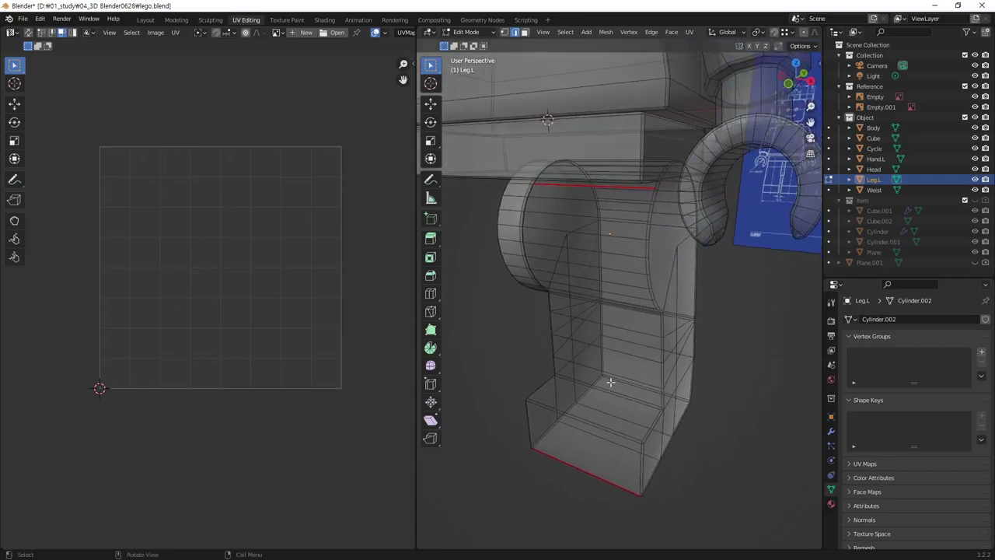
Re-enter Edit Mode on the left leg and select its whole mesh
{"action": "key", "text": "Tab"}
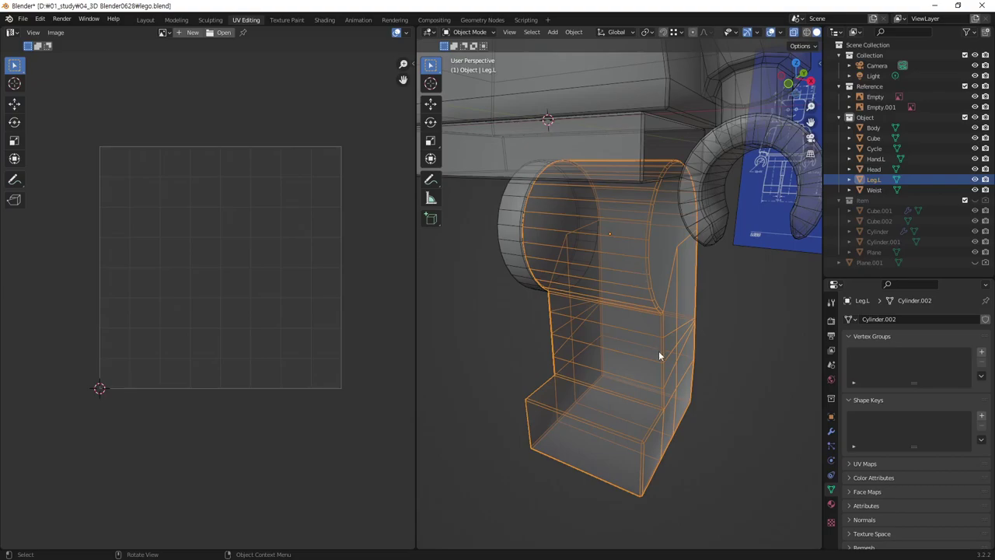
{"action": "key", "text": "Tab"}
{"action": "key", "text": "a"}
{"action": "mouse_move", "coordinate": [279, 353]}
{"action": "middle_mouse_down"}
{"action": "mouse_move", "coordinate": [294, 377]}
{"action": "mouse_move", "coordinate": [285, 357]}
{"action": "middle_mouse_up"}
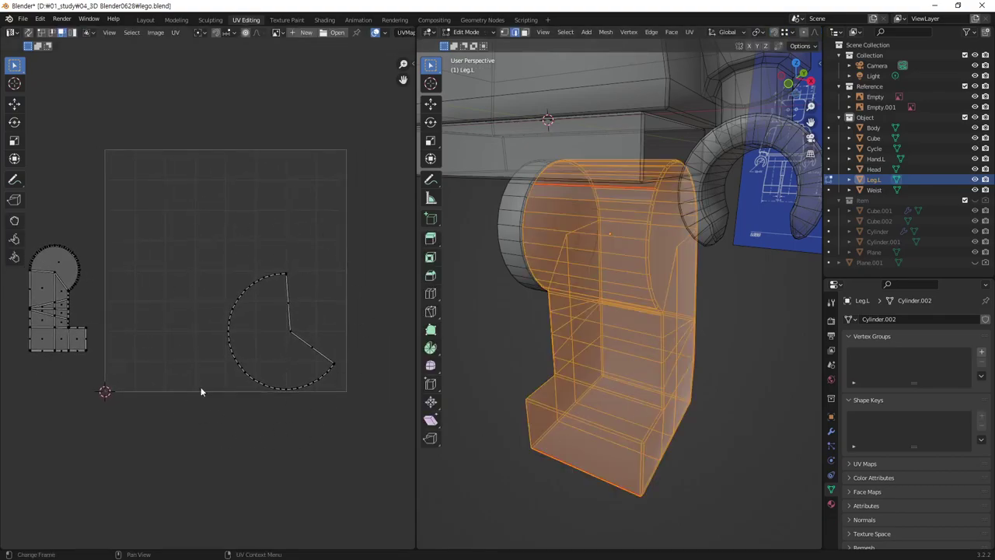
{"action": "middle_click_drag", "start_coordinate": [649, 310], "coordinate": [667, 316]}
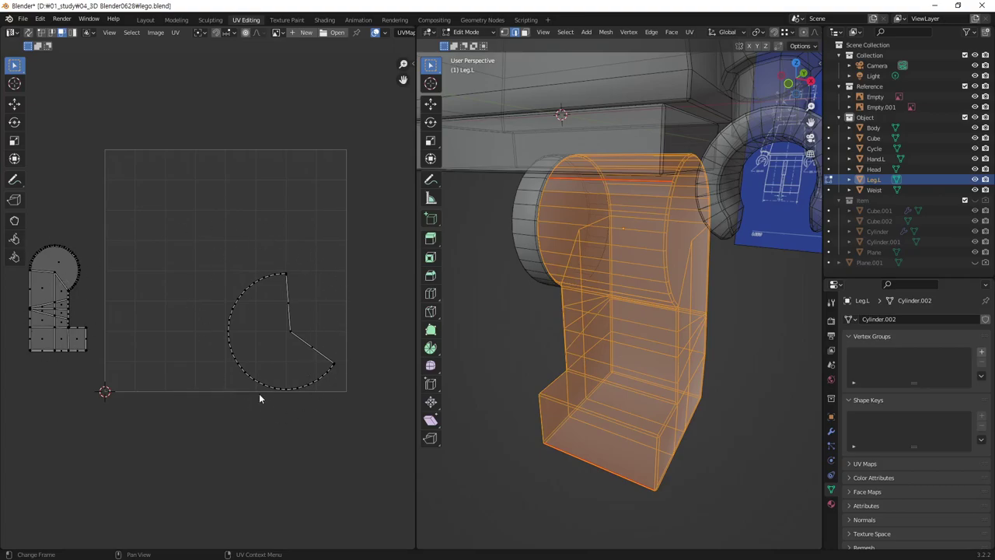
{"action": "key", "text": "Tab"}
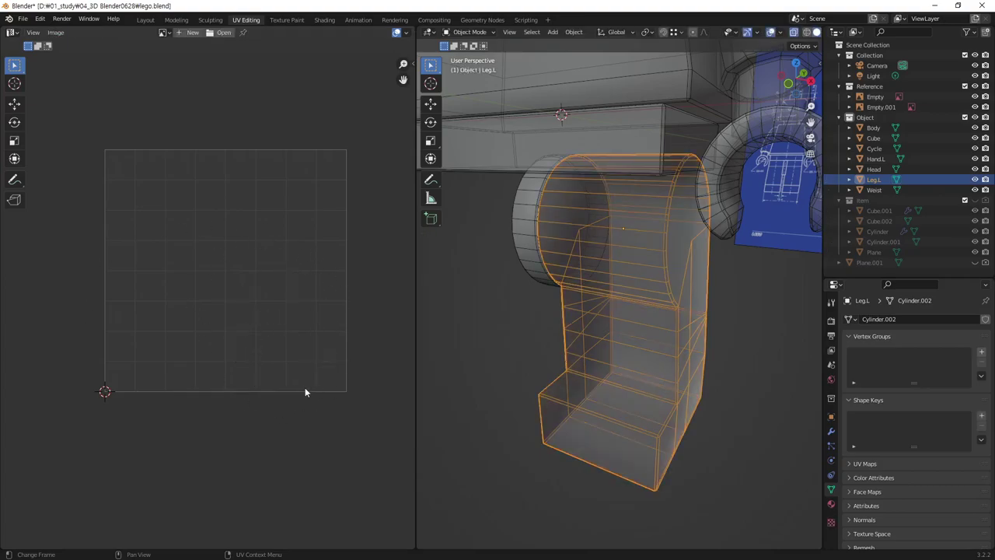
{"action": "key", "text": "Tab"}
Box-select the leg's UV island and unwrap it along the new seams
{"action": "mouse_move", "coordinate": [200, 250]}
{"action": "left_mouse_down"}
{"action": "mouse_move", "coordinate": [329, 424]}
{"action": "mouse_move", "coordinate": [352, 437]}
{"action": "left_mouse_up"}
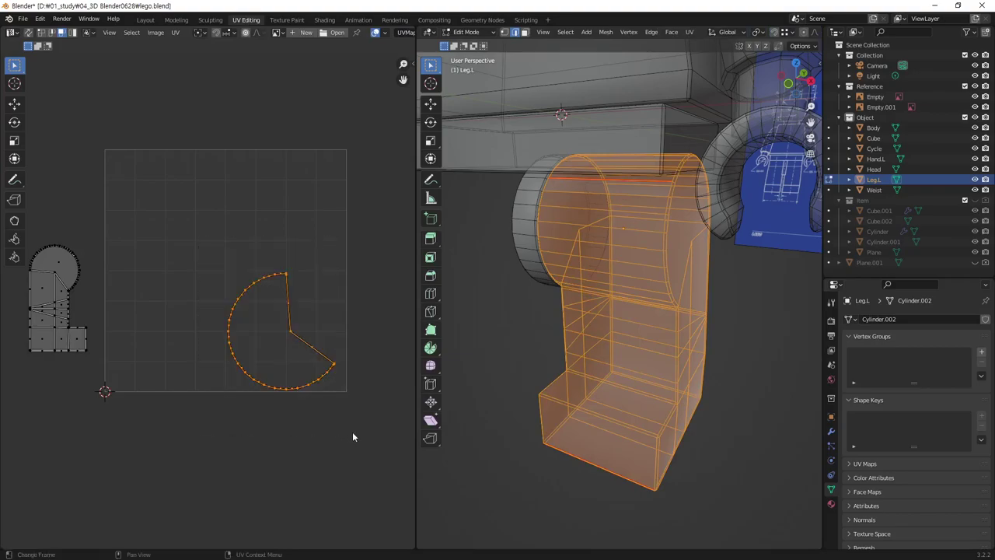
{"action": "left_click_drag", "start_coordinate": [191, 231], "coordinate": [370, 430]}
{"action": "mouse_move", "coordinate": [367, 227]}
{"action": "left_mouse_down"}
{"action": "mouse_move", "coordinate": [269, 378]}
{"action": "mouse_move", "coordinate": [196, 442]}
{"action": "left_mouse_up"}
{"action": "left_click_drag", "start_coordinate": [366, 241], "coordinate": [202, 440]}
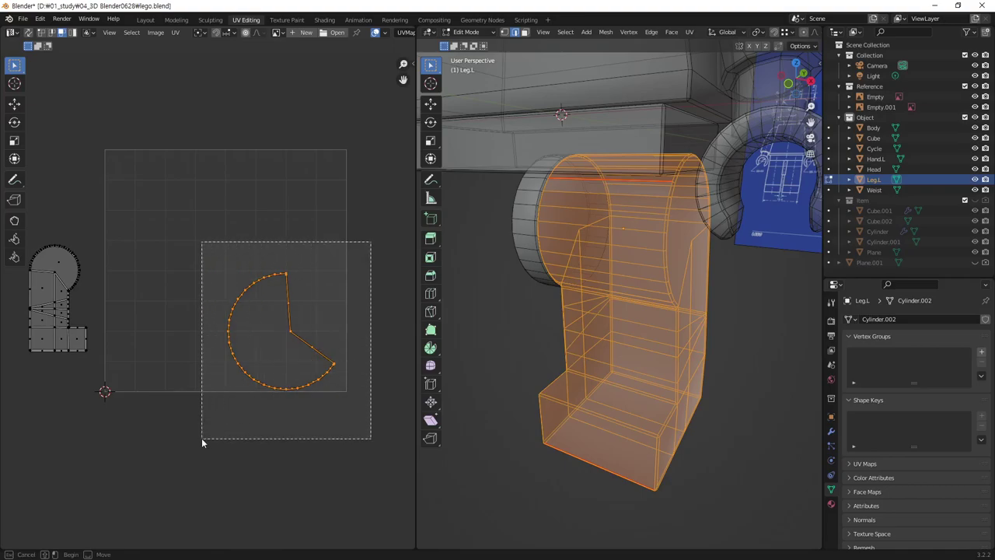
{"action": "left_click_drag", "start_coordinate": [385, 239], "coordinate": [162, 482]}
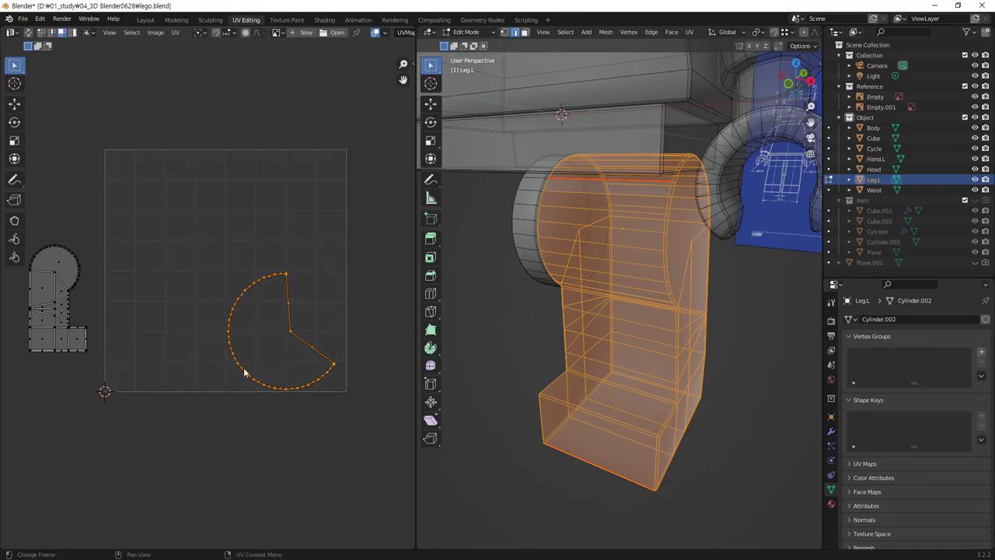
{"action": "left_click_drag", "start_coordinate": [390, 237], "coordinate": [222, 432]}
{"action": "left_click_drag", "start_coordinate": [364, 250], "coordinate": [198, 444]}
{"action": "right_click", "coordinate": [248, 264]}
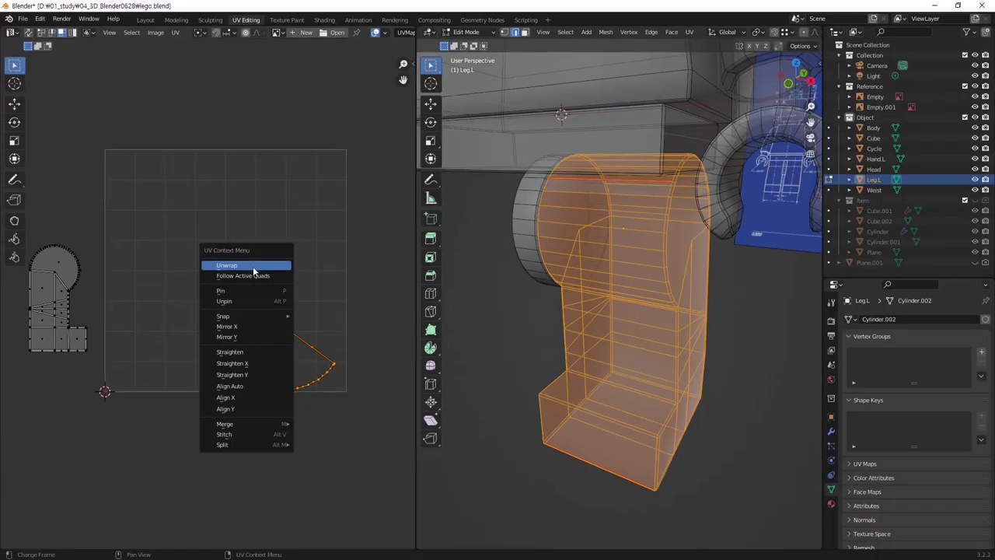
{"action": "left_click", "coordinate": [252, 266]}
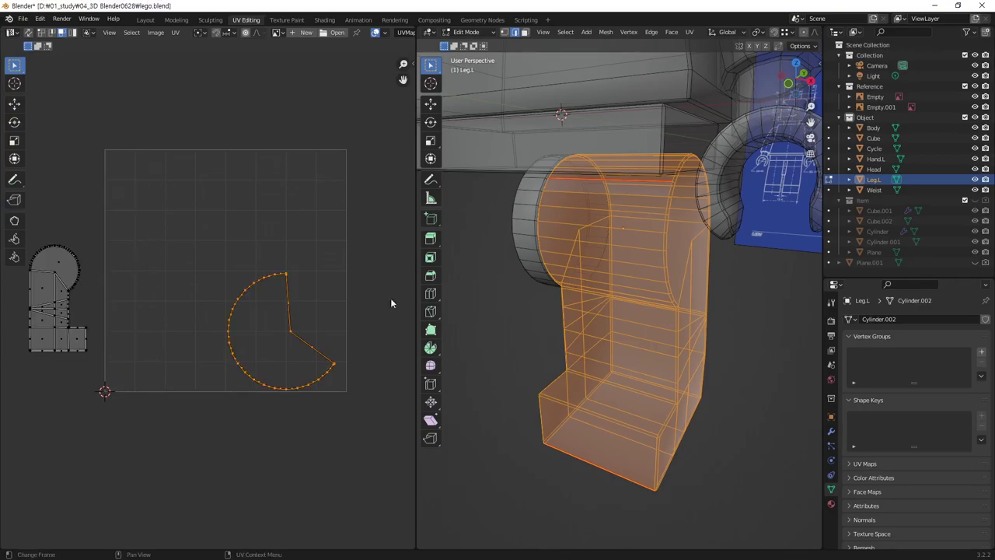
{"action": "middle_click_drag", "start_coordinate": [544, 257], "coordinate": [624, 215]}
Box-select all the leg's faces in face mode and unwrap them into strips
{"action": "key", "text": "b"}
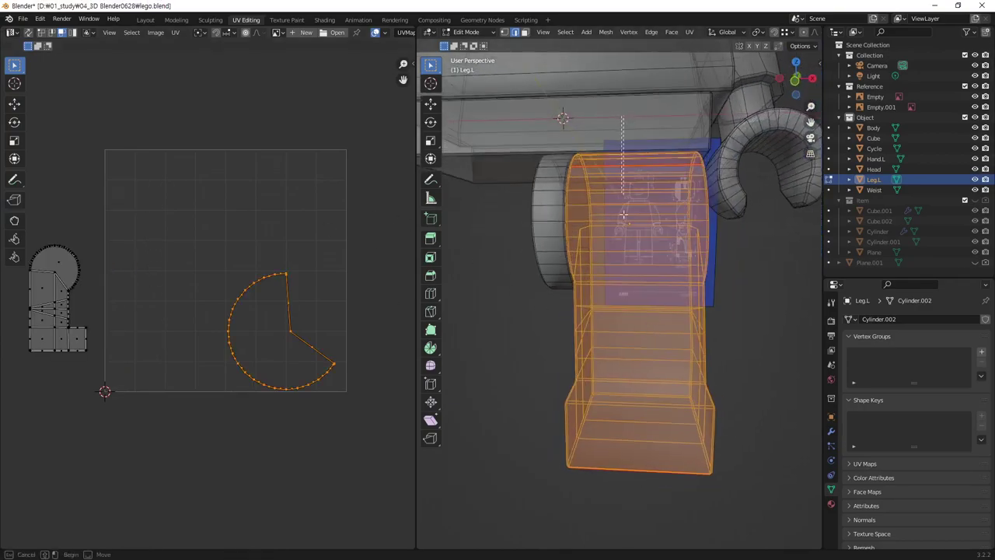
{"action": "left_click_drag", "start_coordinate": [623, 215], "coordinate": [657, 456]}
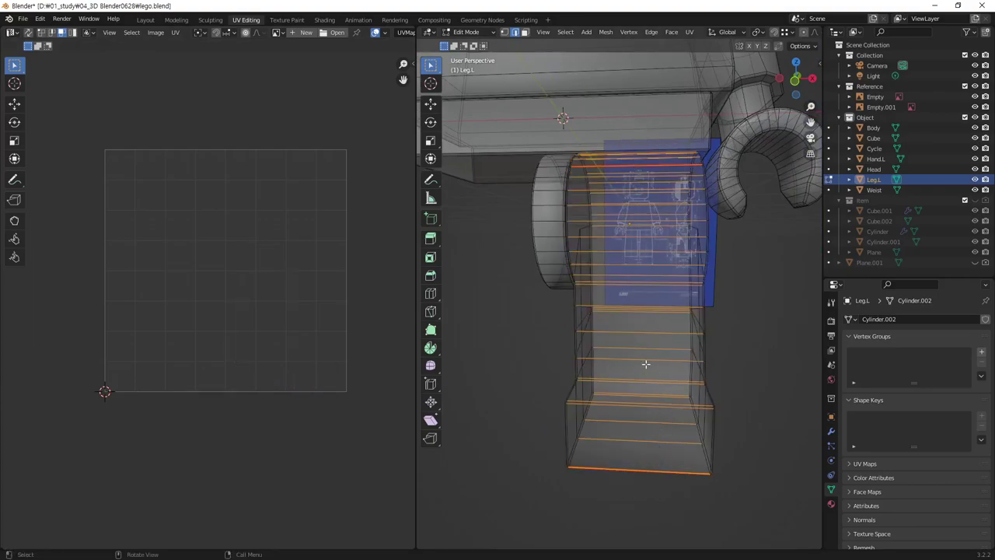
{"action": "key", "text": "3"}
{"action": "left_click_drag", "start_coordinate": [617, 124], "coordinate": [669, 514]}
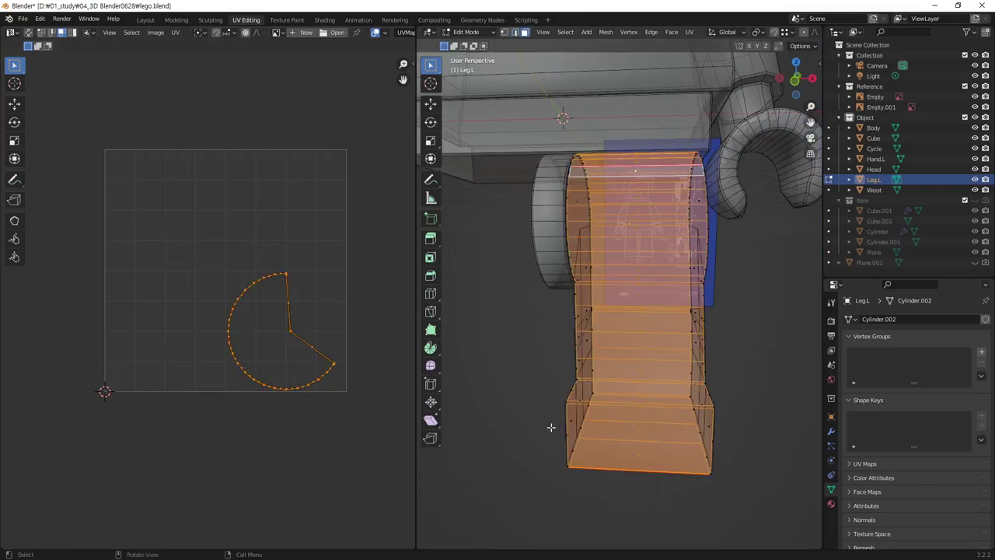
{"action": "middle_click_drag", "start_coordinate": [357, 268], "coordinate": [339, 266]}
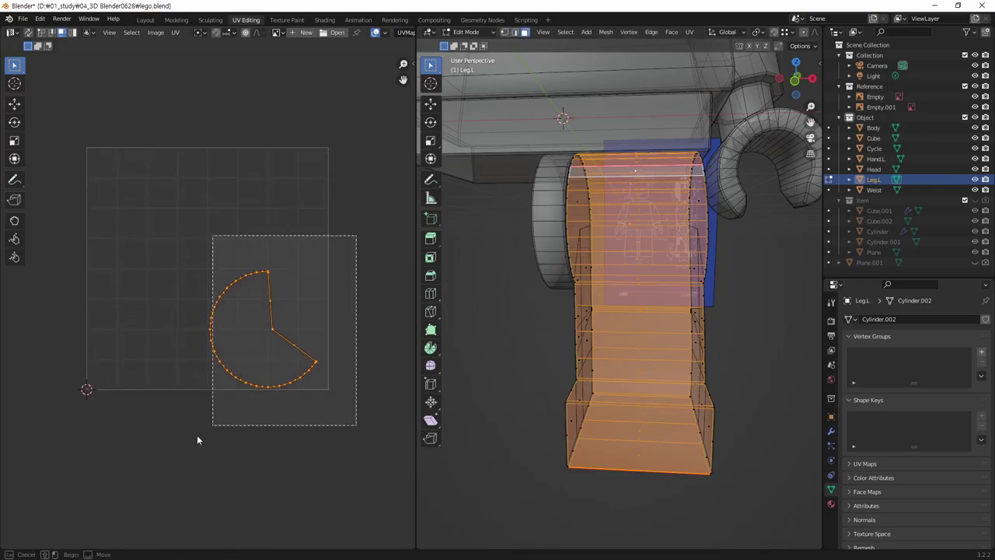
{"action": "key", "text": "u"}
{"action": "left_click", "coordinate": [281, 330]}
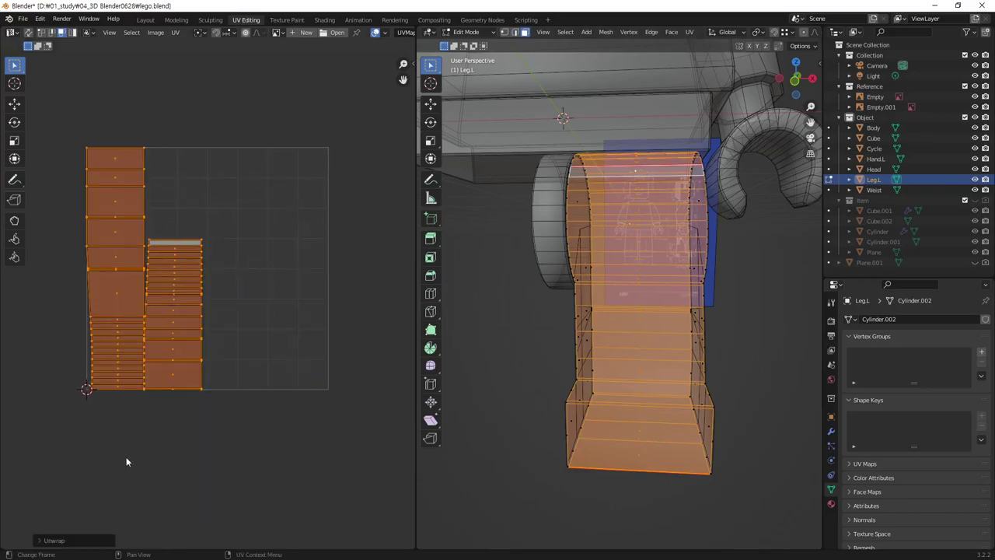
Undo that unwrap, then box-select the leg's front faces and unwrap them again
{"action": "key", "text": "ctrl+z"}
{"action": "left_click_drag", "start_coordinate": [618, 122], "coordinate": [645, 437]}
{"action": "middle_click_drag", "start_coordinate": [726, 333], "coordinate": [612, 364]}
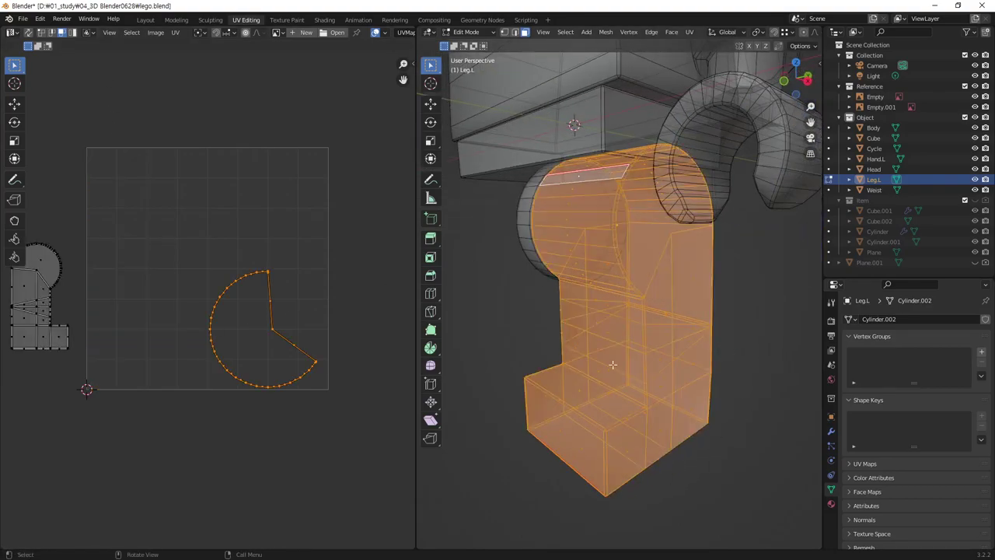
{"action": "left_click", "coordinate": [698, 443]}
{"action": "middle_click_drag", "start_coordinate": [650, 328], "coordinate": [687, 307]}
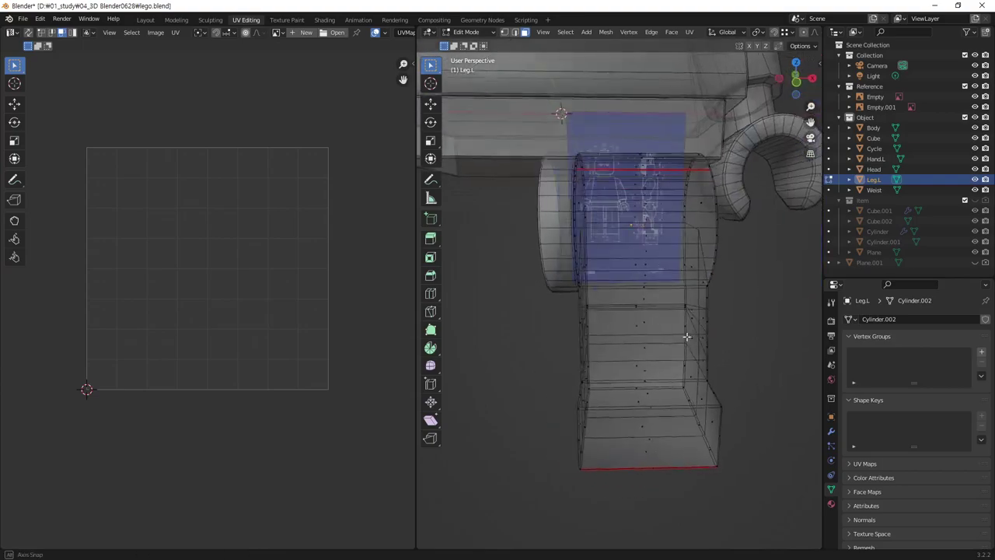
{"action": "left_click_drag", "start_coordinate": [620, 122], "coordinate": [666, 493]}
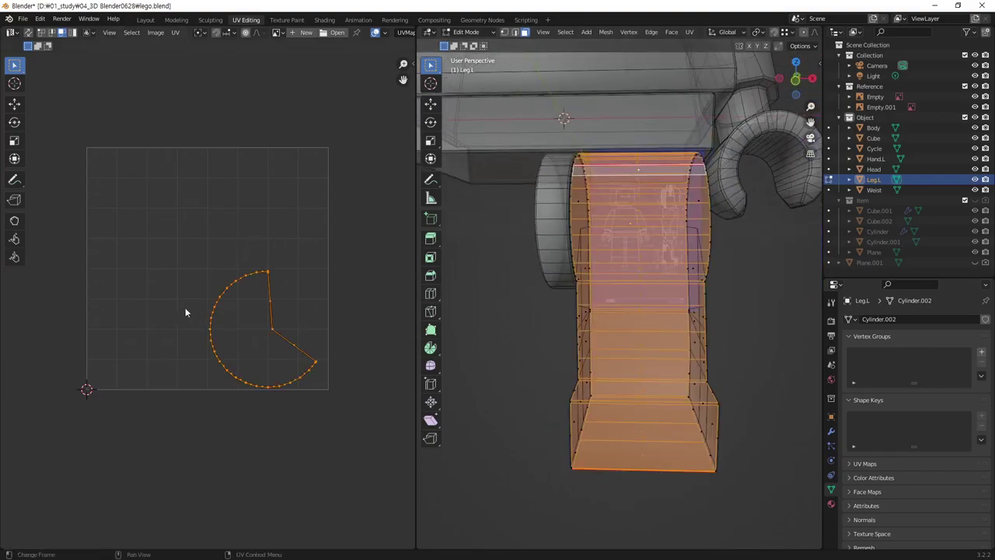
{"action": "right_click", "coordinate": [249, 302]}
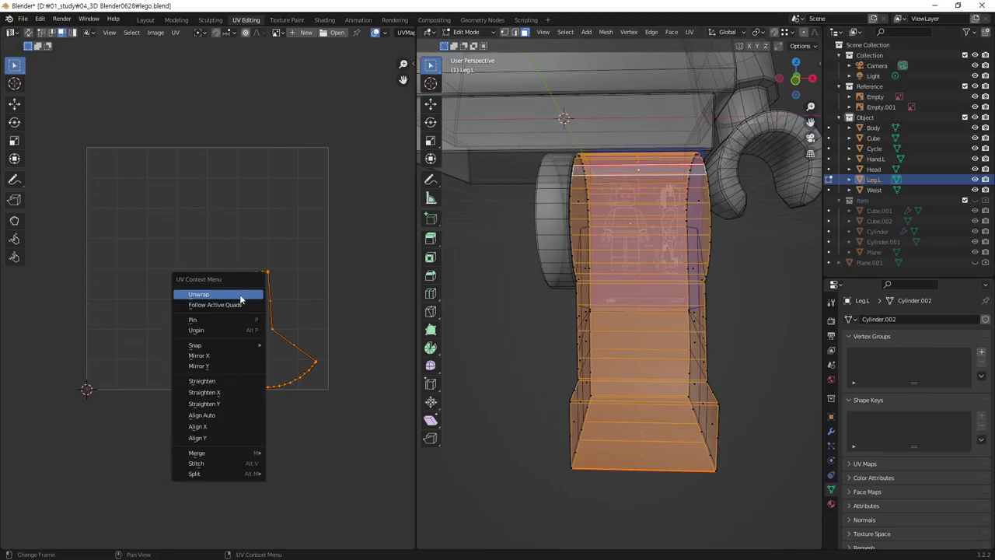
{"action": "left_click", "coordinate": [245, 299]}
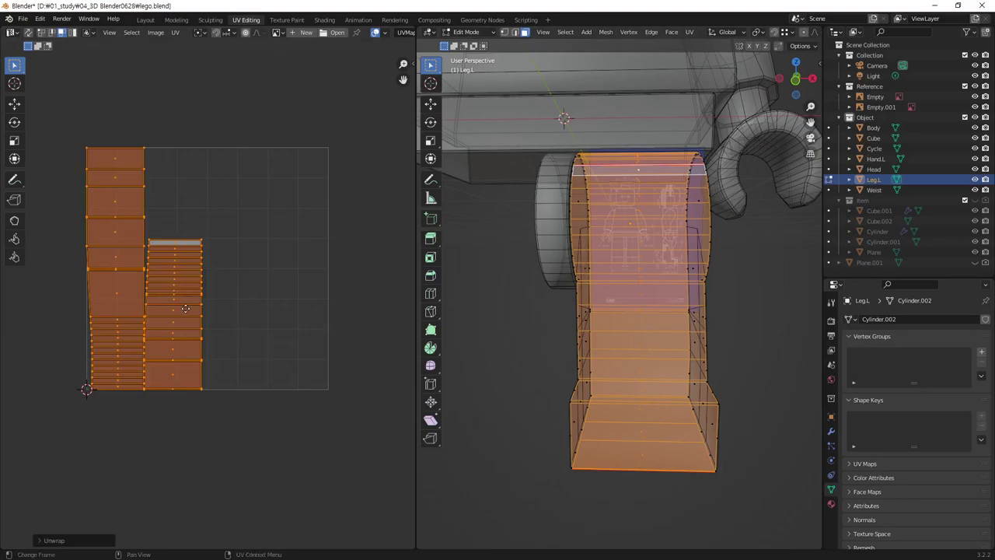
Move all the leg's UV islands left of the tile and return to Object Mode
{"action": "mouse_move", "coordinate": [473, 282]}
{"action": "middle_mouse_down"}
{"action": "mouse_move", "coordinate": [618, 331]}
{"action": "mouse_move", "coordinate": [660, 326]}
{"action": "middle_mouse_up"}
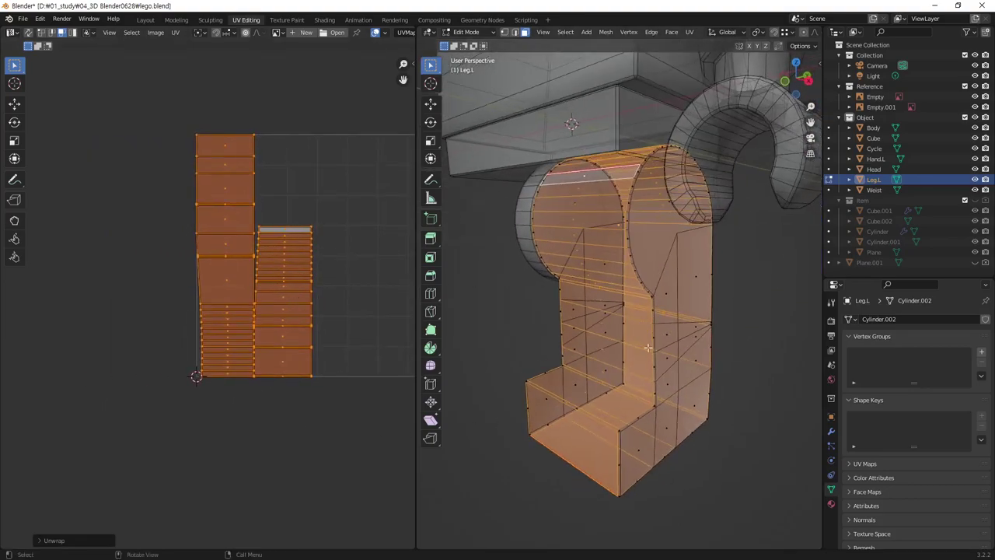
{"action": "key", "text": "a"}
{"action": "middle_click_drag", "start_coordinate": [127, 258], "coordinate": [122, 270]}
{"action": "left_click_drag", "start_coordinate": [81, 211], "coordinate": [183, 382]}
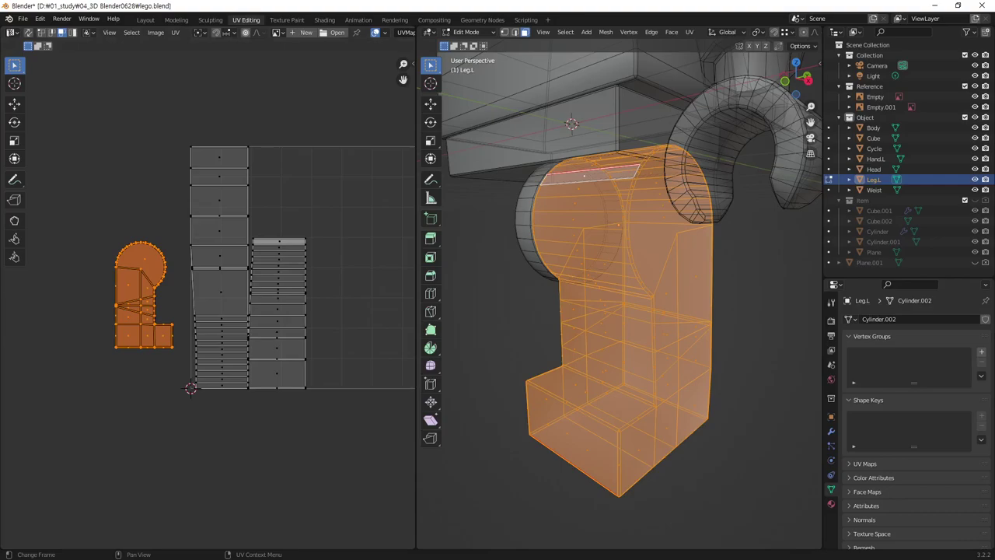
{"action": "middle_click_drag", "start_coordinate": [387, 382], "coordinate": [329, 404]}
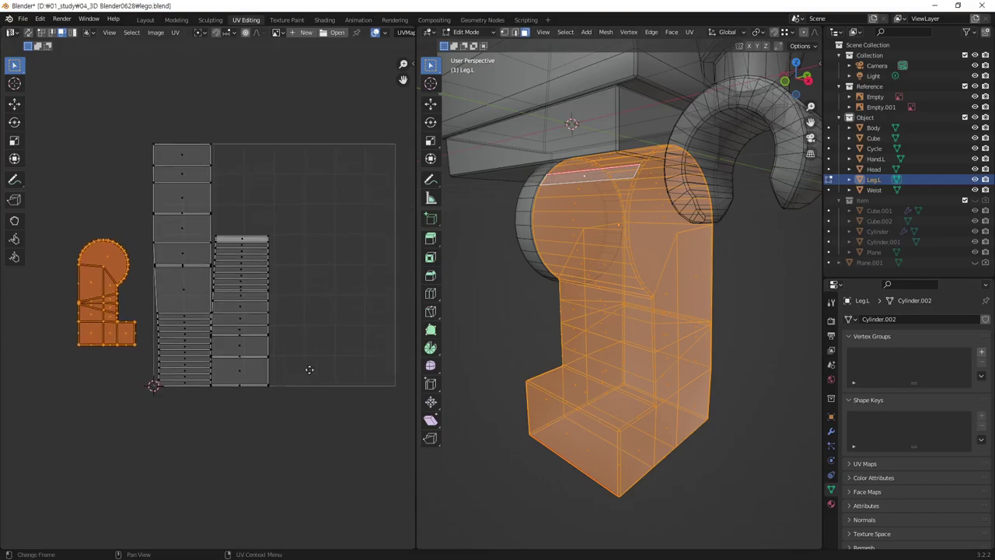
{"action": "key", "text": "a"}
{"action": "key", "text": "g"}
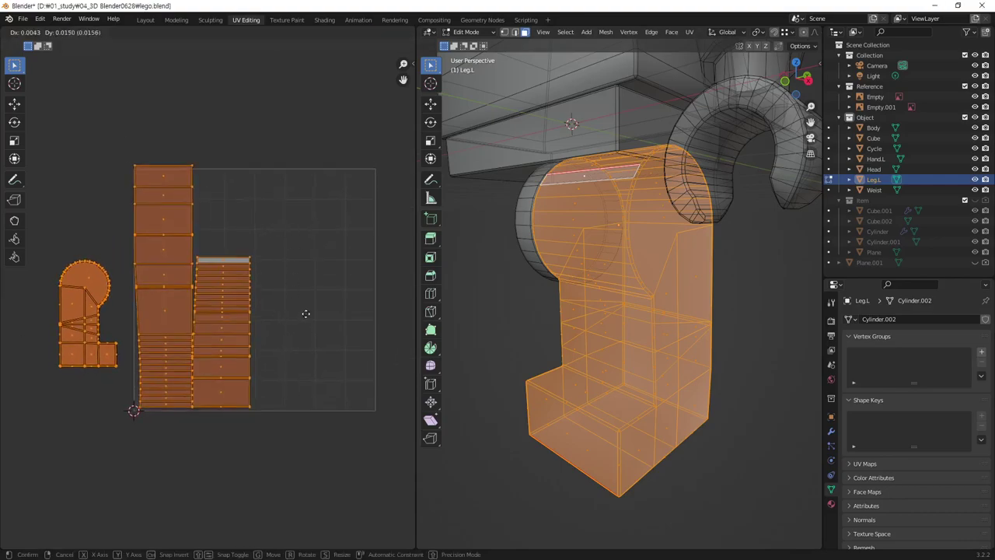
{"action": "left_click", "coordinate": [180, 387]}
{"action": "mouse_move", "coordinate": [591, 311]}
{"action": "middle_mouse_down"}
{"action": "mouse_move", "coordinate": [612, 320]}
{"action": "mouse_move", "coordinate": [644, 364]}
{"action": "middle_mouse_up"}
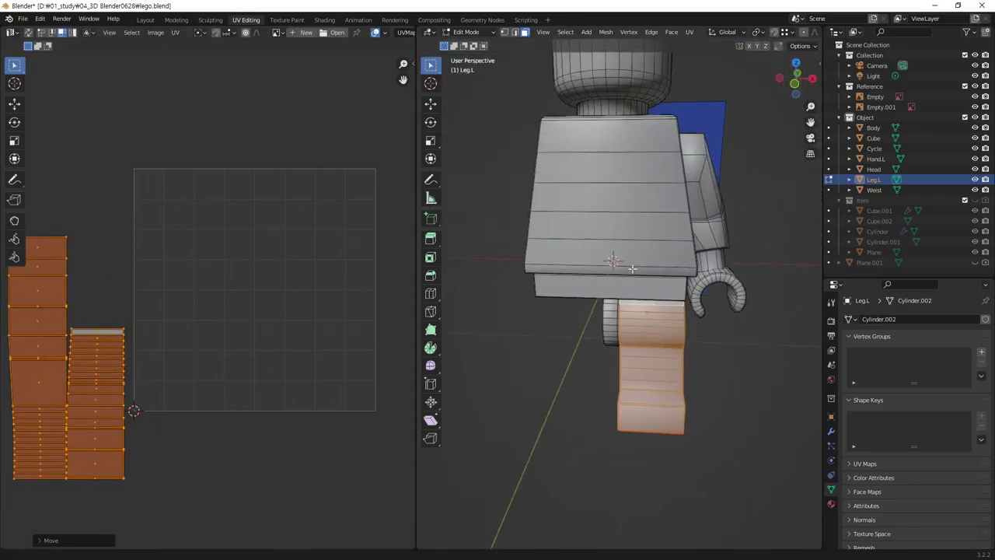
{"action": "key", "text": "Tab"}
Add Cycle, Waist, Body and Head to the selection and edit them together
{"action": "left_click", "coordinate": [645, 365], "text": "shift"}
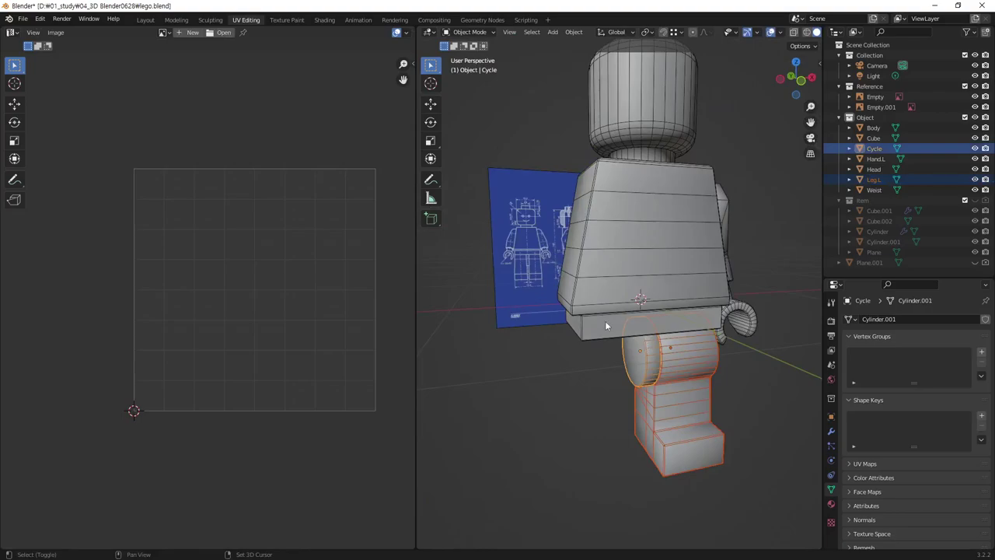
{"action": "left_click", "coordinate": [604, 320], "text": "shift"}
{"action": "left_click", "coordinate": [617, 276], "text": "shift"}
{"action": "left_click", "coordinate": [647, 136], "text": "shift"}
{"action": "mouse_move", "coordinate": [675, 326]}
{"action": "middle_mouse_down"}
{"action": "mouse_move", "coordinate": [611, 302]}
{"action": "mouse_move", "coordinate": [681, 308]}
{"action": "mouse_move", "coordinate": [666, 312]}
{"action": "middle_mouse_up"}
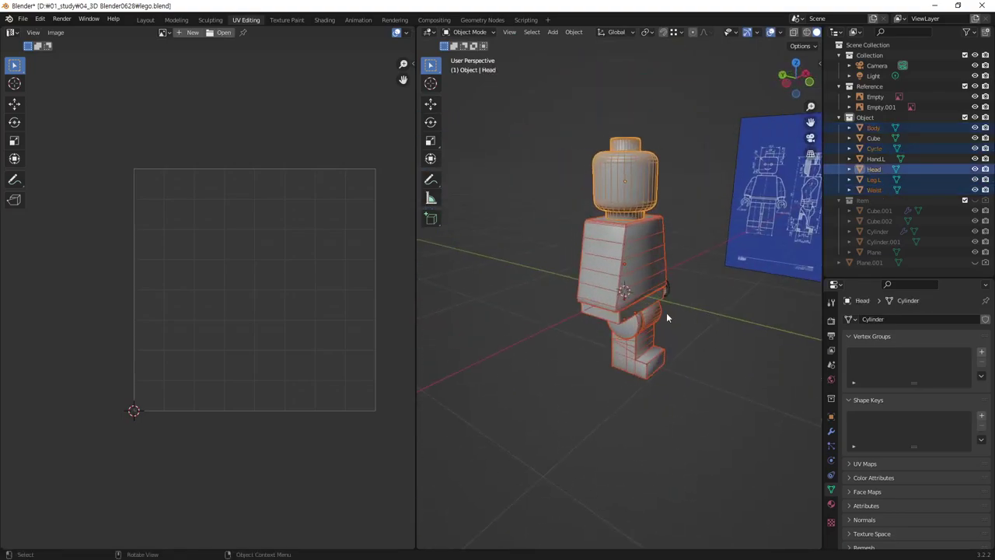
{"action": "key", "text": "Tab"}
Move the leg's side-profile island beside the others and scale it slightly larger
{"action": "mouse_move", "coordinate": [230, 386]}
{"action": "middle_mouse_down"}
{"action": "mouse_move", "coordinate": [260, 392]}
{"action": "mouse_move", "coordinate": [303, 372]}
{"action": "middle_mouse_up"}
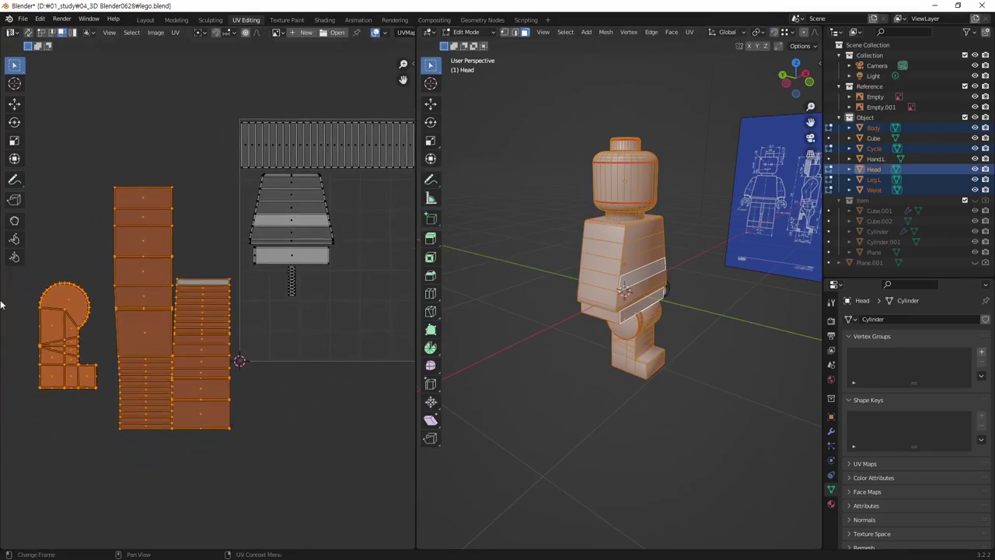
{"action": "left_click_drag", "start_coordinate": [30, 272], "coordinate": [101, 412]}
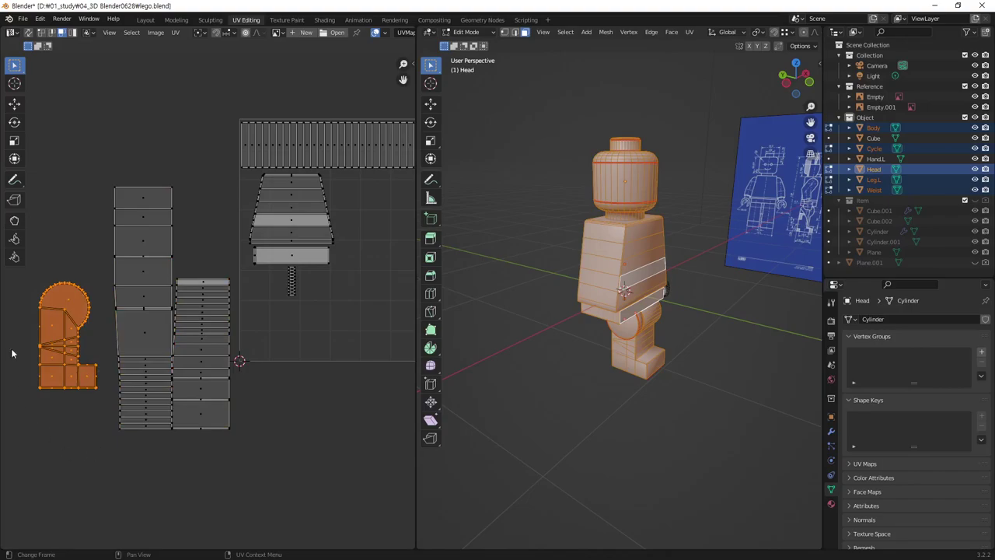
{"action": "key", "text": "g"}
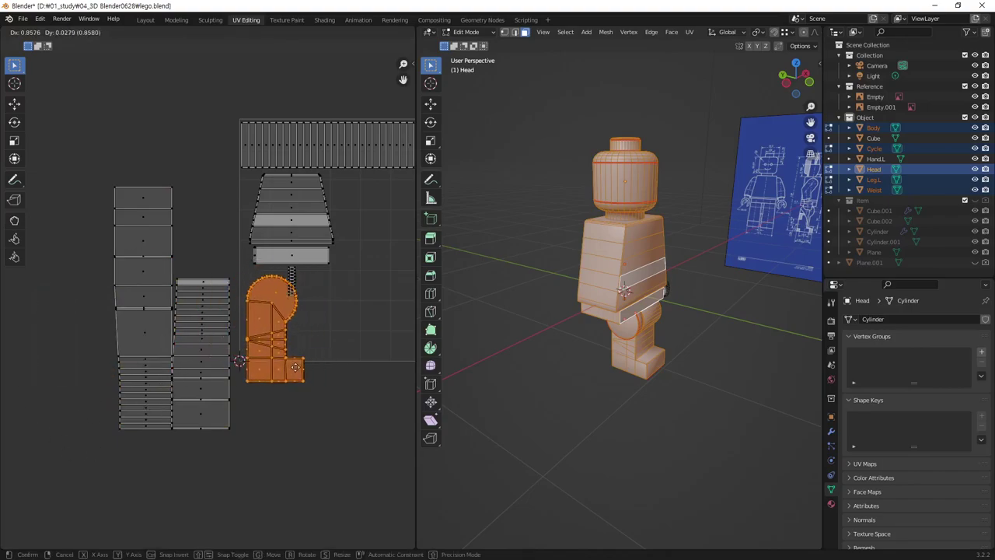
{"action": "left_click", "coordinate": [300, 371]}
{"action": "key", "text": "s"}
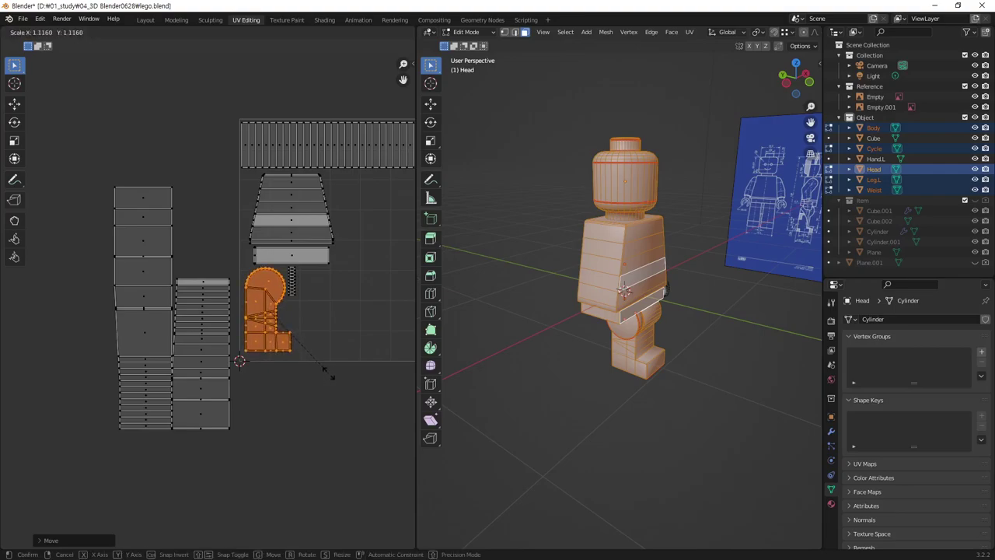
{"action": "left_click", "coordinate": [328, 374]}
{"action": "key", "text": "g"}
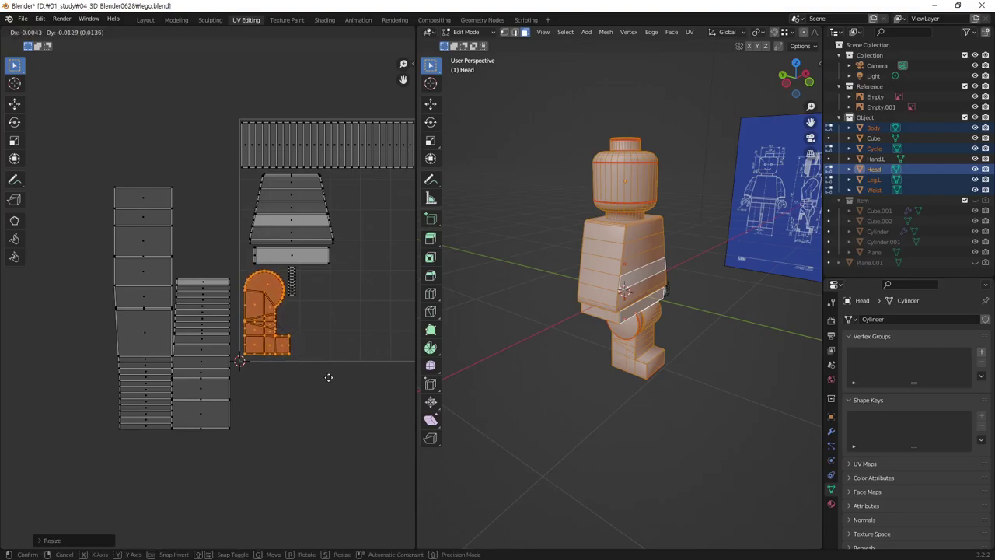
{"action": "left_click", "coordinate": [328, 377]}
Select the whole long strip island and drag it inside the UV square
{"action": "middle_click_drag", "start_coordinate": [343, 373], "coordinate": [258, 366]}
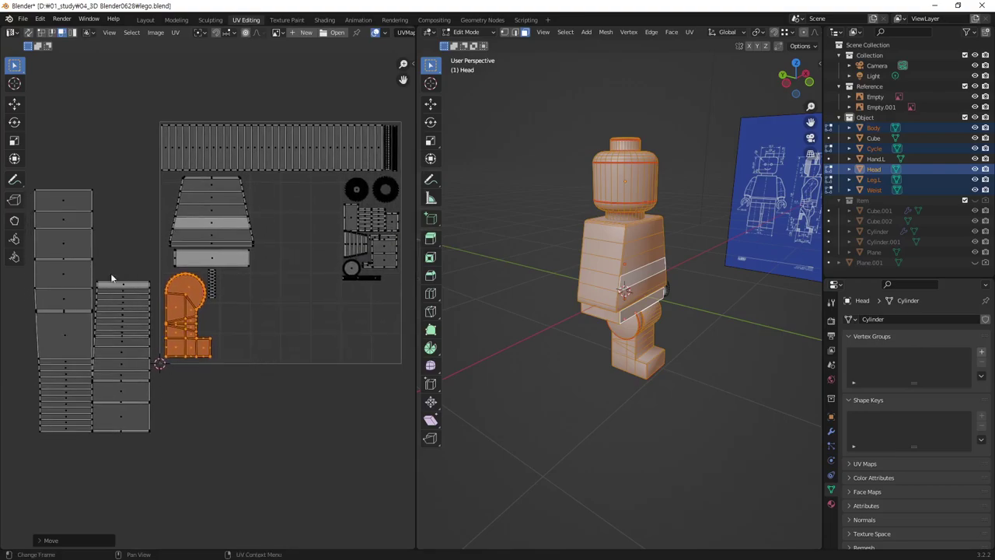
{"action": "left_click_drag", "start_coordinate": [111, 278], "coordinate": [130, 347]}
{"action": "key", "text": "ctrl+l"}
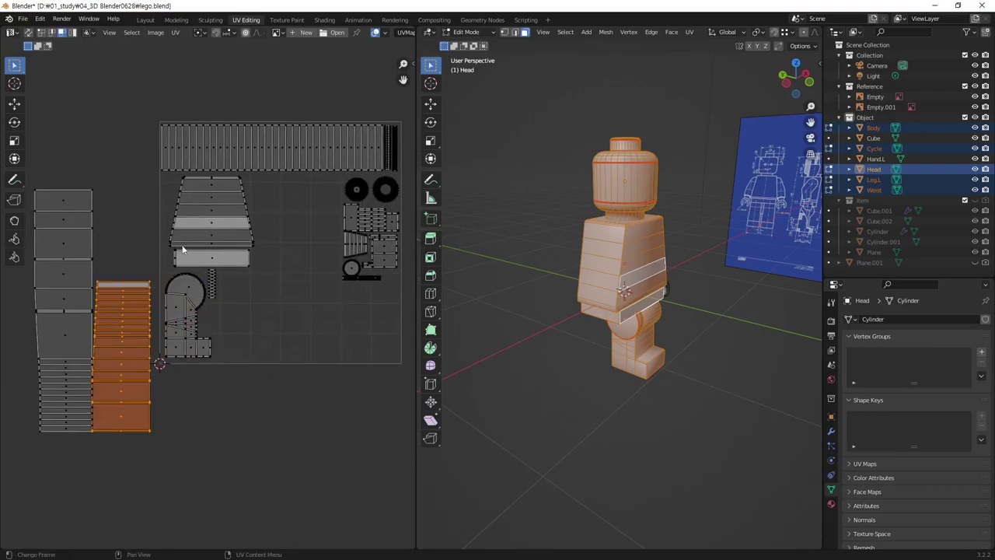
{"action": "left_click_drag", "start_coordinate": [121, 418], "coordinate": [256, 421]}
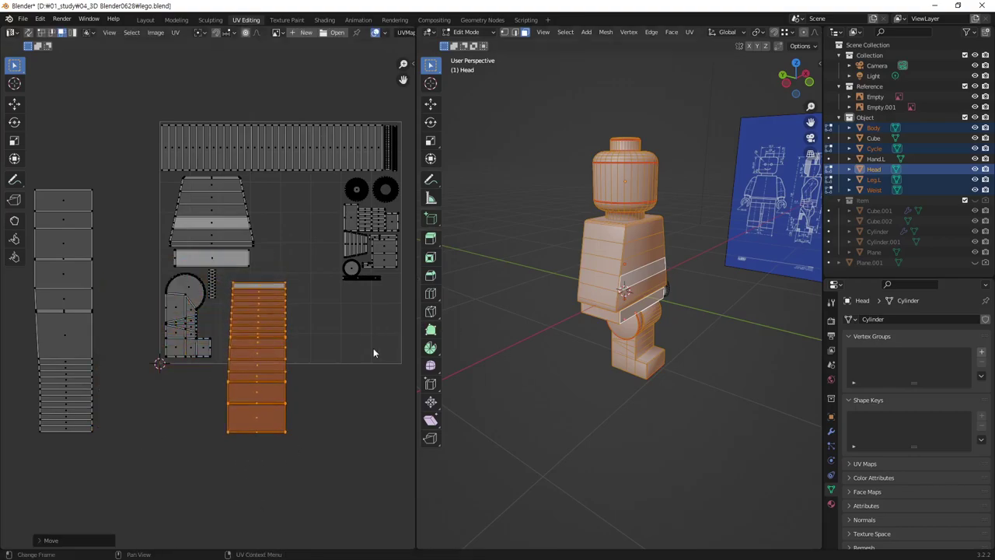
{"action": "mouse_move", "coordinate": [528, 334]}
{"action": "middle_mouse_down"}
{"action": "mouse_move", "coordinate": [607, 326]}
{"action": "mouse_move", "coordinate": [689, 259]}
{"action": "middle_mouse_up"}
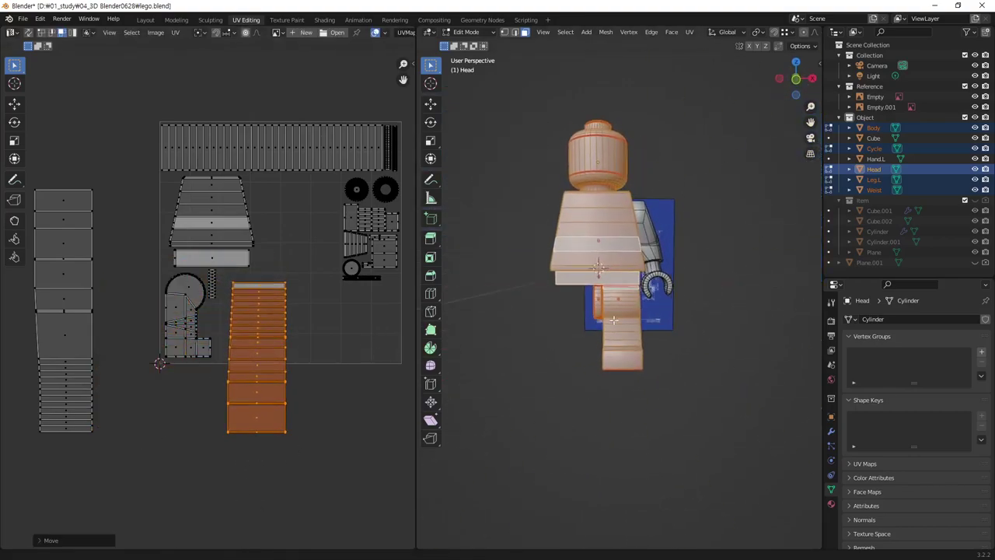
In Front Orthographic view, scale the strip island along X only, then undo it
{"action": "scroll", "coordinate": [689, 259], "scroll_direction": "up", "scroll_amount": 5}
{"action": "key", "text": "KP_1"}
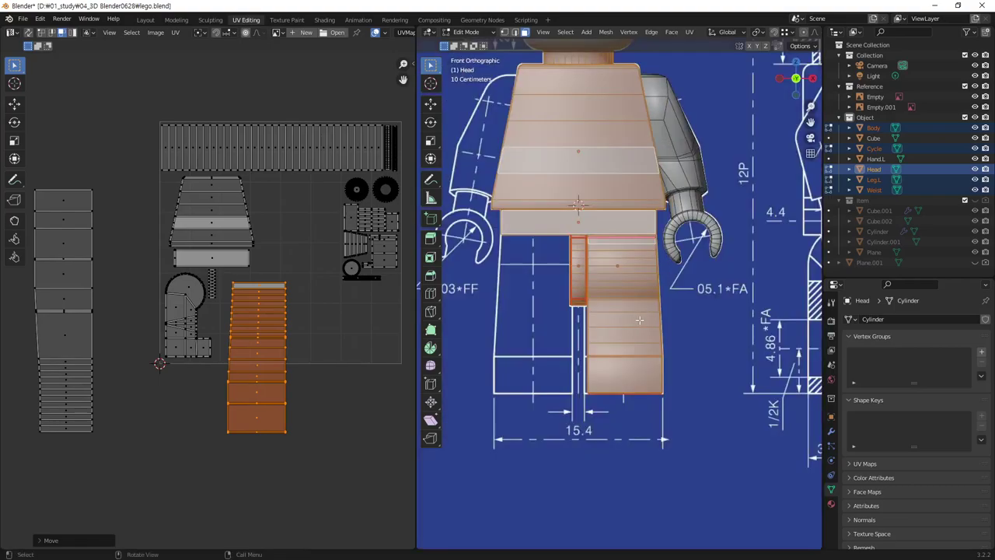
{"action": "scroll", "coordinate": [687, 326], "scroll_direction": "down", "scroll_amount": 1}
{"action": "scroll", "coordinate": [686, 328], "scroll_direction": "down", "scroll_amount": 1}
{"action": "scroll", "coordinate": [686, 328], "scroll_direction": "down", "scroll_amount": 1}
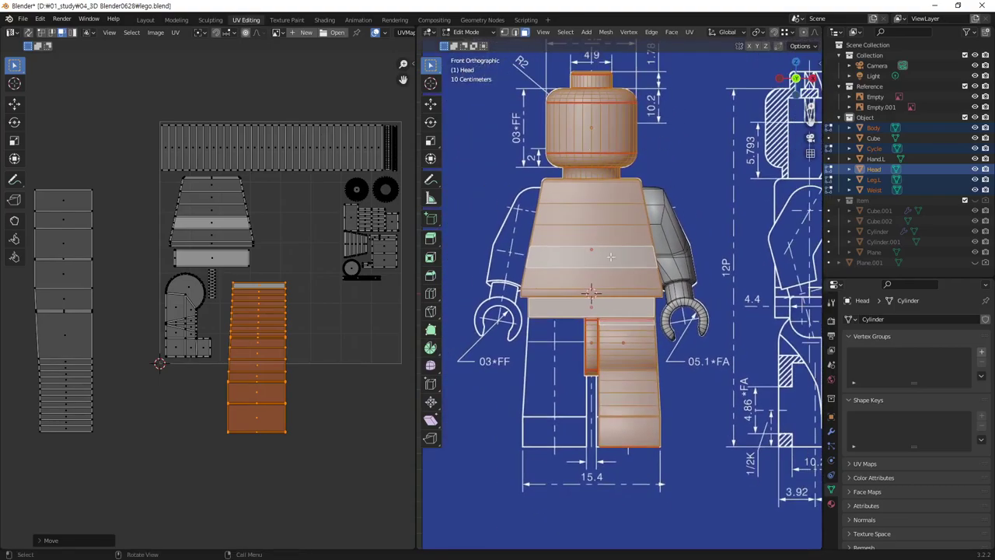
{"action": "middle_click_drag", "start_coordinate": [624, 402], "coordinate": [625, 361], "text": "shift"}
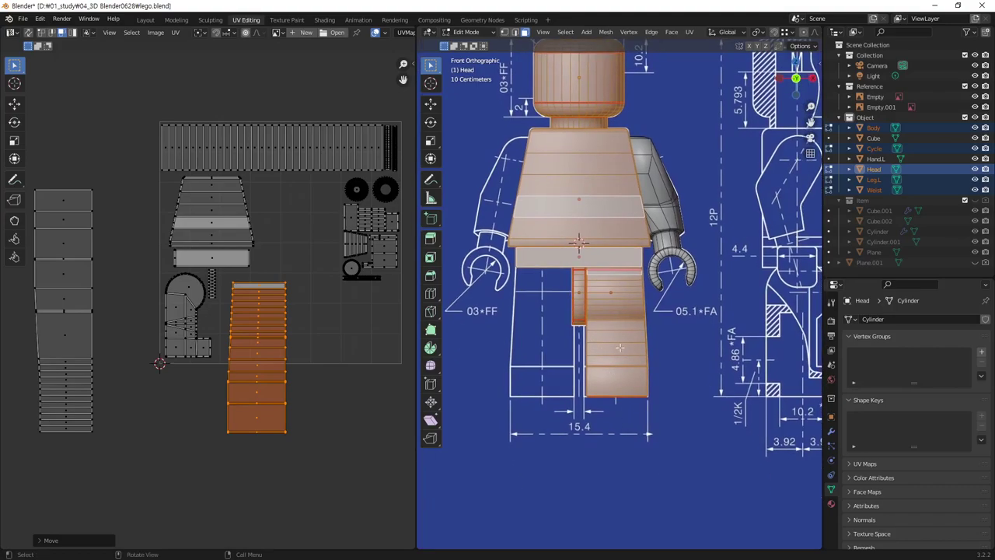
{"action": "middle_click_drag", "start_coordinate": [264, 396], "coordinate": [268, 381]}
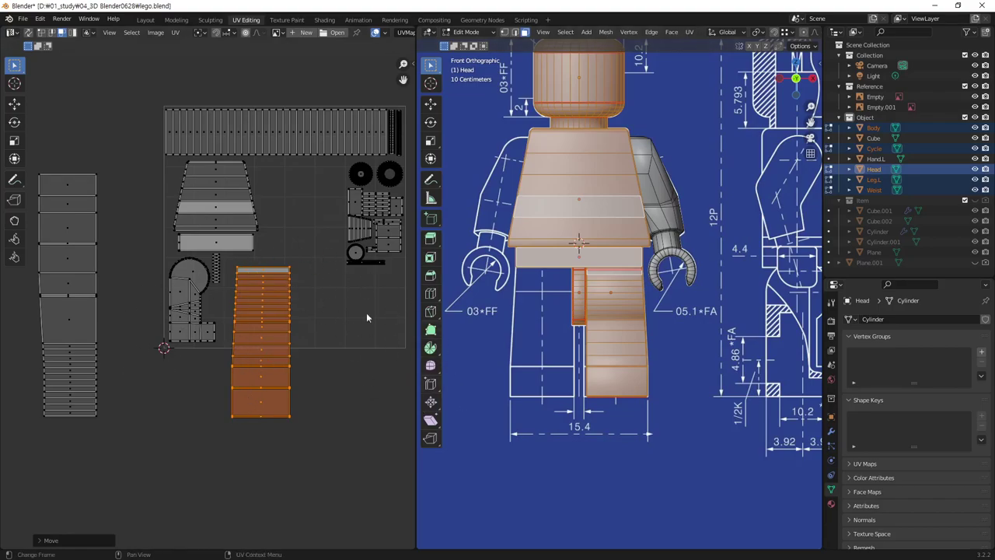
{"action": "middle_click_drag", "start_coordinate": [350, 362], "coordinate": [322, 333]}
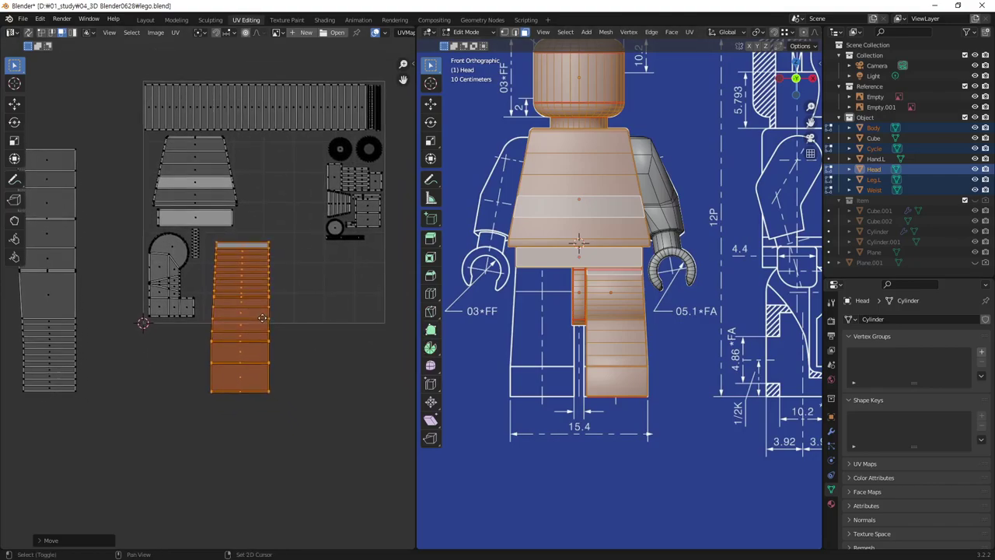
{"action": "key", "text": "s"}
{"action": "key", "text": "x"}
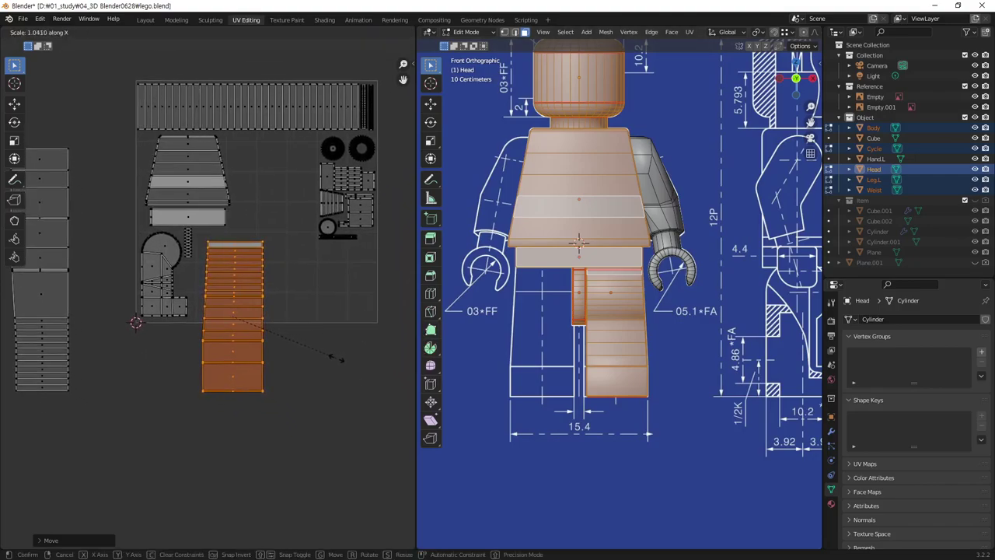
{"action": "left_click", "coordinate": [334, 366]}
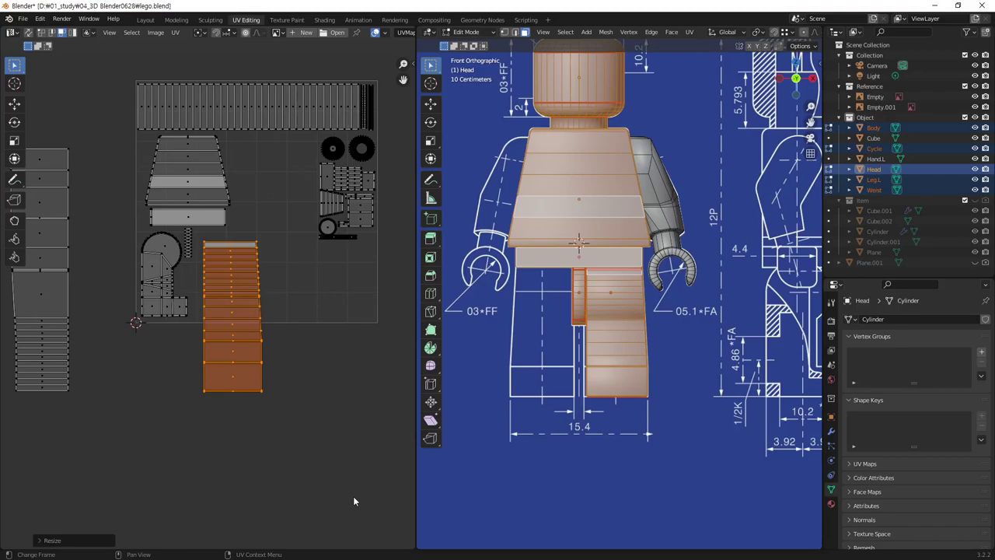
{"action": "key", "text": "ctrl+z"}
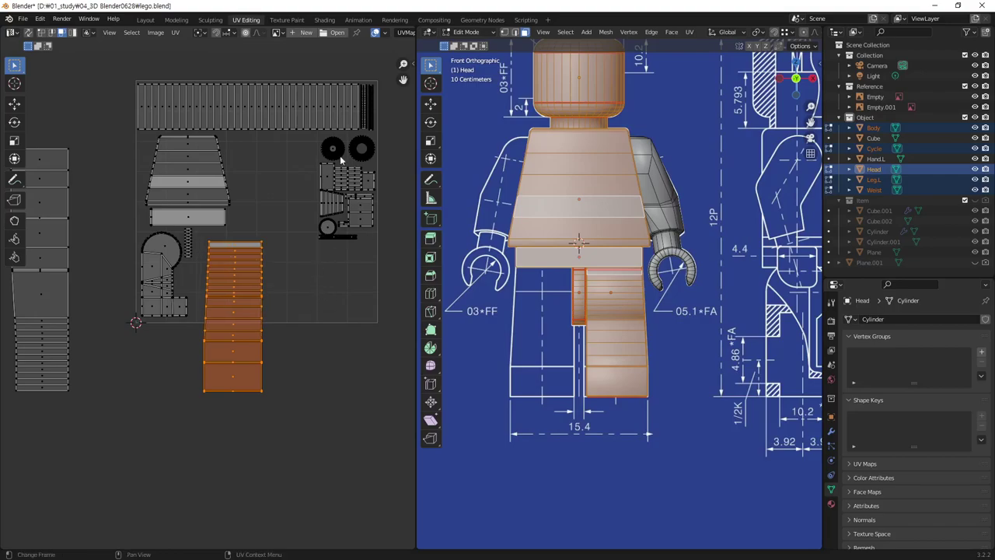
Mirror the strip island on X, shrink it, and place it beside the circle island
{"action": "right_click", "coordinate": [236, 284]}
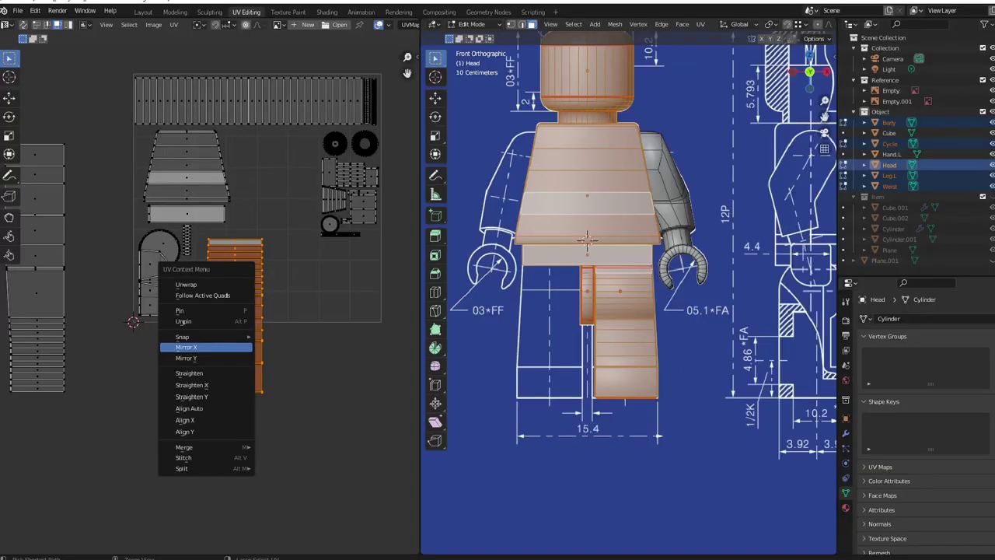
{"action": "left_click", "coordinate": [194, 348]}
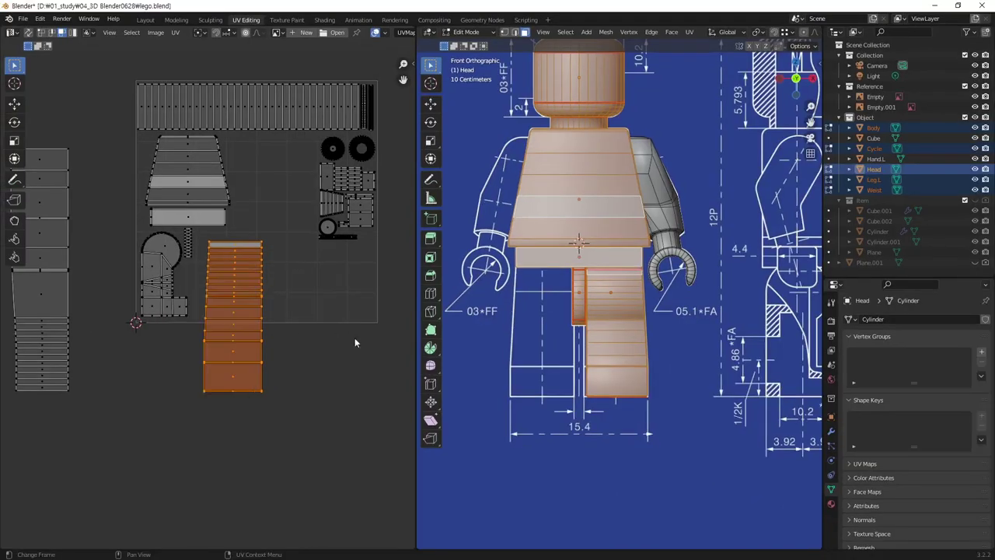
{"action": "right_click", "coordinate": [254, 307]}
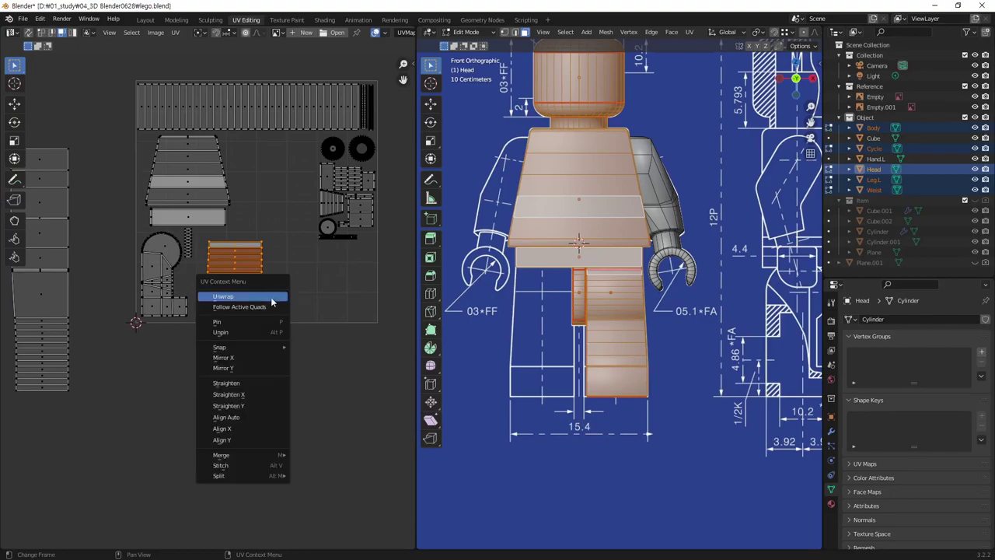
{"action": "left_click", "coordinate": [251, 358]}
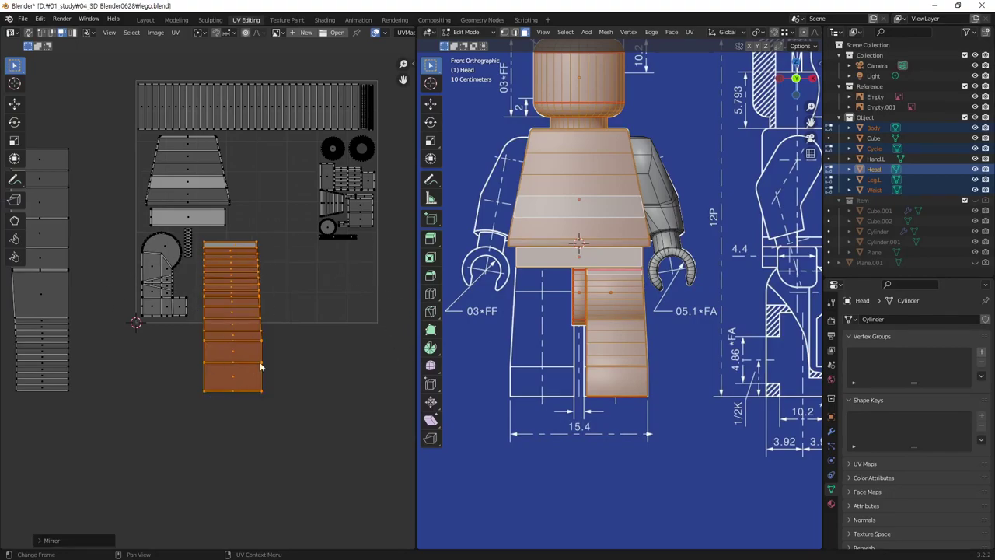
{"action": "key", "text": "s"}
{"action": "left_click", "coordinate": [280, 411]}
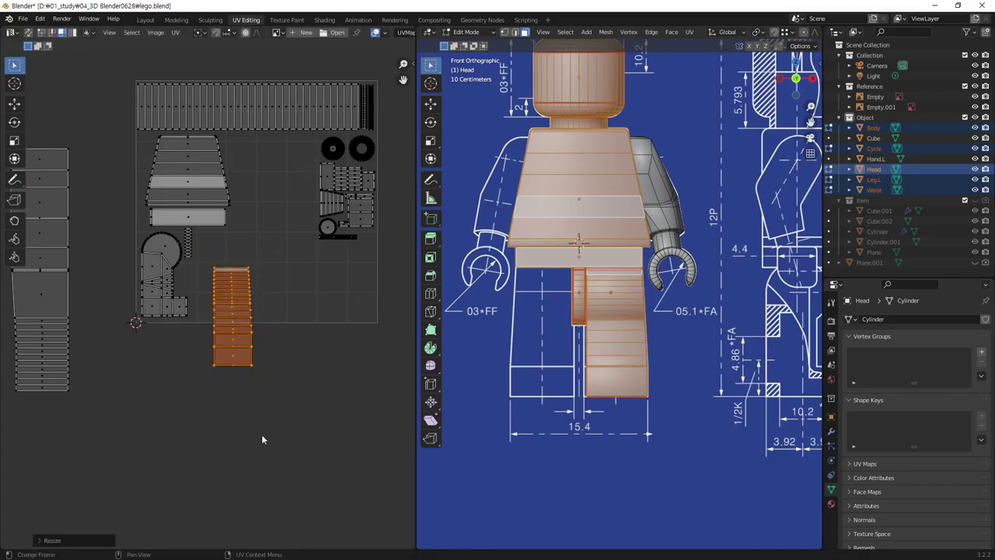
{"action": "key", "text": "g"}
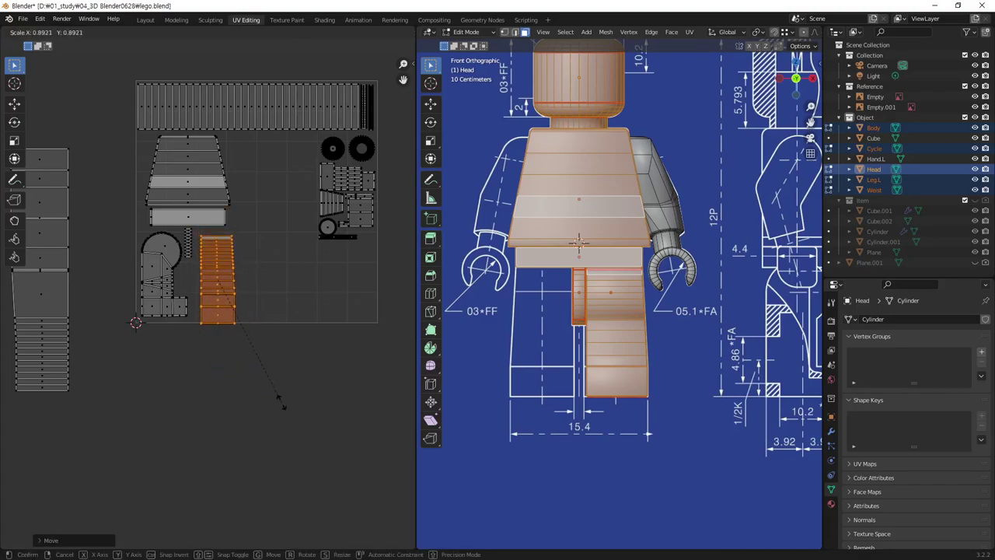
{"action": "right_click", "coordinate": [282, 417]}
{"action": "key", "text": "g"}
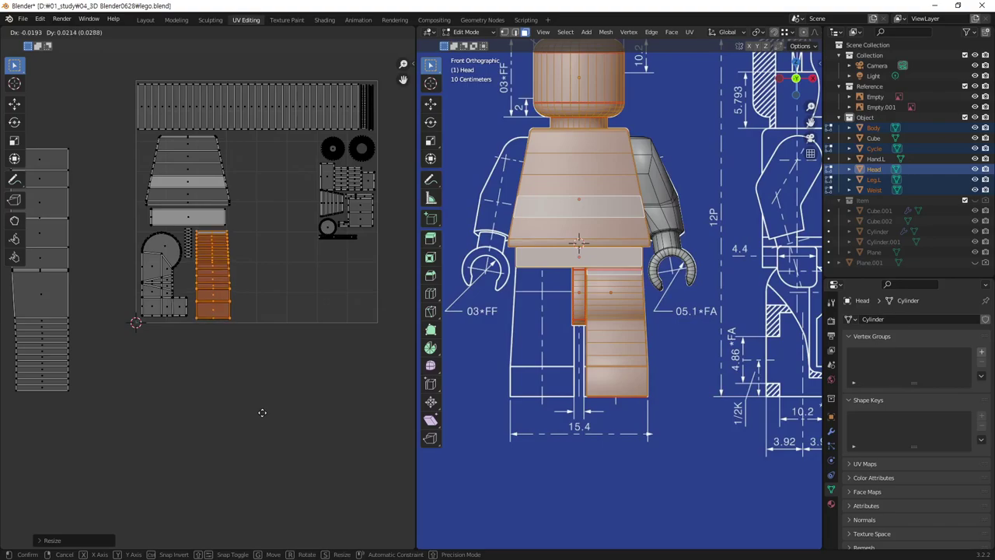
{"action": "left_click", "coordinate": [255, 413]}
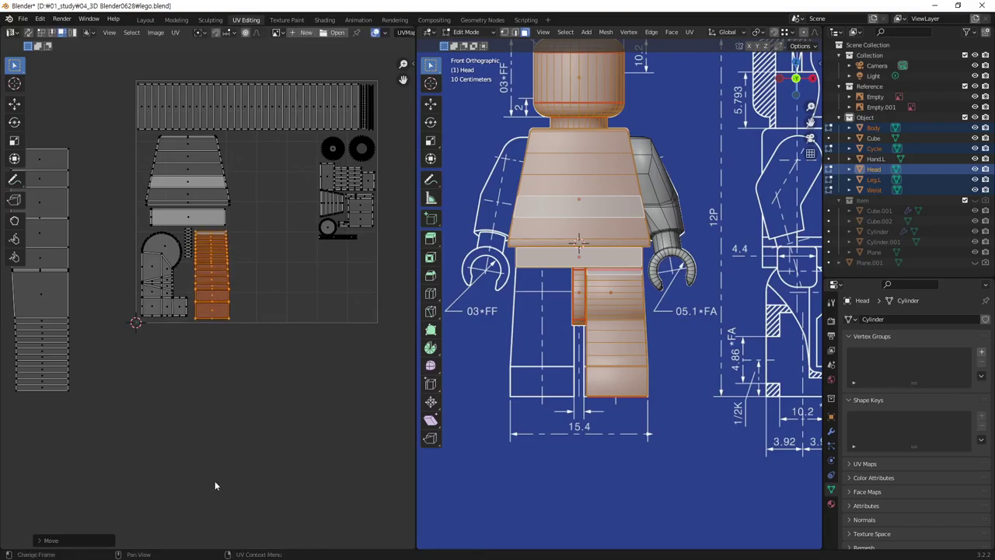
Rotate the long left strip 90°, then shrink and lay it along the layout's bottom
{"action": "key", "text": "alt+a"}
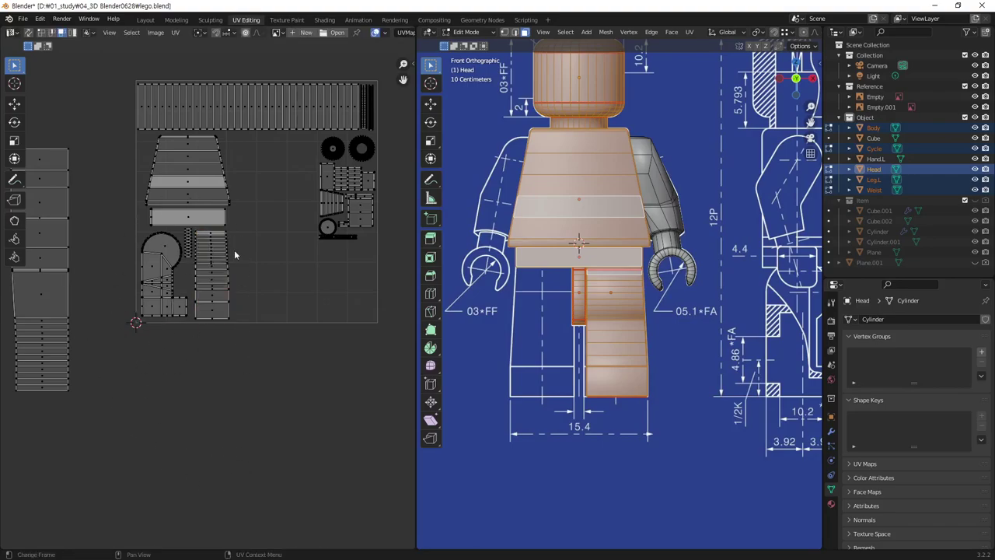
{"action": "middle_click_drag", "start_coordinate": [241, 305], "coordinate": [292, 321]}
{"action": "left_click_drag", "start_coordinate": [51, 141], "coordinate": [154, 449]}
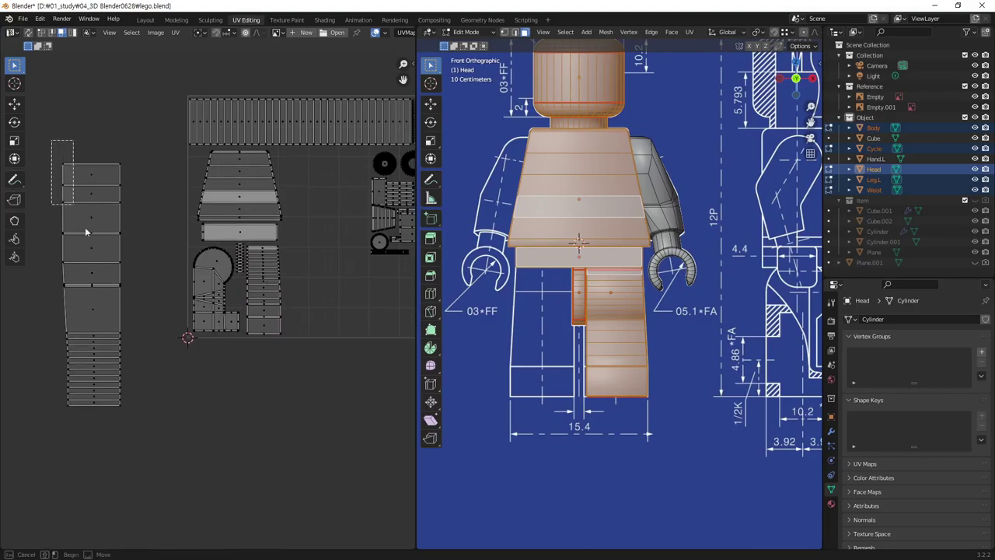
{"action": "type", "text": "r"}
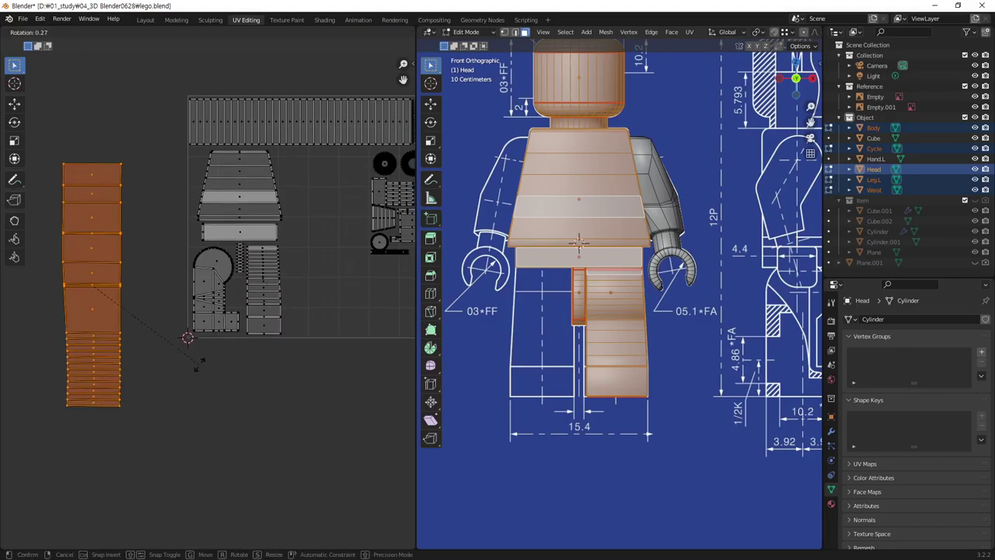
{"action": "type", "text": "90"}
{"action": "key", "text": "Return"}
{"action": "scroll", "coordinate": [212, 403], "scroll_direction": "right", "scroll_amount": 5, "text": "ctrl"}
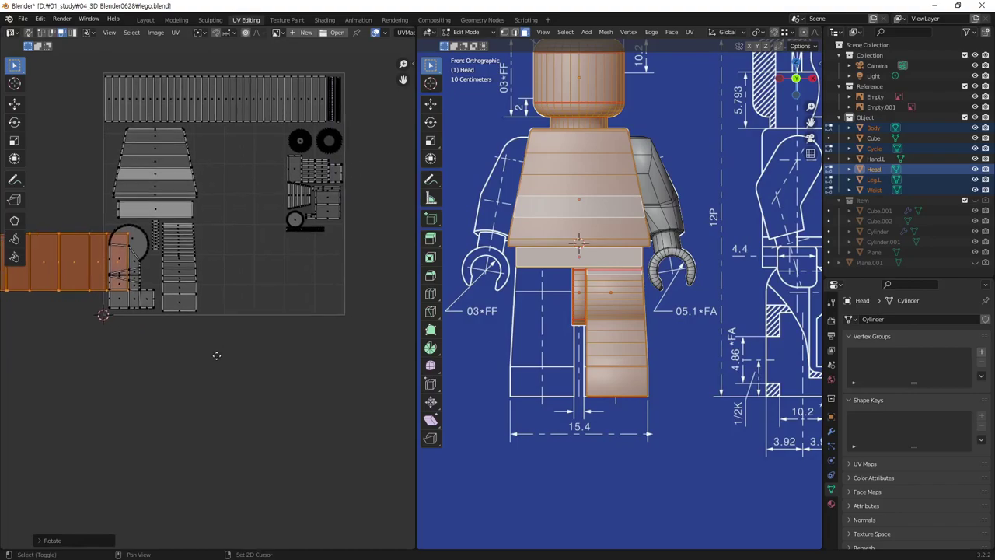
{"action": "key", "text": "g"}
{"action": "left_click", "coordinate": [315, 460]}
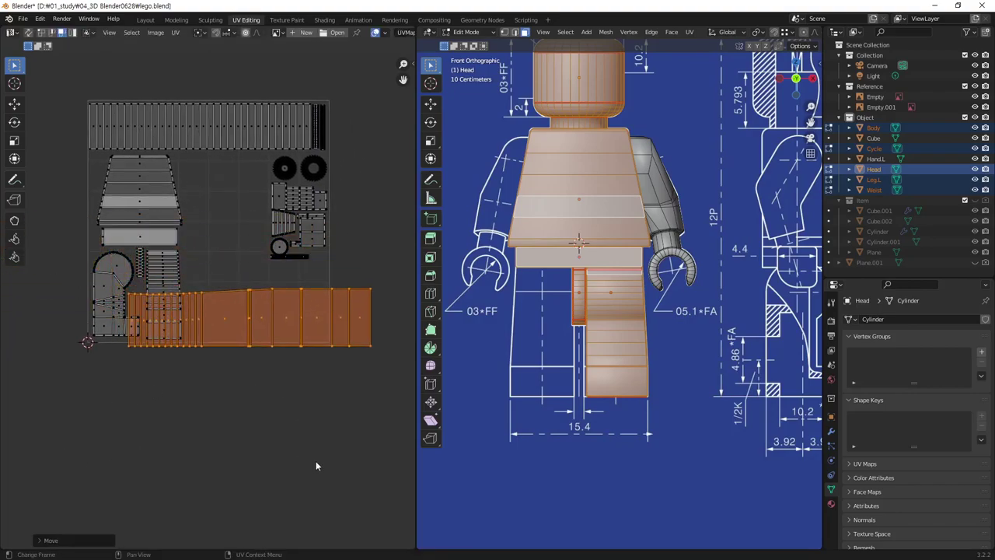
{"action": "key", "text": "s"}
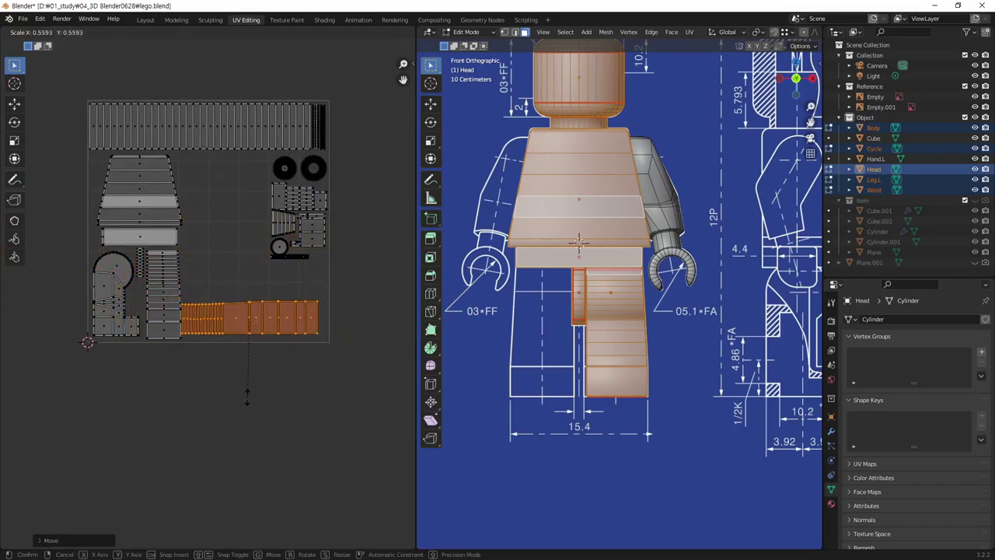
{"action": "left_click", "coordinate": [245, 402]}
{"action": "key", "text": "g"}
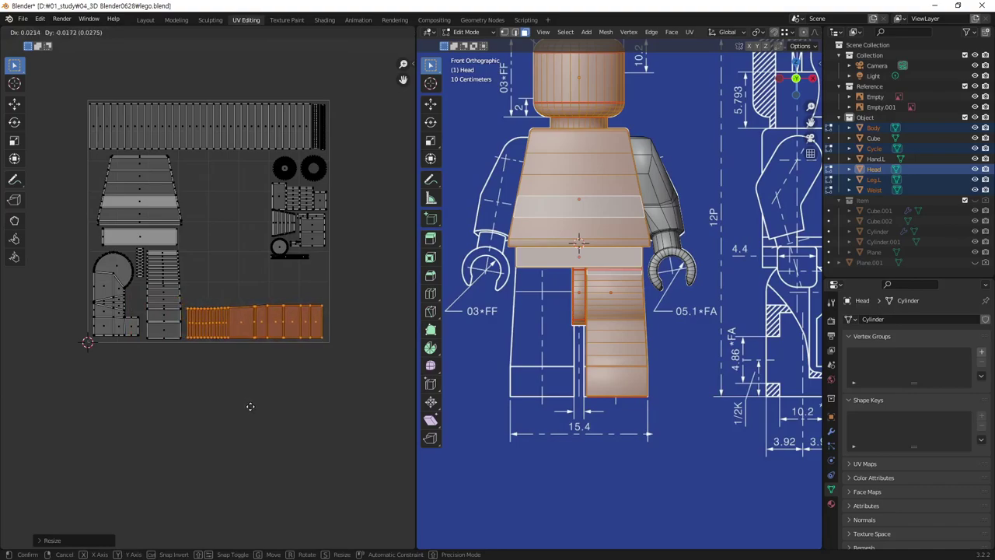
{"action": "left_click", "coordinate": [250, 411]}
Select the vertical strip island together with the left circle island
{"action": "middle_click_drag", "start_coordinate": [286, 340], "coordinate": [289, 352]}
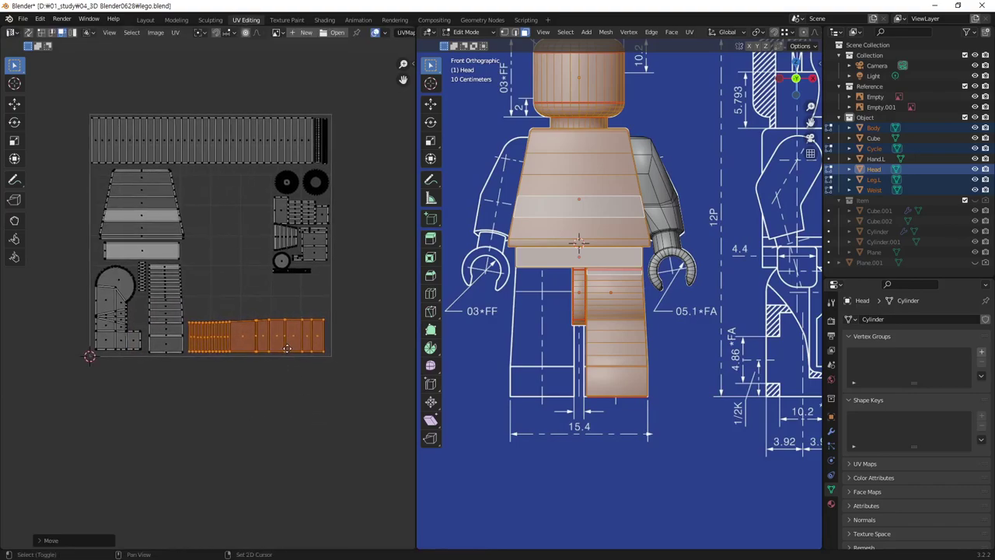
{"action": "scroll", "coordinate": [178, 332], "scroll_direction": "up", "scroll_amount": 1}
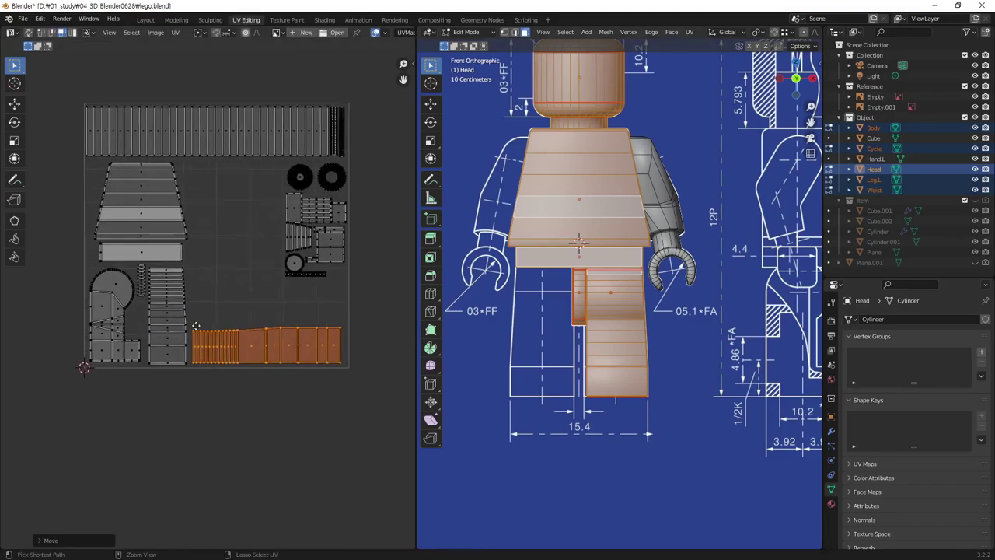
{"action": "scroll", "coordinate": [187, 296], "scroll_direction": "up", "scroll_amount": 1}
{"action": "scroll", "coordinate": [156, 272], "scroll_direction": "up", "scroll_amount": 1}
{"action": "left_click_drag", "start_coordinate": [142, 265], "coordinate": [168, 422]}
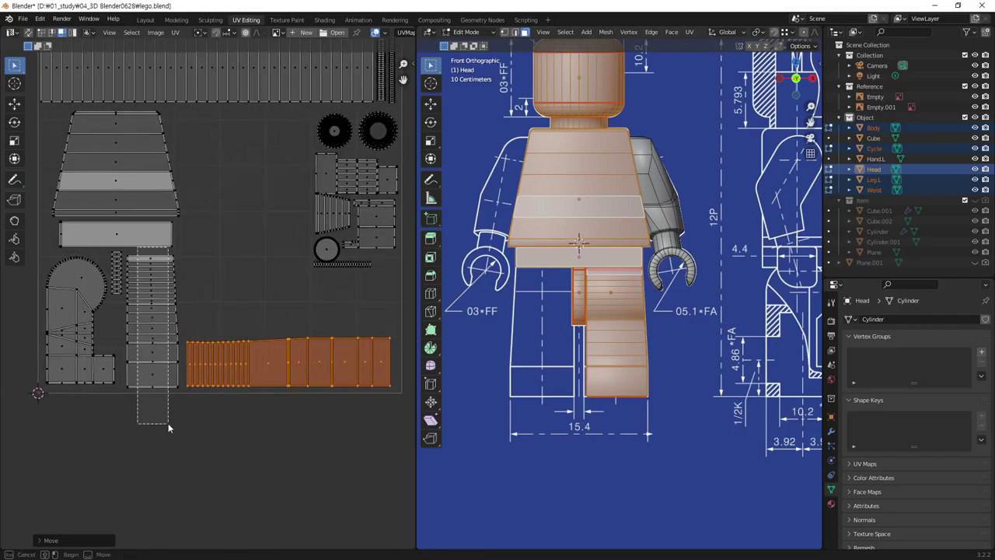
{"action": "left_click_drag", "start_coordinate": [29, 261], "coordinate": [108, 389], "text": "shift"}
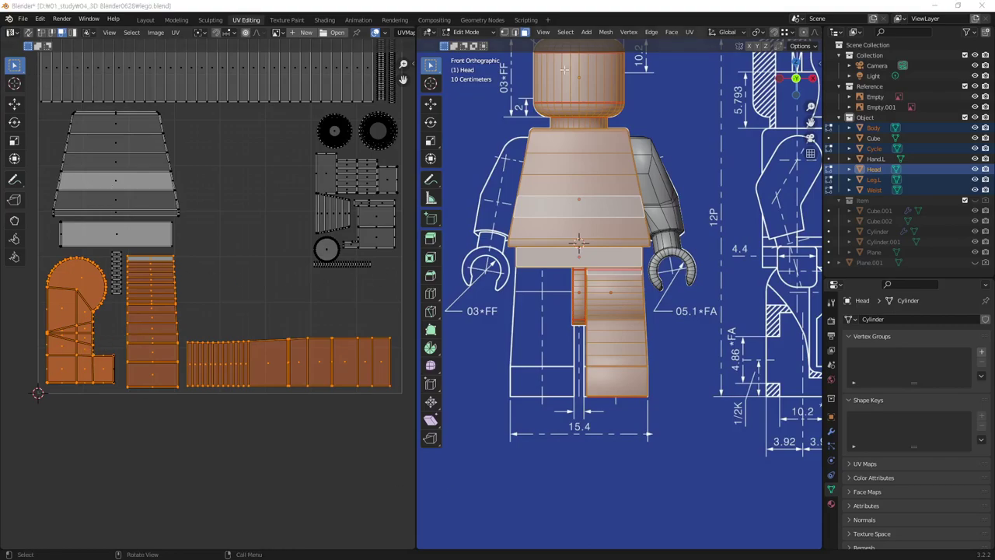
{"action": "middle_click_drag", "start_coordinate": [622, 248], "coordinate": [582, 275]}
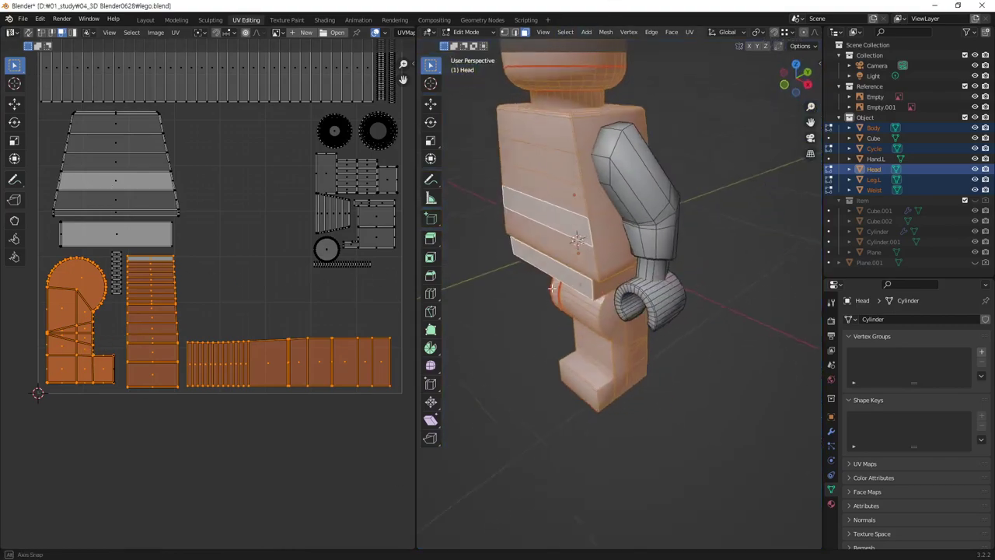
Leave Head editing and enter Edit Mode on the arm (Cube), framing its UVs
{"action": "key", "text": "Tab"}
{"action": "left_click", "coordinate": [641, 238]}
{"action": "mouse_move", "coordinate": [640, 238]}
{"action": "middle_mouse_down"}
{"action": "mouse_move", "coordinate": [652, 244]}
{"action": "mouse_move", "coordinate": [656, 318]}
{"action": "middle_mouse_up"}
{"action": "key", "text": "Tab"}
{"action": "middle_click_drag", "start_coordinate": [636, 253], "coordinate": [676, 264]}
{"action": "key", "text": "a"}
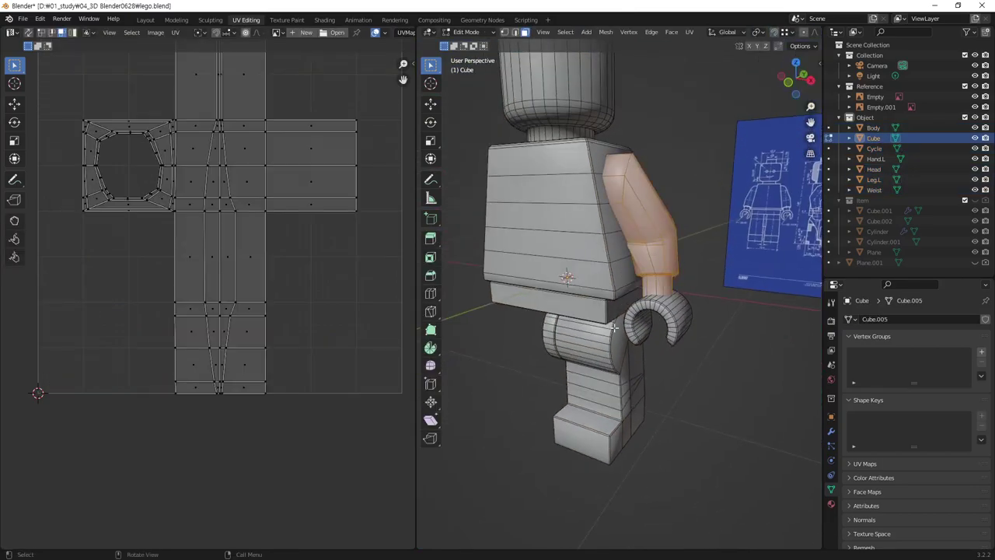
{"action": "key", "text": "Home"}
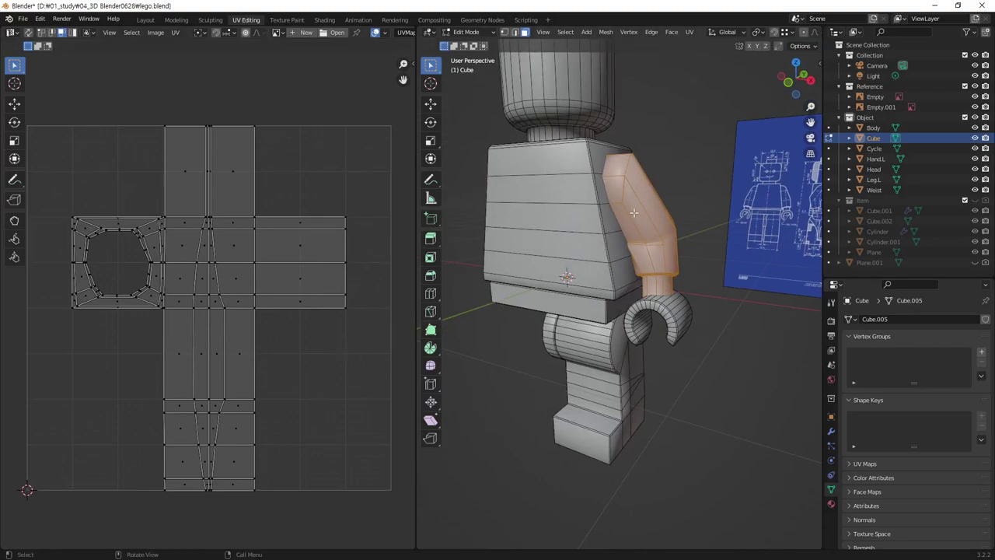
Zoom in on the wrist and select the edge loop around its top
{"action": "mouse_move", "coordinate": [628, 245]}
{"action": "middle_mouse_down"}
{"action": "mouse_move", "coordinate": [482, 289]}
{"action": "mouse_move", "coordinate": [632, 307]}
{"action": "middle_mouse_up"}
{"action": "mouse_move", "coordinate": [657, 201]}
{"action": "middle_mouse_down"}
{"action": "mouse_move", "coordinate": [627, 257]}
{"action": "mouse_move", "coordinate": [642, 332]}
{"action": "middle_mouse_up"}
{"action": "middle_click_drag", "start_coordinate": [643, 273], "coordinate": [684, 164]}
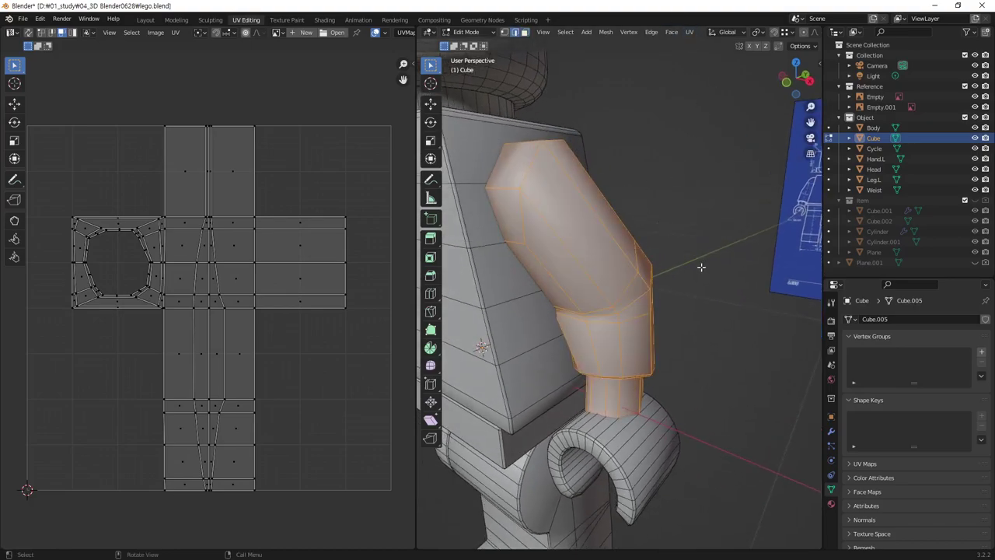
{"action": "mouse_move", "coordinate": [651, 225]}
{"action": "middle_mouse_down"}
{"action": "mouse_move", "coordinate": [658, 184]}
{"action": "mouse_move", "coordinate": [714, 232]}
{"action": "mouse_move", "coordinate": [683, 227]}
{"action": "middle_mouse_up"}
{"action": "left_click", "coordinate": [714, 232]}
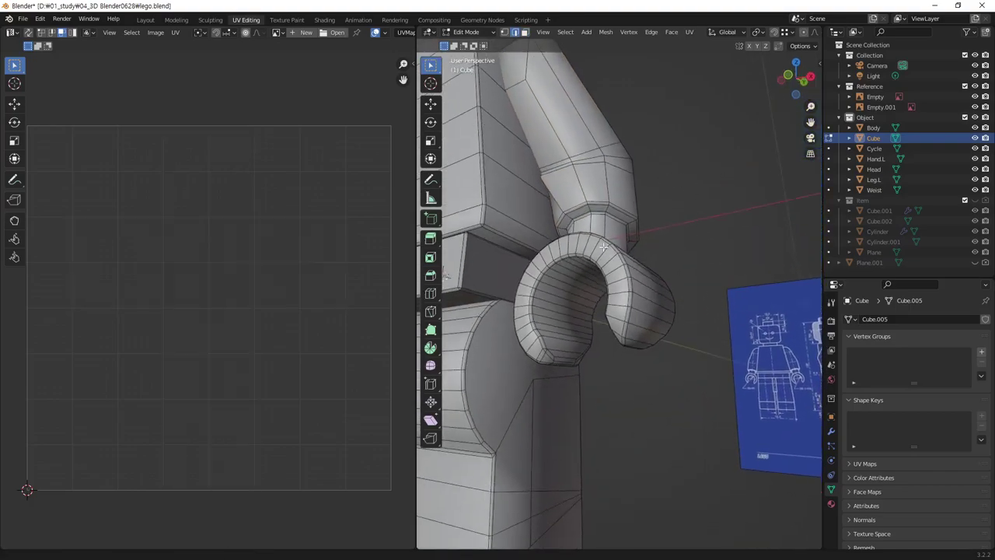
{"action": "scroll", "coordinate": [668, 224], "scroll_direction": "up", "scroll_amount": 3}
{"action": "scroll", "coordinate": [645, 220], "scroll_direction": "down", "scroll_amount": 2}
{"action": "scroll", "coordinate": [623, 217], "scroll_direction": "up", "scroll_amount": 1}
{"action": "scroll", "coordinate": [624, 217], "scroll_direction": "up", "scroll_amount": 2}
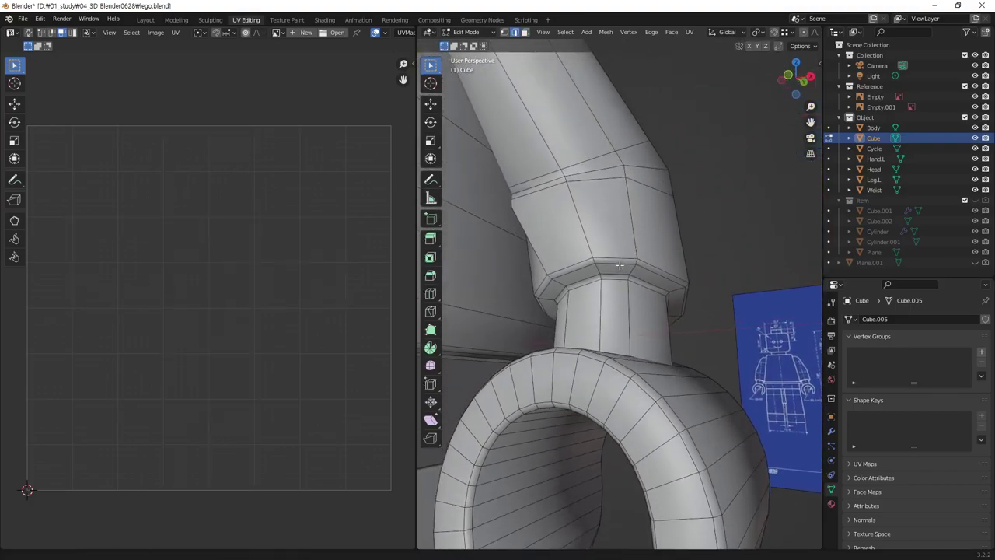
{"action": "scroll", "coordinate": [636, 208], "scroll_direction": "up", "scroll_amount": 2}
{"action": "left_click", "coordinate": [639, 205], "text": "alt"}
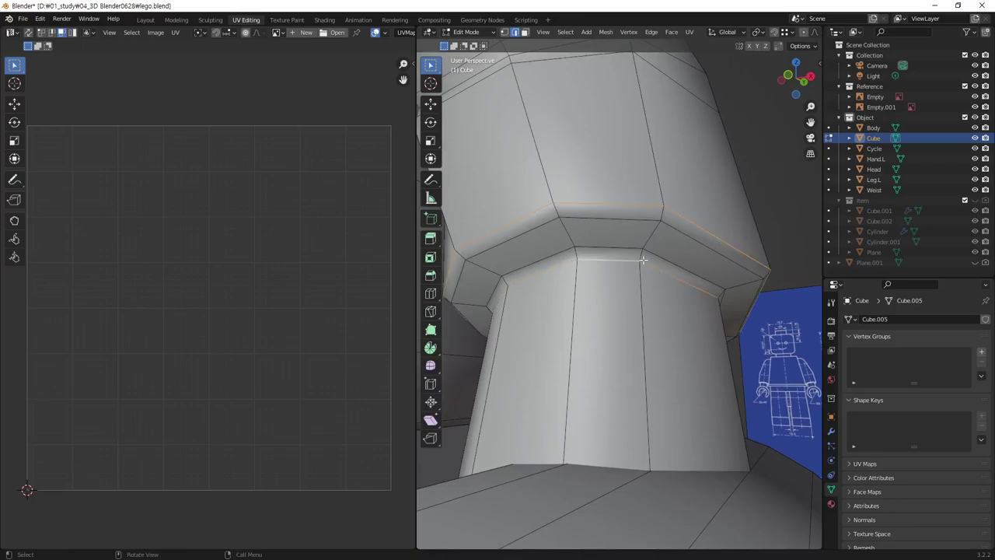
Mark the edge loops around the wrist end of the arm as UV seams
{"action": "mouse_move", "coordinate": [643, 259]}
{"action": "middle_mouse_down"}
{"action": "mouse_move", "coordinate": [622, 267]}
{"action": "mouse_move", "coordinate": [689, 258]}
{"action": "mouse_move", "coordinate": [720, 226]}
{"action": "mouse_move", "coordinate": [627, 308]}
{"action": "mouse_move", "coordinate": [614, 302]}
{"action": "mouse_move", "coordinate": [688, 261]}
{"action": "middle_mouse_up"}
{"action": "right_click", "coordinate": [719, 226]}
{"action": "left_click", "coordinate": [713, 226]}
In X-ray, select the vertical edge below the wrist ring and mark it as a seam
{"action": "key", "text": "alt+z"}
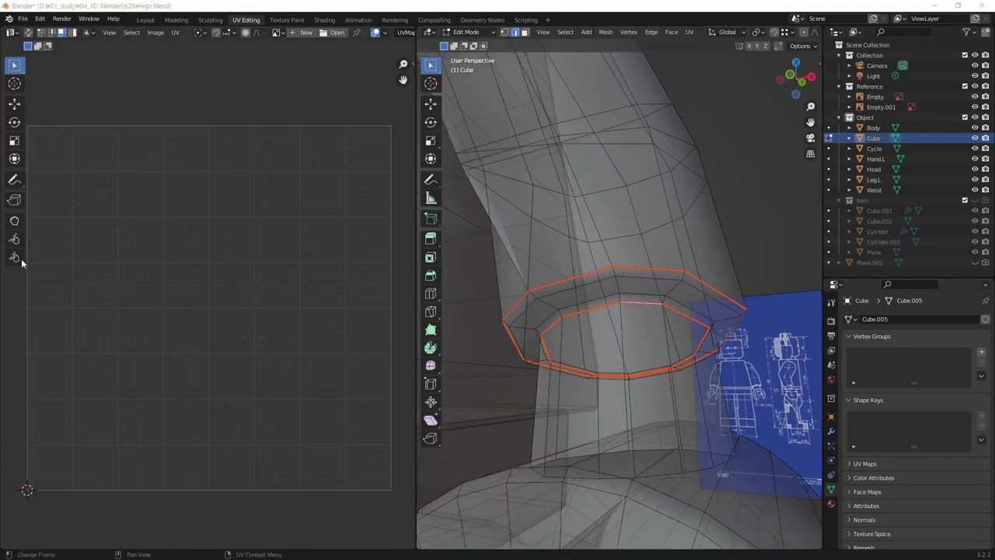
{"action": "mouse_move", "coordinate": [641, 351]}
{"action": "middle_mouse_down"}
{"action": "mouse_move", "coordinate": [575, 313]}
{"action": "mouse_move", "coordinate": [584, 339]}
{"action": "mouse_move", "coordinate": [664, 361]}
{"action": "mouse_move", "coordinate": [681, 344]}
{"action": "mouse_move", "coordinate": [564, 273]}
{"action": "mouse_move", "coordinate": [644, 316]}
{"action": "mouse_move", "coordinate": [661, 299]}
{"action": "mouse_move", "coordinate": [617, 343]}
{"action": "mouse_move", "coordinate": [645, 322]}
{"action": "middle_mouse_up"}
{"action": "left_click", "coordinate": [618, 342]}
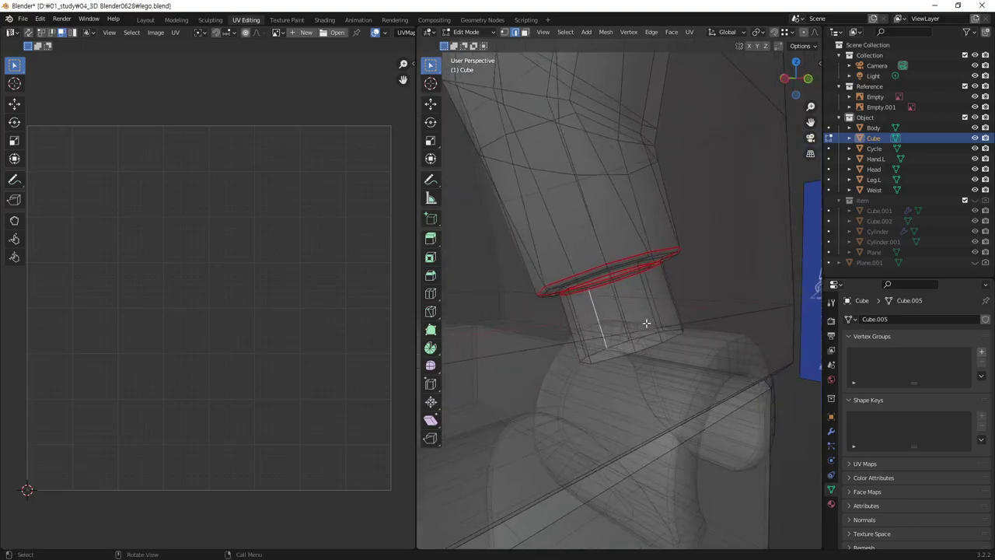
{"action": "mouse_move", "coordinate": [578, 318]}
{"action": "middle_mouse_down"}
{"action": "mouse_move", "coordinate": [689, 385]}
{"action": "mouse_move", "coordinate": [654, 374]}
{"action": "middle_mouse_up"}
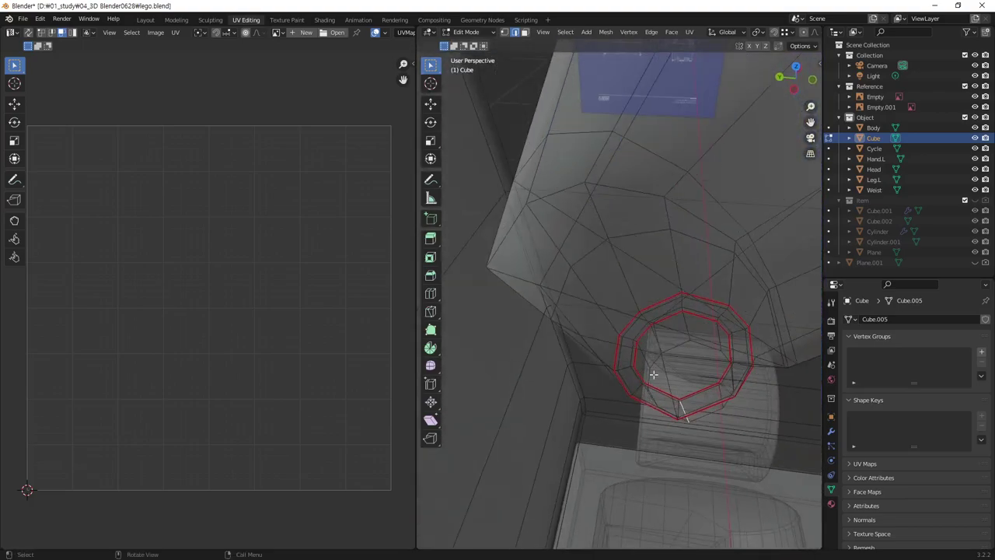
{"action": "mouse_move", "coordinate": [720, 370]}
{"action": "middle_mouse_down"}
{"action": "mouse_move", "coordinate": [562, 388]}
{"action": "mouse_move", "coordinate": [526, 351]}
{"action": "mouse_move", "coordinate": [603, 291]}
{"action": "mouse_move", "coordinate": [704, 288]}
{"action": "middle_mouse_up"}
{"action": "scroll", "coordinate": [704, 289], "scroll_direction": "down", "scroll_amount": 4}
{"action": "mouse_move", "coordinate": [634, 271]}
{"action": "middle_mouse_down"}
{"action": "mouse_move", "coordinate": [629, 347]}
{"action": "mouse_move", "coordinate": [771, 337]}
{"action": "mouse_move", "coordinate": [625, 321]}
{"action": "mouse_move", "coordinate": [666, 328]}
{"action": "mouse_move", "coordinate": [627, 401]}
{"action": "middle_mouse_up"}
{"action": "key", "text": "alt+z"}
{"action": "scroll", "coordinate": [653, 365], "scroll_direction": "up", "scroll_amount": 2}
{"action": "right_click", "coordinate": [627, 401]}
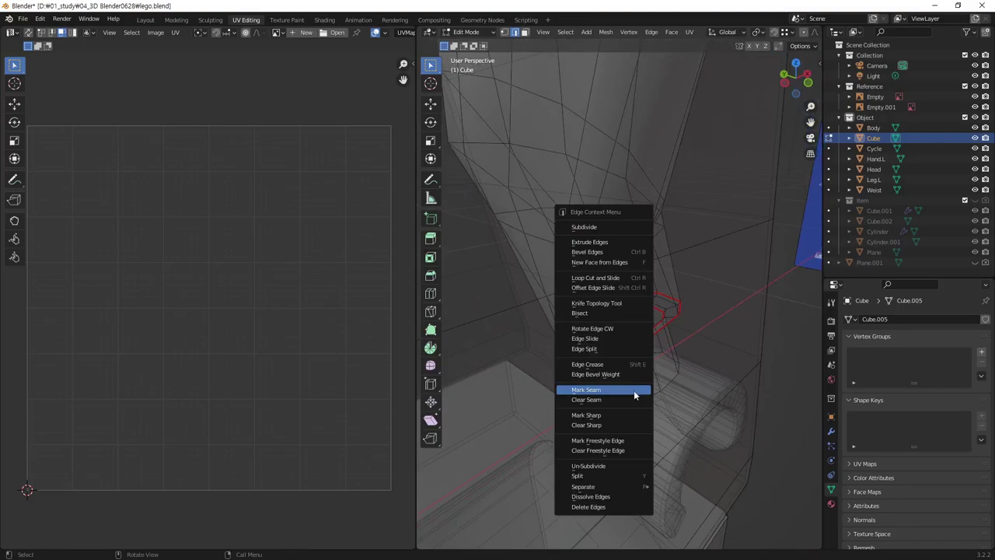
{"action": "left_click", "coordinate": [623, 390]}
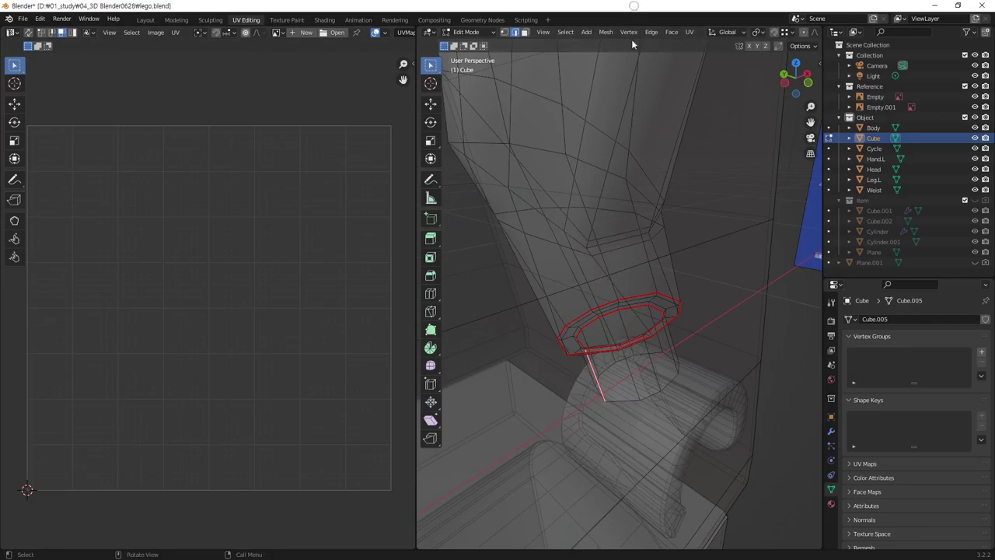
View the arm, torso and blueprint from the side in solid shading
{"action": "scroll", "coordinate": [595, 281], "scroll_direction": "down", "scroll_amount": 3}
{"action": "mouse_move", "coordinate": [560, 280]}
{"action": "middle_mouse_down"}
{"action": "mouse_move", "coordinate": [595, 280]}
{"action": "mouse_move", "coordinate": [635, 233]}
{"action": "mouse_move", "coordinate": [558, 293]}
{"action": "middle_mouse_up"}
{"action": "scroll", "coordinate": [595, 281], "scroll_direction": "down", "scroll_amount": 3}
{"action": "scroll", "coordinate": [620, 248], "scroll_direction": "up", "scroll_amount": 4}
{"action": "key", "text": "alt+z"}
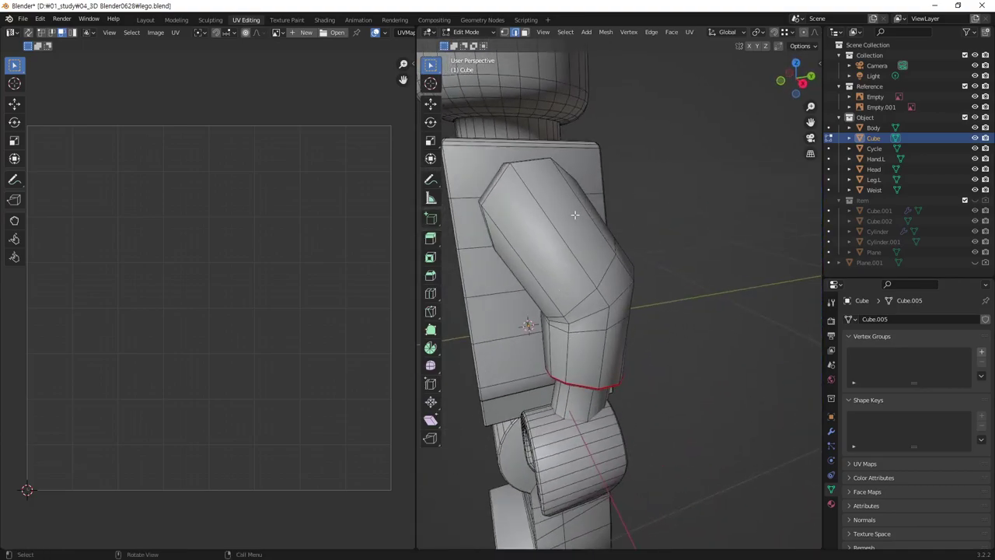
Select the upper-arm, elbow and forearm faces to preview their UV islands
{"action": "left_click", "coordinate": [528, 273]}
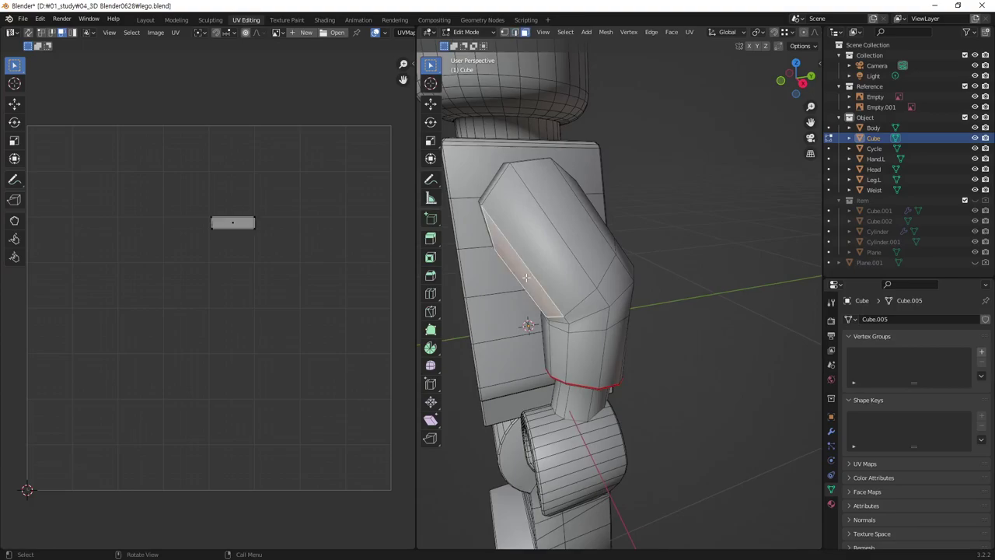
{"action": "left_click", "coordinate": [548, 202], "text": "shift"}
{"action": "left_click", "coordinate": [591, 233], "text": "shift"}
{"action": "middle_click_drag", "start_coordinate": [599, 221], "coordinate": [614, 268]}
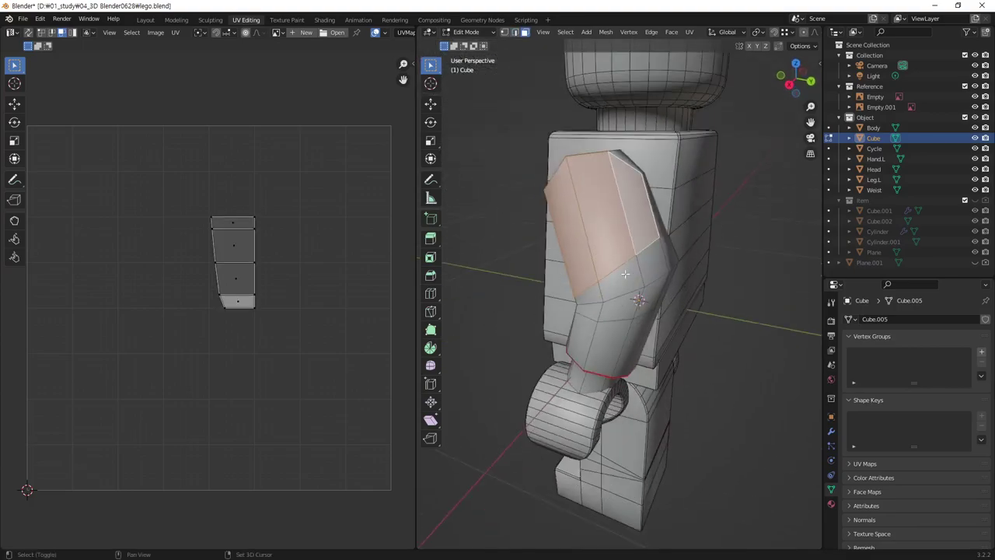
{"action": "left_click", "coordinate": [626, 268], "text": "shift"}
{"action": "left_click", "coordinate": [600, 291], "text": "shift"}
{"action": "left_click", "coordinate": [600, 291], "text": "shift"}
{"action": "left_click", "coordinate": [615, 286], "text": "shift"}
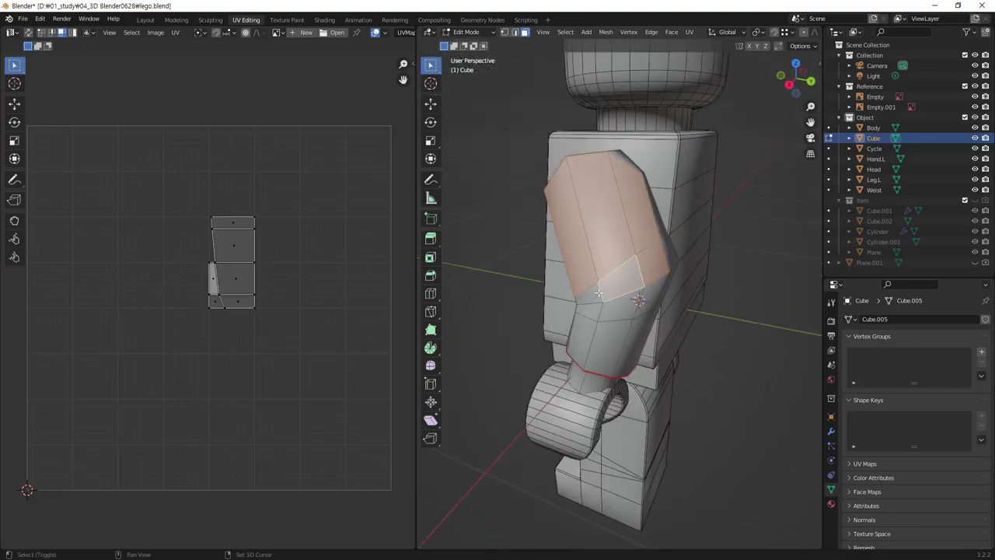
{"action": "left_click", "coordinate": [594, 311], "text": "shift"}
{"action": "left_click", "coordinate": [645, 297], "text": "shift"}
{"action": "left_click", "coordinate": [634, 342], "text": "shift"}
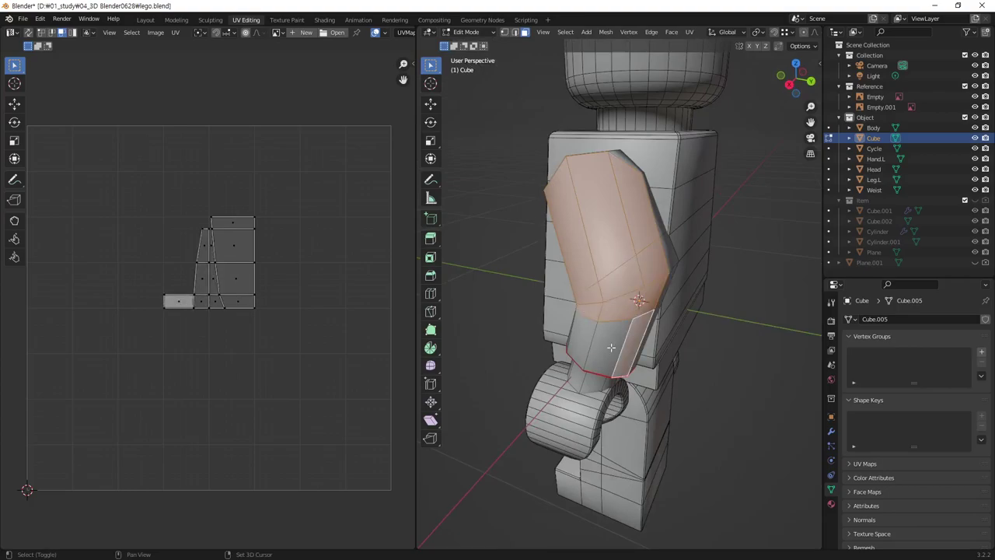
{"action": "left_click", "coordinate": [613, 350], "text": "shift"}
{"action": "left_click", "coordinate": [594, 350], "text": "shift"}
{"action": "mouse_move", "coordinate": [594, 350]}
{"action": "middle_mouse_down"}
{"action": "mouse_move", "coordinate": [672, 291]}
{"action": "mouse_move", "coordinate": [588, 355]}
{"action": "middle_mouse_up"}
{"action": "left_click", "coordinate": [588, 356], "text": "shift"}
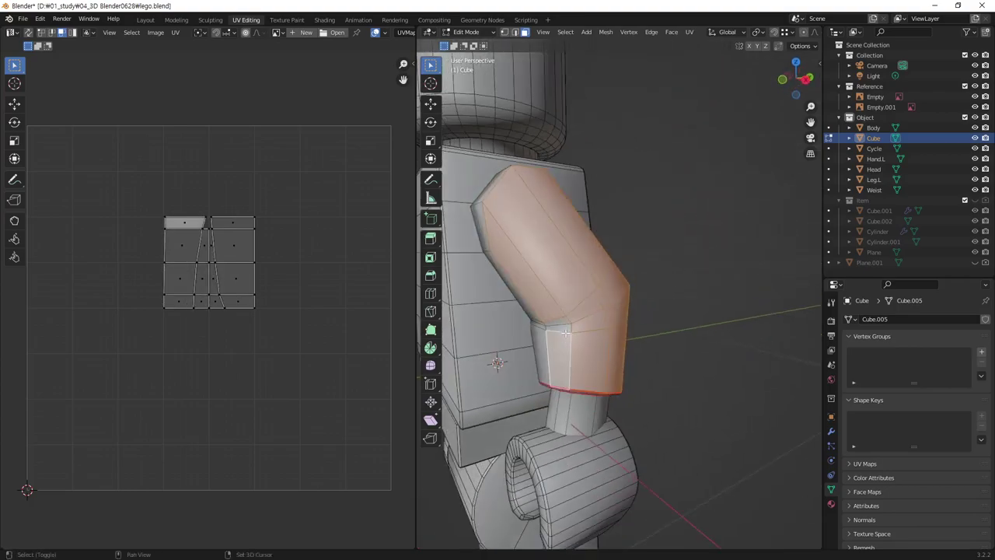
{"action": "left_click", "coordinate": [559, 354], "text": "shift"}
{"action": "left_click", "coordinate": [556, 321], "text": "shift"}
{"action": "mouse_move", "coordinate": [557, 322]}
{"action": "middle_mouse_down"}
{"action": "mouse_move", "coordinate": [621, 325]}
{"action": "mouse_move", "coordinate": [517, 305]}
{"action": "middle_mouse_up"}
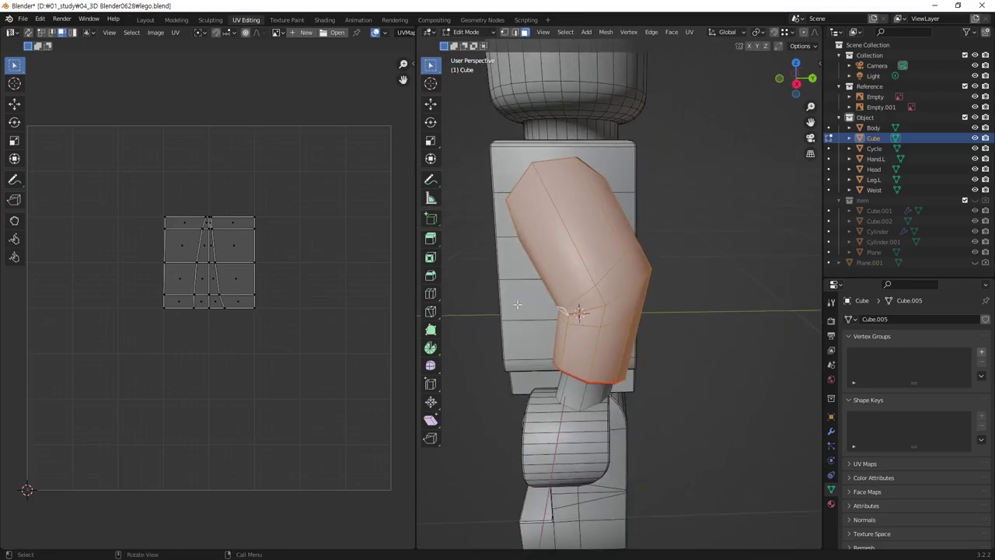
{"action": "mouse_move", "coordinate": [612, 242]}
{"action": "middle_mouse_down"}
{"action": "mouse_move", "coordinate": [661, 277]}
{"action": "mouse_move", "coordinate": [695, 224]}
{"action": "mouse_move", "coordinate": [606, 252]}
{"action": "middle_mouse_up"}
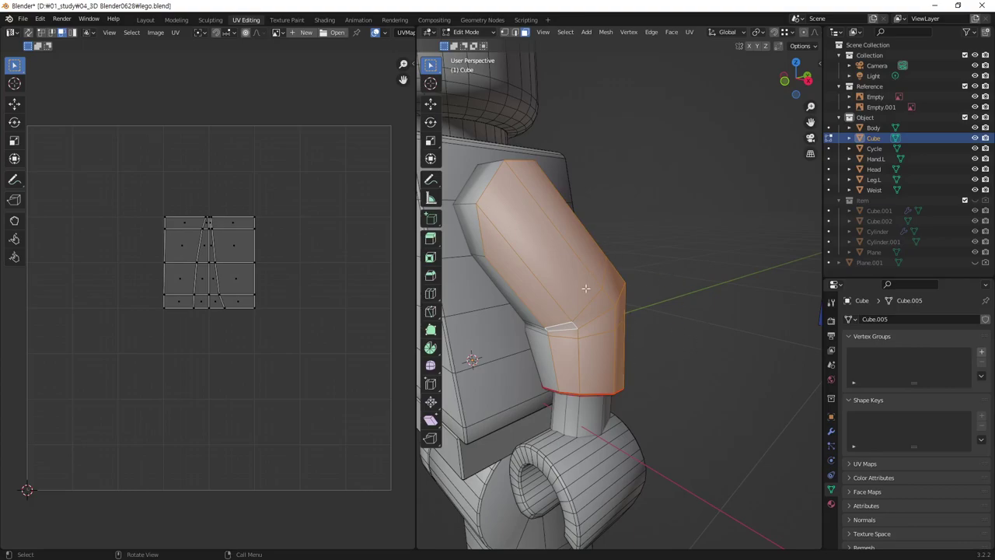
{"action": "middle_click_drag", "start_coordinate": [554, 349], "coordinate": [664, 181]}
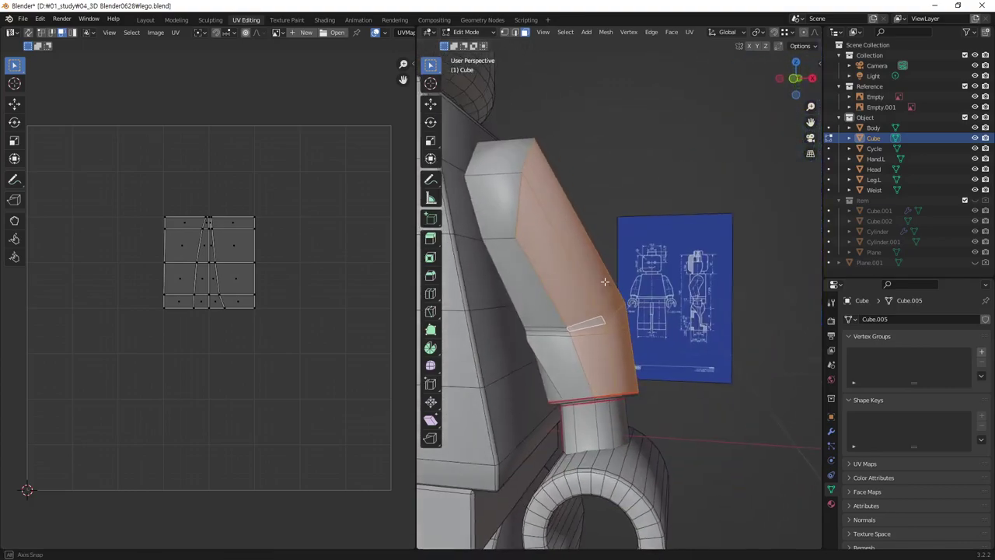
Clear the face selection on the arm and zoom in closer
{"action": "left_click", "coordinate": [664, 181]}
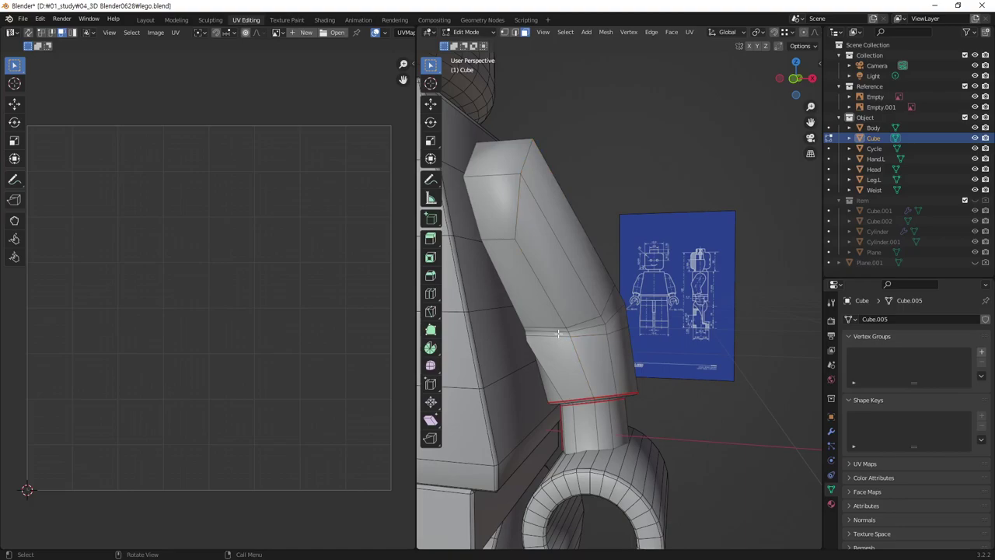
{"action": "mouse_move", "coordinate": [558, 333]}
{"action": "middle_mouse_down"}
{"action": "mouse_move", "coordinate": [567, 251]}
{"action": "mouse_move", "coordinate": [525, 79]}
{"action": "middle_mouse_up"}
{"action": "scroll", "coordinate": [567, 251], "scroll_direction": "up", "scroll_amount": 2}
{"action": "scroll", "coordinate": [567, 252], "scroll_direction": "up", "scroll_amount": 2}
Switch to Edge select mode and pick edges on the arm's side and top cap
{"action": "left_click", "coordinate": [516, 33]}
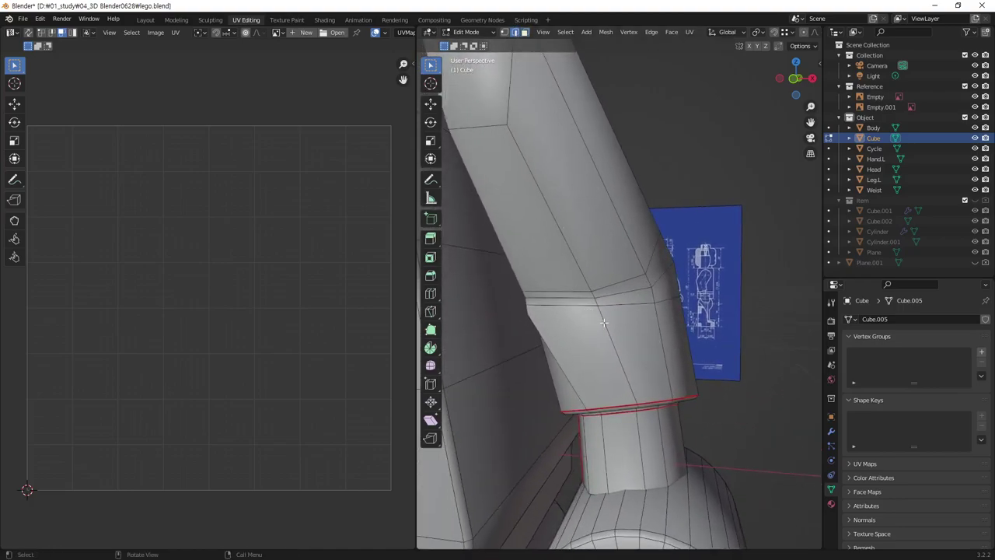
{"action": "left_click", "coordinate": [599, 309]}
{"action": "scroll", "coordinate": [571, 260], "scroll_direction": "up", "scroll_amount": 5, "text": "shift"}
{"action": "left_click", "coordinate": [558, 247], "text": "shift"}
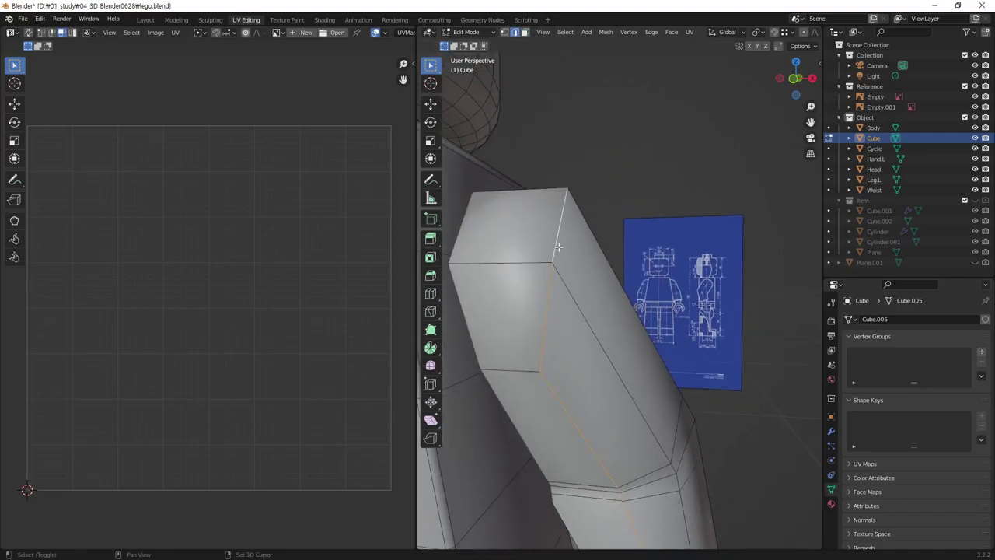
{"action": "middle_click_drag", "start_coordinate": [558, 247], "coordinate": [599, 212]}
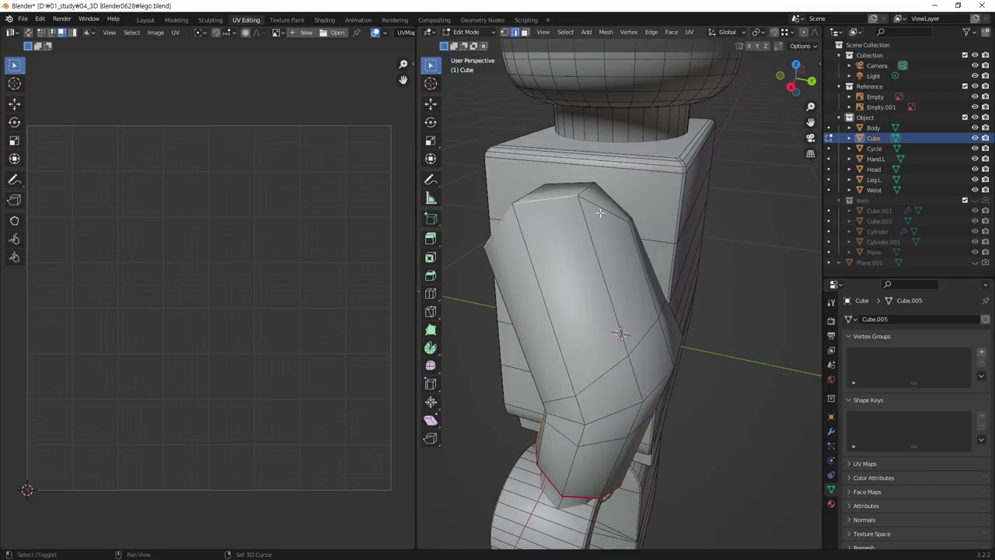
Select the edges running down the arm's side and mark them as a seam
{"action": "left_click", "coordinate": [651, 354], "text": "shift"}
{"action": "left_click", "coordinate": [664, 355], "text": "shift"}
{"action": "mouse_move", "coordinate": [666, 356]}
{"action": "middle_mouse_down"}
{"action": "mouse_move", "coordinate": [592, 359]}
{"action": "mouse_move", "coordinate": [666, 217]}
{"action": "middle_mouse_up"}
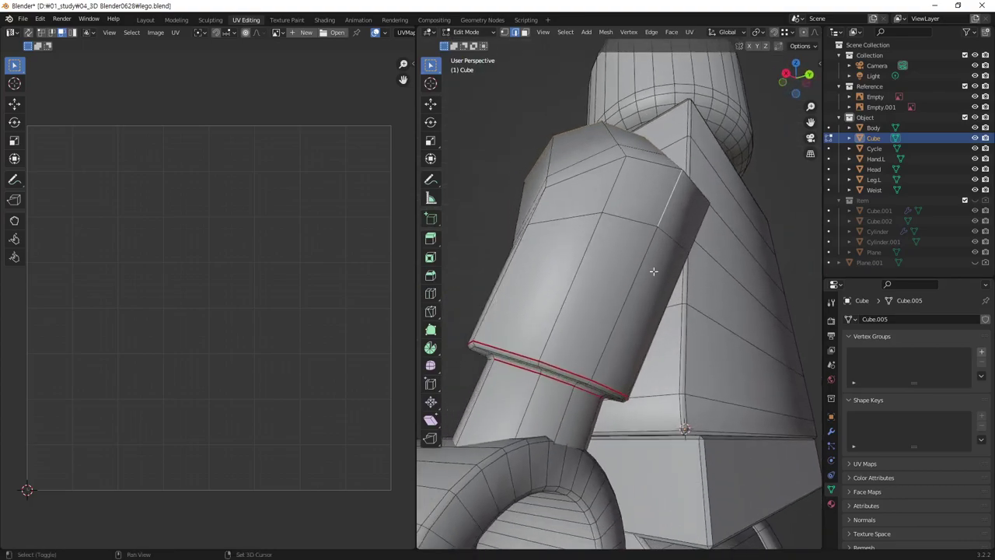
{"action": "left_click", "coordinate": [636, 277], "text": "shift"}
{"action": "middle_click_drag", "start_coordinate": [636, 276], "coordinate": [629, 289]}
{"action": "right_click", "coordinate": [629, 289]}
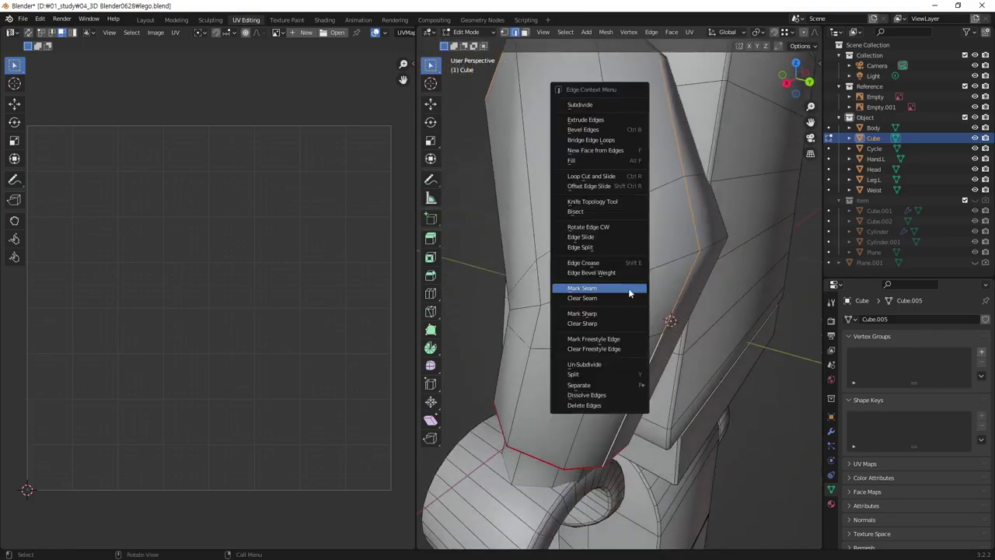
{"action": "left_click", "coordinate": [621, 289]}
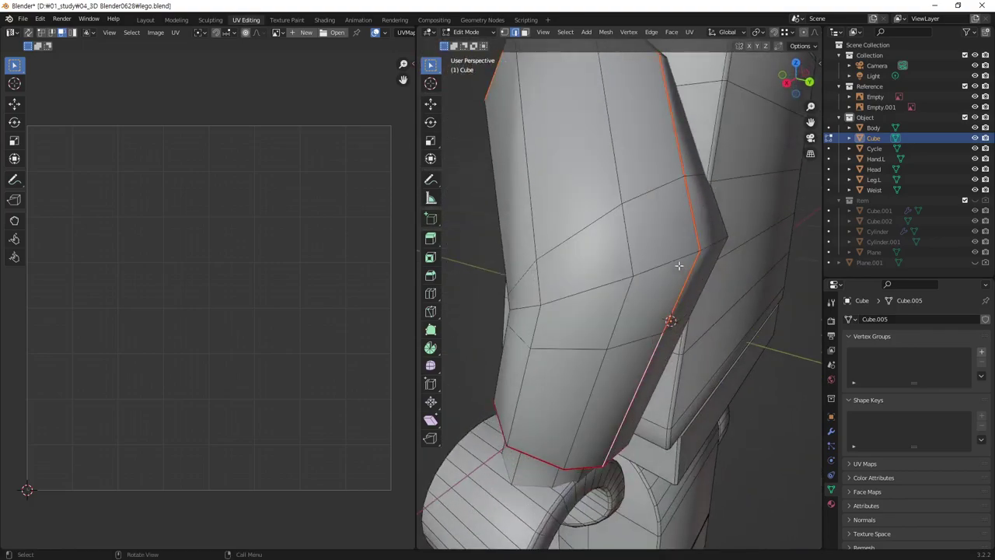
Deselect the edges and inspect the new seam from higher and lower views
{"action": "middle_click_drag", "start_coordinate": [678, 266], "coordinate": [691, 291]}
{"action": "scroll", "coordinate": [684, 282], "scroll_direction": "down", "scroll_amount": 3}
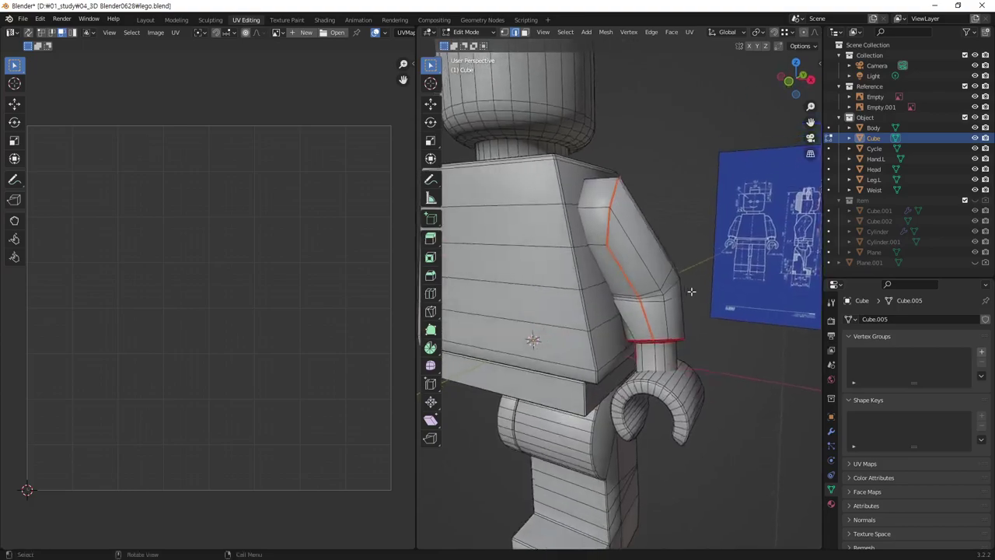
{"action": "left_click", "coordinate": [712, 381]}
{"action": "mouse_move", "coordinate": [712, 381]}
{"action": "middle_mouse_down"}
{"action": "mouse_move", "coordinate": [644, 333]}
{"action": "mouse_move", "coordinate": [658, 323]}
{"action": "mouse_move", "coordinate": [620, 345]}
{"action": "middle_mouse_up"}
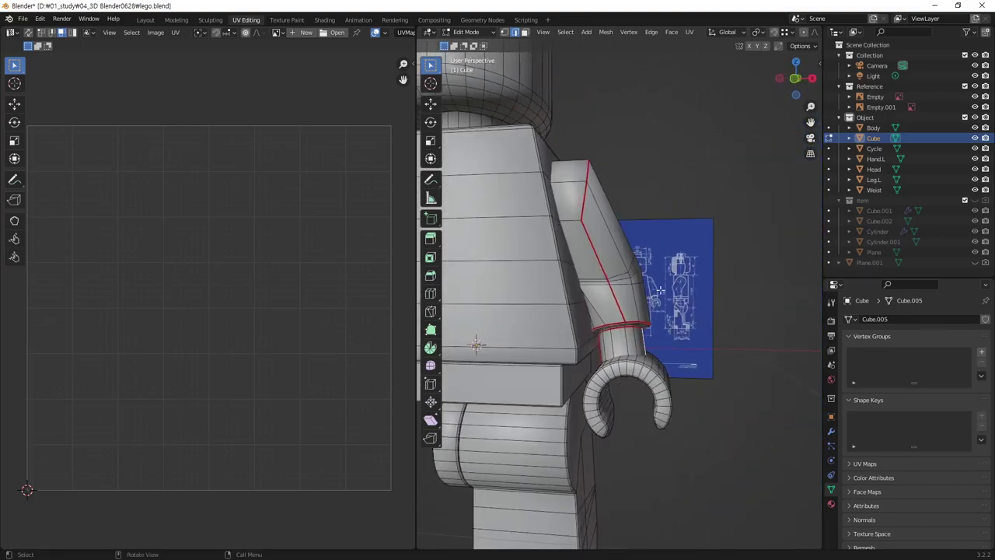
{"action": "mouse_move", "coordinate": [660, 290]}
{"action": "middle_mouse_down"}
{"action": "mouse_move", "coordinate": [651, 329]}
{"action": "mouse_move", "coordinate": [588, 262]}
{"action": "middle_mouse_up"}
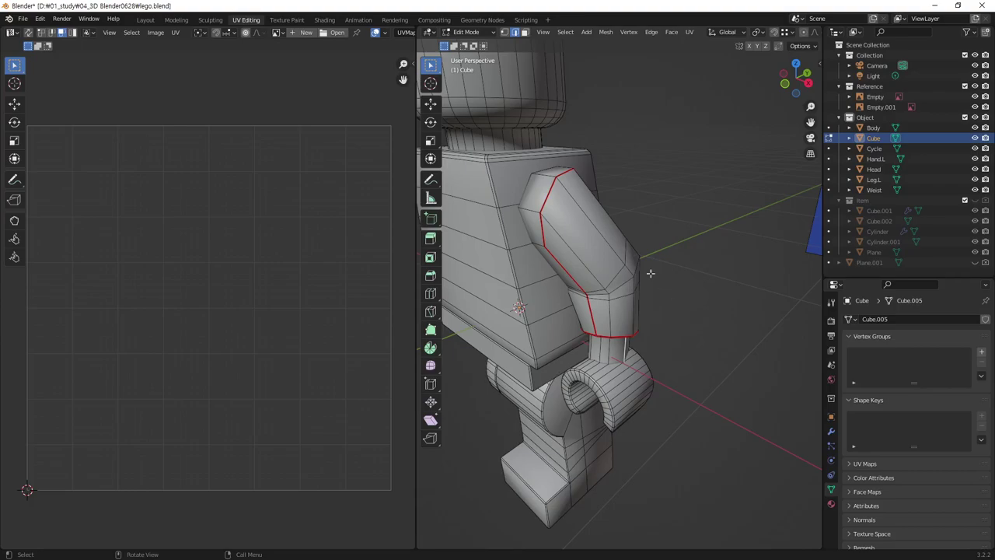
Turn on X-ray and select the entire connected arm mesh
{"action": "middle_click_drag", "start_coordinate": [650, 273], "coordinate": [523, 300]}
{"action": "scroll", "coordinate": [522, 300], "scroll_direction": "up", "scroll_amount": 2}
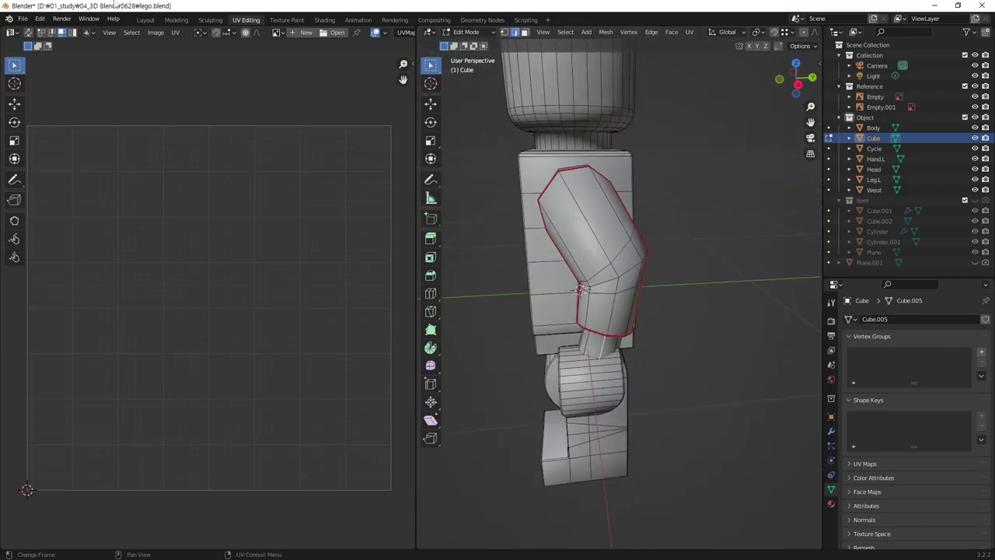
{"action": "key", "text": "alt+z"}
{"action": "middle_click_drag", "start_coordinate": [591, 311], "coordinate": [699, 366]}
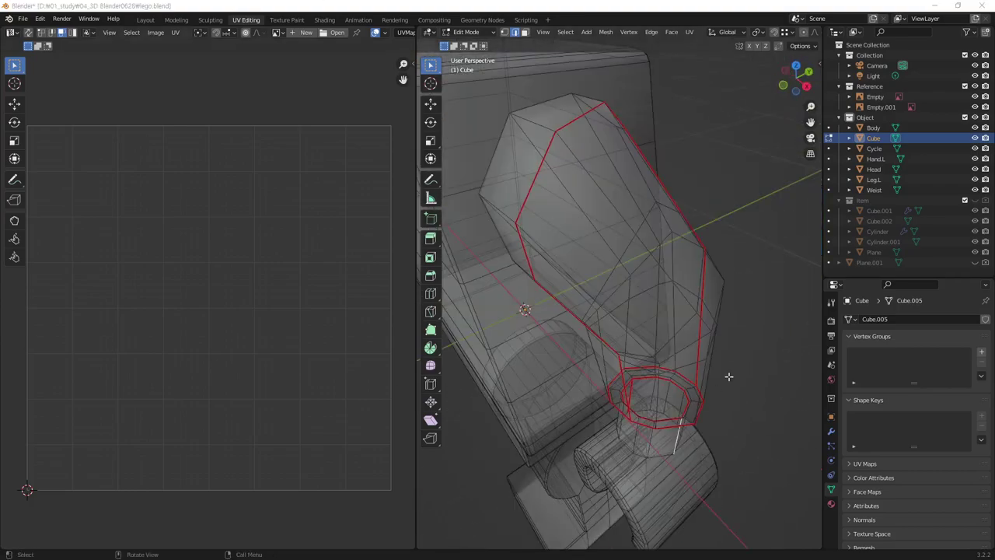
{"action": "middle_click_drag", "start_coordinate": [590, 270], "coordinate": [670, 240]}
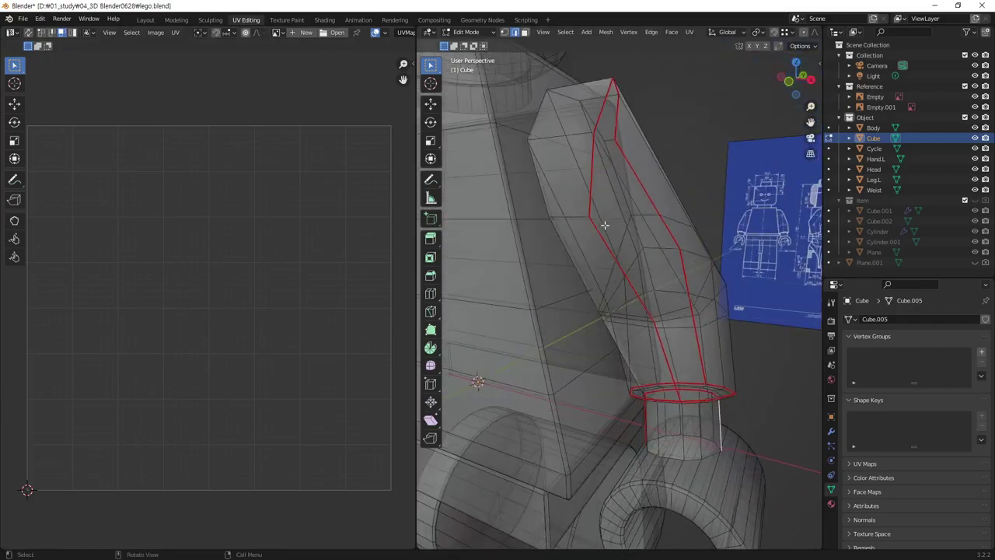
{"action": "key", "text": "a"}
Apply UV > Unwrap to the arm along its seams, then return to solid shading
{"action": "left_click", "coordinate": [688, 31]}
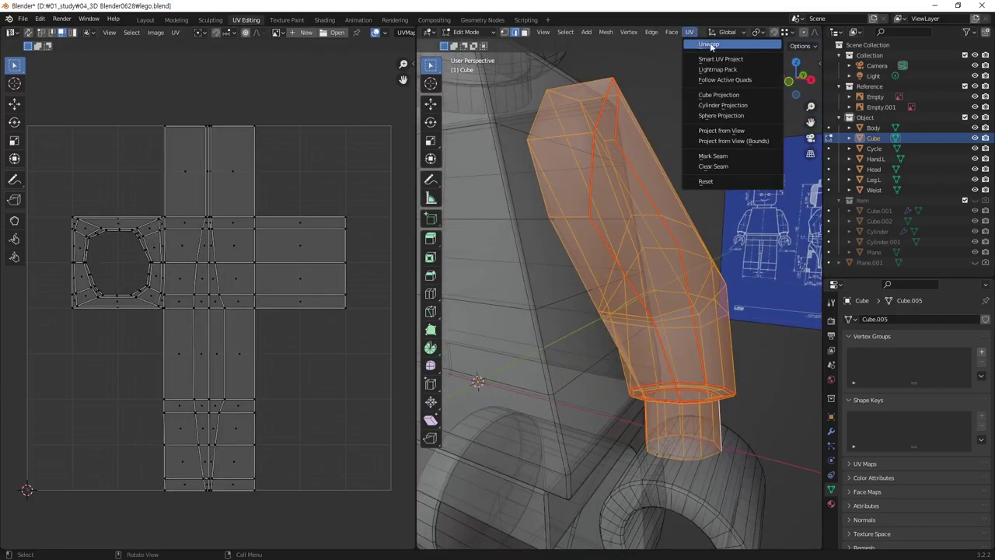
{"action": "left_click", "coordinate": [708, 45]}
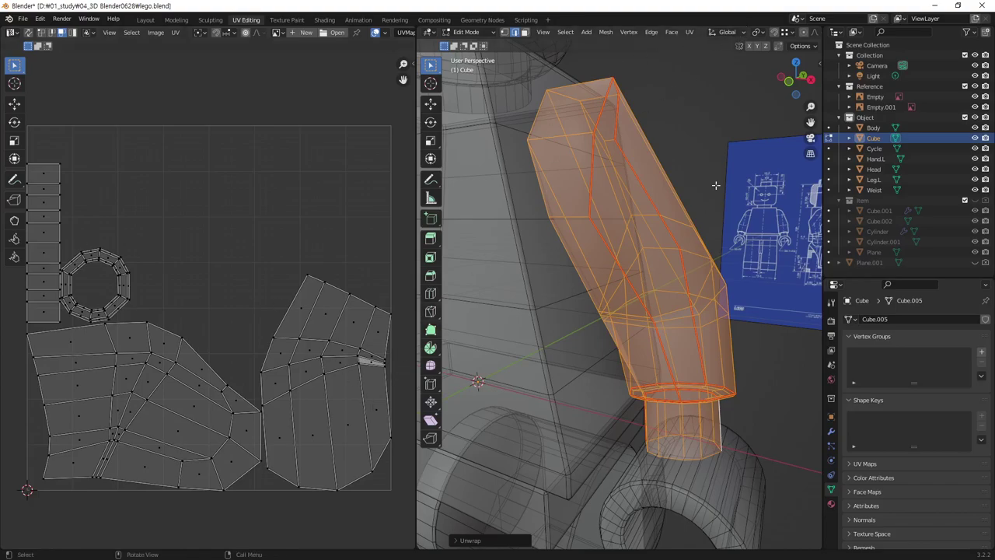
{"action": "key", "text": "alt+z"}
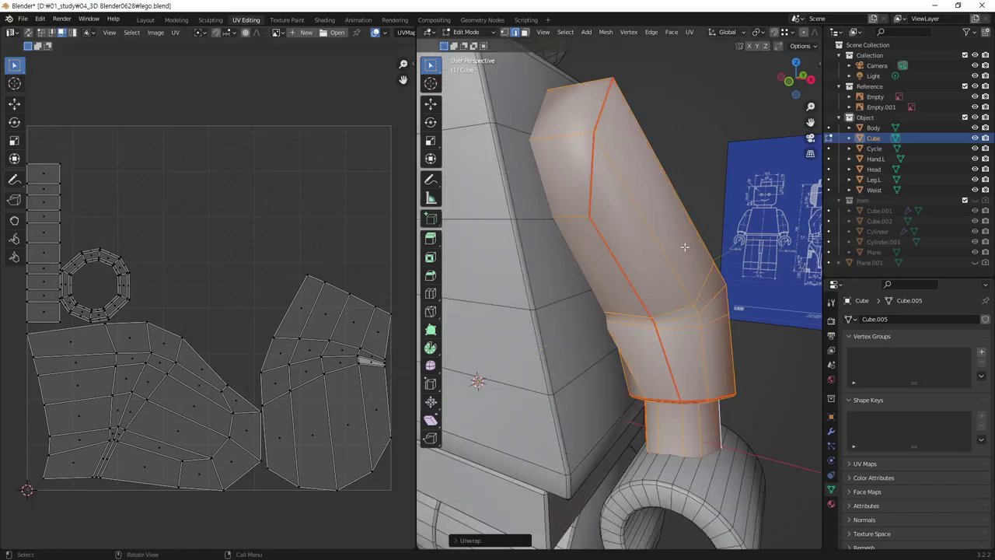
{"action": "scroll", "coordinate": [644, 171], "scroll_direction": "up", "scroll_amount": 3}
{"action": "scroll", "coordinate": [289, 377], "scroll_direction": "down", "scroll_amount": 1}
{"action": "scroll", "coordinate": [256, 365], "scroll_direction": "down", "scroll_amount": 1}
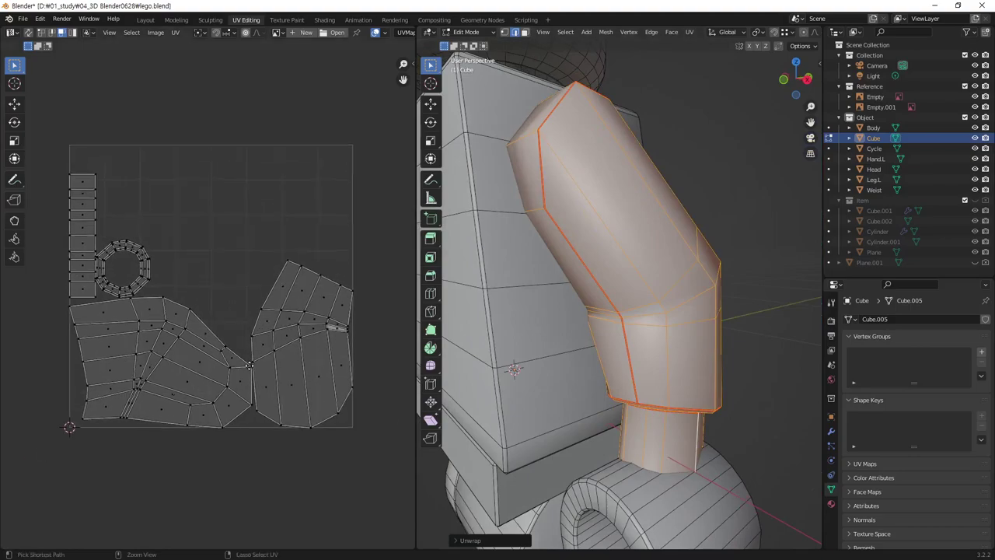
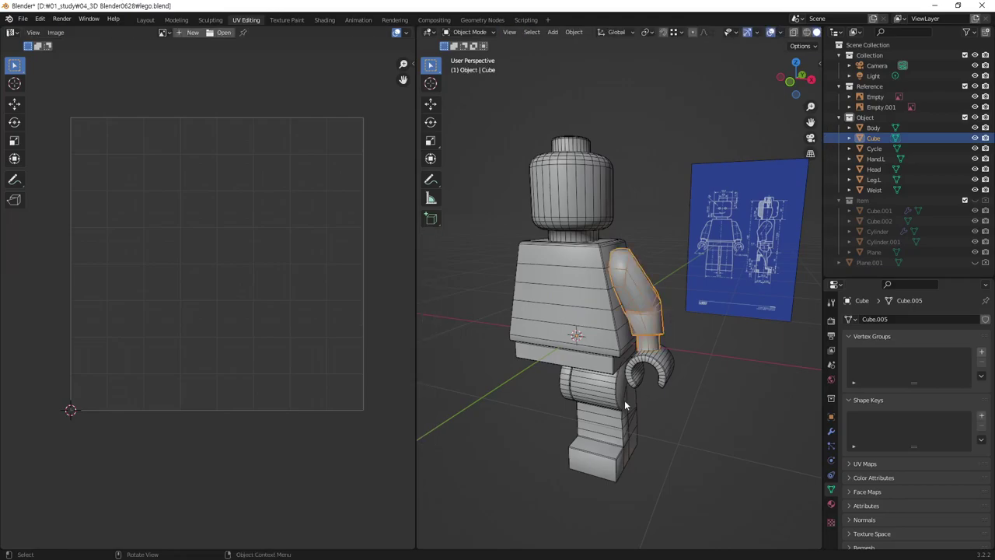
Move all of the arm's UV islands below the UV square and return to Object Mode
{"action": "key", "text": "l"}
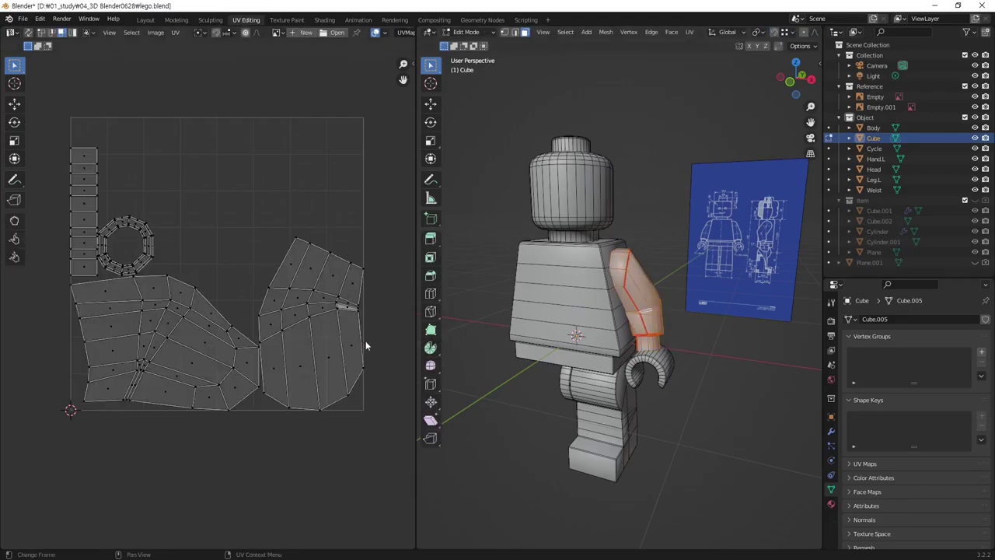
{"action": "key", "text": "a"}
{"action": "key", "text": "g"}
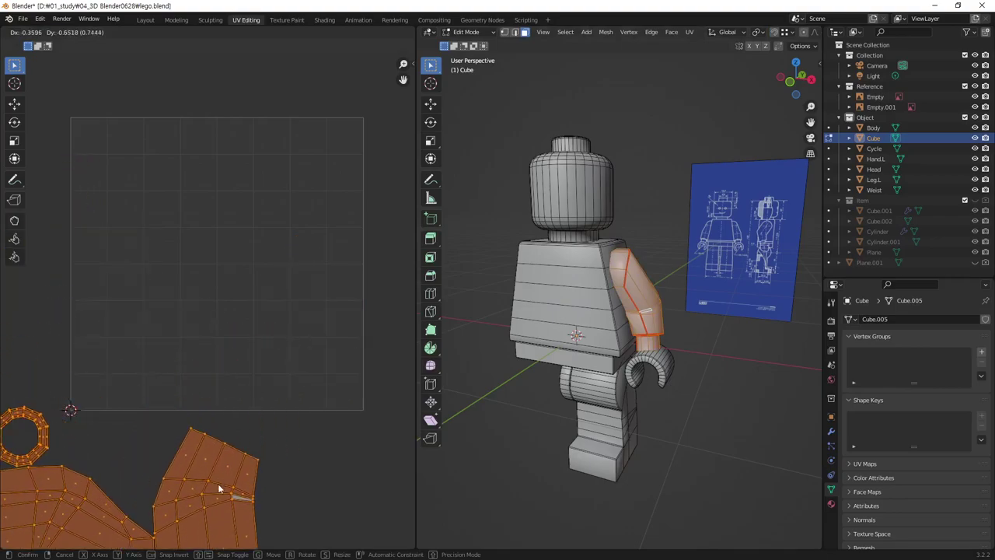
{"action": "left_click", "coordinate": [220, 488]}
{"action": "key", "text": "Tab"}
Select Body, Waist, Leg.L, Cycle and Head, with Head active, and enter Edit Mode on them together
{"action": "left_click", "coordinate": [602, 346], "text": "shift"}
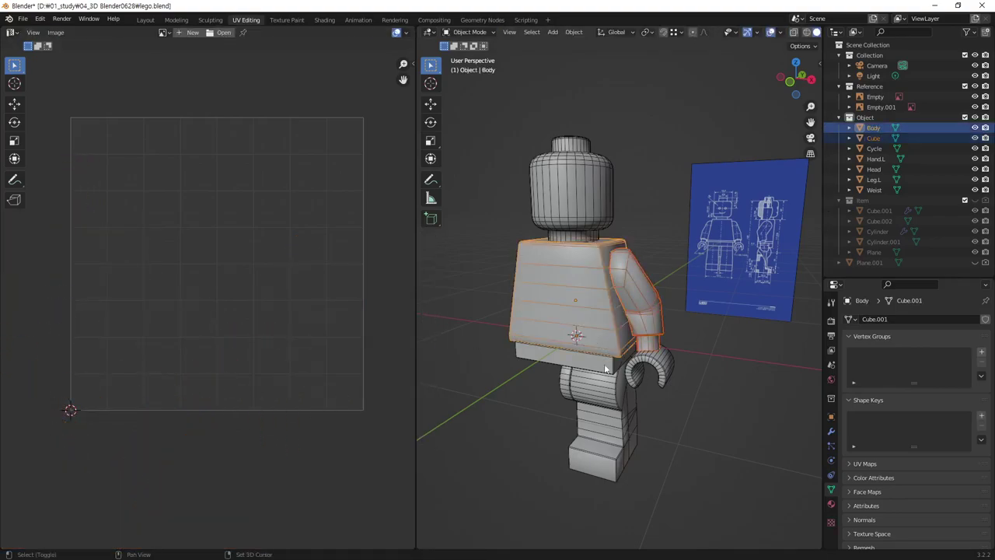
{"action": "left_click", "coordinate": [610, 379], "text": "shift"}
{"action": "left_click", "coordinate": [566, 387], "text": "shift"}
{"action": "left_click", "coordinate": [565, 386], "text": "shift"}
{"action": "left_click", "coordinate": [582, 200], "text": "shift"}
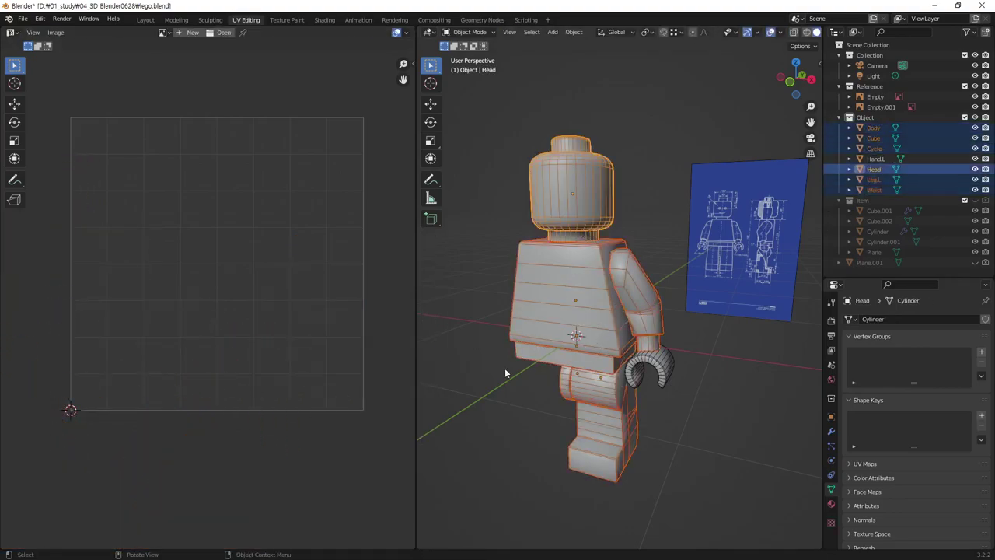
{"action": "middle_click_drag", "start_coordinate": [576, 307], "coordinate": [617, 291]}
{"action": "key", "text": "Tab"}
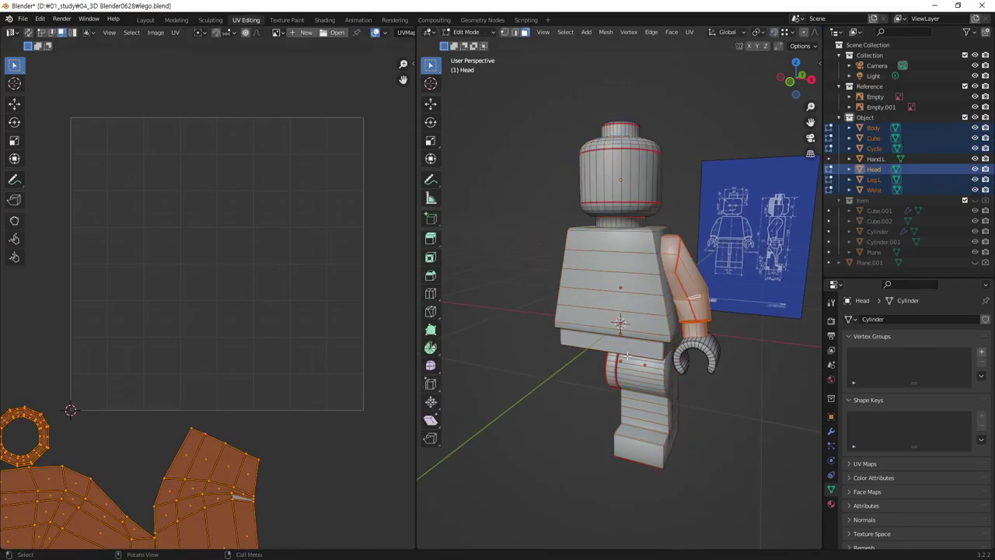
Select the whole right arm island and mirror it vertically (Mirror Y)
{"action": "key", "text": "a"}
{"action": "middle_click_drag", "start_coordinate": [268, 350], "coordinate": [373, 285]}
{"action": "scroll", "coordinate": [342, 326], "scroll_direction": "down", "scroll_amount": 1}
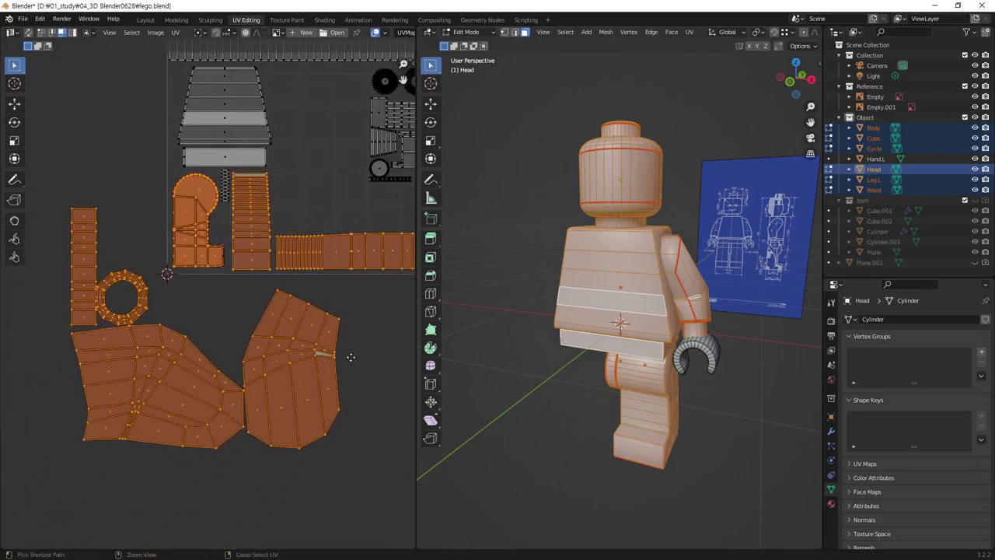
{"action": "left_click", "coordinate": [358, 477]}
{"action": "left_click", "coordinate": [315, 381]}
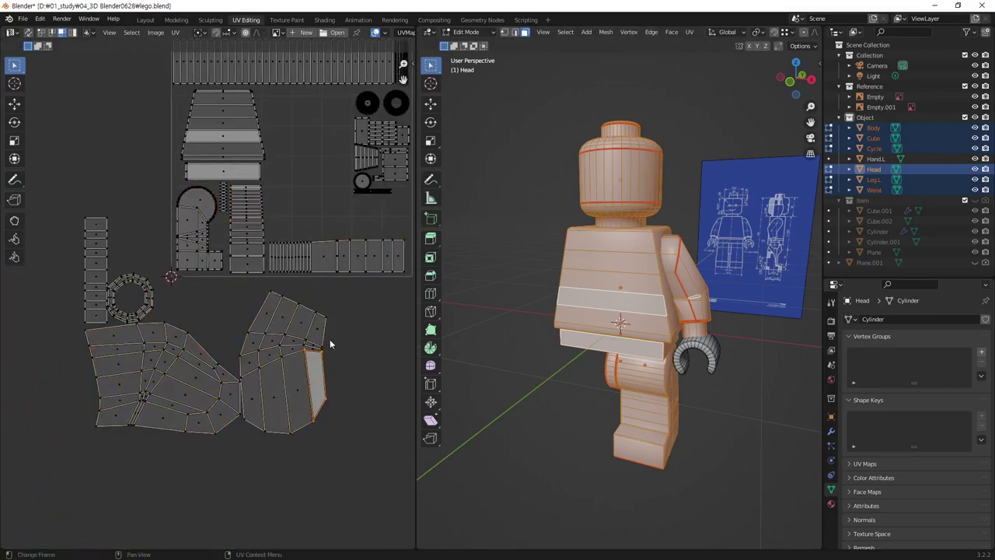
{"action": "key", "text": "ctrl+KP_Add"}
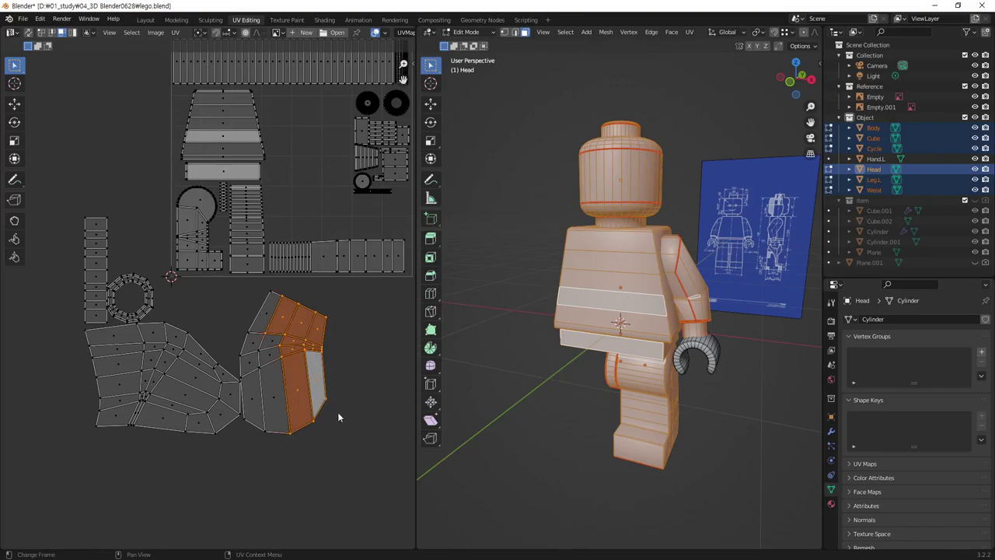
{"action": "key", "text": "ctrl+KP_Add"}
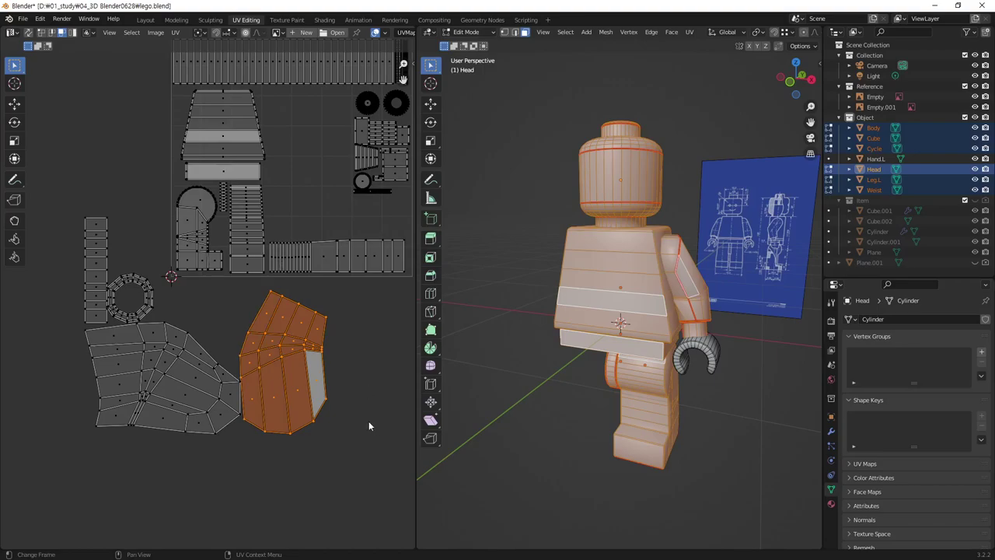
{"action": "right_click", "coordinate": [301, 368]}
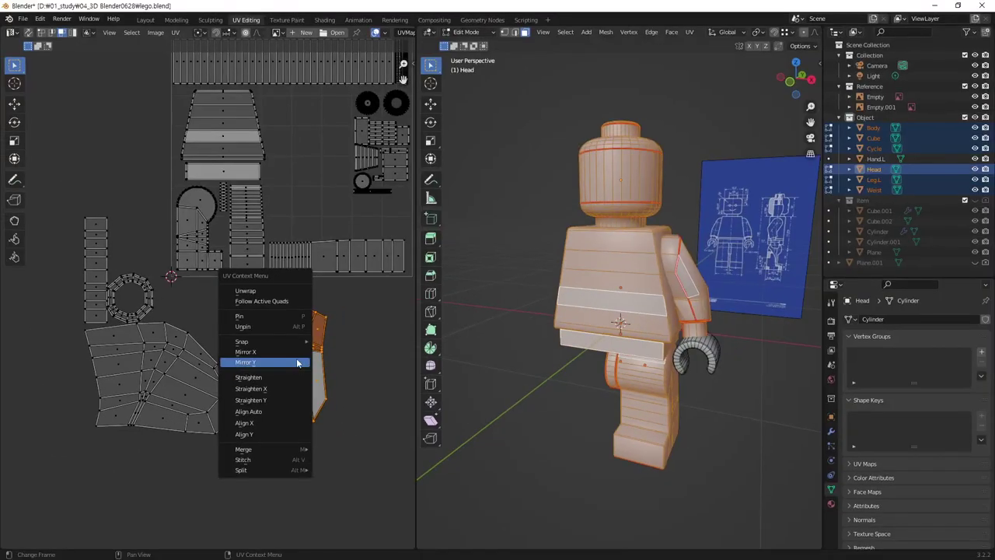
{"action": "left_click", "coordinate": [298, 363]}
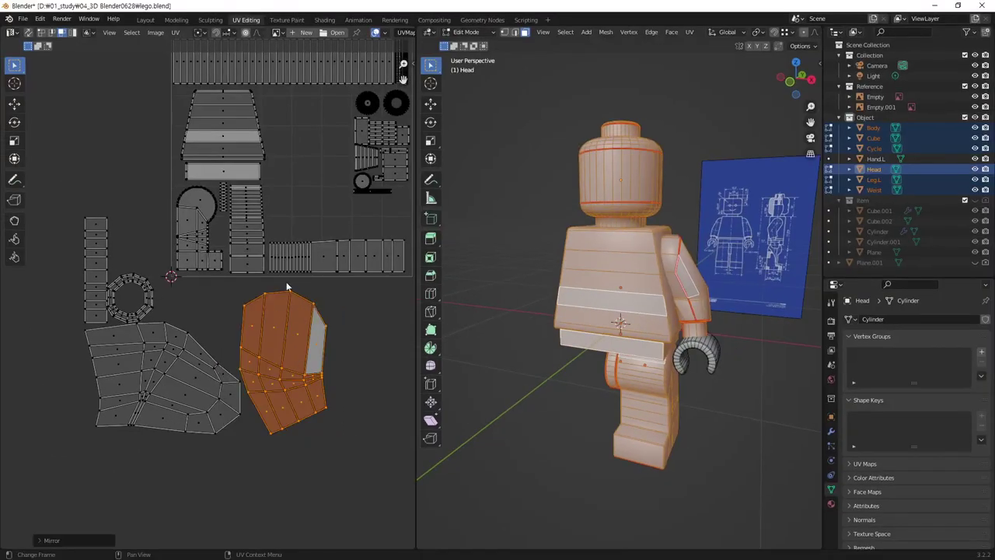
Scale the mirrored island down and fit it into the gap in the top cluster
{"action": "key", "text": "g"}
{"action": "left_click", "coordinate": [344, 208]}
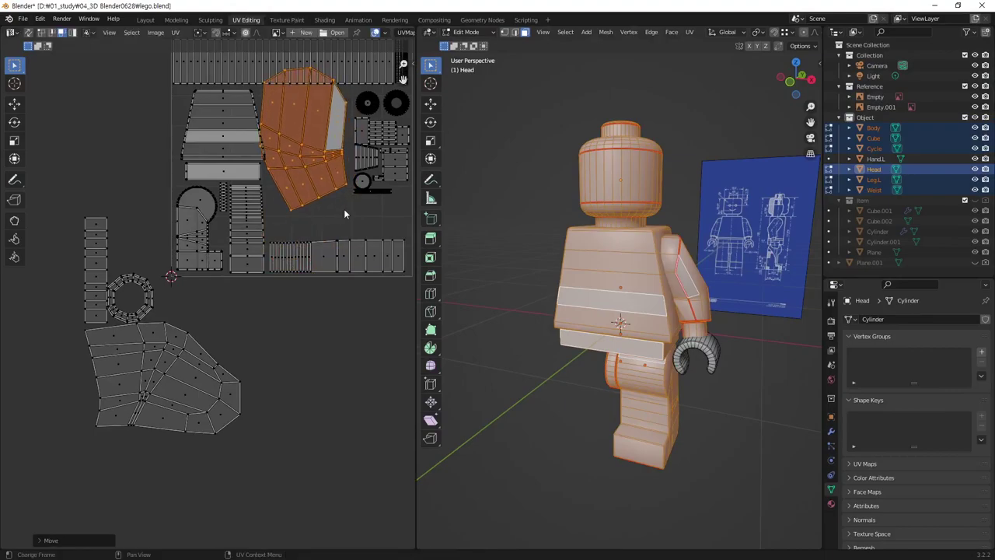
{"action": "key", "text": "s"}
{"action": "left_click", "coordinate": [338, 183]}
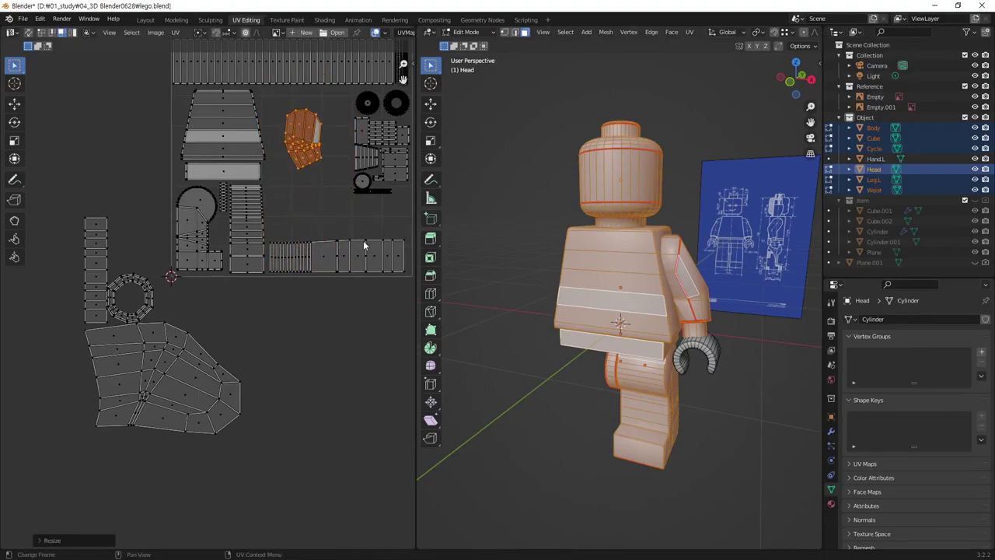
{"action": "key", "text": "g"}
{"action": "left_click", "coordinate": [341, 229]}
{"action": "key", "text": "s"}
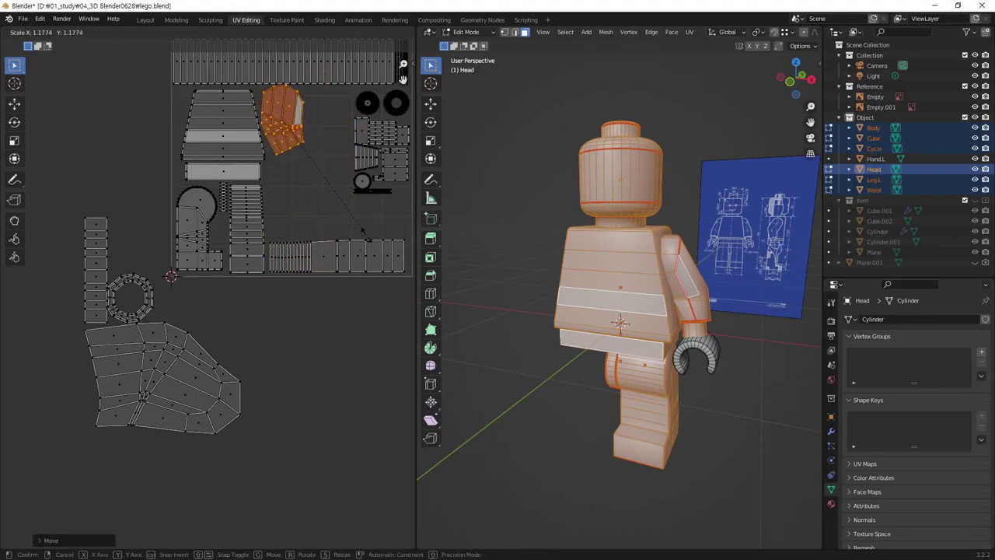
{"action": "left_click", "coordinate": [370, 250]}
{"action": "key", "text": "g"}
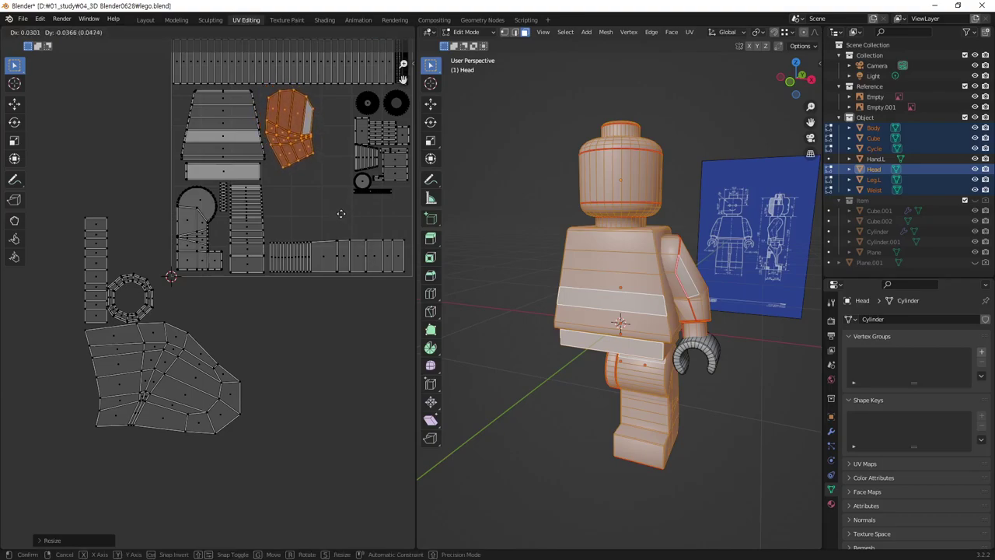
{"action": "left_click", "coordinate": [341, 214]}
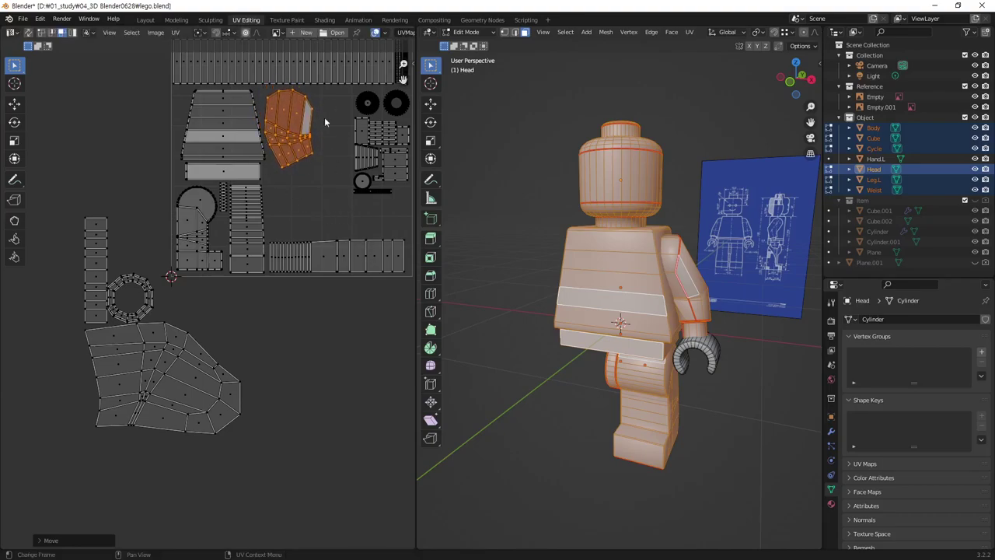
{"action": "key", "text": "s"}
{"action": "left_click", "coordinate": [354, 206]}
Select the whole lower arm island, undoing an accidental change along the way
{"action": "left_click", "coordinate": [225, 414]}
{"action": "key", "text": "ctrl+l"}
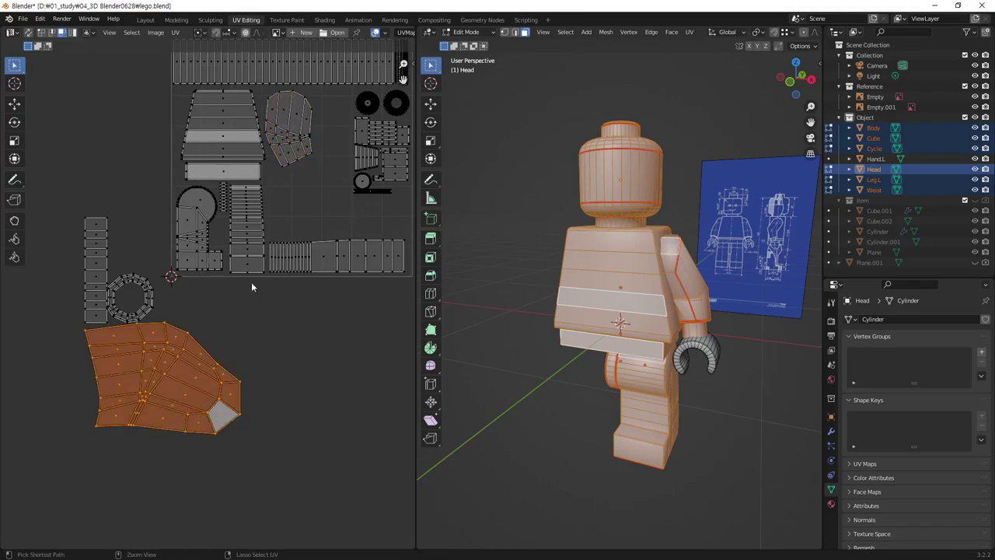
{"action": "key", "text": "t"}
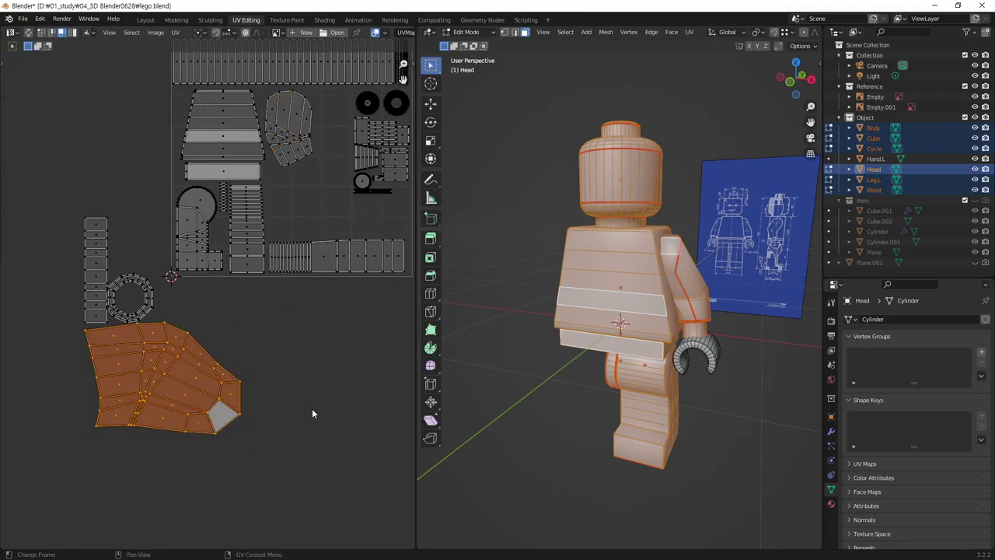
{"action": "left_click", "coordinate": [529, 410]}
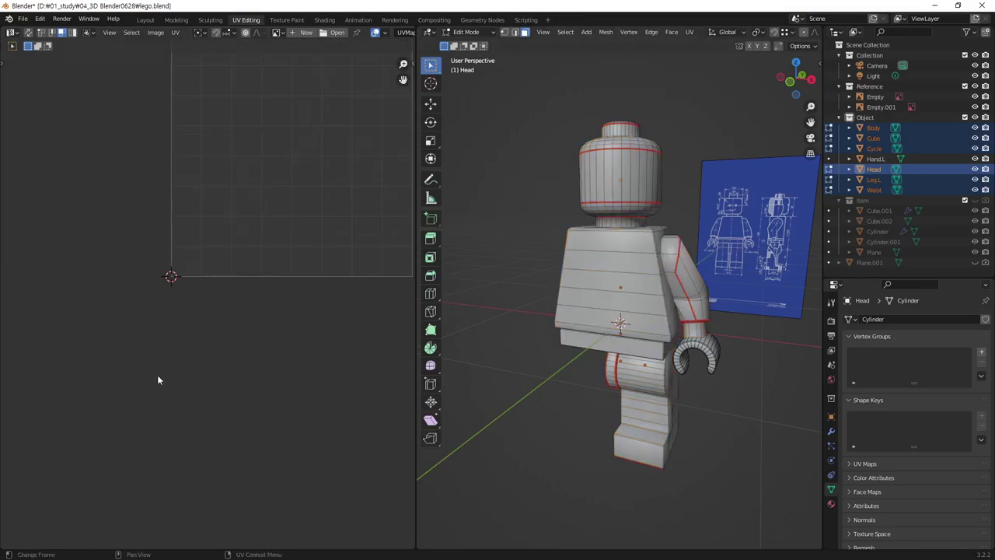
{"action": "key", "text": "t"}
{"action": "key", "text": "ctrl+z"}
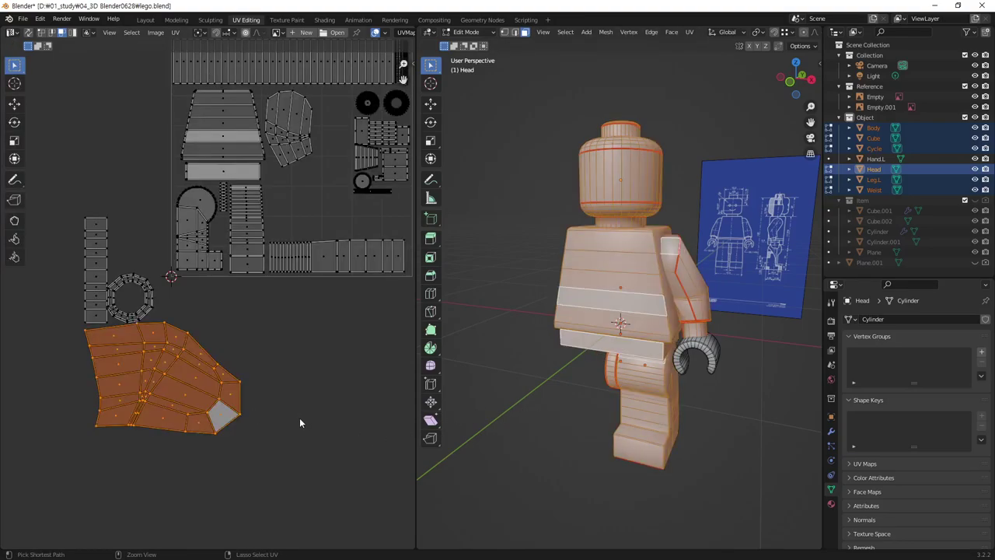
{"action": "left_click", "coordinate": [273, 413]}
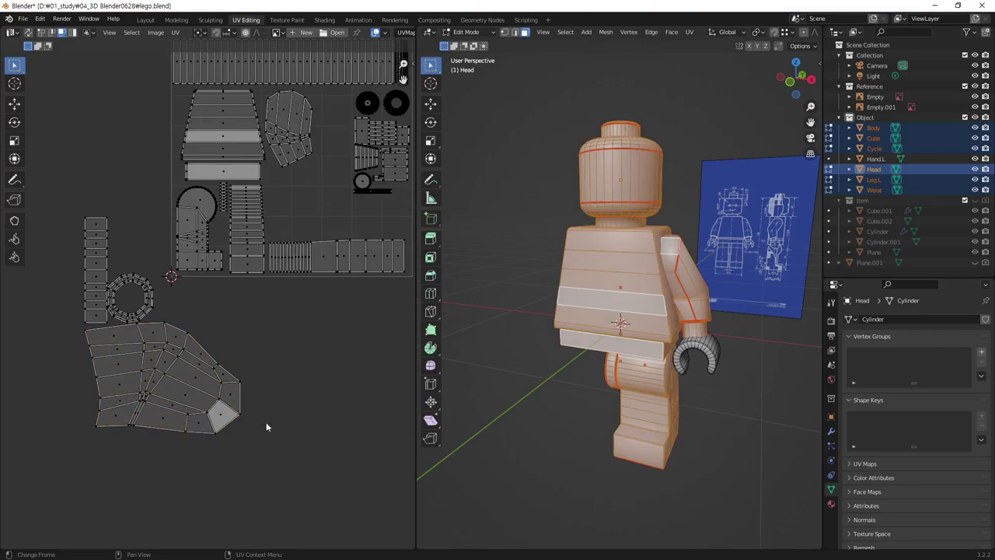
{"action": "left_click", "coordinate": [223, 413]}
{"action": "key", "text": "ctrl+l"}
Shrink the lower island to about half size and place it beside the neighbouring islands
{"action": "key", "text": "s"}
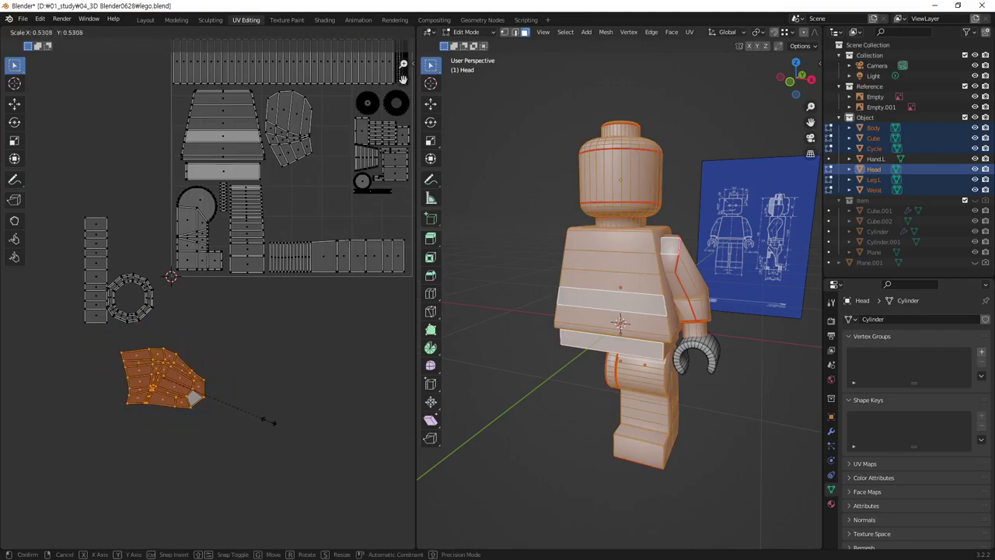
{"action": "left_click", "coordinate": [238, 452]}
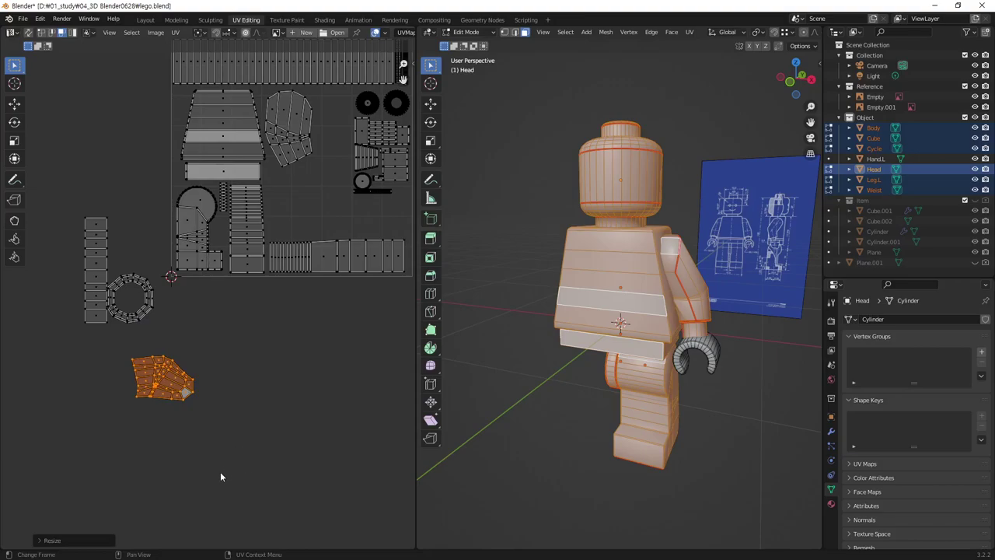
{"action": "key", "text": "g"}
{"action": "left_click", "coordinate": [365, 228]}
{"action": "middle_click_drag", "start_coordinate": [293, 297], "coordinate": [227, 402]}
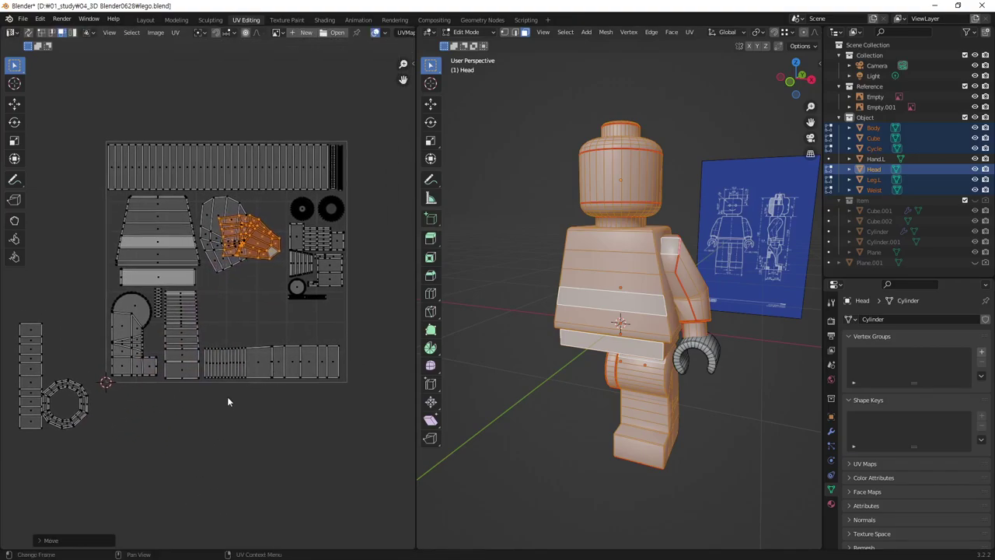
{"action": "key", "text": "g"}
{"action": "left_click", "coordinate": [320, 416]}
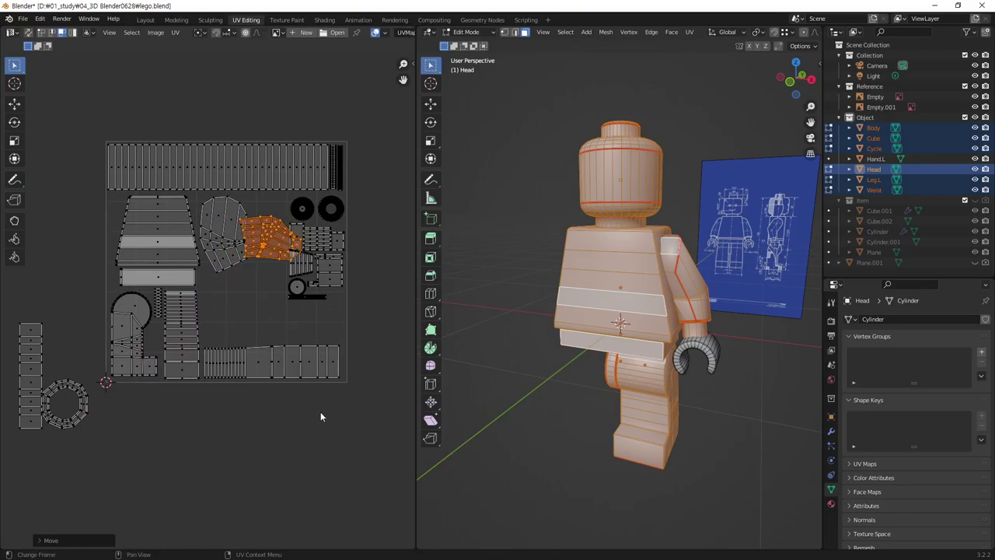
Rotate the lower island by 180°
{"action": "type", "text": "r90"}
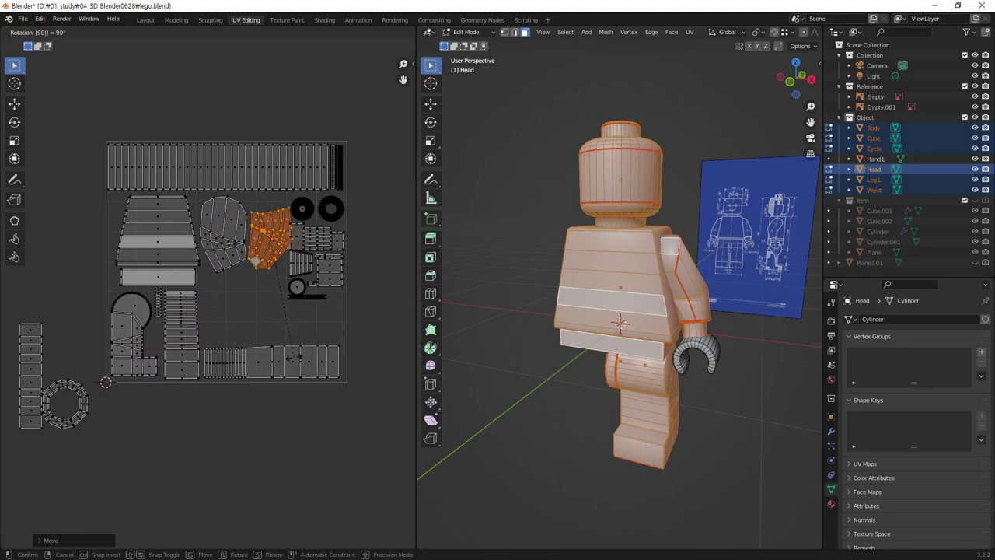
{"action": "key", "text": "BackSpace"}
{"action": "key", "text": "BackSpace"}
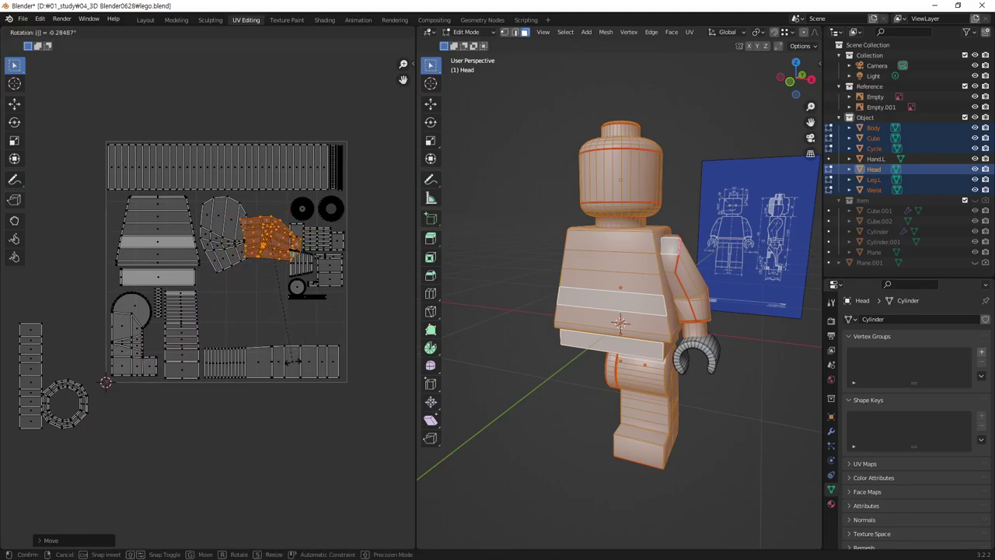
{"action": "type", "text": "180"}
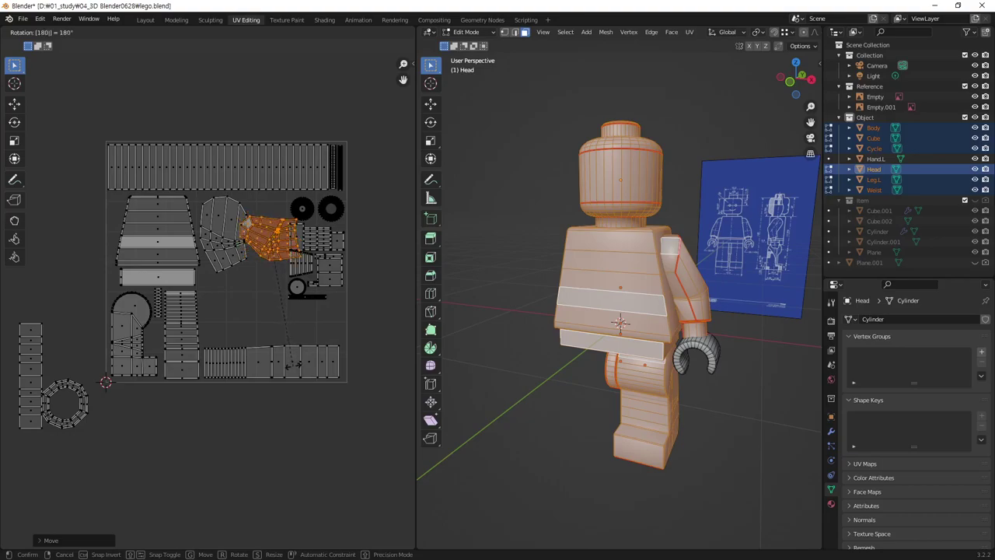
{"action": "key", "text": "Return"}
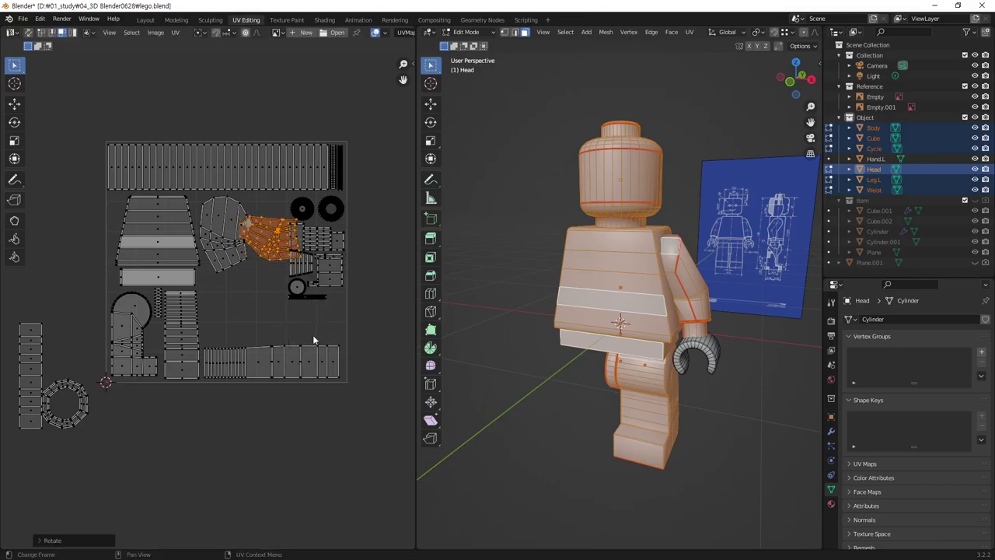
Turn the fan-shaped island upright, shrink it and tuck it into the free gap
{"action": "key", "text": "r"}
{"action": "type", "text": "90"}
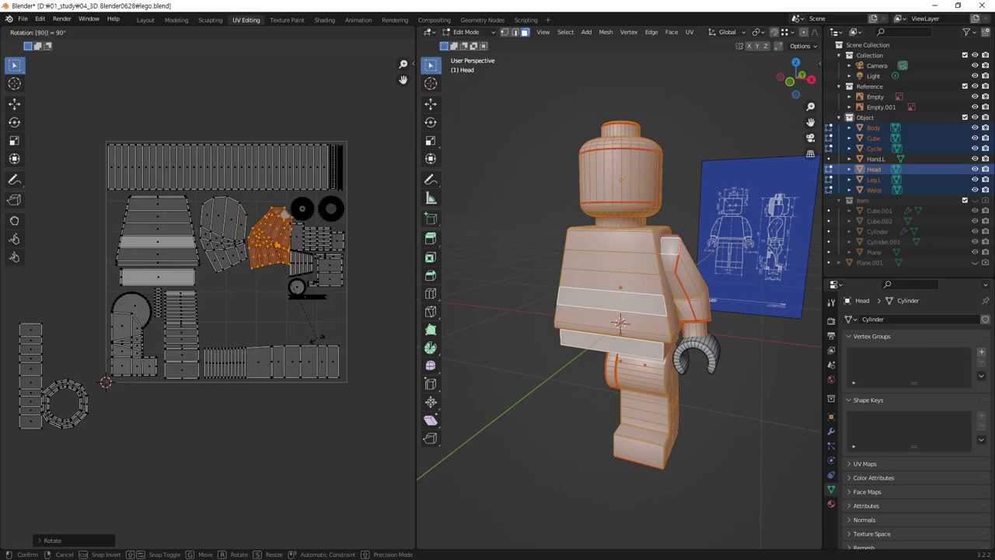
{"action": "left_click", "coordinate": [306, 319]}
{"action": "key", "text": "s"}
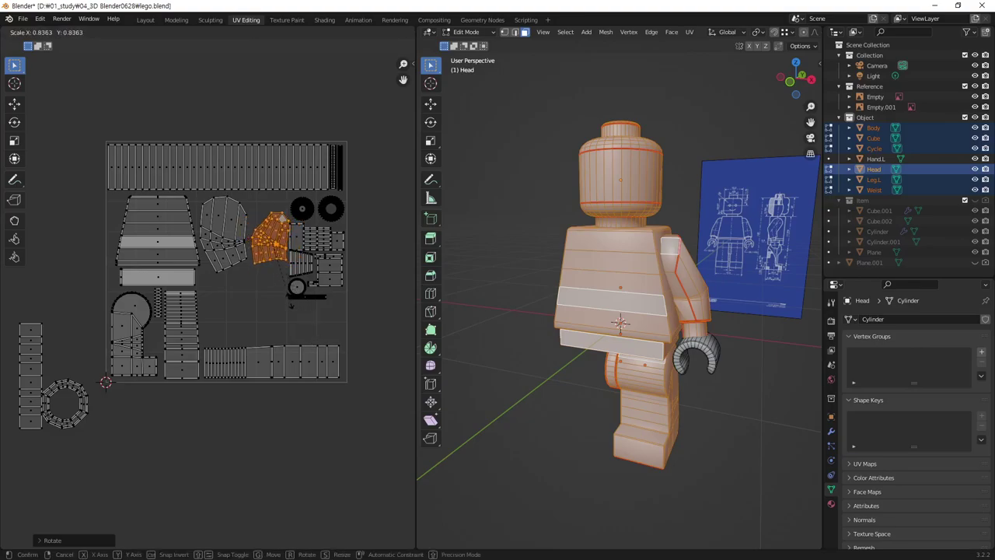
{"action": "left_click", "coordinate": [285, 300]}
{"action": "key", "text": "g"}
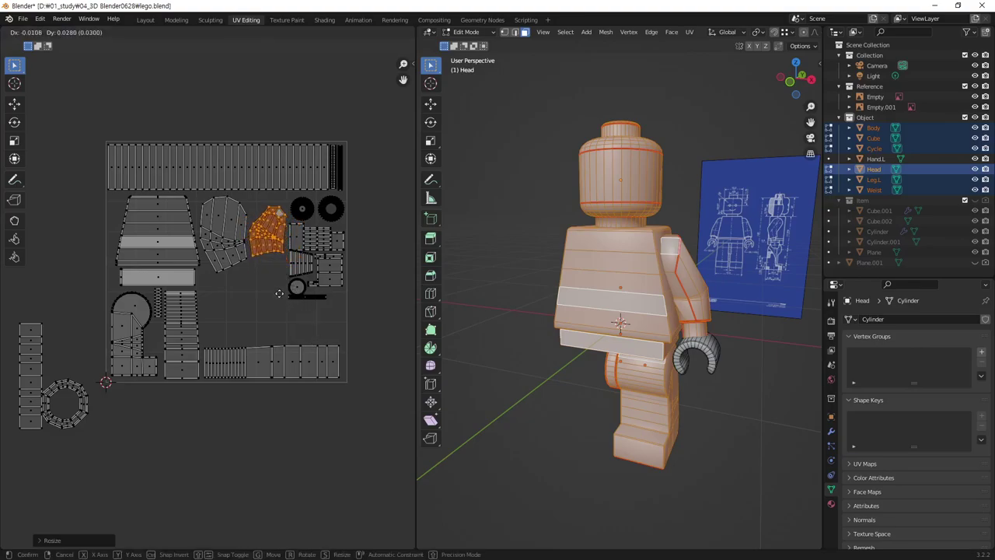
{"action": "left_click", "coordinate": [280, 296]}
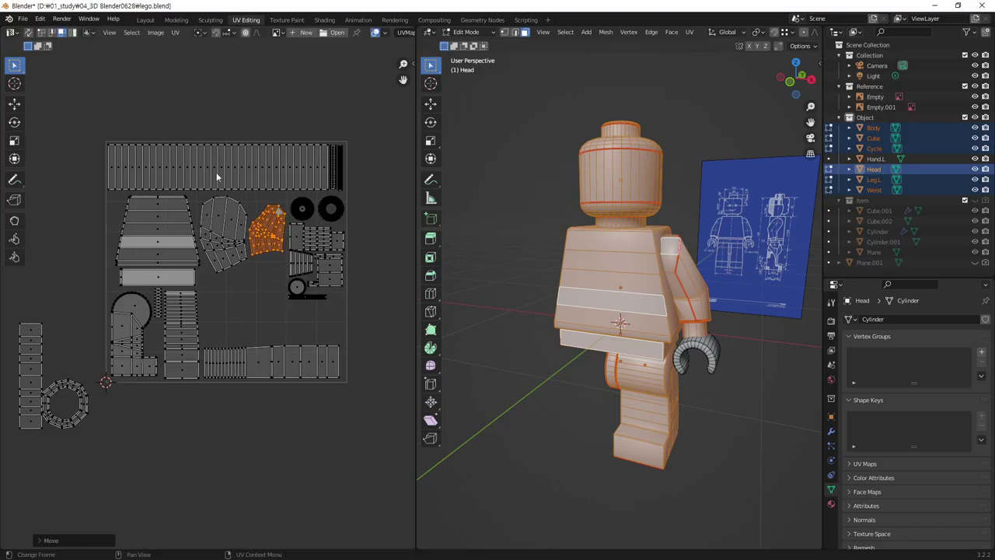
Box-select the tall strip island outside the square and move it inside the UV square
{"action": "left_click", "coordinate": [166, 397]}
{"action": "middle_click_drag", "start_coordinate": [37, 400], "coordinate": [88, 359]}
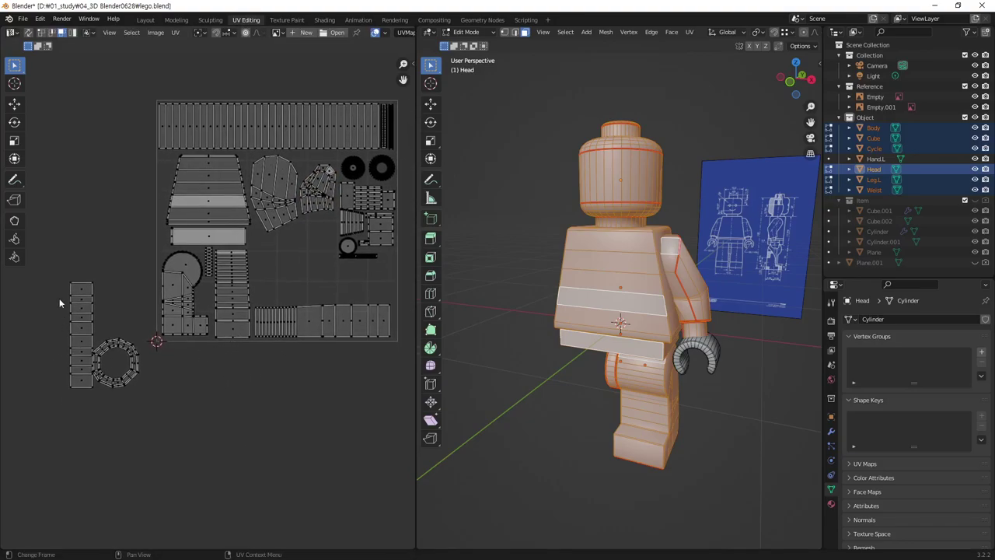
{"action": "key", "text": "b"}
{"action": "left_click_drag", "start_coordinate": [87, 360], "coordinate": [84, 425]}
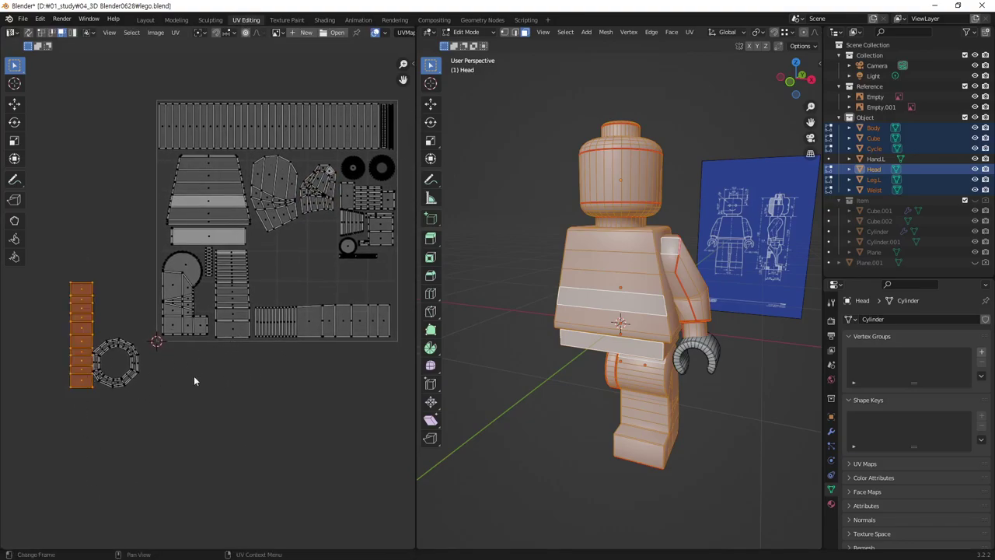
{"action": "key", "text": "g"}
{"action": "left_click", "coordinate": [322, 372]}
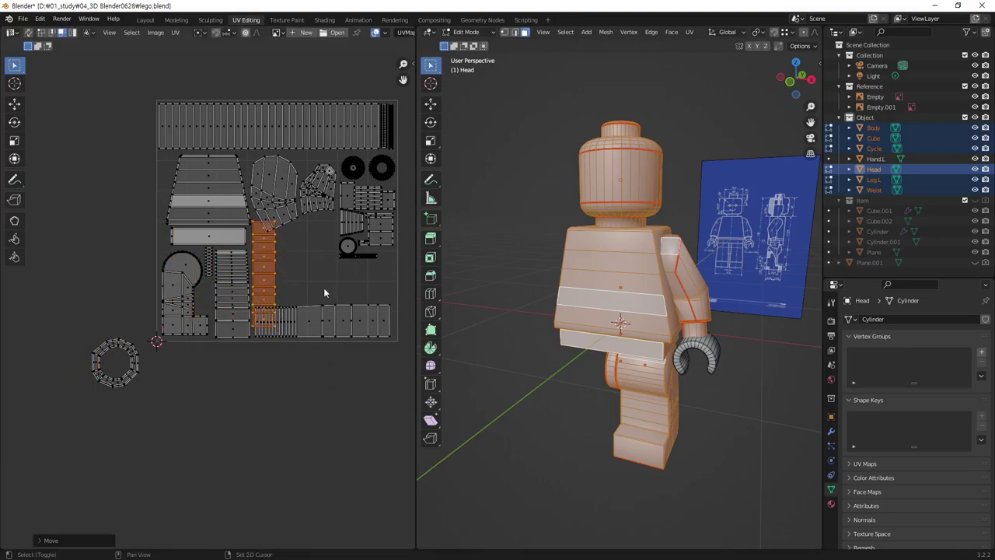
Shrink the tall strip and nudge it into its final spot among the islands
{"action": "middle_click_drag", "start_coordinate": [324, 287], "coordinate": [284, 330]}
{"action": "key", "text": "s"}
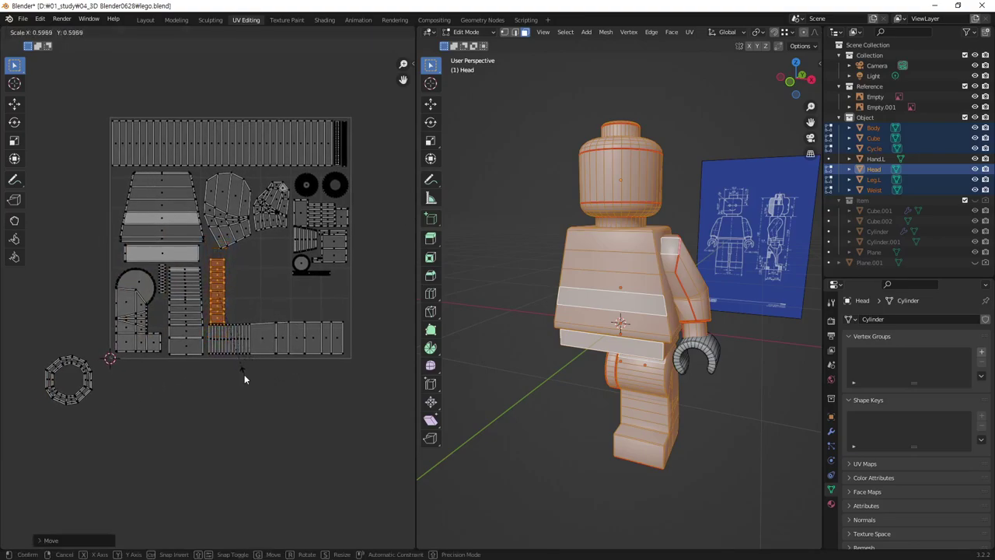
{"action": "left_click", "coordinate": [245, 377]}
{"action": "key", "text": "g"}
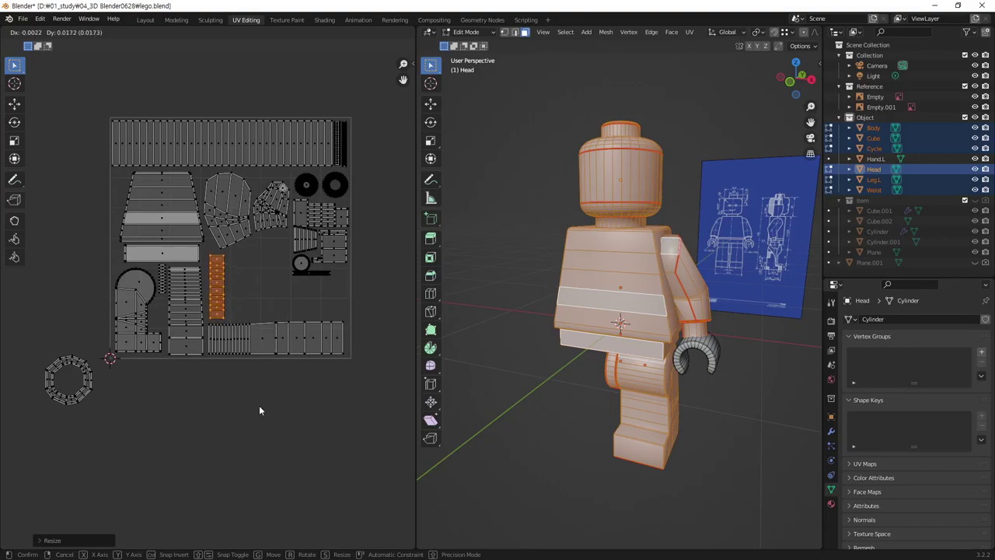
{"action": "left_click", "coordinate": [259, 405]}
{"action": "key", "text": "s"}
{"action": "left_click", "coordinate": [286, 384]}
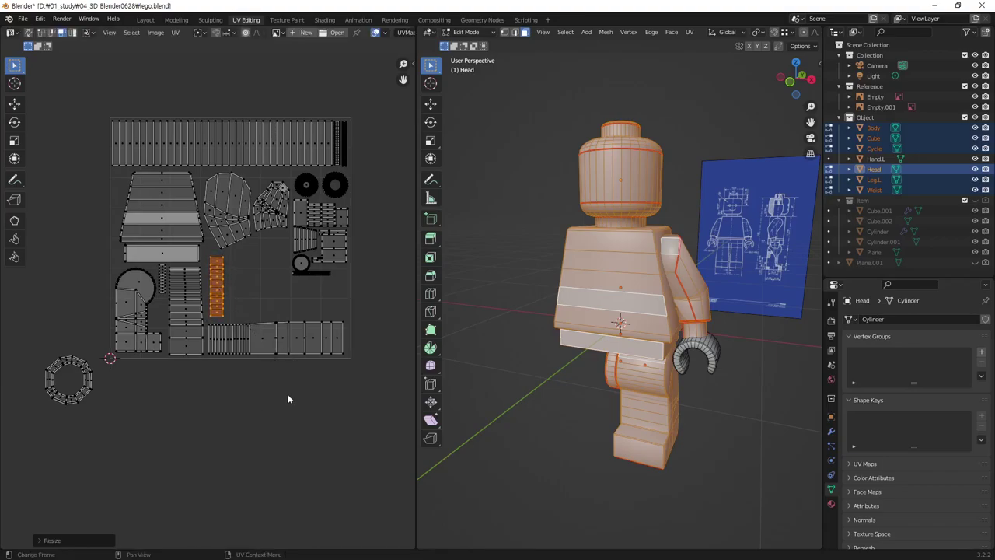
{"action": "key", "text": "g"}
{"action": "left_click", "coordinate": [285, 401]}
Select the ring island, scale it down and move it into the UV square
{"action": "middle_click_drag", "start_coordinate": [128, 379], "coordinate": [107, 377]}
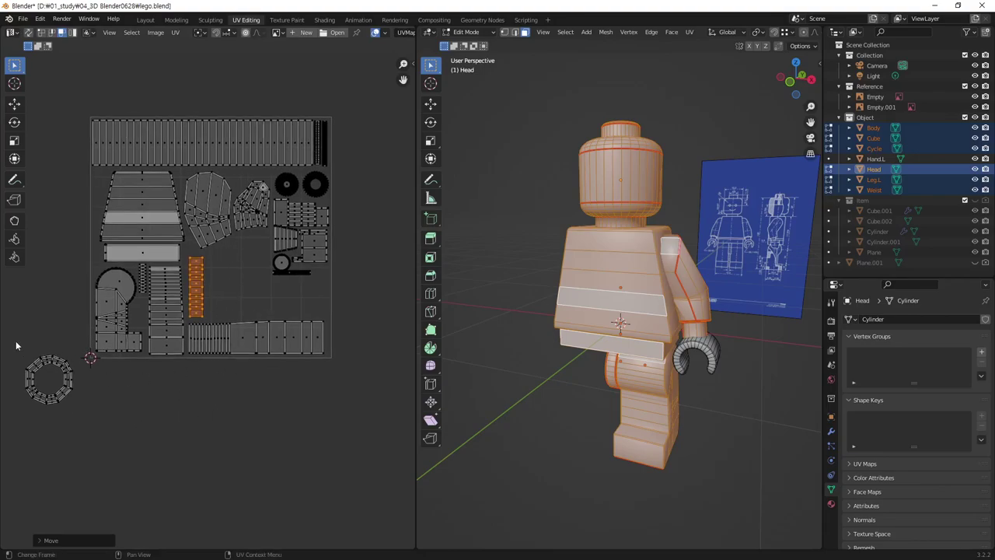
{"action": "left_click_drag", "start_coordinate": [15, 345], "coordinate": [80, 415]}
{"action": "key", "text": "s"}
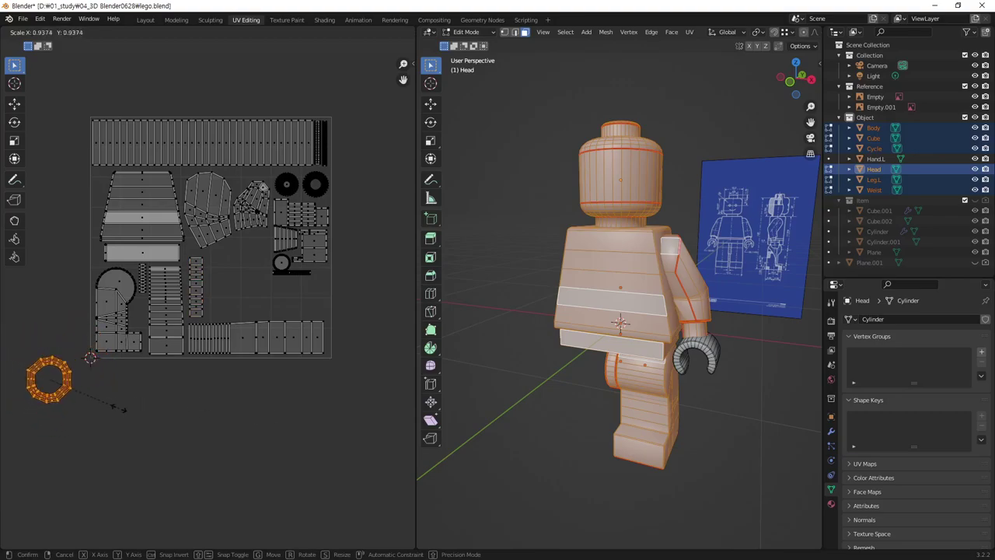
{"action": "left_click", "coordinate": [119, 407]}
{"action": "key", "text": "g"}
{"action": "left_click", "coordinate": [260, 393]}
{"action": "key", "text": "s"}
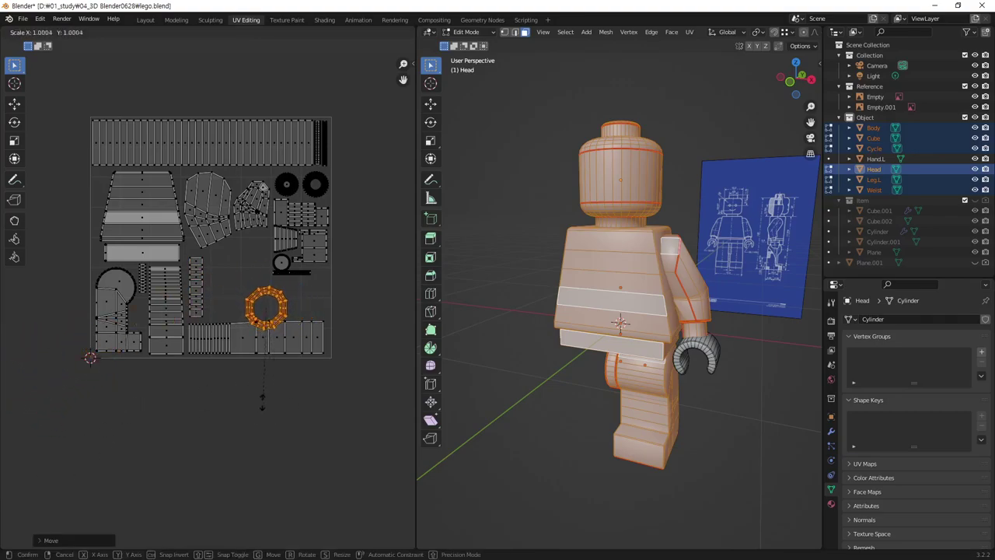
{"action": "left_click", "coordinate": [252, 373]}
{"action": "key", "text": "g"}
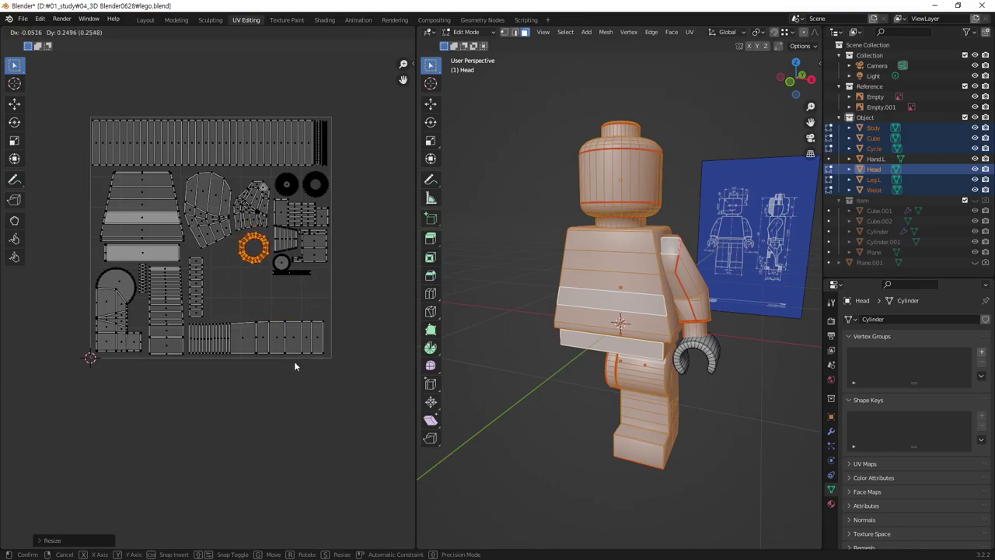
{"action": "left_click", "coordinate": [295, 362]}
Fine-tune the ring's size and position beside the small circle island, then deselect it
{"action": "key", "text": "g"}
{"action": "left_click", "coordinate": [293, 375]}
{"action": "key", "text": "g"}
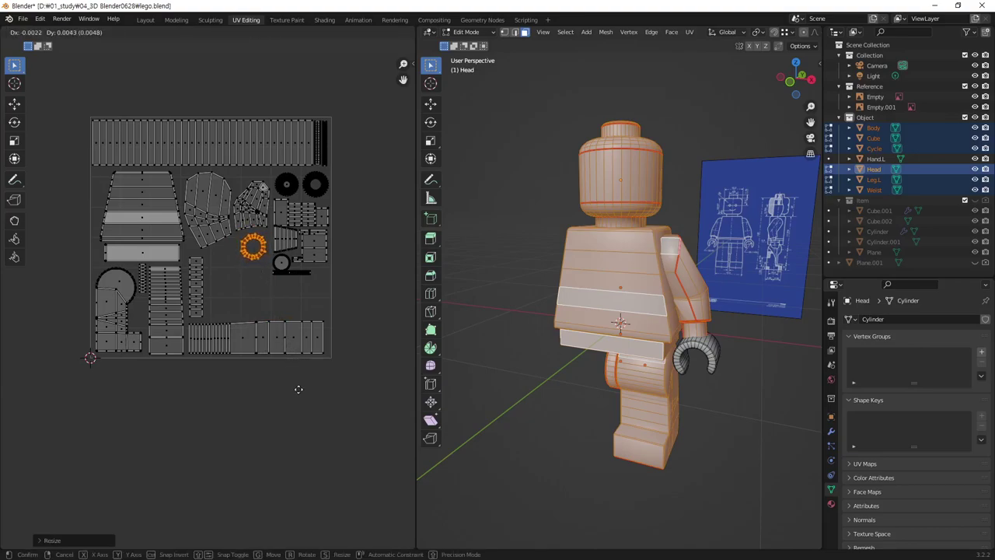
{"action": "left_click", "coordinate": [299, 389]}
{"action": "key", "text": "s"}
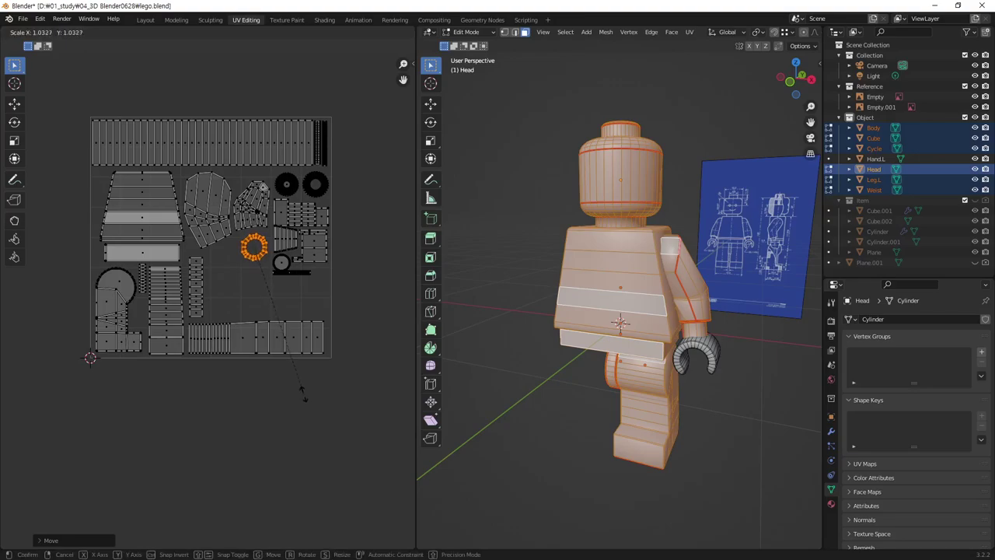
{"action": "left_click", "coordinate": [311, 402]}
{"action": "key", "text": "g"}
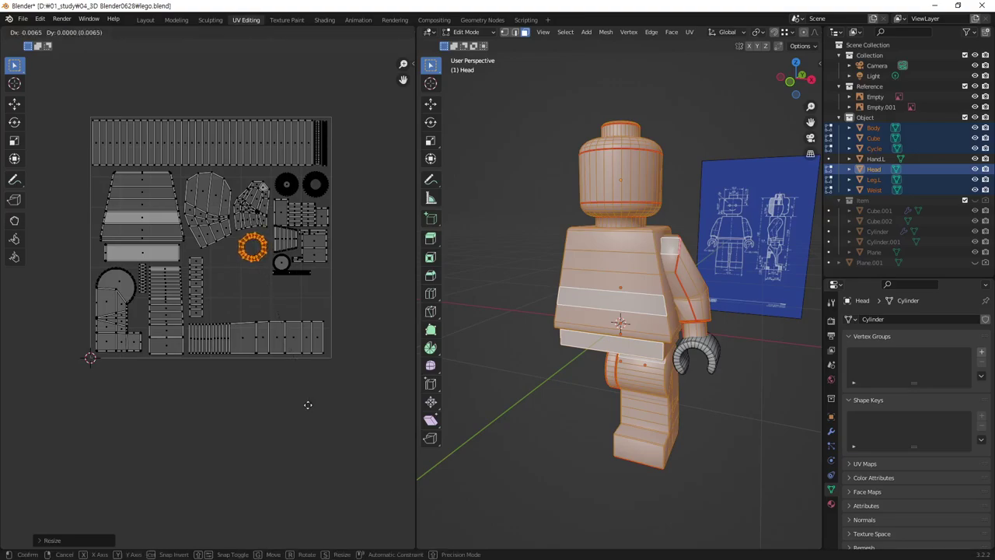
{"action": "left_click", "coordinate": [308, 404]}
{"action": "left_click", "coordinate": [295, 449]}
{"action": "scroll", "coordinate": [265, 320], "scroll_direction": "up", "scroll_amount": 1}
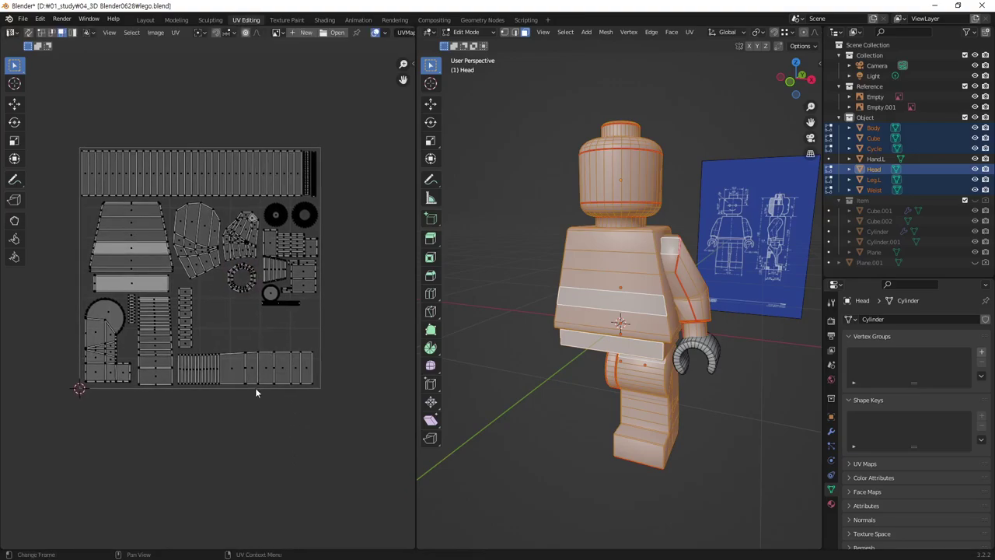
{"action": "scroll", "coordinate": [265, 320], "scroll_direction": "up", "scroll_amount": 2}
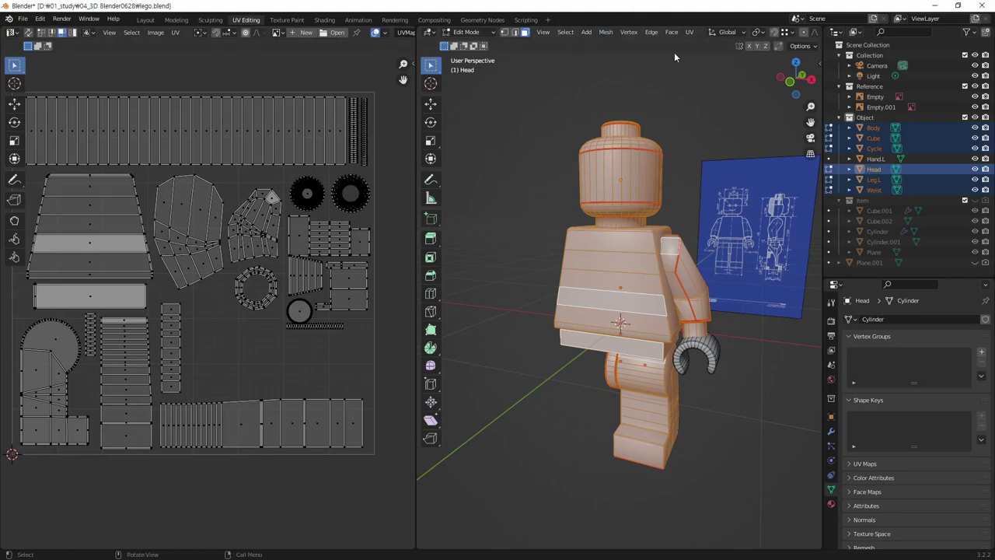
{"action": "mouse_move", "coordinate": [633, 358]}
{"action": "middle_mouse_down"}
{"action": "mouse_move", "coordinate": [614, 348]}
{"action": "mouse_move", "coordinate": [700, 335]}
{"action": "mouse_move", "coordinate": [565, 301]}
{"action": "mouse_move", "coordinate": [651, 313]}
{"action": "mouse_move", "coordinate": [677, 397]}
{"action": "middle_mouse_up"}
Return to Object Mode and select only the Hand.L object
{"action": "key", "text": "Tab"}
{"action": "left_click", "coordinate": [698, 309]}
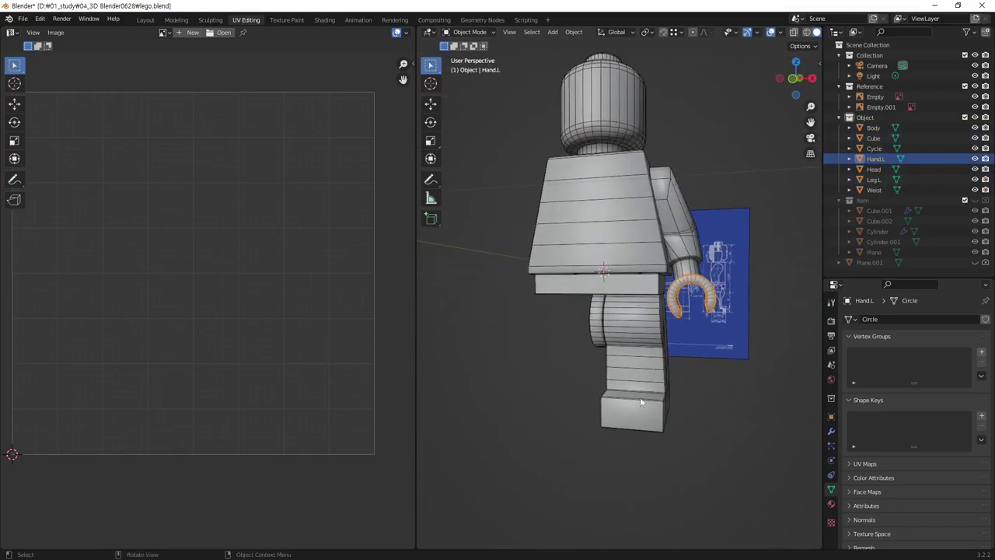
{"action": "mouse_move", "coordinate": [641, 402]}
{"action": "middle_mouse_down"}
{"action": "mouse_move", "coordinate": [557, 285]}
{"action": "mouse_move", "coordinate": [750, 286]}
{"action": "mouse_move", "coordinate": [667, 293]}
{"action": "mouse_move", "coordinate": [680, 272]}
{"action": "middle_mouse_up"}
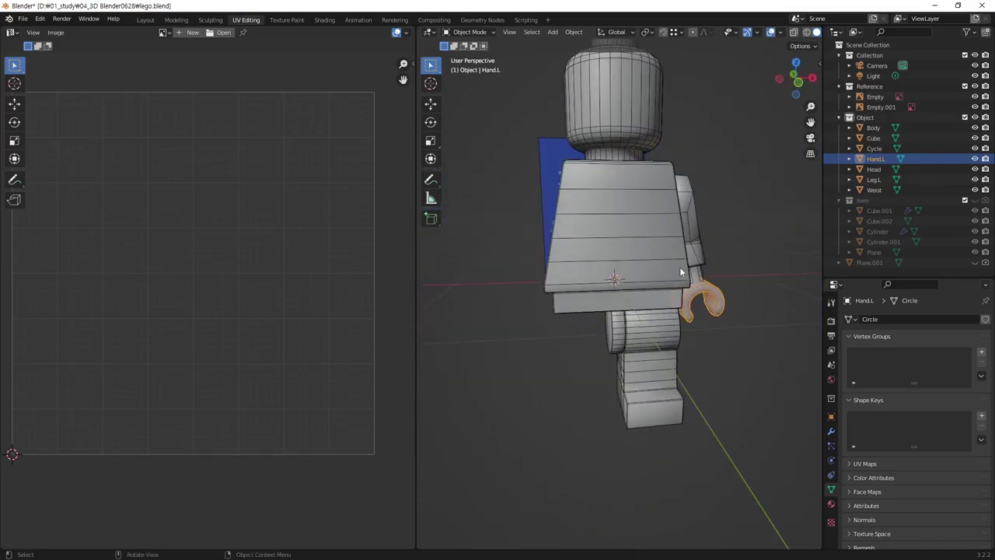
{"action": "left_click", "coordinate": [679, 267]}
{"action": "mouse_move", "coordinate": [667, 305]}
{"action": "middle_mouse_down"}
{"action": "mouse_move", "coordinate": [577, 300]}
{"action": "mouse_move", "coordinate": [571, 318]}
{"action": "mouse_move", "coordinate": [591, 311]}
{"action": "middle_mouse_up"}
Edit Hand.L in X-ray with its whole mesh selected, viewed face-on against the side blueprint
{"action": "key", "text": "Tab"}
{"action": "key", "text": "alt+z"}
{"action": "scroll", "coordinate": [622, 303], "scroll_direction": "up", "scroll_amount": 5}
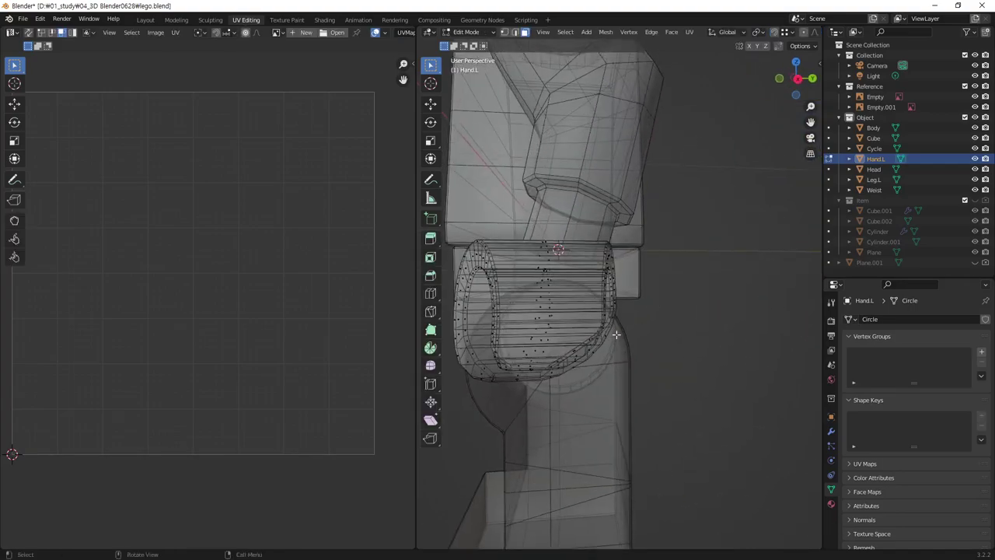
{"action": "middle_click_drag", "start_coordinate": [664, 288], "coordinate": [607, 321]}
{"action": "left_click_drag", "start_coordinate": [464, 201], "coordinate": [541, 386]}
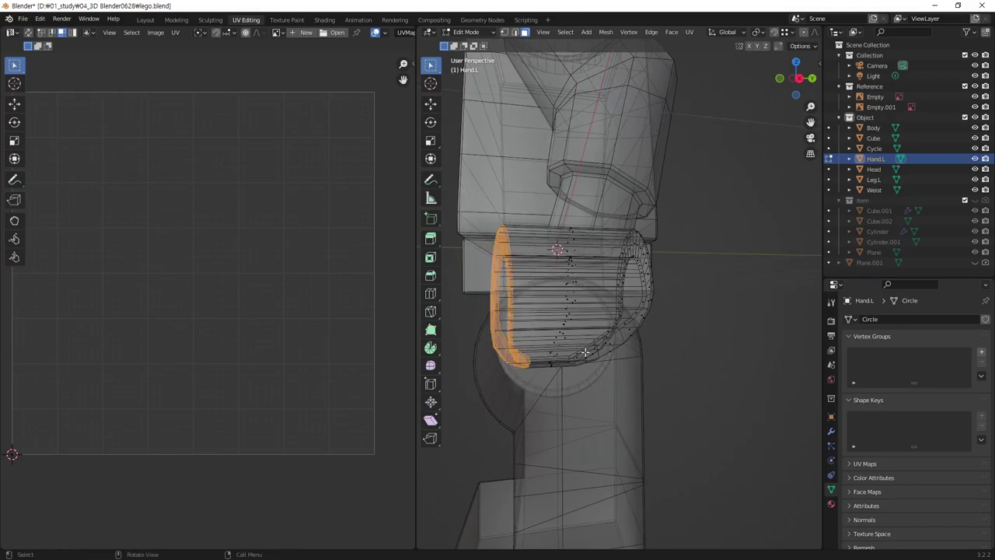
{"action": "middle_click_drag", "start_coordinate": [623, 326], "coordinate": [596, 329]}
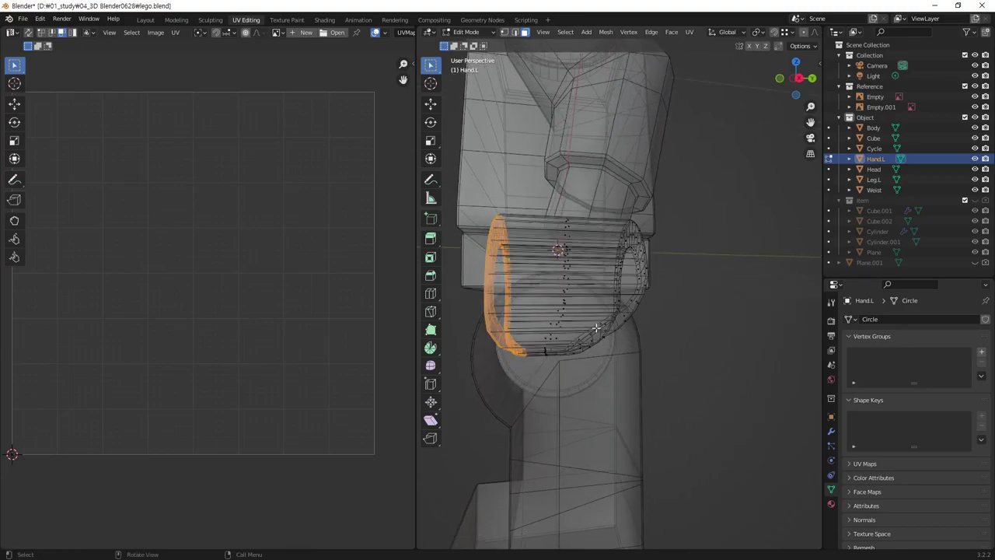
{"action": "mouse_move", "coordinate": [698, 187]}
{"action": "left_mouse_down"}
{"action": "mouse_move", "coordinate": [642, 296]}
{"action": "mouse_move", "coordinate": [555, 408]}
{"action": "left_mouse_up"}
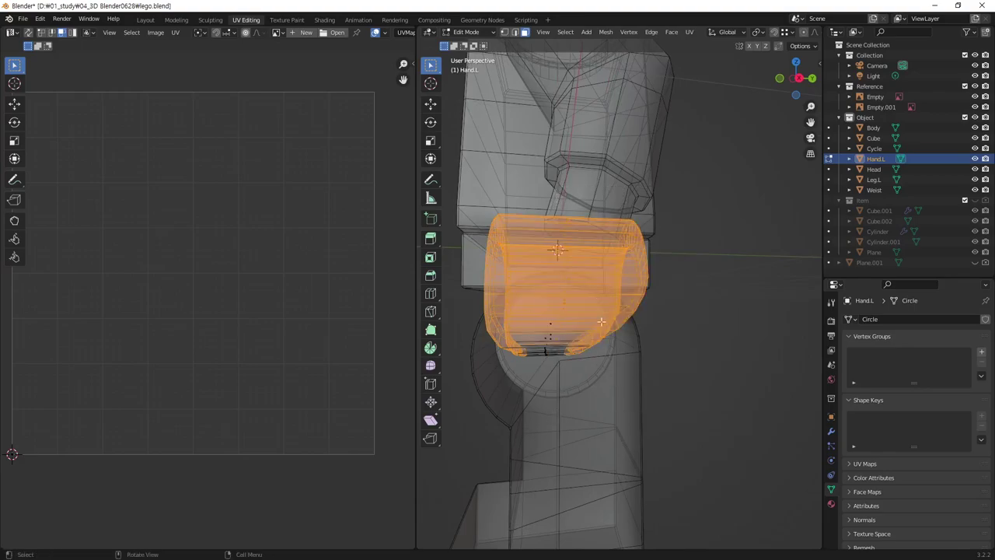
{"action": "middle_click_drag", "start_coordinate": [605, 329], "coordinate": [576, 317]}
{"action": "key", "text": "a"}
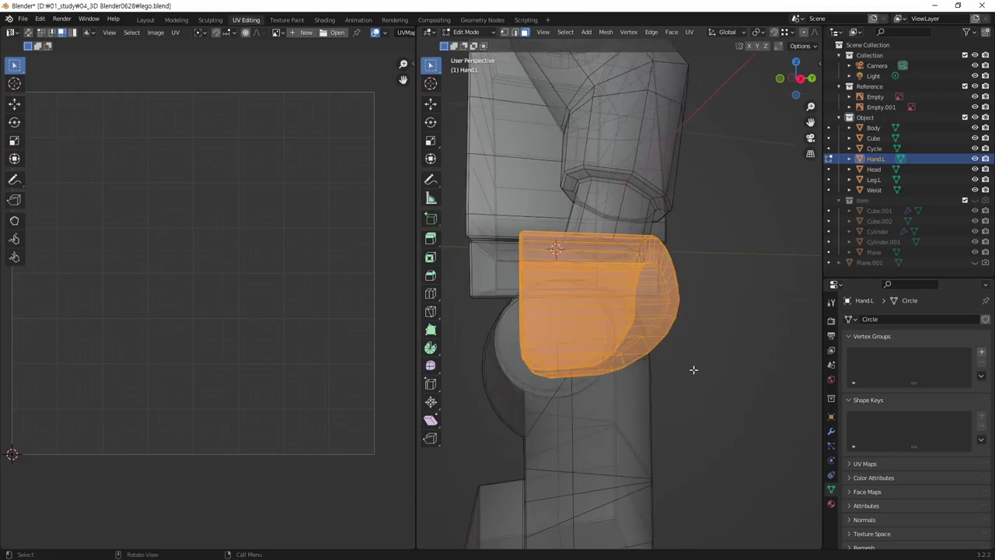
{"action": "middle_click_drag", "start_coordinate": [672, 354], "coordinate": [603, 359]}
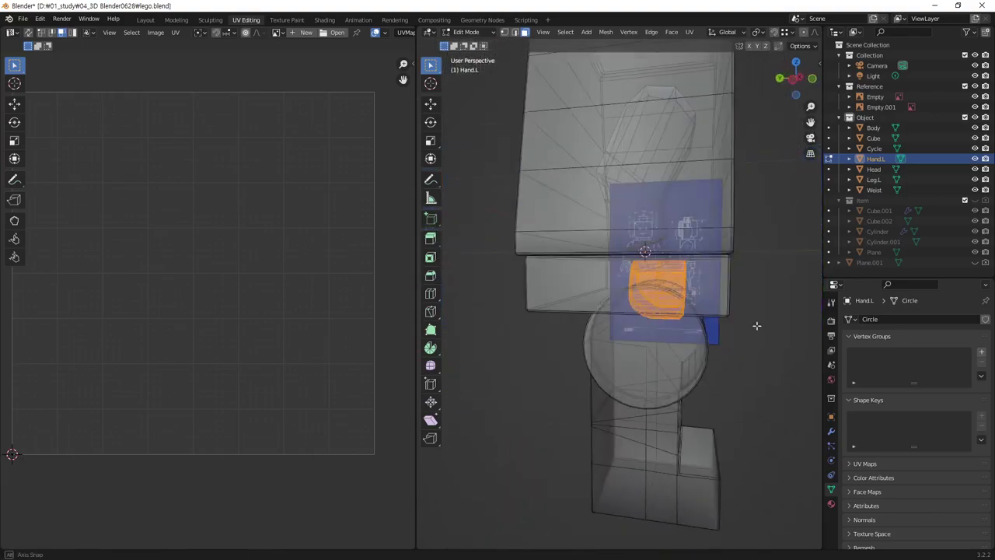
{"action": "mouse_move", "coordinate": [603, 358]}
{"action": "middle_mouse_down"}
{"action": "mouse_move", "coordinate": [757, 328]}
{"action": "mouse_move", "coordinate": [611, 368]}
{"action": "mouse_move", "coordinate": [587, 309]}
{"action": "middle_mouse_up"}
Add centred loop cuts around the Hand.L mesh
{"action": "key", "text": "ctrl+r"}
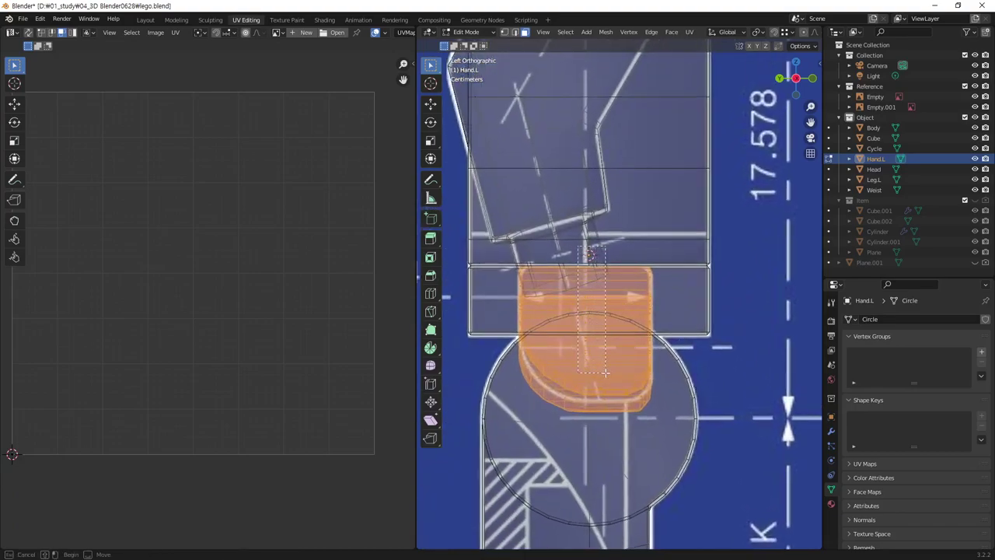
{"action": "scroll", "coordinate": [598, 372], "scroll_direction": "up", "scroll_amount": 10}
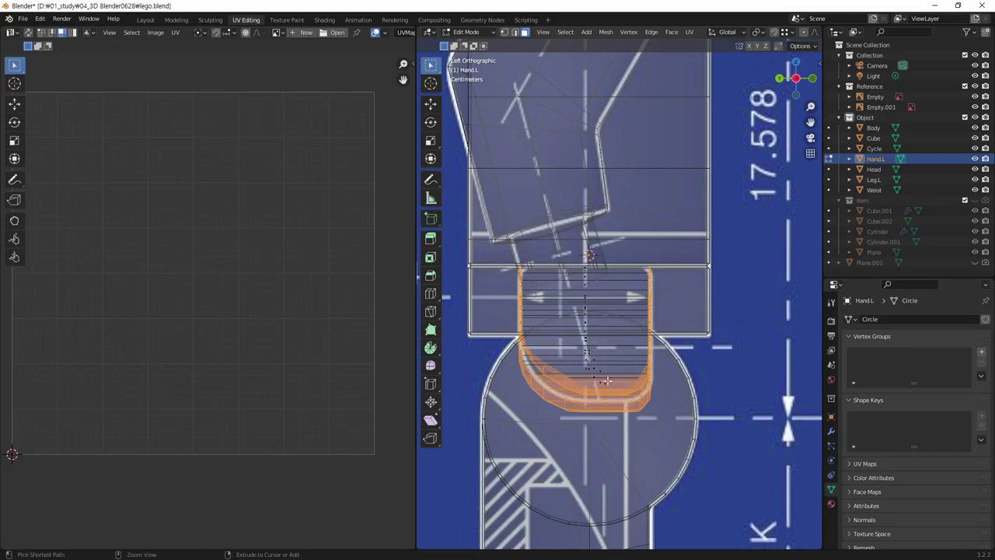
{"action": "left_click", "coordinate": [613, 432]}
{"action": "right_click", "coordinate": [614, 432]}
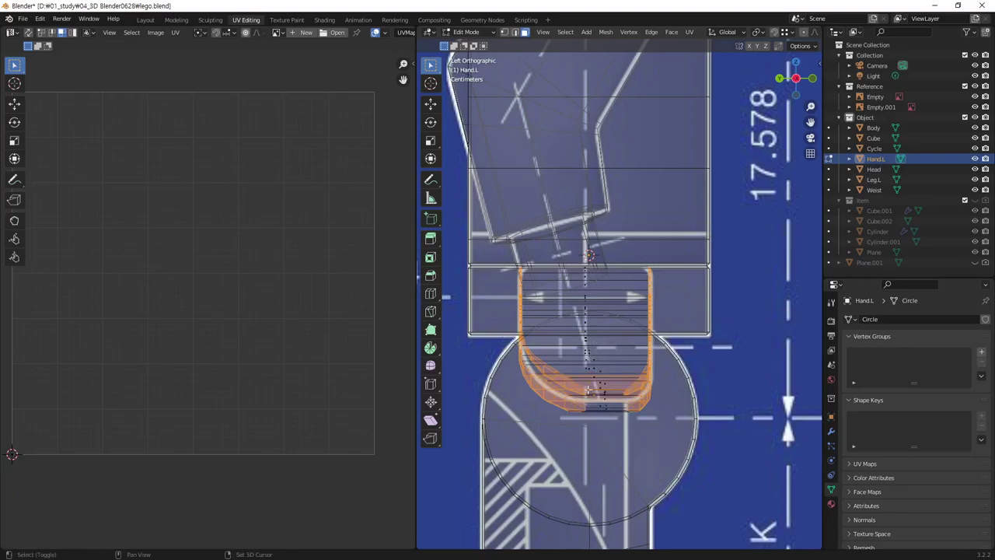
{"action": "middle_click_drag", "start_coordinate": [614, 432], "coordinate": [624, 293], "text": "ctrl"}
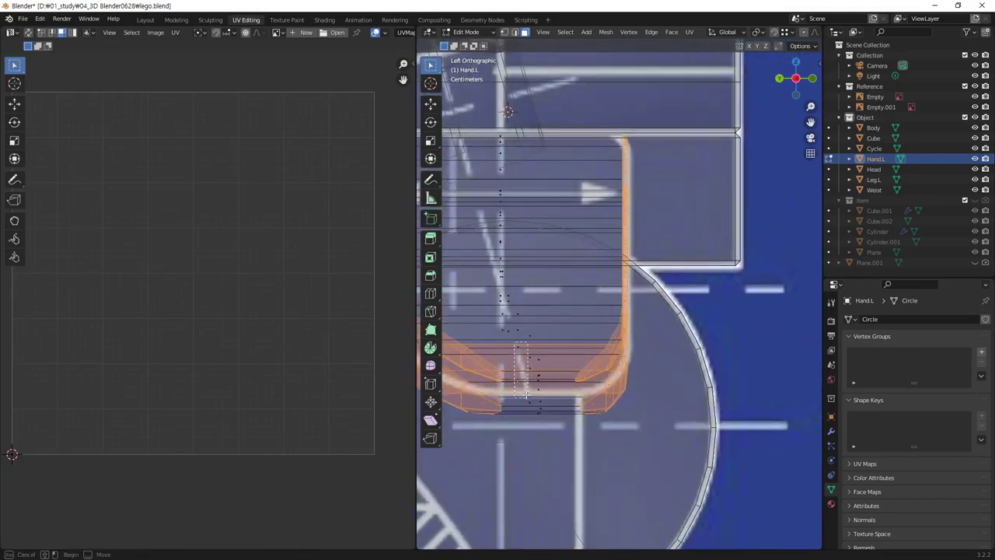
Deselect the middle faces to leave the C-shaped ring, viewed straight on
{"action": "left_click", "coordinate": [525, 417], "text": "shift"}
{"action": "middle_click_drag", "start_coordinate": [525, 416], "coordinate": [636, 378], "text": "shift"}
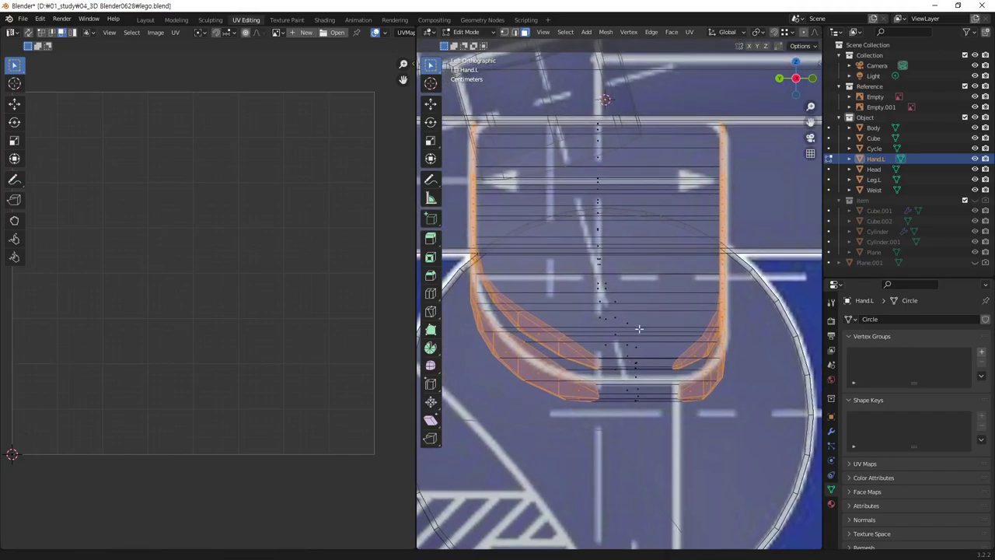
{"action": "scroll", "coordinate": [550, 422], "scroll_direction": "down", "scroll_amount": 2}
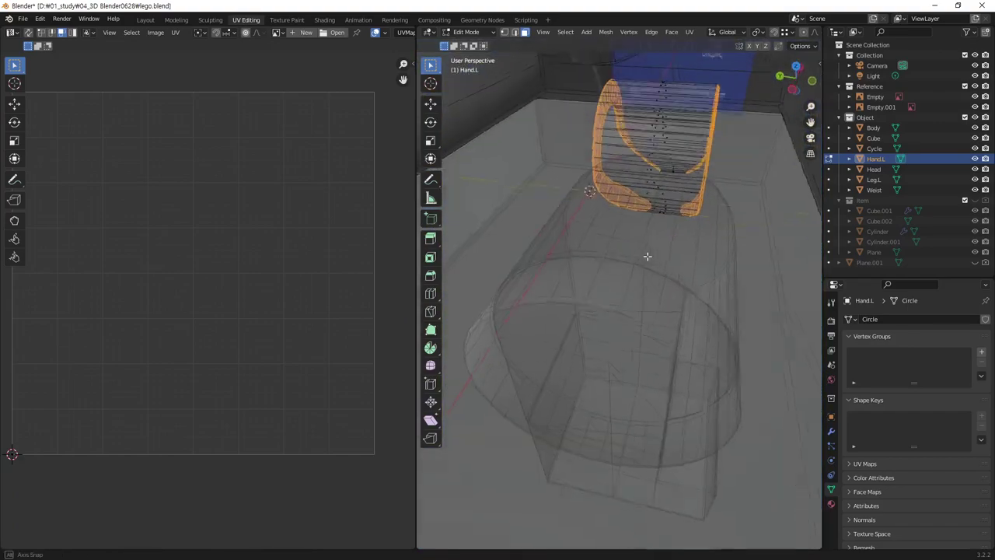
{"action": "mouse_move", "coordinate": [629, 234]}
{"action": "middle_mouse_down"}
{"action": "mouse_move", "coordinate": [471, 329]}
{"action": "mouse_move", "coordinate": [680, 304]}
{"action": "mouse_move", "coordinate": [595, 293]}
{"action": "mouse_move", "coordinate": [717, 262]}
{"action": "mouse_move", "coordinate": [673, 327]}
{"action": "middle_mouse_up"}
{"action": "mouse_move", "coordinate": [742, 269]}
{"action": "middle_mouse_down"}
{"action": "mouse_move", "coordinate": [618, 289]}
{"action": "mouse_move", "coordinate": [719, 304]}
{"action": "mouse_move", "coordinate": [702, 311]}
{"action": "middle_mouse_up"}
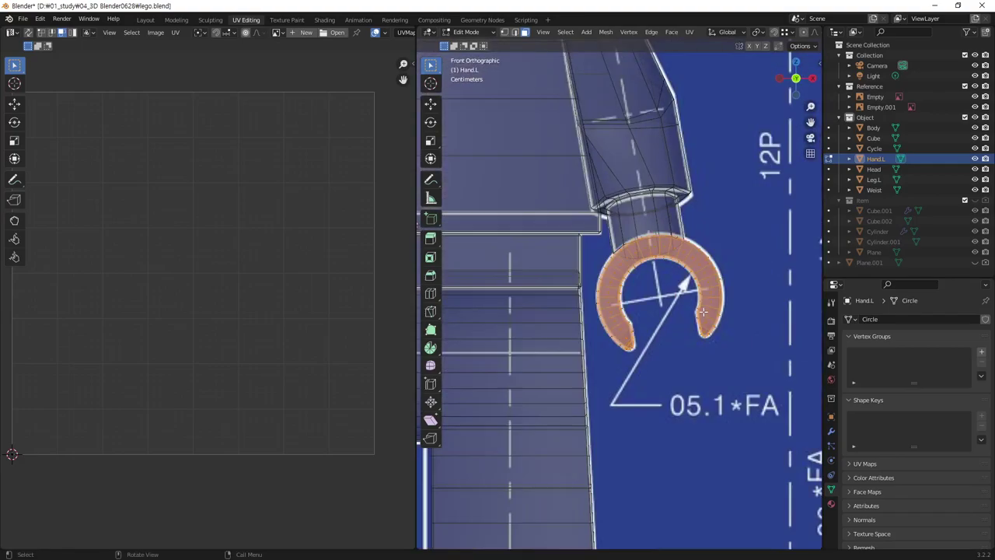
Unwrap the ring faces with Project from View and select the resulting UV island
{"action": "left_click", "coordinate": [689, 32]}
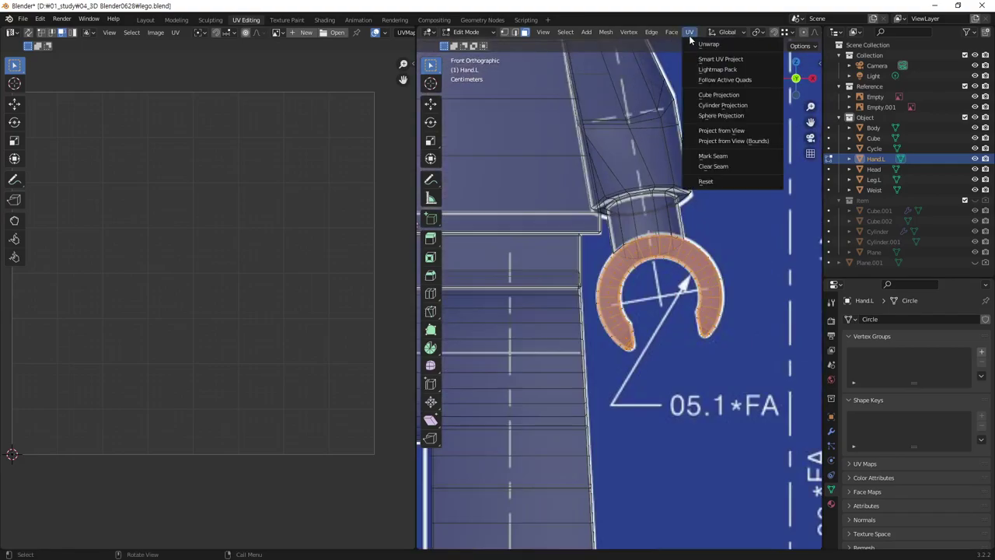
{"action": "left_click", "coordinate": [762, 133]}
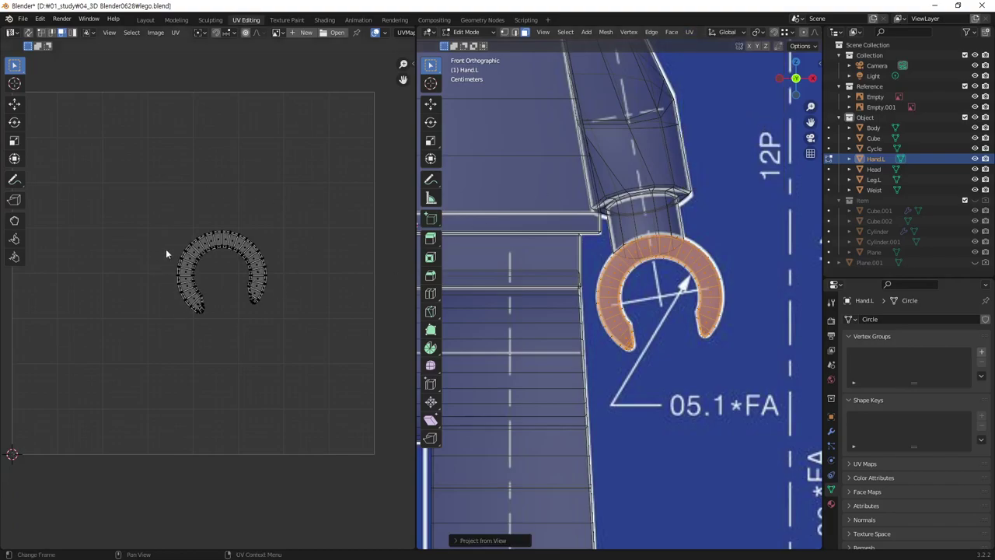
{"action": "middle_click_drag", "start_coordinate": [248, 257], "coordinate": [342, 209]}
{"action": "left_click_drag", "start_coordinate": [342, 209], "coordinate": [200, 382]}
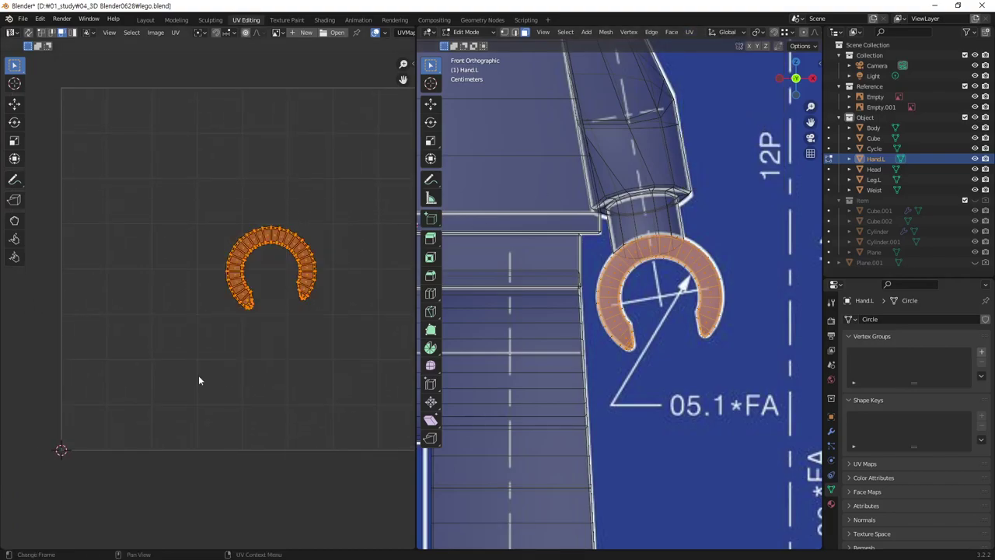
{"action": "middle_click_drag", "start_coordinate": [200, 382], "coordinate": [312, 303]}
Park the ring UV island left of the UV square and clear the UV and face selections
{"action": "scroll", "coordinate": [311, 303], "scroll_direction": "down", "scroll_amount": 1}
{"action": "scroll", "coordinate": [301, 331], "scroll_direction": "down", "scroll_amount": 1}
{"action": "key", "text": "g"}
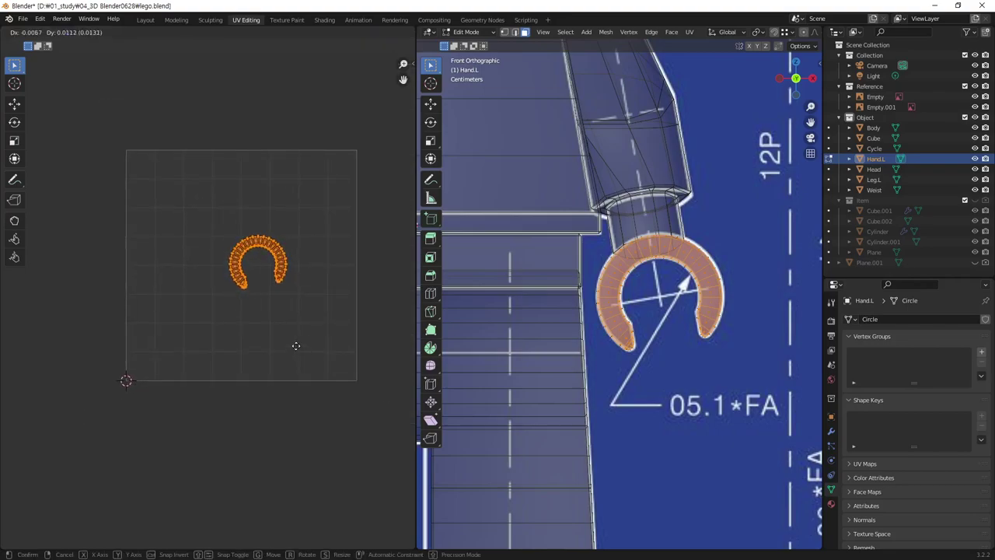
{"action": "left_click", "coordinate": [109, 410]}
{"action": "left_click", "coordinate": [207, 465]}
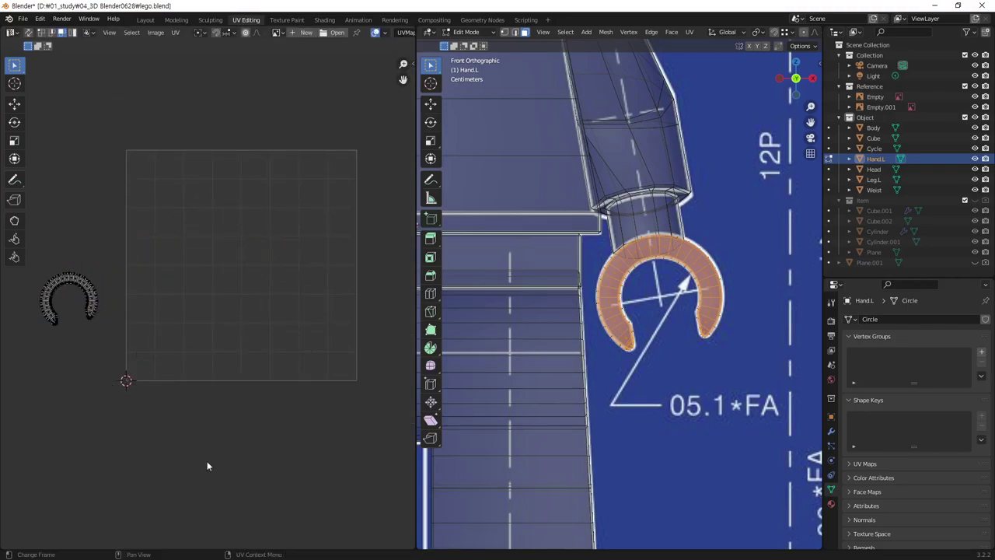
{"action": "left_click", "coordinate": [737, 328]}
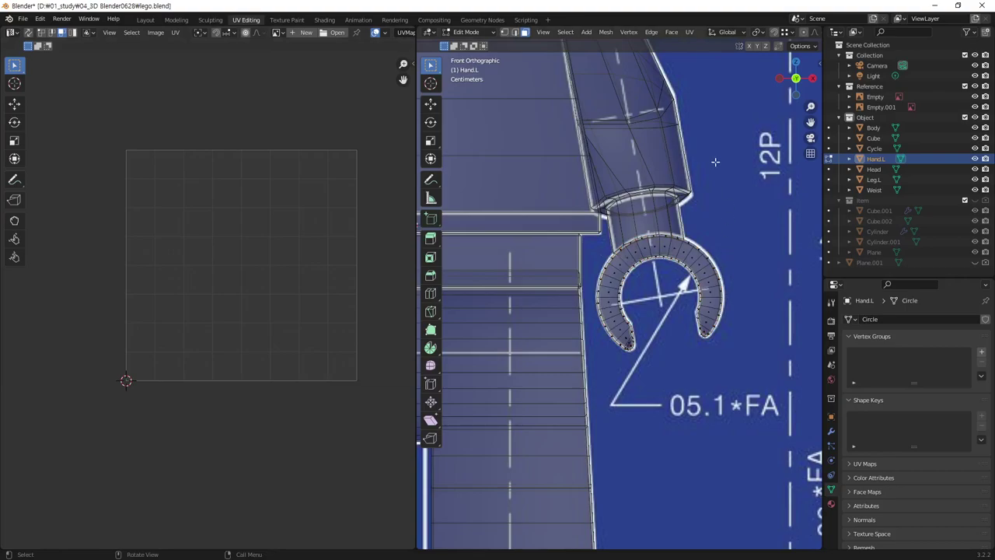
Reselect Hand.L's already-unwrapped ring faces and orbit to view them from the side
{"action": "key", "text": "l"}
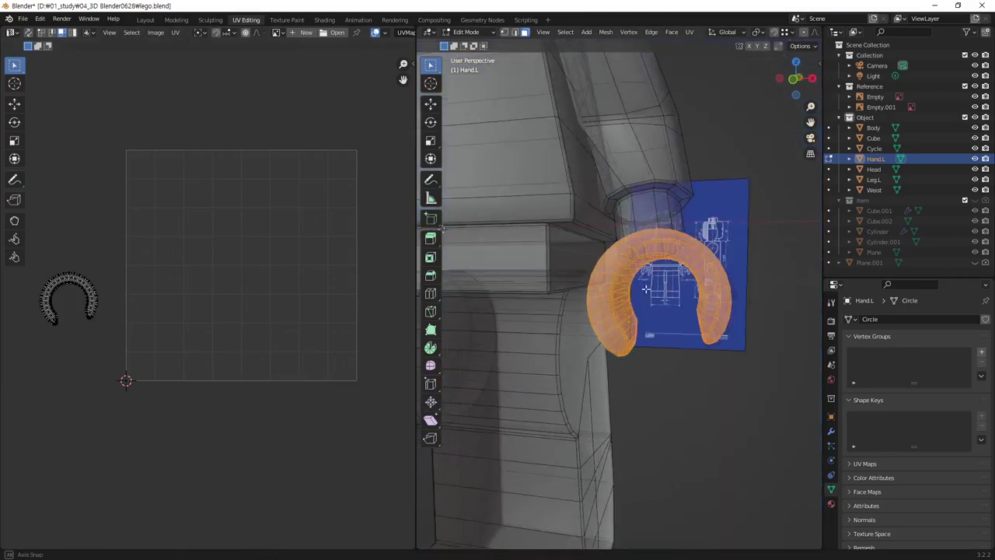
{"action": "mouse_move", "coordinate": [505, 303]}
{"action": "middle_mouse_down"}
{"action": "mouse_move", "coordinate": [550, 301]}
{"action": "mouse_move", "coordinate": [734, 378]}
{"action": "middle_mouse_up"}
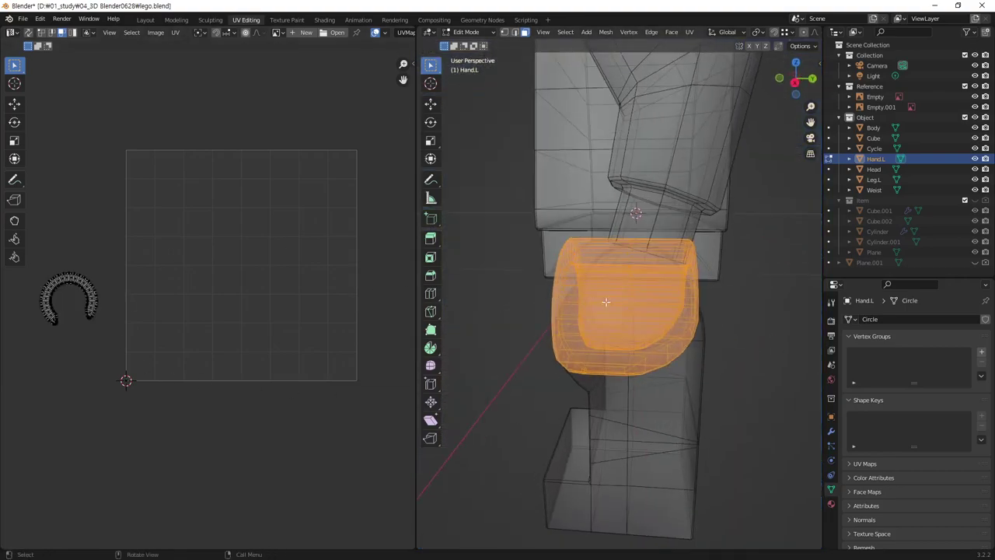
{"action": "left_click", "coordinate": [734, 377]}
{"action": "key", "text": "l"}
{"action": "key", "text": "ctrl+z"}
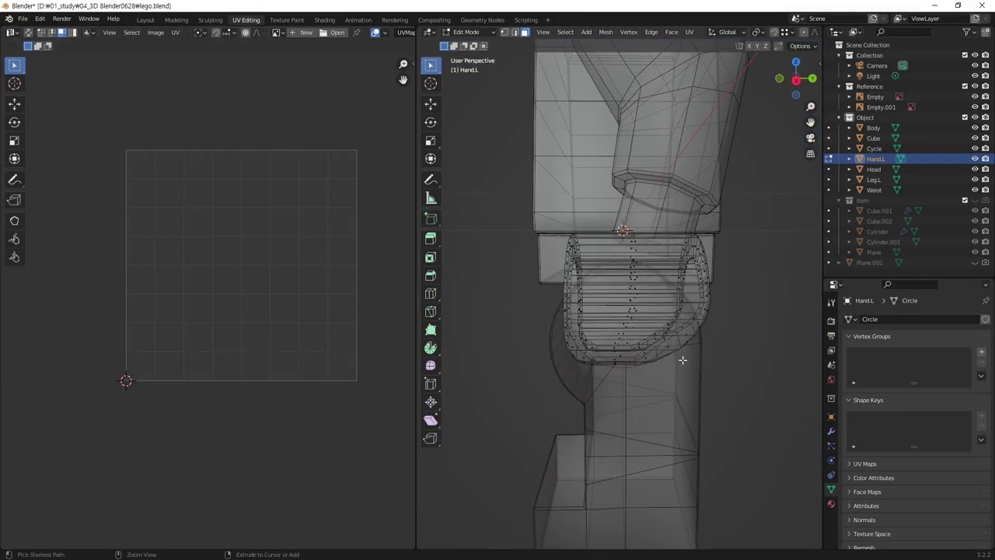
{"action": "key", "text": "l"}
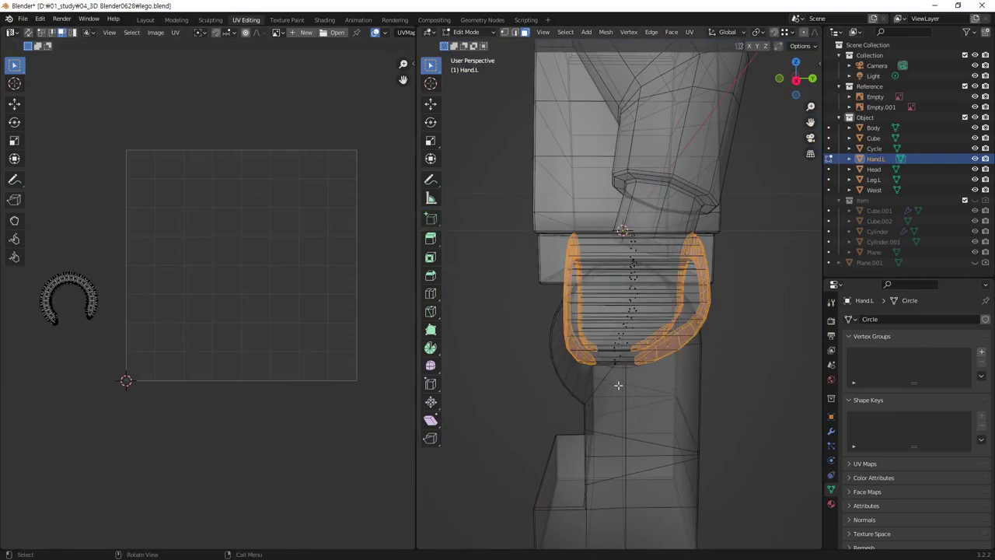
{"action": "middle_click_drag", "start_coordinate": [626, 299], "coordinate": [809, 287]}
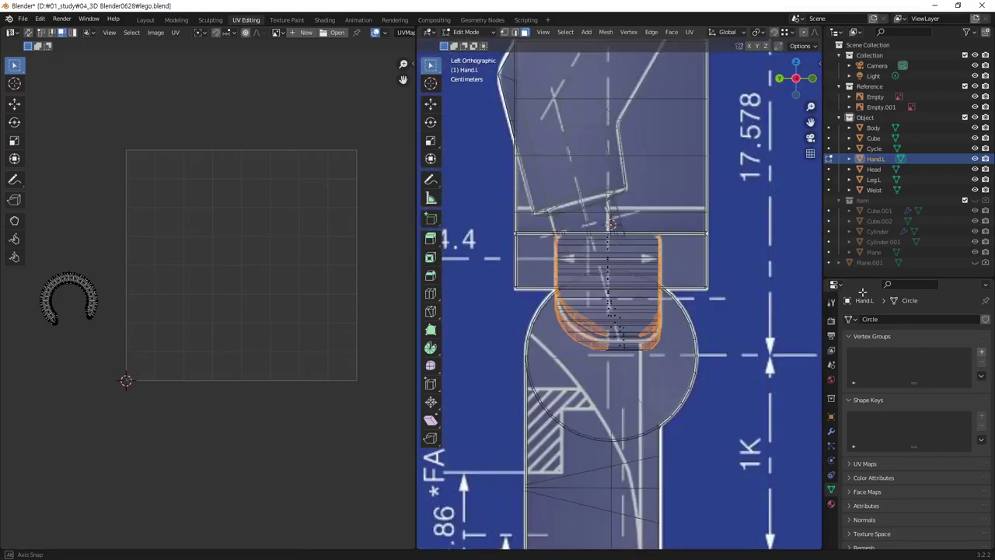
{"action": "middle_click_drag", "start_coordinate": [645, 303], "coordinate": [645, 263], "text": "ctrl"}
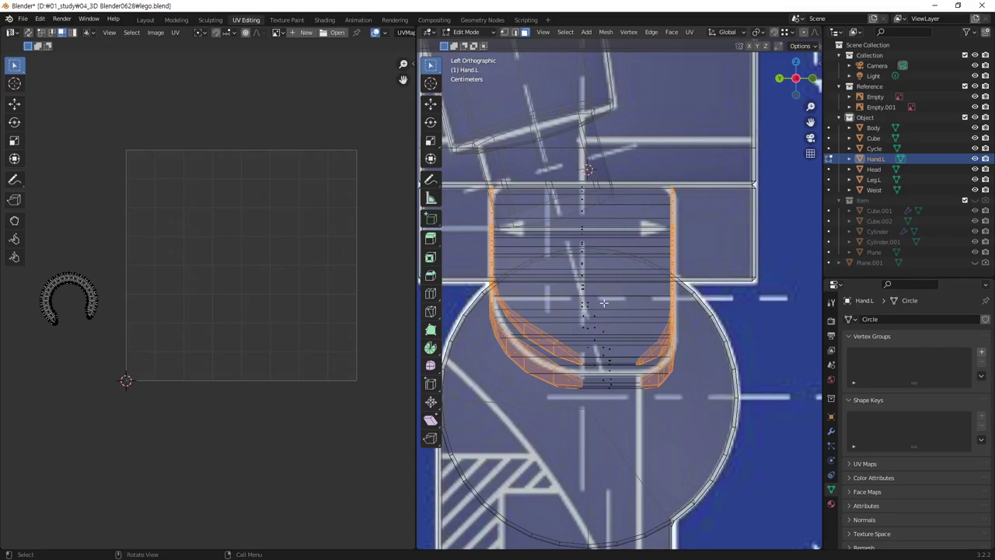
Invert the selection to the rest of Hand.L's faces and inspect them from several angles
{"action": "left_click", "coordinate": [566, 31]}
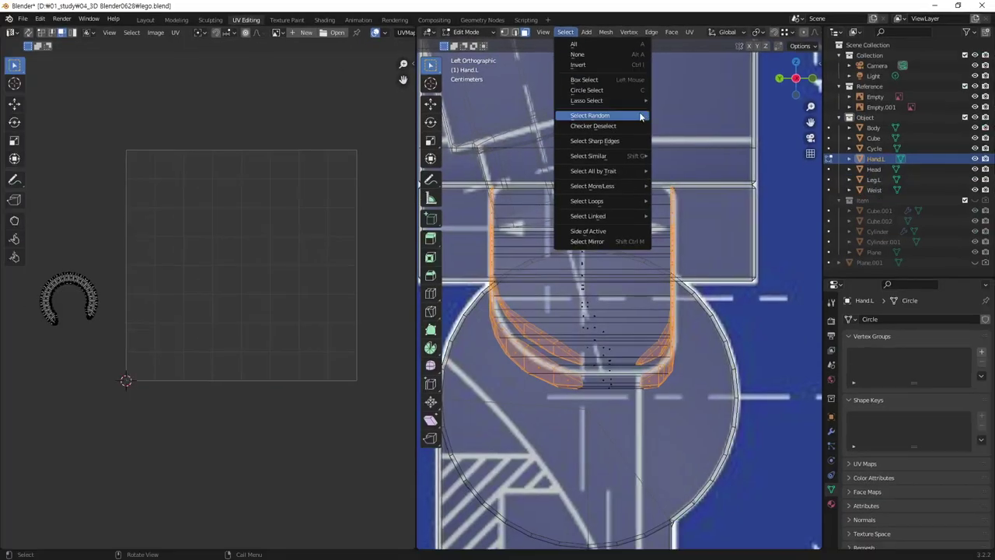
{"action": "left_click", "coordinate": [631, 66]}
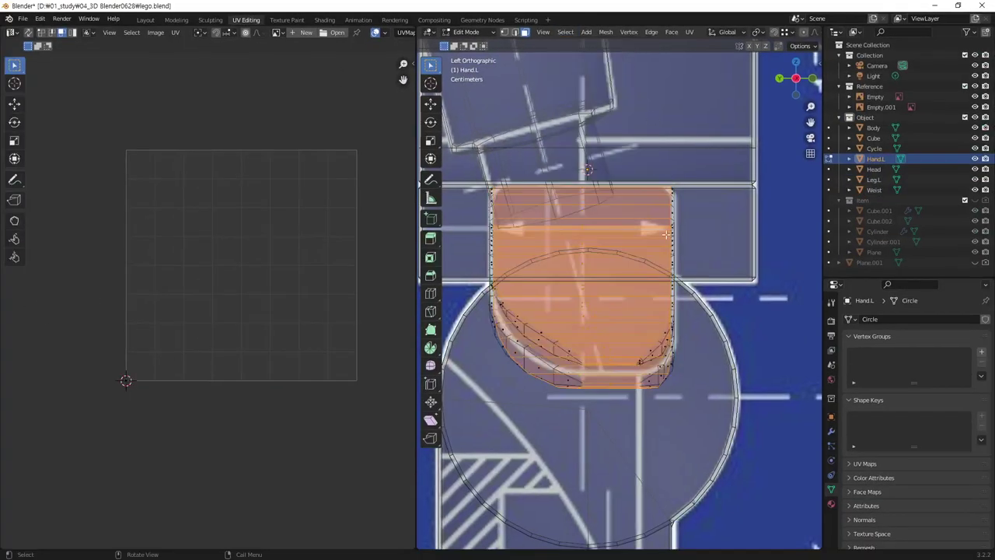
{"action": "mouse_move", "coordinate": [520, 303]}
{"action": "middle_mouse_down"}
{"action": "mouse_move", "coordinate": [620, 302]}
{"action": "mouse_move", "coordinate": [604, 208]}
{"action": "middle_mouse_up"}
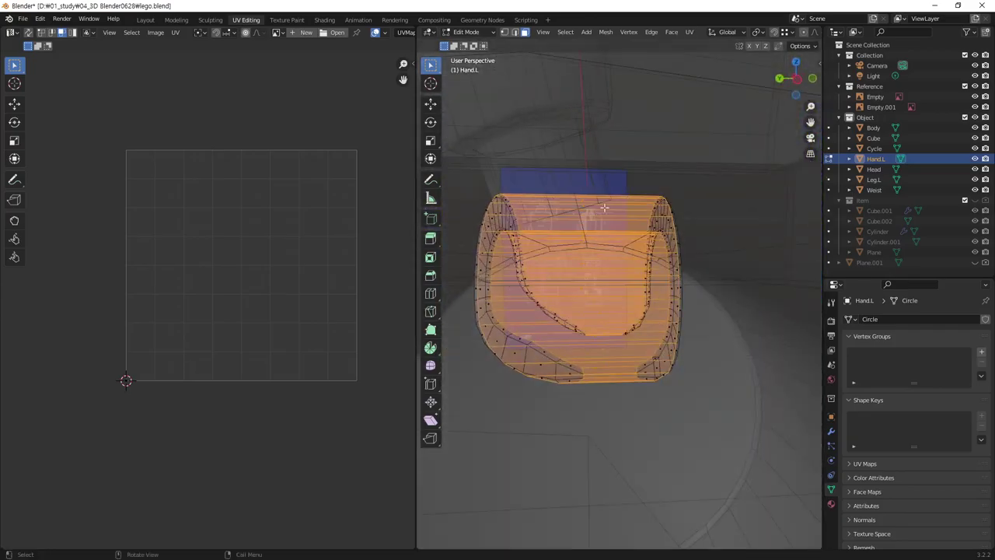
{"action": "mouse_move", "coordinate": [650, 395]}
{"action": "middle_mouse_down"}
{"action": "mouse_move", "coordinate": [403, 227]}
{"action": "mouse_move", "coordinate": [473, 202]}
{"action": "middle_mouse_up"}
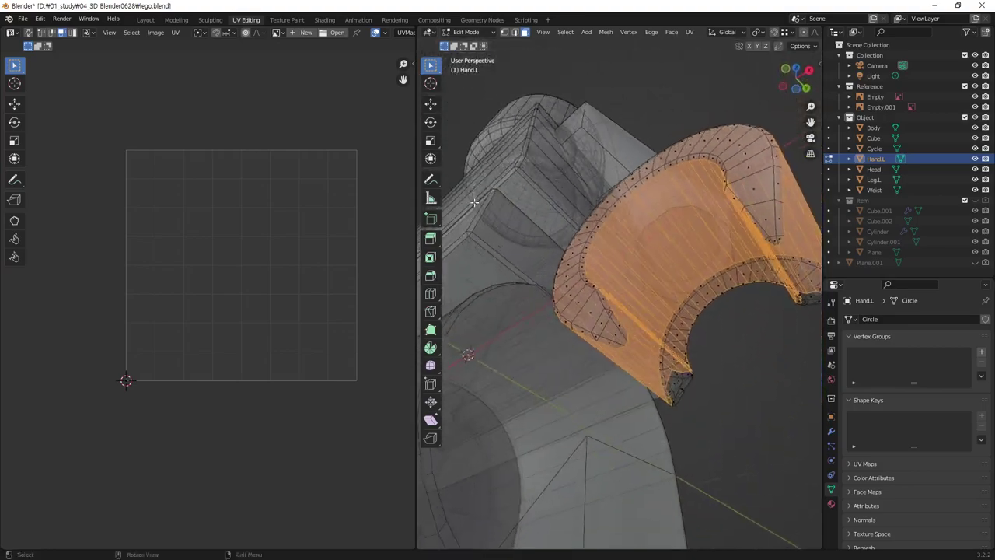
{"action": "middle_click_drag", "start_coordinate": [759, 225], "coordinate": [677, 258]}
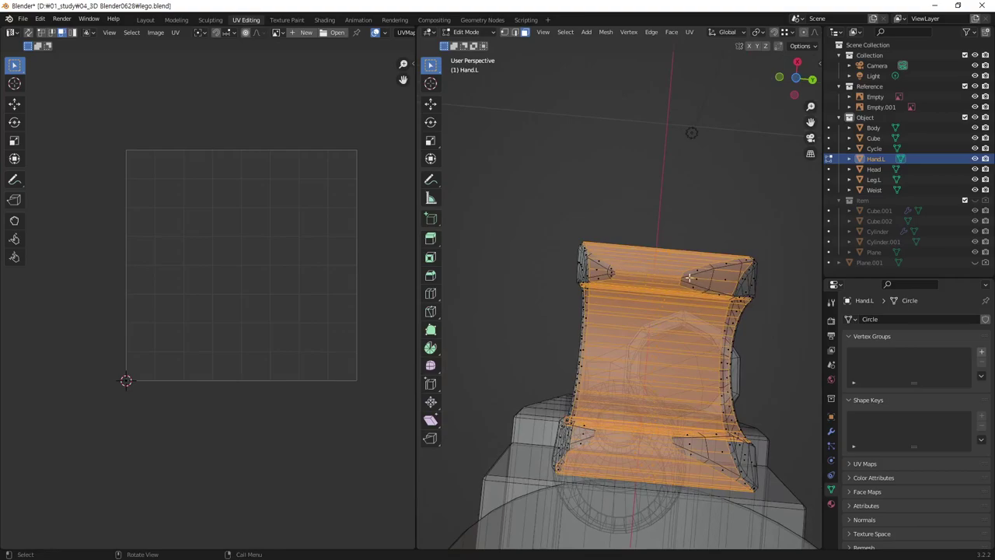
{"action": "mouse_move", "coordinate": [690, 277]}
{"action": "middle_mouse_down"}
{"action": "mouse_move", "coordinate": [625, 295]}
{"action": "mouse_move", "coordinate": [624, 440]}
{"action": "mouse_move", "coordinate": [547, 401]}
{"action": "mouse_move", "coordinate": [607, 317]}
{"action": "mouse_move", "coordinate": [566, 332]}
{"action": "middle_mouse_up"}
Clear the selection and zoom in beneath the hand toward its bottom inner edge
{"action": "left_click", "coordinate": [624, 441]}
{"action": "scroll", "coordinate": [622, 267], "scroll_direction": "up", "scroll_amount": 2}
{"action": "scroll", "coordinate": [560, 289], "scroll_direction": "up", "scroll_amount": 2}
{"action": "mouse_move", "coordinate": [559, 288]}
{"action": "middle_mouse_down"}
{"action": "mouse_move", "coordinate": [557, 345]}
{"action": "mouse_move", "coordinate": [662, 329]}
{"action": "mouse_move", "coordinate": [598, 311]}
{"action": "middle_mouse_up"}
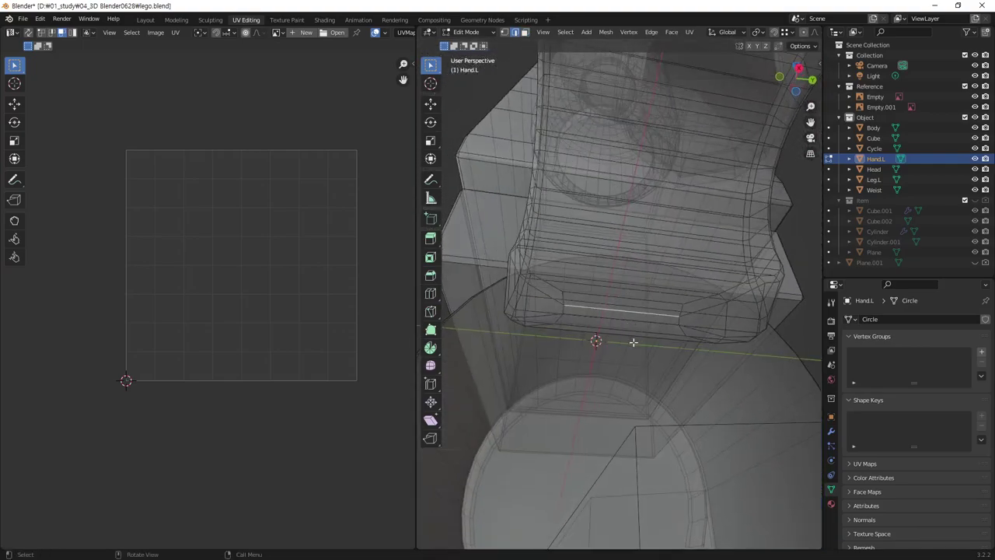
Mark the bottom inner edge of Hand.L as a seam and orbit to check it
{"action": "mouse_move", "coordinate": [633, 294]}
{"action": "middle_mouse_down"}
{"action": "mouse_move", "coordinate": [668, 328]}
{"action": "mouse_move", "coordinate": [645, 345]}
{"action": "middle_mouse_up"}
{"action": "right_click", "coordinate": [680, 359]}
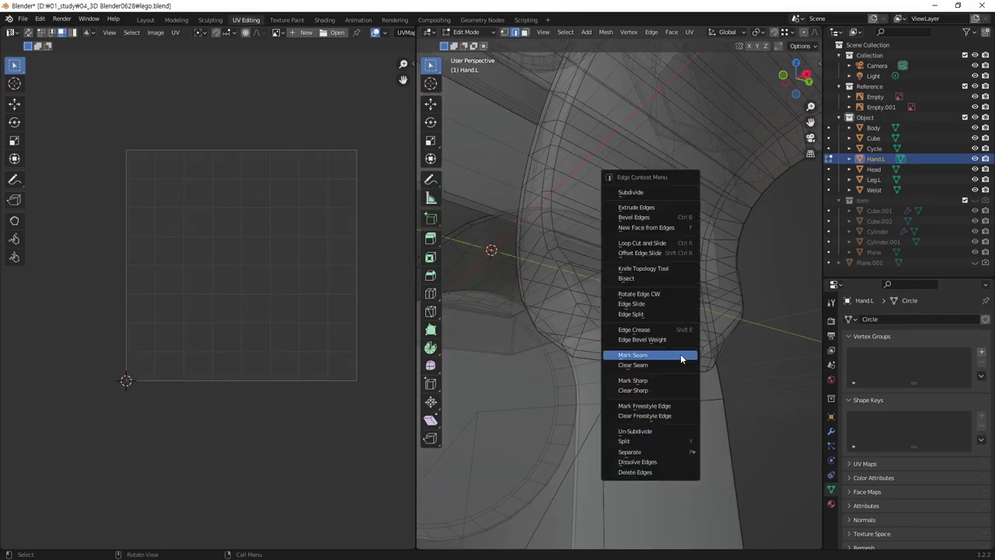
{"action": "left_click", "coordinate": [676, 354]}
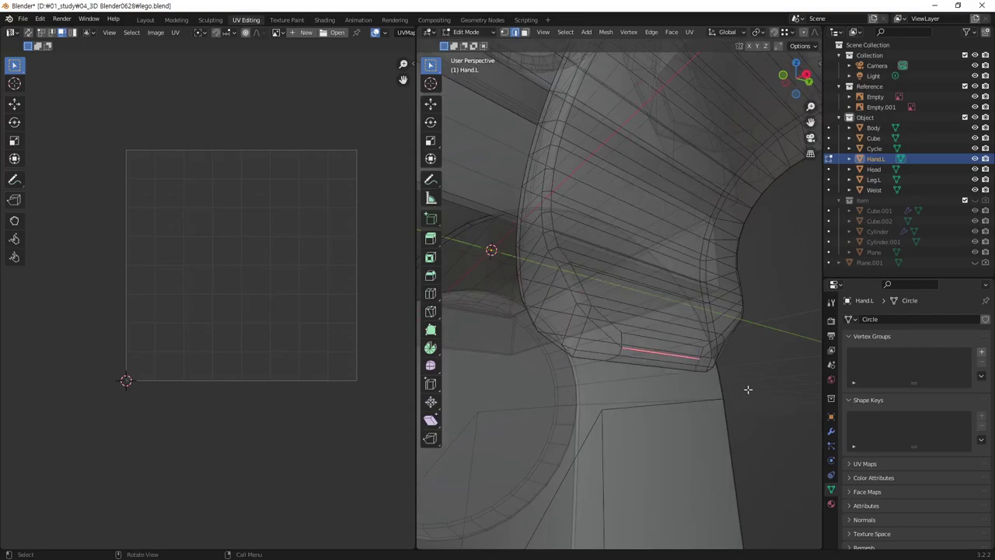
{"action": "mouse_move", "coordinate": [781, 383]}
{"action": "middle_mouse_down"}
{"action": "mouse_move", "coordinate": [682, 276]}
{"action": "mouse_move", "coordinate": [691, 259]}
{"action": "mouse_move", "coordinate": [682, 240]}
{"action": "mouse_move", "coordinate": [753, 294]}
{"action": "mouse_move", "coordinate": [726, 272]}
{"action": "mouse_move", "coordinate": [739, 257]}
{"action": "mouse_move", "coordinate": [625, 314]}
{"action": "mouse_move", "coordinate": [673, 285]}
{"action": "mouse_move", "coordinate": [672, 244]}
{"action": "middle_mouse_up"}
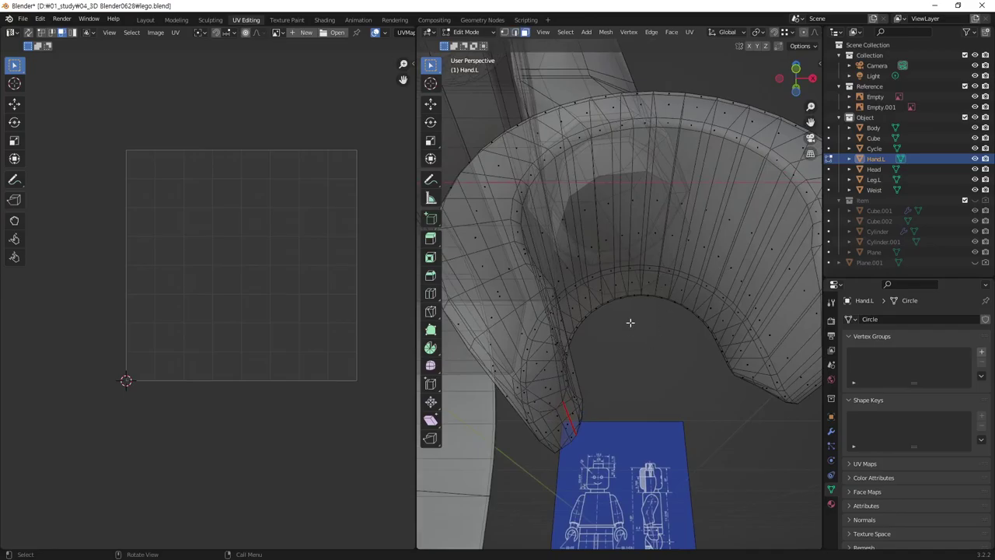
{"action": "mouse_move", "coordinate": [630, 321]}
{"action": "middle_mouse_down"}
{"action": "mouse_move", "coordinate": [611, 266]}
{"action": "mouse_move", "coordinate": [611, 300]}
{"action": "mouse_move", "coordinate": [551, 303]}
{"action": "mouse_move", "coordinate": [655, 358]}
{"action": "mouse_move", "coordinate": [733, 306]}
{"action": "mouse_move", "coordinate": [629, 311]}
{"action": "mouse_move", "coordinate": [579, 347]}
{"action": "mouse_move", "coordinate": [693, 324]}
{"action": "mouse_move", "coordinate": [669, 311]}
{"action": "middle_mouse_up"}
Turn off X-ray and inspect the seam from the hand's inner and outer sides
{"action": "key", "text": "alt+z"}
{"action": "mouse_move", "coordinate": [622, 355]}
{"action": "middle_mouse_down"}
{"action": "mouse_move", "coordinate": [583, 186]}
{"action": "mouse_move", "coordinate": [646, 260]}
{"action": "middle_mouse_up"}
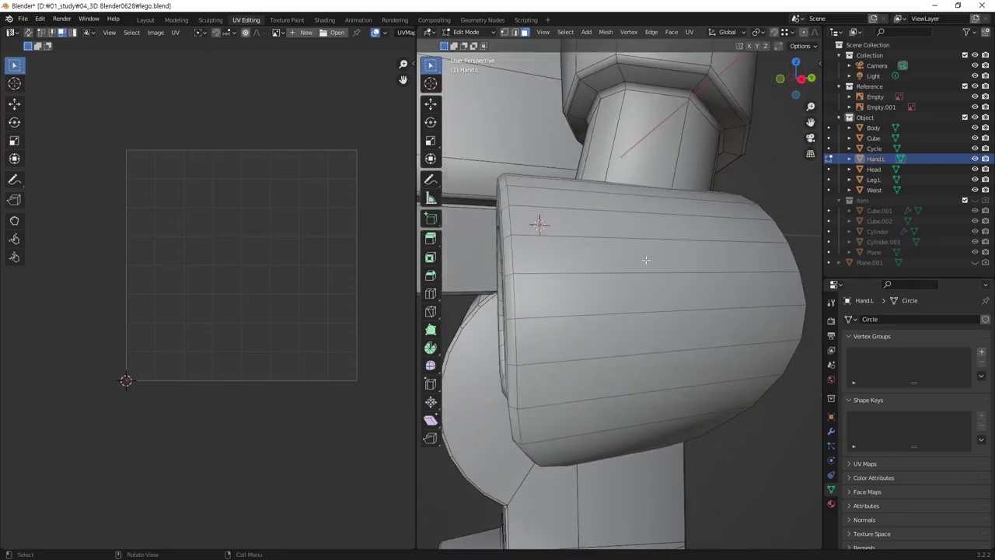
{"action": "mouse_move", "coordinate": [616, 363]}
{"action": "middle_mouse_down"}
{"action": "mouse_move", "coordinate": [639, 267]}
{"action": "mouse_move", "coordinate": [636, 356]}
{"action": "mouse_move", "coordinate": [646, 380]}
{"action": "middle_mouse_up"}
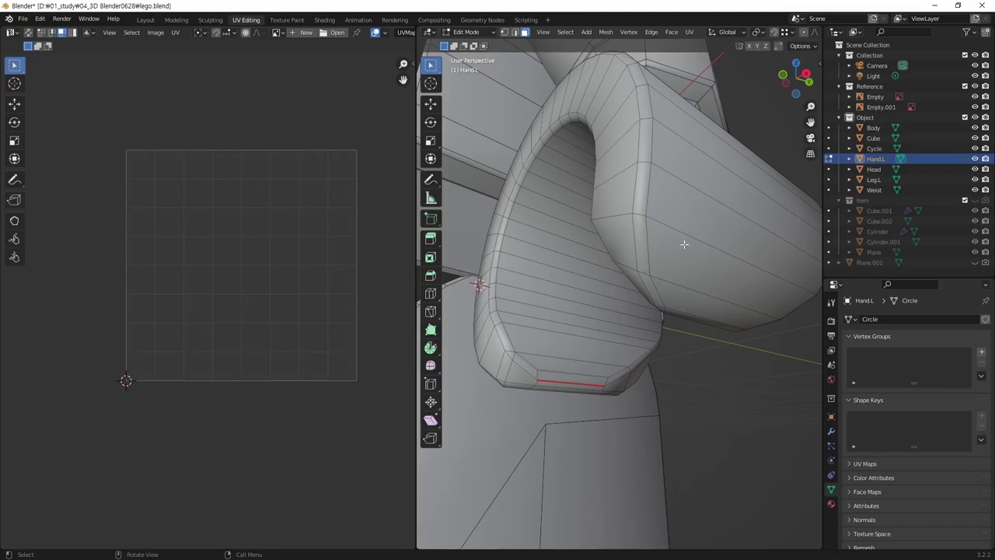
{"action": "mouse_move", "coordinate": [684, 244]}
{"action": "middle_mouse_down"}
{"action": "mouse_move", "coordinate": [661, 285]}
{"action": "mouse_move", "coordinate": [670, 300]}
{"action": "middle_mouse_up"}
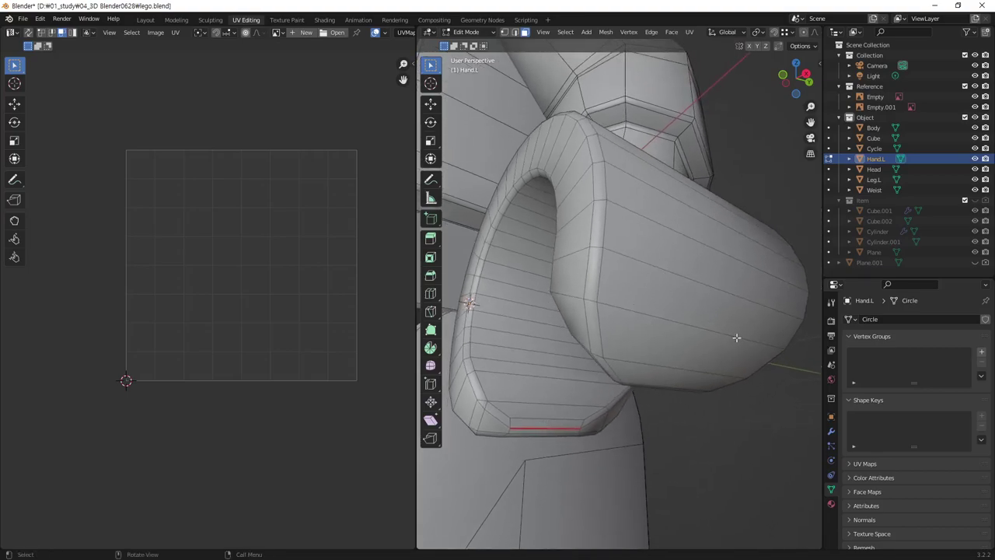
{"action": "mouse_move", "coordinate": [693, 292]}
{"action": "middle_mouse_down"}
{"action": "mouse_move", "coordinate": [666, 278]}
{"action": "mouse_move", "coordinate": [702, 281]}
{"action": "middle_mouse_up"}
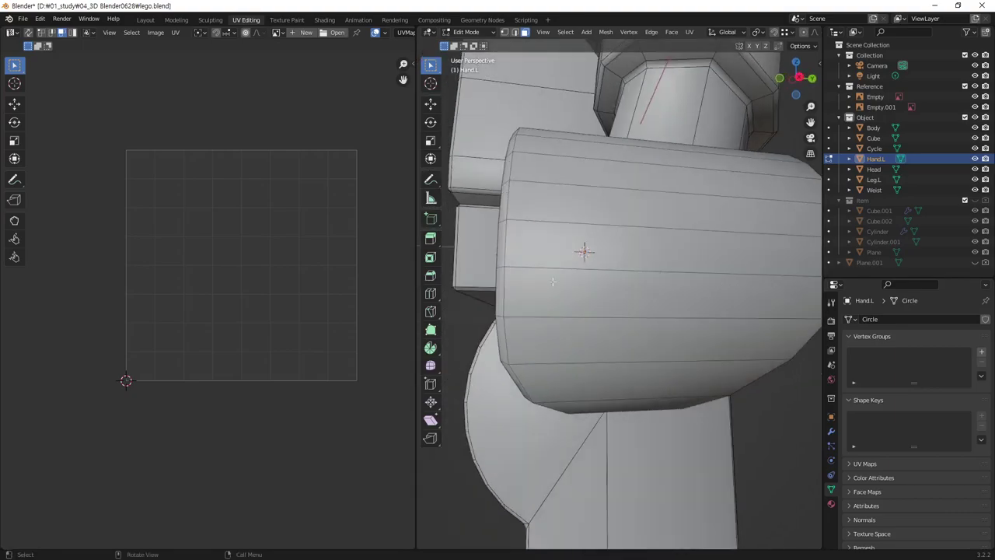
Select Hand.L's remaining face loop and run UV > Unwrap to open it along the seam
{"action": "left_click", "coordinate": [670, 272], "text": "alt"}
{"action": "middle_click_drag", "start_coordinate": [621, 320], "coordinate": [685, 204]}
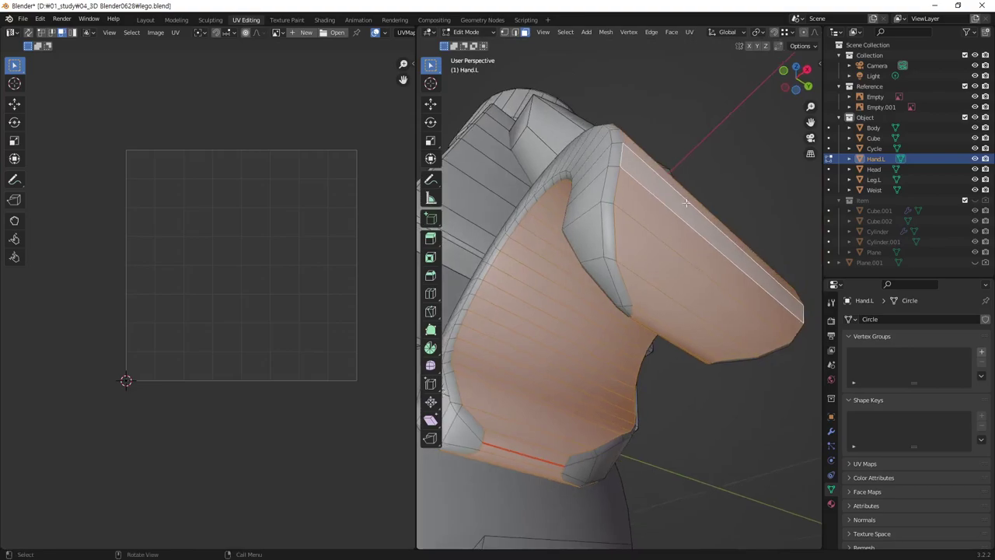
{"action": "mouse_move", "coordinate": [691, 265]}
{"action": "middle_mouse_down"}
{"action": "mouse_move", "coordinate": [628, 244]}
{"action": "mouse_move", "coordinate": [683, 172]}
{"action": "middle_mouse_up"}
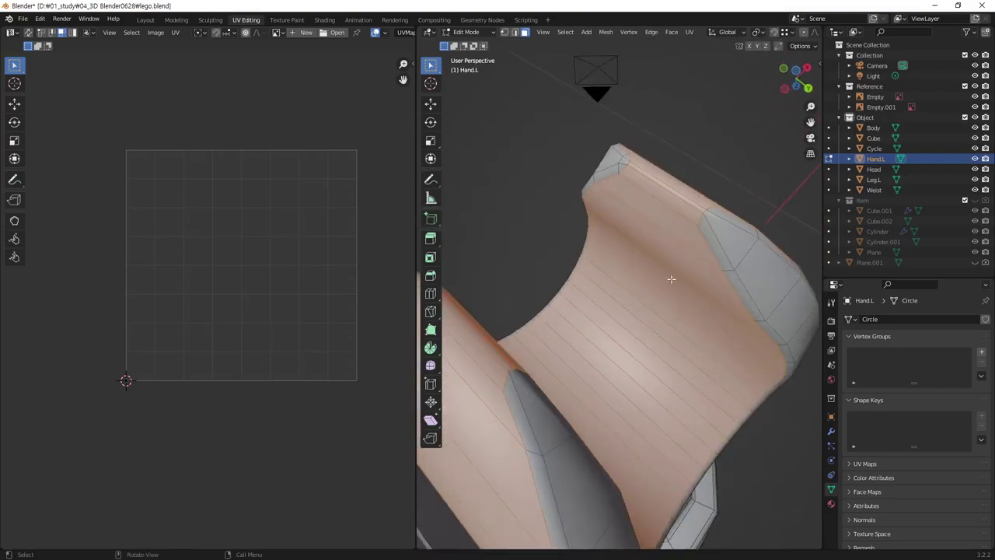
{"action": "mouse_move", "coordinate": [601, 309]}
{"action": "middle_mouse_down"}
{"action": "mouse_move", "coordinate": [695, 401]}
{"action": "mouse_move", "coordinate": [710, 308]}
{"action": "middle_mouse_up"}
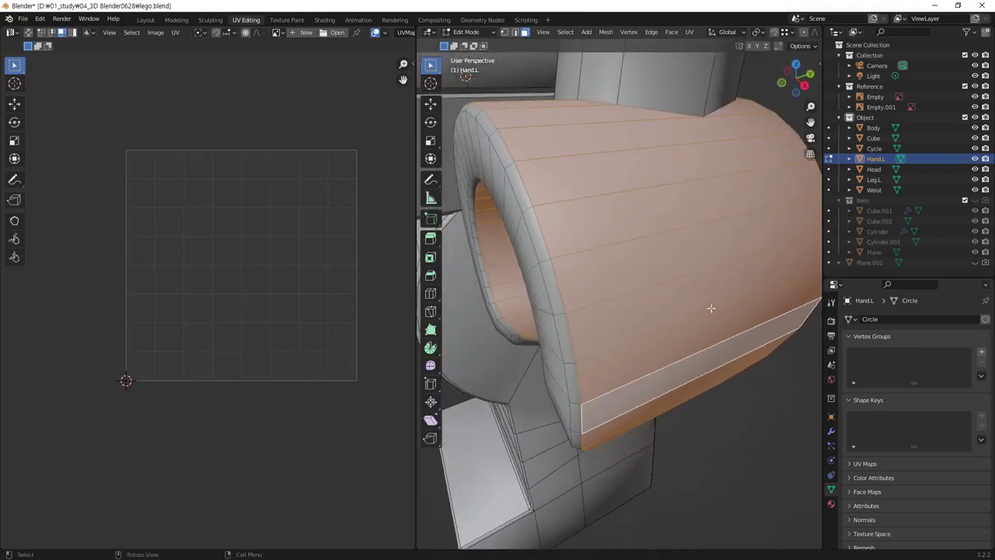
{"action": "mouse_move", "coordinate": [660, 206]}
{"action": "middle_mouse_down"}
{"action": "mouse_move", "coordinate": [607, 206]}
{"action": "mouse_move", "coordinate": [642, 441]}
{"action": "middle_mouse_up"}
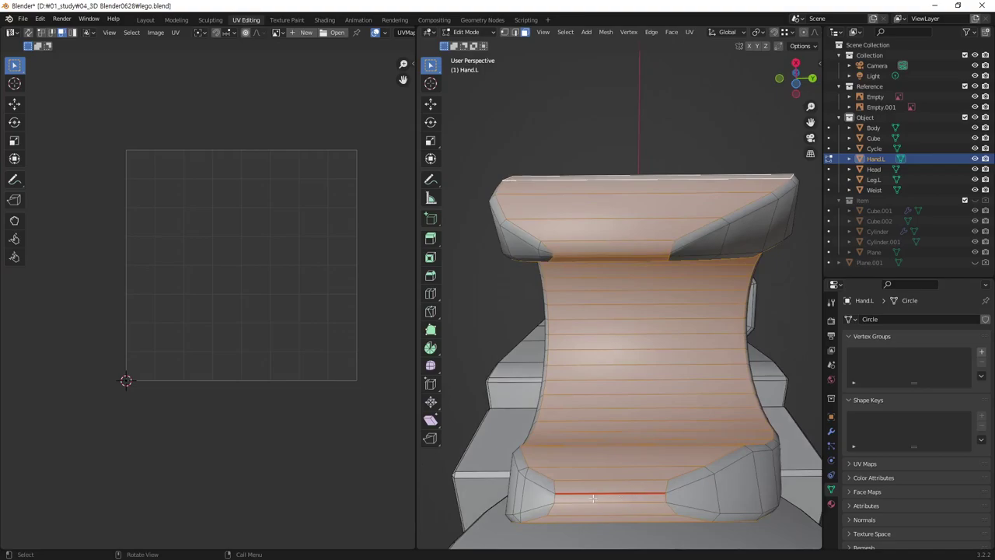
{"action": "mouse_move", "coordinate": [593, 498]}
{"action": "middle_mouse_down"}
{"action": "mouse_move", "coordinate": [651, 288]}
{"action": "mouse_move", "coordinate": [687, 252]}
{"action": "mouse_move", "coordinate": [643, 346]}
{"action": "middle_mouse_up"}
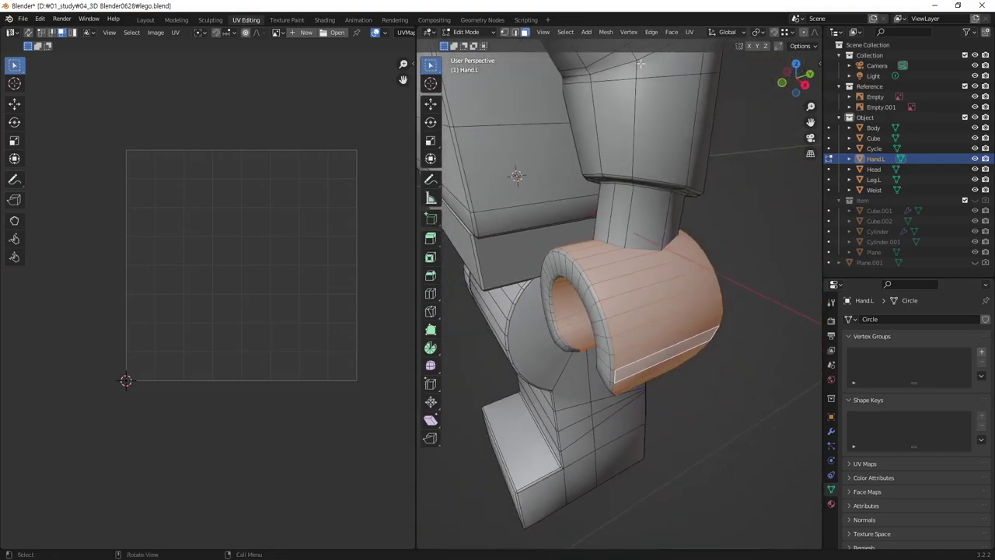
{"action": "left_click", "coordinate": [688, 32]}
{"action": "left_click", "coordinate": [717, 46]}
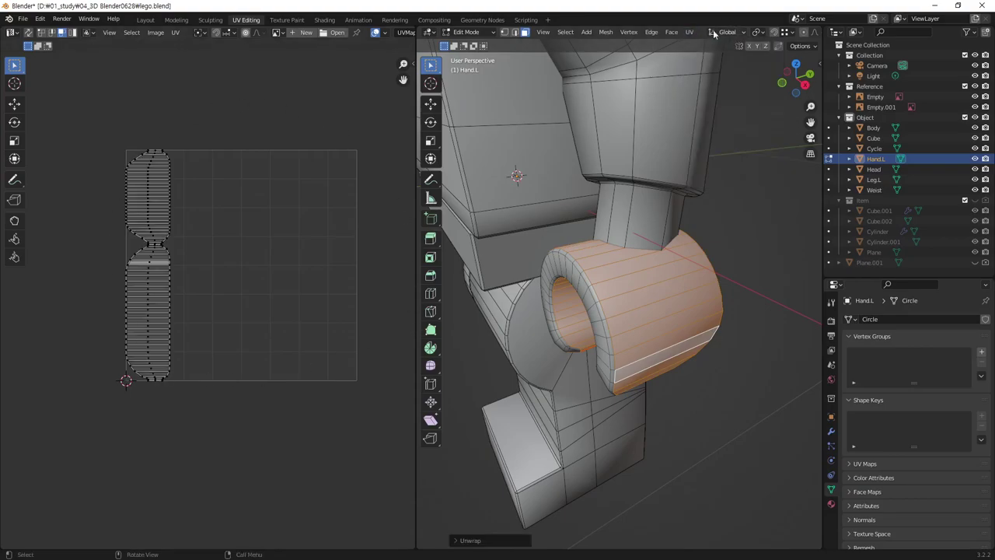
{"action": "left_click", "coordinate": [688, 31]}
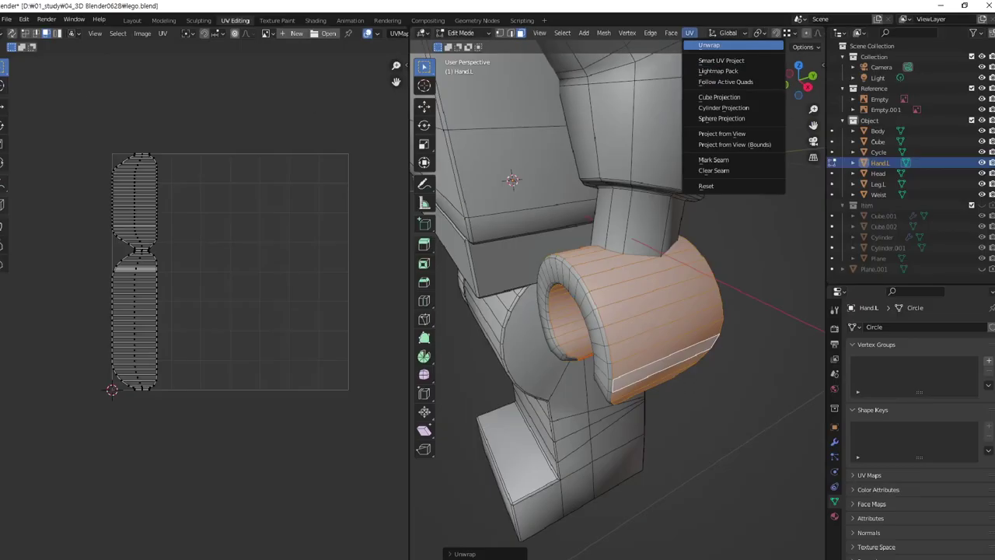
{"action": "left_click", "coordinate": [711, 45]}
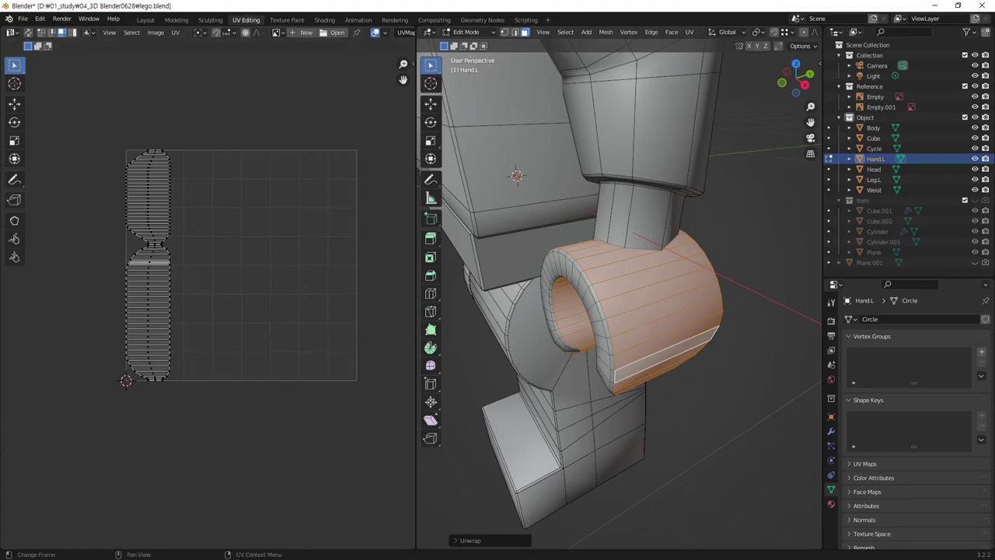
Move Hand.L's ring and strip UV islands to the left of the texture square
{"action": "middle_click_drag", "start_coordinate": [575, 389], "coordinate": [597, 422]}
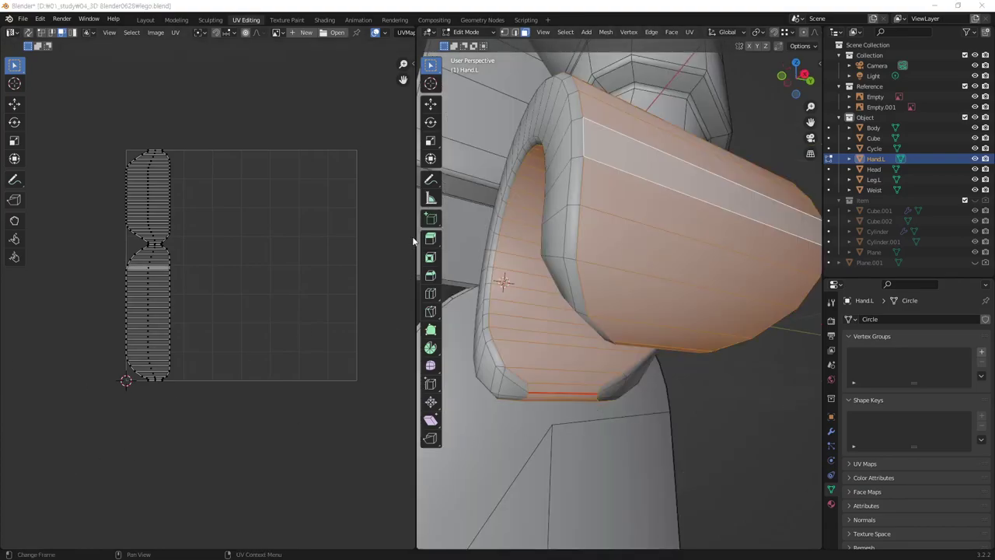
{"action": "key", "text": "a"}
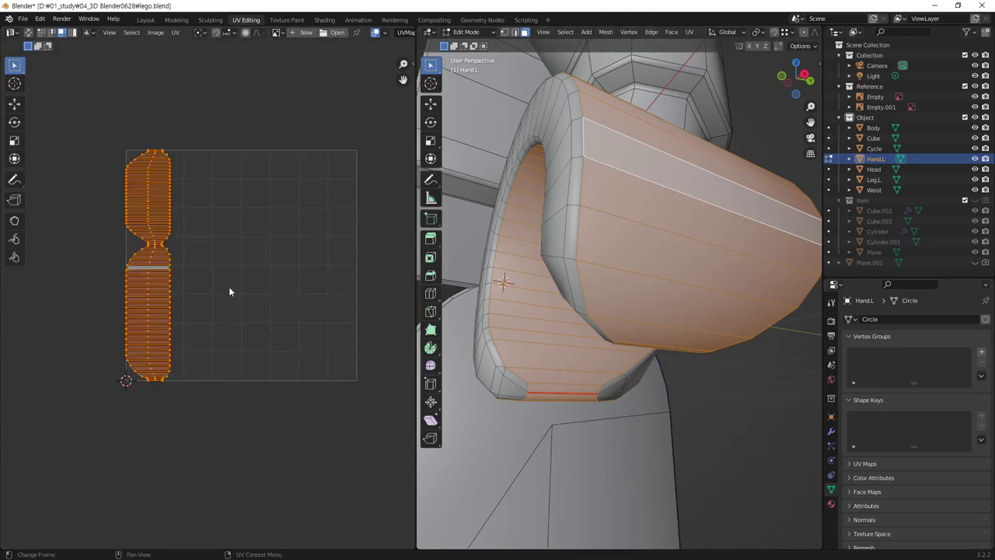
{"action": "key", "text": "g"}
{"action": "left_click", "coordinate": [120, 377]}
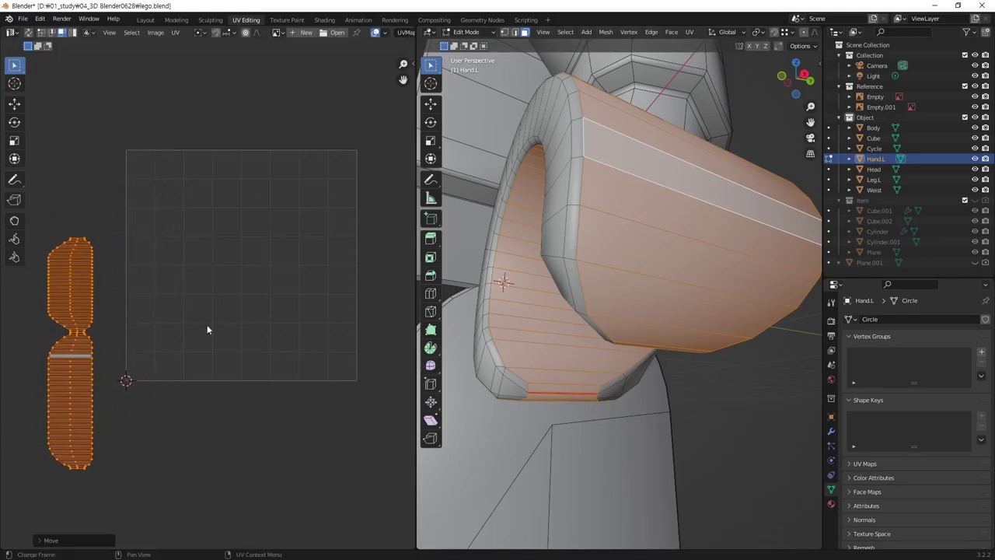
{"action": "key", "text": "l"}
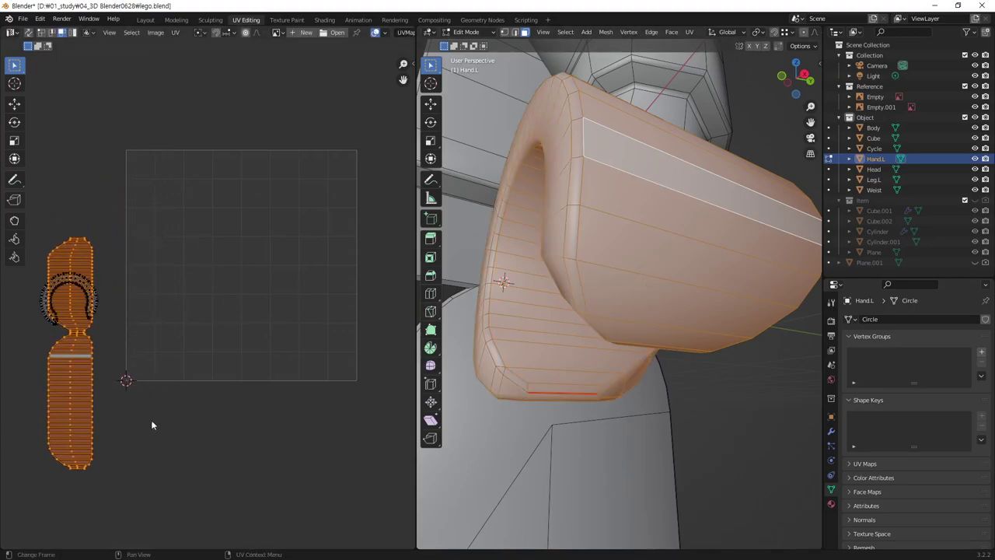
{"action": "key", "text": "g"}
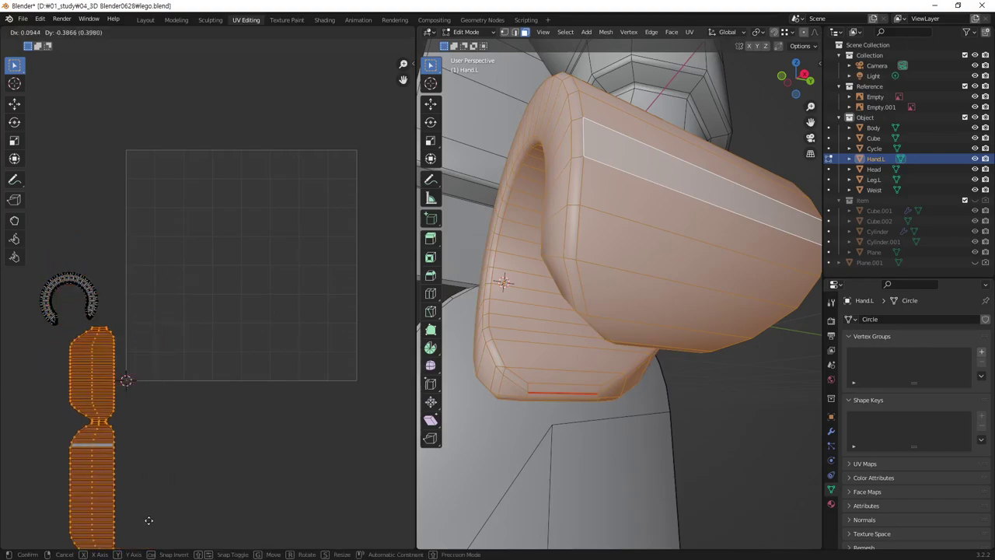
{"action": "left_click", "coordinate": [142, 526]}
Select Body, Head, Leg.L and the other figure parts and enter Edit Mode on all of them
{"action": "mouse_move", "coordinate": [505, 420]}
{"action": "middle_mouse_down"}
{"action": "mouse_move", "coordinate": [530, 430]}
{"action": "mouse_move", "coordinate": [608, 323]}
{"action": "middle_mouse_up"}
{"action": "scroll", "coordinate": [530, 429], "scroll_direction": "down", "scroll_amount": 5}
{"action": "key", "text": "Tab"}
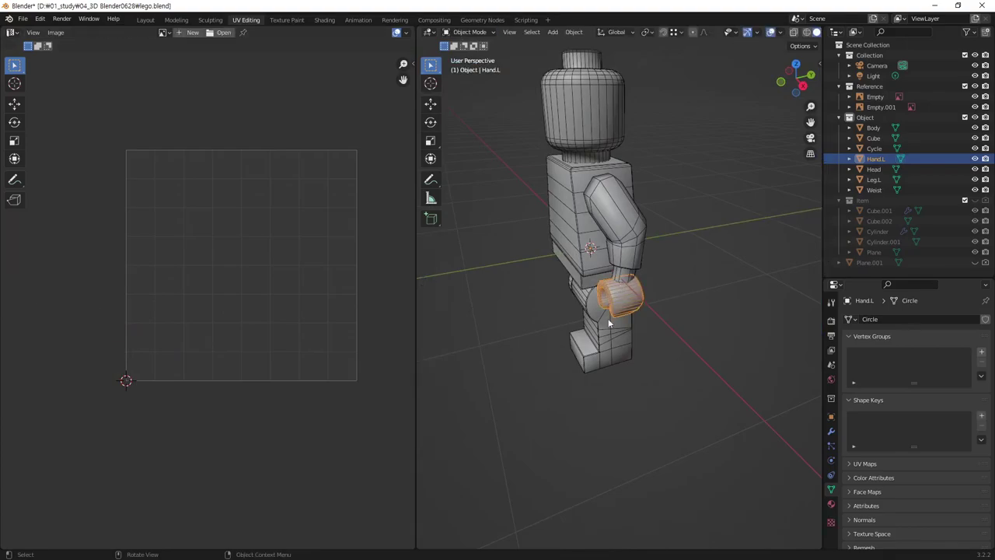
{"action": "middle_click_drag", "start_coordinate": [591, 170], "coordinate": [567, 164]}
{"action": "left_click_drag", "start_coordinate": [539, 136], "coordinate": [672, 433]}
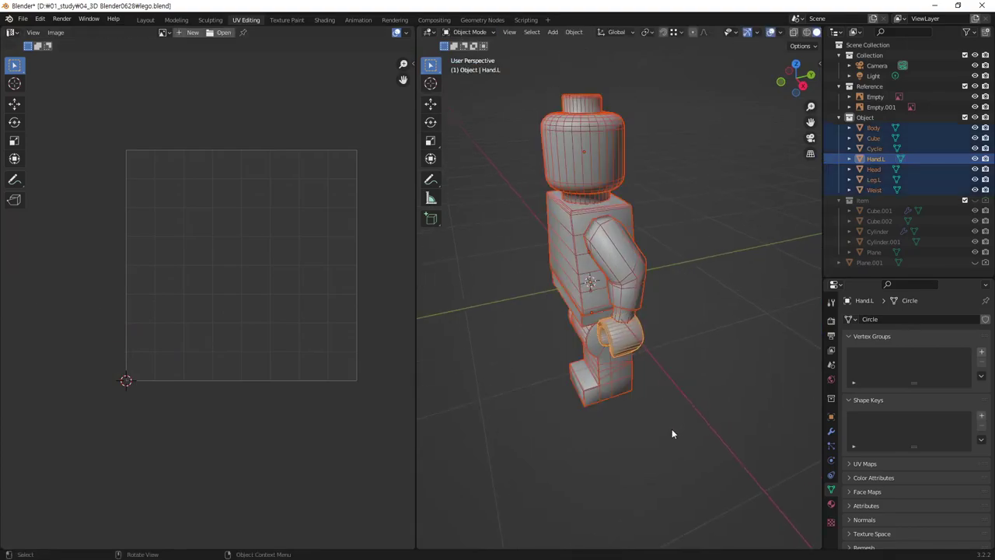
{"action": "key", "text": "Tab"}
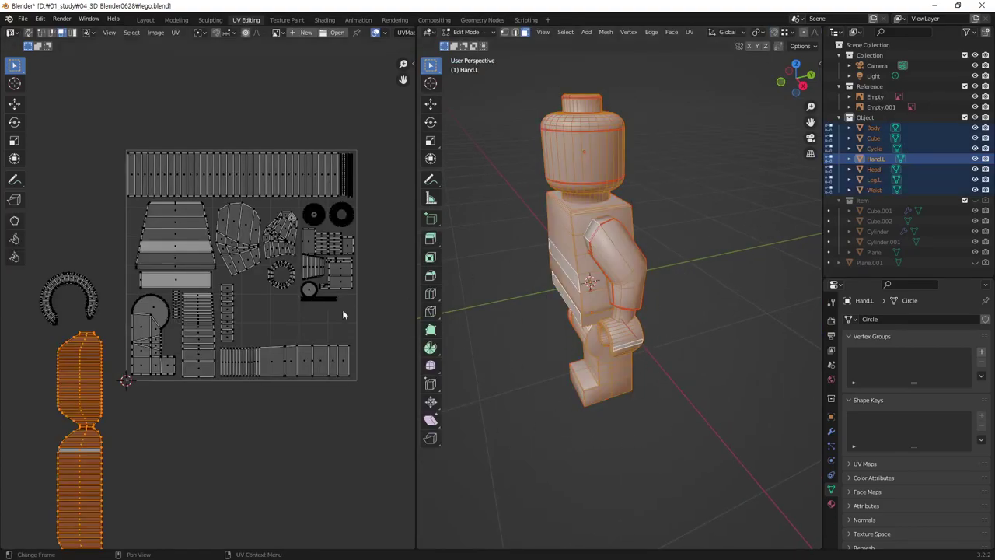
Rotate the hand's strip island 90°, then move and scale it into a gap in the layout
{"action": "middle_click_drag", "start_coordinate": [195, 392], "coordinate": [201, 323]}
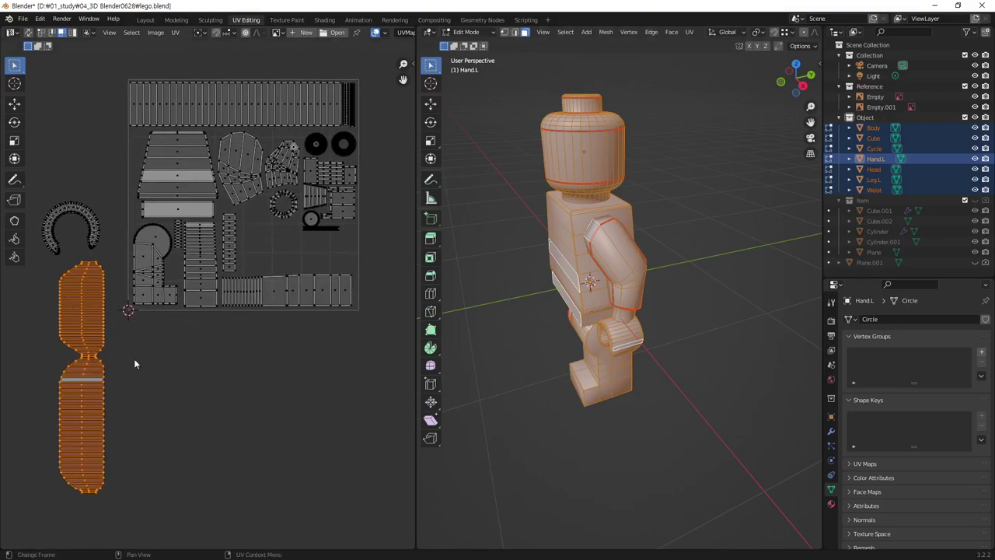
{"action": "type", "text": "r90"}
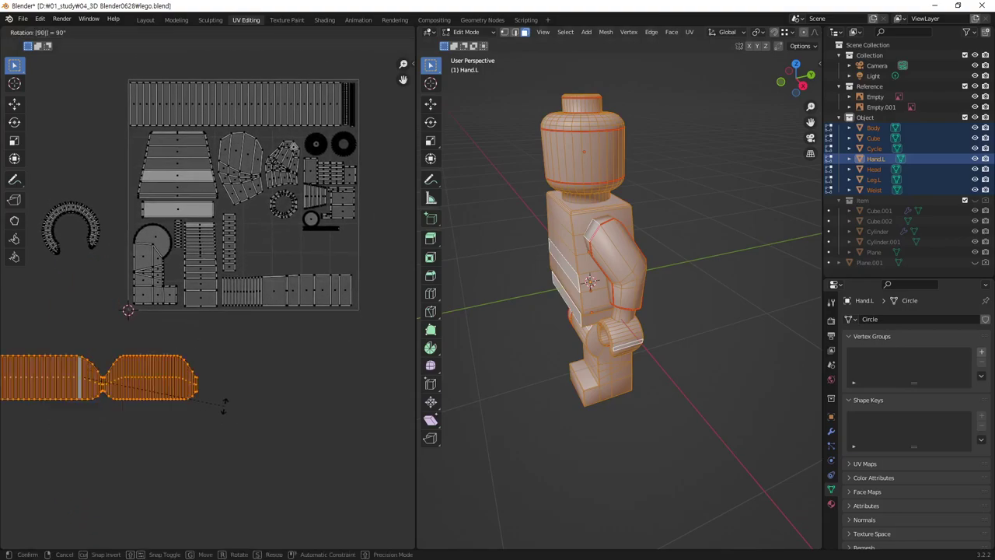
{"action": "key", "text": "Return"}
{"action": "key", "text": "g"}
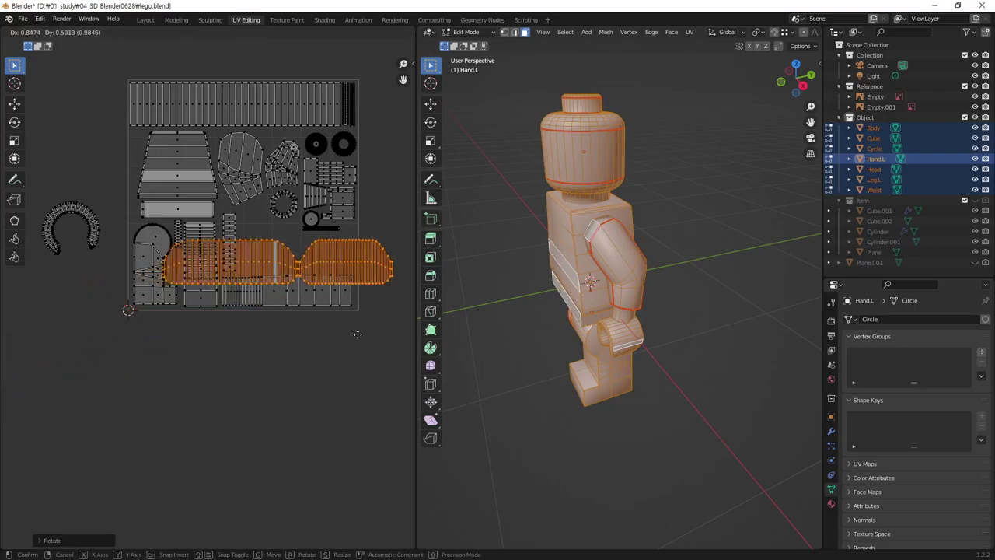
{"action": "left_click", "coordinate": [374, 325]}
{"action": "key", "text": "s"}
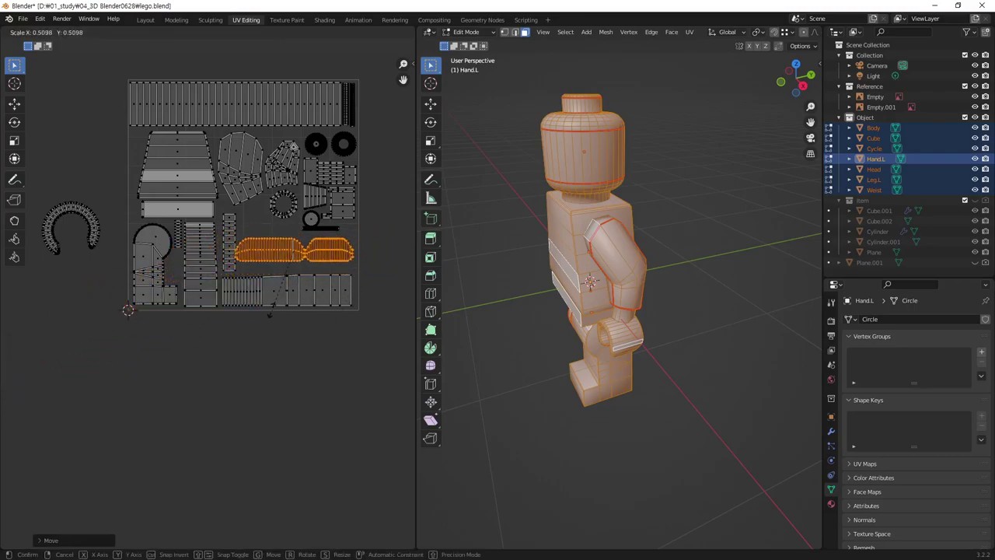
{"action": "left_click", "coordinate": [328, 334]}
{"action": "key", "text": "g"}
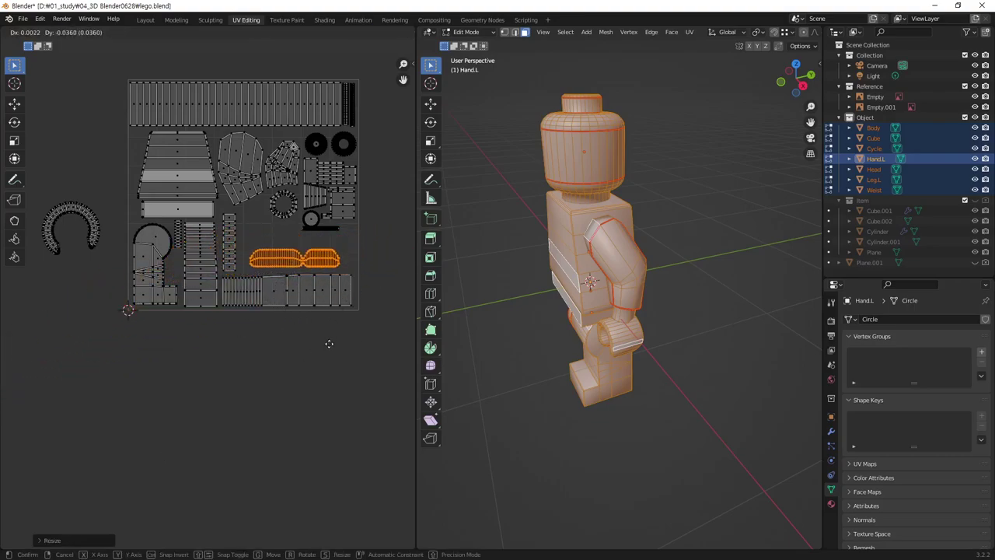
{"action": "left_click", "coordinate": [330, 344]}
{"action": "key", "text": "s"}
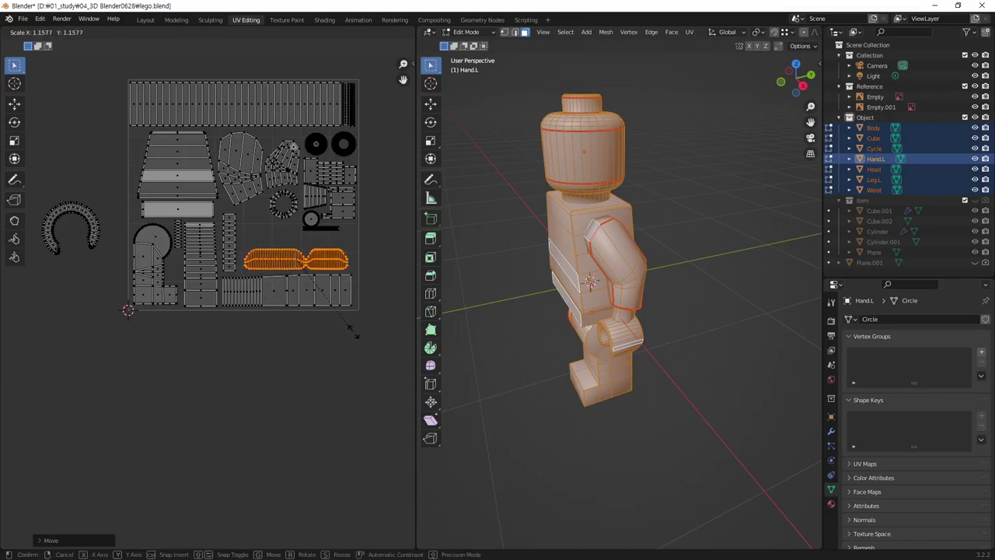
{"action": "left_click", "coordinate": [349, 339]}
Move the C-shaped hand island into a free gap and shrink it to fit
{"action": "scroll", "coordinate": [294, 305], "scroll_direction": "left", "scroll_amount": 2, "text": "shift"}
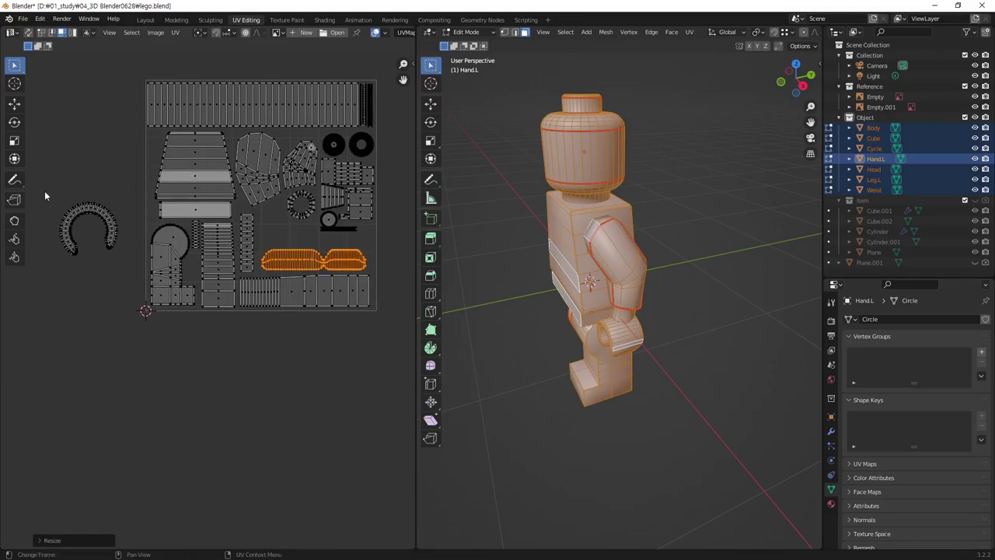
{"action": "left_click_drag", "start_coordinate": [45, 190], "coordinate": [121, 268]}
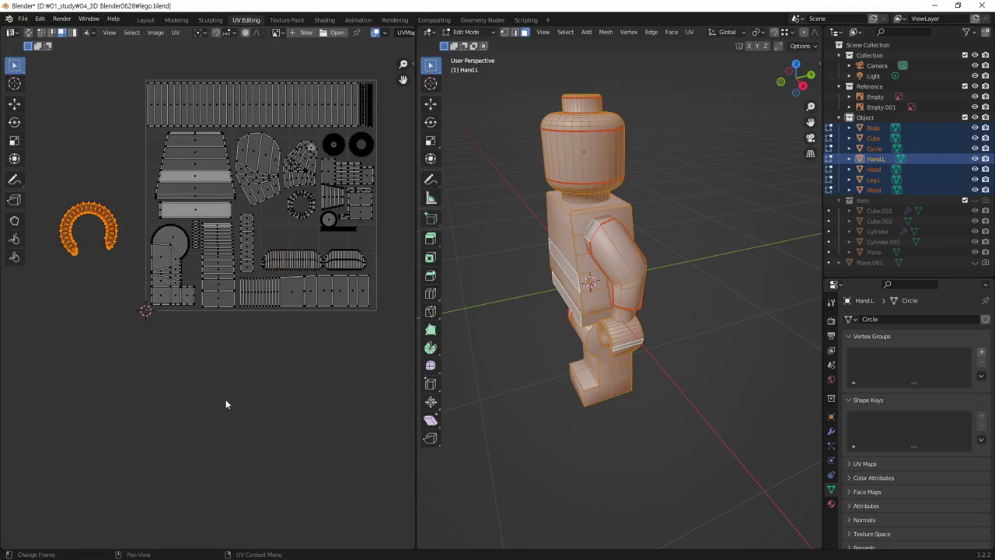
{"action": "key", "text": "g"}
{"action": "left_click", "coordinate": [360, 396]}
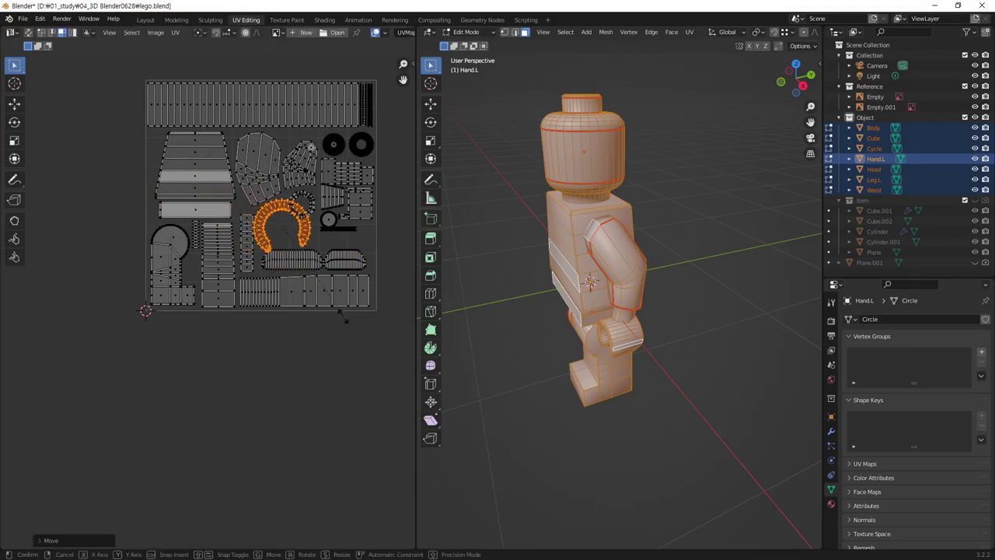
{"action": "key", "text": "s"}
{"action": "left_click", "coordinate": [337, 306]}
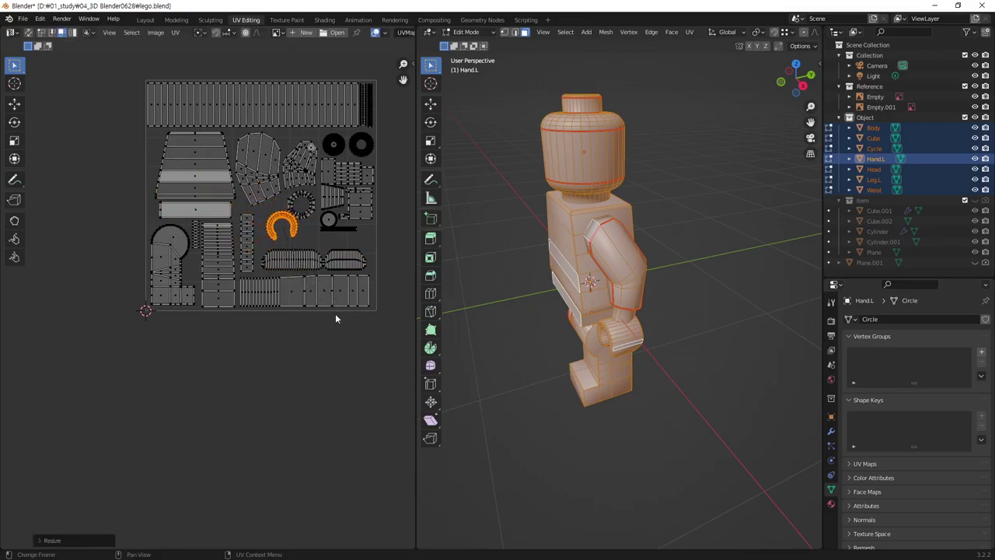
{"action": "key", "text": "g"}
{"action": "scroll", "coordinate": [329, 325], "scroll_direction": "right", "scroll_amount": 3, "text": "ctrl"}
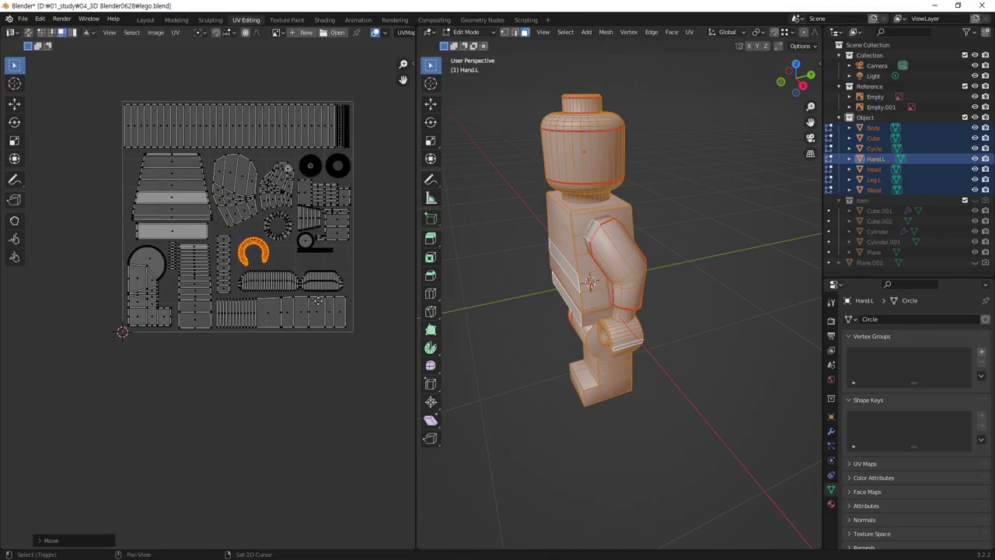
{"action": "scroll", "coordinate": [350, 325], "scroll_direction": "up", "scroll_amount": 2, "text": "shift"}
Deselect the placed island, review the packed layout and figure, and save lego.blend
{"action": "left_click", "coordinate": [364, 326]}
{"action": "scroll", "coordinate": [342, 332], "scroll_direction": "left", "scroll_amount": 1, "text": "ctrl"}
{"action": "scroll", "coordinate": [341, 332], "scroll_direction": "up", "scroll_amount": 3}
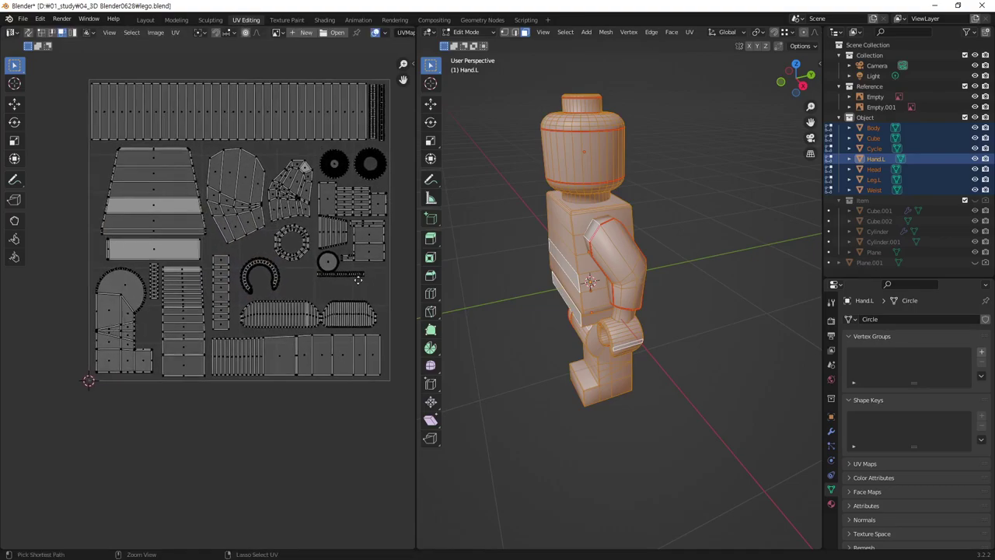
{"action": "scroll", "coordinate": [370, 286], "scroll_direction": "left", "scroll_amount": 1, "text": "ctrl"}
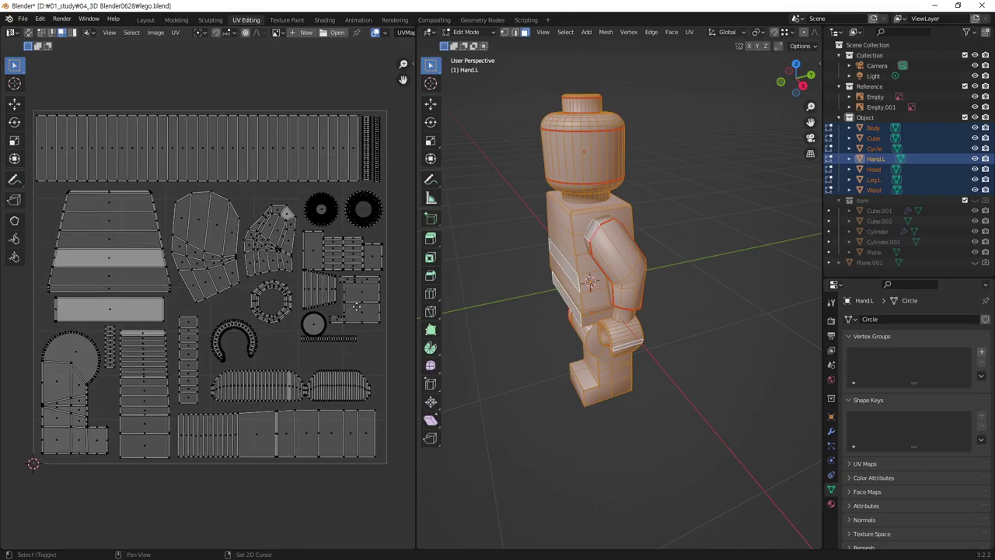
{"action": "middle_click_drag", "start_coordinate": [486, 282], "coordinate": [572, 317]}
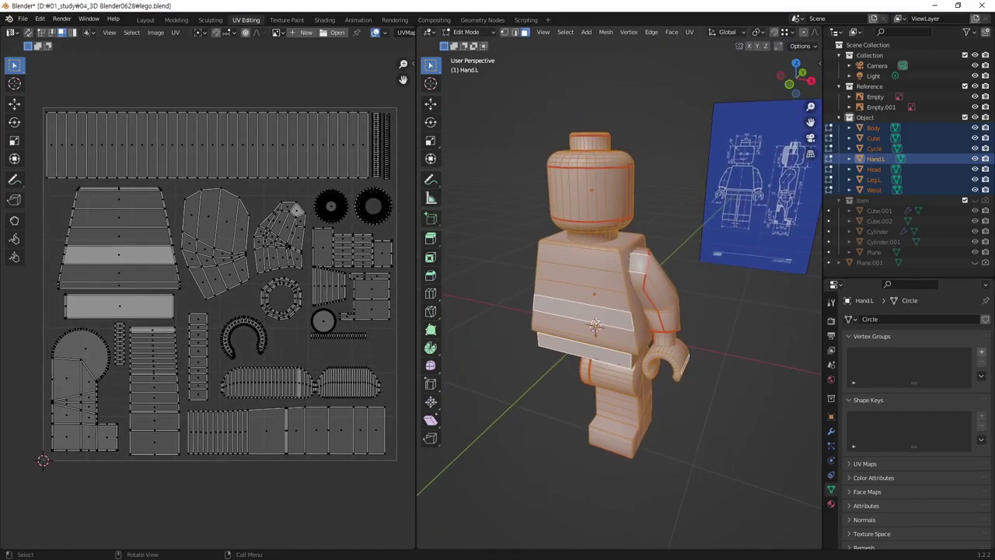
{"action": "key", "text": "ctrl+s"}
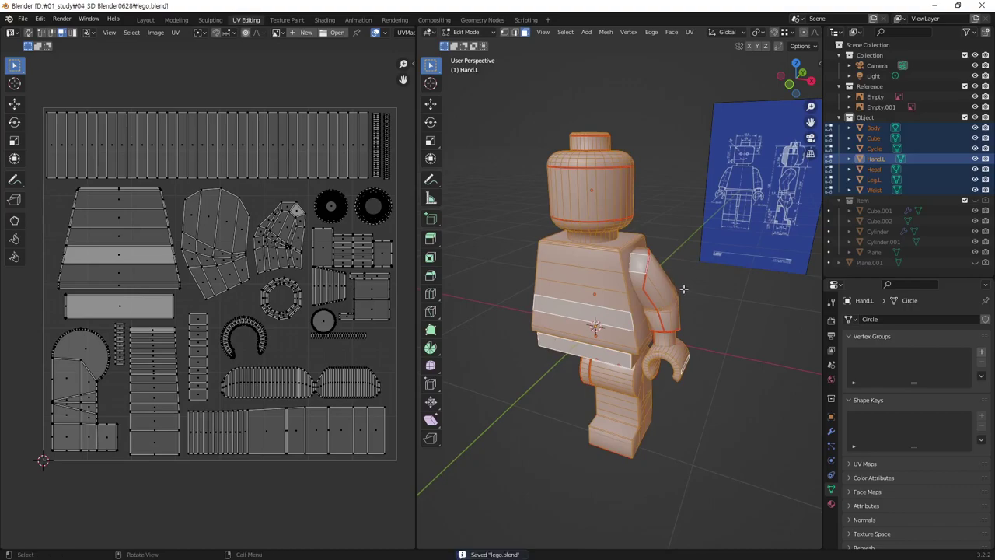